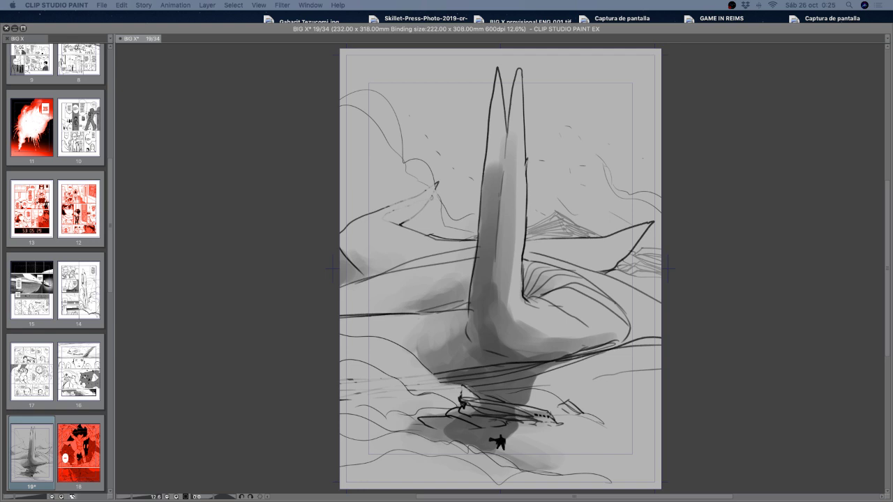
# - Show the palettes and toggle the visibility of Layer 3, Layer 2 and Layer 1 to examine what each contains
pyautogui.press('Tab')
pyautogui.moveTo(591, 280); pyautogui.dragTo(514, 274)
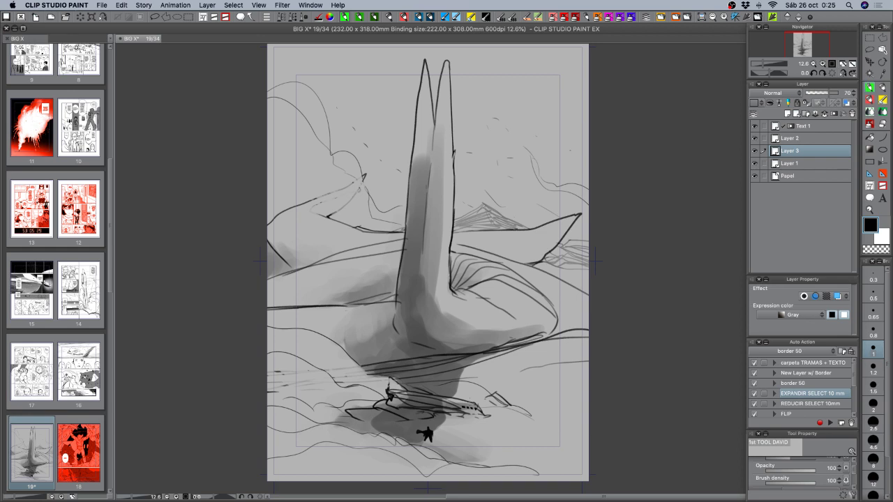
pyautogui.click(754, 151)
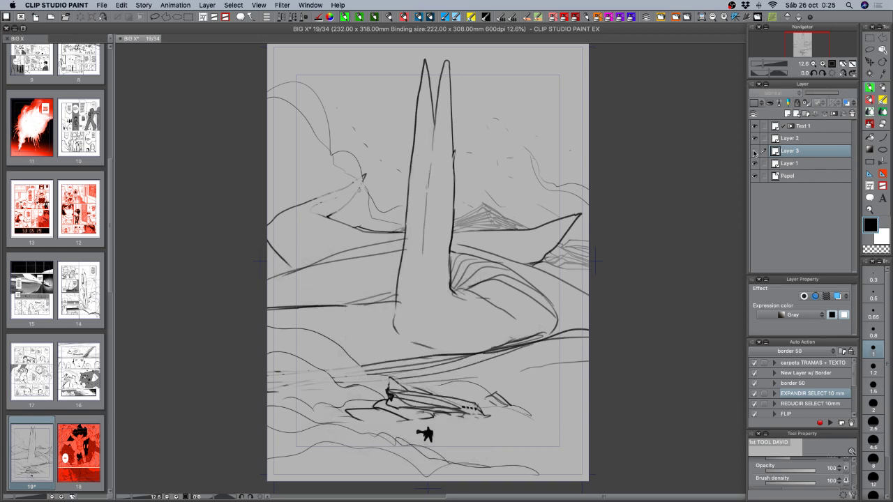
pyautogui.click(754, 151)
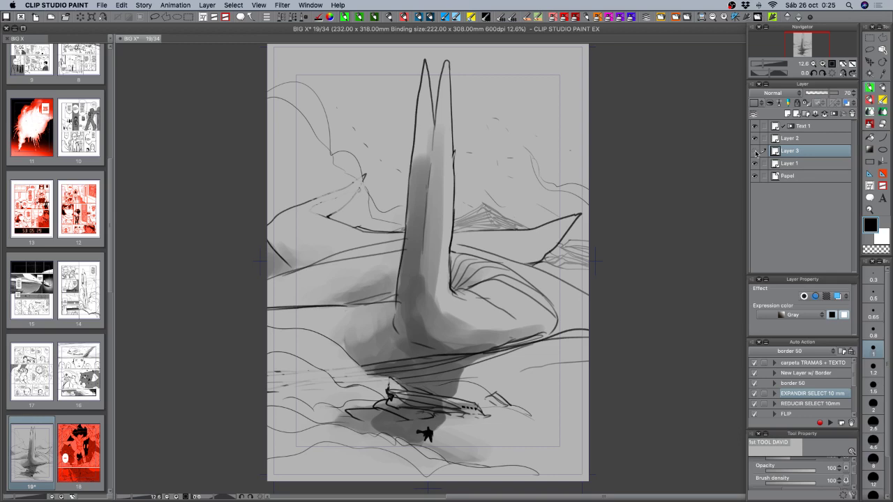
pyautogui.click(754, 151)
pyautogui.click(754, 150)
pyautogui.click(754, 150)
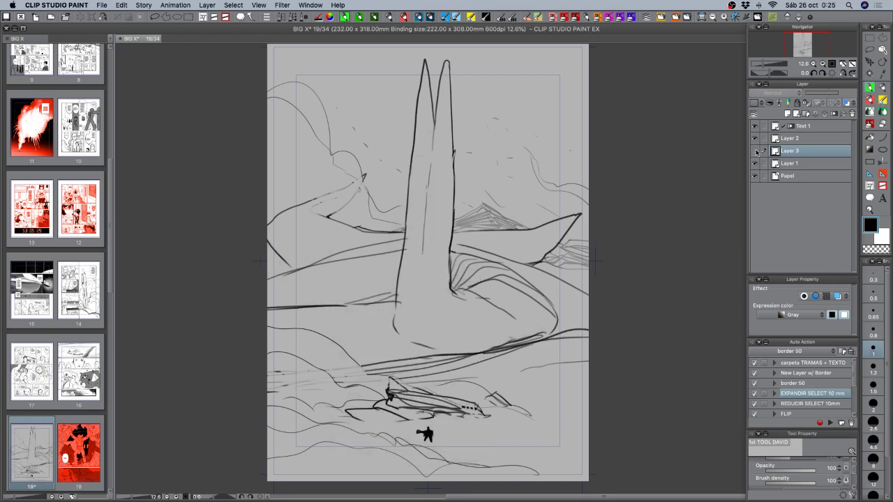
pyautogui.click(754, 151)
pyautogui.click(754, 138)
pyautogui.click(754, 138)
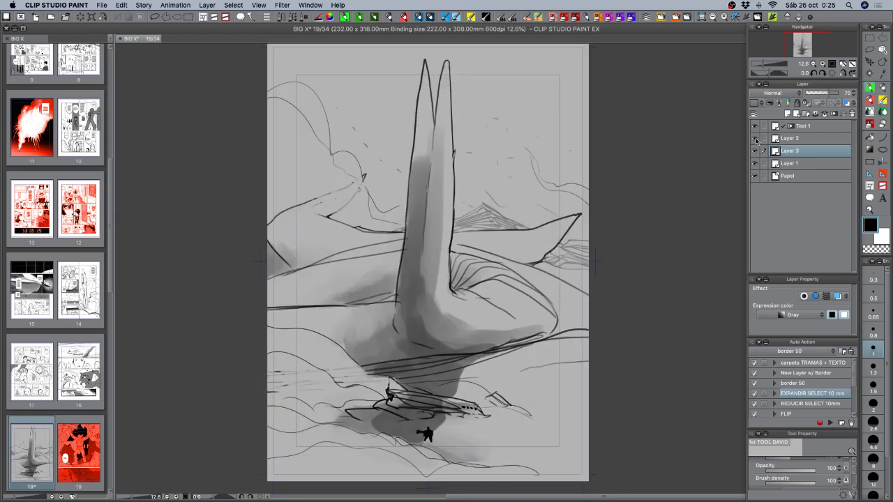
pyautogui.click(794, 138)
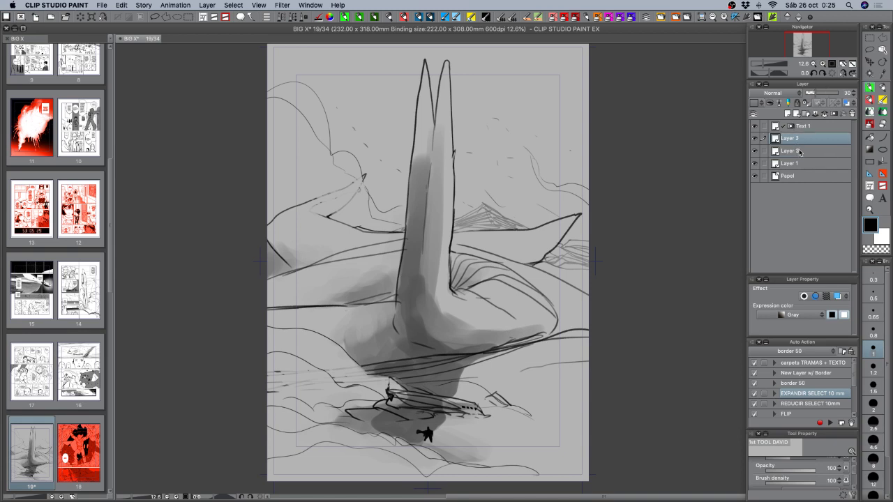
pyautogui.click(799, 151)
pyautogui.click(799, 163)
pyautogui.click(754, 164)
pyautogui.click(754, 163)
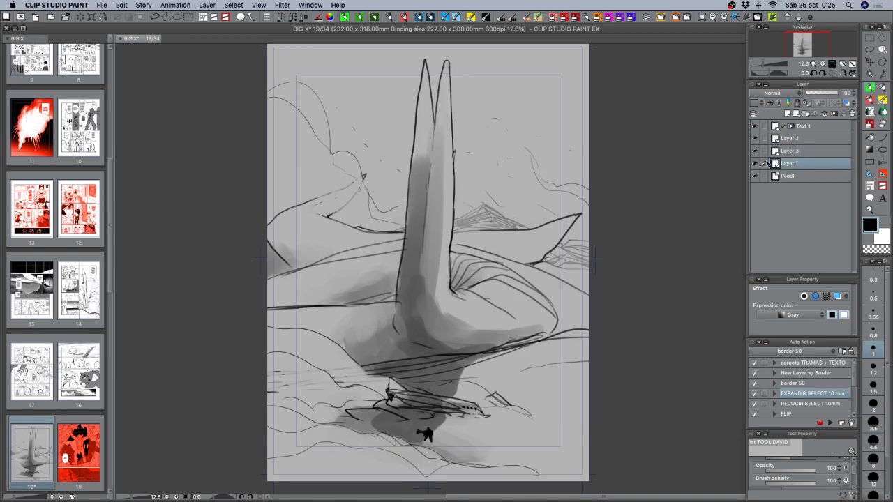
# - Create a layer folder above Layer 2 and name it LAYOUT
pyautogui.click(803, 140)
pyautogui.click(807, 116)
pyautogui.doubleClick(797, 138)
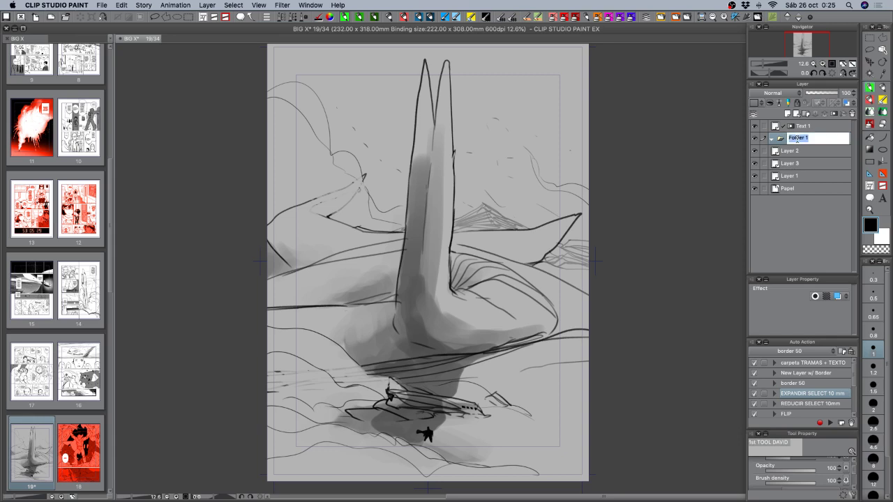
pyautogui.write('LAYOUT')
pyautogui.press('Return')
# - Move Layer 2, Layer 3 and Layer 1 together into the LAYOUT folder
pyautogui.click(806, 151)
pyautogui.keyDown('shift'); pyautogui.click(816, 176); pyautogui.keyUp('shift')
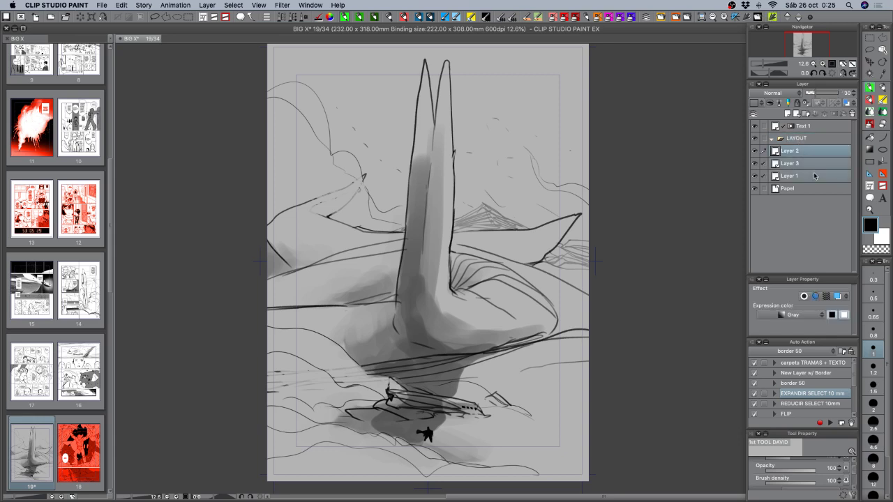
pyautogui.moveTo(816, 176); pyautogui.dragTo(809, 142)
# - Check Layer 2 by toggling its visibility and rename it GRIS TOTAL
pyautogui.click(813, 152)
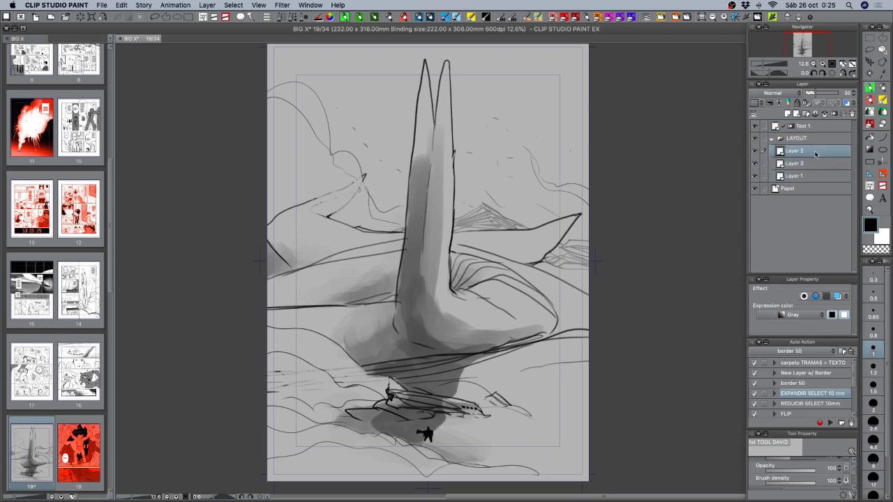
pyautogui.click(755, 151)
pyautogui.click(755, 150)
pyautogui.doubleClick(795, 152)
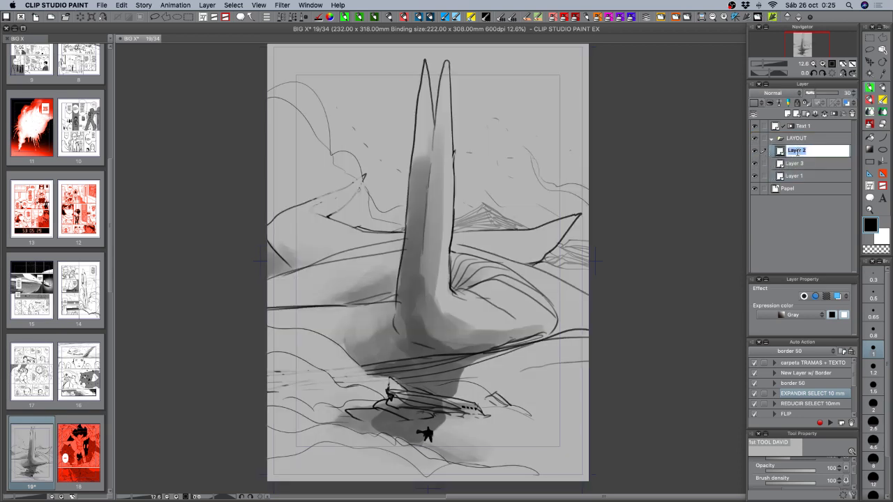
pyautogui.write('GR')
pyautogui.write('I')
pyautogui.write('S TOTAL')
pyautogui.press('Return')
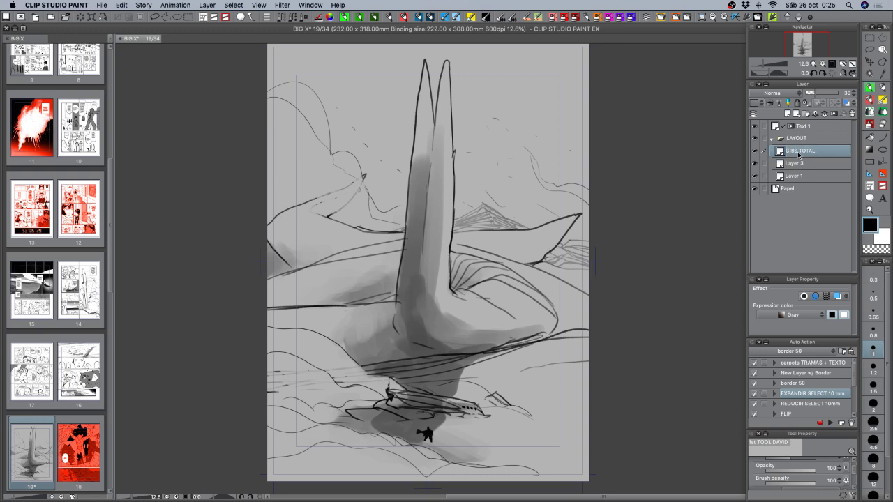
# - Rename Layer 3 in the LAYOUT folder as sombras
pyautogui.doubleClick(807, 164)
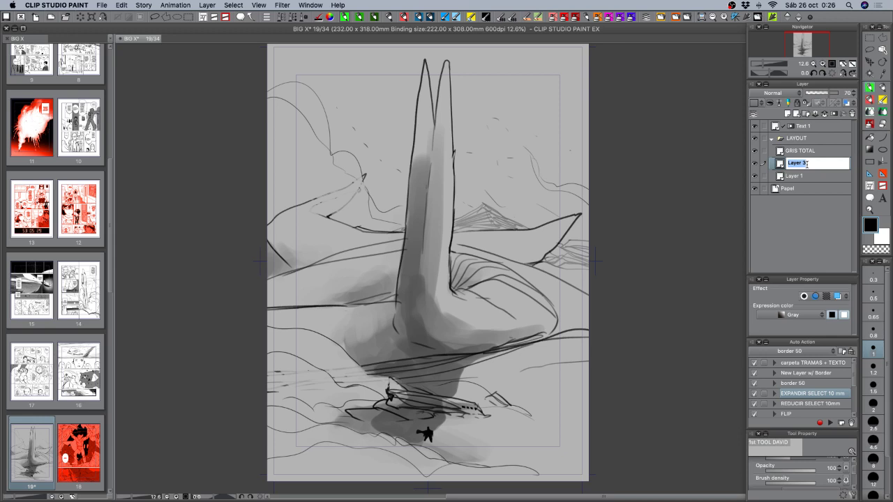
pyautogui.write('sombras')
pyautogui.press('Return')
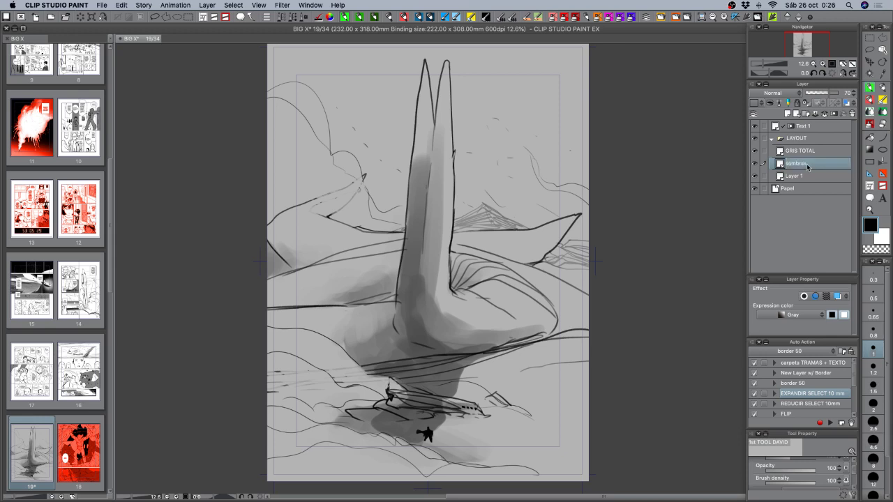
# - Rename Layer 1 in the LAYOUT folder as línea
pyautogui.doubleClick(797, 177)
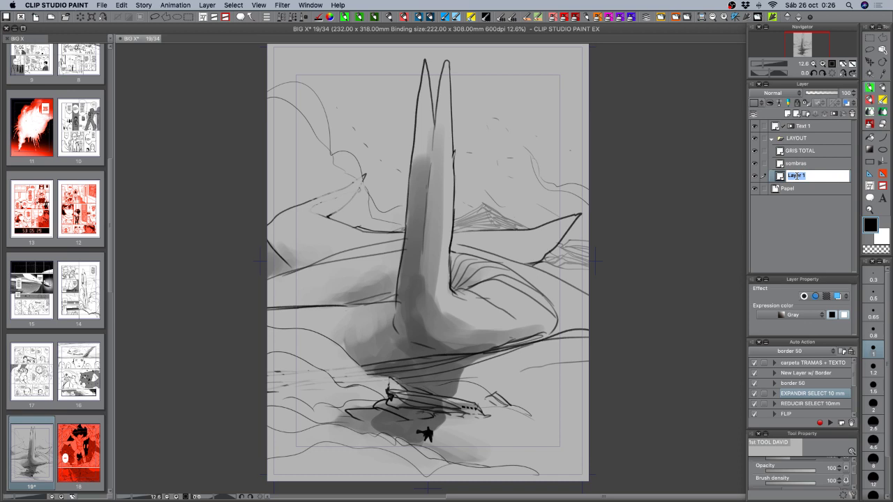
pyautogui.write('line')
pyautogui.press('Left')
pyautogui.press('Left')
pyautogui.press('Left')
pyautogui.press('Left')
pyautogui.press('Return')
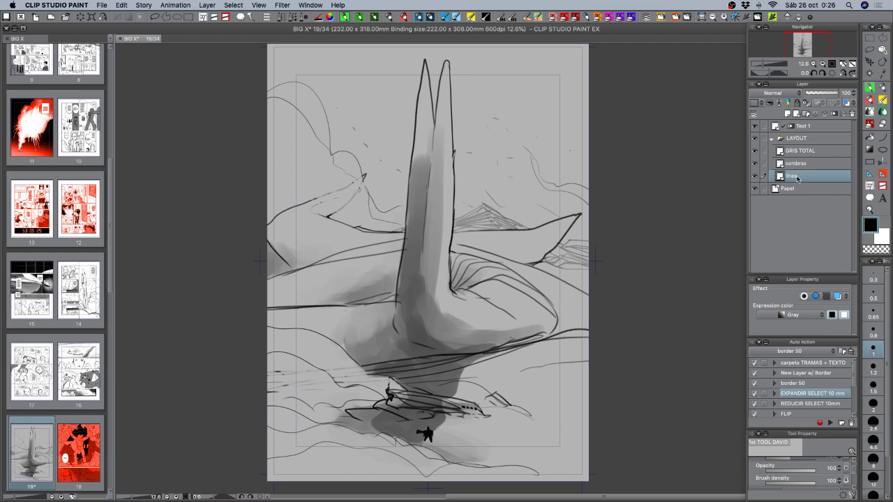
# - Hide the GRIS TOTAL and sombras layers and collapse the LAYOUT folder
pyautogui.click(754, 150)
pyautogui.click(753, 164)
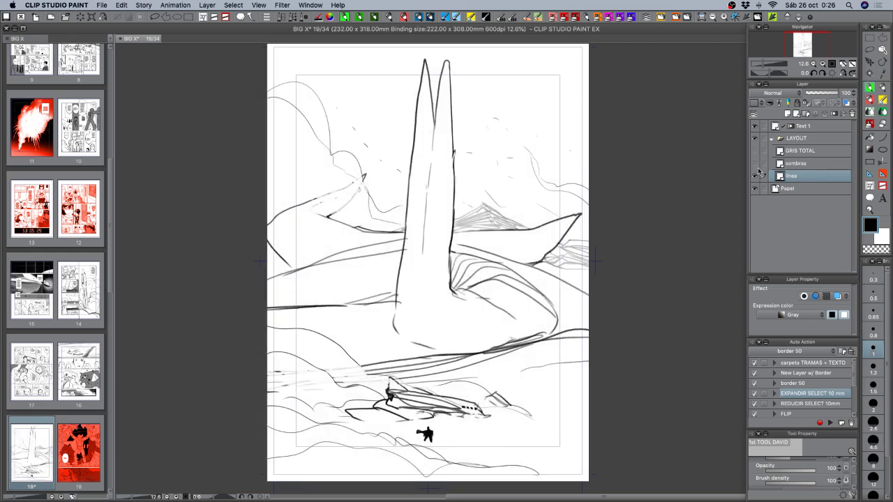
pyautogui.click(771, 138)
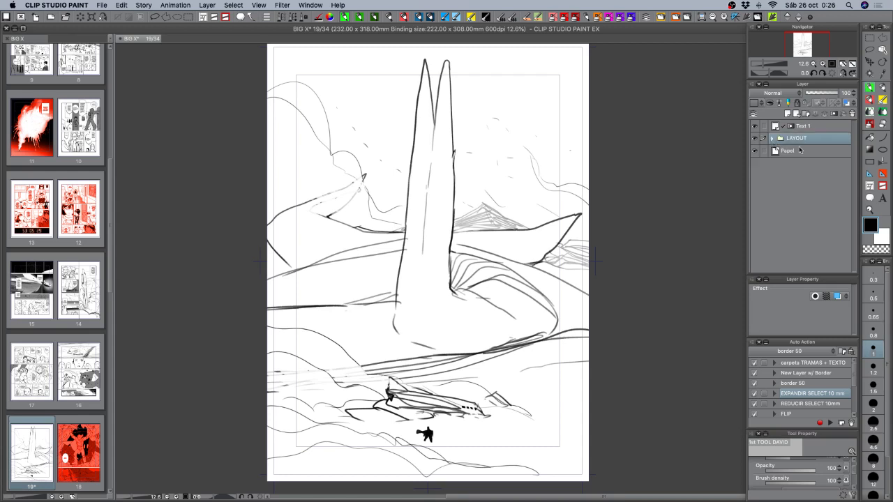
# - Toggle the whole LAYOUT folder's visibility off and back on, and save page 19
pyautogui.press('super+s')
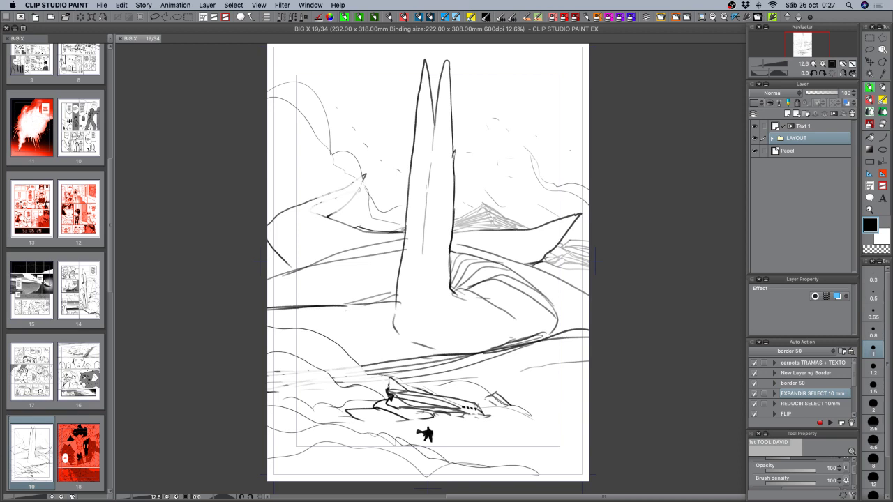
pyautogui.click(754, 138)
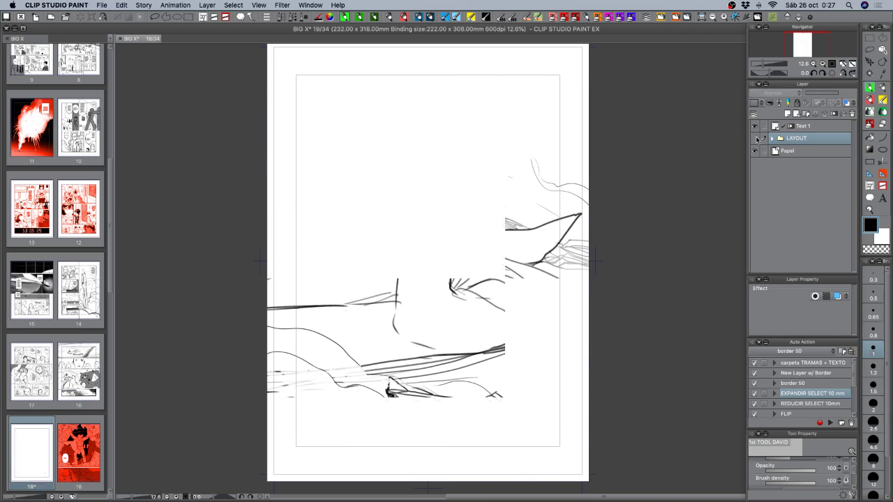
pyautogui.click(754, 138)
pyautogui.click(753, 139)
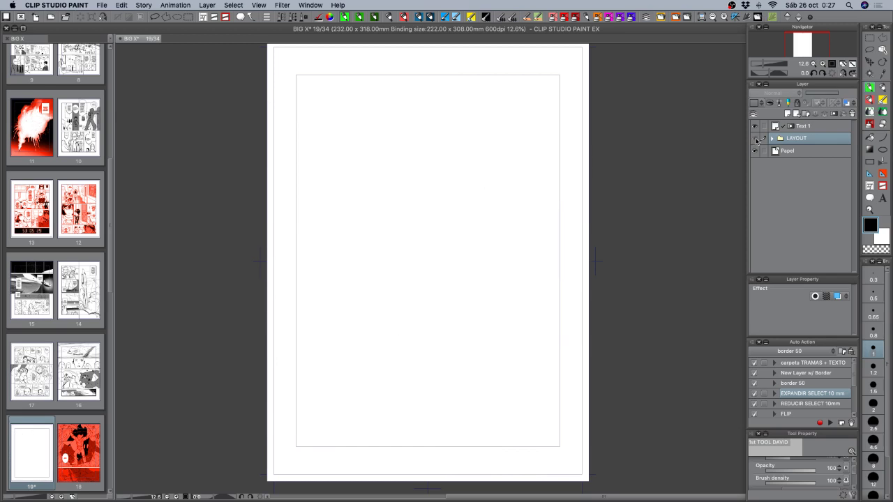
pyautogui.click(755, 139)
pyautogui.press('super+s')
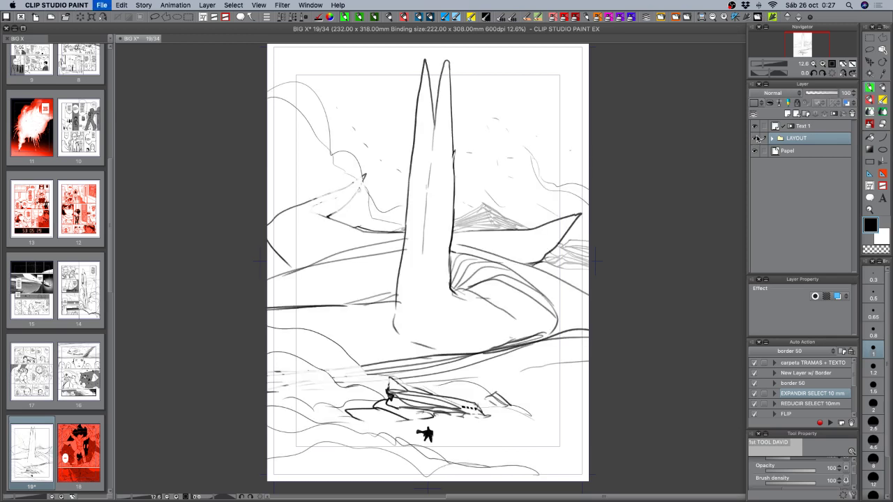
# - Open page 14 of the BIG X story for editing
pyautogui.doubleClick(90, 299)
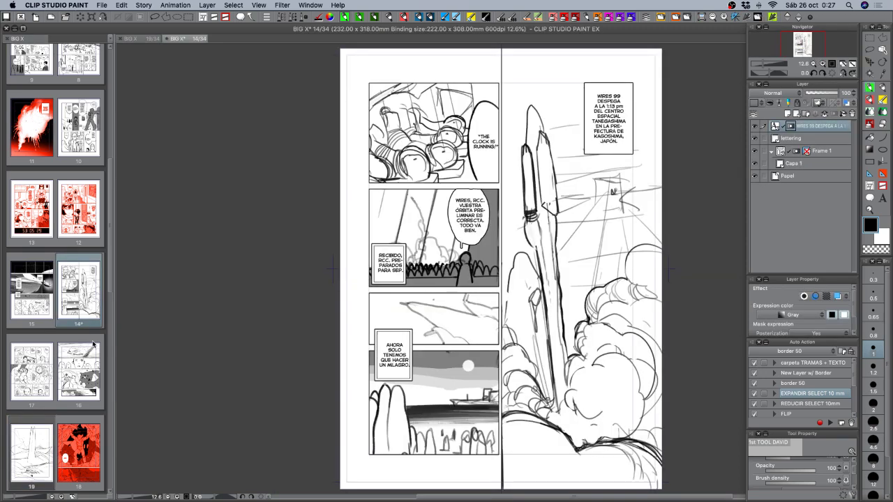
pyautogui.moveTo(563, 287); pyautogui.dragTo(521, 324)
pyautogui.hotkey('shift', 'space')
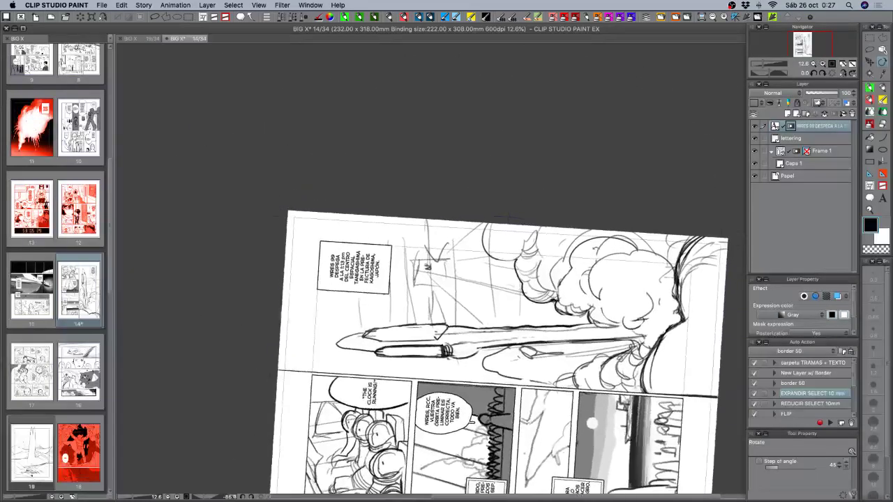
pyautogui.moveTo(509, 217)
pyautogui.mouseDown()
pyautogui.moveTo(451, 215)
pyautogui.moveTo(502, 209)
pyautogui.moveTo(578, 273)
pyautogui.moveTo(568, 317)
pyautogui.moveTo(576, 254)
pyautogui.moveTo(577, 289)
pyautogui.moveTo(579, 279)
pyautogui.mouseUp()
pyautogui.moveTo(504, 293); pyautogui.dragTo(506, 330)
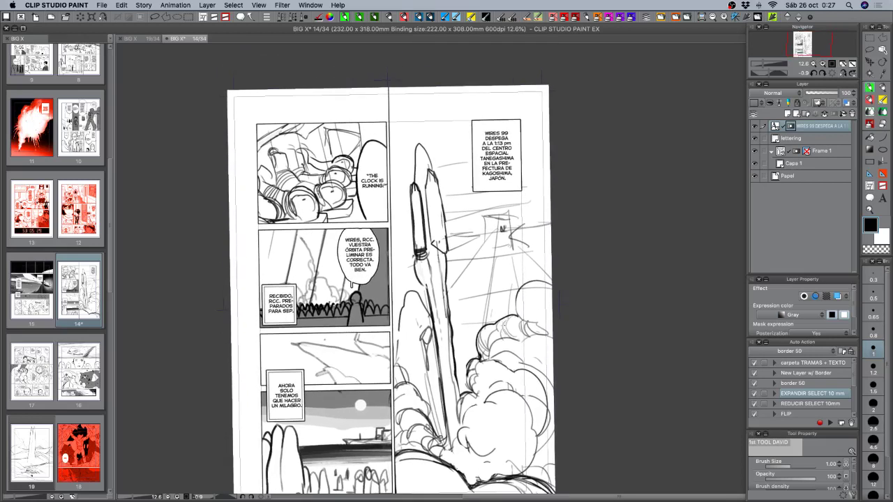
# - Toggle the visibility of Frame 1, lettering and Capa 1 to examine what each holds on page 14
pyautogui.click(754, 152)
pyautogui.click(753, 151)
pyautogui.click(754, 152)
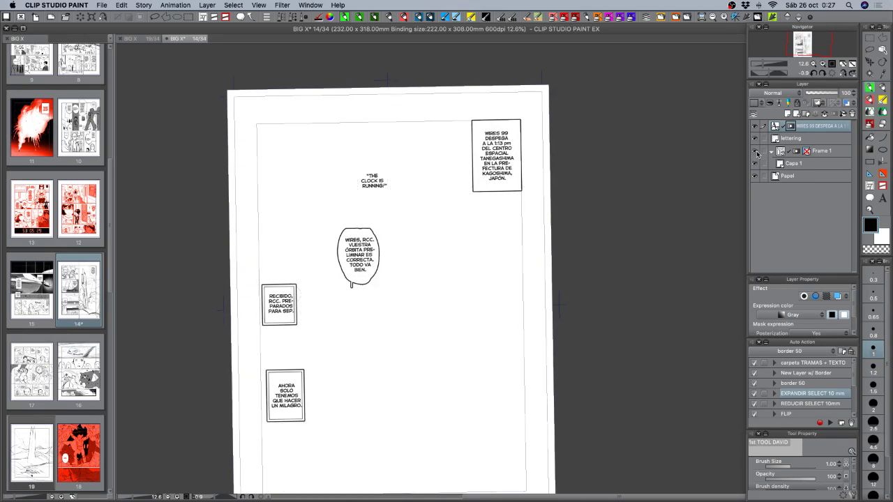
pyautogui.click(755, 152)
pyautogui.click(755, 140)
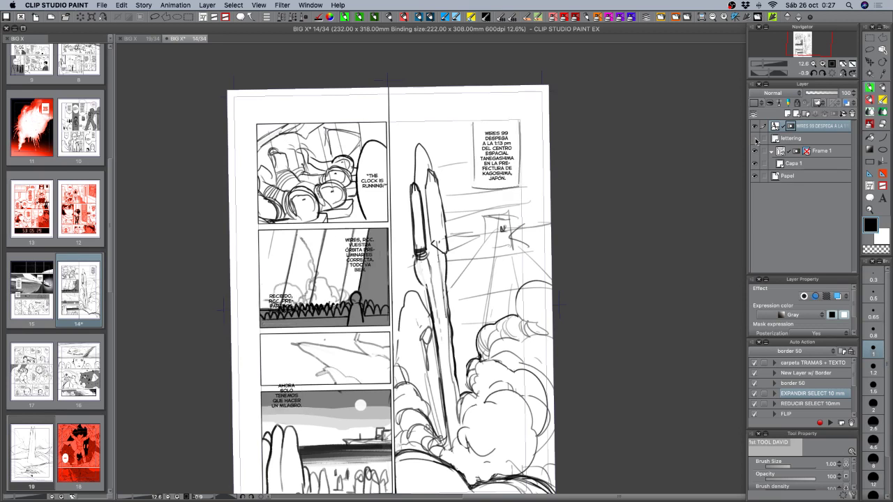
pyautogui.click(754, 140)
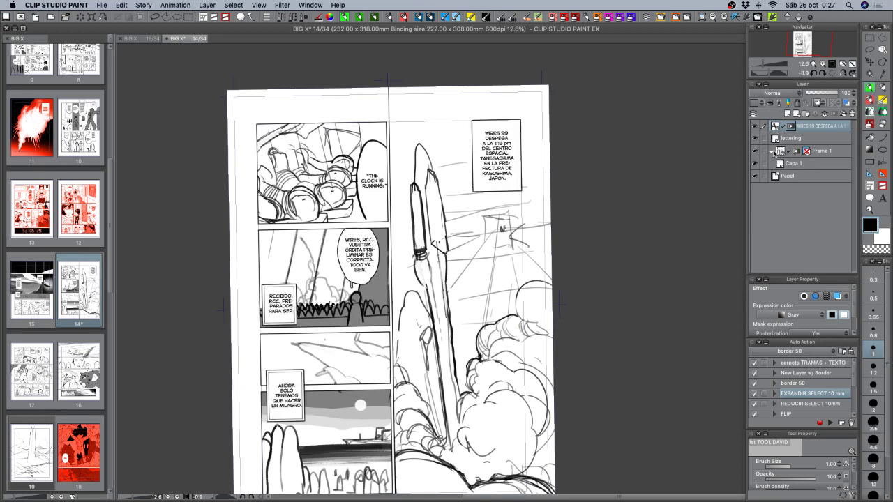
pyautogui.click(754, 164)
pyautogui.click(755, 164)
pyautogui.click(754, 164)
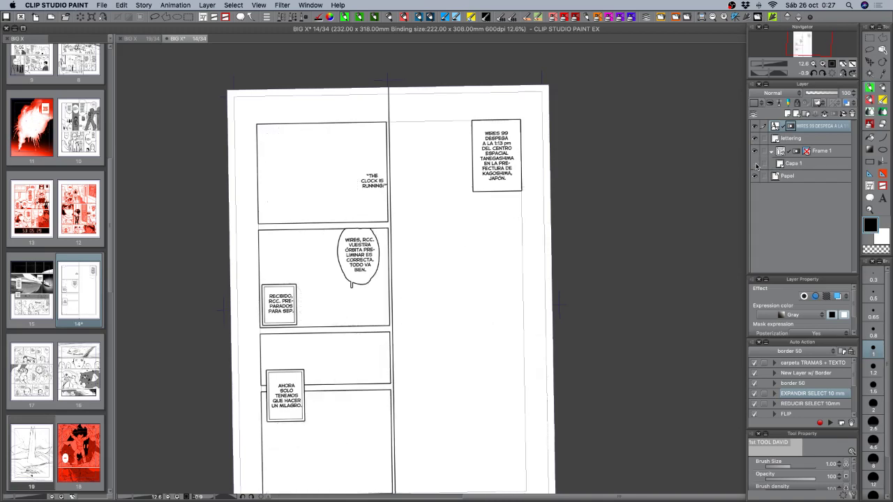
pyautogui.click(754, 164)
pyautogui.click(754, 164)
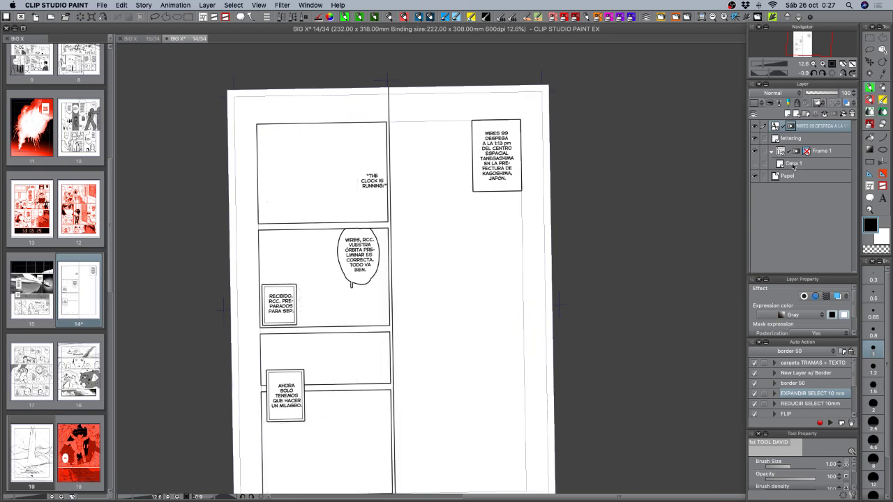
pyautogui.click(754, 164)
# - Rename the Capa 1 layer inside Frame 1 as LAYOUTS and save page 14
pyautogui.doubleClick(792, 164)
pyautogui.click(791, 164)
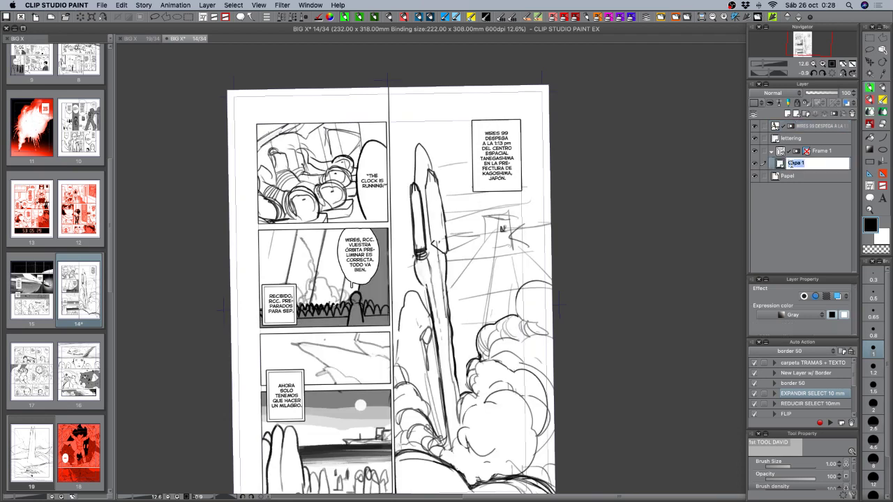
pyautogui.write('LAYOUTS')
pyautogui.press('Return')
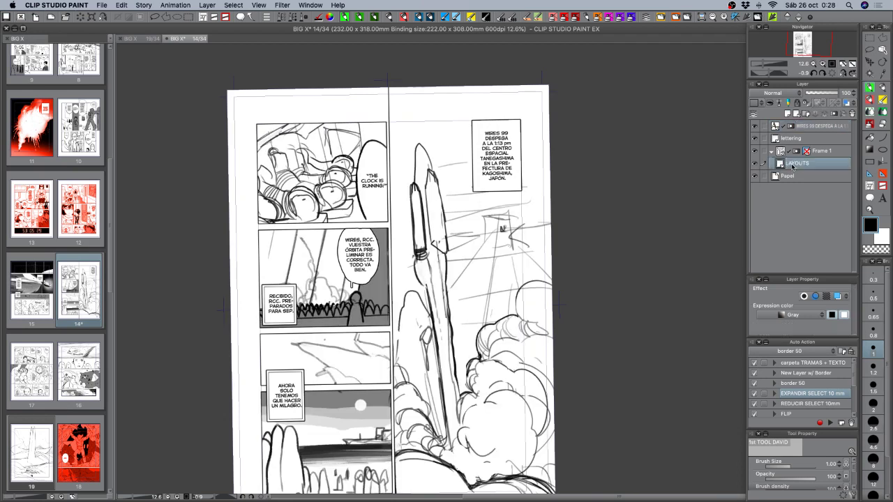
pyautogui.press('super+s')
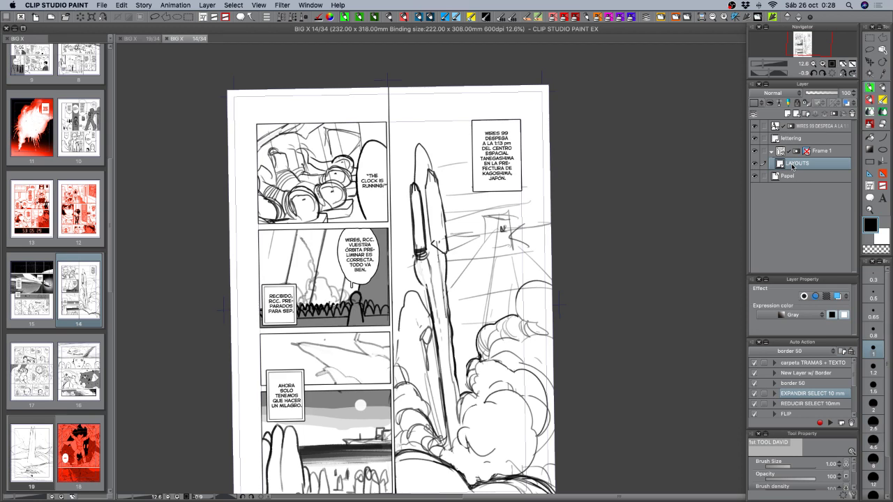
# - Try rotating the canvas view, reset its rotation and fit the whole page in view
pyautogui.moveTo(447, 314); pyautogui.dragTo(447, 236)
pyautogui.moveTo(448, 237); pyautogui.dragTo(459, 245)
pyautogui.moveTo(562, 263); pyautogui.dragTo(558, 322)
pyautogui.moveTo(557, 322)
pyautogui.mouseDown()
pyautogui.moveTo(573, 267)
pyautogui.moveTo(558, 312)
pyautogui.moveTo(560, 287)
pyautogui.mouseUp()
pyautogui.moveTo(560, 288)
pyautogui.mouseDown()
pyautogui.moveTo(548, 324)
pyautogui.moveTo(551, 318)
pyautogui.mouseUp()
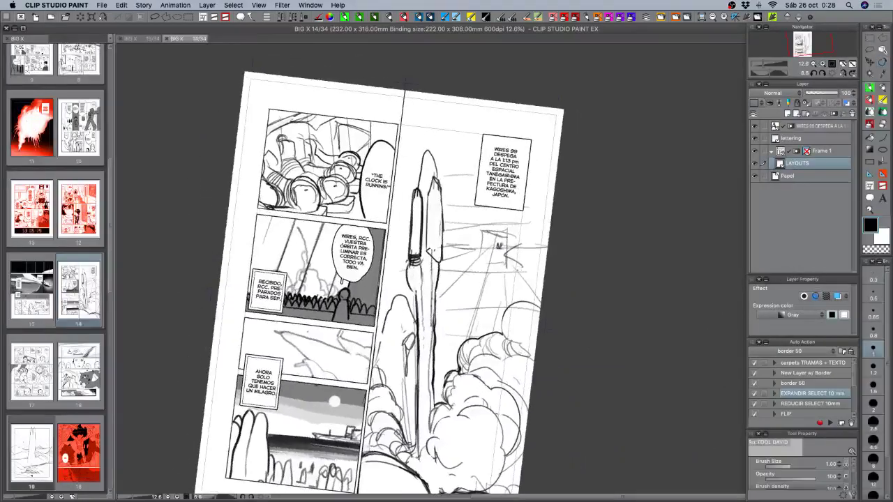
pyautogui.click(833, 73)
pyautogui.click(851, 64)
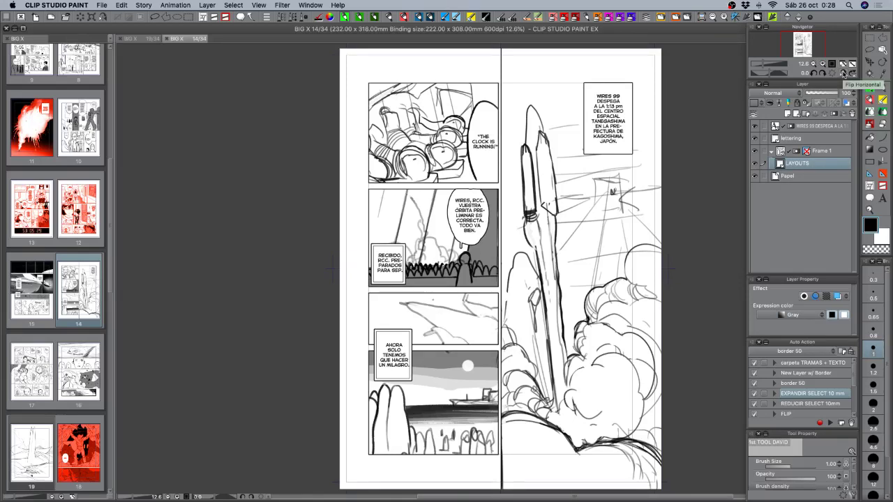
# - Tint the LAYOUTS layer light orange and add a new empty layer above it inside Frame 1
pyautogui.click(755, 164)
pyautogui.click(755, 164)
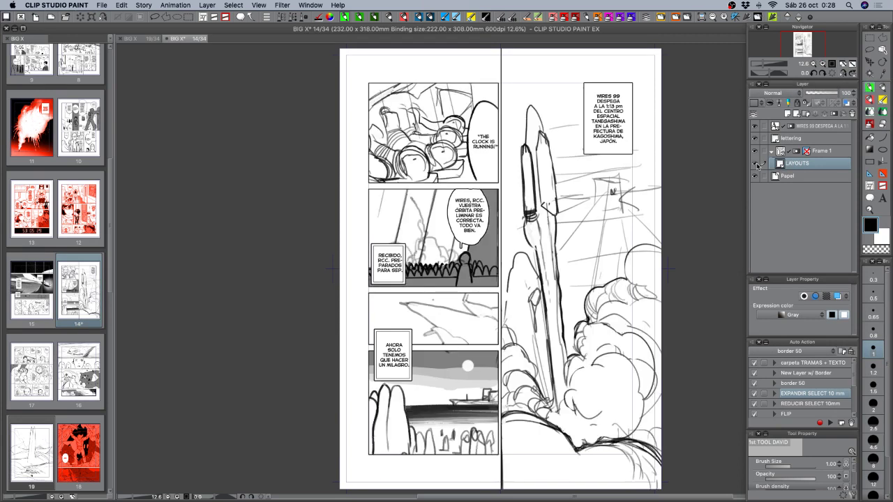
pyautogui.click(813, 128)
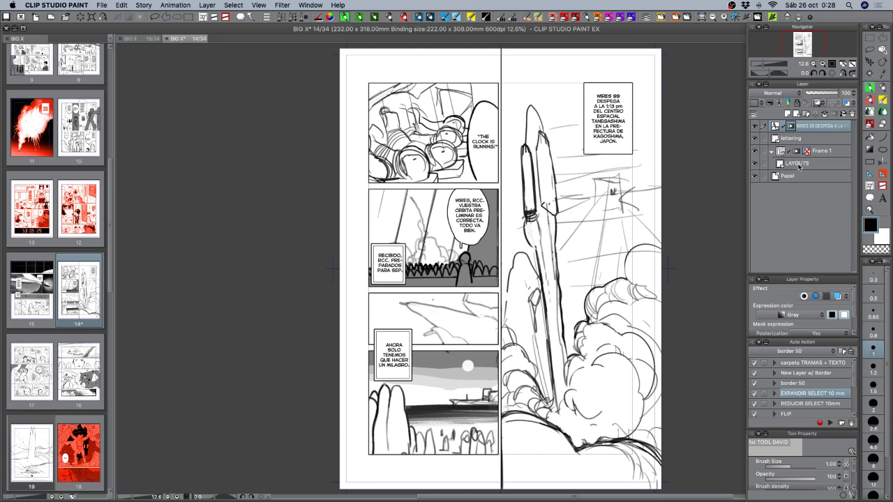
pyautogui.click(798, 166)
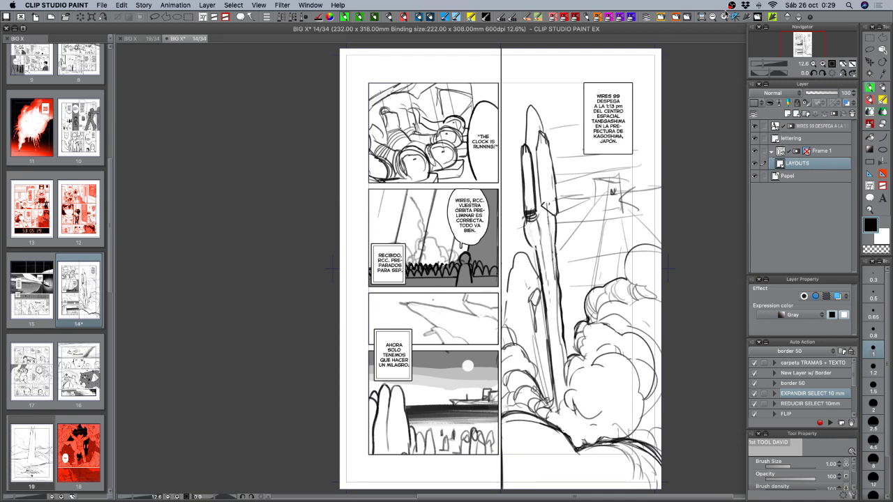
pyautogui.click(675, 18)
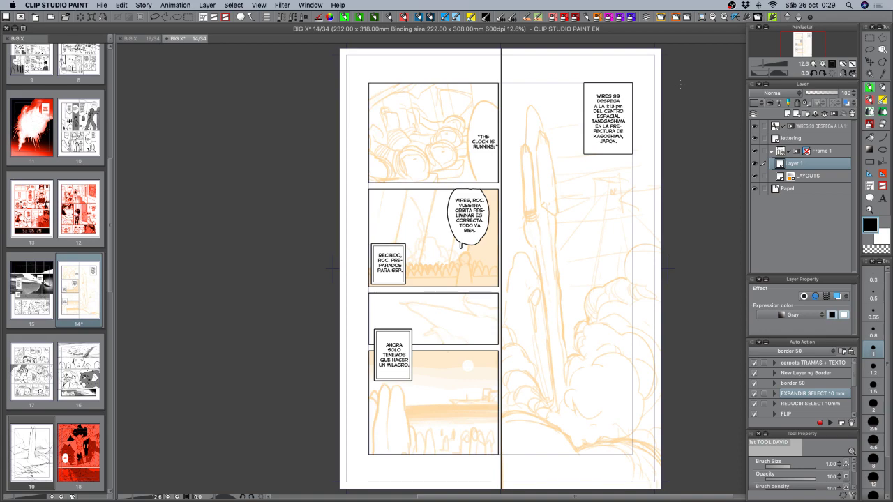
# - Rotate the canvas view to about -98 degrees at 25% zoom to examine the rocket sketch on page 14
pyautogui.press('space')
pyautogui.moveTo(680, 84); pyautogui.dragTo(608, 100)
pyautogui.hotkey('shift', 'space')
pyautogui.moveTo(568, 277); pyautogui.dragTo(518, 152)
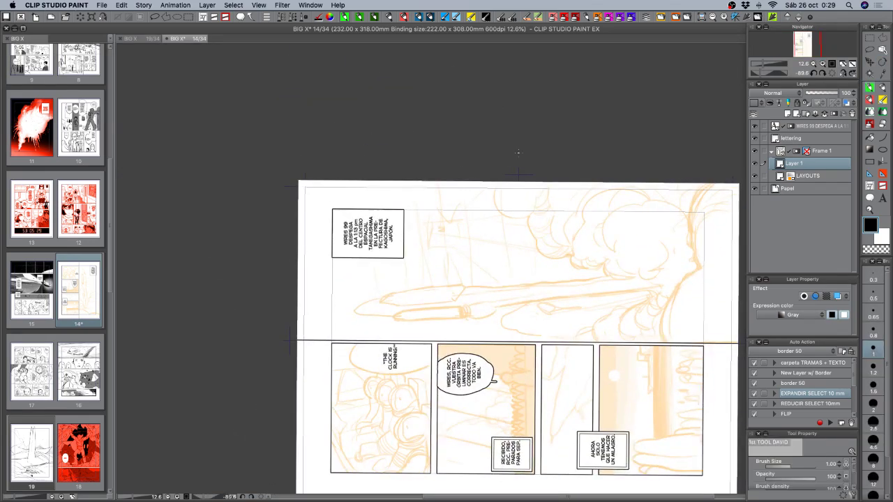
pyautogui.click(822, 64)
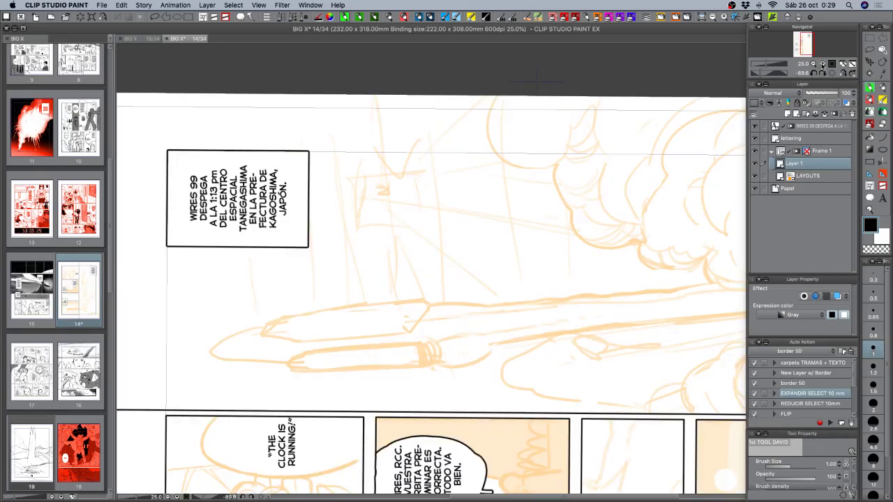
pyautogui.press('space')
pyautogui.moveTo(565, 327); pyautogui.dragTo(582, 276)
pyautogui.hotkey('shift', 'space')
pyautogui.moveTo(631, 316)
pyautogui.mouseDown()
pyautogui.moveTo(510, 305)
pyautogui.moveTo(518, 319)
pyautogui.moveTo(600, 342)
pyautogui.mouseUp()
pyautogui.press('p')
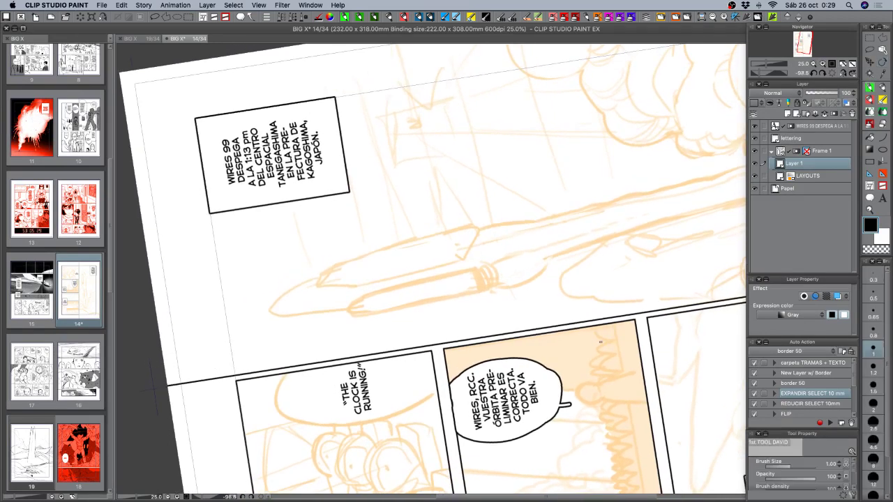
# - Rename the new layer above LAYOUTS as INKS
pyautogui.doubleClick(792, 164)
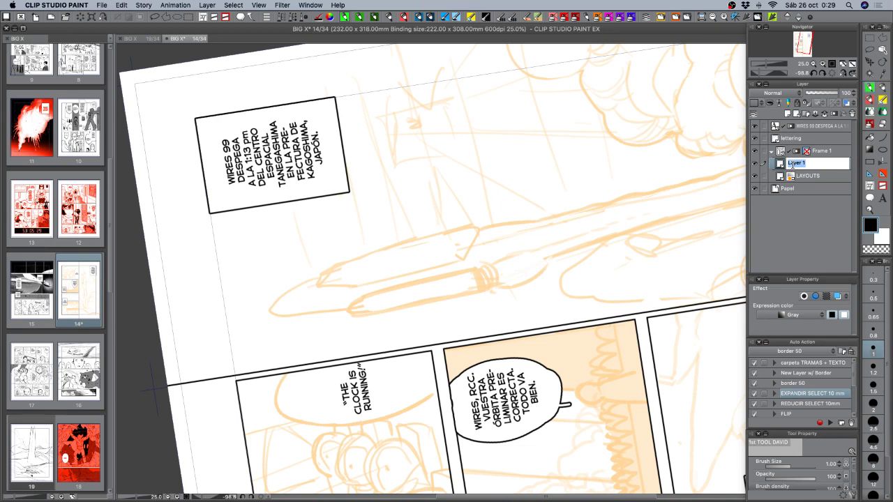
pyautogui.press('BackSpace')
pyautogui.press('Return')
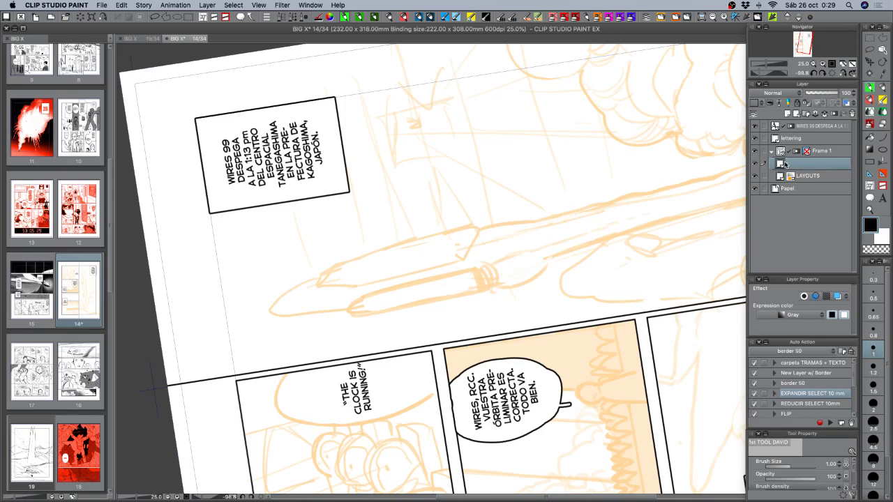
pyautogui.doubleClick(789, 164)
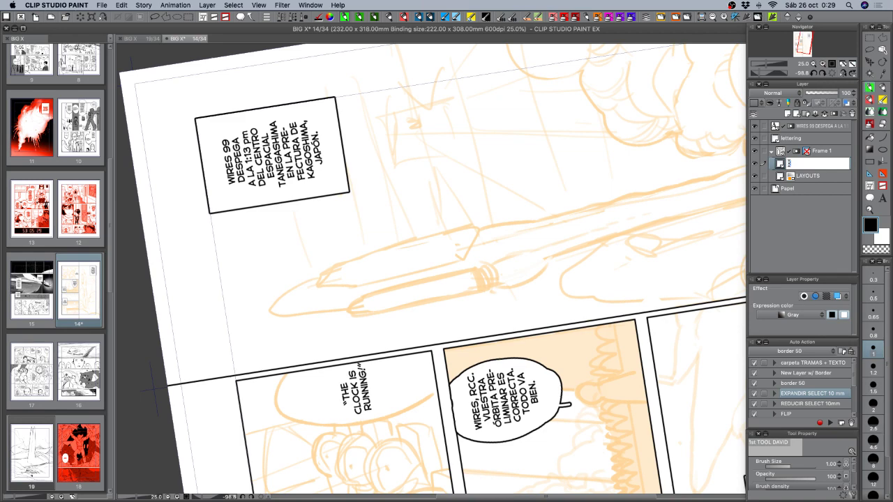
pyautogui.write('NKS')
pyautogui.press('Return')
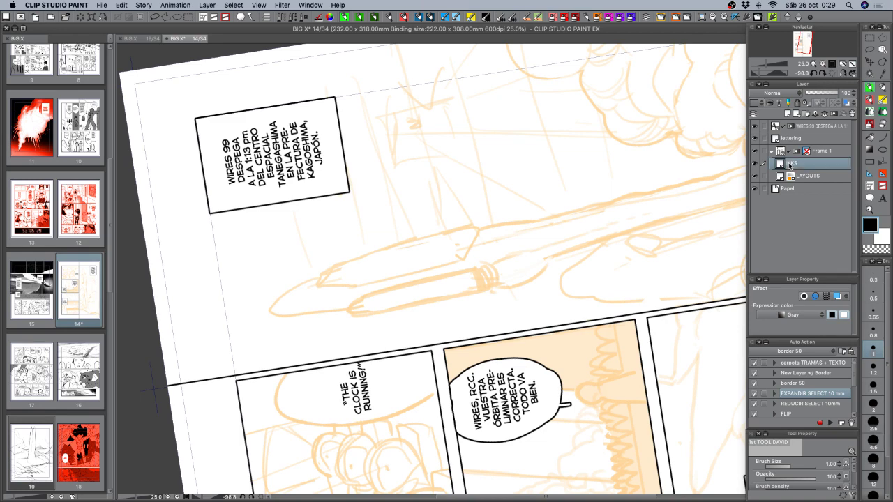
# - Reset the canvas rotation and zoom out to 12.5% to examine the whole of page 14
pyautogui.press('r')
pyautogui.moveTo(660, 173)
pyautogui.mouseDown()
pyautogui.moveTo(631, 279)
pyautogui.moveTo(502, 358)
pyautogui.moveTo(522, 344)
pyautogui.mouseUp()
pyautogui.click(831, 72)
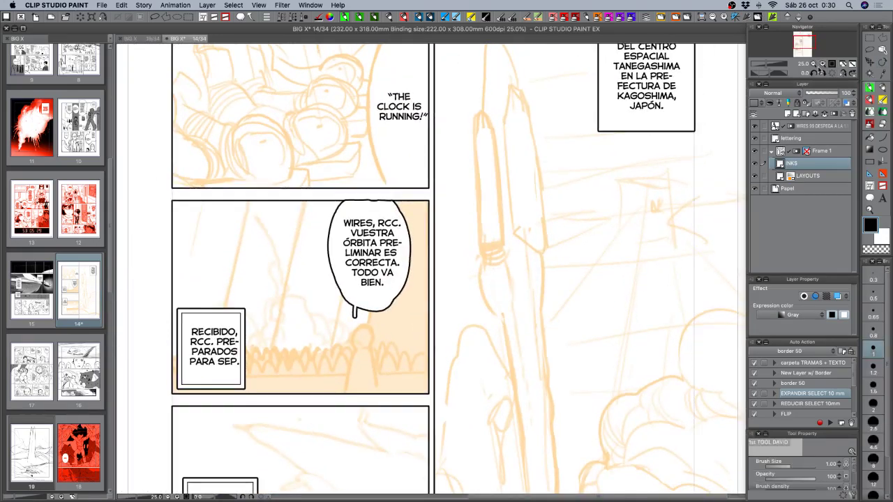
pyautogui.click(814, 64)
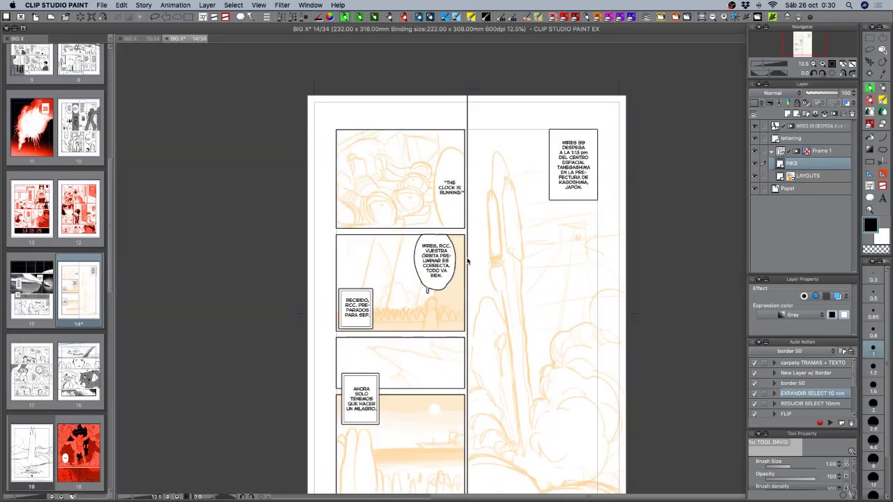
pyautogui.moveTo(561, 299); pyautogui.dragTo(482, 234)
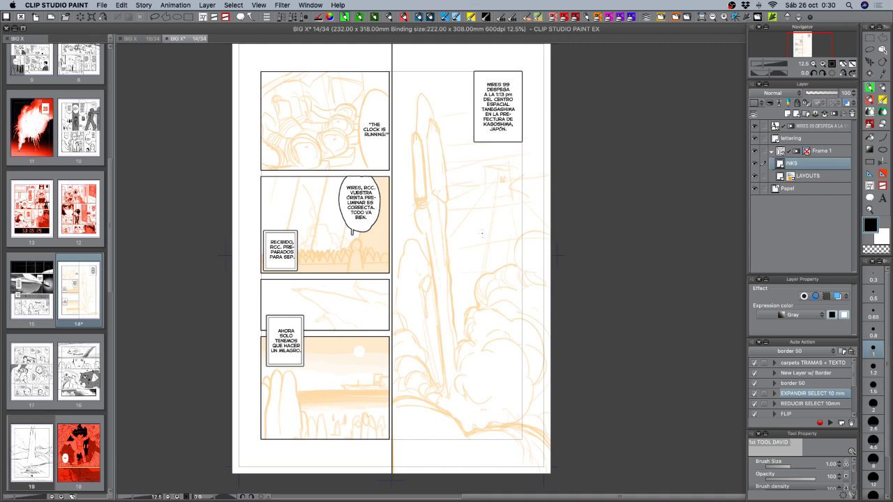
# - Tilt the canvas view a few degrees clockwise and examine the rocket panel and the column of smaller panels
pyautogui.press('r')
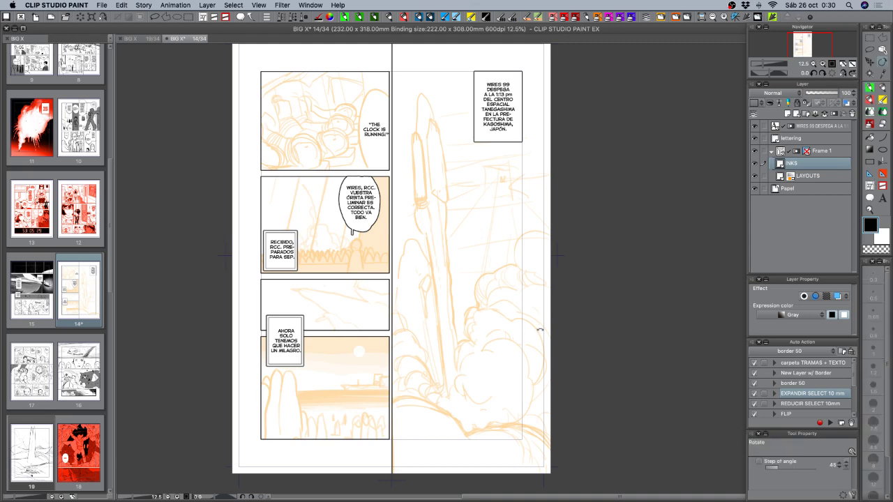
pyautogui.moveTo(542, 326); pyautogui.dragTo(531, 346)
pyautogui.press('space')
pyautogui.moveTo(486, 325)
pyautogui.mouseDown()
pyautogui.moveTo(482, 318)
pyautogui.moveTo(210, 331)
pyautogui.mouseUp()
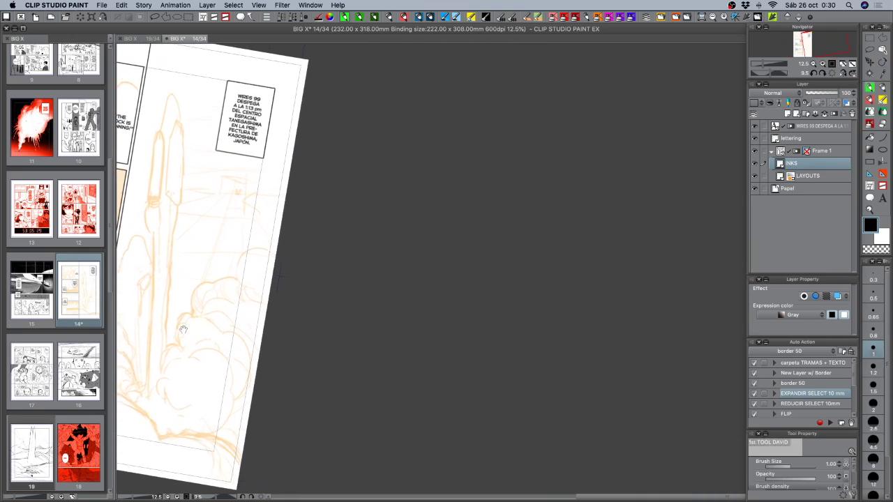
pyautogui.press('r')
pyautogui.moveTo(339, 291); pyautogui.dragTo(338, 294)
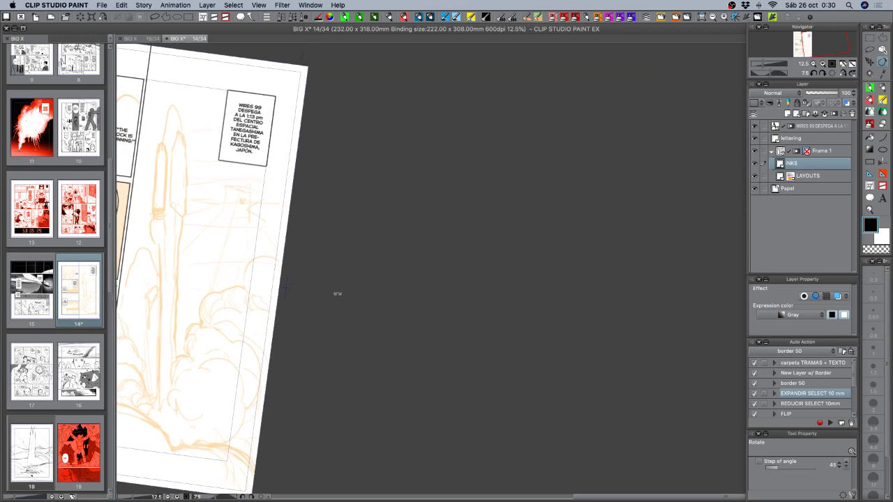
pyautogui.press('space')
pyautogui.moveTo(241, 277)
pyautogui.mouseDown()
pyautogui.moveTo(330, 254)
pyautogui.moveTo(803, 254)
pyautogui.mouseUp()
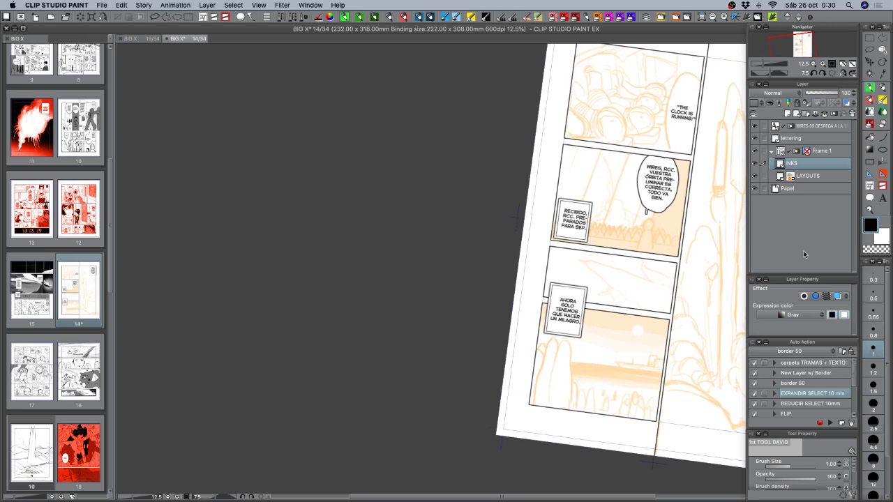
pyautogui.press('r')
pyautogui.moveTo(615, 294); pyautogui.dragTo(606, 294)
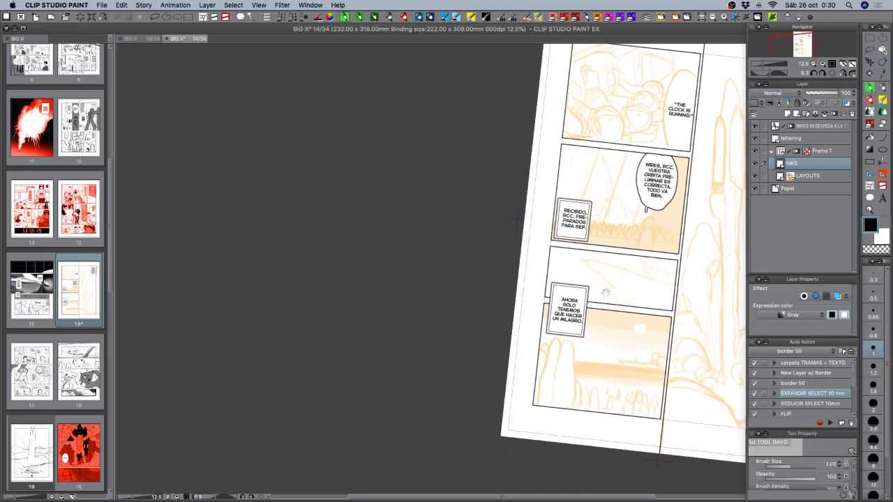
pyautogui.moveTo(679, 338); pyautogui.dragTo(387, 342)
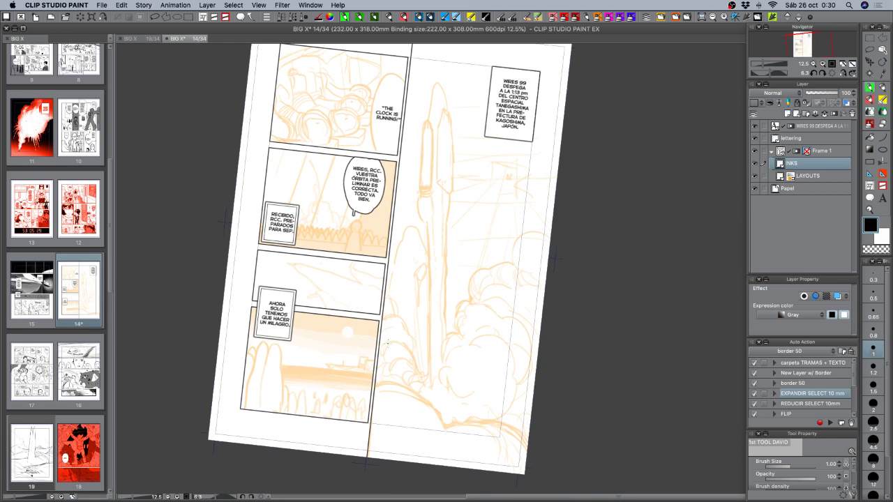
# - Create a perspective ruler on the rocket panel with a guide along the rocket body, and hide the ruler
pyautogui.click(869, 175)
pyautogui.moveTo(431, 207); pyautogui.dragTo(435, 301)
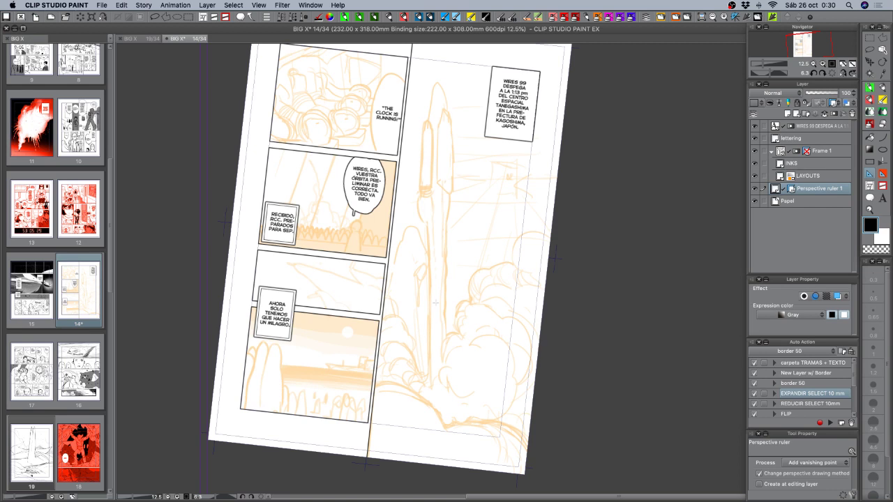
pyautogui.click(805, 165)
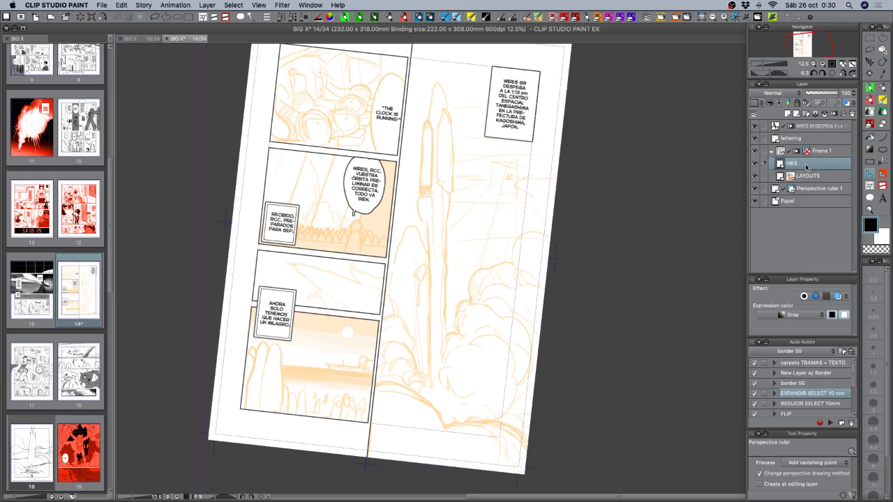
pyautogui.click(822, 64)
pyautogui.moveTo(457, 189); pyautogui.dragTo(475, 361)
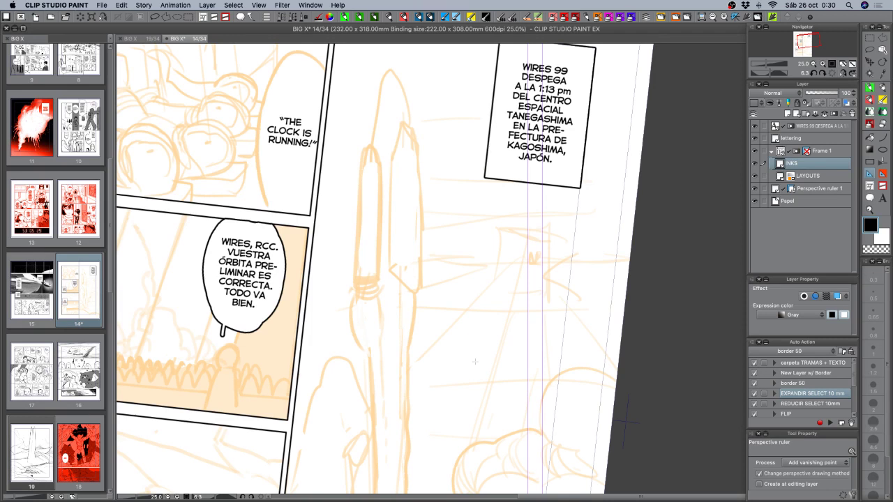
pyautogui.rightClick(792, 189)
pyautogui.click(802, 215)
# - Rename the INKS layer above LAYOUTS as pencils
pyautogui.doubleClick(794, 163)
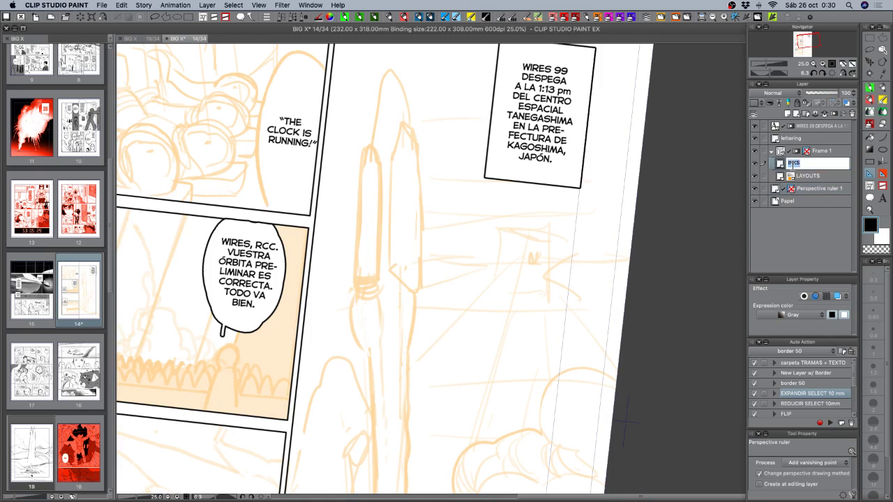
pyautogui.write('pencils')
pyautogui.press('Return')
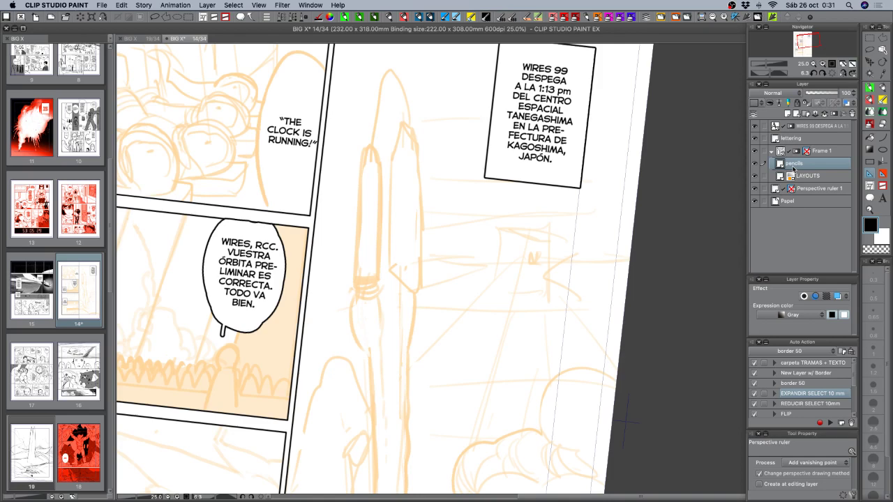
pyautogui.click(812, 63)
pyautogui.scroll(-2, 527, 321)
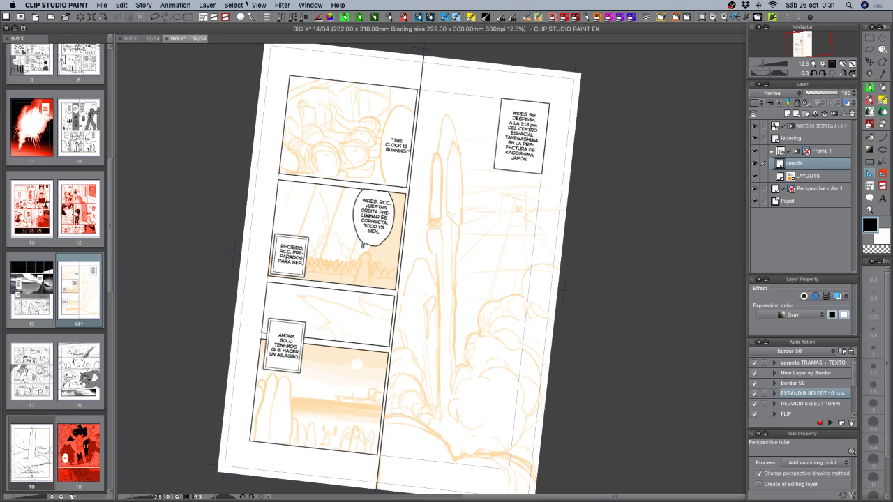
pyautogui.press('super+Tab')
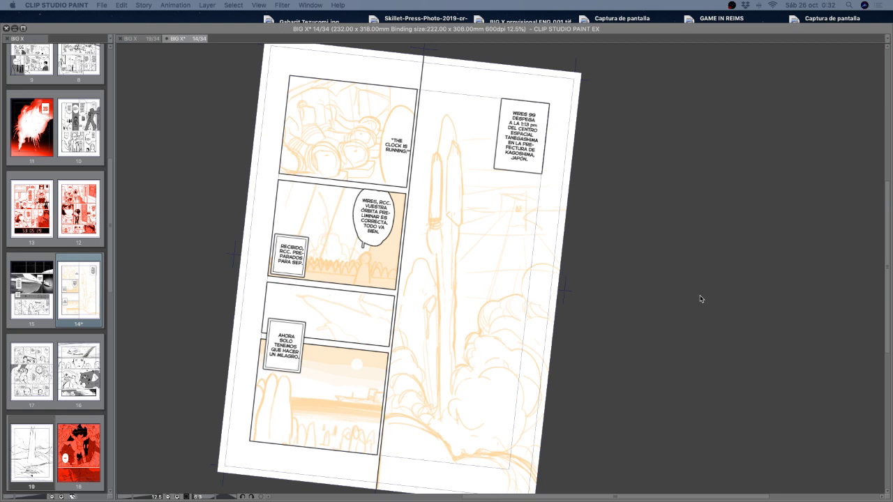
pyautogui.press('Tab')
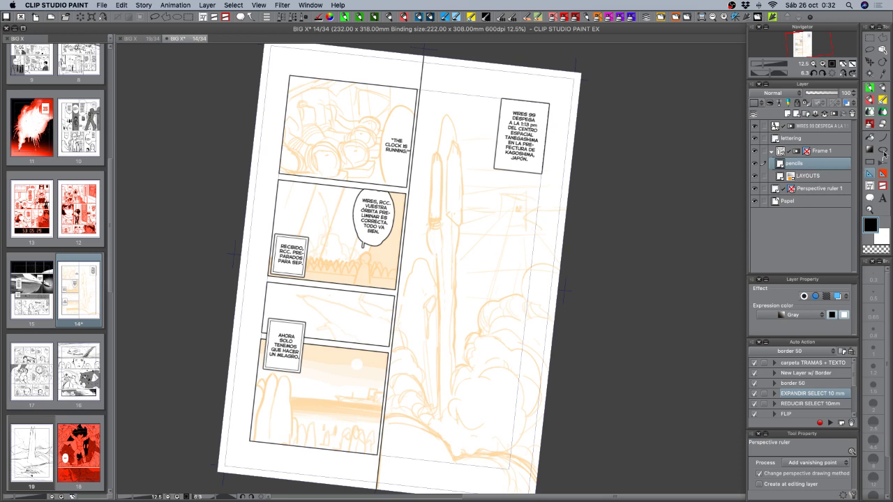
# - Sketch the shuttle's nose and upper hull contour over the orange rocket layout on the pencils layer with brush size 1.5
pyautogui.click(868, 88)
pyautogui.scroll(3, 503, 245)
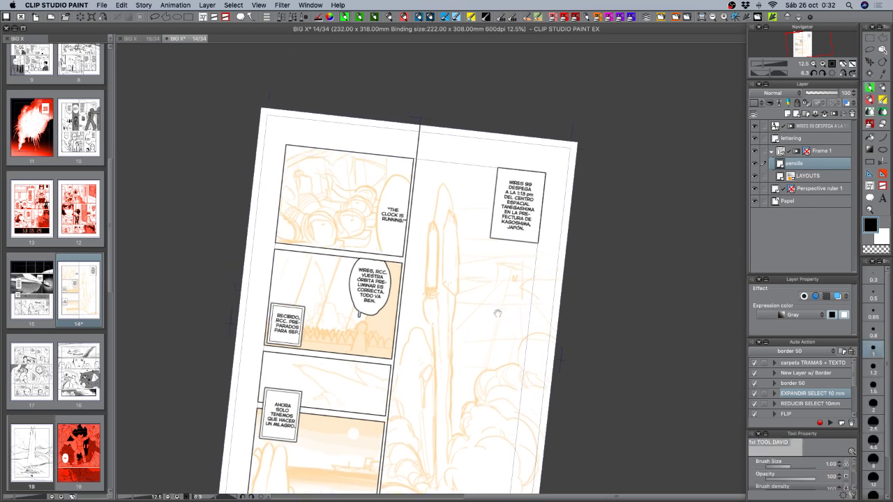
pyautogui.click(871, 387)
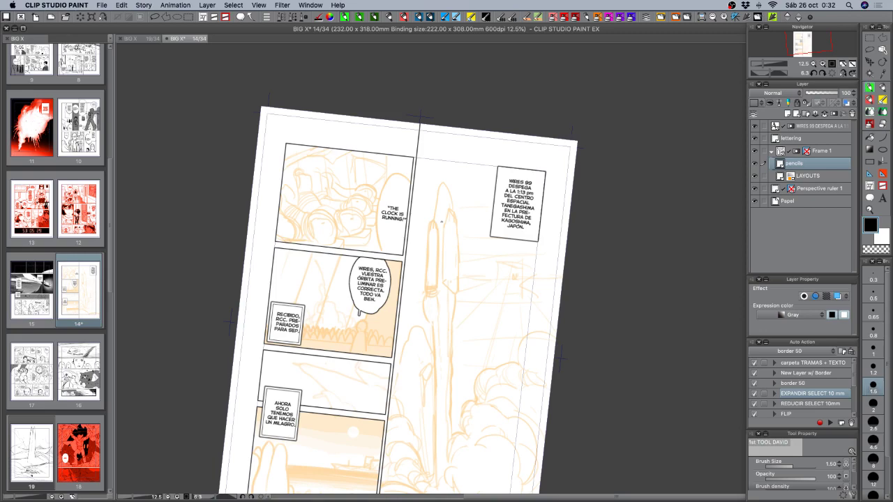
pyautogui.press('r')
pyautogui.moveTo(551, 230); pyautogui.dragTo(411, 181)
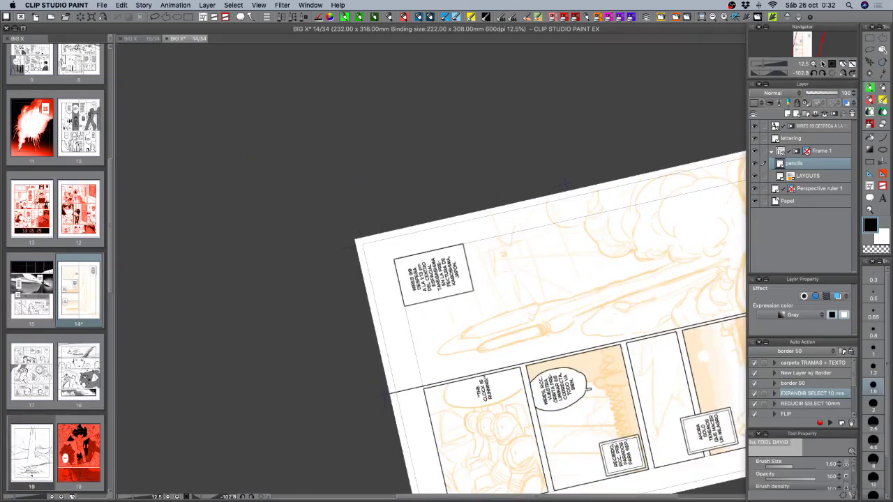
pyautogui.press('super+plus')
pyautogui.moveTo(502, 352); pyautogui.dragTo(413, 258)
pyautogui.press('r')
pyautogui.moveTo(523, 319); pyautogui.dragTo(588, 304)
pyautogui.press('r')
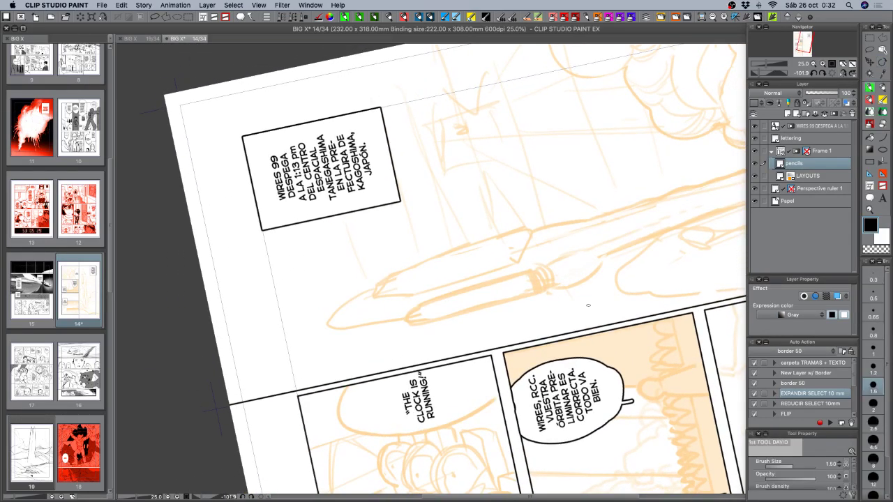
pyautogui.moveTo(415, 249)
pyautogui.mouseDown()
pyautogui.moveTo(379, 281)
pyautogui.moveTo(512, 237)
pyautogui.moveTo(422, 246)
pyautogui.moveTo(522, 216)
pyautogui.mouseUp()
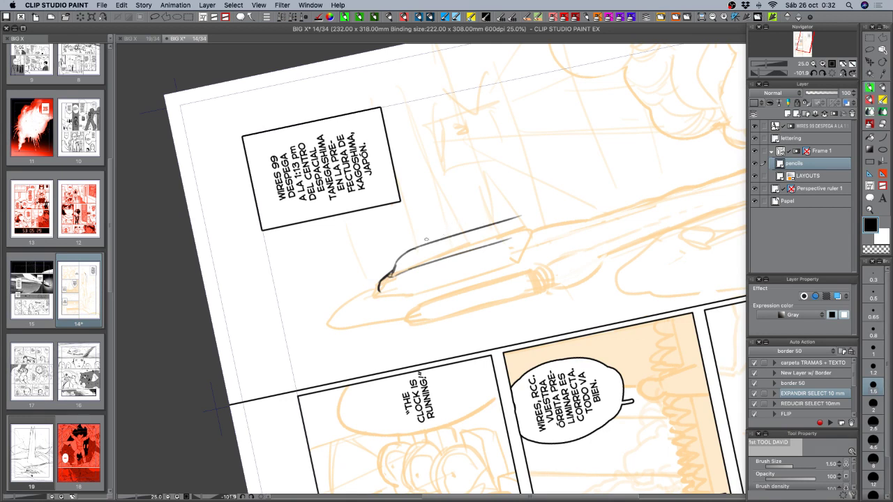
pyautogui.hotkey('ctrl', 'z')
pyautogui.moveTo(407, 248); pyautogui.dragTo(526, 219)
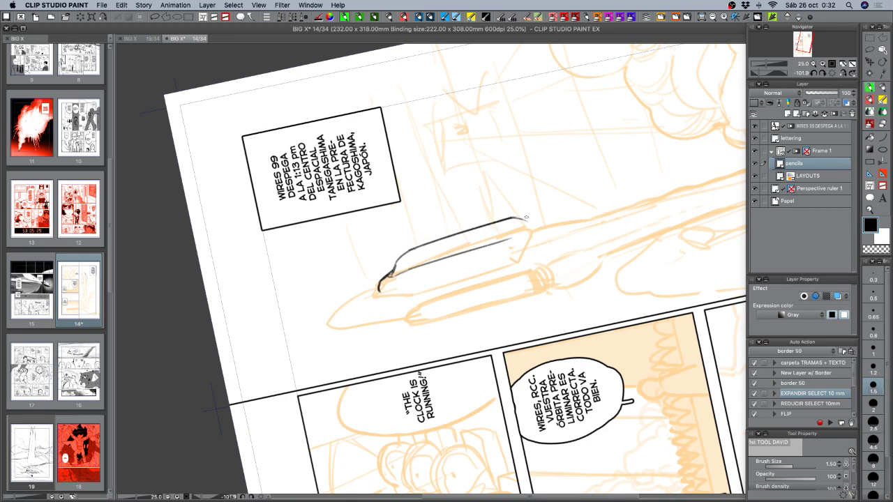
# - Draw the shuttle's tail fin rising from the rear of the upper hull line
pyautogui.moveTo(486, 169)
pyautogui.mouseDown()
pyautogui.moveTo(466, 230)
pyautogui.moveTo(501, 163)
pyautogui.moveTo(494, 167)
pyautogui.moveTo(509, 216)
pyautogui.mouseUp()
pyautogui.hotkey('ctrl', 'z')
pyautogui.moveTo(500, 164); pyautogui.dragTo(509, 217)
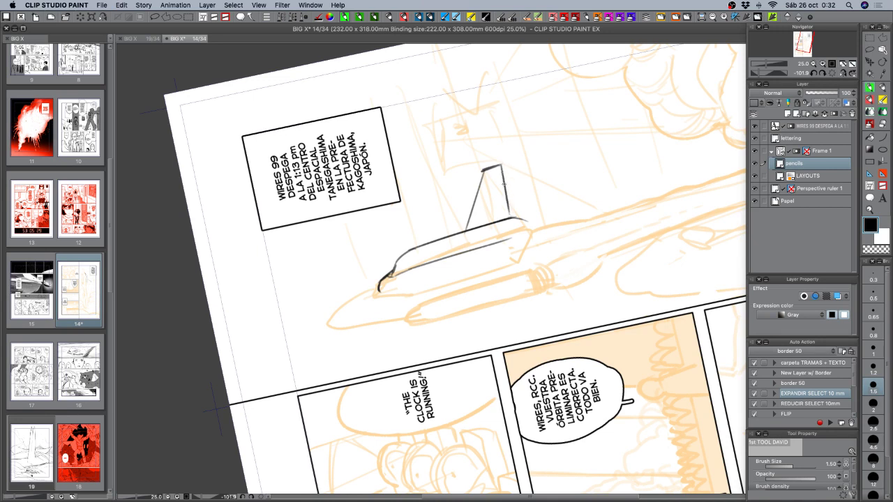
# - Rework the tail fin's tip and rear edge and add an inner line parallel to the rear edge
pyautogui.press('c')
pyautogui.moveTo(499, 165); pyautogui.dragTo(503, 171)
pyautogui.press('c')
pyautogui.moveTo(509, 210); pyautogui.dragTo(502, 222)
pyautogui.moveTo(495, 167); pyautogui.dragTo(501, 231)
pyautogui.hotkey('ctrl', 'z')
pyautogui.moveTo(495, 167); pyautogui.dragTo(503, 230)
pyautogui.press('c')
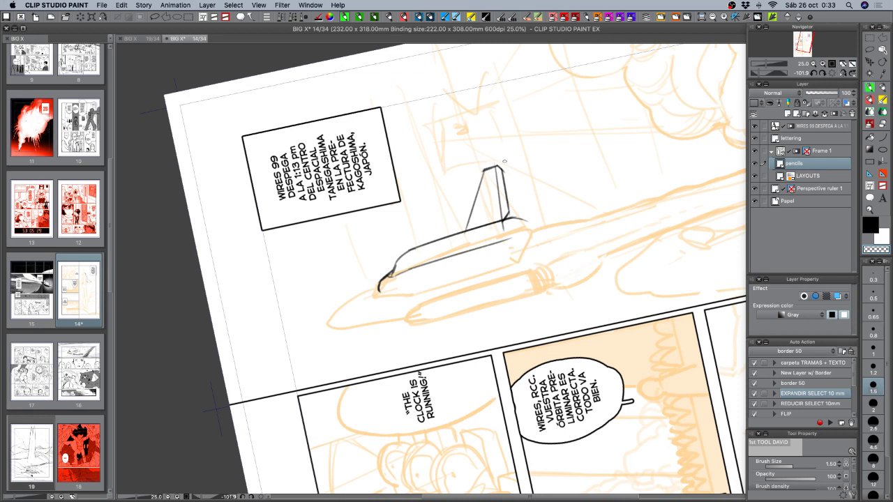
# - Clean up the stray strokes on the tail fin and redraw its rear edge down to the hull
pyautogui.press('c')
pyautogui.press('c')
pyautogui.press('c')
pyautogui.press('c')
pyautogui.press('c')
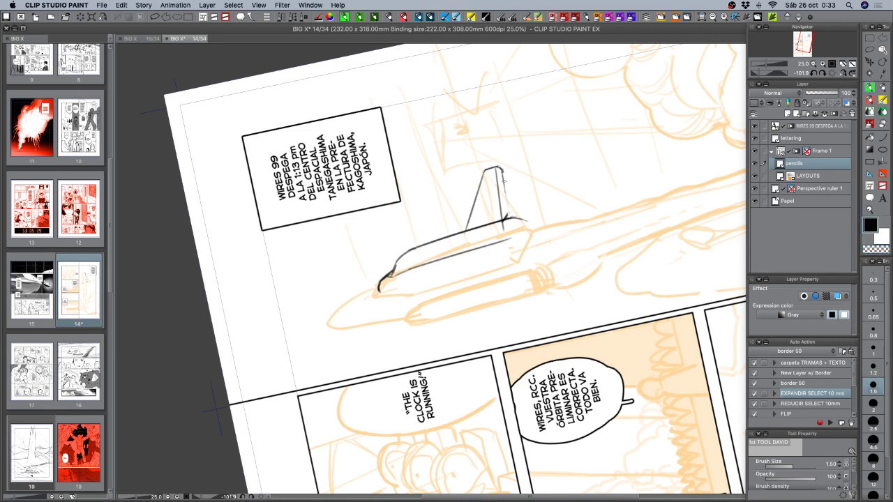
pyautogui.moveTo(504, 181); pyautogui.dragTo(504, 217)
# - Redraw the shuttle's nose slope with a straighter contour and add a dark cockpit window band behind it
pyautogui.moveTo(407, 251)
pyautogui.mouseDown()
pyautogui.moveTo(378, 289)
pyautogui.moveTo(377, 274)
pyautogui.moveTo(383, 298)
pyautogui.mouseUp()
pyautogui.press('c')
pyautogui.press('c')
pyautogui.moveTo(407, 257)
pyautogui.mouseDown()
pyautogui.moveTo(397, 265)
pyautogui.moveTo(424, 252)
pyautogui.moveTo(400, 263)
pyautogui.mouseUp()
pyautogui.press('c')
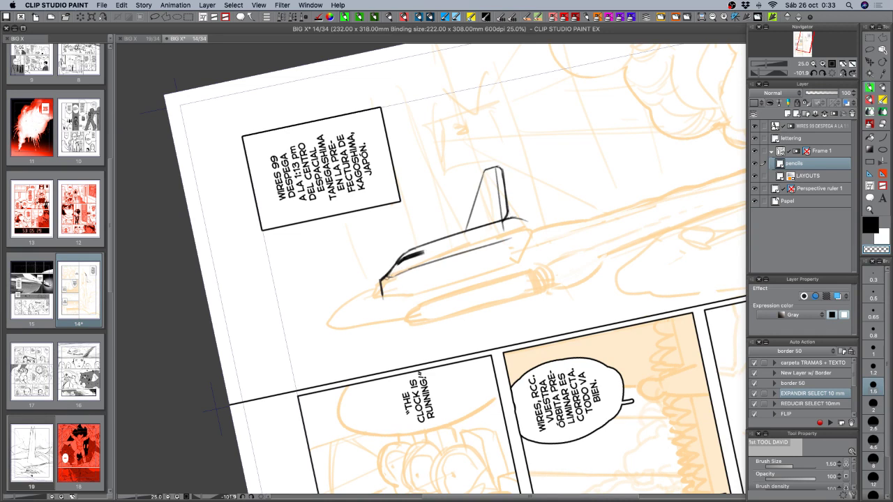
# - Draw a second lengthwise line along the shuttle's side below the first and erase the hull line crossing the fin base
pyautogui.moveTo(389, 275)
pyautogui.mouseDown()
pyautogui.moveTo(383, 281)
pyautogui.moveTo(393, 276)
pyautogui.moveTo(391, 286)
pyautogui.moveTo(515, 244)
pyautogui.mouseUp()
pyautogui.press('c')
pyautogui.press('super+z')
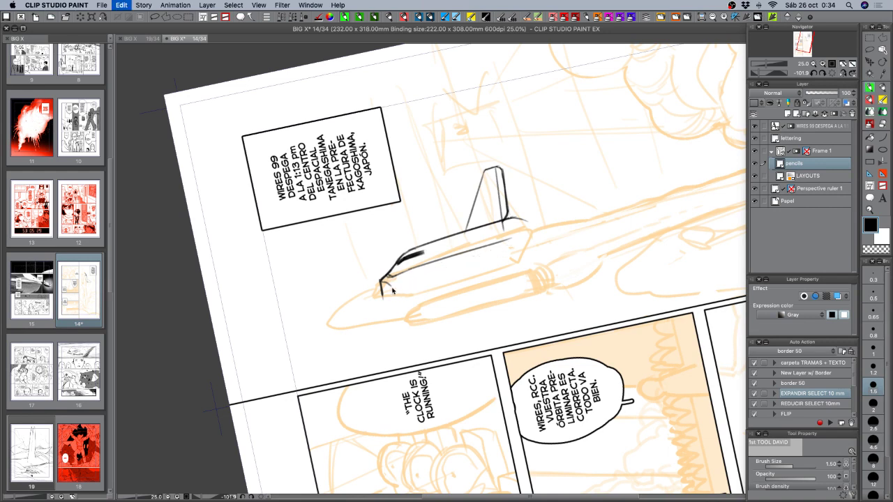
pyautogui.moveTo(389, 285); pyautogui.dragTo(519, 244)
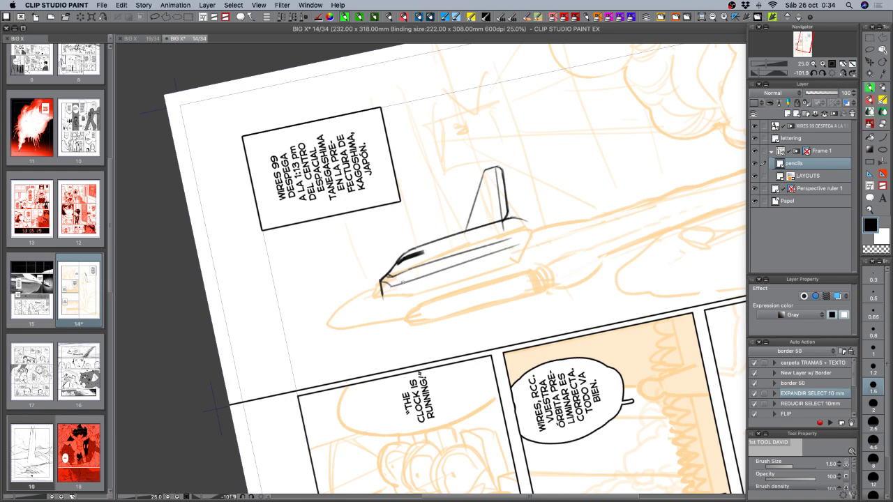
pyautogui.press('super+z')
pyautogui.moveTo(394, 286); pyautogui.dragTo(519, 249)
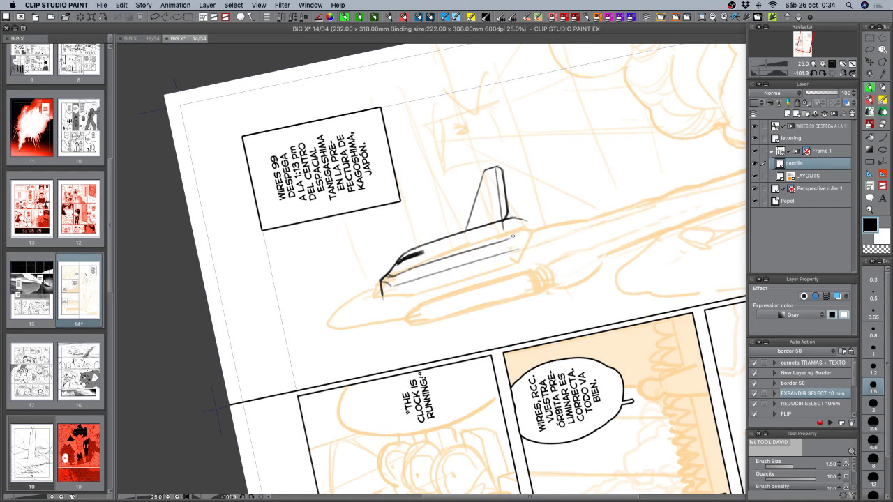
pyautogui.press('c')
pyautogui.moveTo(497, 231); pyautogui.dragTo(504, 226)
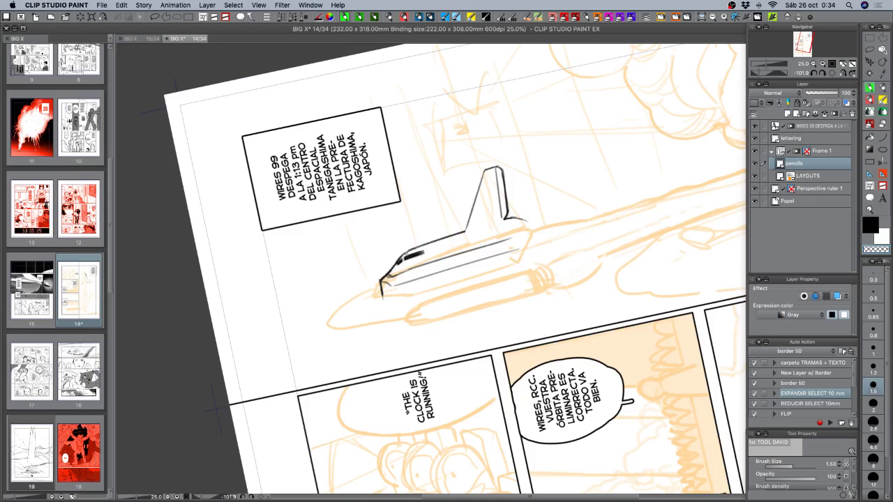
# - Split the cockpit window band into a row of small panes with brush size 0.8
pyautogui.moveTo(407, 260)
pyautogui.mouseDown()
pyautogui.moveTo(397, 263)
pyautogui.moveTo(414, 260)
pyautogui.mouseUp()
pyautogui.click(873, 333)
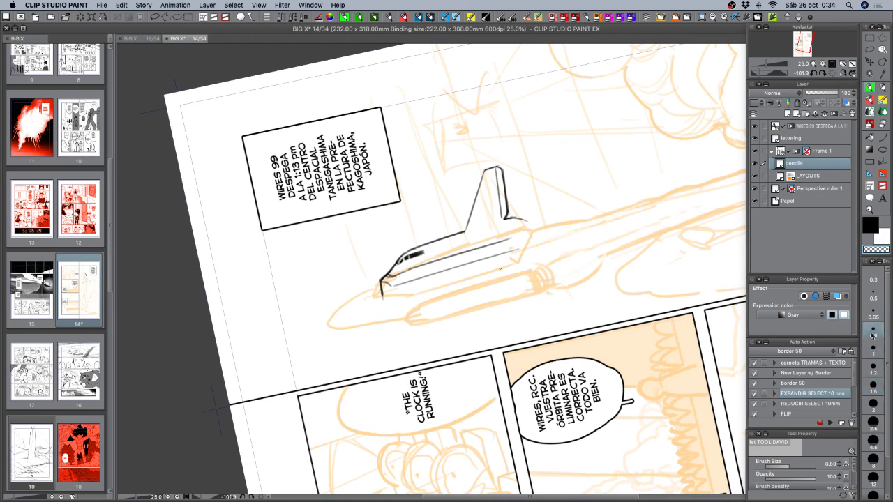
pyautogui.moveTo(397, 263); pyautogui.dragTo(413, 256)
pyautogui.press('super+z')
pyautogui.press('super+z')
pyautogui.moveTo(405, 260); pyautogui.dragTo(423, 254)
# - Sketch the engine pod and nozzle shapes behind the tail fin with brush size 1.2
pyautogui.click(873, 369)
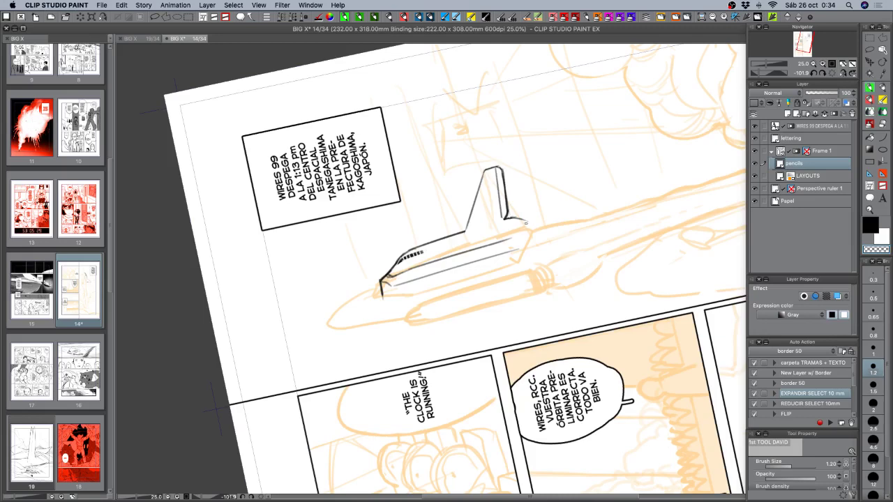
pyautogui.press('c')
pyautogui.moveTo(525, 221)
pyautogui.mouseDown()
pyautogui.moveTo(518, 235)
pyautogui.moveTo(528, 210)
pyautogui.moveTo(554, 279)
pyautogui.moveTo(555, 269)
pyautogui.mouseUp()
pyautogui.moveTo(534, 231)
pyautogui.mouseDown()
pyautogui.moveTo(558, 228)
pyautogui.moveTo(569, 252)
pyautogui.moveTo(561, 235)
pyautogui.moveTo(570, 235)
pyautogui.moveTo(560, 246)
pyautogui.moveTo(574, 241)
pyautogui.moveTo(569, 256)
pyautogui.moveTo(574, 250)
pyautogui.mouseUp()
pyautogui.moveTo(573, 244); pyautogui.dragTo(572, 252)
pyautogui.press('c')
pyautogui.moveTo(572, 246); pyautogui.dragTo(572, 257)
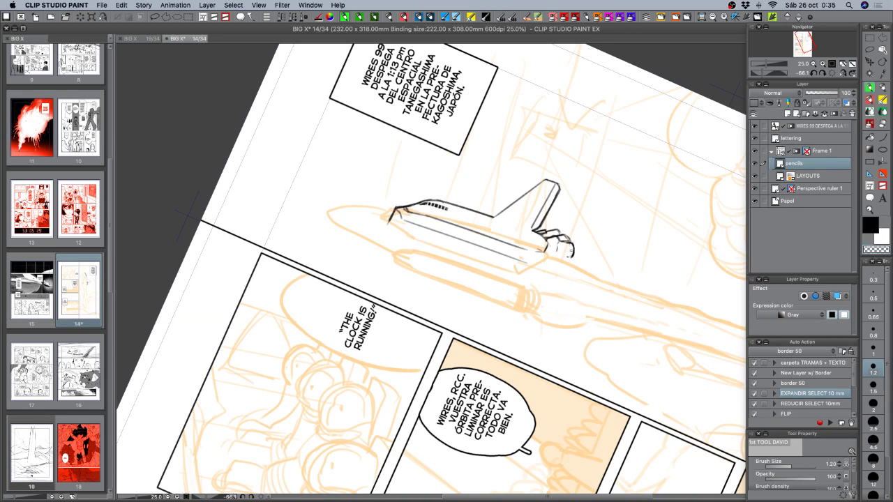
# - Rework the nozzle rim and rear edge of the upper engine pod
pyautogui.press('r')
pyautogui.moveTo(623, 345); pyautogui.dragTo(442, 349)
pyautogui.press('c')
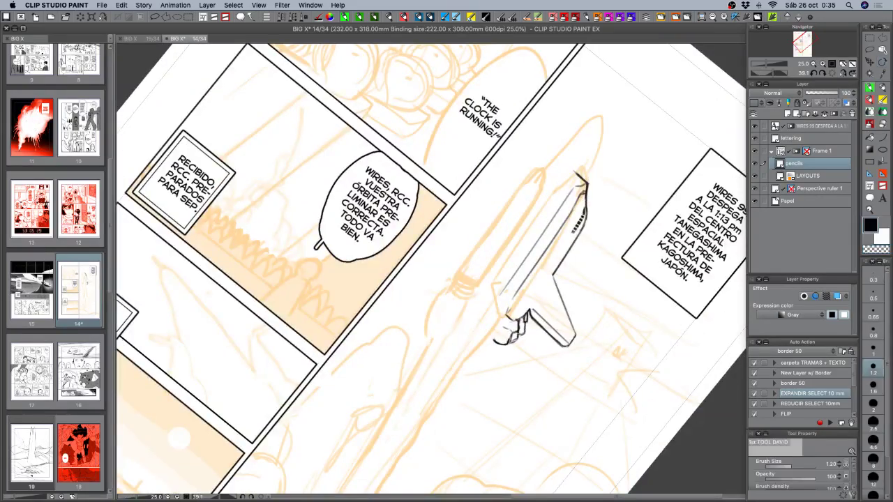
pyautogui.moveTo(520, 332); pyautogui.dragTo(506, 343)
pyautogui.press('c')
pyautogui.press('c')
pyautogui.moveTo(523, 325)
pyautogui.mouseDown()
pyautogui.moveTo(504, 353)
pyautogui.moveTo(556, 329)
pyautogui.moveTo(540, 340)
pyautogui.moveTo(543, 322)
pyautogui.moveTo(540, 338)
pyautogui.moveTo(621, 272)
pyautogui.moveTo(534, 138)
pyautogui.mouseUp()
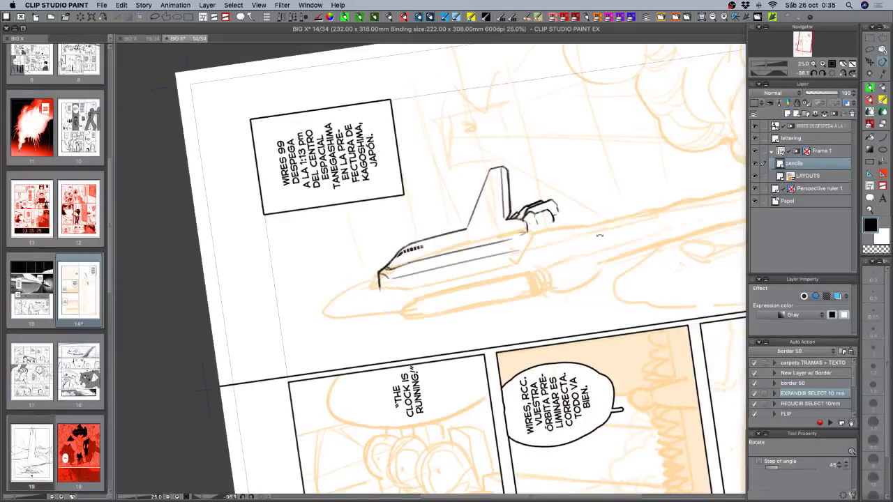
# - Undo the last engine pod strokes and redraw the pod's upper edge behind the tail fin
pyautogui.press('c')
pyautogui.moveTo(554, 200); pyautogui.dragTo(527, 207)
pyautogui.hotkey('ctrl', 'z')
pyautogui.hotkey('ctrl', 'z')
pyautogui.hotkey('ctrl', 'z')
pyautogui.hotkey('ctrl', 'z')
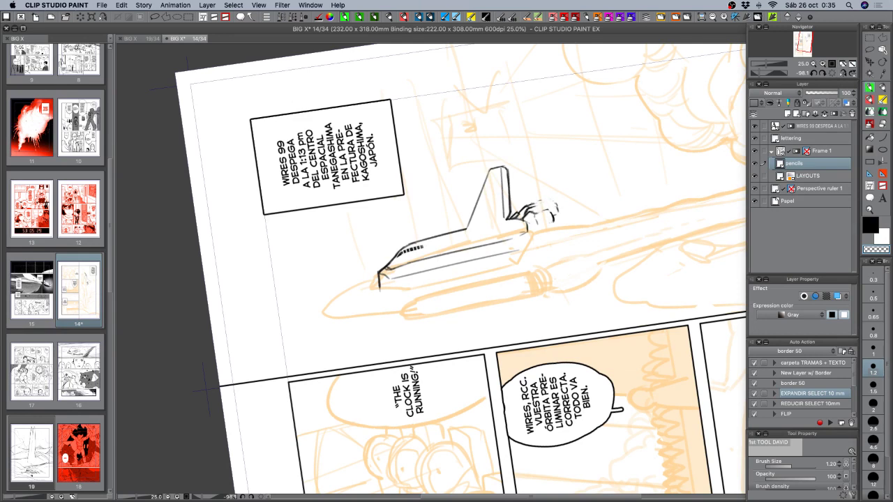
pyautogui.press('c')
pyautogui.moveTo(528, 208)
pyautogui.mouseDown()
pyautogui.moveTo(557, 203)
pyautogui.moveTo(549, 199)
pyautogui.mouseUp()
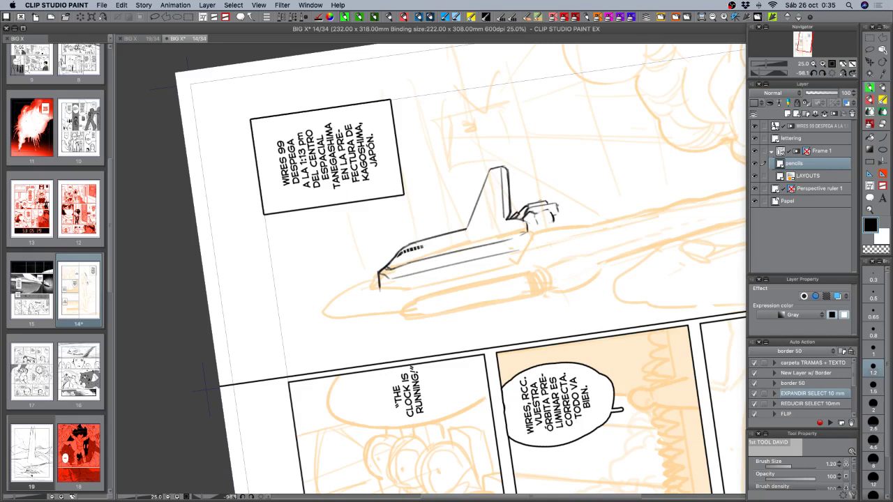
# - Draw the rounded rear edge of the upper engine nozzle
pyautogui.press('c')
pyautogui.press('c')
pyautogui.moveTo(552, 210); pyautogui.dragTo(556, 223)
pyautogui.press('c')
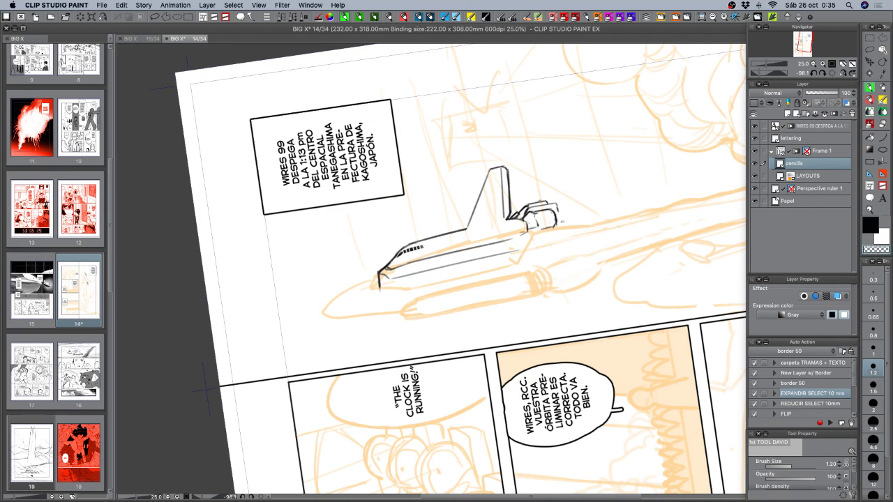
pyautogui.moveTo(557, 224)
pyautogui.mouseDown()
pyautogui.moveTo(553, 214)
pyautogui.moveTo(555, 223)
pyautogui.mouseUp()
# - Draw the lower engine nozzle beneath the upper one and clean up its overlapping lines
pyautogui.press('c')
pyautogui.press('c')
pyautogui.press('c')
pyautogui.moveTo(557, 229)
pyautogui.mouseDown()
pyautogui.moveTo(561, 240)
pyautogui.moveTo(535, 232)
pyautogui.mouseUp()
pyautogui.press('c')
pyautogui.press('c')
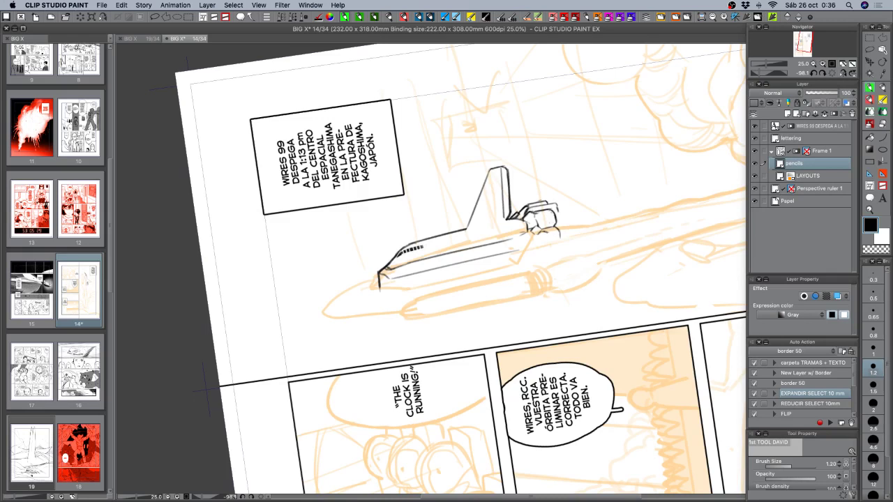
pyautogui.press('super+z')
pyautogui.press('c')
pyautogui.press('c')
pyautogui.press('c')
pyautogui.press('c')
pyautogui.moveTo(546, 322); pyautogui.dragTo(563, 309)
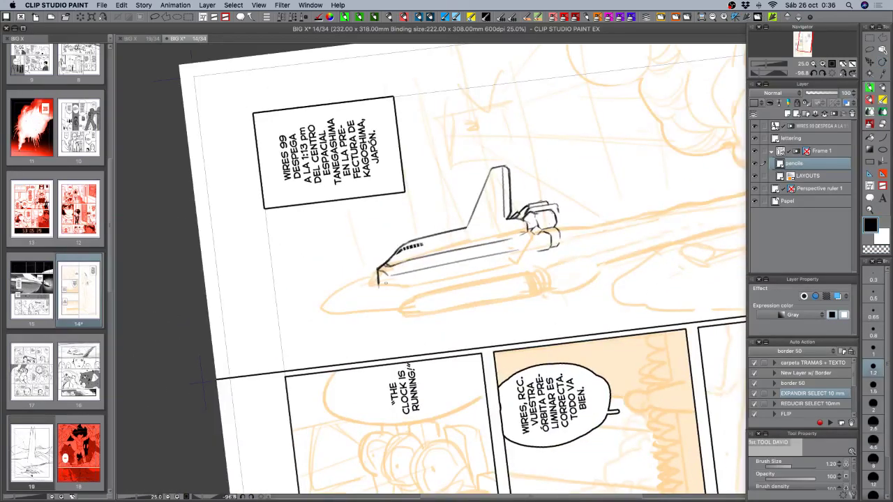
# - Draw the underside corner of the shuttle's nose
pyautogui.moveTo(379, 283); pyautogui.dragTo(395, 290)
pyautogui.press('r')
pyautogui.moveTo(537, 286)
pyautogui.mouseDown()
pyautogui.moveTo(537, 269)
pyautogui.moveTo(531, 288)
pyautogui.mouseUp()
pyautogui.press('p')
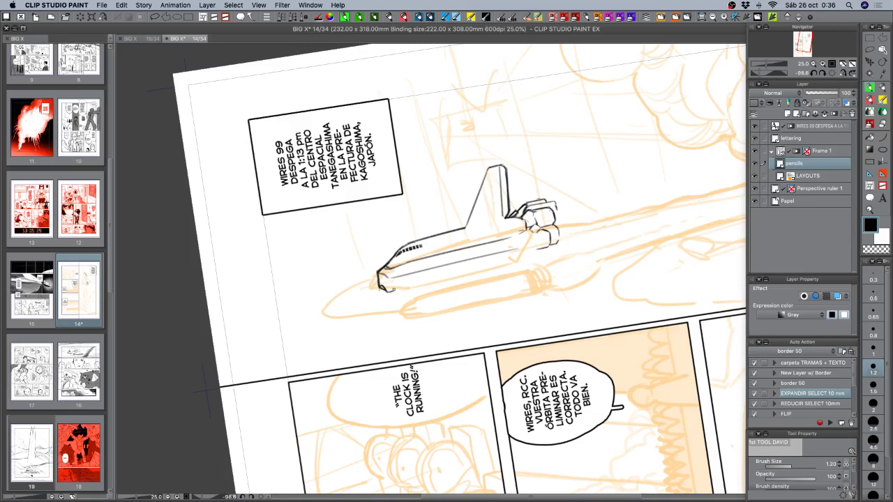
# - Draw the shuttle's belly line from the nose underside back to the engines, retrying the stroke until it fits
pyautogui.moveTo(388, 291); pyautogui.dragTo(536, 264)
pyautogui.press('super+z')
pyautogui.moveTo(387, 291); pyautogui.dragTo(536, 263)
pyautogui.press('super+z')
pyautogui.moveTo(391, 292); pyautogui.dragTo(541, 259)
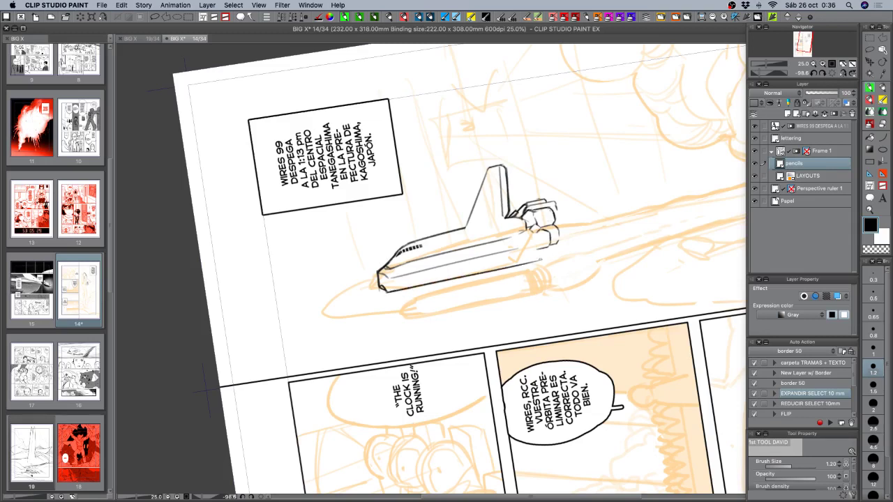
pyautogui.press('super+z')
pyautogui.moveTo(390, 292); pyautogui.dragTo(539, 256)
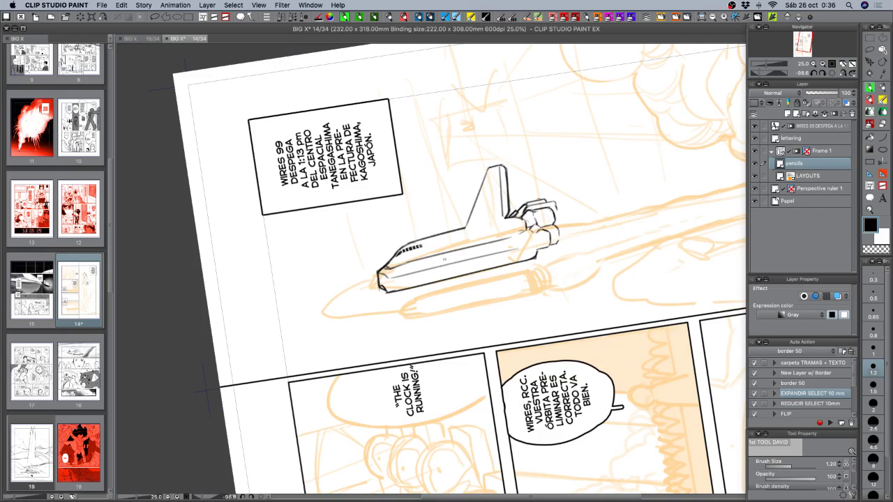
# - Draw the near wing's leading edge sweeping outward from the middle of the hull side
pyautogui.moveTo(443, 257); pyautogui.dragTo(439, 271)
pyautogui.press('r')
pyautogui.moveTo(592, 292)
pyautogui.mouseDown()
pyautogui.moveTo(588, 250)
pyautogui.moveTo(499, 278)
pyautogui.mouseUp()
pyautogui.moveTo(447, 300)
pyautogui.mouseDown()
pyautogui.moveTo(527, 269)
pyautogui.moveTo(475, 332)
pyautogui.moveTo(470, 313)
pyautogui.mouseUp()
pyautogui.press('r')
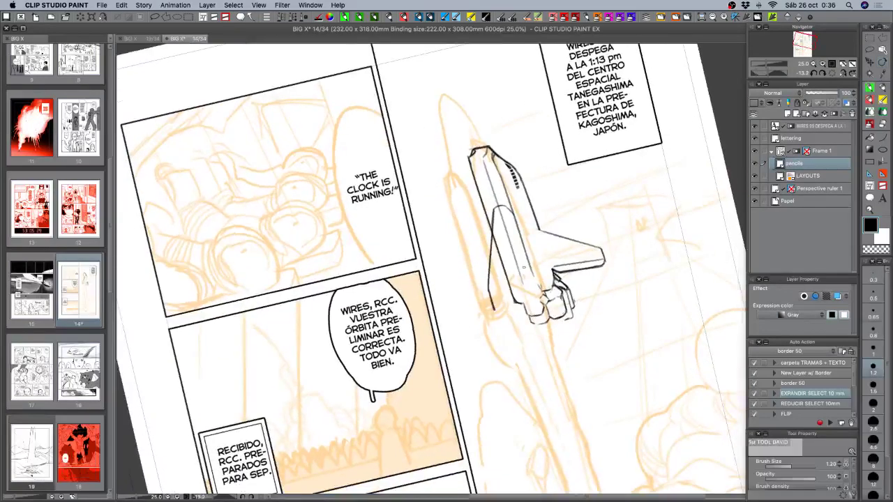
# - Redo the rear end of the hull side where the near wing's trailing edge meets it
pyautogui.moveTo(522, 268); pyautogui.dragTo(531, 298)
pyautogui.press('super+z')
pyautogui.moveTo(532, 282); pyautogui.dragTo(508, 307)
pyautogui.press('^')
pyautogui.press('^')
pyautogui.press('^')
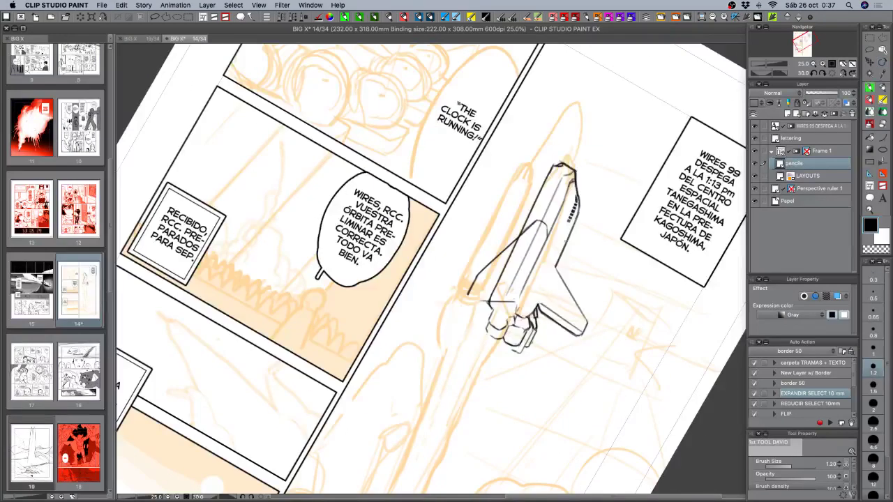
# - Draw a fairing line from the upper hull up to the front of the tail fin's base
pyautogui.moveTo(567, 244); pyautogui.dragTo(557, 279)
pyautogui.press('r')
pyautogui.moveTo(589, 368)
pyautogui.mouseDown()
pyautogui.moveTo(604, 339)
pyautogui.moveTo(613, 219)
pyautogui.moveTo(537, 284)
pyautogui.mouseUp()
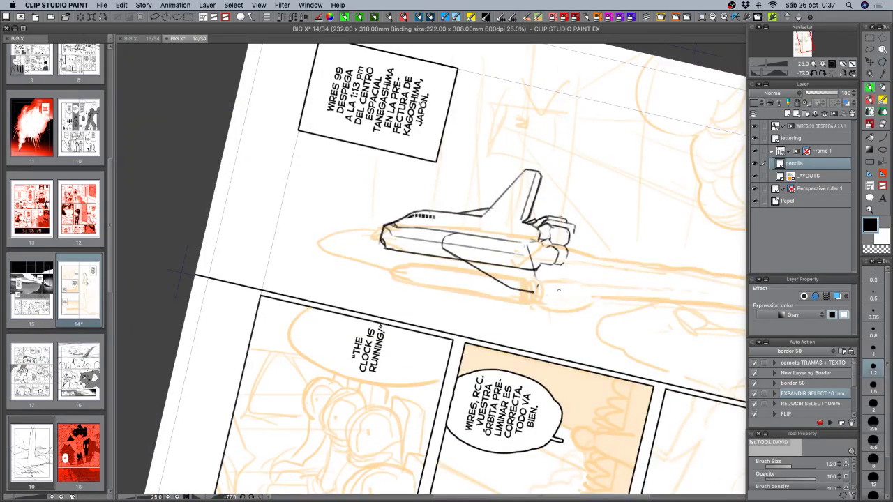
# - Close the near wing's outline with its trailing edge and tip
pyautogui.press('r')
pyautogui.moveTo(601, 291); pyautogui.dragTo(598, 228)
pyautogui.moveTo(499, 272)
pyautogui.mouseDown()
pyautogui.moveTo(544, 248)
pyautogui.moveTo(530, 249)
pyautogui.moveTo(566, 241)
pyautogui.mouseUp()
pyautogui.press('super+z')
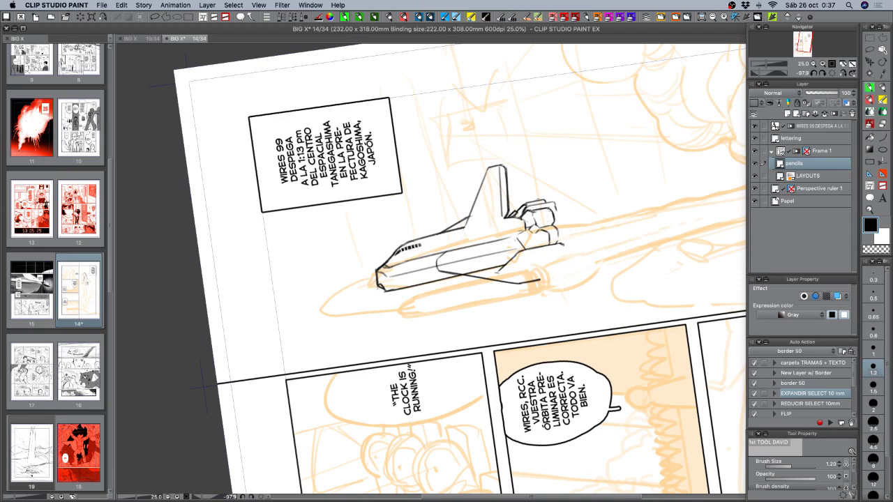
pyautogui.moveTo(564, 245)
pyautogui.mouseDown()
pyautogui.moveTo(562, 275)
pyautogui.moveTo(550, 279)
pyautogui.mouseUp()
pyautogui.moveTo(515, 256)
pyautogui.mouseDown()
pyautogui.moveTo(505, 281)
pyautogui.moveTo(500, 268)
pyautogui.moveTo(486, 270)
pyautogui.moveTo(514, 263)
pyautogui.mouseUp()
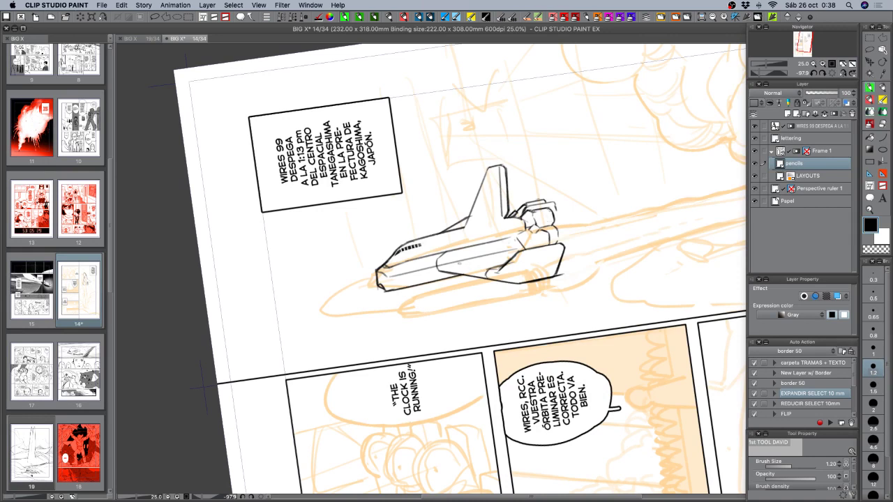
# - Add inner contour lines along the near wing's root and erase the hull lines overlapping the wing
pyautogui.moveTo(459, 263); pyautogui.dragTo(445, 272)
pyautogui.press('c')
pyautogui.moveTo(459, 262); pyautogui.dragTo(453, 268)
pyautogui.press('c')
pyautogui.press('c')
pyautogui.press('c')
pyautogui.moveTo(484, 264)
pyautogui.mouseDown()
pyautogui.moveTo(517, 256)
pyautogui.moveTo(505, 265)
pyautogui.moveTo(525, 251)
pyautogui.moveTo(562, 268)
pyautogui.moveTo(466, 349)
pyautogui.moveTo(403, 320)
pyautogui.mouseUp()
pyautogui.press('c')
pyautogui.press('c')
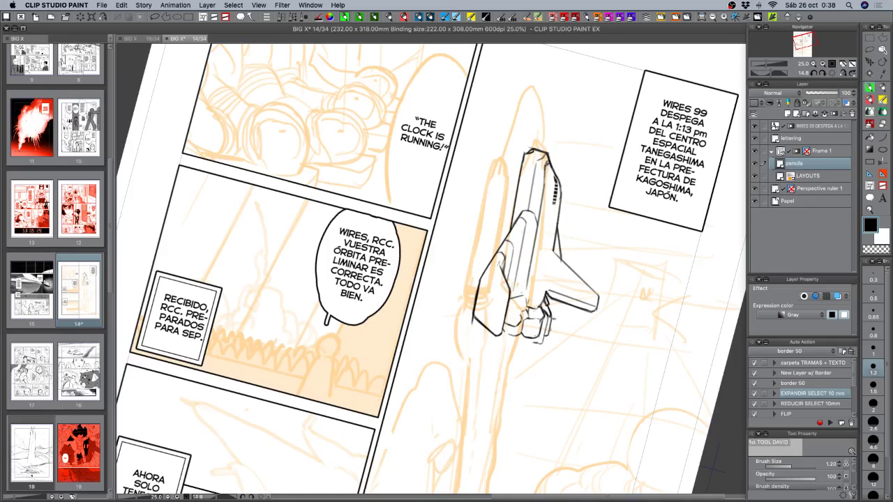
# - Draw the far wing's tip between the tail fin and the engines, and retouch the near wing's tip
pyautogui.moveTo(566, 304)
pyautogui.mouseDown()
pyautogui.moveTo(548, 334)
pyautogui.moveTo(555, 320)
pyautogui.mouseUp()
pyautogui.press('c')
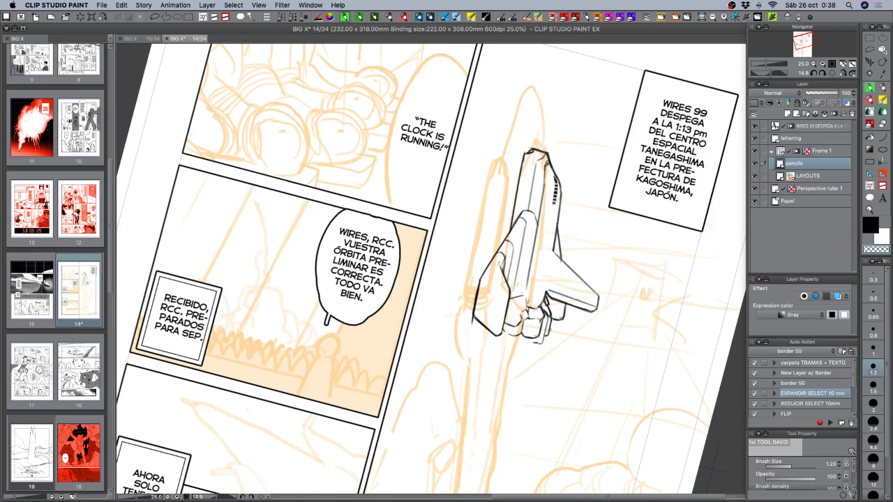
pyautogui.press('c')
pyautogui.moveTo(562, 307)
pyautogui.mouseDown()
pyautogui.moveTo(562, 323)
pyautogui.moveTo(592, 261)
pyautogui.moveTo(519, 146)
pyautogui.mouseUp()
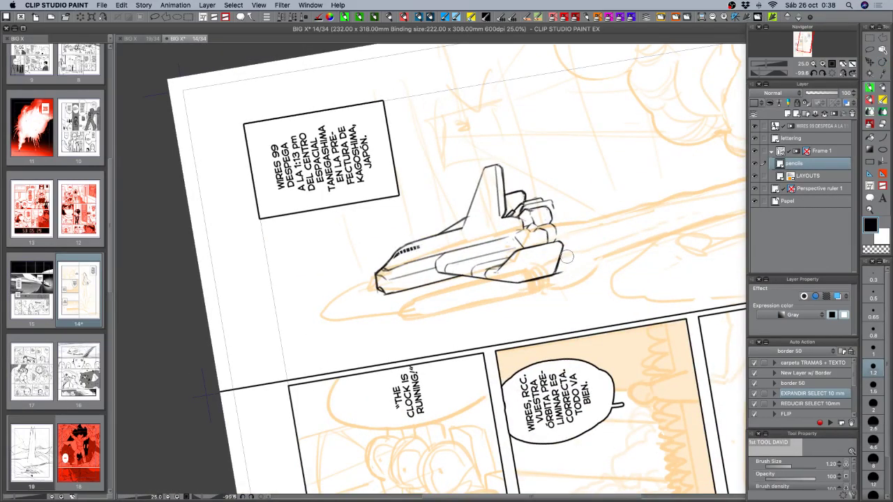
pyautogui.moveTo(566, 266); pyautogui.dragTo(558, 278)
# - Erase the far wing's tip and redraw it smaller beside the engine pod
pyautogui.press('r')
pyautogui.moveTo(584, 277)
pyautogui.mouseDown()
pyautogui.moveTo(537, 334)
pyautogui.moveTo(482, 371)
pyautogui.moveTo(565, 367)
pyautogui.mouseUp()
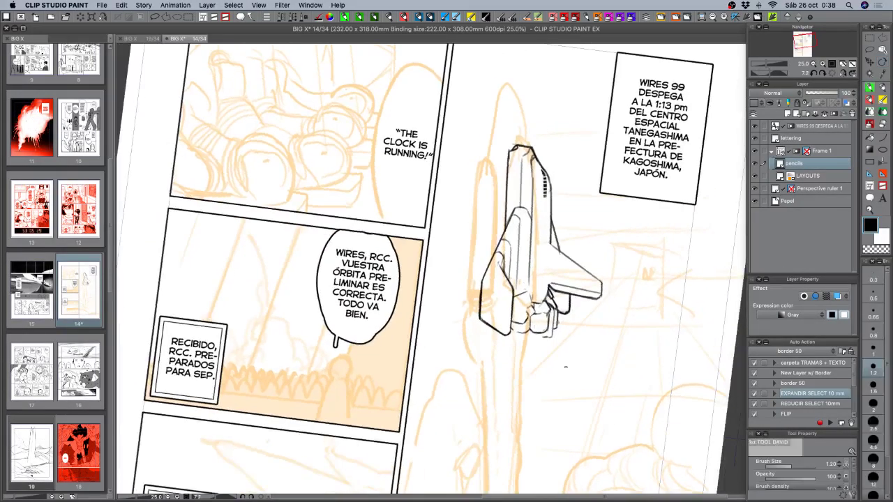
pyautogui.moveTo(572, 307); pyautogui.dragTo(564, 311)
pyautogui.moveTo(569, 298); pyautogui.dragTo(559, 304)
pyautogui.press('c')
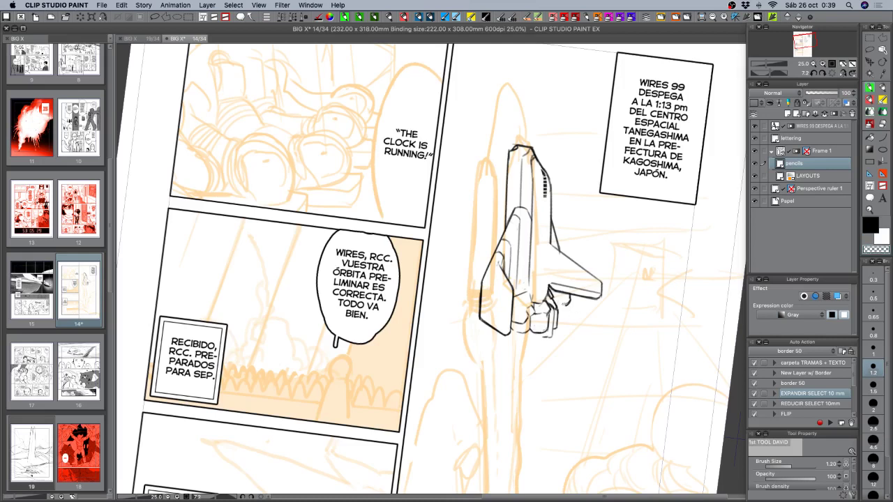
pyautogui.press('c')
pyautogui.press('c')
pyautogui.press('c')
pyautogui.press('c')
pyautogui.press('c')
# - Rework the shuttle's nose into a rounded tip that runs into the belly line
pyautogui.moveTo(609, 285)
pyautogui.mouseDown()
pyautogui.moveTo(602, 220)
pyautogui.moveTo(472, 151)
pyautogui.moveTo(457, 177)
pyautogui.mouseUp()
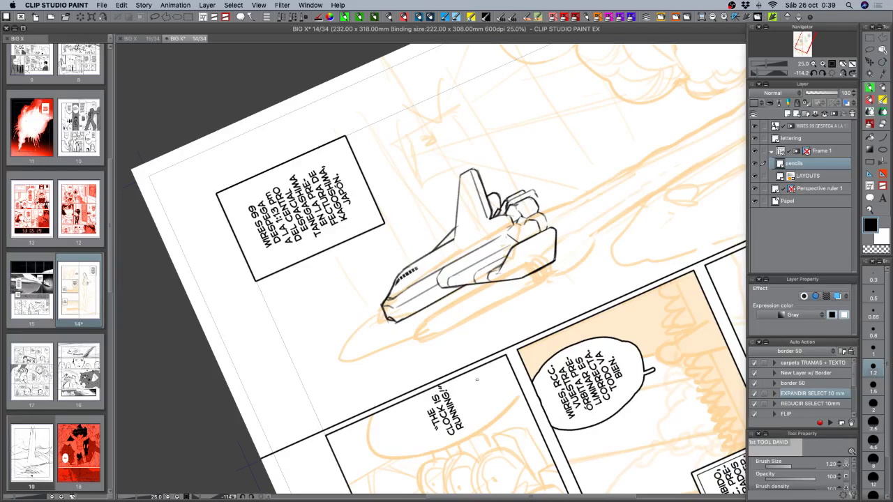
pyautogui.moveTo(391, 304)
pyautogui.mouseDown()
pyautogui.moveTo(395, 297)
pyautogui.moveTo(388, 314)
pyautogui.mouseUp()
pyautogui.moveTo(389, 297); pyautogui.dragTo(402, 293)
pyautogui.moveTo(451, 332); pyautogui.dragTo(395, 323)
pyautogui.moveTo(378, 245)
pyautogui.mouseDown()
pyautogui.moveTo(398, 250)
pyautogui.moveTo(379, 248)
pyautogui.mouseUp()
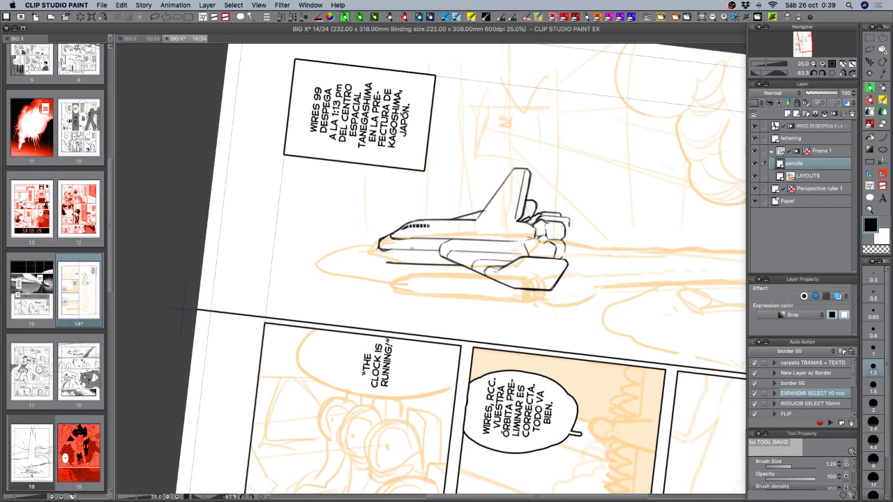
pyautogui.moveTo(379, 241)
pyautogui.mouseDown()
pyautogui.moveTo(372, 252)
pyautogui.moveTo(388, 251)
pyautogui.moveTo(373, 249)
pyautogui.moveTo(380, 262)
pyautogui.mouseUp()
pyautogui.press('c')
pyautogui.press('c')
pyautogui.moveTo(537, 293); pyautogui.dragTo(564, 267)
pyautogui.moveTo(388, 308); pyautogui.dragTo(400, 307)
pyautogui.press('c')
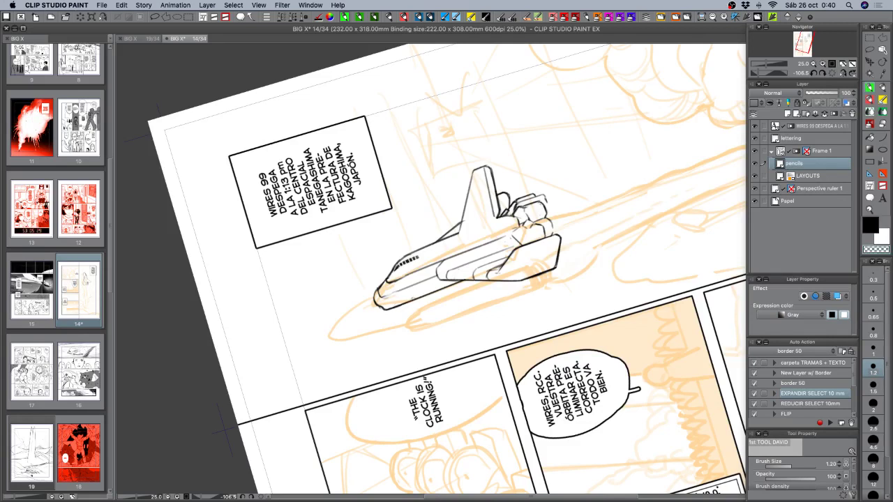
# - Retouch the hull edge ahead of the tail fin and draw the line where the fin's base meets the hull
pyautogui.press('c')
pyautogui.press('c')
pyautogui.moveTo(443, 259); pyautogui.dragTo(436, 264)
pyautogui.press('c')
pyautogui.moveTo(443, 253)
pyautogui.mouseDown()
pyautogui.moveTo(506, 229)
pyautogui.moveTo(465, 233)
pyautogui.mouseUp()
pyautogui.press('c')
pyautogui.press('c')
pyautogui.press('c')
pyautogui.press('c')
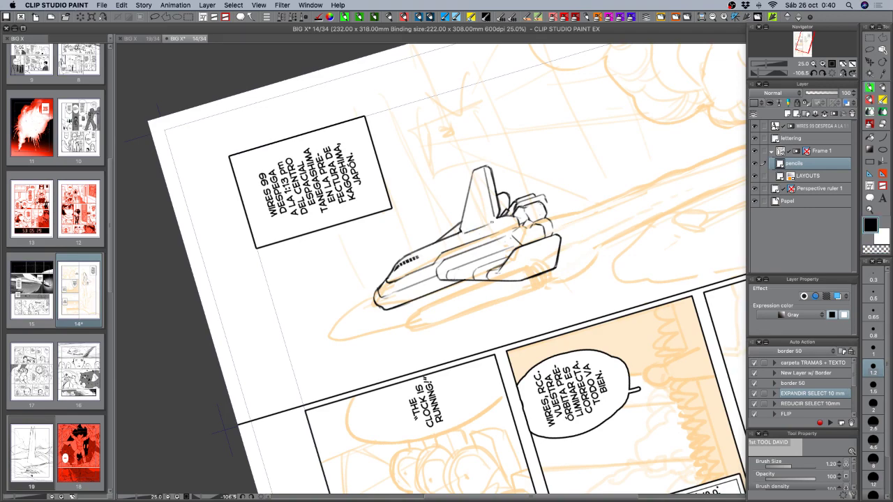
pyautogui.press('r')
pyautogui.moveTo(645, 380); pyautogui.dragTo(380, 328)
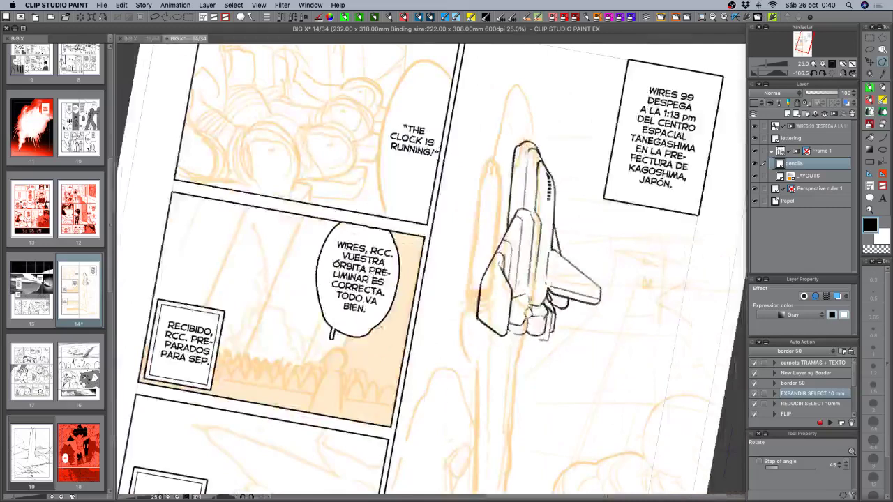
# - Redraw the tail fin's trailing edge from its base outwards and clean up the corner at the fin's tip
pyautogui.moveTo(648, 395)
pyautogui.mouseDown()
pyautogui.moveTo(636, 408)
pyautogui.moveTo(677, 337)
pyautogui.moveTo(660, 299)
pyautogui.mouseUp()
pyautogui.press('p')
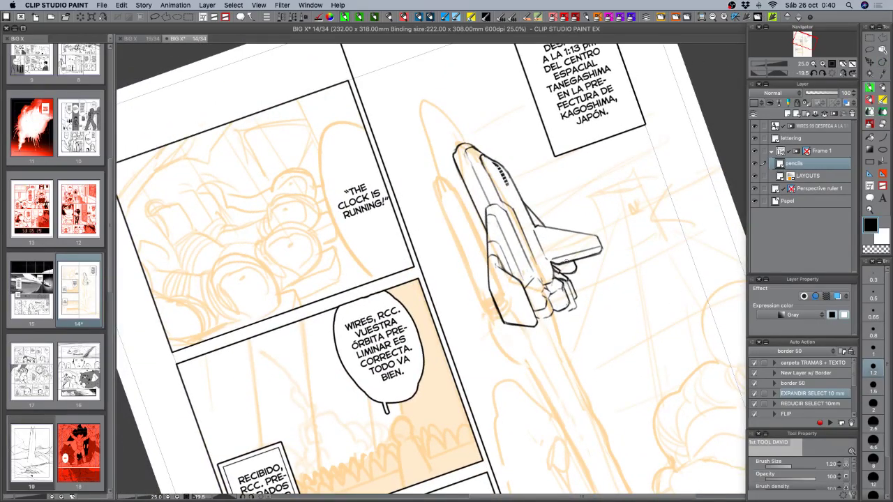
pyautogui.moveTo(562, 262); pyautogui.dragTo(580, 258)
pyautogui.press('super+z')
pyautogui.press('c')
pyautogui.moveTo(574, 259); pyautogui.dragTo(559, 262)
pyautogui.press('c')
pyautogui.press('c')
pyautogui.press('c')
pyautogui.moveTo(590, 256); pyautogui.dragTo(602, 252)
pyautogui.press('r')
pyautogui.moveTo(620, 292); pyautogui.dragTo(532, 417)
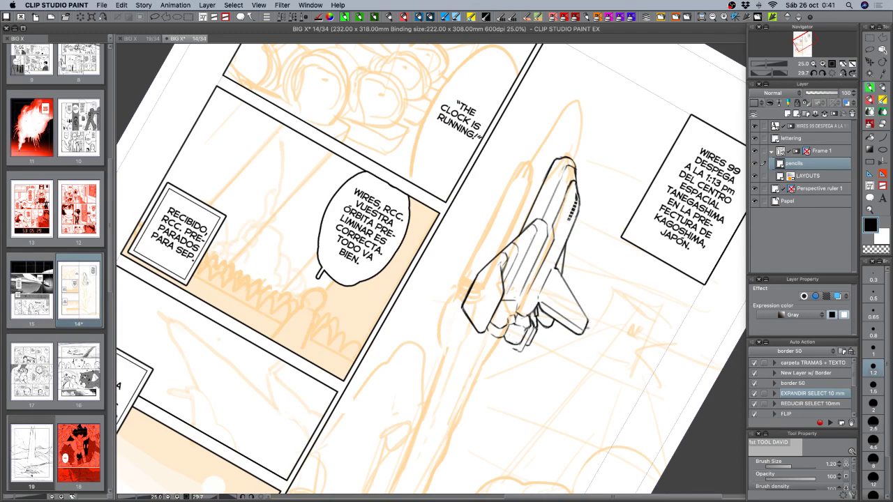
# - Retouch the hull lines ahead of the engines and beside the tail fin's base
pyautogui.press('r')
pyautogui.moveTo(587, 327); pyautogui.dragTo(457, 376)
pyautogui.press('c')
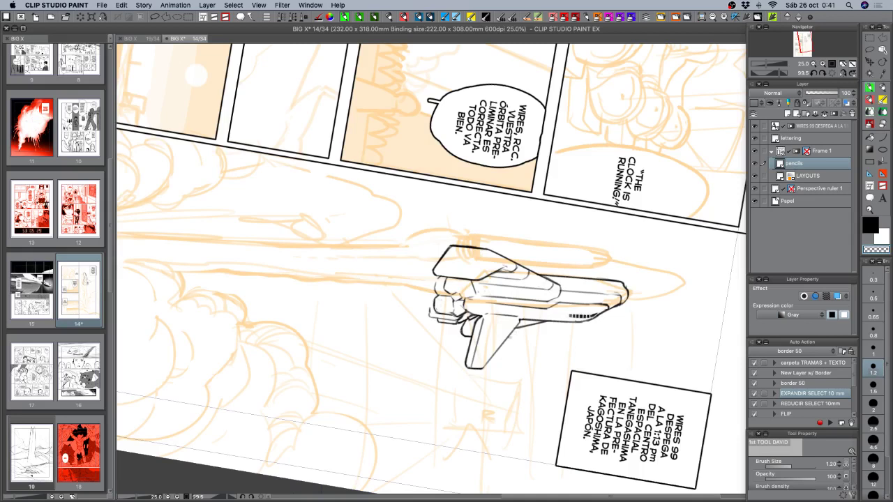
pyautogui.press('c')
pyautogui.moveTo(575, 361); pyautogui.dragTo(525, 125)
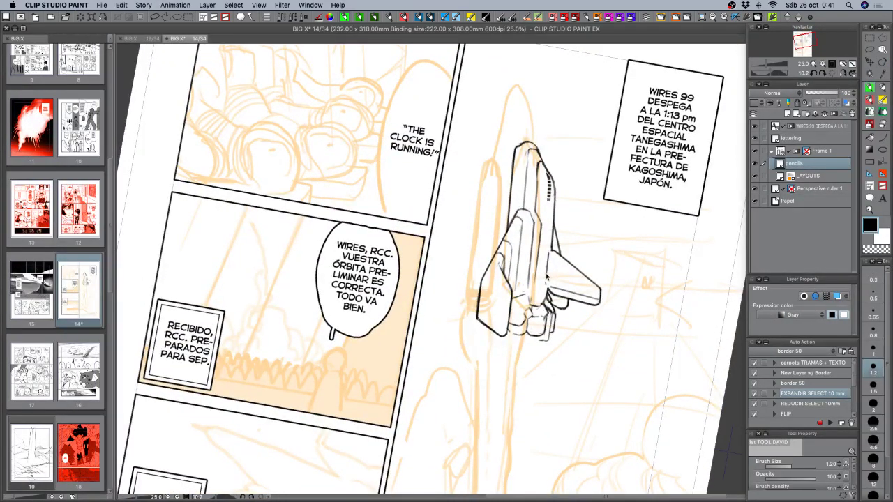
pyautogui.press('c')
pyautogui.moveTo(547, 254); pyautogui.dragTo(546, 271)
pyautogui.moveTo(542, 223)
pyautogui.mouseDown()
pyautogui.moveTo(532, 290)
pyautogui.moveTo(536, 242)
pyautogui.moveTo(532, 277)
pyautogui.moveTo(537, 251)
pyautogui.mouseUp()
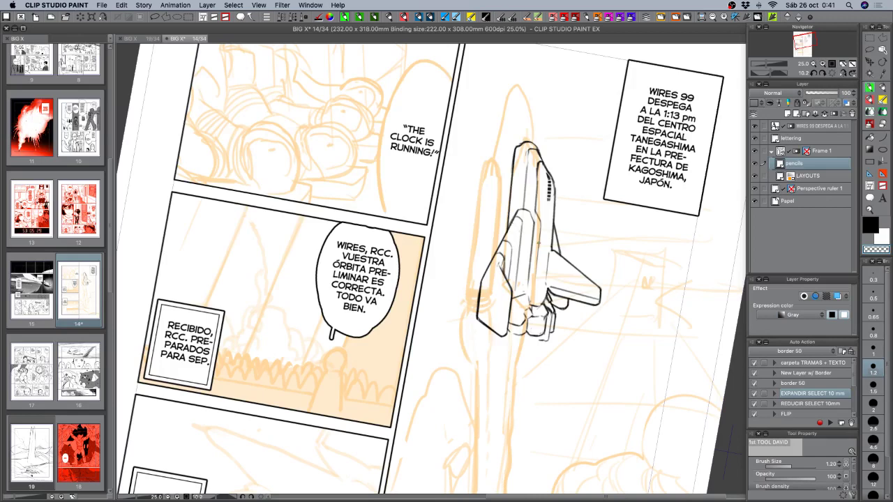
# - Clean up the pencil lines of the shuttle's hull and engine area, and save page 14
pyautogui.moveTo(536, 185)
pyautogui.mouseDown()
pyautogui.moveTo(538, 209)
pyautogui.moveTo(560, 232)
pyautogui.moveTo(569, 276)
pyautogui.mouseUp()
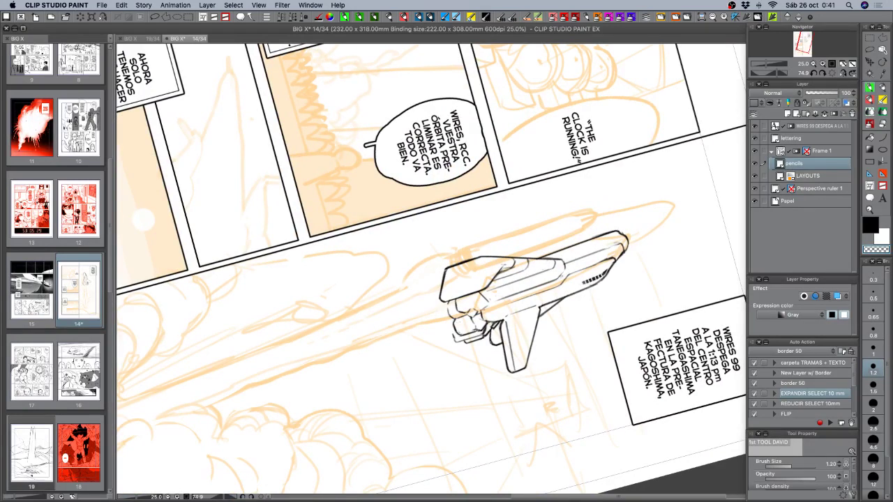
pyautogui.press('c')
pyautogui.press('c')
pyautogui.press('c')
pyautogui.press('r')
pyautogui.moveTo(631, 299); pyautogui.dragTo(567, 137)
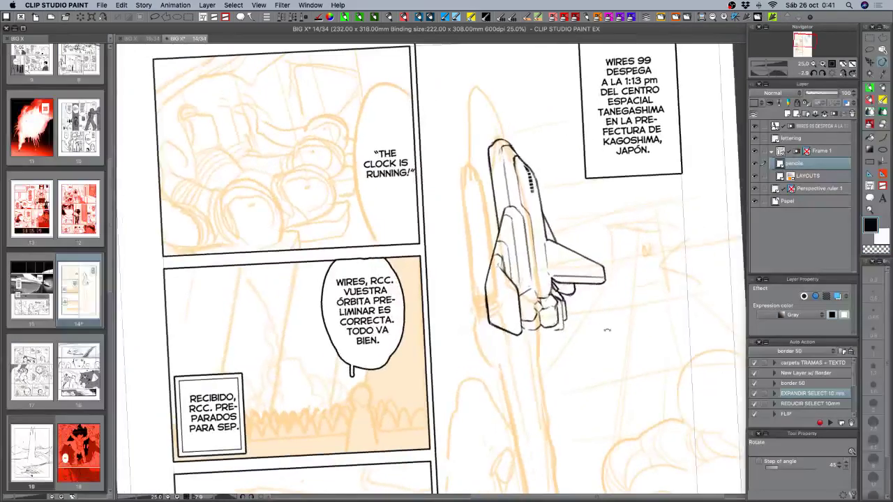
pyautogui.moveTo(607, 330)
pyautogui.mouseDown()
pyautogui.moveTo(603, 348)
pyautogui.moveTo(611, 333)
pyautogui.moveTo(592, 350)
pyautogui.mouseUp()
pyautogui.press('p')
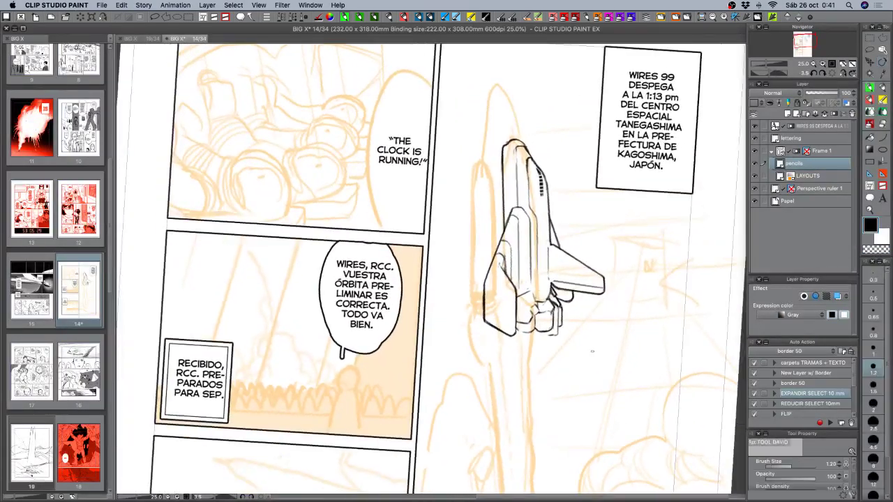
pyautogui.press('c')
pyautogui.press('c')
pyautogui.press('c')
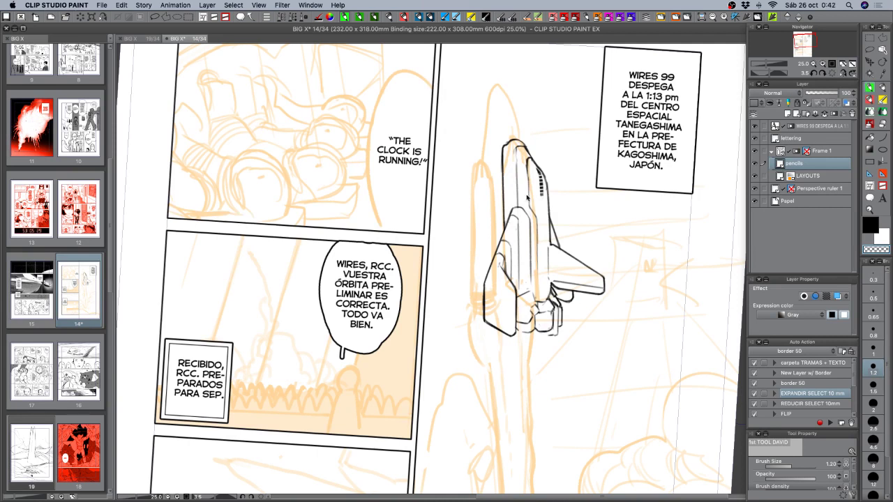
pyautogui.press('super+s')
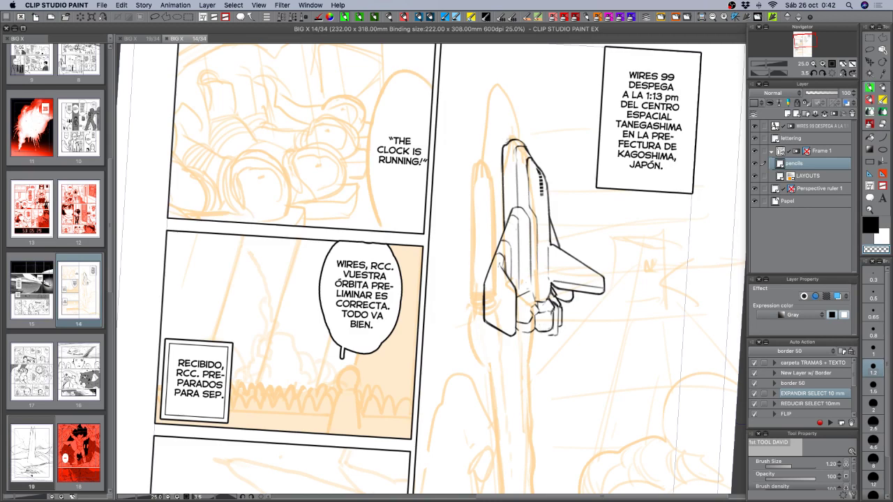
# - Retouch the nose tip's outline and the outer edge of the near wing
pyautogui.moveTo(513, 137); pyautogui.dragTo(505, 141)
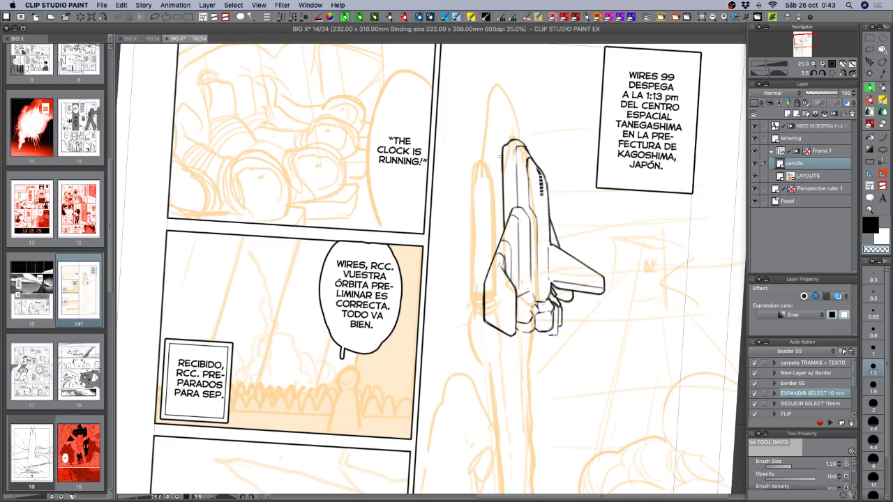
pyautogui.press('c')
pyautogui.press('c')
pyautogui.press('c')
pyautogui.press('c')
pyautogui.moveTo(483, 296); pyautogui.dragTo(482, 321)
pyautogui.press('c')
pyautogui.hotkey('shift', 'space')
pyautogui.moveTo(564, 343)
pyautogui.mouseDown()
pyautogui.moveTo(590, 246)
pyautogui.moveTo(562, 293)
pyautogui.mouseUp()
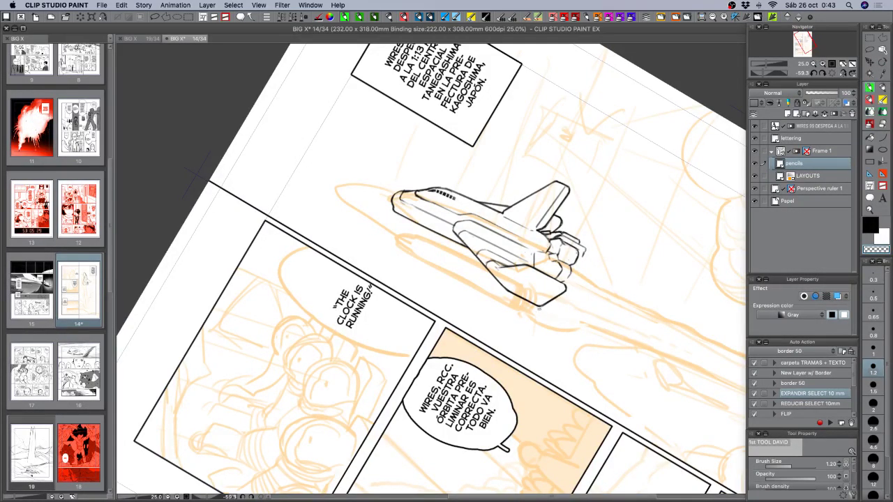
# - Clean up the near wing's rear corner and strengthen its inner edge where it meets the hull
pyautogui.press('c')
pyautogui.moveTo(586, 291)
pyautogui.mouseDown()
pyautogui.moveTo(636, 251)
pyautogui.moveTo(637, 346)
pyautogui.moveTo(560, 381)
pyautogui.moveTo(501, 384)
pyautogui.moveTo(586, 349)
pyautogui.mouseUp()
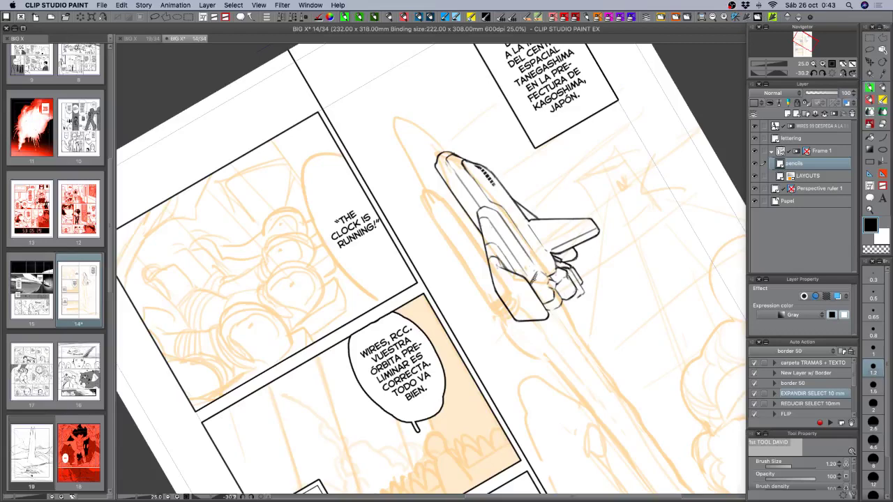
pyautogui.press('c')
pyautogui.moveTo(605, 305)
pyautogui.mouseDown()
pyautogui.moveTo(598, 217)
pyautogui.moveTo(532, 159)
pyautogui.mouseUp()
pyautogui.press('c')
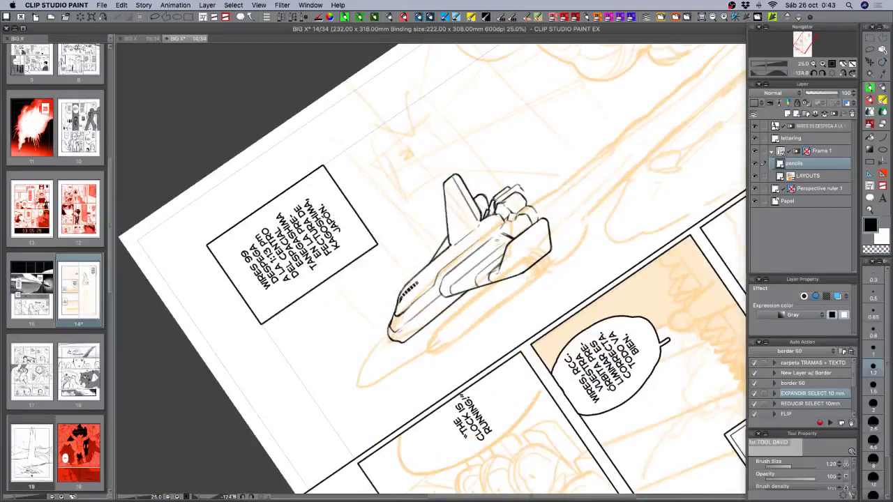
pyautogui.press('c')
pyautogui.moveTo(512, 254)
pyautogui.mouseDown()
pyautogui.moveTo(497, 230)
pyautogui.moveTo(475, 248)
pyautogui.mouseUp()
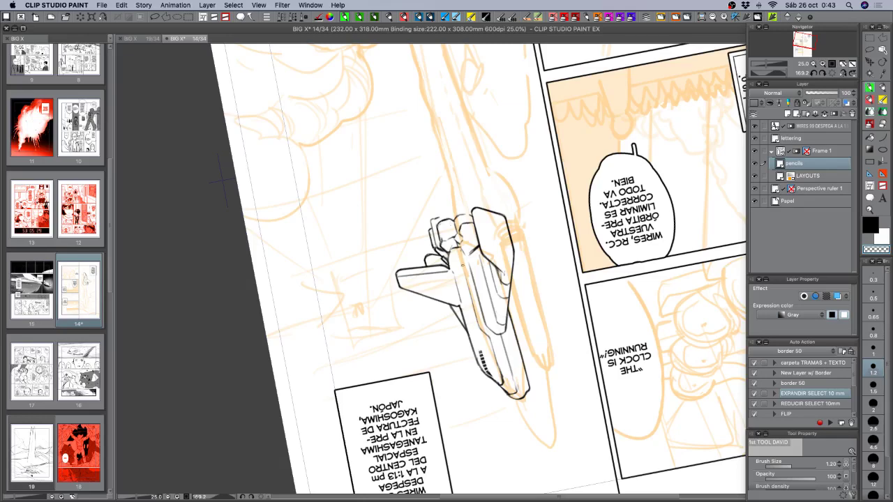
pyautogui.press('r')
pyautogui.moveTo(499, 314); pyautogui.dragTo(384, 330)
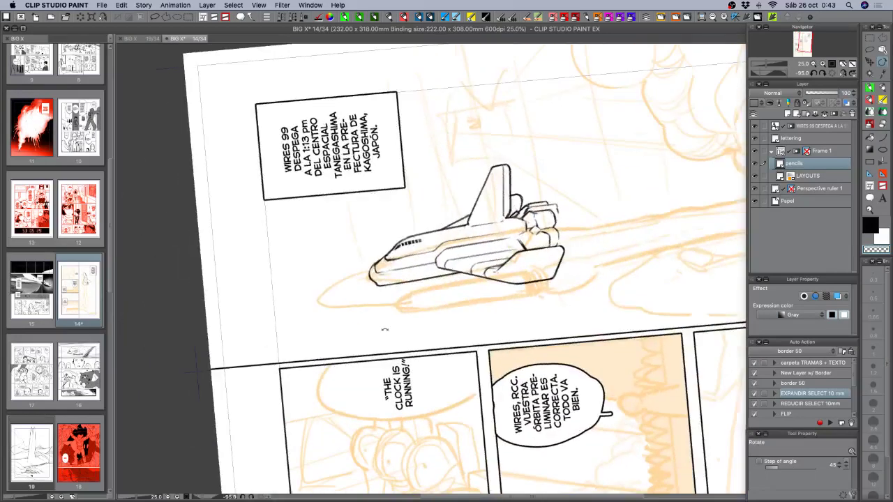
# - Draw the hull's rear edge between the near wing and the engines, and save the page
pyautogui.moveTo(586, 349); pyautogui.dragTo(520, 392)
pyautogui.press('c')
pyautogui.moveTo(550, 236); pyautogui.dragTo(547, 248)
pyautogui.press('c')
pyautogui.press('c')
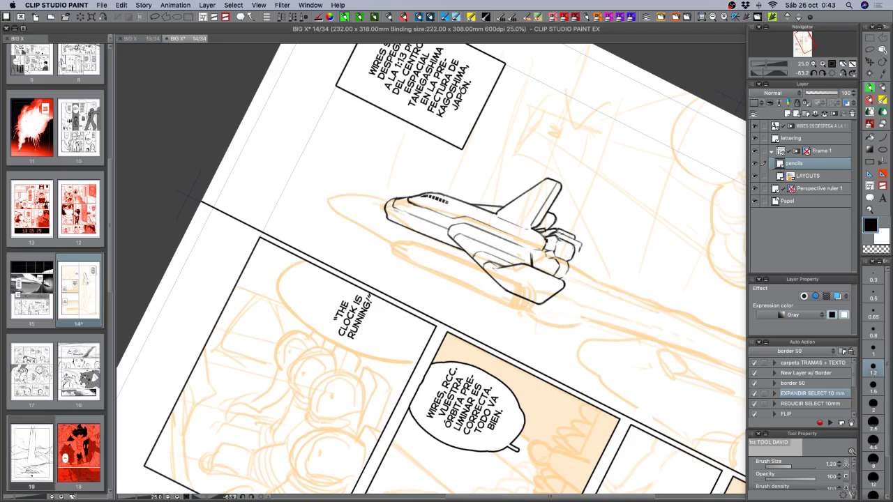
pyautogui.press('c')
pyautogui.press('c')
pyautogui.press('super+s')
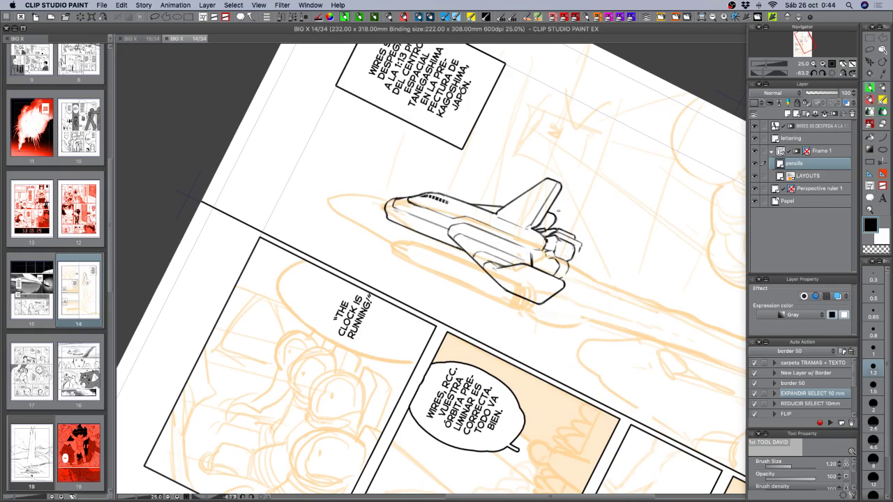
# - Check the program's version information
pyautogui.click(77, 6)
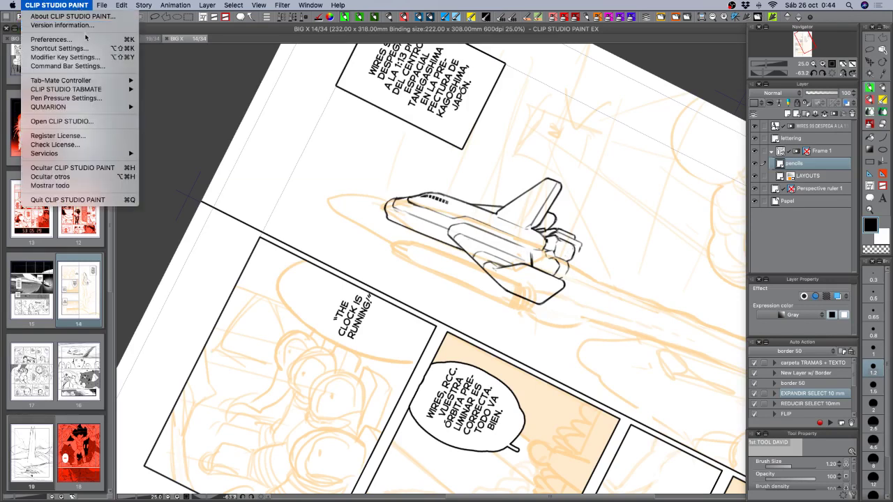
pyautogui.click(88, 26)
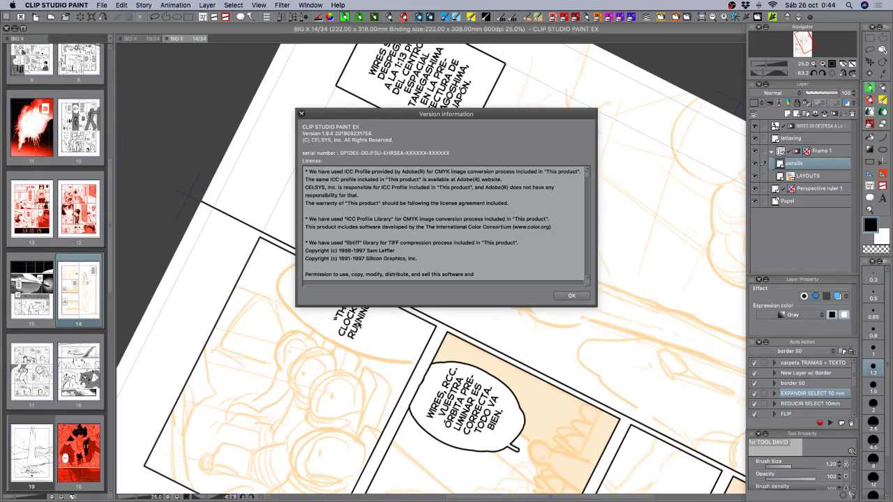
pyautogui.click(300, 113)
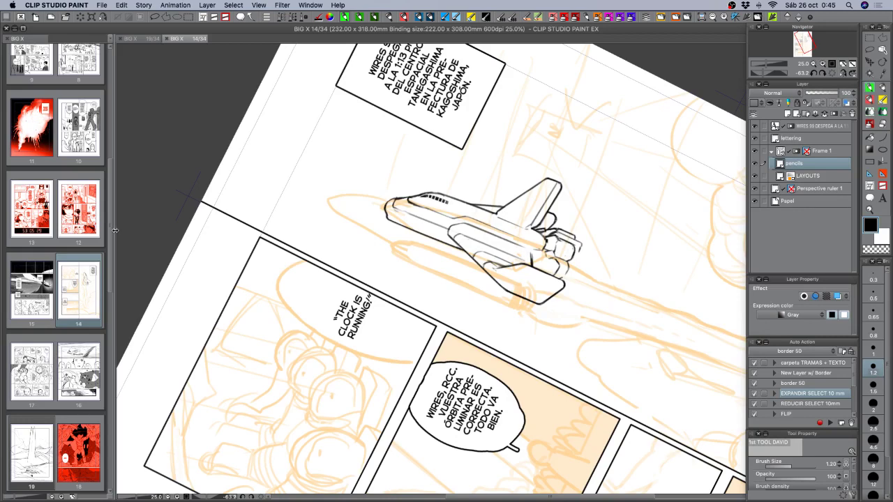
# - Widen the page thumbnail area to view the comic's pages, and return it to two columns
pyautogui.moveTo(114, 233); pyautogui.dragTo(353, 212)
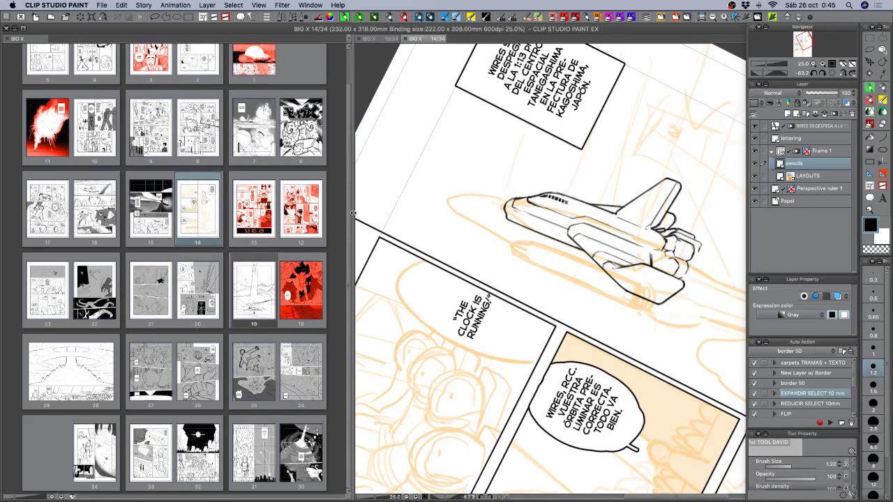
pyautogui.moveTo(354, 214); pyautogui.dragTo(115, 212)
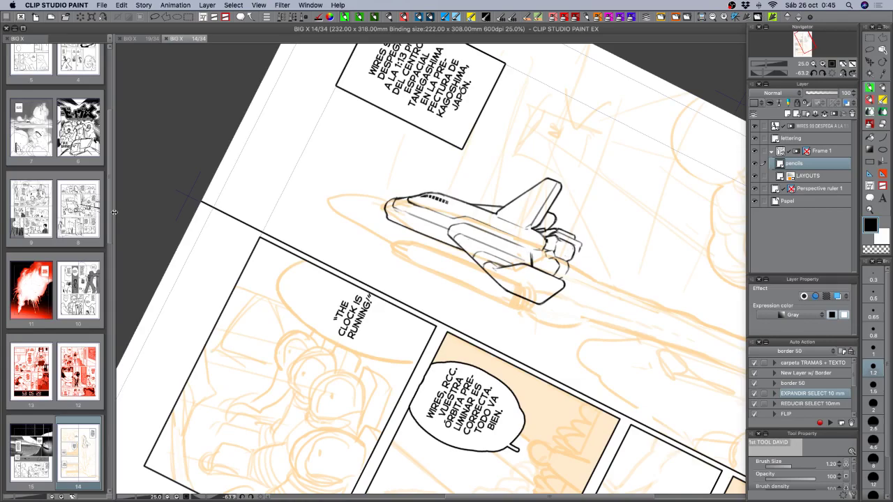
# - Erase parts of the rounded nose and rework its tip into a blunter shape
pyautogui.press('r')
pyautogui.moveTo(591, 254); pyautogui.dragTo(518, 328)
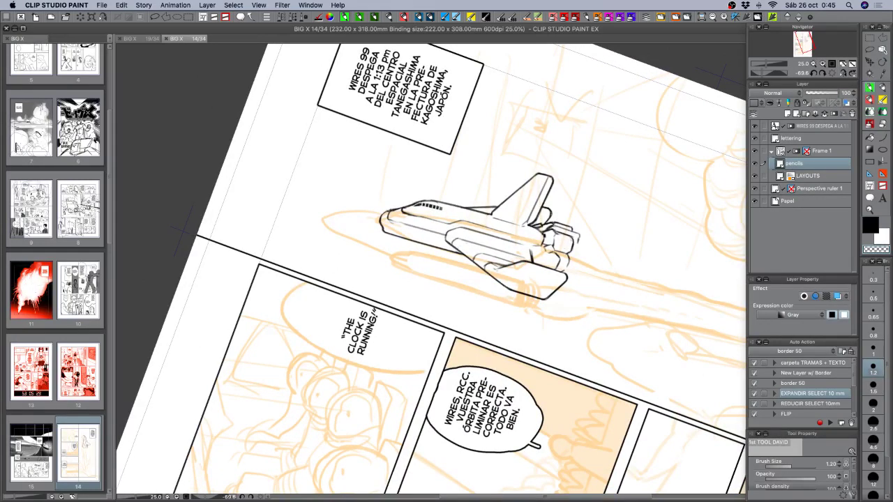
pyautogui.moveTo(386, 211)
pyautogui.mouseDown()
pyautogui.moveTo(429, 200)
pyautogui.moveTo(403, 243)
pyautogui.moveTo(399, 270)
pyautogui.moveTo(413, 263)
pyautogui.moveTo(391, 286)
pyautogui.mouseUp()
pyautogui.press('c')
pyautogui.press('c')
pyautogui.hotkey('shift', 'space')
pyautogui.press('c')
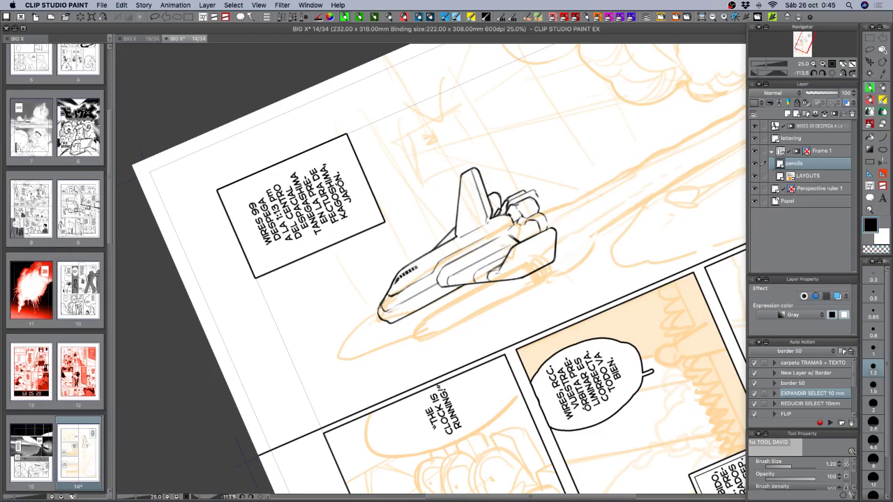
pyautogui.press('c')
pyautogui.press('c')
pyautogui.press('r')
pyautogui.moveTo(377, 305); pyautogui.dragTo(343, 261)
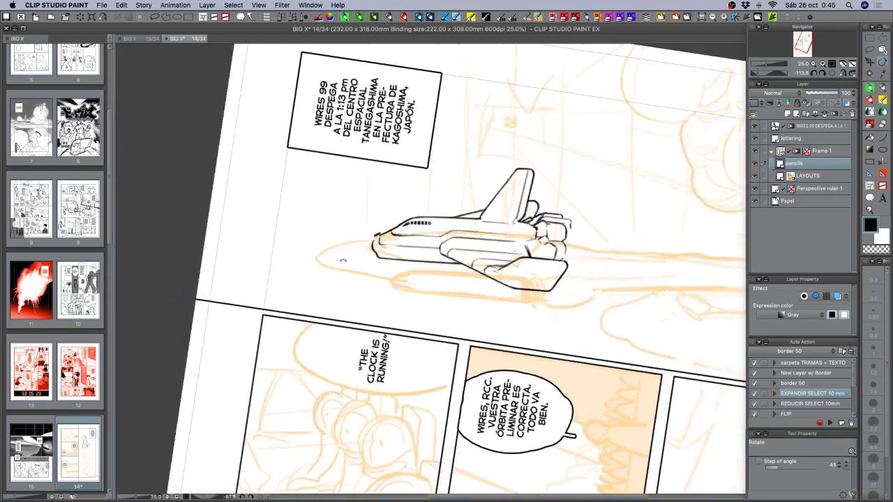
# - Draw the line across the front of the nose and trim it against the hull outline
pyautogui.press('p')
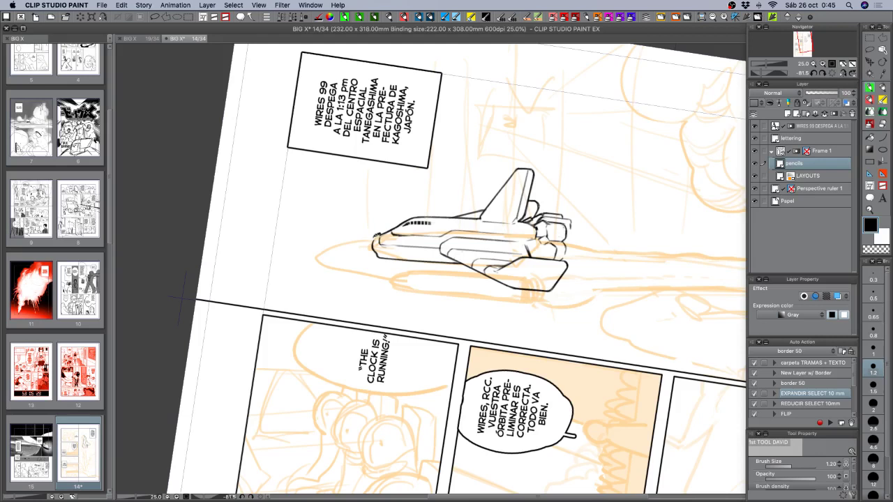
pyautogui.moveTo(378, 235); pyautogui.dragTo(378, 254)
pyautogui.press('c')
pyautogui.press('c')
pyautogui.press('c')
pyautogui.press('c')
pyautogui.press('c')
pyautogui.press('c')
# - Strengthen the front edge of the blunt nose cap at the shuttle's tip
pyautogui.hotkey('shift', 'space')
pyautogui.moveTo(566, 325)
pyautogui.mouseDown()
pyautogui.moveTo(570, 277)
pyautogui.moveTo(550, 323)
pyautogui.moveTo(525, 348)
pyautogui.mouseUp()
pyautogui.moveTo(384, 202); pyautogui.dragTo(392, 222)
pyautogui.moveTo(466, 262)
pyautogui.mouseDown()
pyautogui.moveTo(449, 315)
pyautogui.moveTo(416, 281)
pyautogui.moveTo(416, 295)
pyautogui.mouseUp()
pyautogui.moveTo(571, 168); pyautogui.dragTo(579, 171)
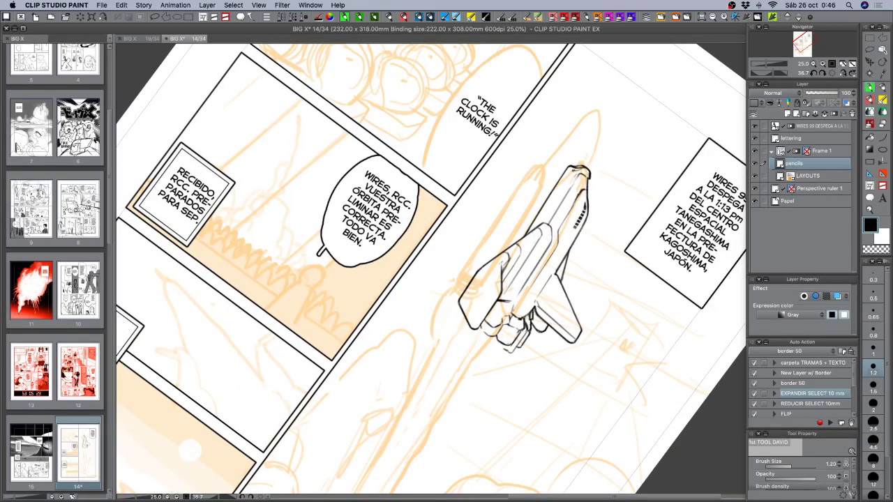
# - Draw long parallel lines along the hull's belly side from the nose cap back to the near wing
pyautogui.moveTo(571, 171); pyautogui.dragTo(544, 214)
pyautogui.press('super+z')
pyautogui.moveTo(572, 172); pyautogui.dragTo(530, 234)
pyautogui.moveTo(562, 180); pyautogui.dragTo(526, 230)
pyautogui.press('super+z')
pyautogui.moveTo(562, 180); pyautogui.dragTo(528, 232)
pyautogui.moveTo(569, 173); pyautogui.dragTo(553, 190)
# - Trim and retouch the belly lines where they meet the nose cap
pyautogui.press('c')
pyautogui.press('c')
pyautogui.moveTo(573, 171); pyautogui.dragTo(557, 186)
pyautogui.press('c')
pyautogui.press('c')
pyautogui.press('c')
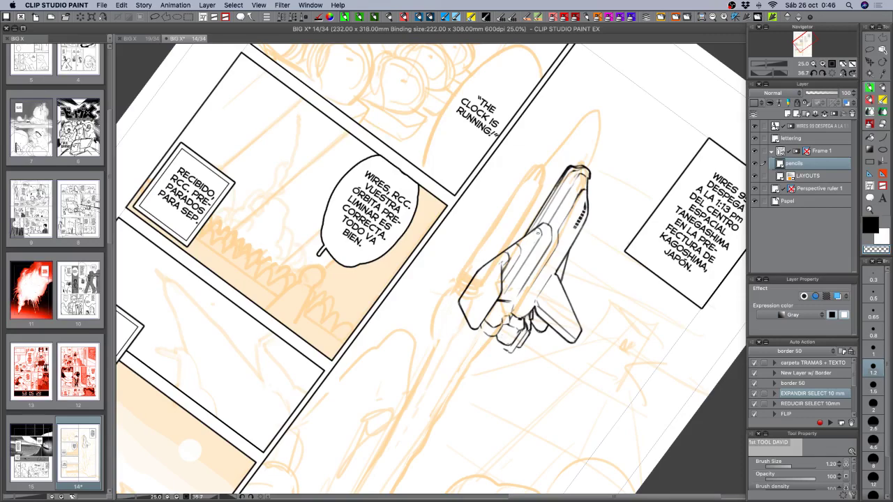
# - Clean up the line along the hull's side between the nose cap and the near wing
pyautogui.press('r')
pyautogui.moveTo(557, 391)
pyautogui.mouseDown()
pyautogui.moveTo(618, 295)
pyautogui.moveTo(604, 198)
pyautogui.moveTo(545, 141)
pyautogui.moveTo(468, 102)
pyautogui.moveTo(493, 110)
pyautogui.mouseUp()
pyautogui.press('c')
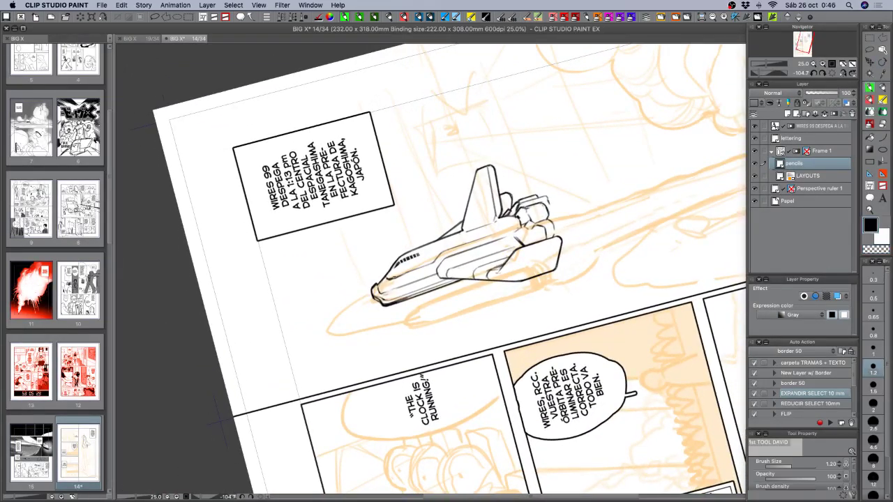
pyautogui.press('c')
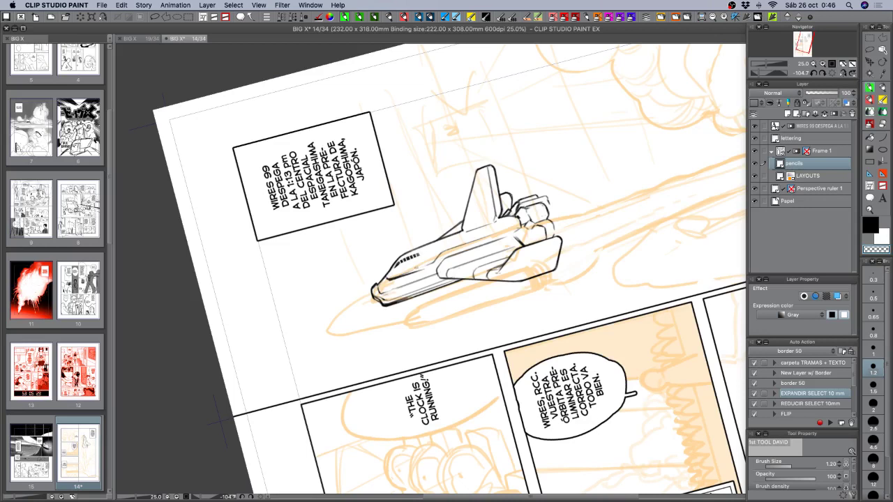
pyautogui.moveTo(389, 280); pyautogui.dragTo(434, 263)
pyautogui.press('c')
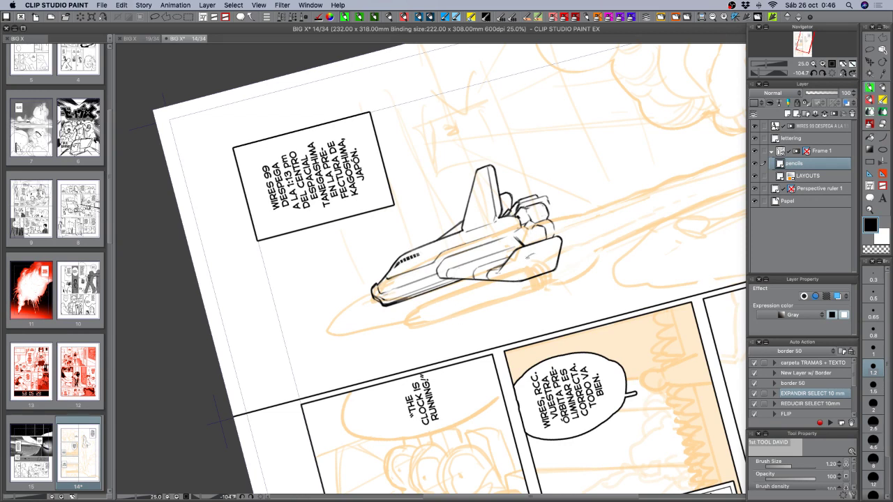
pyautogui.moveTo(528, 256)
pyautogui.mouseDown()
pyautogui.moveTo(511, 278)
pyautogui.moveTo(560, 246)
pyautogui.mouseUp()
pyautogui.moveTo(533, 254)
pyautogui.mouseDown()
pyautogui.moveTo(560, 244)
pyautogui.moveTo(556, 237)
pyautogui.mouseUp()
pyautogui.press('super+z')
pyautogui.press('super+z')
# - Draw the upper edge of the rocket booster below the shuttle's belly, ending at the near wing
pyautogui.moveTo(401, 309)
pyautogui.mouseDown()
pyautogui.moveTo(395, 318)
pyautogui.moveTo(480, 282)
pyautogui.mouseUp()
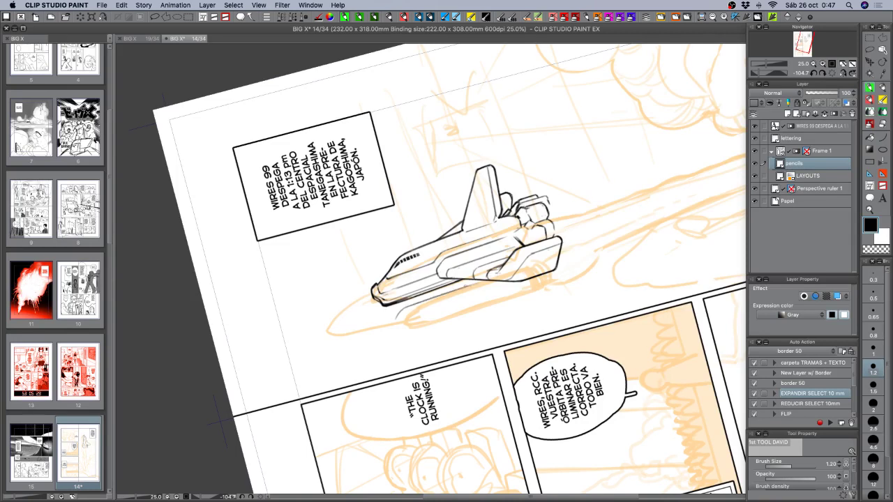
pyautogui.press('super+z')
pyautogui.moveTo(407, 307); pyautogui.dragTo(472, 283)
# - Retouch the cockpit's row of windows behind the nose
pyautogui.press('r')
pyautogui.moveTo(642, 345)
pyautogui.mouseDown()
pyautogui.moveTo(505, 406)
pyautogui.moveTo(475, 402)
pyautogui.moveTo(581, 377)
pyautogui.mouseUp()
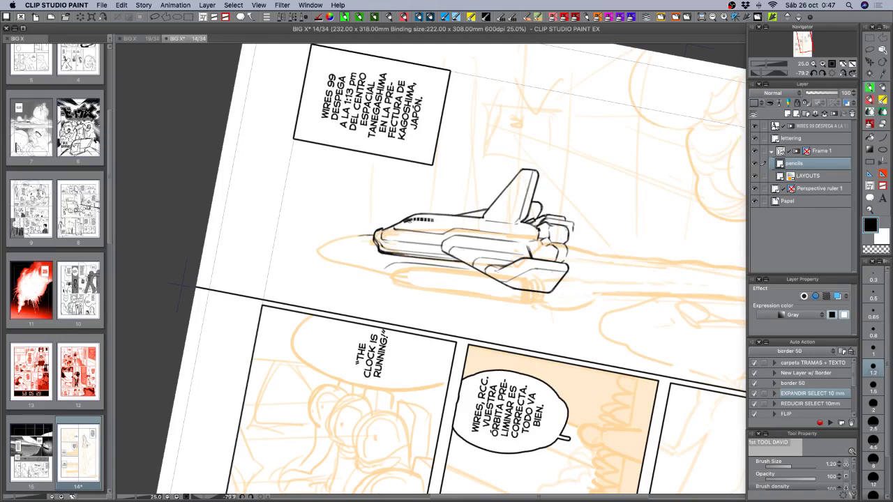
pyautogui.moveTo(406, 221); pyautogui.dragTo(415, 219)
pyautogui.press('c')
pyautogui.moveTo(425, 221); pyautogui.dragTo(431, 221)
pyautogui.moveTo(651, 375); pyautogui.dragTo(608, 417)
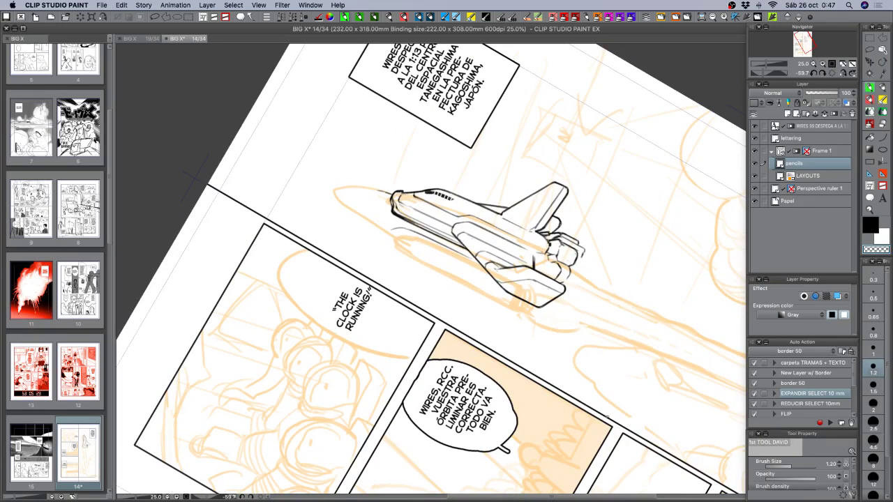
# - Save the page and retouch the edge of the shuttle's nose cap with a 0.8 brush
pyautogui.press('super+s')
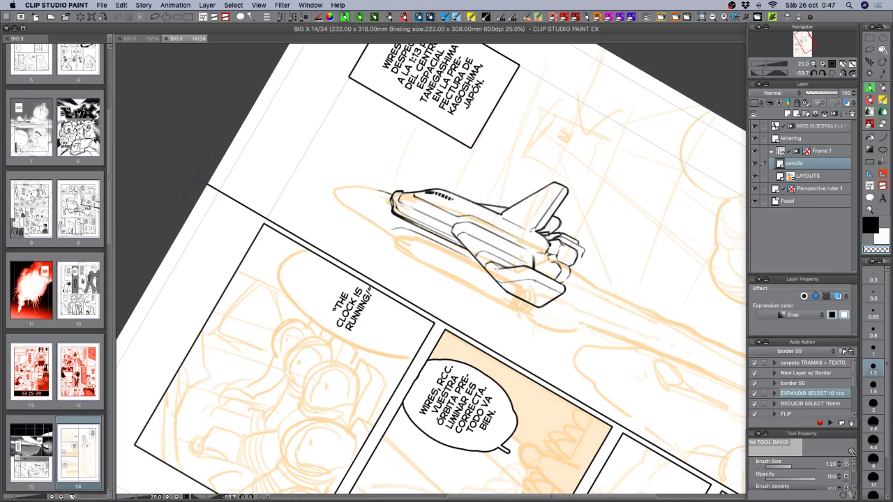
pyautogui.press('super+plus')
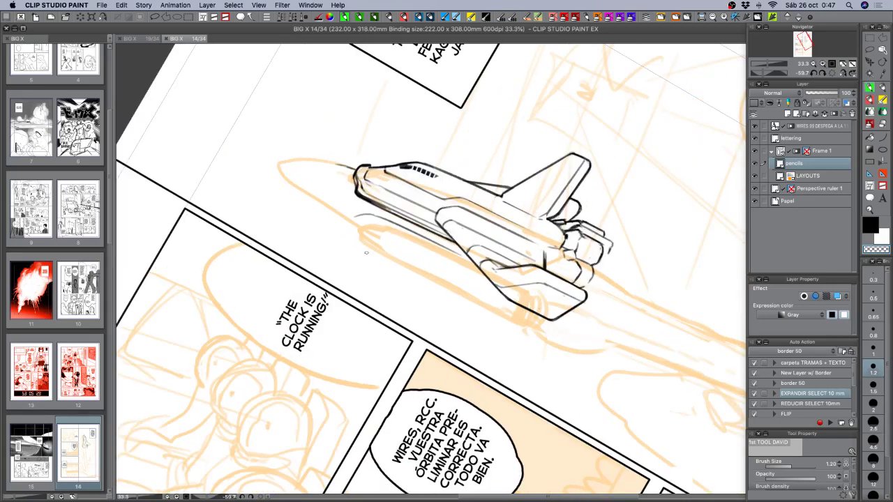
pyautogui.press('r')
pyautogui.moveTo(367, 296)
pyautogui.mouseDown()
pyautogui.moveTo(408, 339)
pyautogui.moveTo(405, 307)
pyautogui.mouseUp()
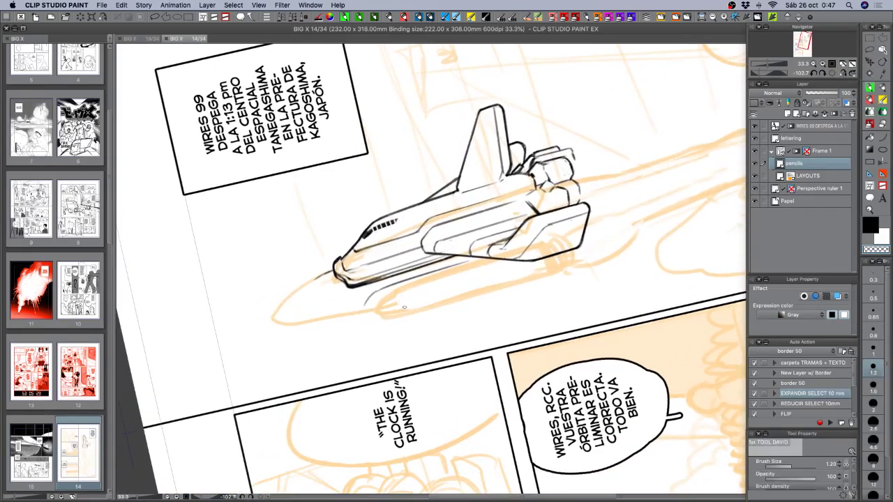
pyautogui.click(874, 331)
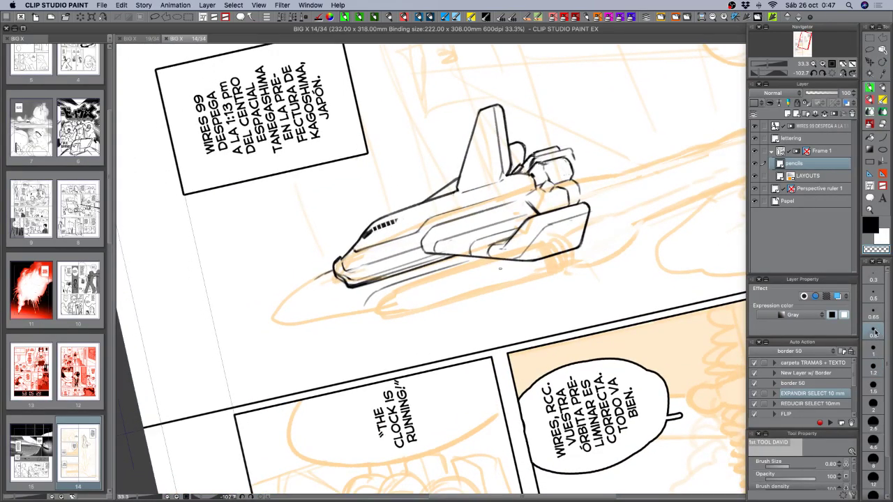
pyautogui.moveTo(340, 262); pyautogui.dragTo(343, 269)
pyautogui.press('c')
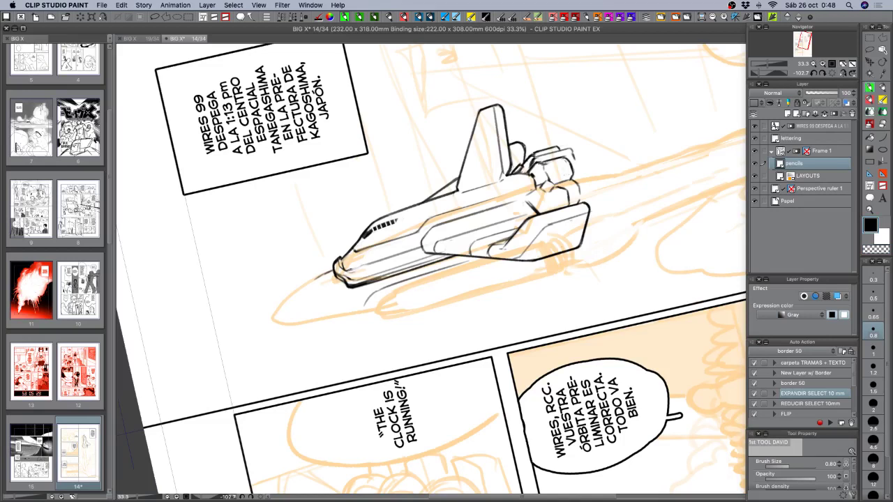
pyautogui.moveTo(359, 266)
pyautogui.mouseDown()
pyautogui.moveTo(352, 270)
pyautogui.moveTo(366, 267)
pyautogui.mouseUp()
pyautogui.press('super+z')
pyautogui.press('c')
pyautogui.press('c')
# - Thin the line along the near wing's inner edge with the Correct line width tool
pyautogui.press('r')
pyautogui.moveTo(442, 317)
pyautogui.mouseDown()
pyautogui.moveTo(393, 313)
pyautogui.moveTo(309, 239)
pyautogui.moveTo(316, 306)
pyautogui.moveTo(335, 333)
pyautogui.moveTo(407, 379)
pyautogui.mouseUp()
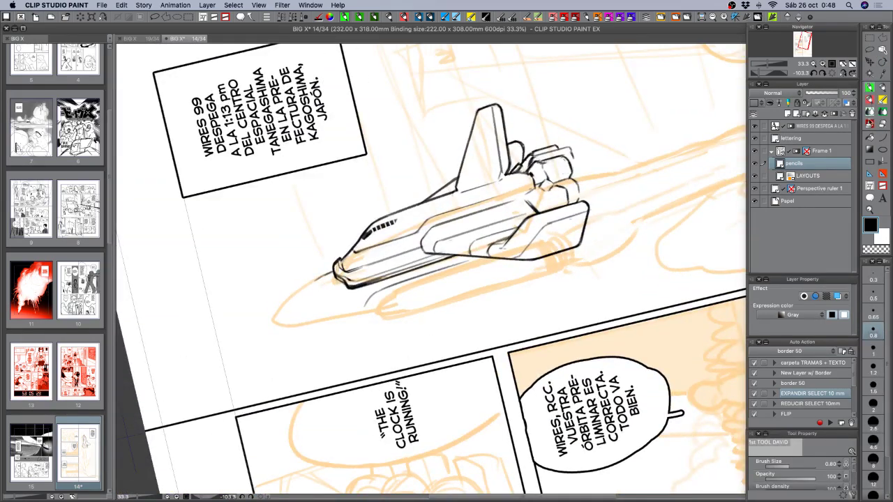
pyautogui.click(866, 161)
pyautogui.moveTo(440, 241); pyautogui.dragTo(521, 215)
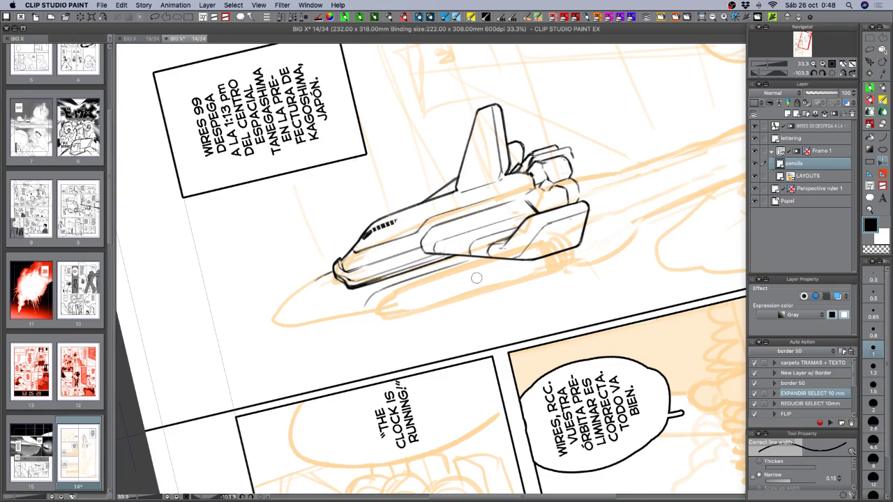
# - Retouch the panel lines on the near wing next to its raised tip with a 0.8 brush
pyautogui.press('r')
pyautogui.moveTo(593, 274)
pyautogui.mouseDown()
pyautogui.moveTo(498, 351)
pyautogui.moveTo(583, 308)
pyautogui.moveTo(593, 278)
pyautogui.mouseUp()
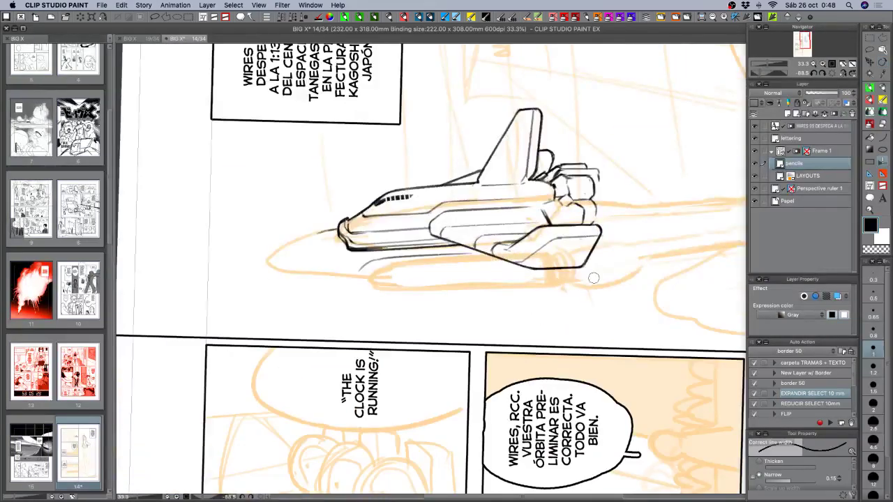
pyautogui.click(868, 90)
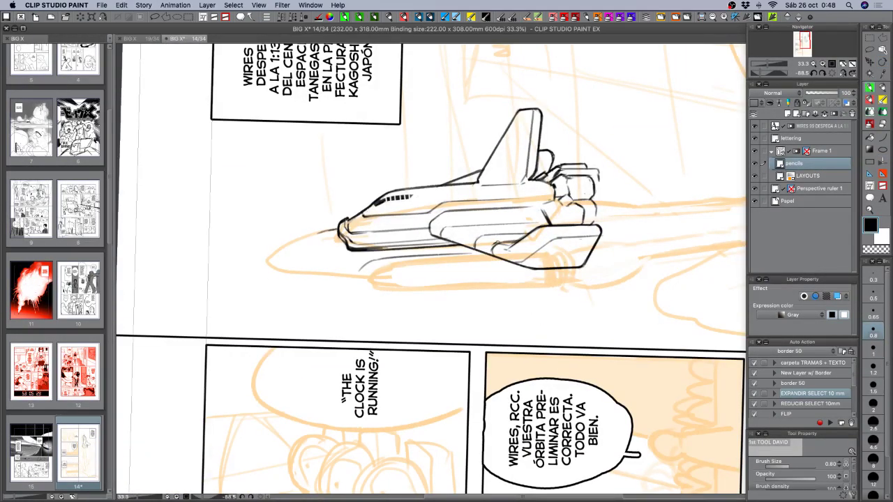
pyautogui.press('c')
pyautogui.moveTo(497, 245); pyautogui.dragTo(493, 249)
pyautogui.moveTo(618, 235); pyautogui.dragTo(602, 185)
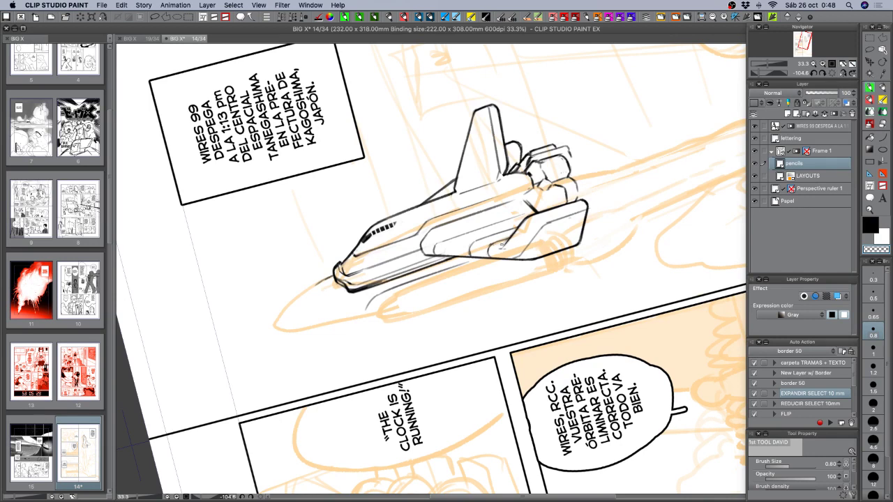
pyautogui.press('c')
pyautogui.press('c')
pyautogui.moveTo(505, 246); pyautogui.dragTo(497, 256)
# - Clean up the near wing's tip and draw the inner line parallel to its outer edge
pyautogui.moveTo(605, 242)
pyautogui.mouseDown()
pyautogui.moveTo(582, 174)
pyautogui.moveTo(539, 145)
pyautogui.moveTo(511, 168)
pyautogui.mouseUp()
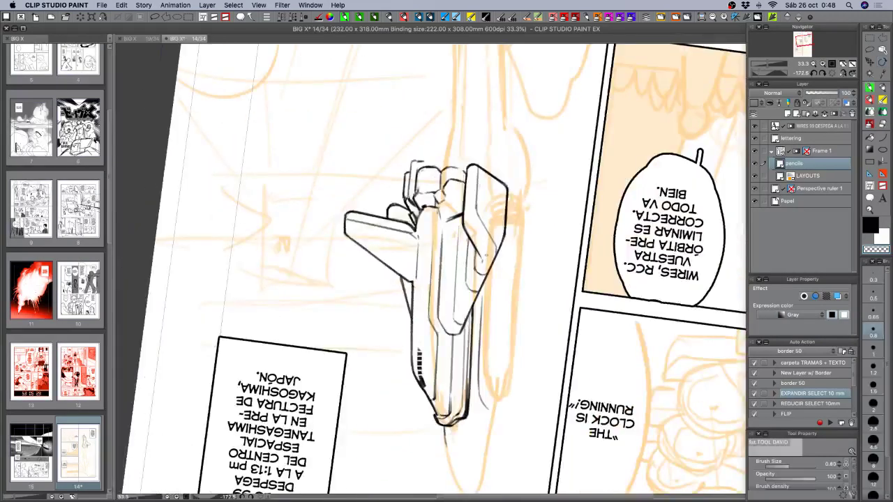
pyautogui.press('c')
pyautogui.press('c')
pyautogui.moveTo(544, 307)
pyautogui.mouseDown()
pyautogui.moveTo(521, 330)
pyautogui.moveTo(531, 311)
pyautogui.mouseUp()
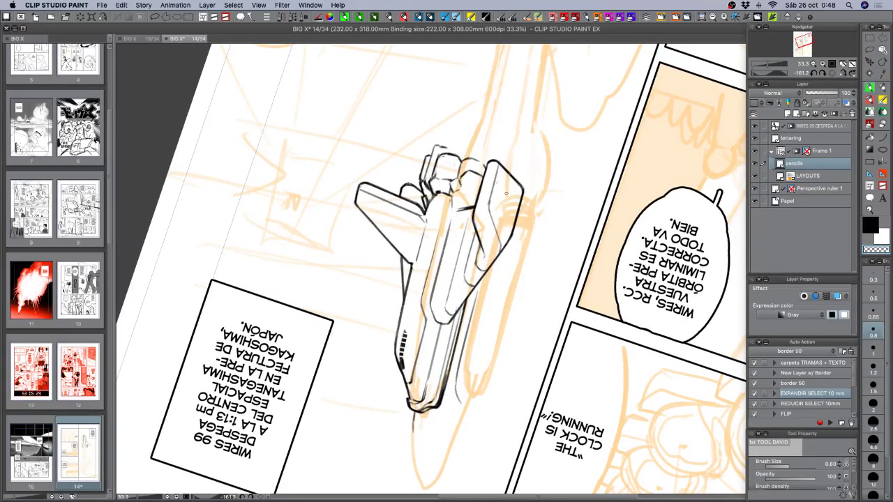
pyautogui.press('c')
pyautogui.moveTo(514, 175); pyautogui.dragTo(498, 234)
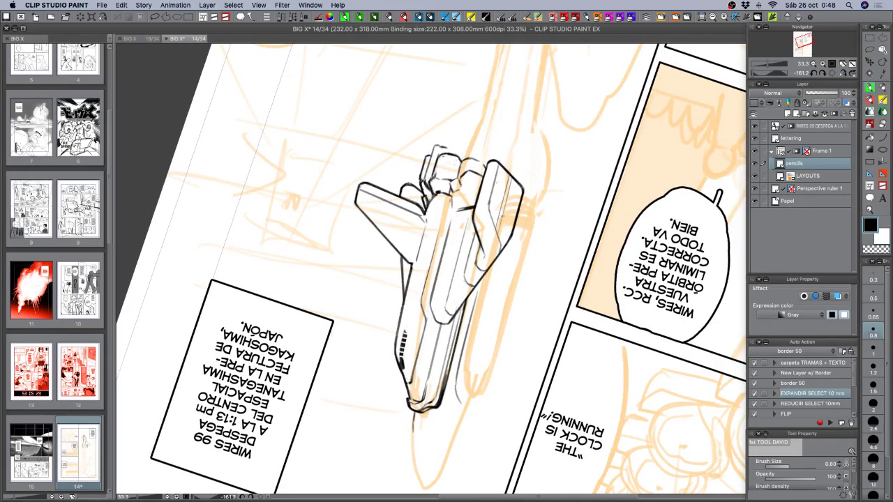
pyautogui.moveTo(515, 181); pyautogui.dragTo(499, 237)
# - Try to retouch the line beside the cockpit windows
pyautogui.moveTo(599, 335)
pyautogui.mouseDown()
pyautogui.moveTo(463, 394)
pyautogui.moveTo(430, 399)
pyautogui.mouseUp()
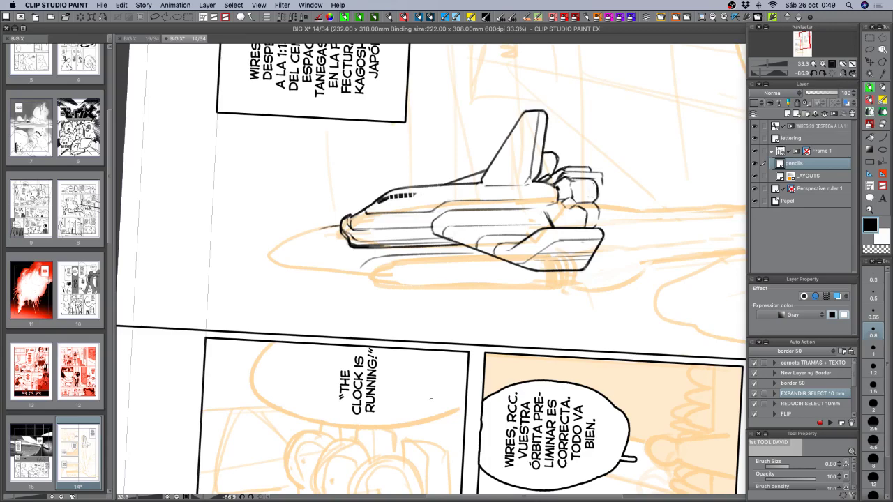
pyautogui.press('r')
pyautogui.moveTo(429, 398)
pyautogui.mouseDown()
pyautogui.moveTo(303, 319)
pyautogui.moveTo(263, 161)
pyautogui.moveTo(334, 57)
pyautogui.moveTo(357, 48)
pyautogui.mouseUp()
pyautogui.press('space')
pyautogui.moveTo(588, 289); pyautogui.dragTo(505, 362)
pyautogui.moveTo(484, 233); pyautogui.dragTo(484, 256)
pyautogui.press('super+z')
pyautogui.press('c')
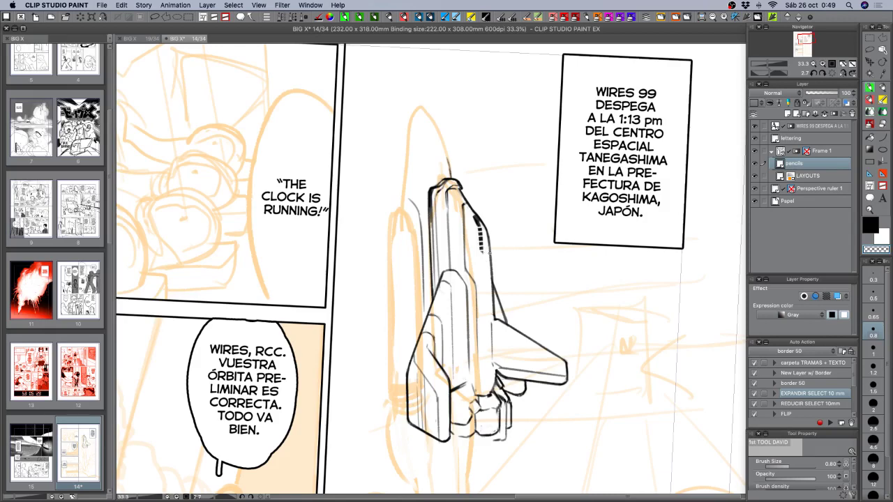
# - Draw the rocket booster's rounded nose beside the shuttle with a 1.2 brush
pyautogui.click(813, 64)
pyautogui.press('r')
pyautogui.moveTo(608, 370); pyautogui.dragTo(589, 391)
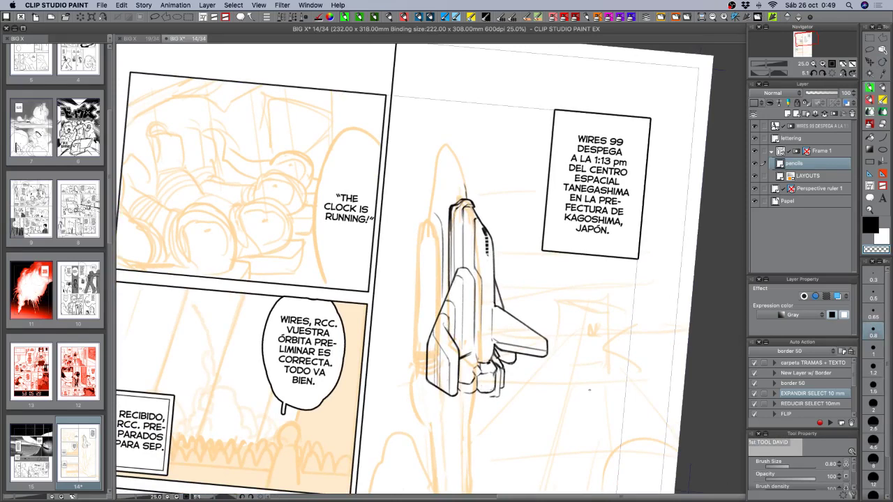
pyautogui.moveTo(484, 341); pyautogui.dragTo(465, 272)
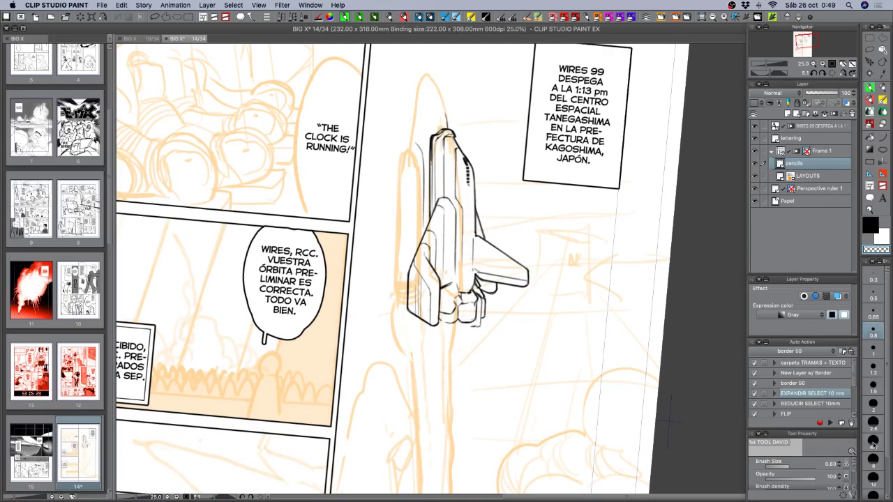
pyautogui.click(872, 406)
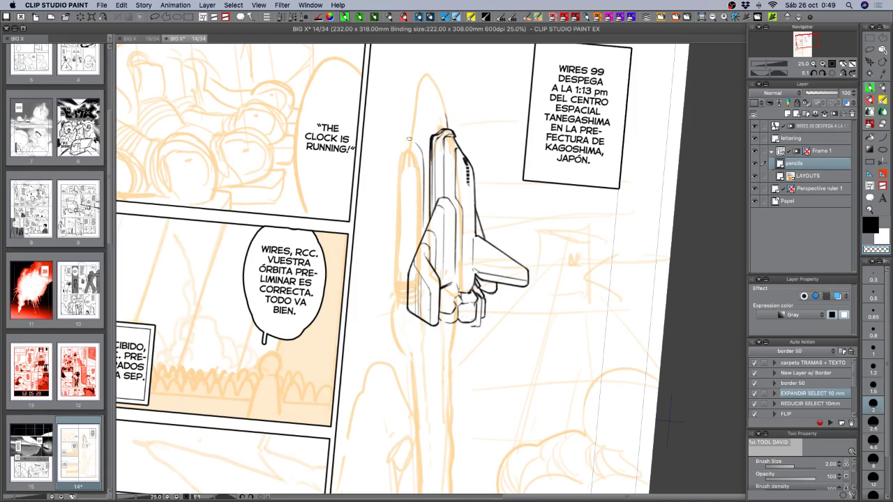
pyautogui.press('c')
pyautogui.moveTo(409, 137); pyautogui.dragTo(392, 153)
pyautogui.click(873, 368)
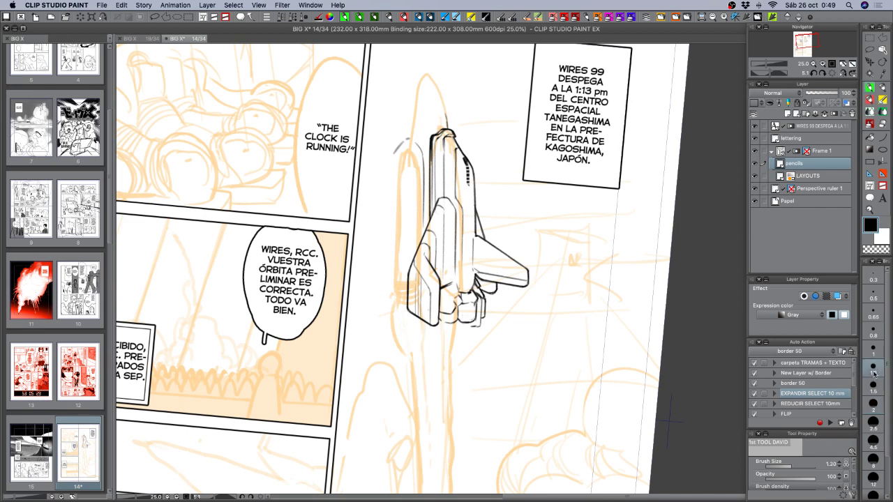
pyautogui.press('super+z')
pyautogui.moveTo(404, 137); pyautogui.dragTo(395, 150)
pyautogui.press('super+z')
pyautogui.moveTo(405, 134); pyautogui.dragTo(414, 129)
# - Enable the perspective ruler and draw the booster's outer side along it, plus a short guide line above the booster's nose
pyautogui.moveTo(403, 139)
pyautogui.mouseDown()
pyautogui.moveTo(392, 151)
pyautogui.moveTo(380, 284)
pyautogui.mouseUp()
pyautogui.press('super+z')
pyautogui.click(795, 190)
pyautogui.moveTo(398, 316); pyautogui.dragTo(399, 335)
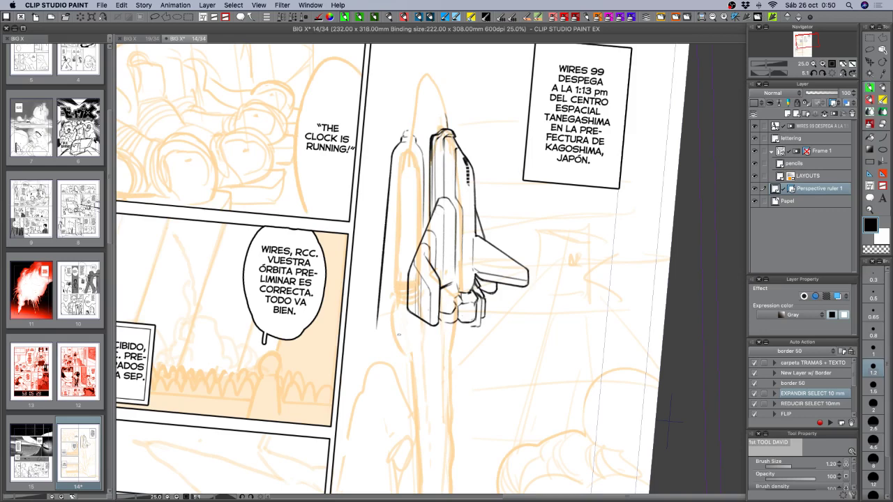
pyautogui.click(831, 74)
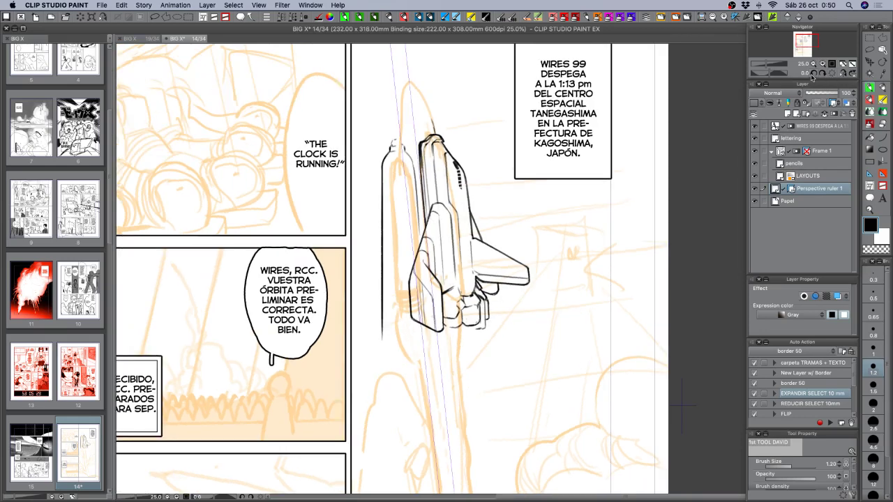
pyautogui.press('super+z')
pyautogui.moveTo(382, 168); pyautogui.dragTo(408, 345)
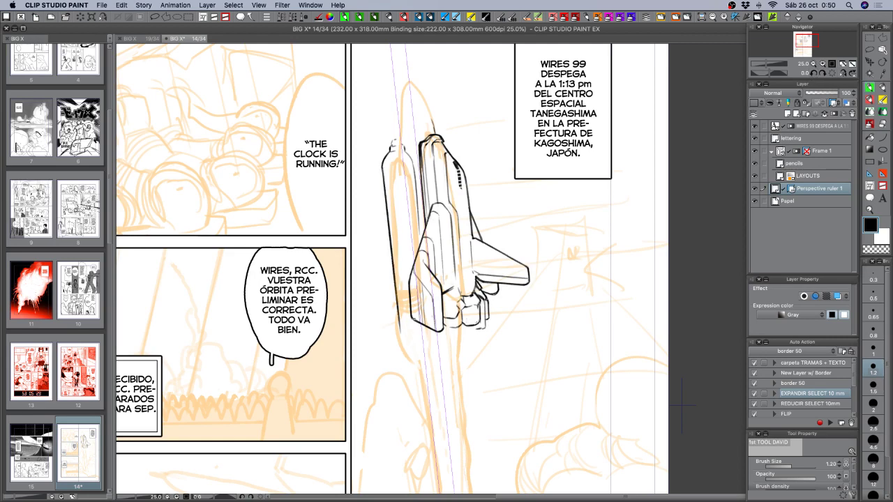
pyautogui.press('super+z')
pyautogui.moveTo(380, 166); pyautogui.dragTo(405, 369)
pyautogui.press('super+z')
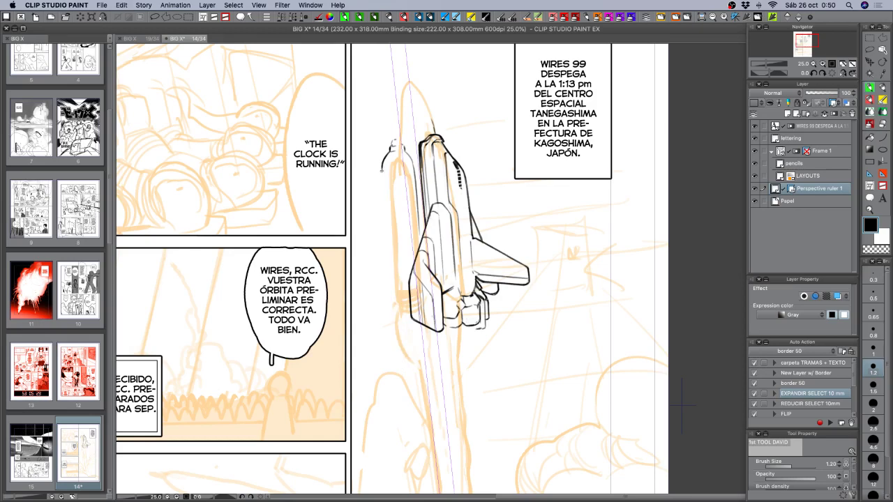
pyautogui.moveTo(381, 166); pyautogui.dragTo(401, 332)
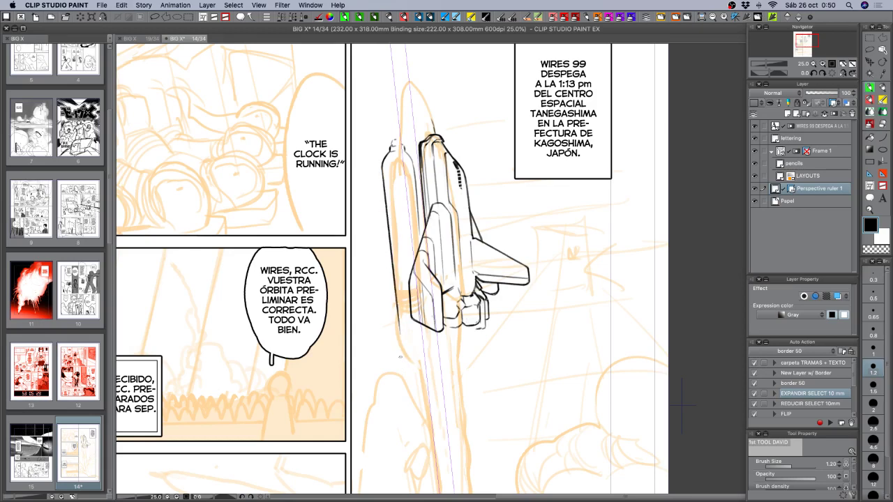
pyautogui.moveTo(391, 113); pyautogui.dragTo(394, 140)
# - Merge the pencils layer with the perspective ruler layer above LAYOUTS inside Frame 1 and rename the result INKS
pyautogui.click(801, 164)
pyautogui.moveTo(802, 166)
pyautogui.mouseDown()
pyautogui.moveTo(820, 186)
pyautogui.moveTo(815, 159)
pyautogui.moveTo(802, 165)
pyautogui.moveTo(804, 189)
pyautogui.moveTo(815, 193)
pyautogui.mouseUp()
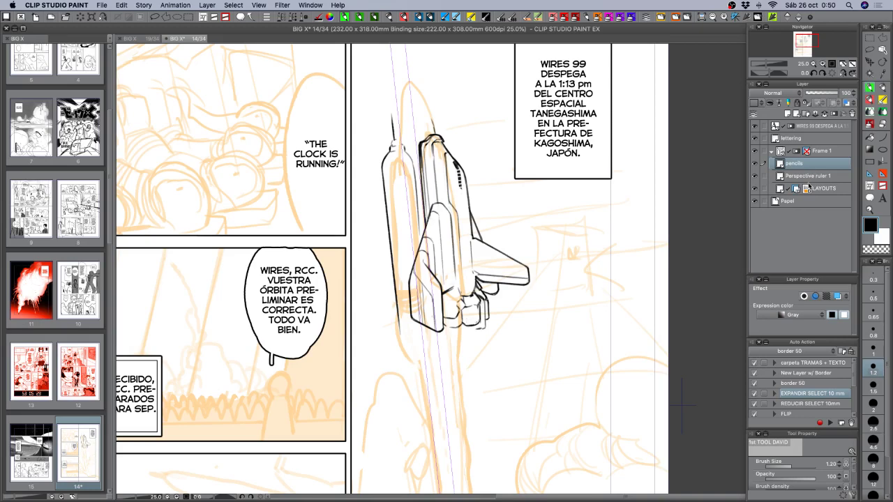
pyautogui.press('super+shift+n')
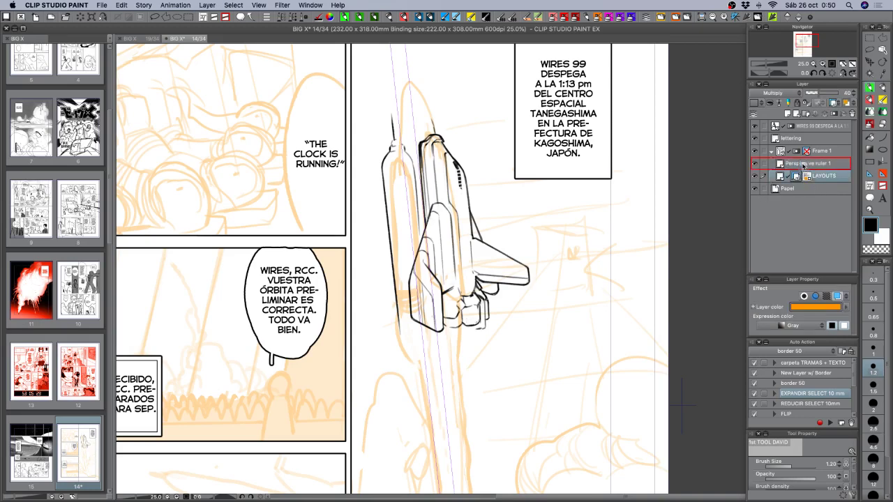
pyautogui.click(823, 164)
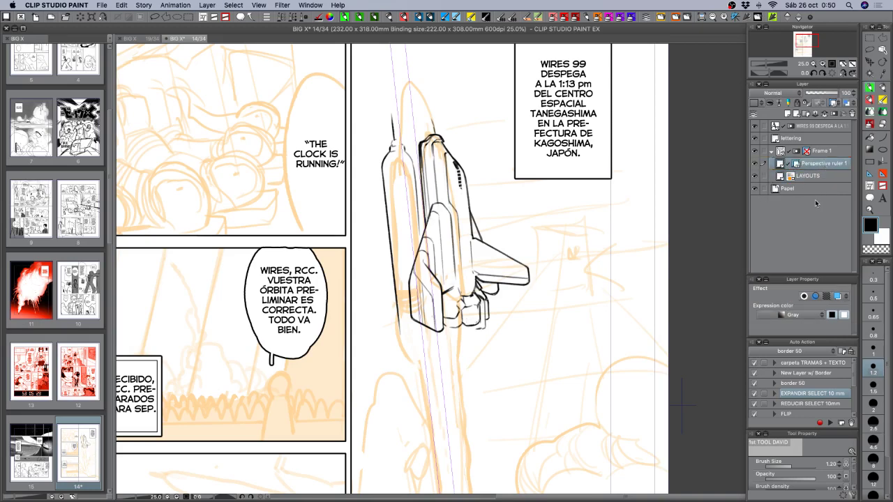
pyautogui.doubleClick(824, 164)
pyautogui.write('INKS')
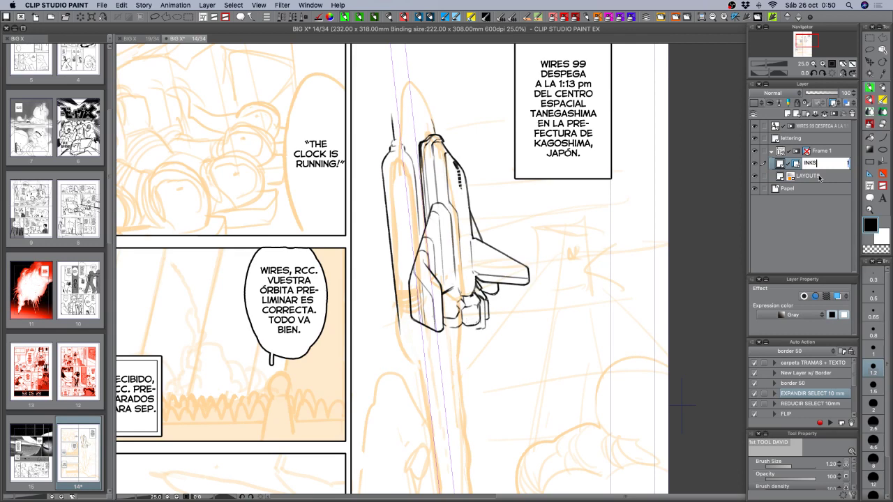
pyautogui.press('Return')
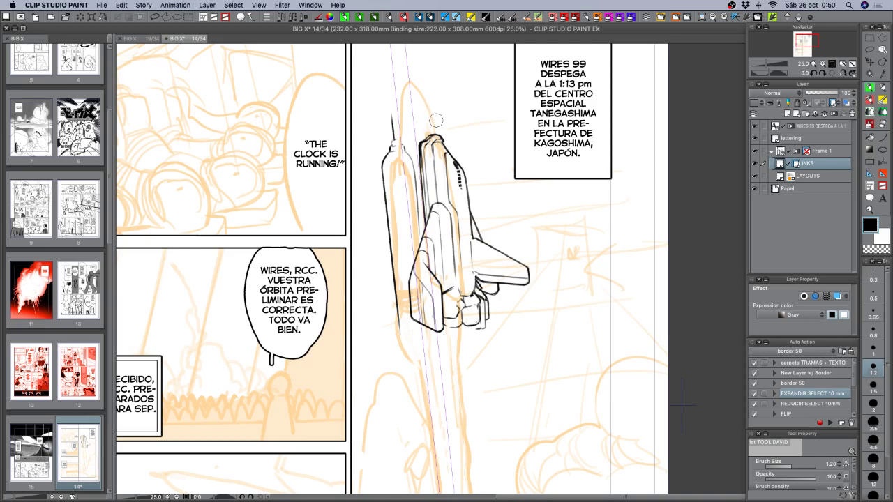
# - Mark short perspective guide lines above the shuttle's nose and below the booster and near wing
pyautogui.moveTo(432, 113); pyautogui.dragTo(435, 132)
pyautogui.press('super+z')
pyautogui.moveTo(399, 317); pyautogui.dragTo(400, 333)
pyautogui.hotkey('ctrl', 'z')
pyautogui.moveTo(396, 340)
pyautogui.mouseDown()
pyautogui.moveTo(397, 353)
pyautogui.moveTo(433, 347)
pyautogui.mouseUp()
pyautogui.hotkey('ctrl', 'z')
# - Draw a long perspective line alongside the booster's outer side, starting higher than its nose
pyautogui.moveTo(364, 105); pyautogui.dragTo(387, 318)
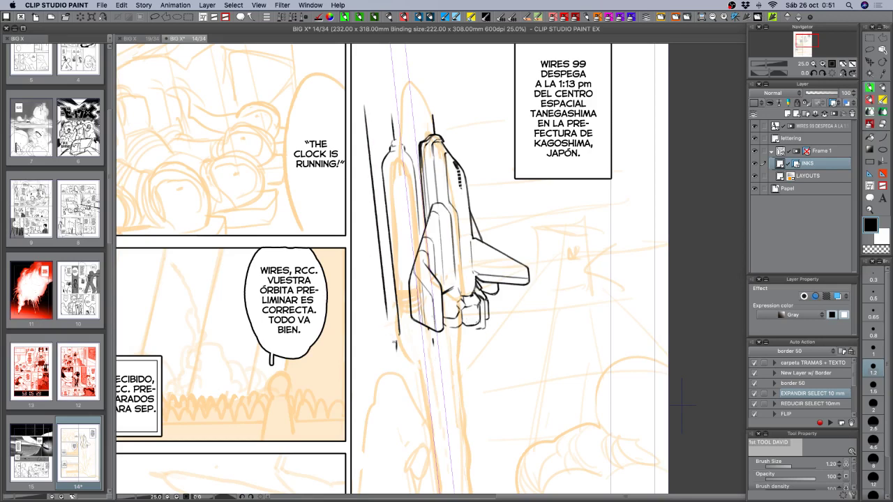
pyautogui.hotkey('ctrl', 'z')
pyautogui.moveTo(363, 102); pyautogui.dragTo(391, 333)
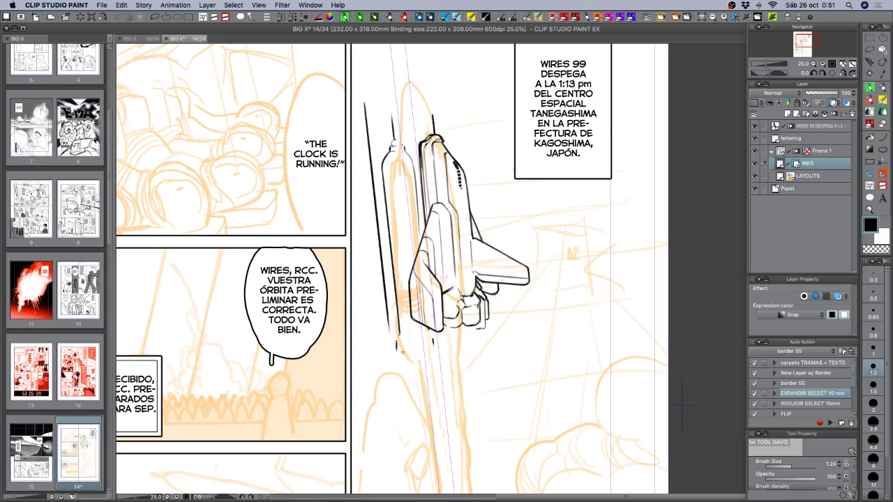
# - Clean up the booster's outer side and draw its inner side next to the shuttle's hull
pyautogui.moveTo(507, 268); pyautogui.dragTo(507, 358)
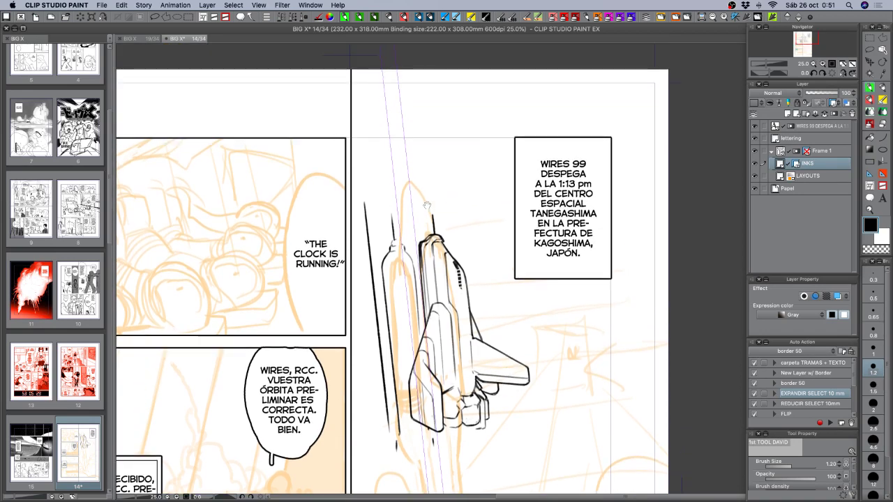
pyautogui.scroll(-5, 423, 189)
pyautogui.press('c')
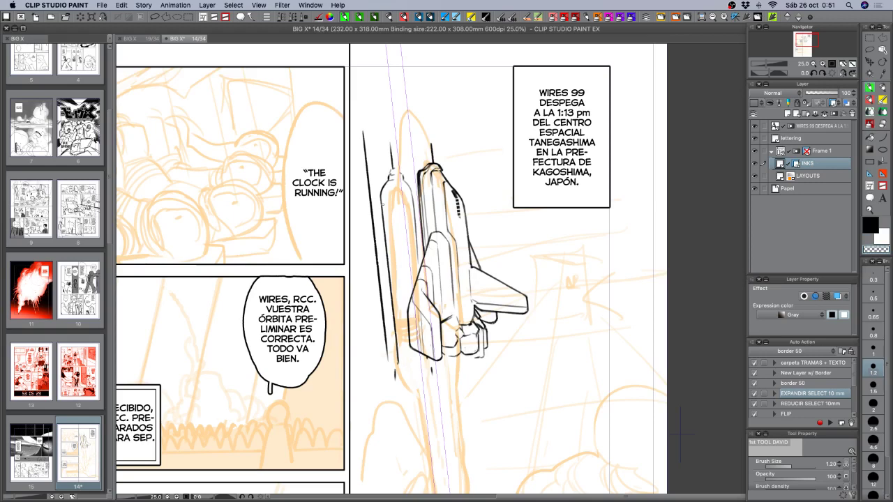
pyautogui.moveTo(380, 204); pyautogui.dragTo(410, 397)
pyautogui.press('c')
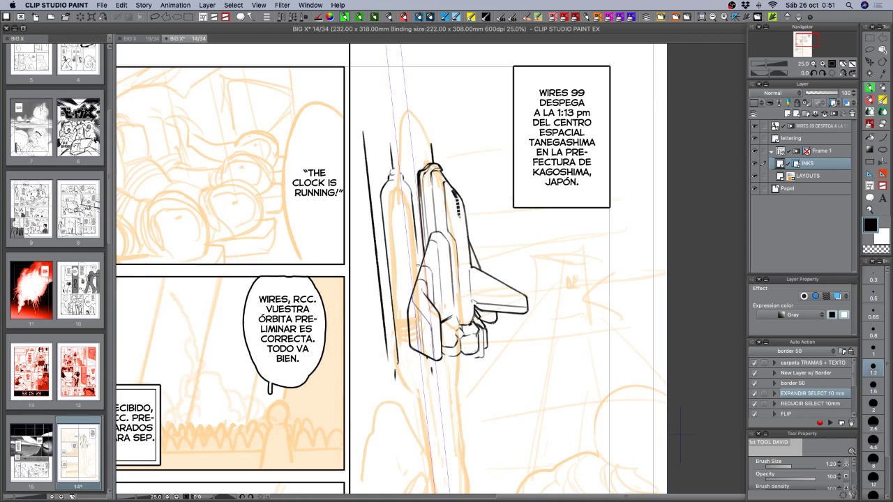
pyautogui.moveTo(412, 192); pyautogui.dragTo(417, 250)
pyautogui.press('super+z')
pyautogui.moveTo(413, 193); pyautogui.dragTo(418, 260)
pyautogui.scroll(-5, 433, 230)
pyautogui.hscroll(1, 432, 230)
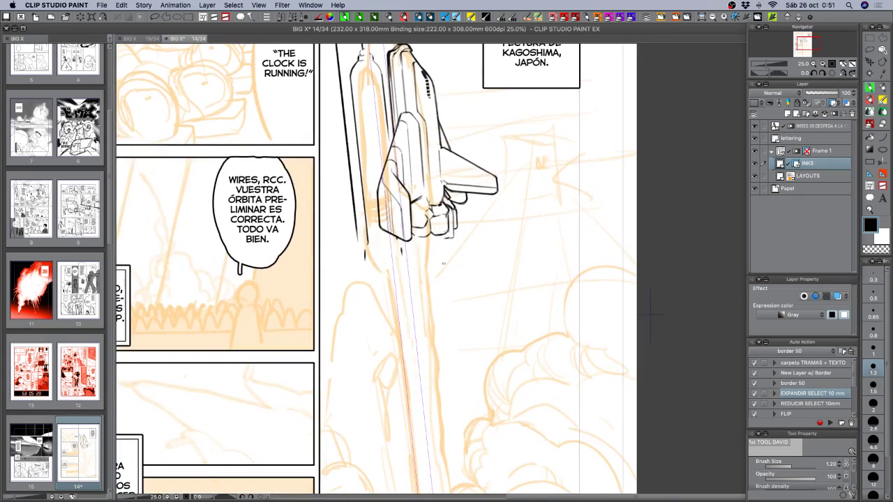
# - Save the page and hide the perspective ruler attached to the INKS layer
pyautogui.press('super+s')
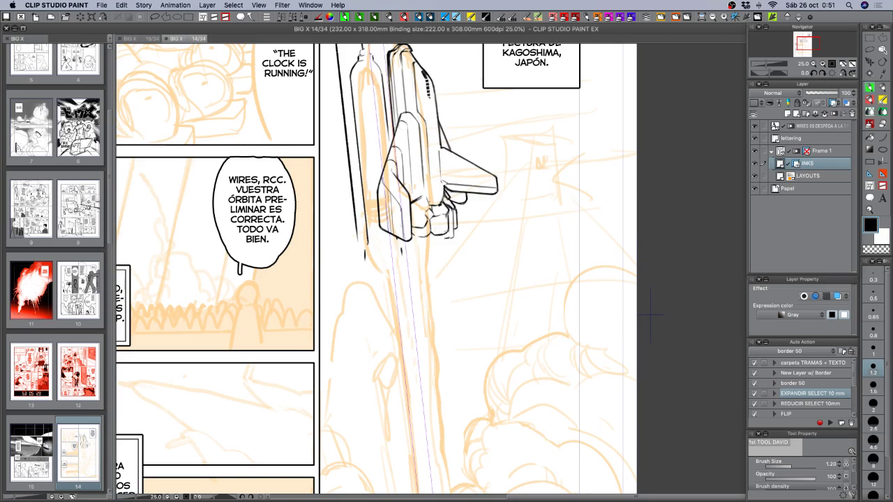
pyautogui.scroll(-1, 274, 368)
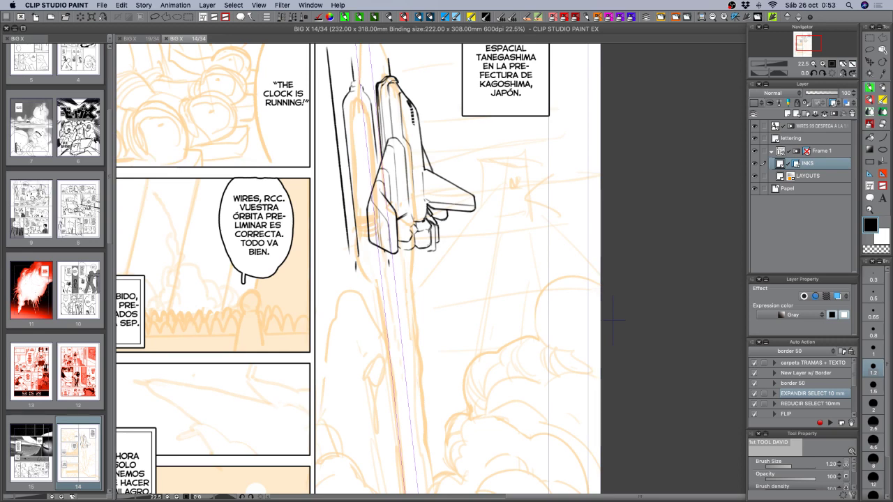
pyautogui.rightClick(799, 166)
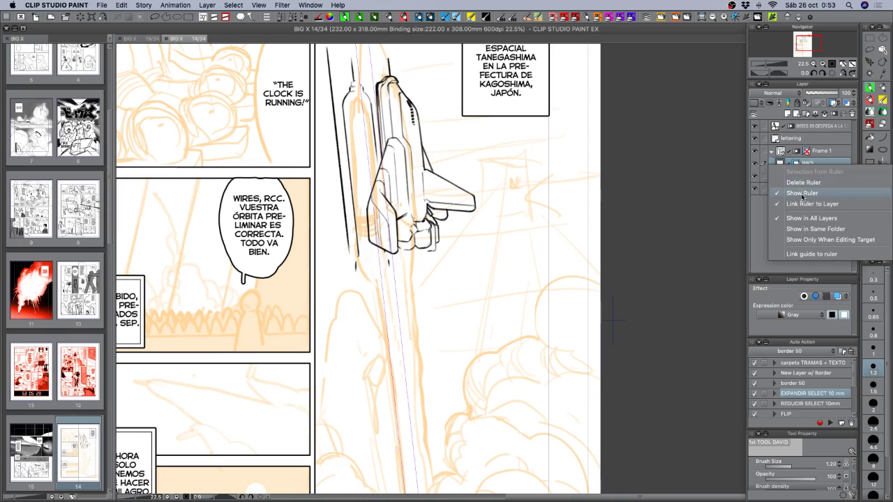
pyautogui.click(802, 195)
pyautogui.moveTo(490, 184); pyautogui.dragTo(489, 207)
pyautogui.press('super+space')
pyautogui.press('Escape')
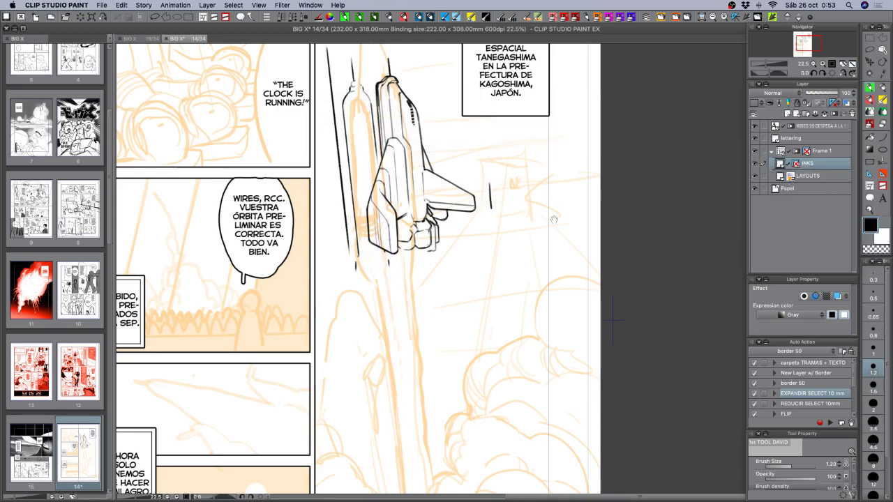
pyautogui.moveTo(496, 177); pyautogui.dragTo(504, 221)
pyautogui.press('super+z')
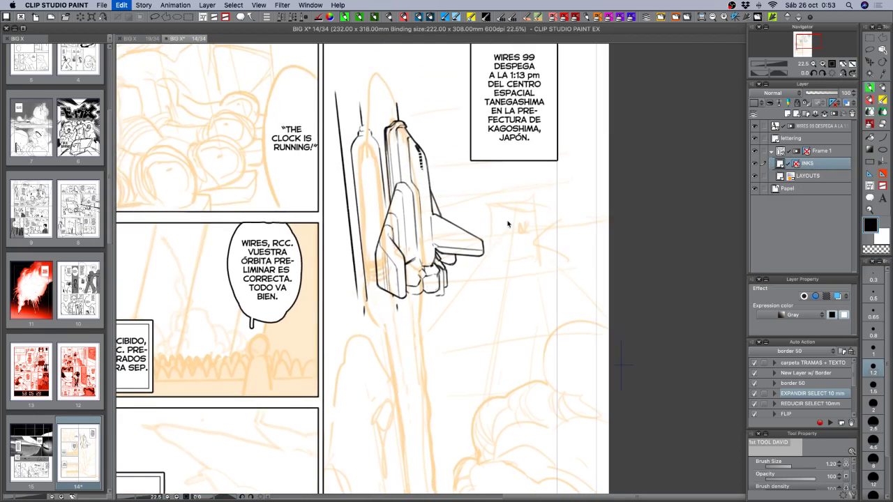
# - Extend the long outer side of the large tank in an inward curve towards its tip and clean up the join
pyautogui.moveTo(512, 253); pyautogui.dragTo(553, 352)
pyautogui.keyDown('super'); pyautogui.click(509, 292); pyautogui.keyUp('super')
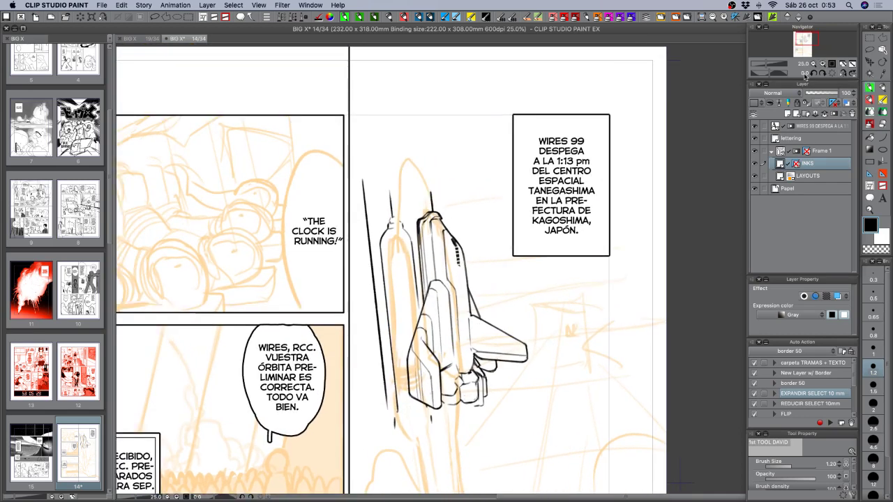
pyautogui.moveTo(422, 189); pyautogui.dragTo(465, 276)
pyautogui.moveTo(405, 258); pyautogui.dragTo(411, 291)
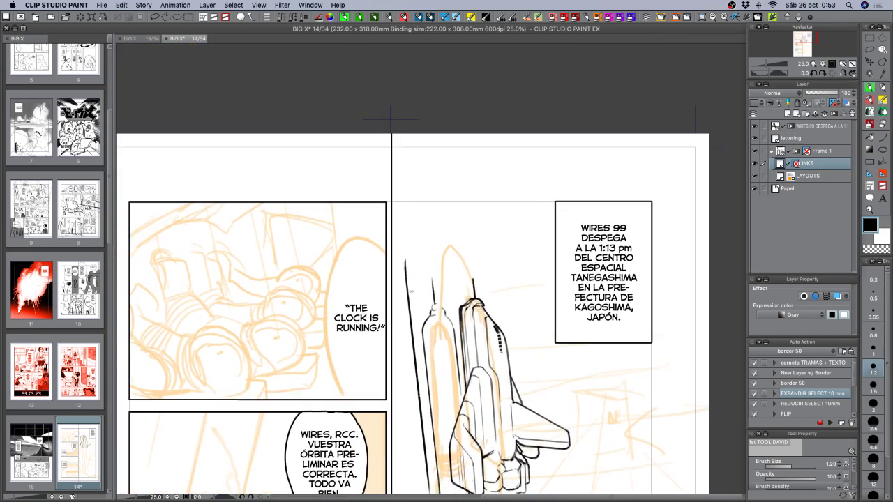
pyautogui.press('super+z')
pyautogui.moveTo(406, 257)
pyautogui.mouseDown()
pyautogui.moveTo(409, 287)
pyautogui.moveTo(431, 193)
pyautogui.mouseUp()
pyautogui.press('super+z')
pyautogui.moveTo(404, 265); pyautogui.dragTo(422, 194)
pyautogui.press('c')
pyautogui.moveTo(403, 261); pyautogui.dragTo(404, 279)
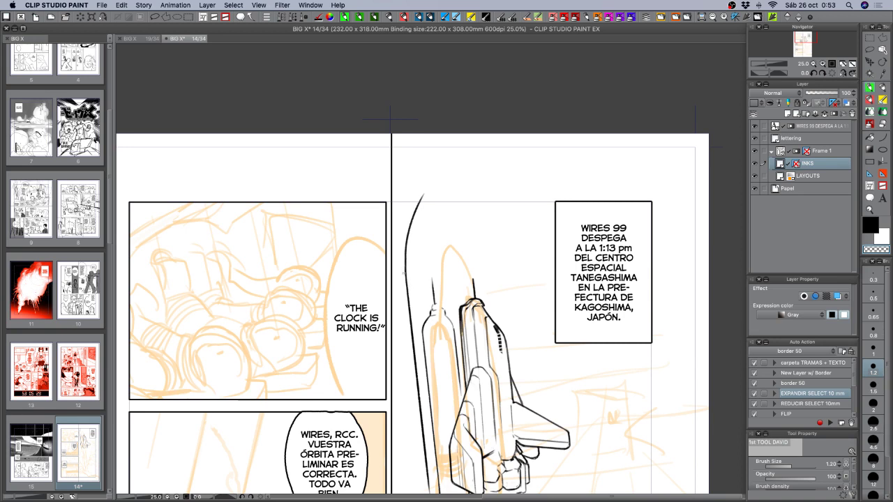
pyautogui.press('c')
pyautogui.press('c')
# - Draw the rounded nose curve above the shuttle, following the layout sketch
pyautogui.press('r')
pyautogui.moveTo(410, 294)
pyautogui.mouseDown()
pyautogui.moveTo(551, 364)
pyautogui.moveTo(657, 276)
pyautogui.moveTo(668, 258)
pyautogui.moveTo(653, 216)
pyautogui.mouseUp()
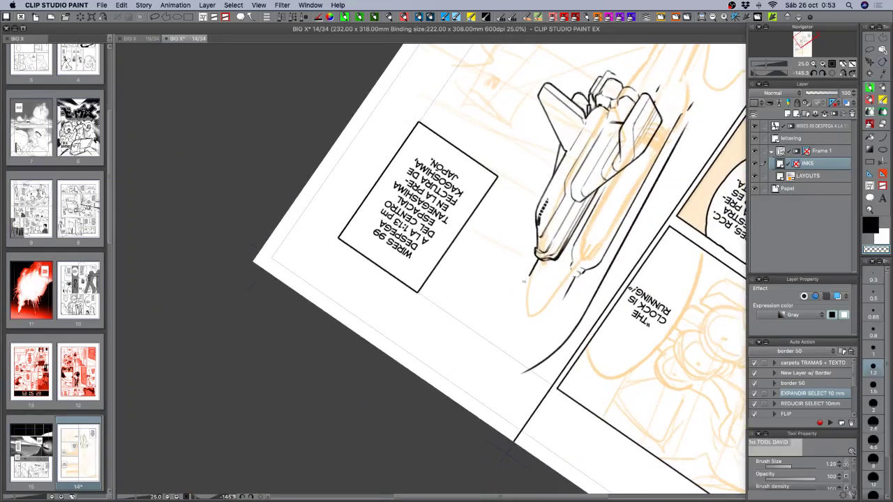
pyautogui.press('c')
pyautogui.moveTo(529, 282)
pyautogui.mouseDown()
pyautogui.moveTo(522, 313)
pyautogui.moveTo(530, 318)
pyautogui.mouseUp()
pyautogui.press('super+z')
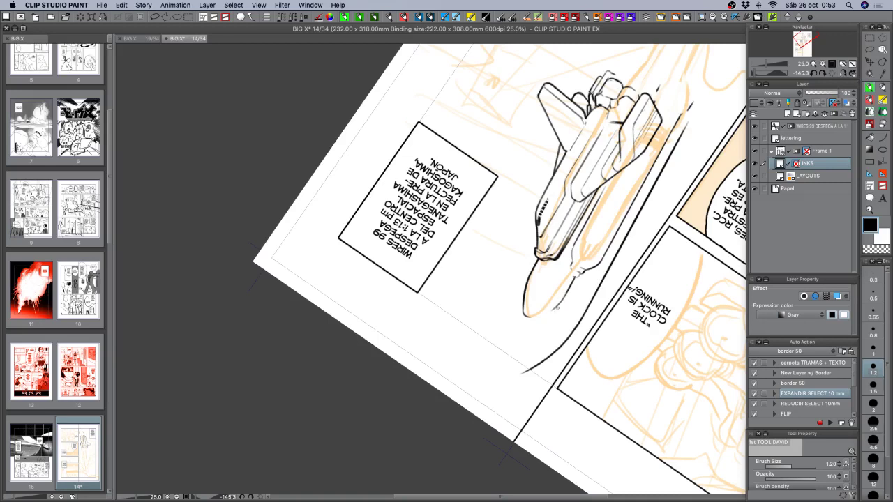
pyautogui.hotkey('shift', 'space')
pyautogui.moveTo(615, 340)
pyautogui.mouseDown()
pyautogui.moveTo(622, 337)
pyautogui.moveTo(614, 335)
pyautogui.mouseUp()
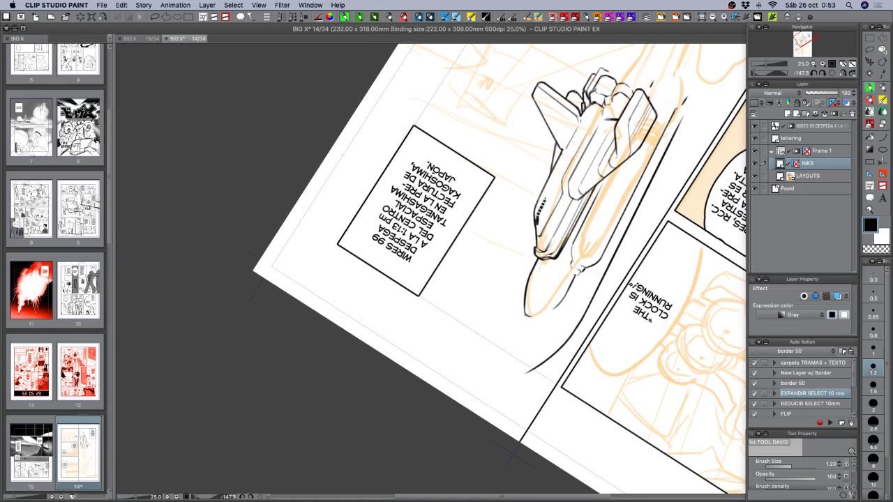
# - Draw the tank's pointed tip, connecting the long outer curve with the rounded nose curve, and tidy the overshoot
pyautogui.moveTo(527, 317); pyautogui.dragTo(521, 367)
pyautogui.press('super+z')
pyautogui.moveTo(527, 315); pyautogui.dragTo(520, 353)
pyautogui.hotkey('ctrl', 'z')
pyautogui.hotkey('ctrl', 'z')
pyautogui.moveTo(527, 317); pyautogui.dragTo(534, 370)
pyautogui.hotkey('ctrl', 'z')
pyautogui.moveTo(527, 315)
pyautogui.mouseDown()
pyautogui.moveTo(536, 374)
pyautogui.moveTo(580, 351)
pyautogui.mouseUp()
pyautogui.hotkey('ctrl', 'z')
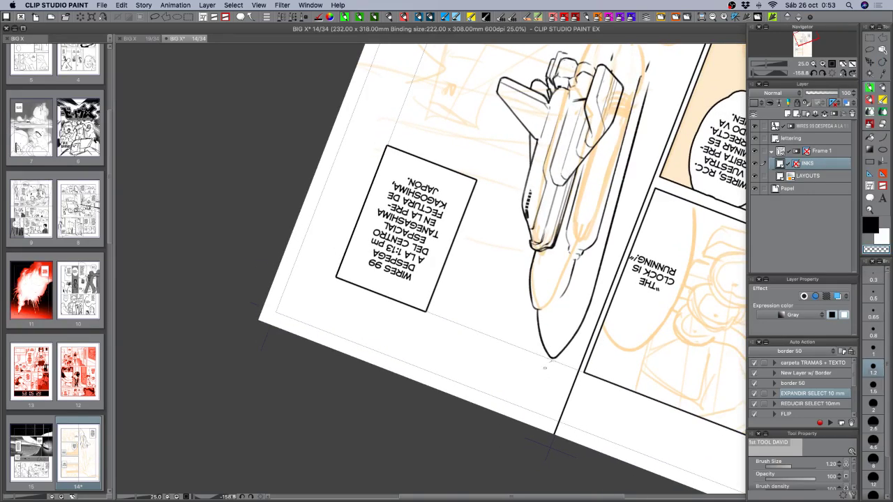
pyautogui.press('c')
pyautogui.press('c')
# - Draw a thin band line across the tank just below its pointed tip
pyautogui.press('r')
pyautogui.moveTo(633, 366); pyautogui.dragTo(573, 410)
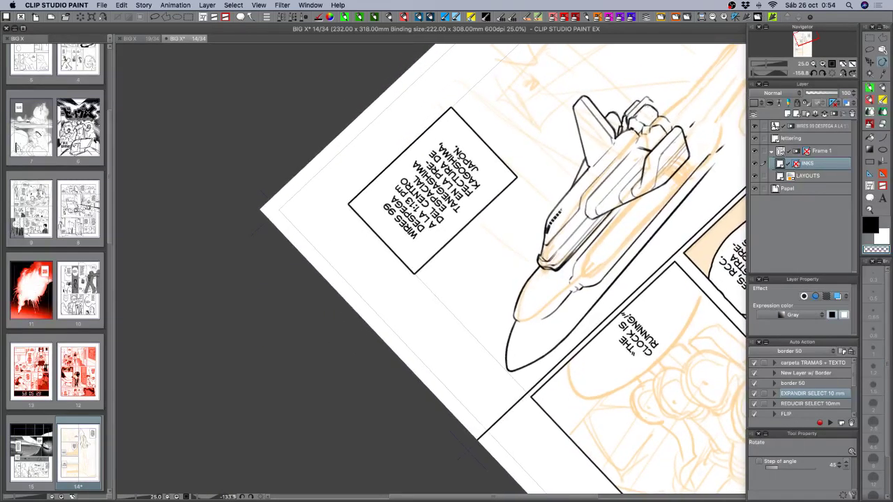
pyautogui.press('p')
pyautogui.press('c')
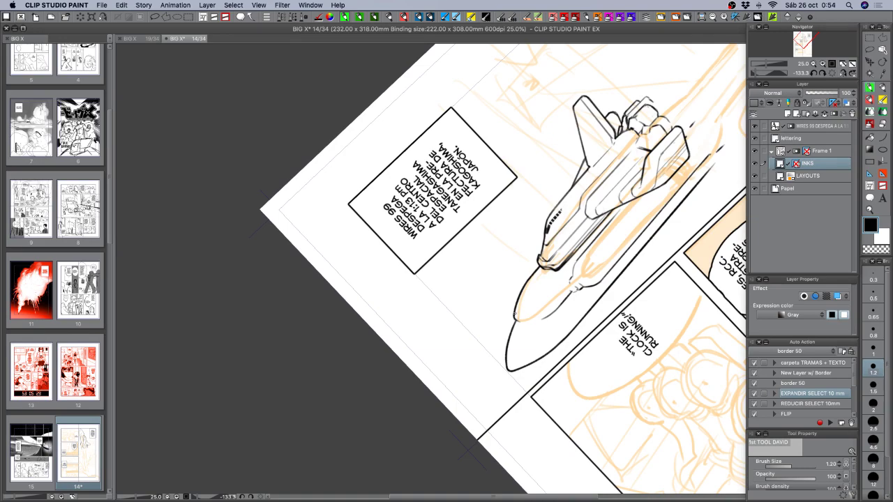
pyautogui.press('space')
pyautogui.moveTo(577, 279); pyautogui.dragTo(490, 359)
pyautogui.press('r')
pyautogui.moveTo(590, 357)
pyautogui.mouseDown()
pyautogui.moveTo(539, 408)
pyautogui.moveTo(496, 378)
pyautogui.moveTo(510, 394)
pyautogui.mouseUp()
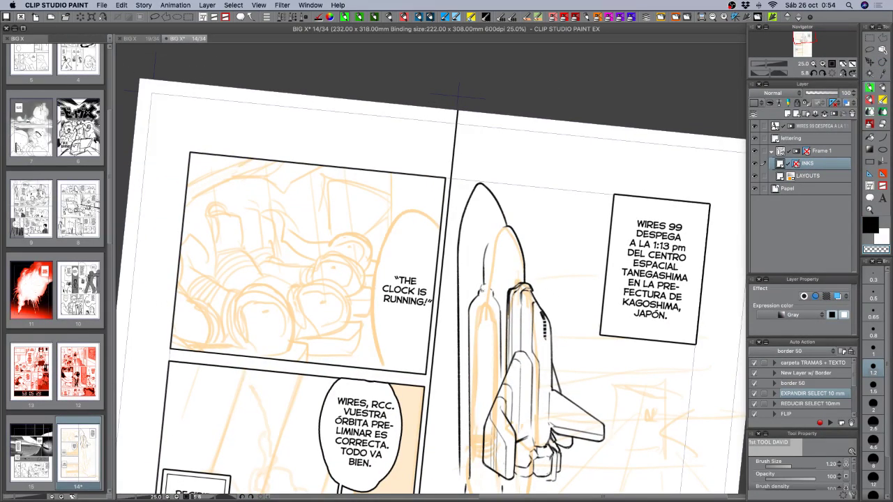
pyautogui.press('r')
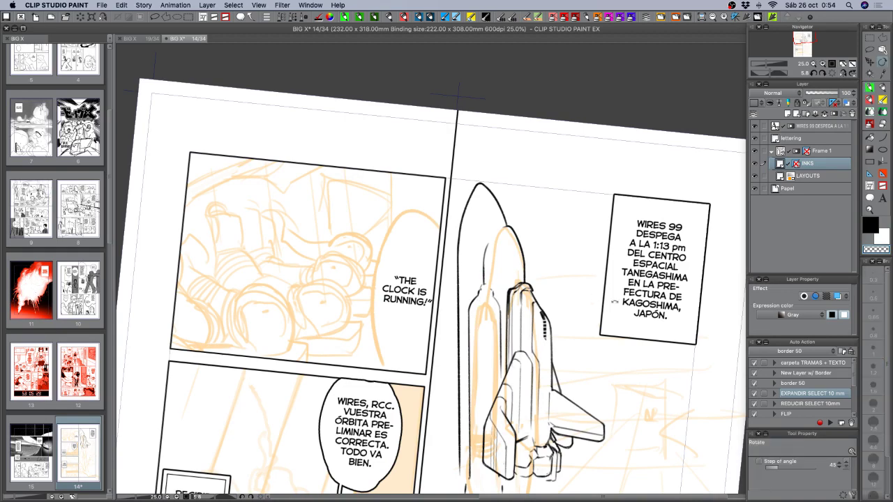
pyautogui.moveTo(596, 299)
pyautogui.mouseDown()
pyautogui.moveTo(599, 243)
pyautogui.moveTo(601, 265)
pyautogui.mouseUp()
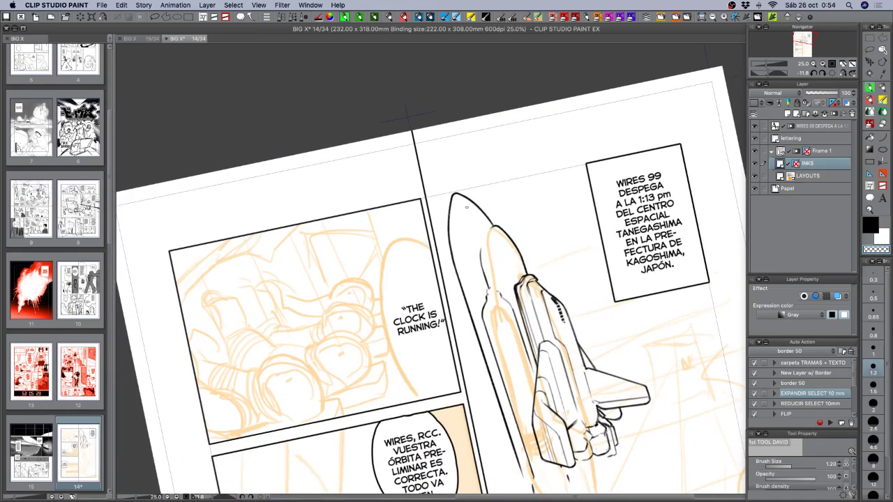
pyautogui.press('c')
pyautogui.moveTo(449, 213)
pyautogui.mouseDown()
pyautogui.moveTo(477, 203)
pyautogui.moveTo(472, 197)
pyautogui.mouseUp()
pyautogui.press('super+z')
# - Draw a small curved fitting where the tank's tip meets the rounded nose, save the page and touch up the fitting
pyautogui.moveTo(504, 211); pyautogui.dragTo(521, 304)
pyautogui.moveTo(507, 224)
pyautogui.mouseDown()
pyautogui.moveTo(510, 236)
pyautogui.moveTo(520, 231)
pyautogui.mouseUp()
pyautogui.press('super+z')
pyautogui.press('super+z')
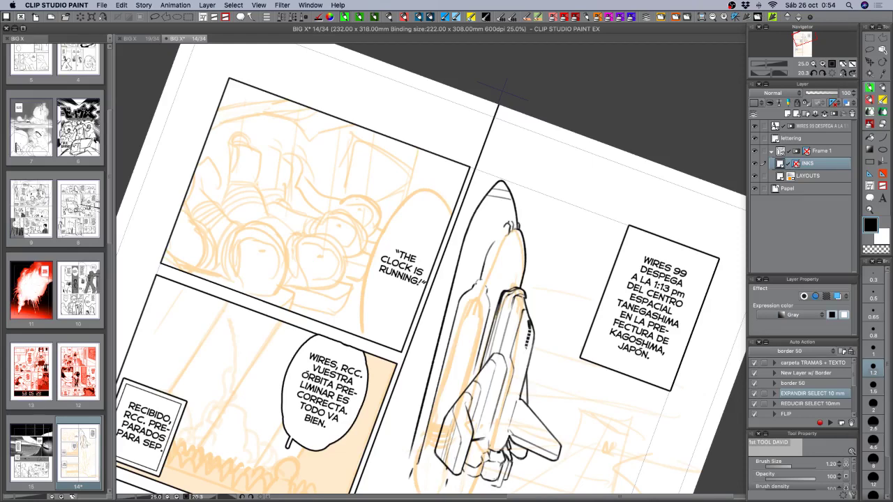
pyautogui.moveTo(581, 380); pyautogui.dragTo(572, 318)
pyautogui.press('super+s')
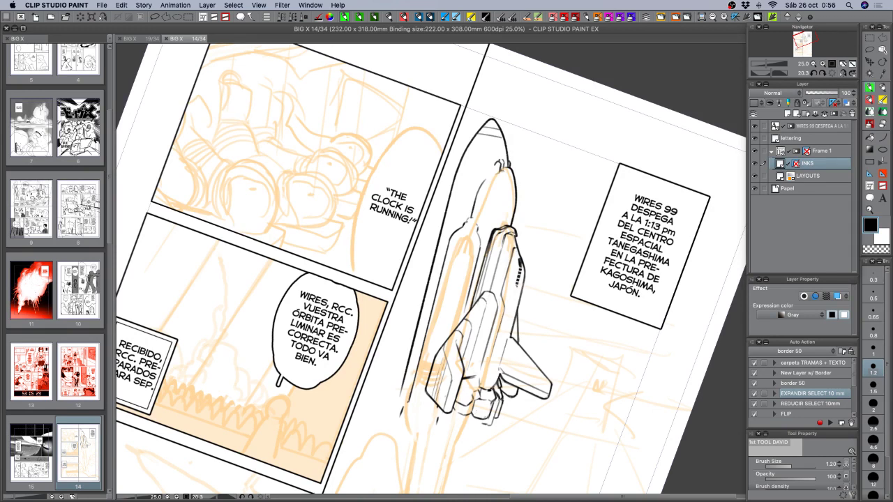
pyautogui.moveTo(502, 169); pyautogui.dragTo(500, 173)
pyautogui.press('c')
pyautogui.press('c')
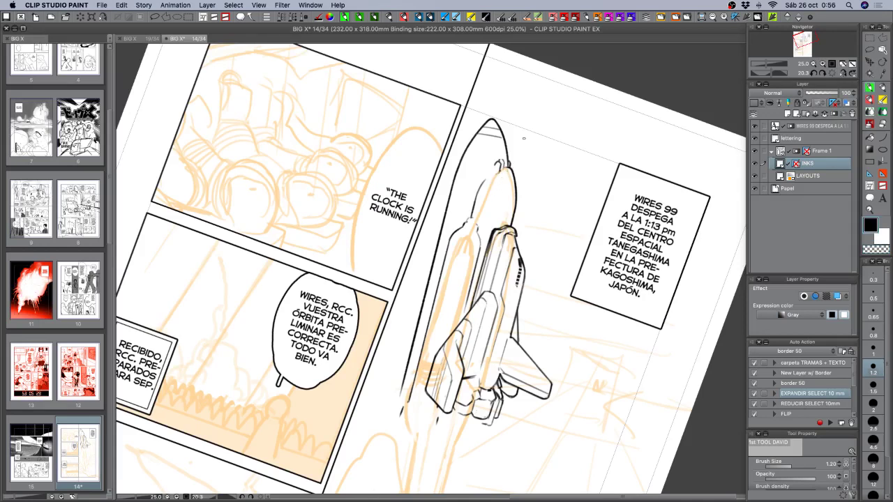
# - Draw stepped panel lines across the rounded nose above the shuttle
pyautogui.click(822, 63)
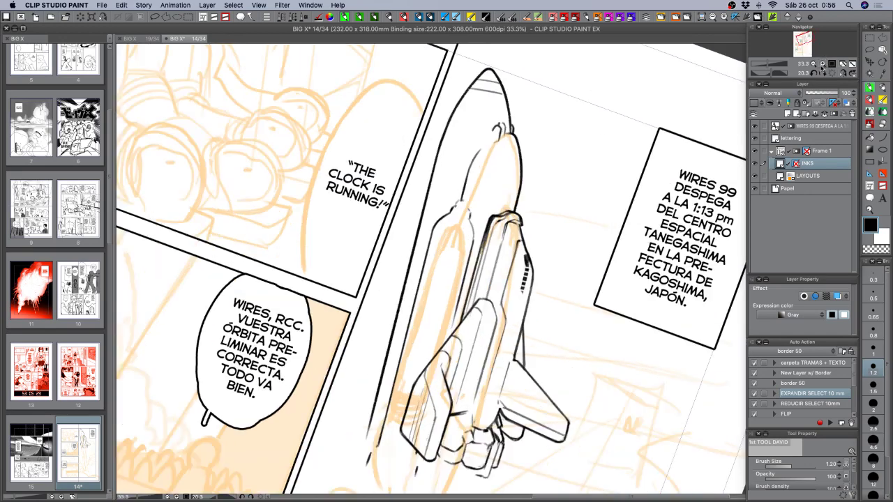
pyautogui.moveTo(492, 219); pyautogui.dragTo(483, 278)
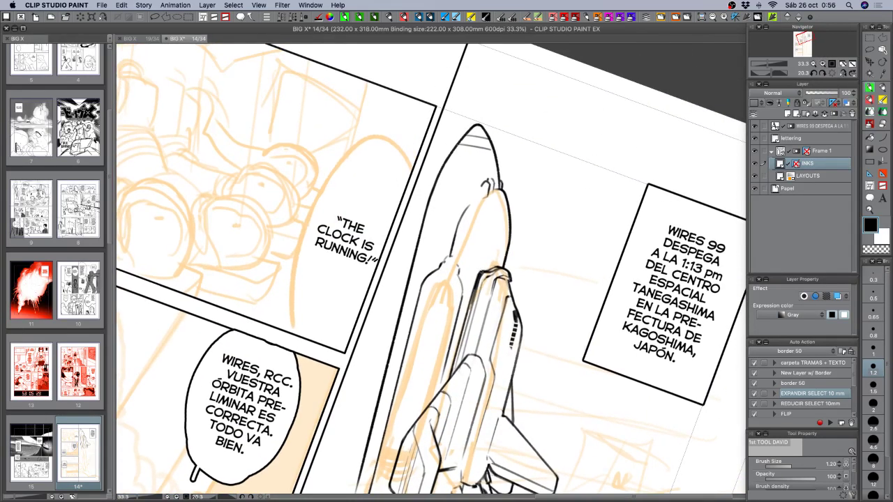
pyautogui.moveTo(614, 318); pyautogui.dragTo(562, 187)
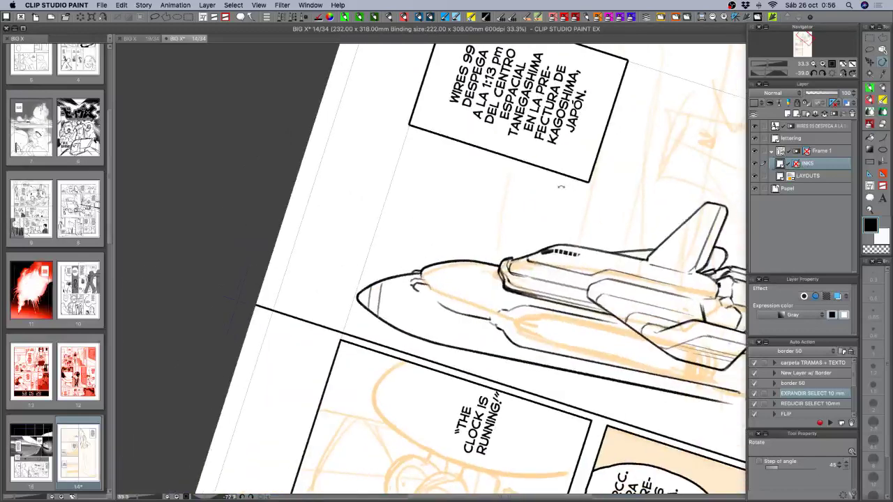
pyautogui.moveTo(449, 261); pyautogui.dragTo(452, 280)
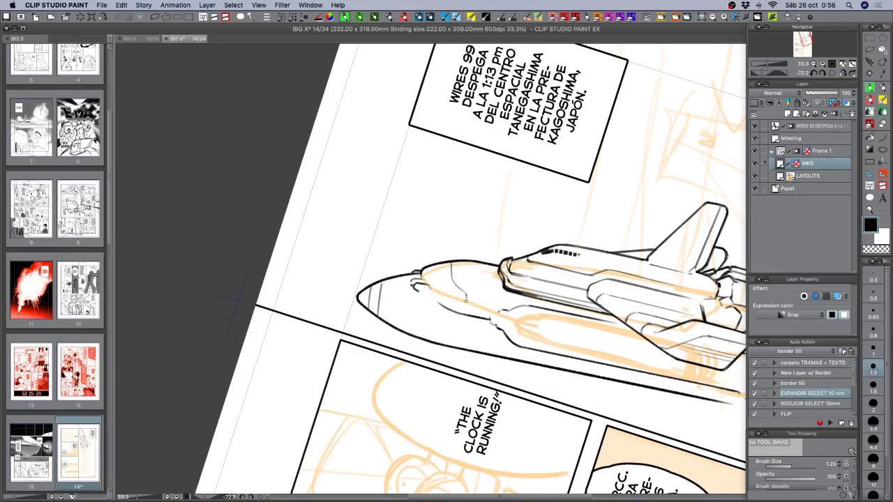
pyautogui.moveTo(465, 297); pyautogui.dragTo(464, 311)
pyautogui.moveTo(475, 282); pyautogui.dragTo(486, 238)
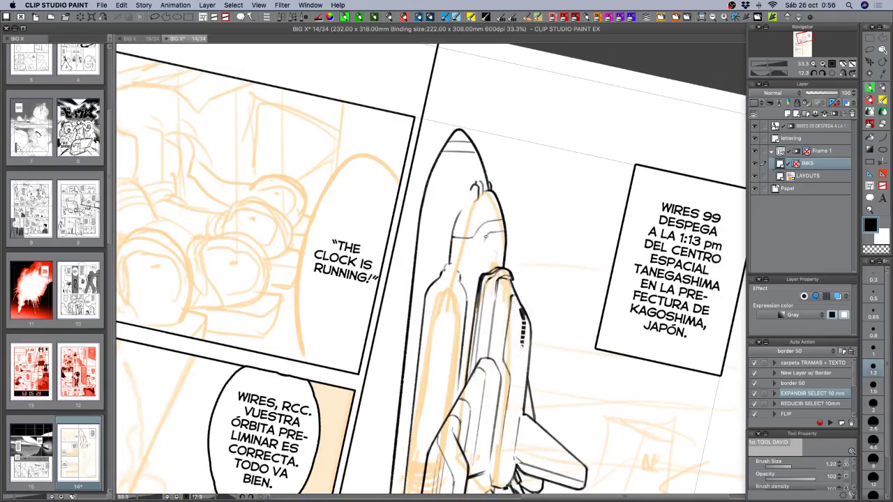
pyautogui.press('r')
pyautogui.moveTo(535, 277); pyautogui.dragTo(487, 296)
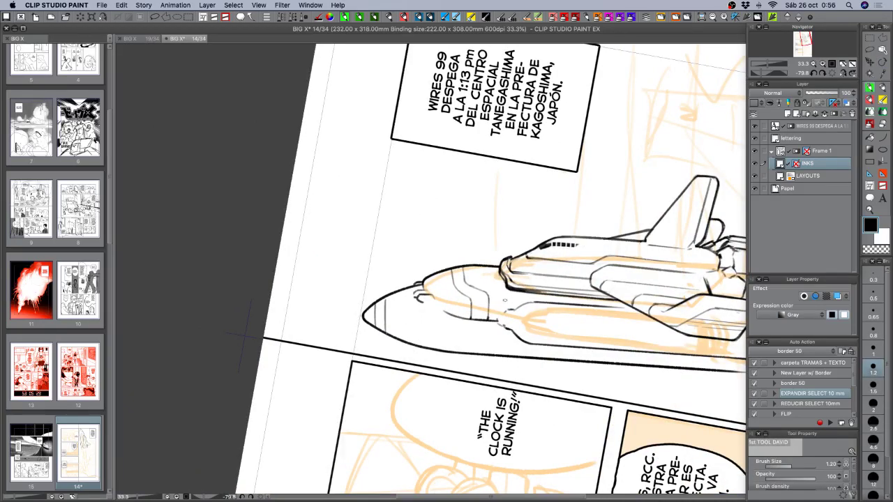
# - Refine the stepped panel lines on the rounded nose and erase stray marks down to the booster's top
pyautogui.press('r')
pyautogui.moveTo(496, 309)
pyautogui.mouseDown()
pyautogui.moveTo(462, 339)
pyautogui.moveTo(404, 341)
pyautogui.moveTo(395, 331)
pyautogui.mouseUp()
pyautogui.moveTo(595, 357); pyautogui.dragTo(576, 310)
pyautogui.press('p')
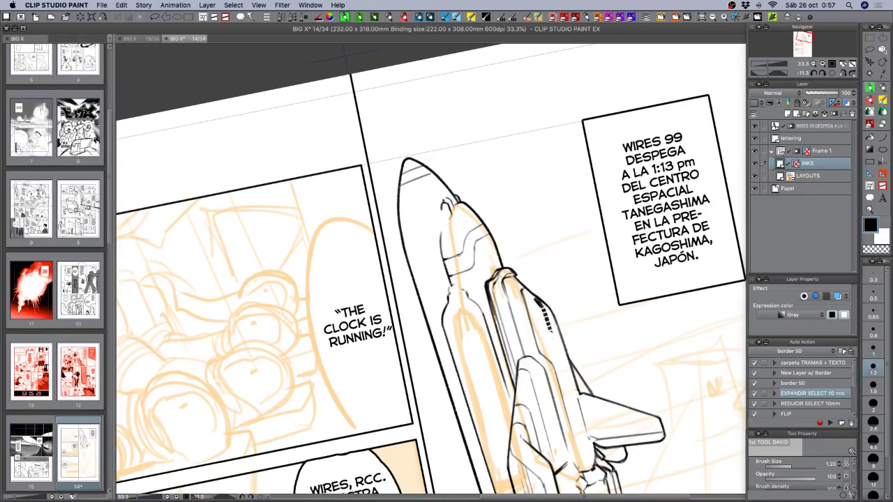
pyautogui.press('c')
pyautogui.moveTo(451, 274)
pyautogui.mouseDown()
pyautogui.moveTo(548, 403)
pyautogui.moveTo(490, 394)
pyautogui.moveTo(533, 373)
pyautogui.mouseUp()
pyautogui.press('r')
pyautogui.press('p')
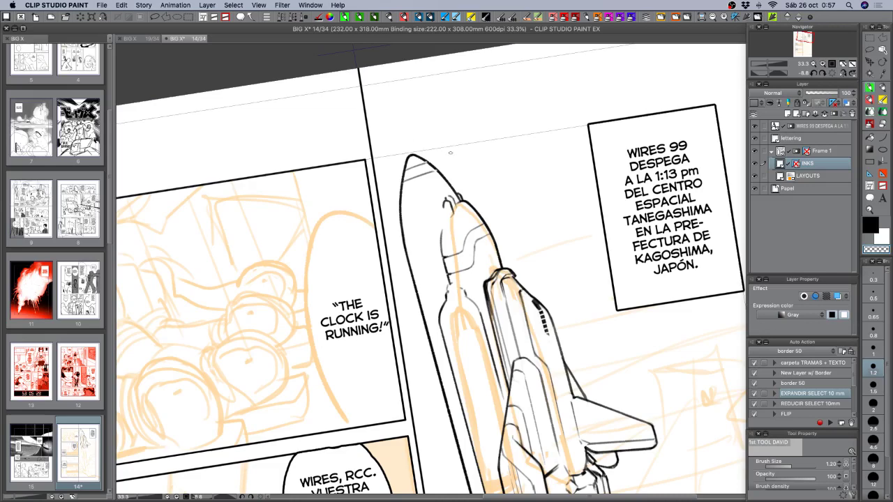
# - Refine the small fitting below the tank's tip with a 0.5 brush
pyautogui.click(813, 64)
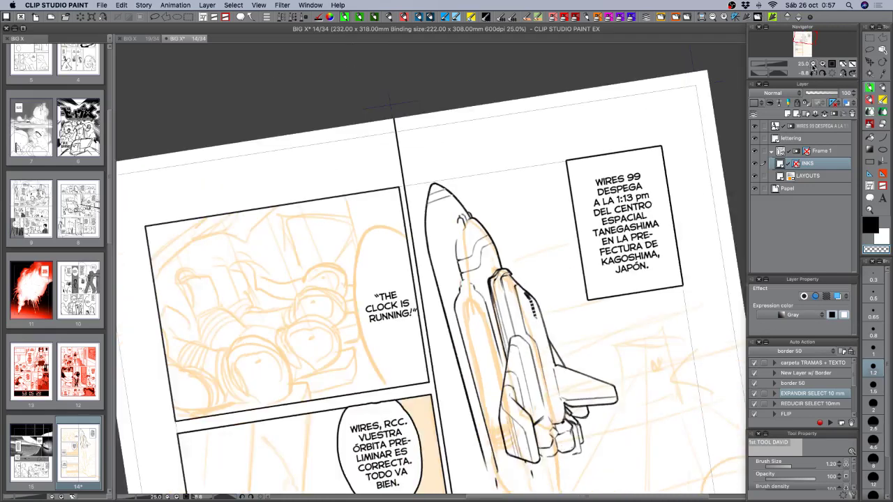
pyautogui.moveTo(595, 350); pyautogui.dragTo(569, 388)
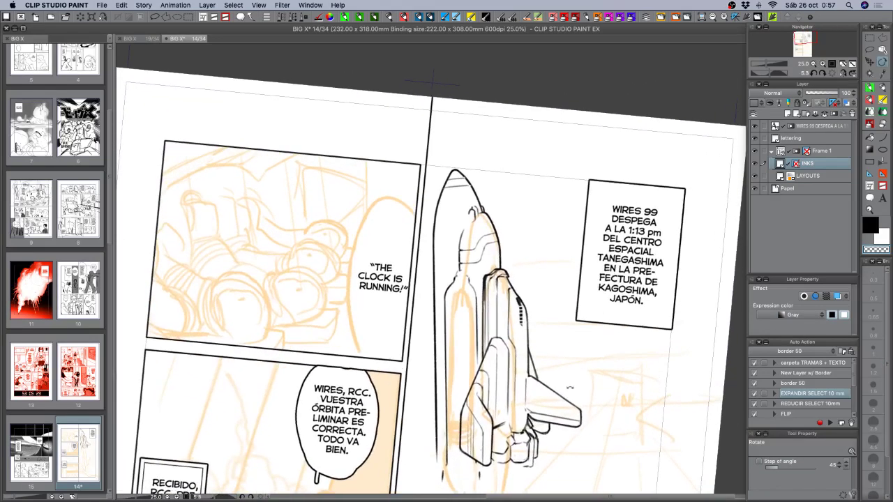
pyautogui.click(821, 65)
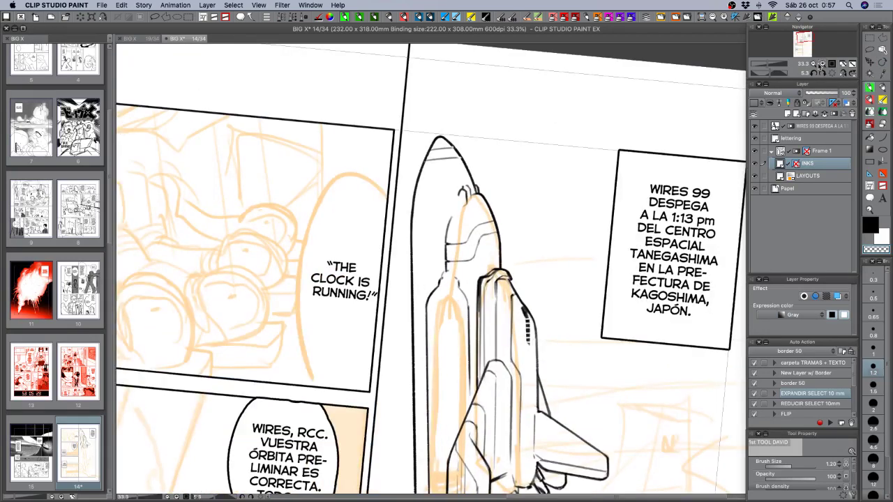
pyautogui.click(876, 300)
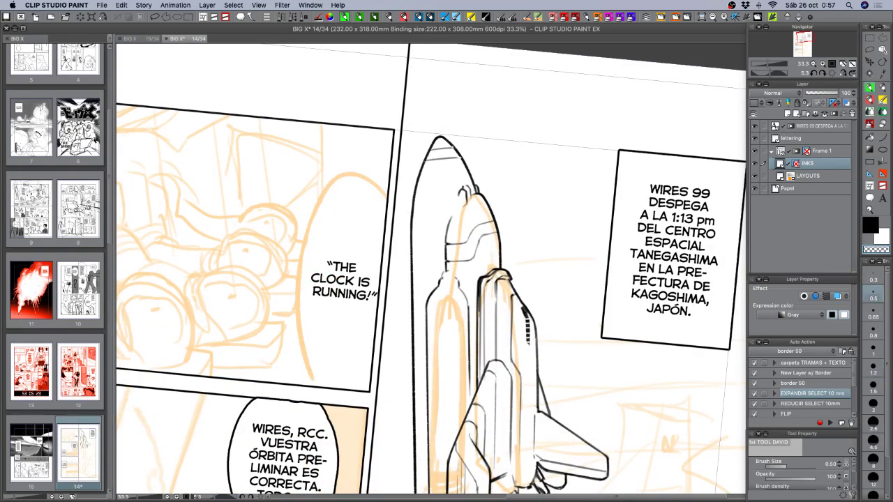
pyautogui.press('c')
pyautogui.moveTo(558, 348); pyautogui.dragTo(555, 286)
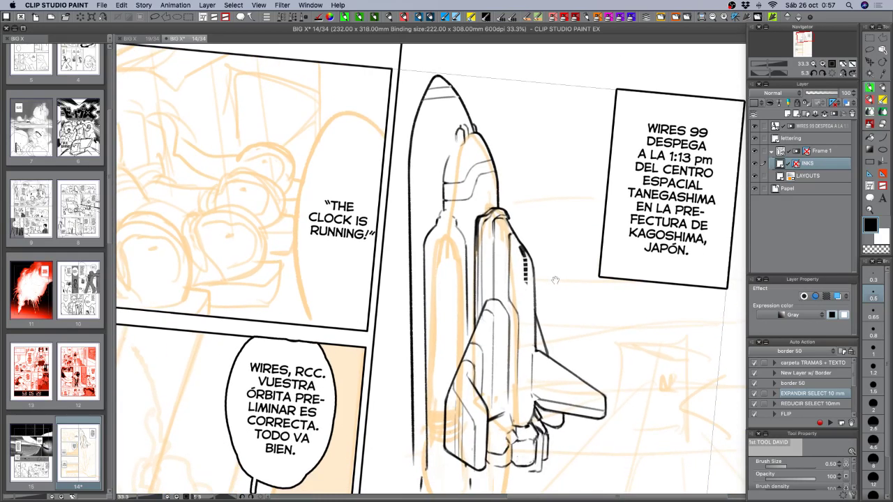
# - Touch up the outlines of the rocket with a 1.2 brush and save the page
pyautogui.click(874, 366)
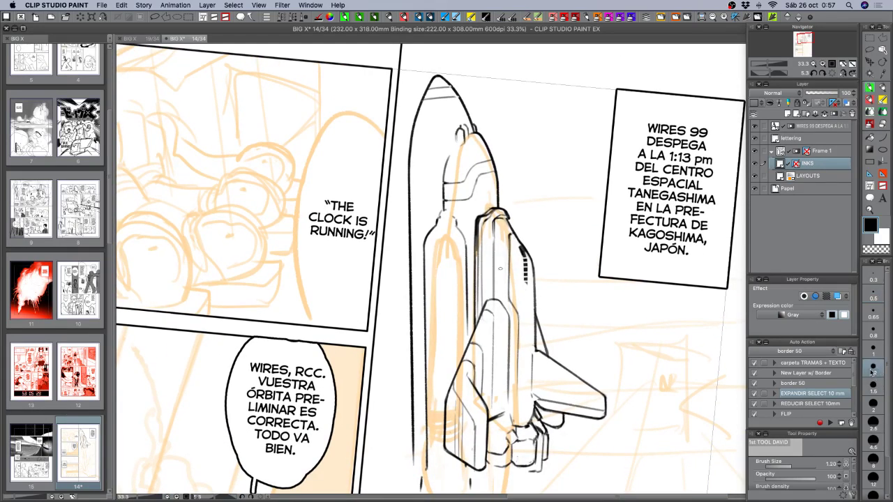
pyautogui.moveTo(557, 278); pyautogui.dragTo(555, 288)
pyautogui.press('super+z')
pyautogui.moveTo(562, 377); pyautogui.dragTo(572, 329)
pyautogui.moveTo(594, 277)
pyautogui.mouseDown()
pyautogui.moveTo(604, 229)
pyautogui.moveTo(598, 233)
pyautogui.mouseUp()
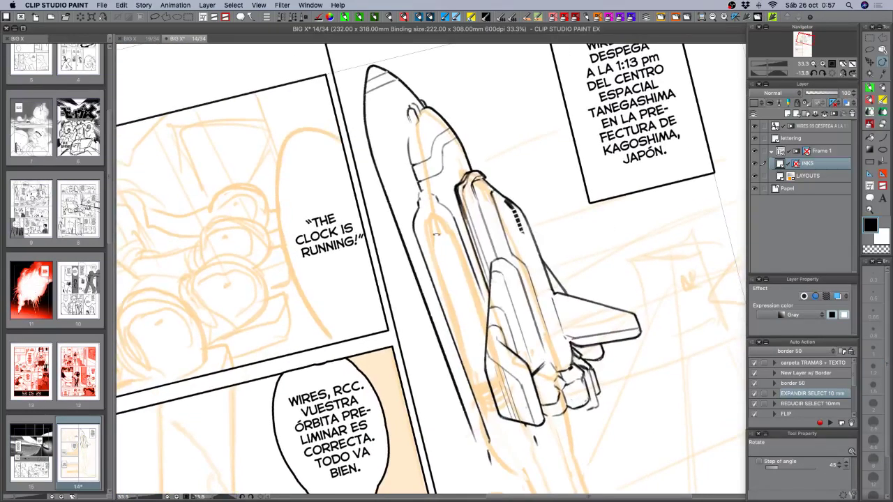
pyautogui.moveTo(428, 261); pyautogui.dragTo(424, 205)
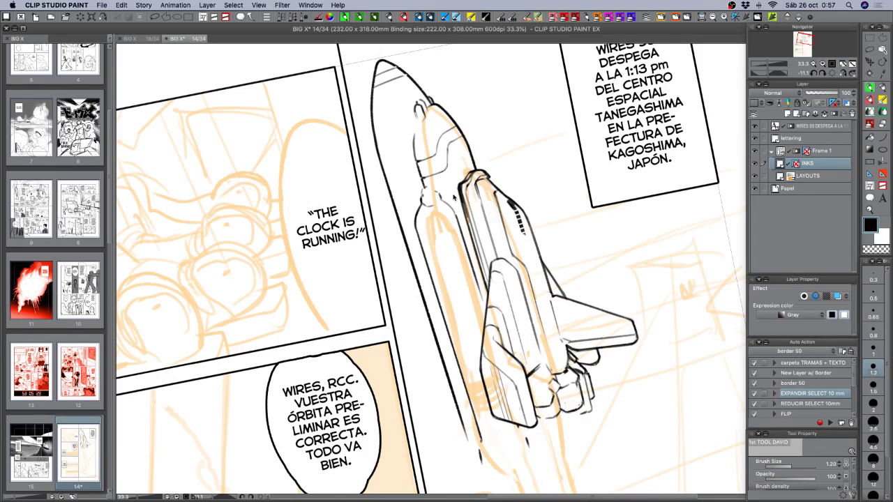
pyautogui.press('super+s')
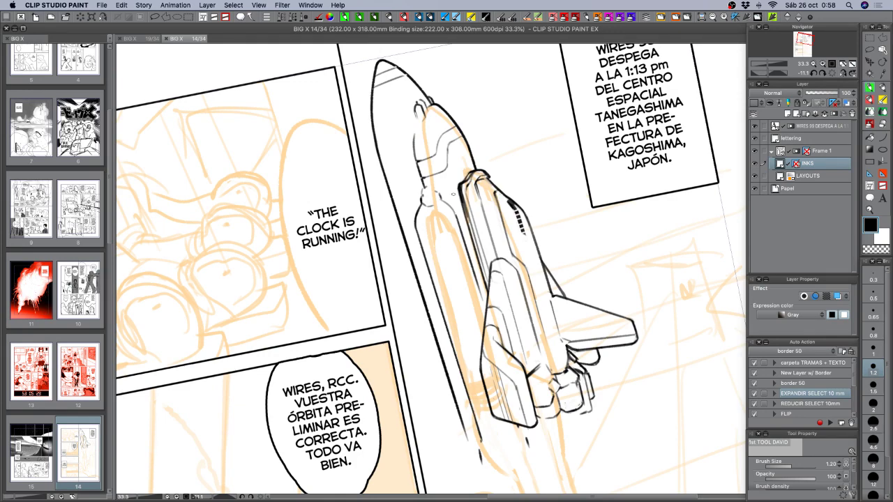
# - Draw a small hatched fitting at the lower end of the large tank's outer outline
pyautogui.moveTo(499, 342); pyautogui.dragTo(485, 232)
pyautogui.press('r')
pyautogui.moveTo(583, 331)
pyautogui.mouseDown()
pyautogui.moveTo(560, 368)
pyautogui.moveTo(553, 359)
pyautogui.mouseUp()
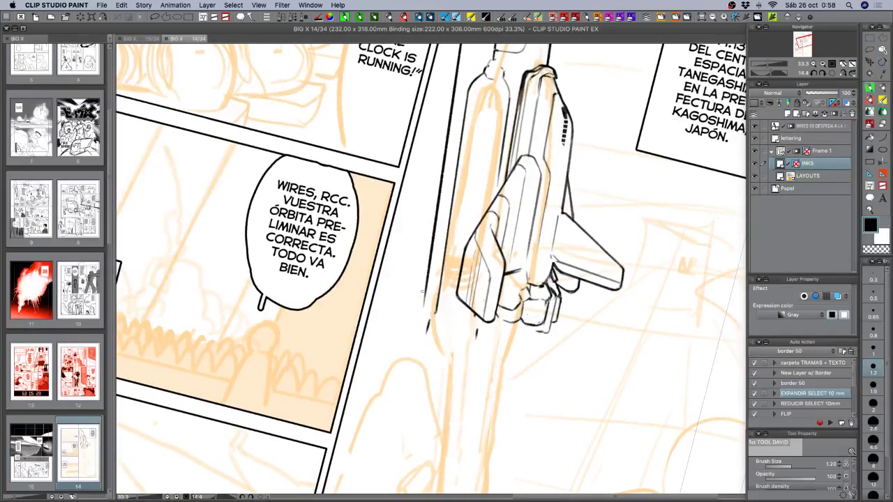
pyautogui.moveTo(424, 291)
pyautogui.mouseDown()
pyautogui.moveTo(416, 337)
pyautogui.moveTo(437, 346)
pyautogui.moveTo(426, 329)
pyautogui.moveTo(422, 350)
pyautogui.moveTo(429, 346)
pyautogui.moveTo(418, 347)
pyautogui.moveTo(417, 332)
pyautogui.moveTo(601, 286)
pyautogui.moveTo(529, 172)
pyautogui.mouseUp()
pyautogui.press('x')
pyautogui.press('c')
pyautogui.hotkey('shift', 'space')
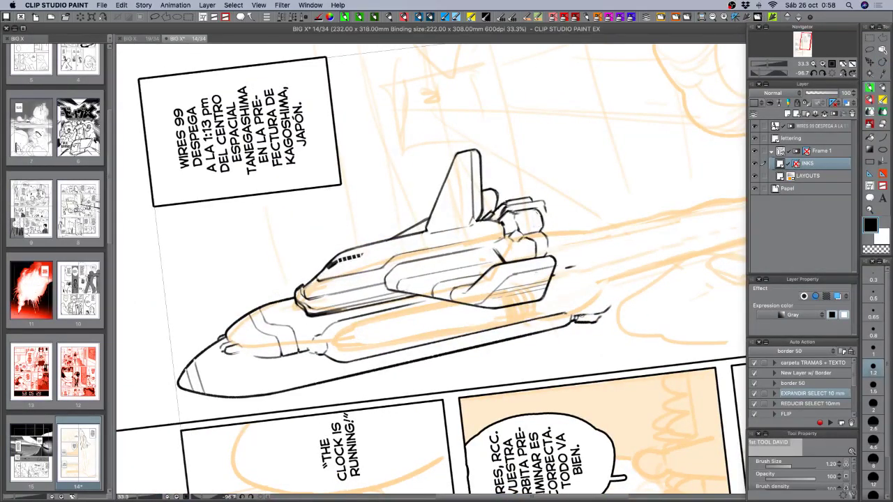
pyautogui.moveTo(581, 316)
pyautogui.mouseDown()
pyautogui.moveTo(578, 322)
pyautogui.moveTo(598, 321)
pyautogui.moveTo(572, 310)
pyautogui.mouseUp()
pyautogui.press('super+z')
# - Draw curved bands around the booster's base beside the hatched fitting, clean up their ends and save the page
pyautogui.moveTo(565, 276); pyautogui.dragTo(549, 333)
pyautogui.moveTo(558, 295); pyautogui.dragTo(560, 305)
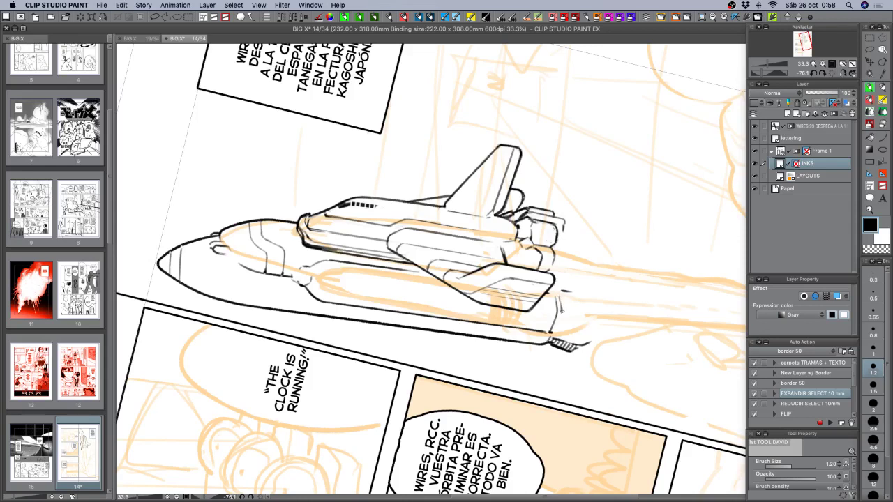
pyautogui.moveTo(561, 313); pyautogui.dragTo(553, 333)
pyautogui.moveTo(555, 329); pyautogui.dragTo(557, 338)
pyautogui.moveTo(570, 300)
pyautogui.mouseDown()
pyautogui.moveTo(566, 335)
pyautogui.moveTo(426, 413)
pyautogui.moveTo(424, 401)
pyautogui.mouseUp()
pyautogui.press('c')
pyautogui.press('c')
pyautogui.press('c')
pyautogui.press('c')
pyautogui.press('super+z')
pyautogui.press('r')
pyautogui.click(814, 63)
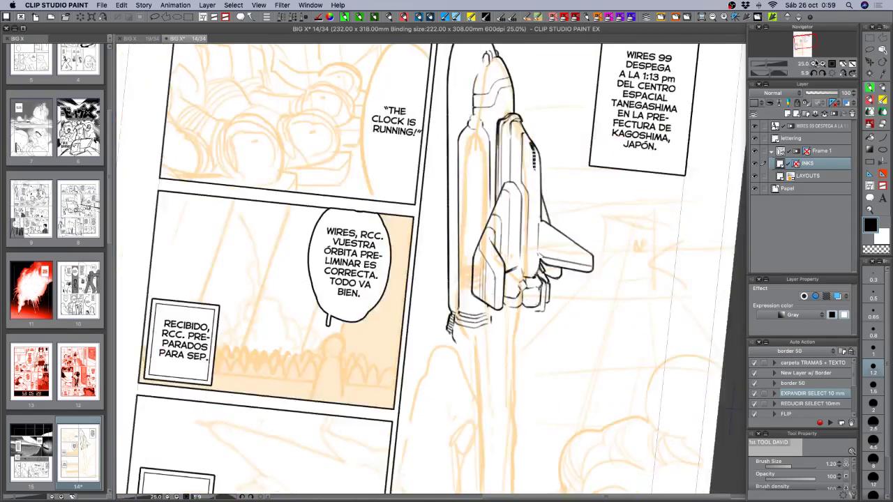
pyautogui.press('super+s')
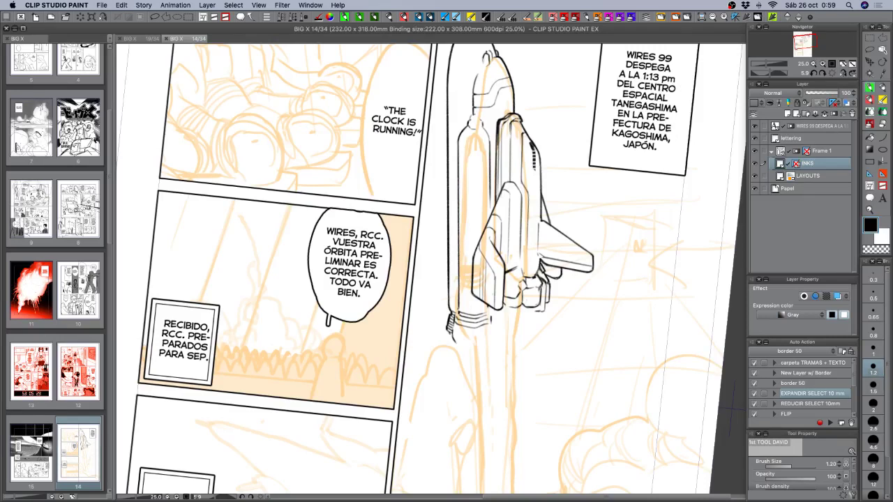
# - Draw the sides of the flared skirt below the bands at the booster's base
pyautogui.press('super+z')
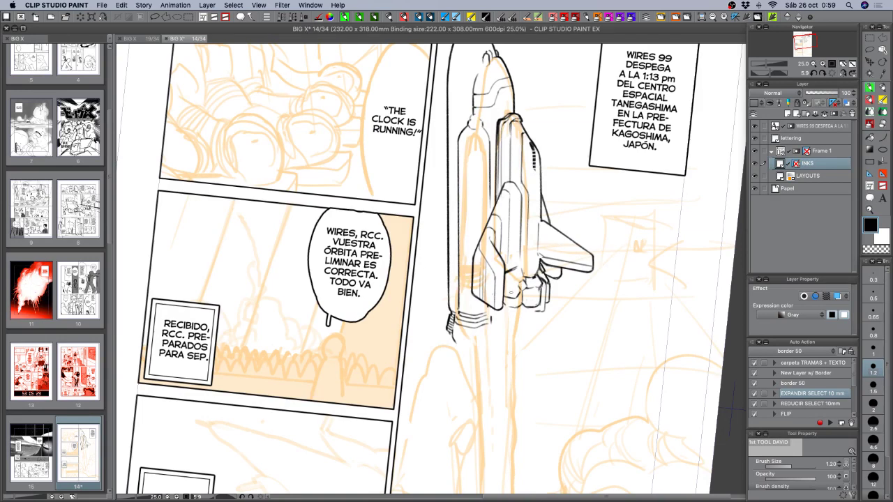
pyautogui.scroll(1, 510, 293)
pyautogui.moveTo(527, 344); pyautogui.dragTo(543, 269)
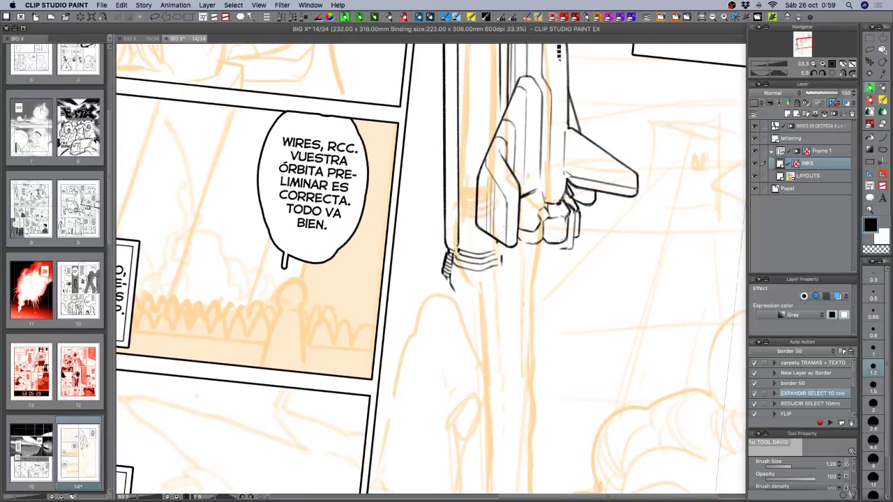
pyautogui.moveTo(454, 256); pyautogui.dragTo(450, 284)
pyautogui.moveTo(502, 256)
pyautogui.mouseDown()
pyautogui.moveTo(454, 290)
pyautogui.moveTo(499, 288)
pyautogui.mouseUp()
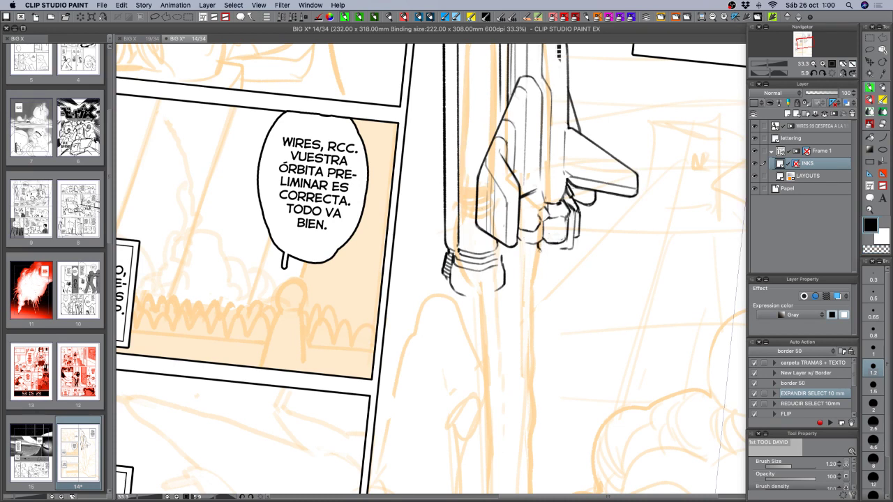
# - Draw the short curved edges of the neighbouring nozzles below the shuttle's engines
pyautogui.moveTo(539, 249); pyautogui.dragTo(541, 265)
pyautogui.moveTo(541, 268); pyautogui.dragTo(530, 277)
pyautogui.moveTo(584, 330); pyautogui.dragTo(508, 343)
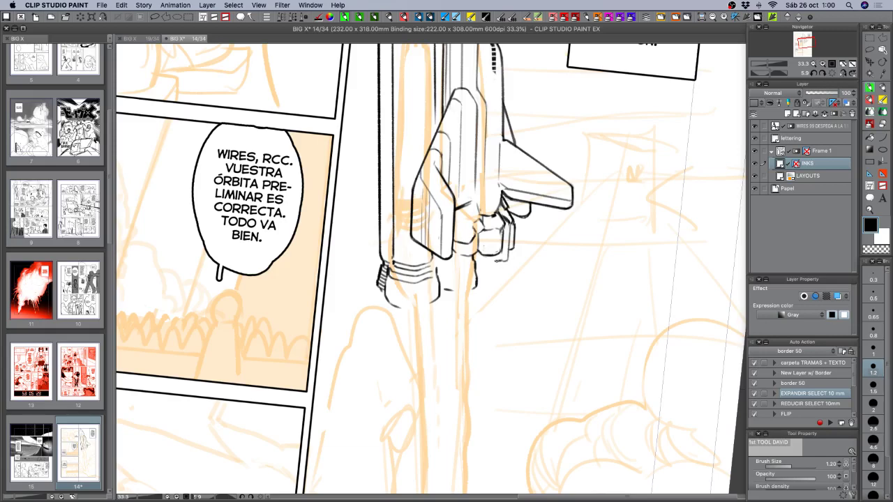
pyautogui.moveTo(496, 261); pyautogui.dragTo(496, 267)
pyautogui.click(809, 65)
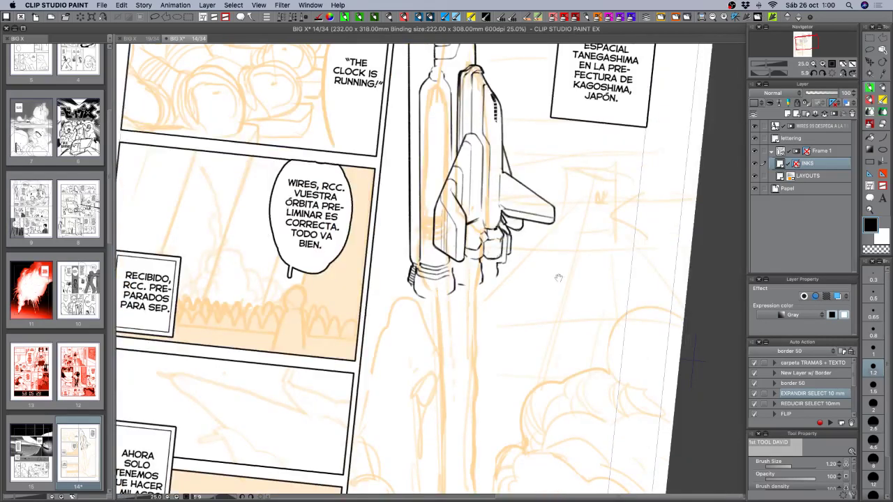
pyautogui.moveTo(559, 275); pyautogui.dragTo(558, 302)
pyautogui.click(820, 66)
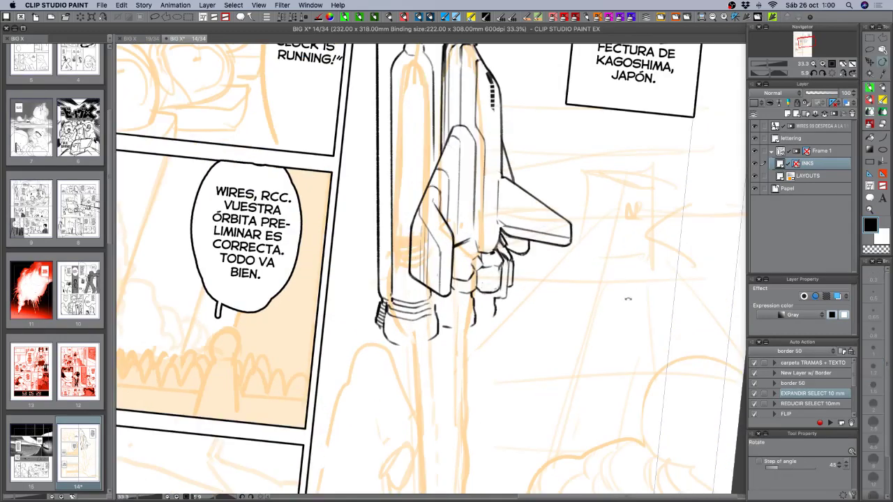
# - Redraw the slanted fin edge between the shuttle's fuselage and its outstretched wing
pyautogui.moveTo(628, 298); pyautogui.dragTo(598, 332)
pyautogui.moveTo(560, 161); pyautogui.dragTo(556, 195)
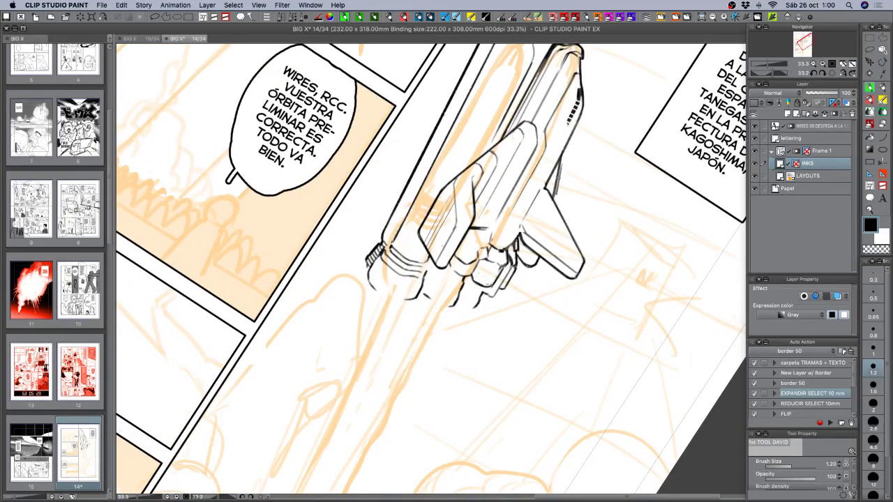
pyautogui.press('c')
pyautogui.press('super+z')
pyautogui.press('c')
pyautogui.moveTo(560, 163); pyautogui.dragTo(554, 197)
pyautogui.press('super+minus')
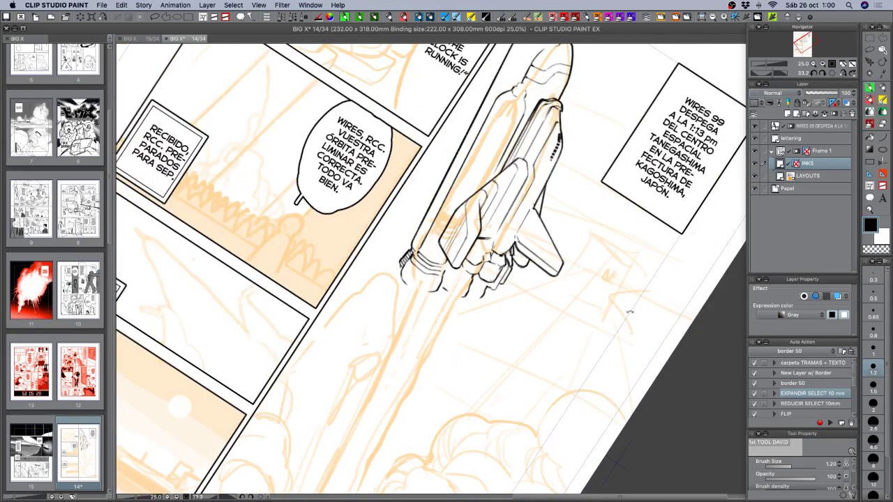
pyautogui.press('r')
pyautogui.moveTo(698, 377); pyautogui.dragTo(653, 278)
pyautogui.moveTo(547, 254); pyautogui.dragTo(540, 352)
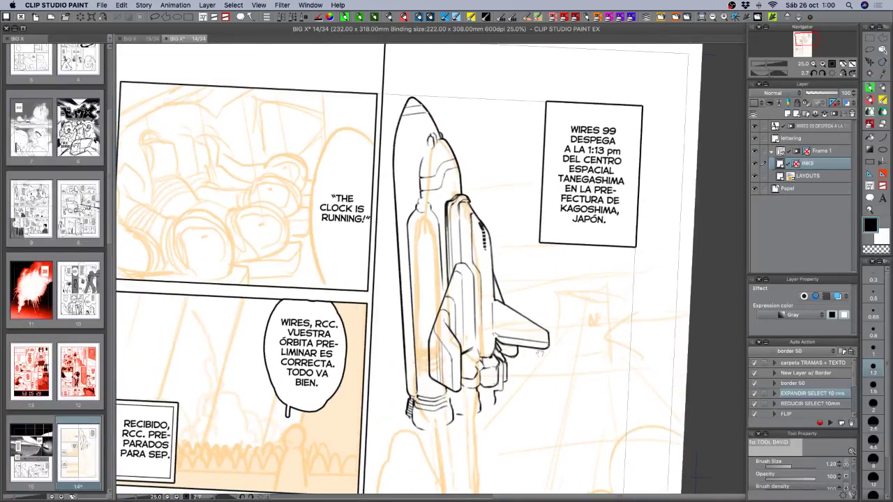
pyautogui.moveTo(560, 397); pyautogui.dragTo(562, 383)
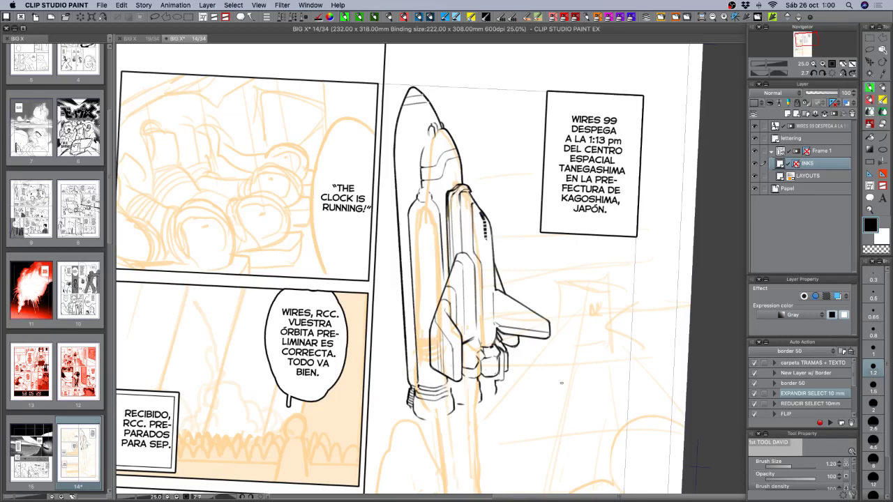
# - Draw a long straight panel line down the booster with the INKS layer's ruler enabled, and disable the ruler again
pyautogui.keyDown('shift'); pyautogui.click(796, 164); pyautogui.keyUp('shift')
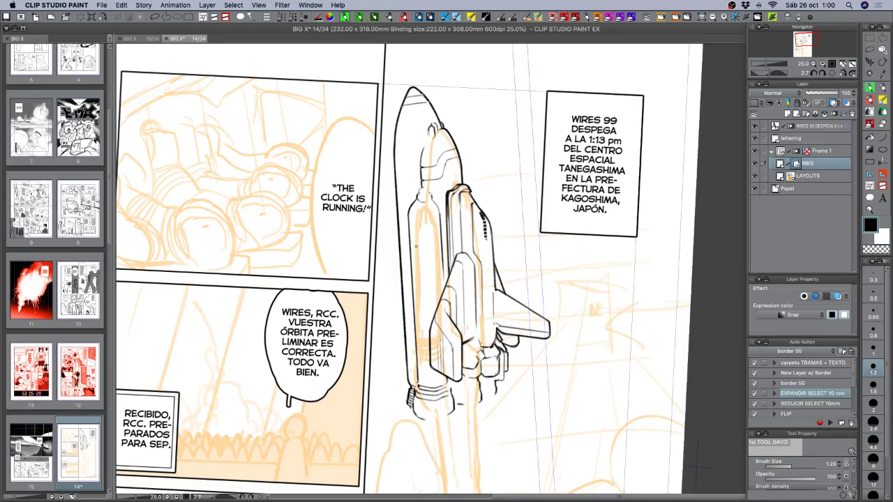
pyautogui.moveTo(416, 245); pyautogui.dragTo(423, 347)
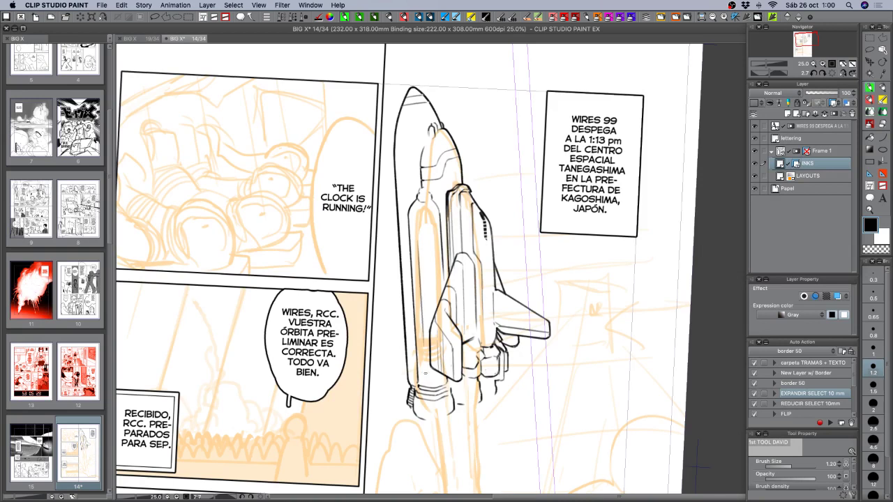
pyautogui.rightClick(795, 163)
pyautogui.click(795, 194)
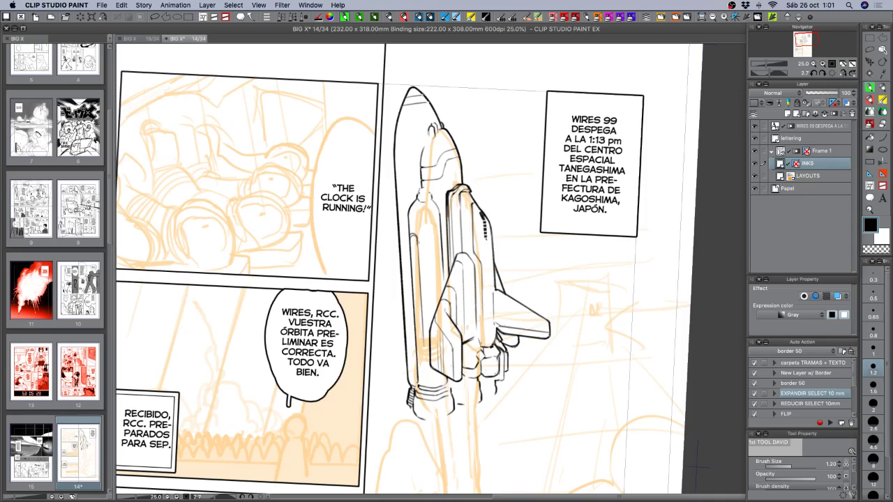
pyautogui.press('c')
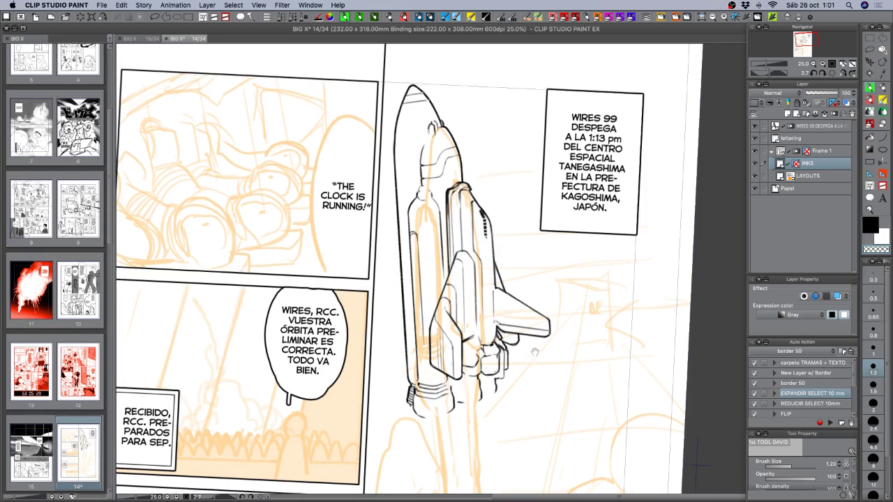
pyautogui.scroll(-2, 537, 362)
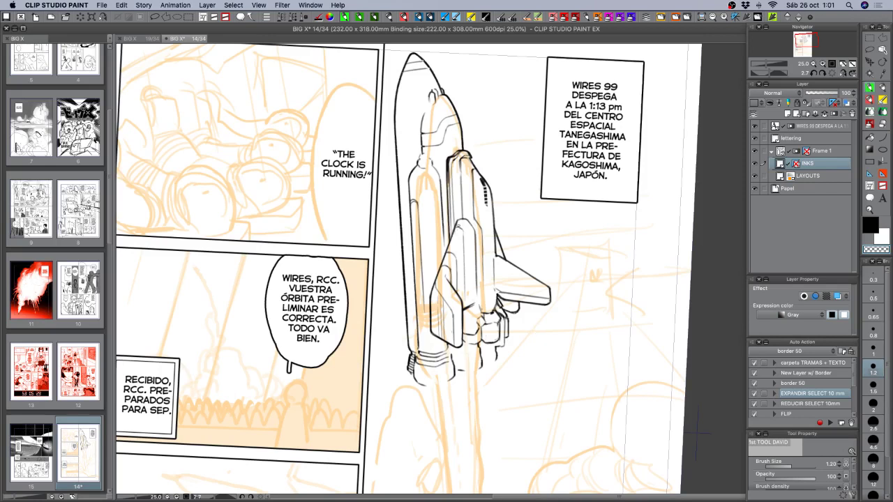
# - Thicken the leading edge of the shuttle's near wing, clean up the line and save the page
pyautogui.press('c')
pyautogui.moveTo(458, 223); pyautogui.dragTo(437, 281)
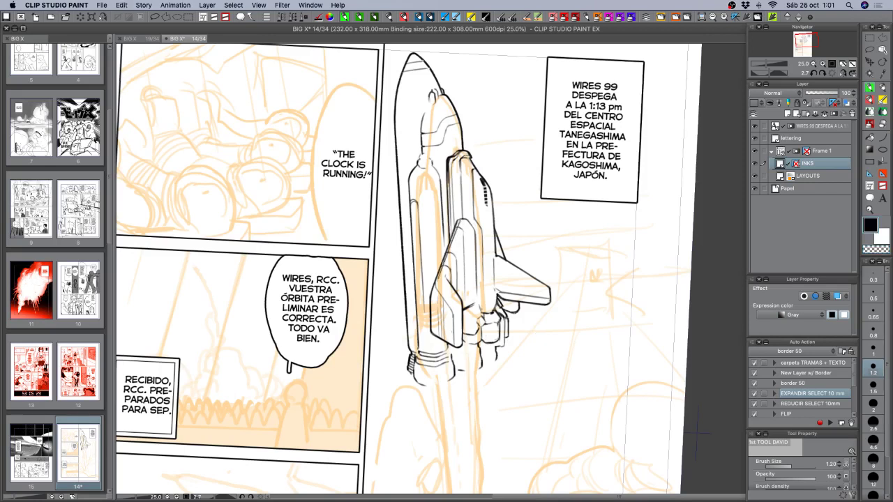
pyautogui.press('super+z')
pyautogui.moveTo(460, 219); pyautogui.dragTo(433, 285)
pyautogui.moveTo(460, 219); pyautogui.dragTo(456, 229)
pyautogui.press('c')
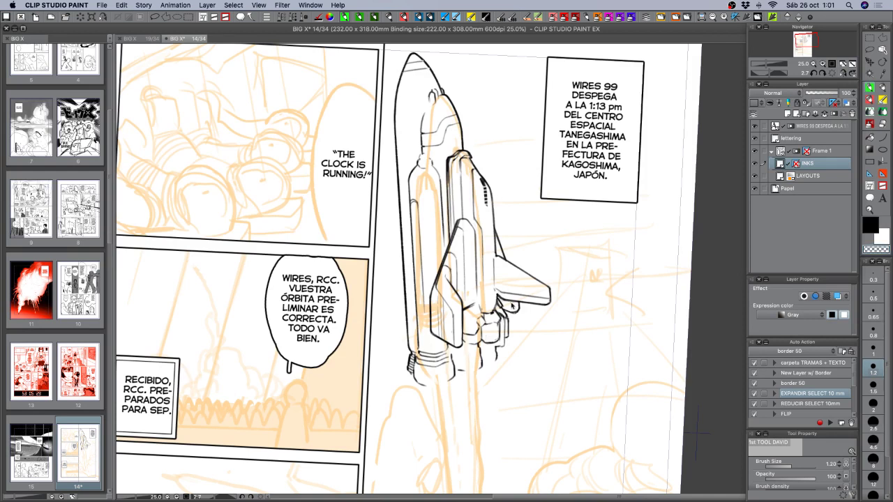
pyautogui.press('super+s')
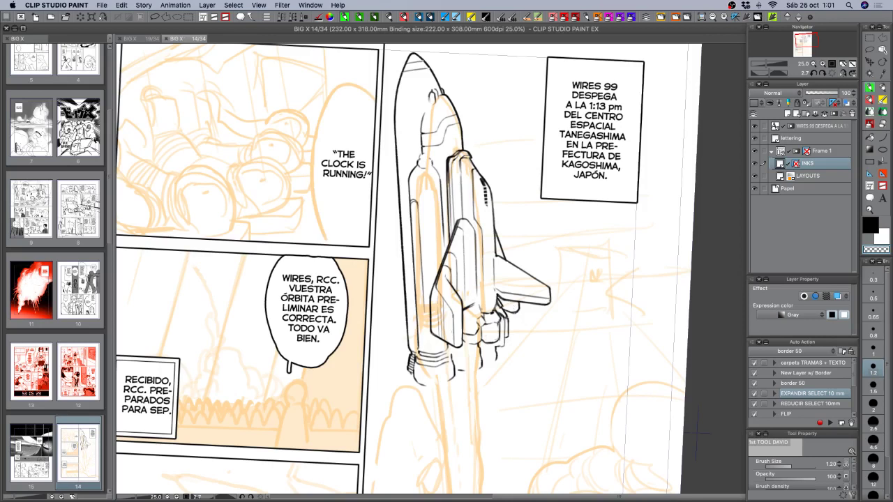
pyautogui.press('super+Tab')
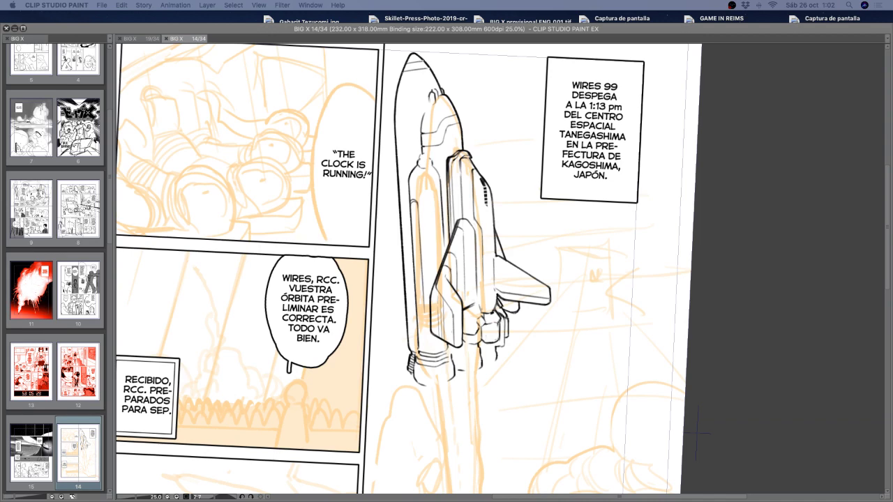
pyautogui.press('Tab')
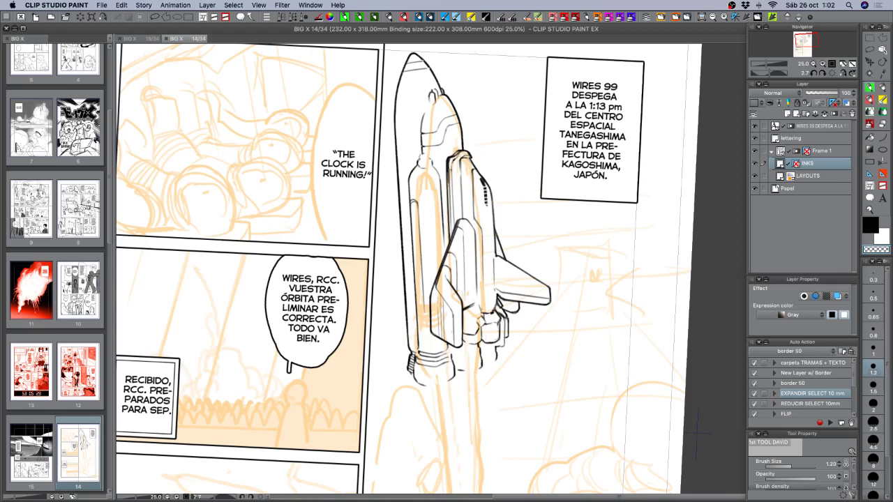
# - On a new raster layer above INKS, paint a black shadow down the shuttle's booster-side edge with a 2.5 brush
pyautogui.moveTo(450, 164); pyautogui.dragTo(448, 169)
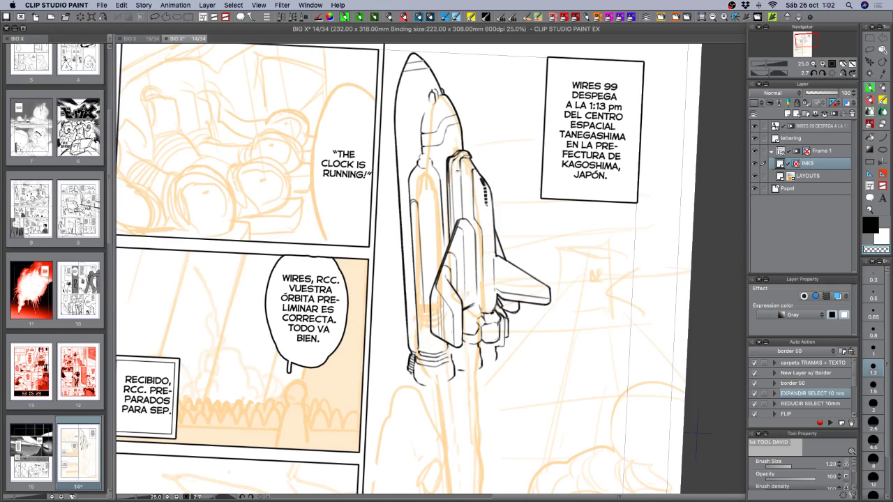
pyautogui.click(787, 113)
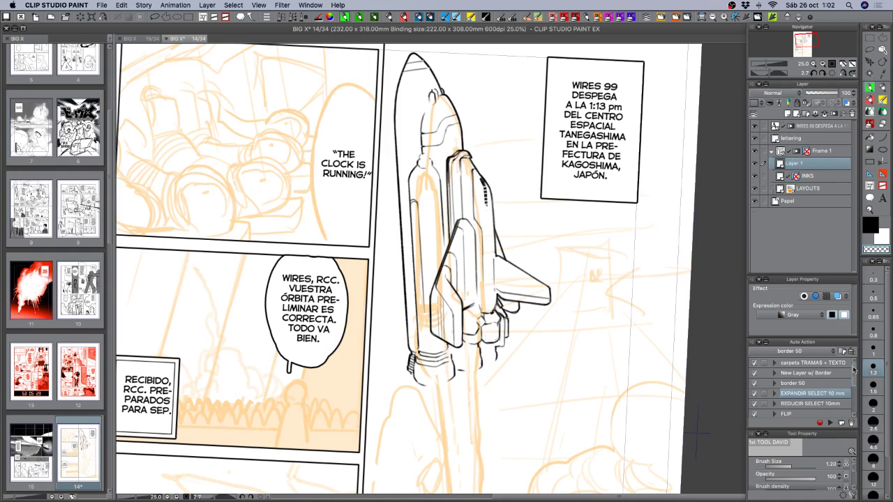
pyautogui.click(870, 225)
pyautogui.click(875, 423)
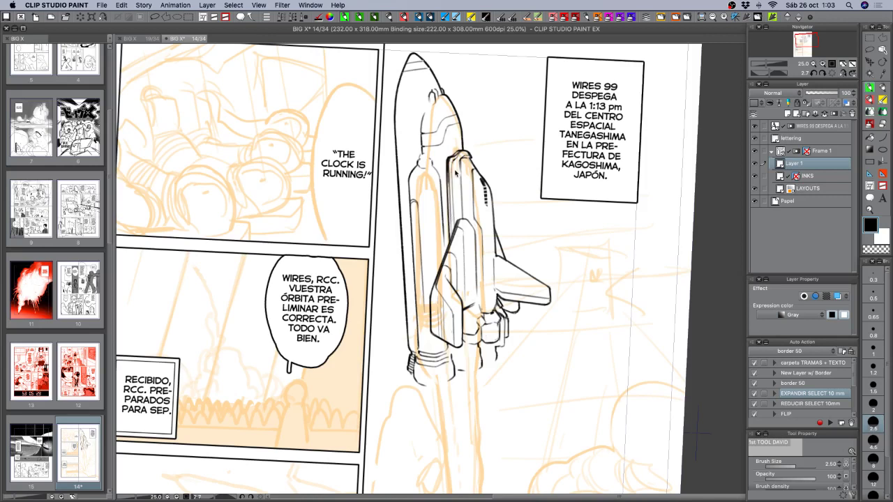
pyautogui.moveTo(451, 159); pyautogui.dragTo(448, 219)
pyautogui.moveTo(452, 160)
pyautogui.mouseDown()
pyautogui.moveTo(449, 171)
pyautogui.moveTo(456, 153)
pyautogui.moveTo(450, 229)
pyautogui.mouseUp()
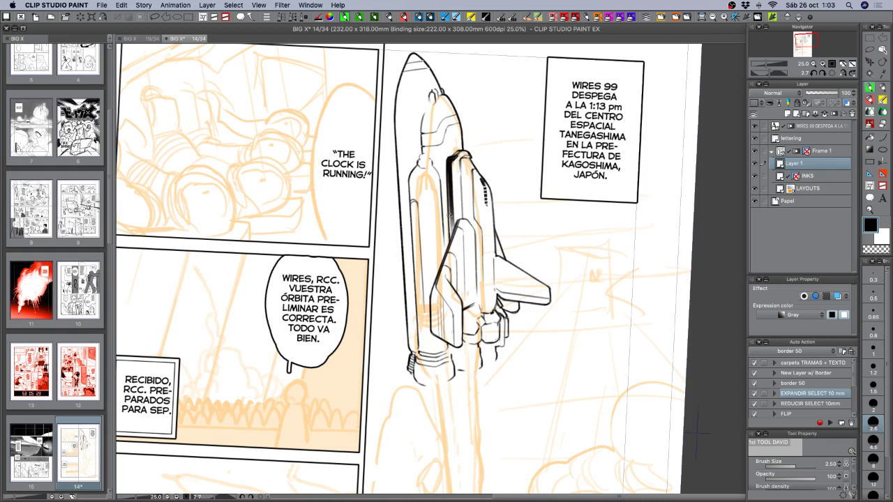
pyautogui.moveTo(448, 171); pyautogui.dragTo(448, 212)
pyautogui.moveTo(450, 160)
pyautogui.mouseDown()
pyautogui.moveTo(456, 157)
pyautogui.moveTo(446, 161)
pyautogui.mouseUp()
pyautogui.hotkey('ctrl', 'z')
# - Extend the black shadow above the shuttle's nose and trim its edges with the transparent colour
pyautogui.press('c')
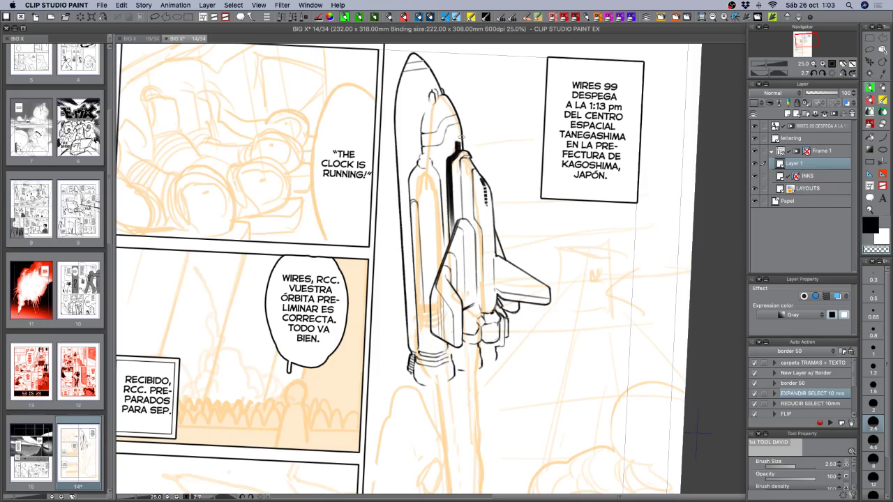
pyautogui.press('c')
pyautogui.press('c')
pyautogui.press('c')
pyautogui.press('c')
pyautogui.press('c')
pyautogui.moveTo(449, 187); pyautogui.dragTo(449, 216)
# - Paint the black shadow further down the shuttle's booster-side edge on Layer 1 with the Transparent watercolor brush at size 1.2
pyautogui.click(881, 109)
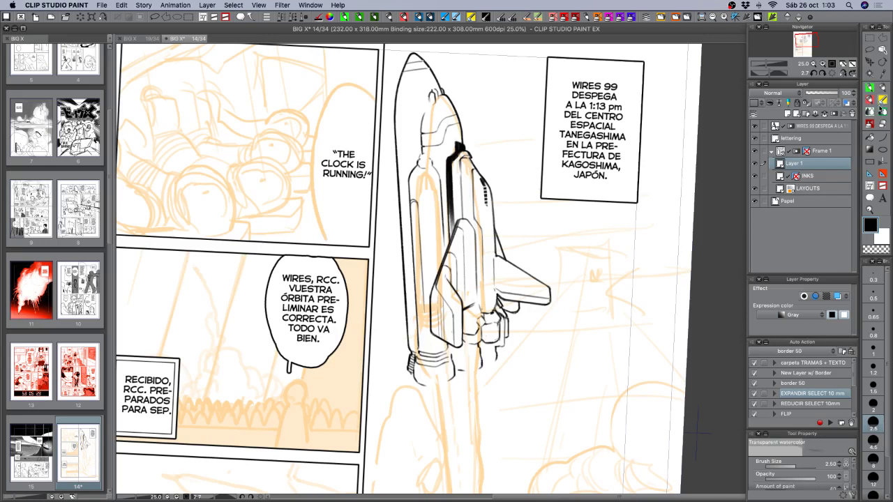
pyautogui.click(875, 388)
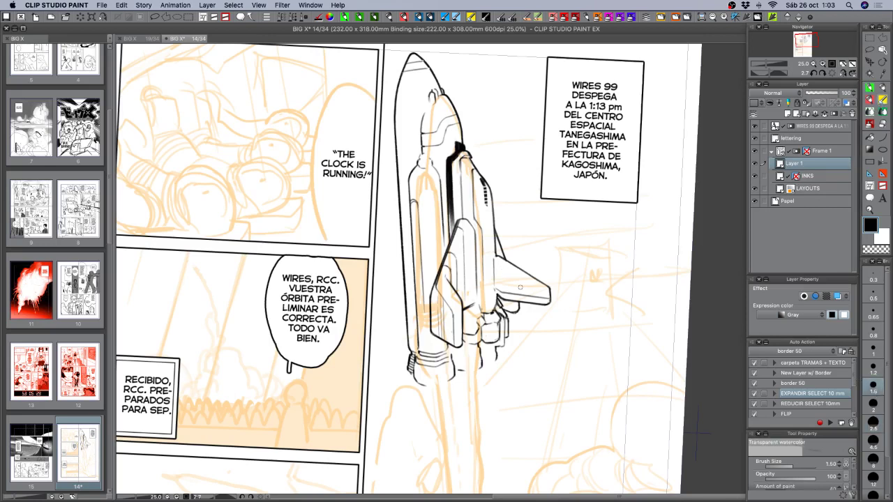
pyautogui.moveTo(451, 200); pyautogui.dragTo(454, 243)
pyautogui.press('super+z')
pyautogui.click(877, 371)
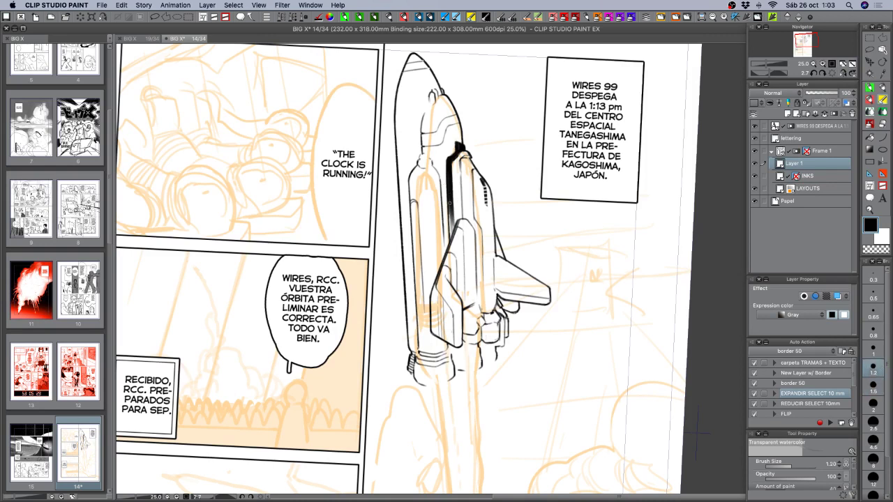
pyautogui.moveTo(450, 203); pyautogui.dragTo(452, 242)
# - Shade the tip panel of the shuttle's near wing with dark lengthwise strokes using the 1.2 watercolor brush
pyautogui.moveTo(433, 293); pyautogui.dragTo(435, 332)
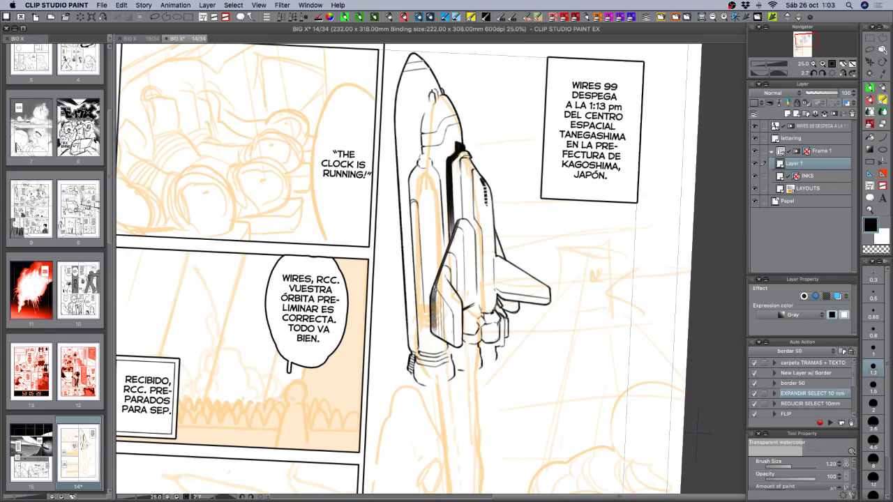
pyautogui.moveTo(435, 288); pyautogui.dragTo(441, 339)
pyautogui.press('c')
pyautogui.press('c')
pyautogui.moveTo(445, 303); pyautogui.dragTo(451, 351)
pyautogui.moveTo(453, 320); pyautogui.dragTo(452, 340)
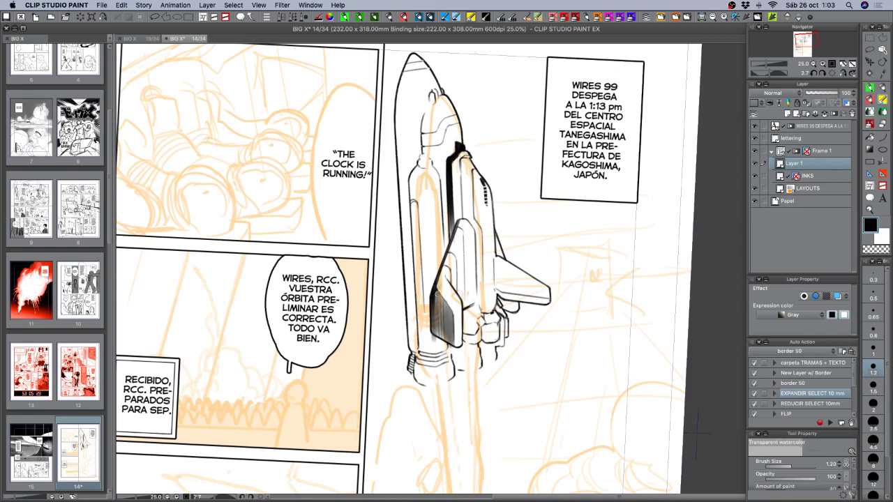
pyautogui.moveTo(448, 304); pyautogui.dragTo(456, 331)
# - Trim the upper edge of the near wing's shadow with the transparent colour and deepen its black from the rear edge
pyautogui.press('c')
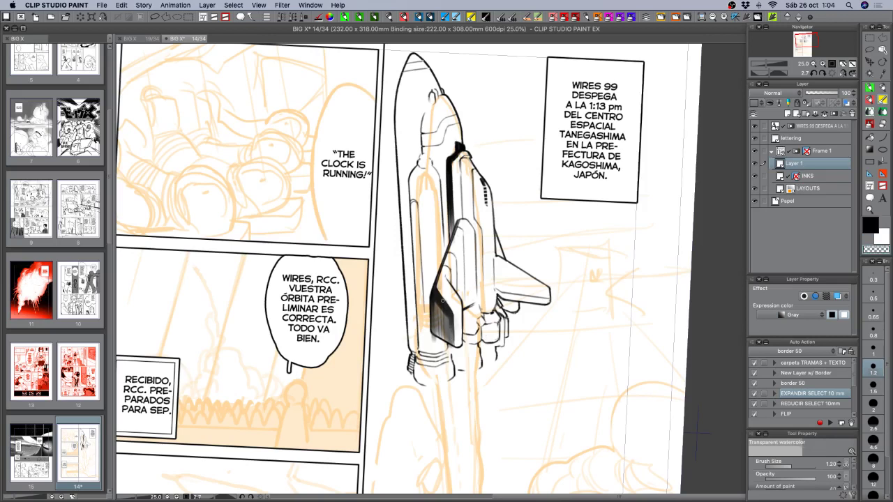
pyautogui.moveTo(449, 299); pyautogui.dragTo(457, 315)
pyautogui.press('super+z')
pyautogui.moveTo(441, 296); pyautogui.dragTo(453, 309)
pyautogui.press('c')
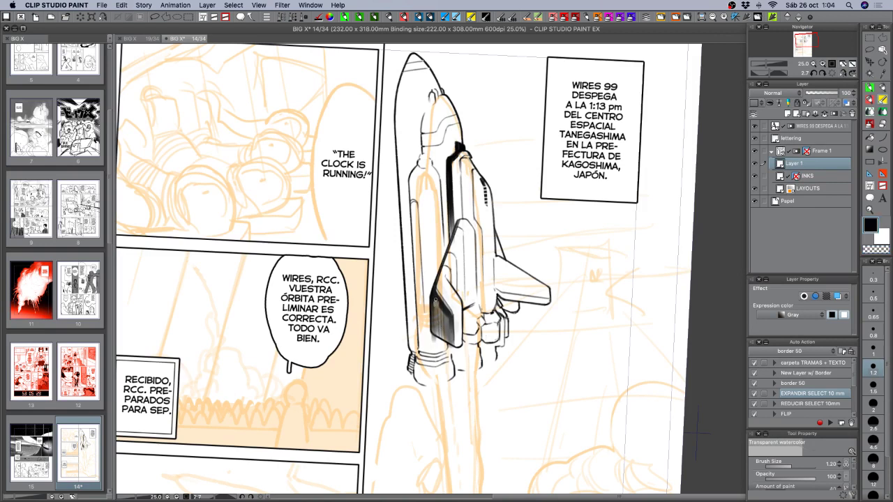
pyautogui.moveTo(437, 338); pyautogui.dragTo(434, 300)
pyautogui.moveTo(433, 334); pyautogui.dragTo(432, 303)
pyautogui.moveTo(439, 342)
pyautogui.mouseDown()
pyautogui.moveTo(433, 302)
pyautogui.moveTo(435, 344)
pyautogui.moveTo(433, 308)
pyautogui.moveTo(435, 345)
pyautogui.moveTo(445, 313)
pyautogui.moveTo(446, 348)
pyautogui.moveTo(447, 313)
pyautogui.moveTo(448, 348)
pyautogui.moveTo(449, 326)
pyautogui.mouseUp()
pyautogui.moveTo(448, 342)
pyautogui.mouseDown()
pyautogui.moveTo(447, 321)
pyautogui.moveTo(454, 330)
pyautogui.mouseUp()
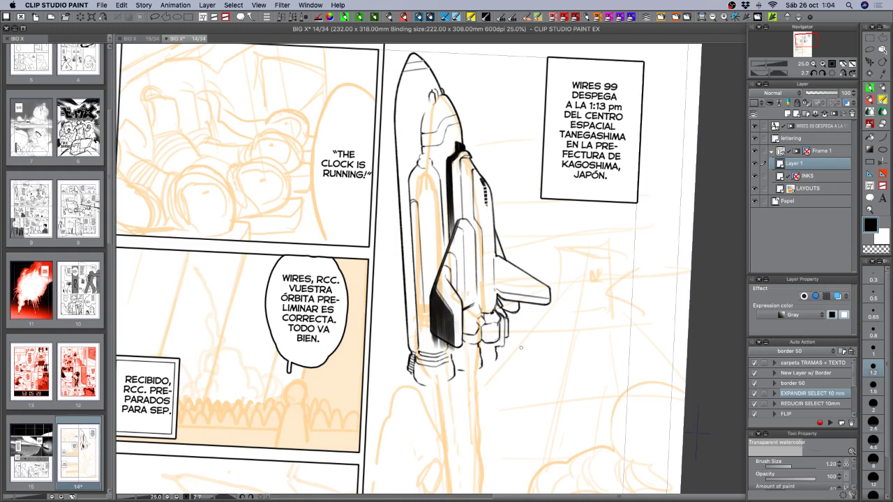
# - On the INKS layer, redraw the outline at the shuttle's nose with the inking pen and clean it up at size 1.2
pyautogui.press('r')
pyautogui.moveTo(509, 373); pyautogui.dragTo(442, 353)
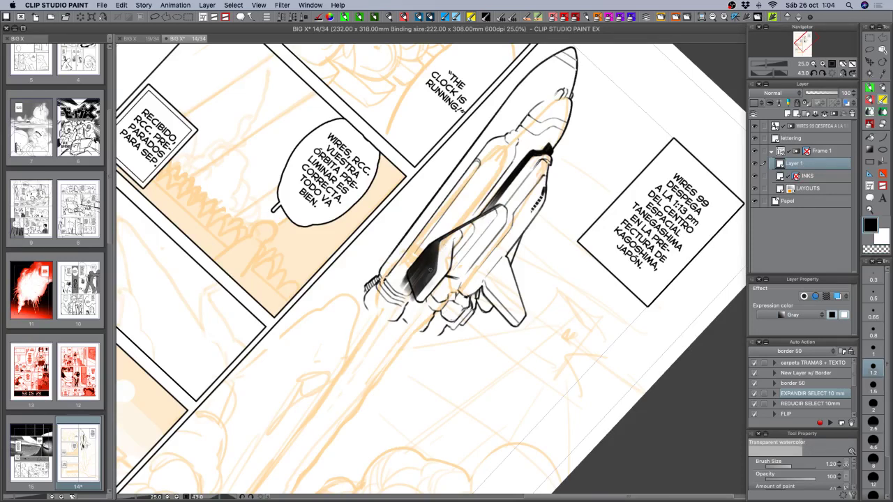
pyautogui.press('r')
pyautogui.moveTo(585, 287); pyautogui.dragTo(467, 169)
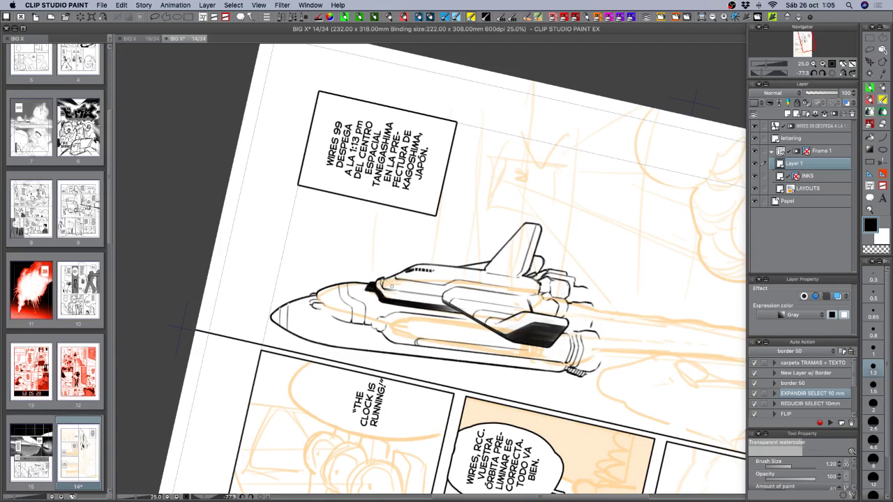
pyautogui.click(814, 177)
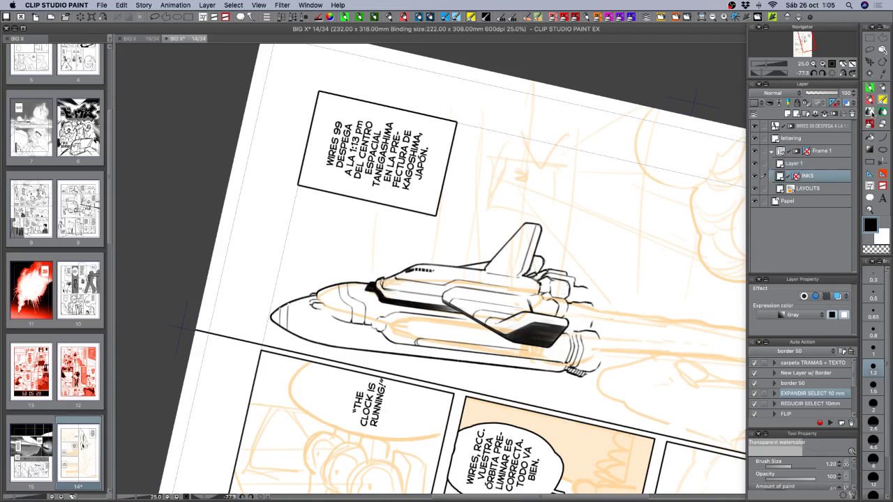
pyautogui.moveTo(378, 280); pyautogui.dragTo(389, 277)
pyautogui.press('c')
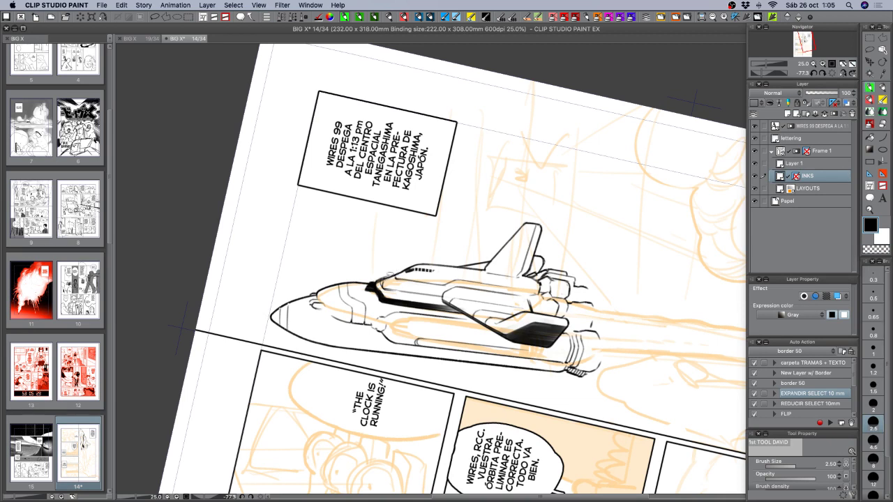
pyautogui.click(873, 367)
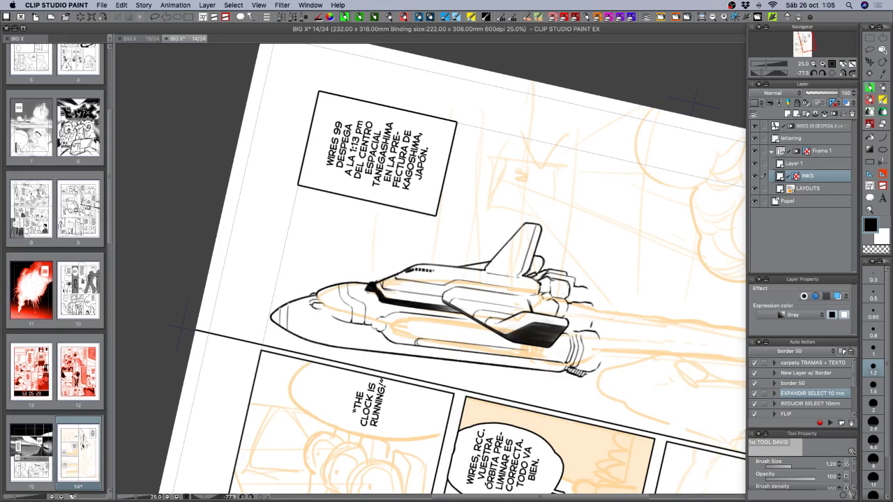
pyautogui.press('c')
pyautogui.moveTo(379, 279); pyautogui.dragTo(377, 282)
pyautogui.press('c')
pyautogui.press('c')
pyautogui.moveTo(393, 289); pyautogui.dragTo(418, 351)
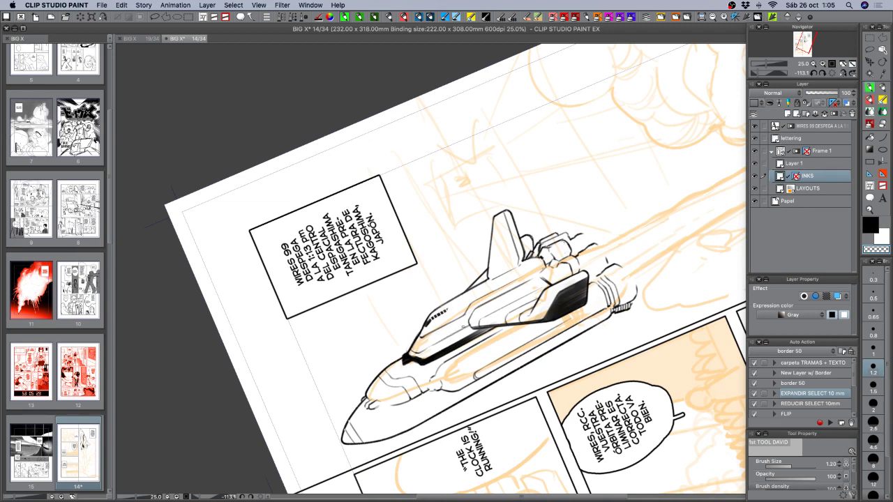
# - Ink a small black hatch mark on the shuttle's forward fuselage with the pen and tidy it with the transparent colour
pyautogui.press('c')
pyautogui.press('c')
pyautogui.press('c')
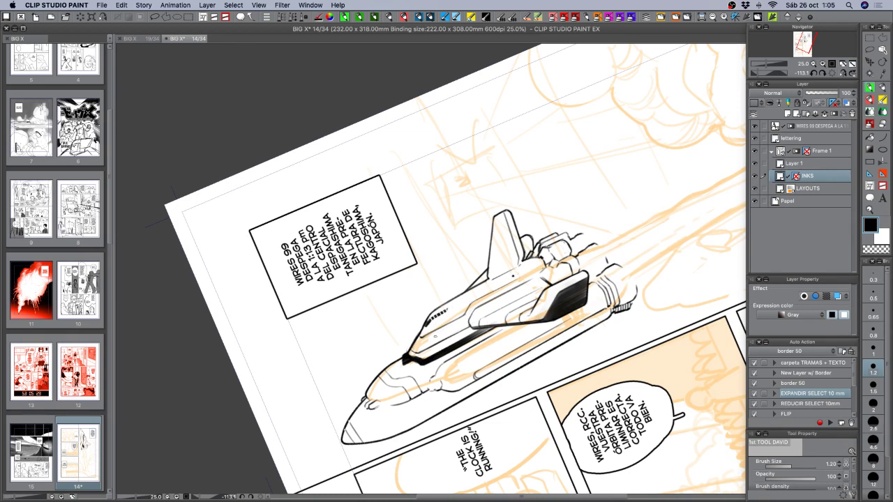
pyautogui.press('super+z')
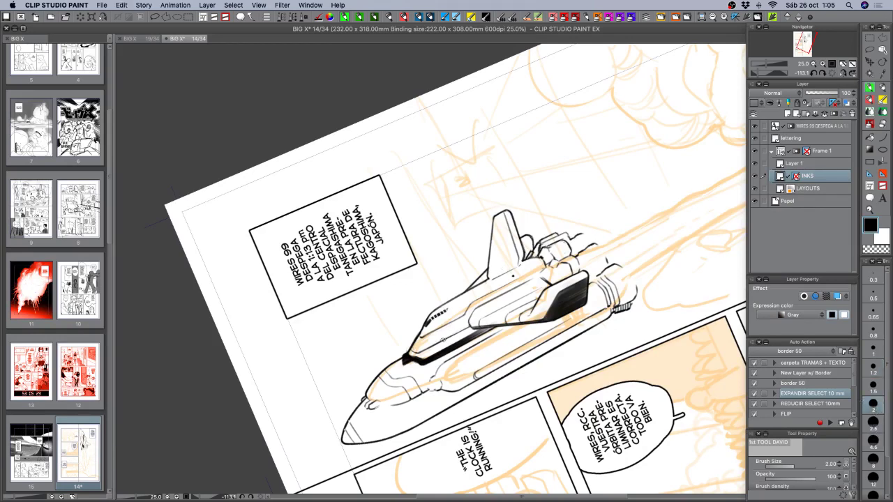
pyautogui.moveTo(437, 342)
pyautogui.mouseDown()
pyautogui.moveTo(453, 335)
pyautogui.moveTo(442, 343)
pyautogui.mouseUp()
pyautogui.press('super+z')
pyautogui.press('c')
pyautogui.press('c')
pyautogui.press('c')
pyautogui.moveTo(451, 332); pyautogui.dragTo(454, 336)
pyautogui.press('[')
pyautogui.press('[')
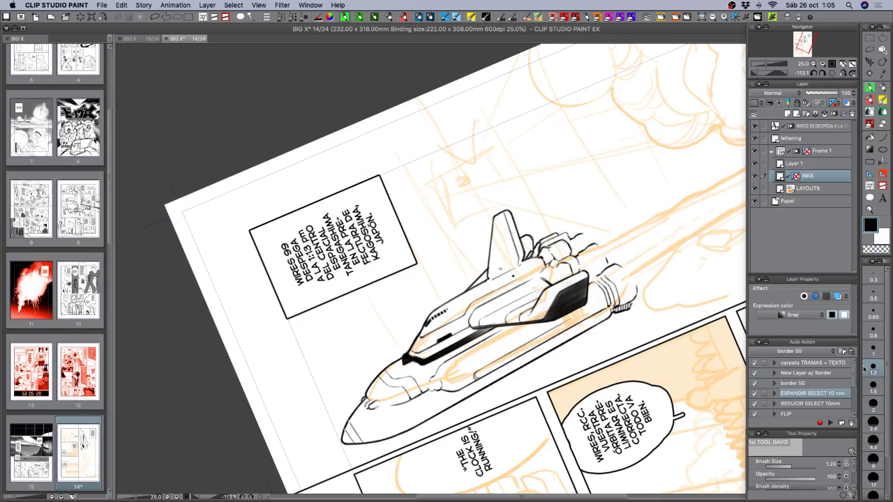
pyautogui.press('c')
# - Thin the lines of the shuttle's tail fin with the Correct line width tool set to Narrow 0.15, and save the page
pyautogui.press('r')
pyautogui.moveTo(544, 339)
pyautogui.mouseDown()
pyautogui.moveTo(348, 342)
pyautogui.moveTo(334, 330)
pyautogui.mouseUp()
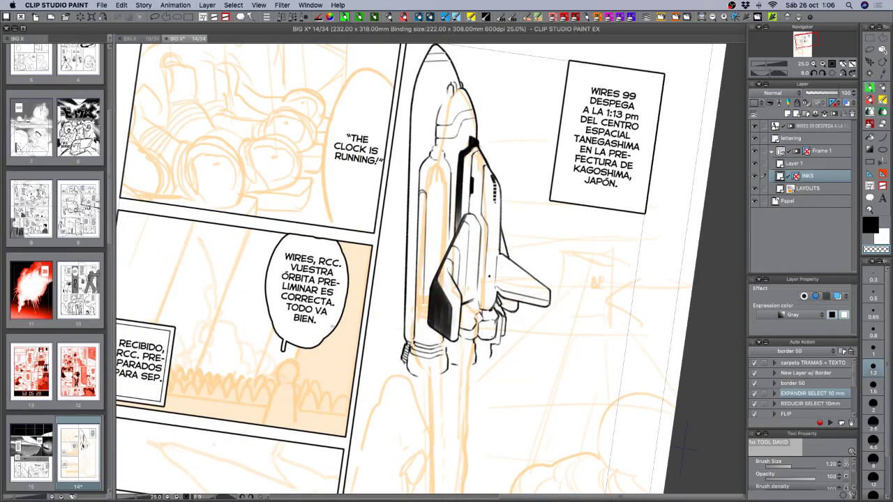
pyautogui.press('r')
pyautogui.moveTo(481, 376); pyautogui.dragTo(651, 292)
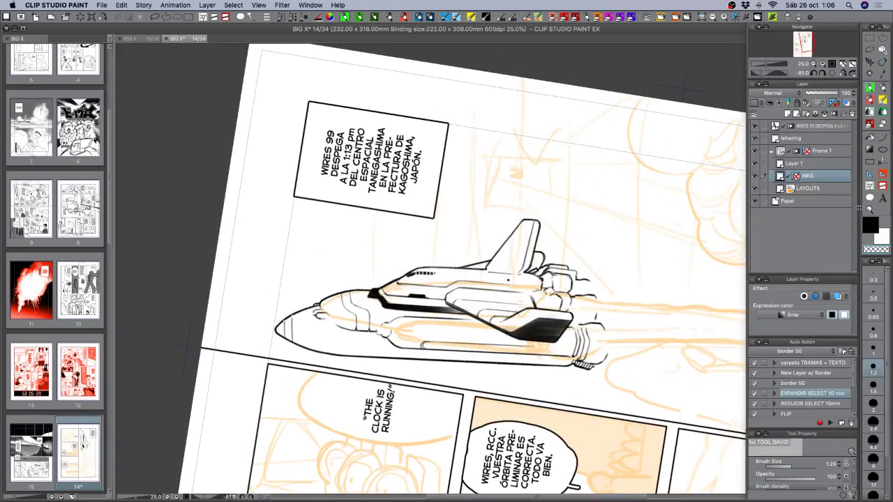
pyautogui.click(882, 162)
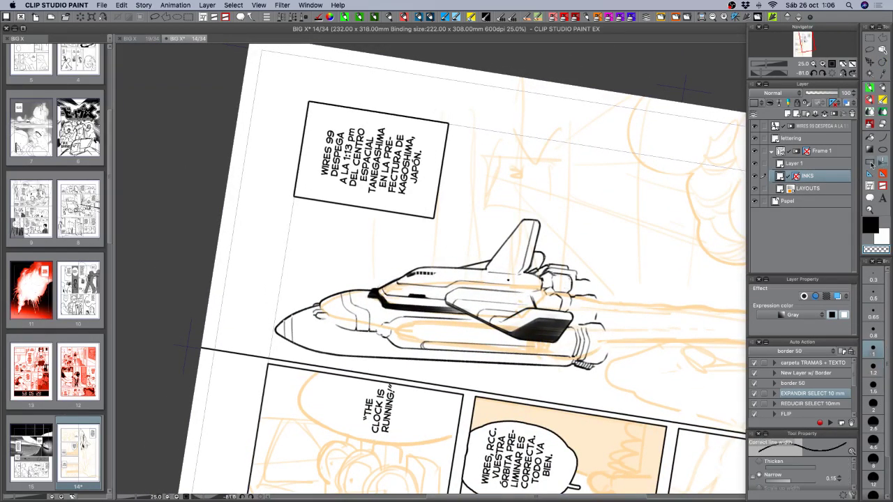
pyautogui.moveTo(531, 224); pyautogui.dragTo(514, 268)
pyautogui.moveTo(651, 292); pyautogui.dragTo(349, 481)
pyautogui.moveTo(302, 491); pyautogui.dragTo(366, 429)
pyautogui.press('super+s')
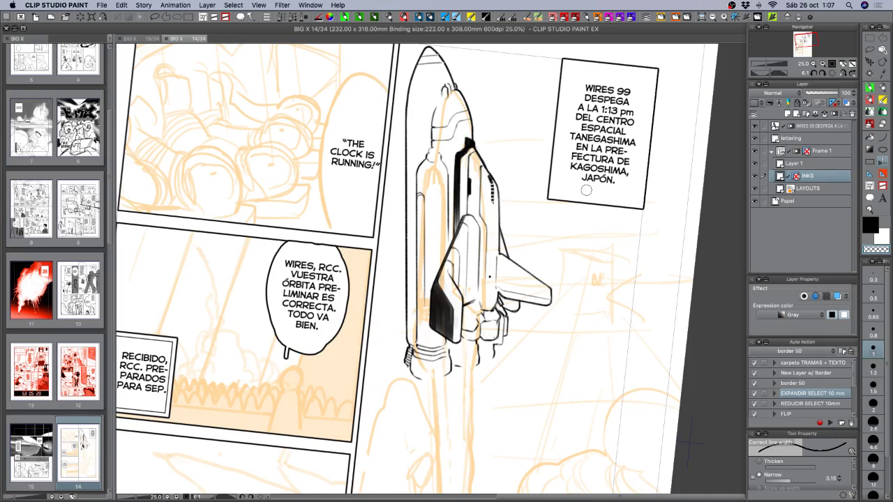
# - Refine the inner lines beside the near wing's black panel with the 1.2 inking pen, alternating black and transparent colour
pyautogui.click(870, 89)
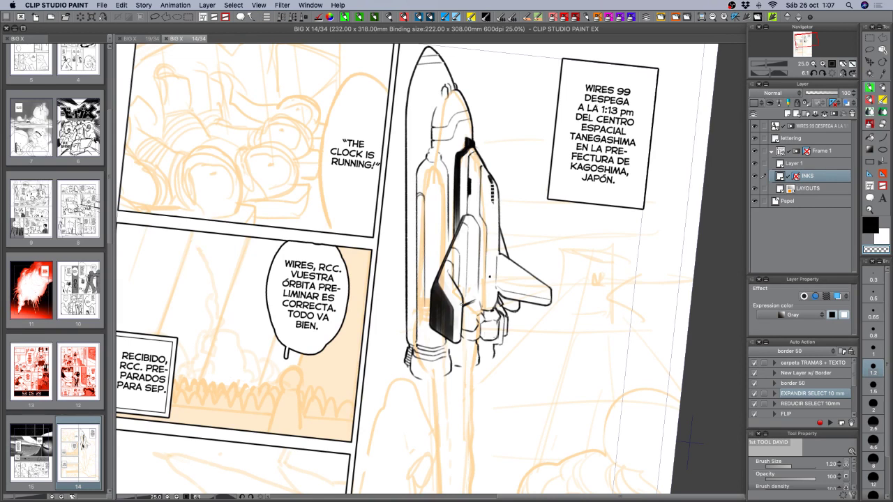
pyautogui.moveTo(461, 304); pyautogui.dragTo(459, 326)
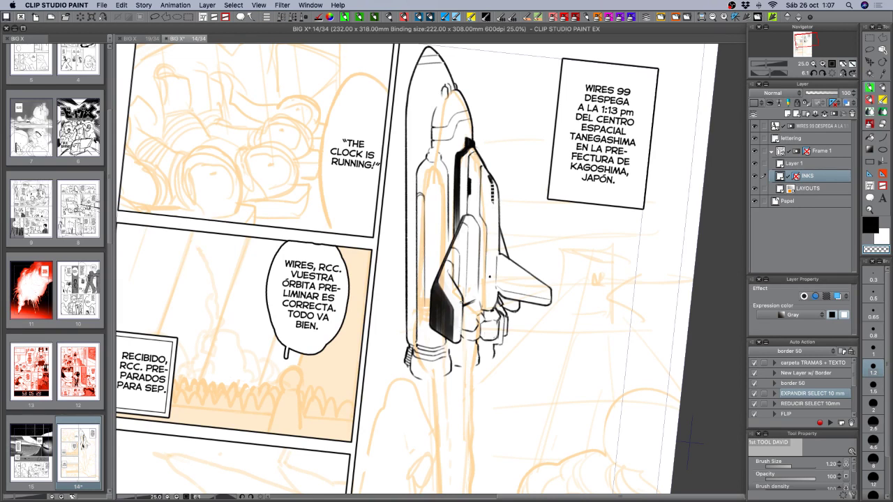
pyautogui.press('c')
pyautogui.moveTo(462, 307); pyautogui.dragTo(462, 340)
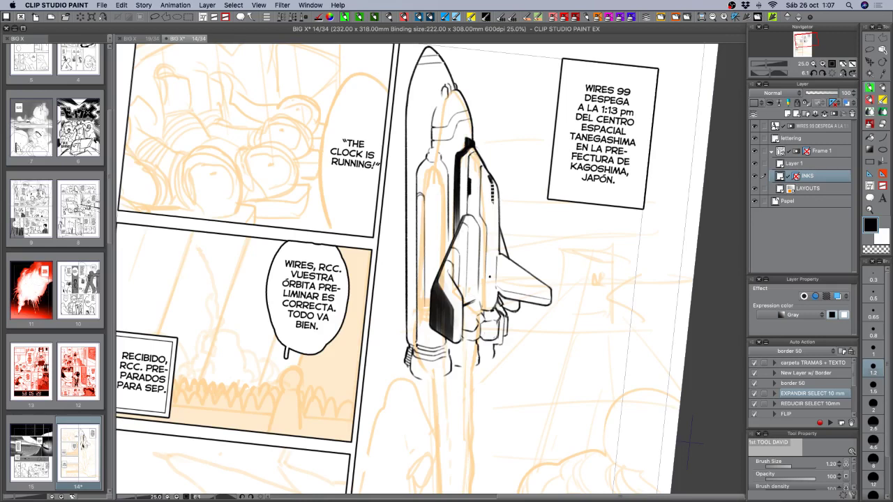
pyautogui.press('x')
pyautogui.press('x')
pyautogui.press('c')
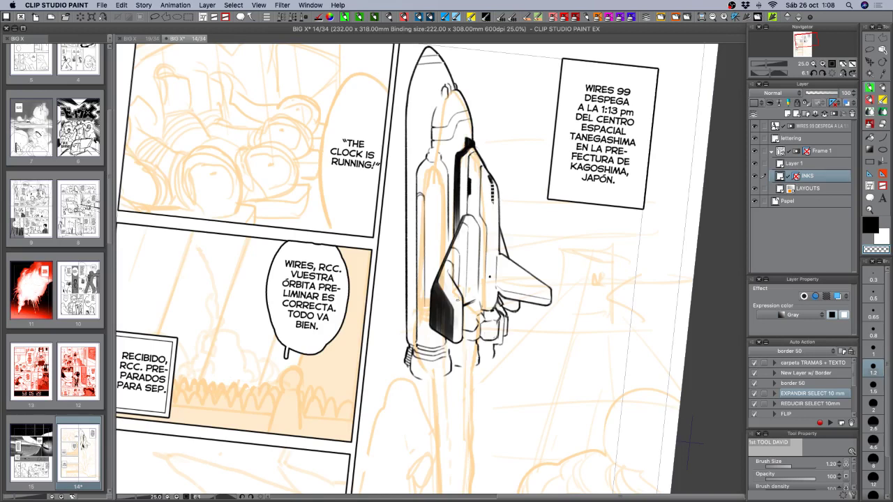
pyautogui.press('c')
pyautogui.moveTo(457, 303); pyautogui.dragTo(458, 339)
# - Ink curved ring lines around the shuttle's engine nozzle, alternating black and transparent colour to clean up the strokes
pyautogui.press('r')
pyautogui.moveTo(604, 344); pyautogui.dragTo(573, 191)
pyautogui.moveTo(608, 293)
pyautogui.mouseDown()
pyautogui.moveTo(606, 235)
pyautogui.moveTo(608, 285)
pyautogui.mouseUp()
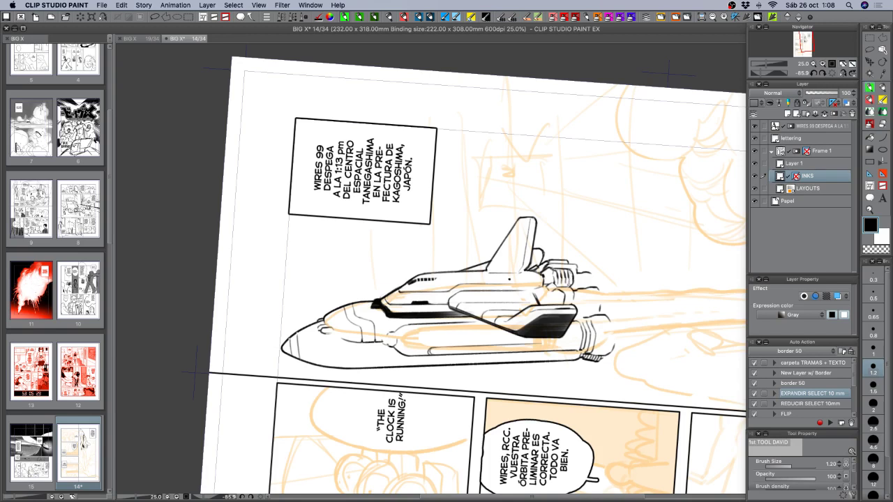
pyautogui.press('c')
pyautogui.press('c')
pyautogui.press('c')
pyautogui.press('c')
pyautogui.press('c')
pyautogui.press('c')
pyautogui.press('c')
pyautogui.press('c')
pyautogui.press('c')
pyautogui.press('c')
pyautogui.press('c')
pyautogui.press('c')
pyautogui.press('c')
pyautogui.press('c')
pyautogui.press('c')
pyautogui.moveTo(574, 271); pyautogui.dragTo(574, 286)
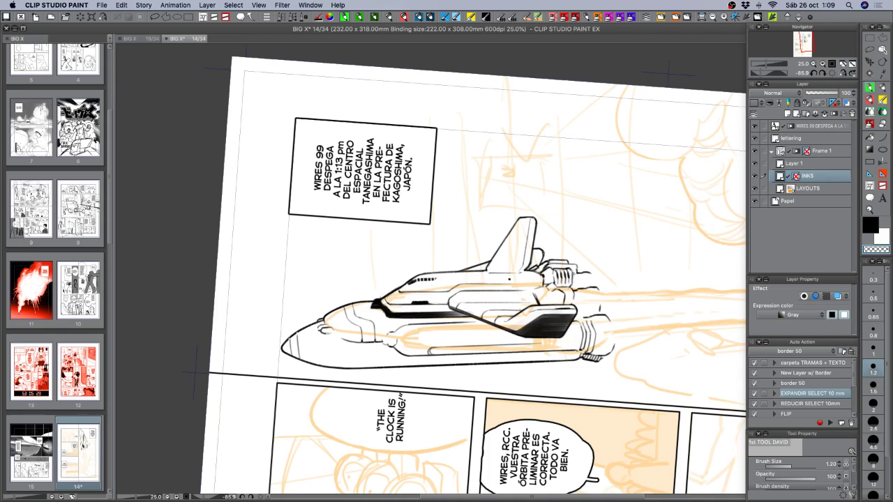
pyautogui.press('c')
pyautogui.moveTo(573, 274); pyautogui.dragTo(573, 288)
# - Ink curved rings on the remaining nozzles below the near wing and on the booster, and save the page
pyautogui.moveTo(600, 261); pyautogui.dragTo(595, 300)
pyautogui.press('c')
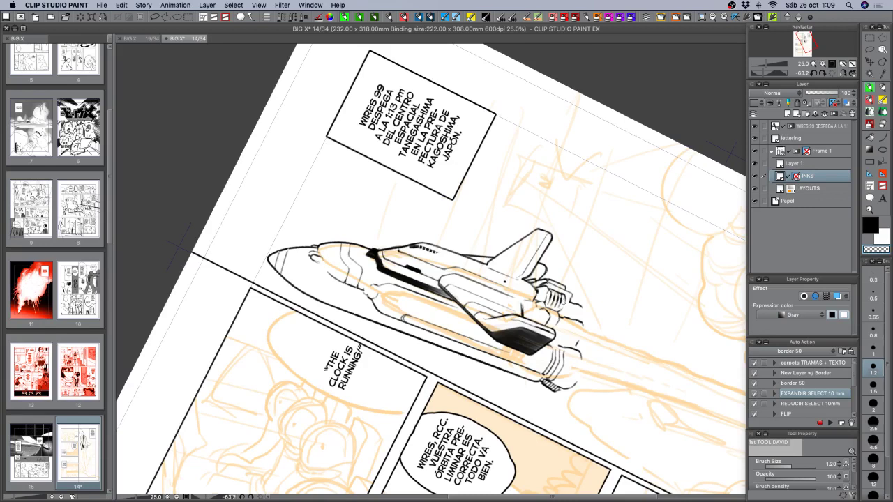
pyautogui.press('c')
pyautogui.moveTo(556, 312); pyautogui.dragTo(552, 326)
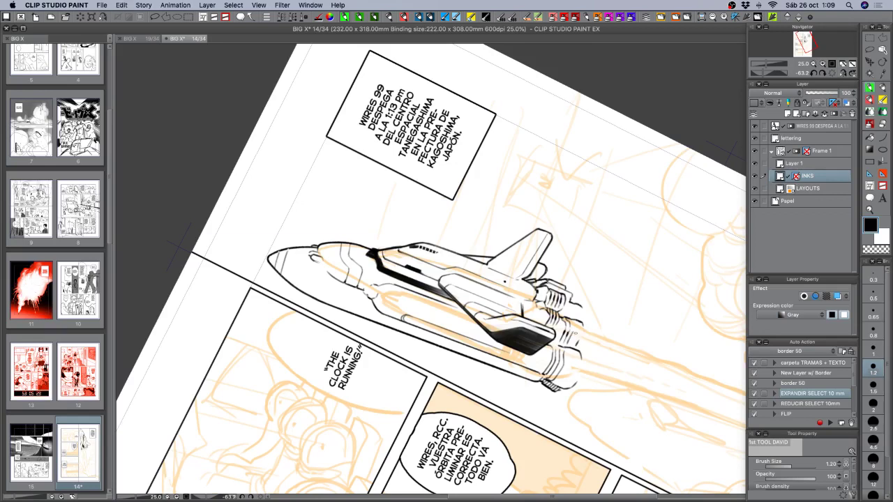
pyautogui.press('c')
pyautogui.press('c')
pyautogui.moveTo(575, 338)
pyautogui.mouseDown()
pyautogui.moveTo(582, 376)
pyautogui.moveTo(523, 388)
pyautogui.moveTo(544, 356)
pyautogui.mouseUp()
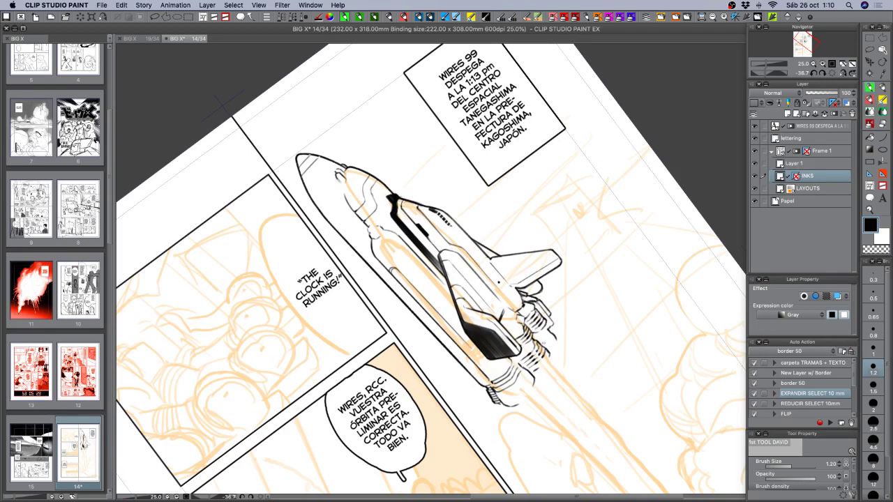
pyautogui.moveTo(598, 410); pyautogui.dragTo(488, 459)
pyautogui.press('super+s')
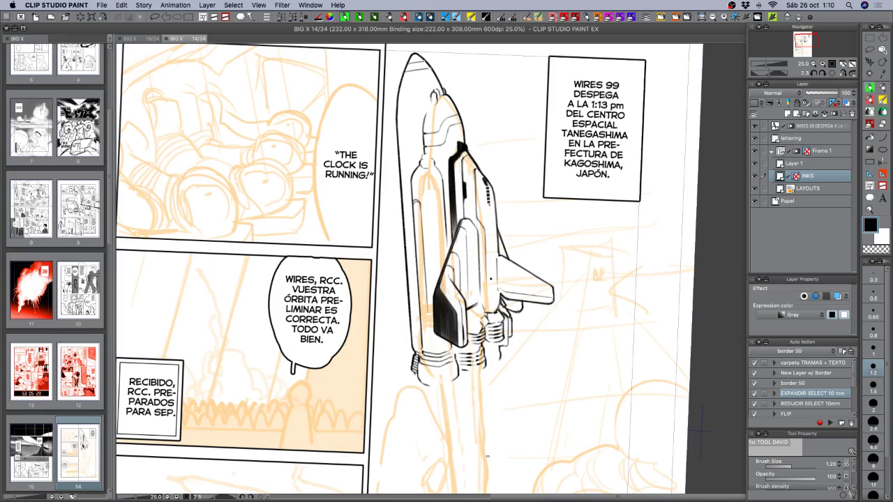
# - Ink more ring lines and end strokes in black on the engine nozzles below the near wing with the 1.2 pen
pyautogui.hotkey('shift', 'space')
pyautogui.moveTo(591, 318); pyautogui.dragTo(497, 91)
pyautogui.moveTo(497, 92); pyautogui.dragTo(572, 197)
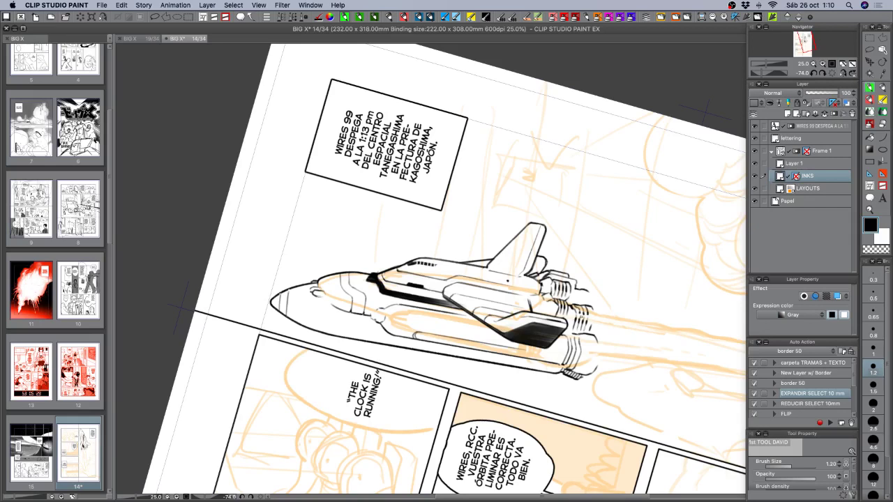
pyautogui.press('c')
pyautogui.press('c')
pyautogui.moveTo(583, 340)
pyautogui.mouseDown()
pyautogui.moveTo(616, 348)
pyautogui.moveTo(590, 395)
pyautogui.mouseUp()
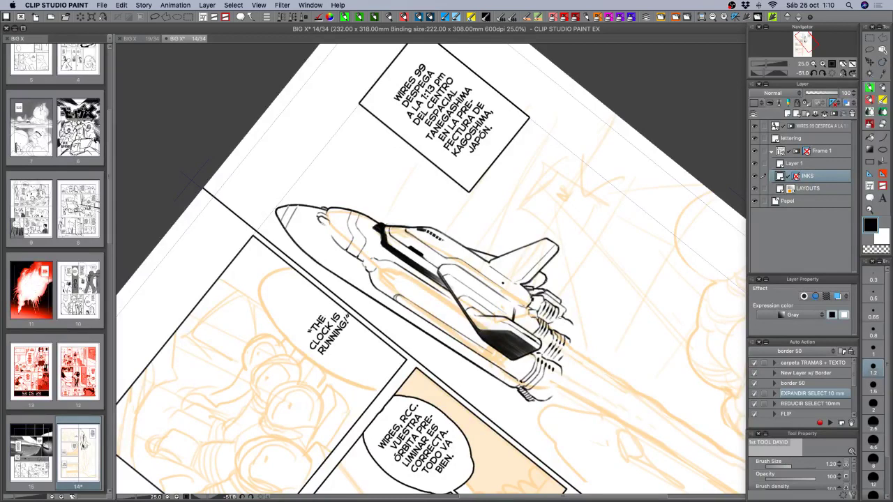
pyautogui.moveTo(556, 329); pyautogui.dragTo(557, 322)
pyautogui.press('c')
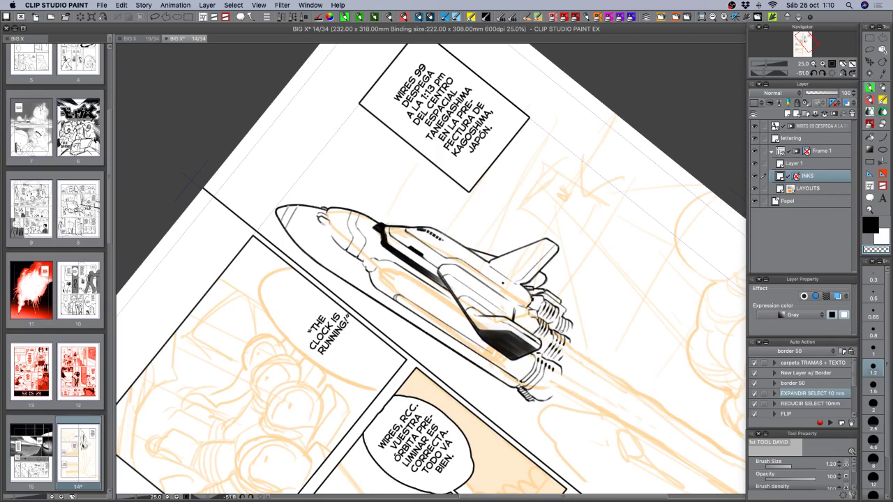
# - Trim the excess ring strokes on the shuttle's engine nozzles with transparent colour
pyautogui.press('r')
pyautogui.moveTo(642, 338); pyautogui.dragTo(617, 297)
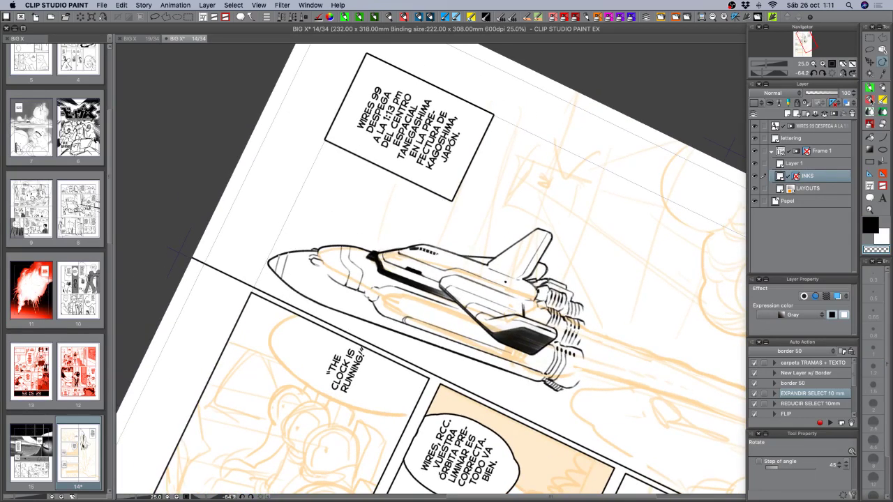
pyautogui.press('p')
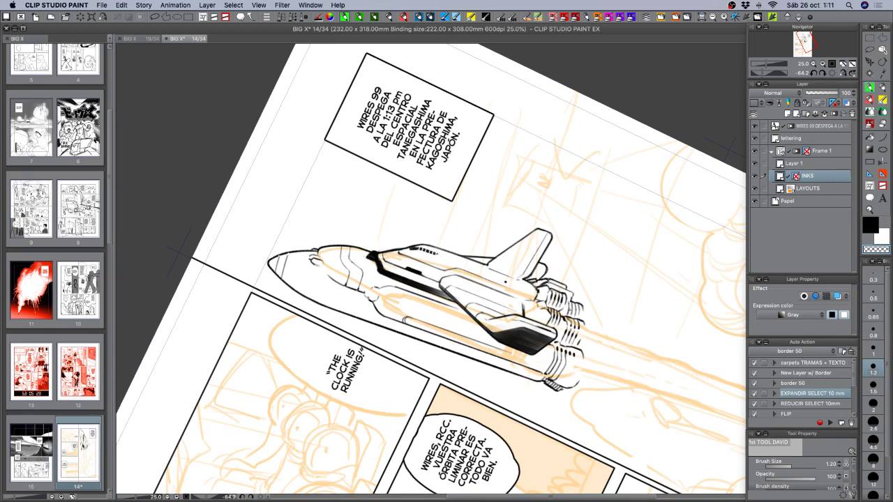
pyautogui.press('c')
pyautogui.press('c')
pyautogui.moveTo(574, 311); pyautogui.dragTo(579, 315)
pyautogui.press('c')
pyautogui.hotkey('shift', 'space')
pyautogui.moveTo(584, 362)
pyautogui.mouseDown()
pyautogui.moveTo(456, 452)
pyautogui.moveTo(413, 453)
pyautogui.mouseUp()
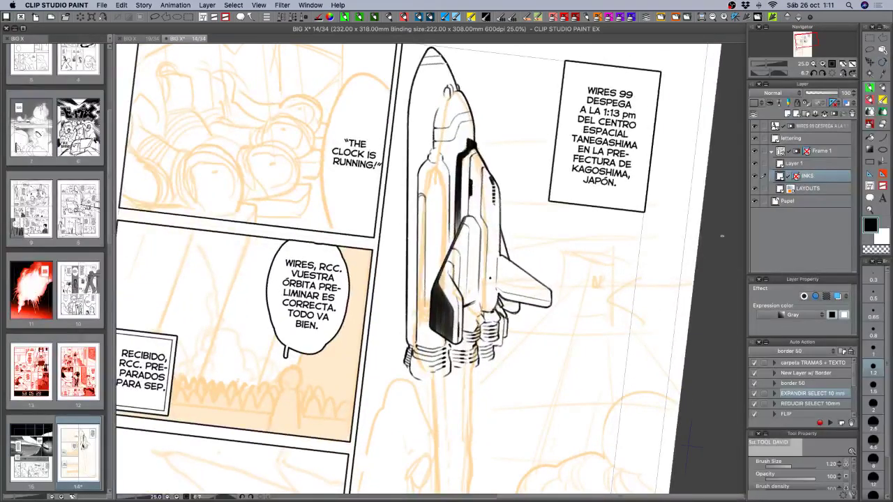
# - Examine the whole page while hiding and showing the LAYOUTS layer and Layer 1
pyautogui.click(813, 64)
pyautogui.press('space')
pyautogui.moveTo(557, 365); pyautogui.dragTo(562, 326)
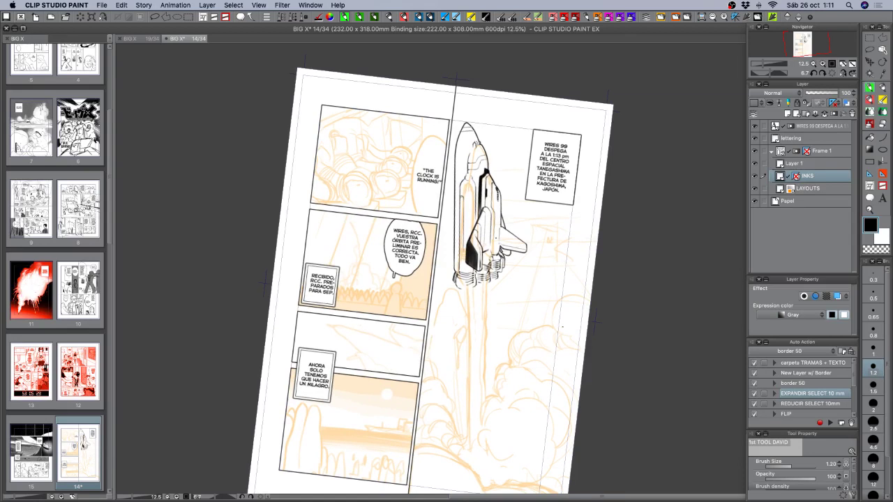
pyautogui.click(754, 189)
pyautogui.click(754, 189)
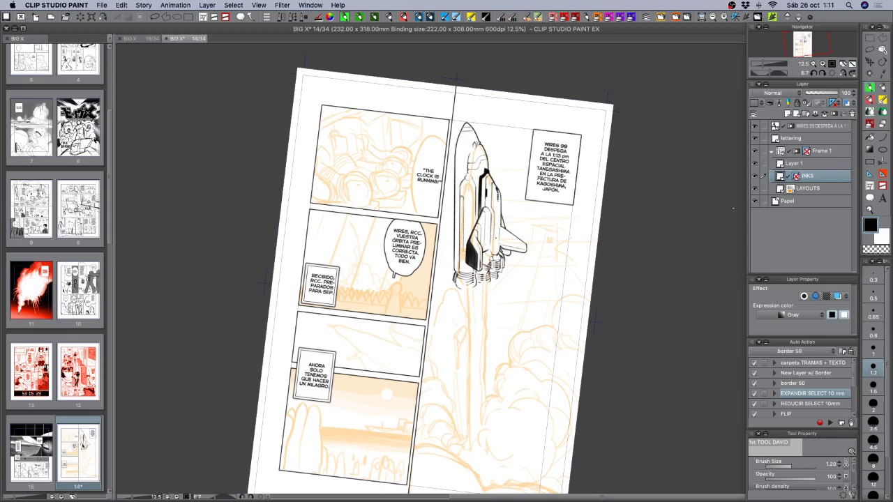
pyautogui.click(754, 164)
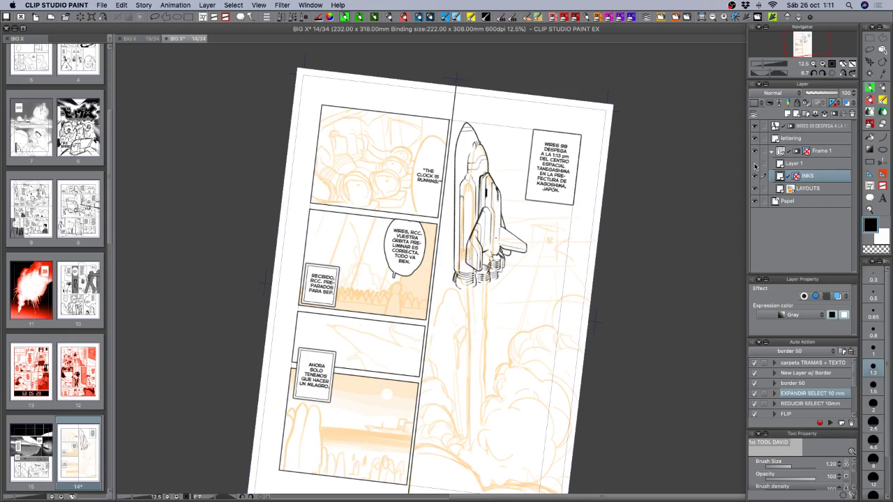
pyautogui.click(754, 163)
pyautogui.click(805, 165)
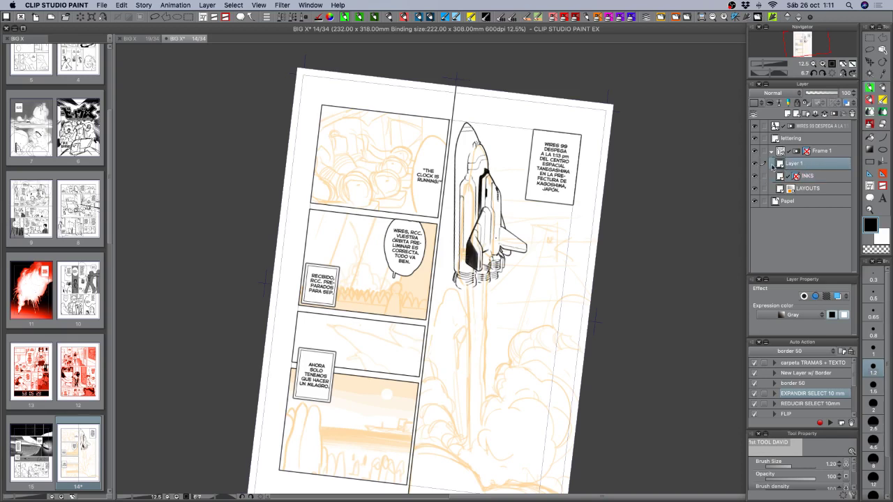
pyautogui.click(754, 165)
pyautogui.click(754, 164)
# - Turn on the INKS layer's ruler and try a size 1 transparent stroke through the near wing's black panel on Layer 1
pyautogui.click(822, 64)
pyautogui.click(822, 64)
pyautogui.moveTo(524, 213); pyautogui.dragTo(534, 316)
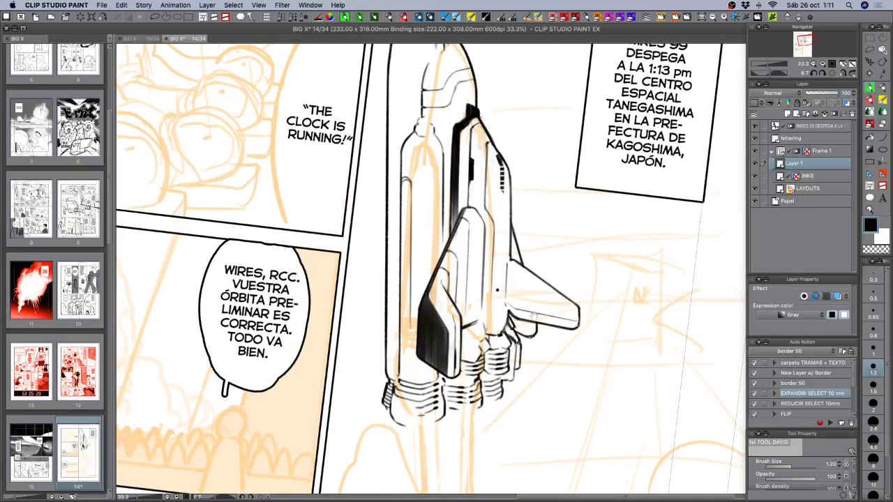
pyautogui.click(795, 178)
pyautogui.click(802, 165)
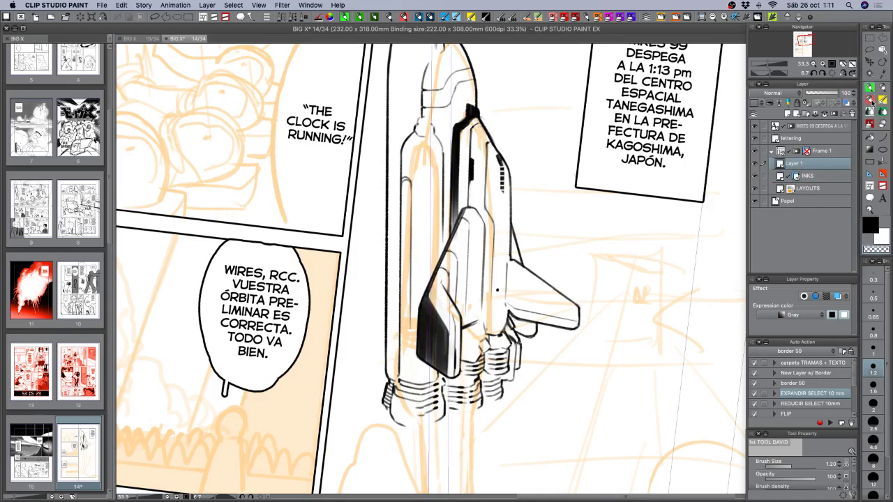
pyautogui.click(867, 355)
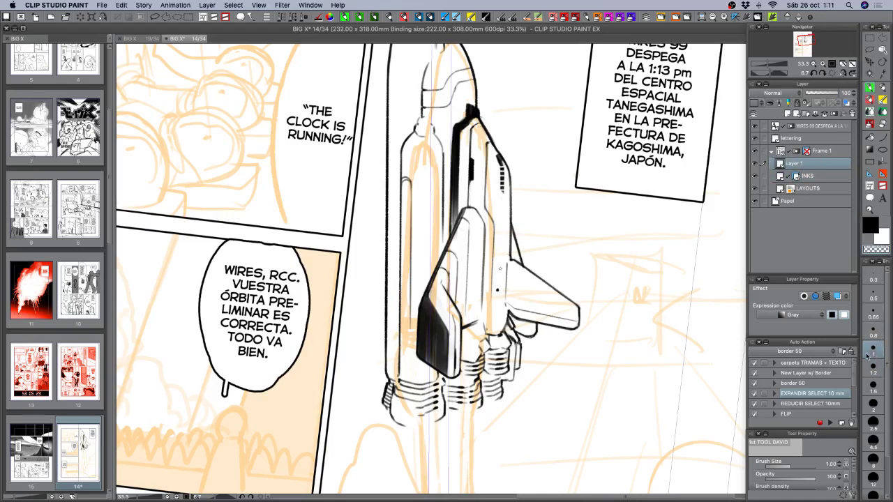
pyautogui.moveTo(438, 309); pyautogui.dragTo(441, 371)
pyautogui.press('super+z')
# - Cut thin straight lines through the near wing's black panel with the 0.65 pen in transparent colour, and merge Layer 1 into INKS
pyautogui.click(872, 318)
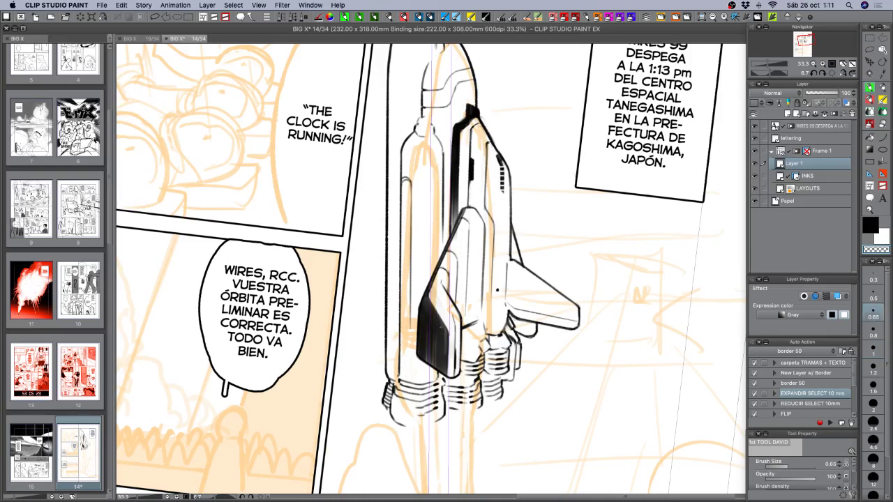
pyautogui.moveTo(441, 333); pyautogui.dragTo(442, 373)
pyautogui.moveTo(432, 331); pyautogui.dragTo(432, 365)
pyautogui.moveTo(422, 323); pyautogui.dragTo(423, 360)
pyautogui.hotkey('ctrl', 'z')
pyautogui.moveTo(422, 325); pyautogui.dragTo(423, 360)
pyautogui.hotkey('ctrl', 'z')
pyautogui.hotkey('ctrl', 'z')
pyautogui.hotkey('ctrl', 'z')
pyautogui.moveTo(423, 321); pyautogui.dragTo(424, 359)
pyautogui.hotkey('ctrl', 'z')
pyautogui.moveTo(426, 315); pyautogui.dragTo(426, 362)
pyautogui.press('super+e')
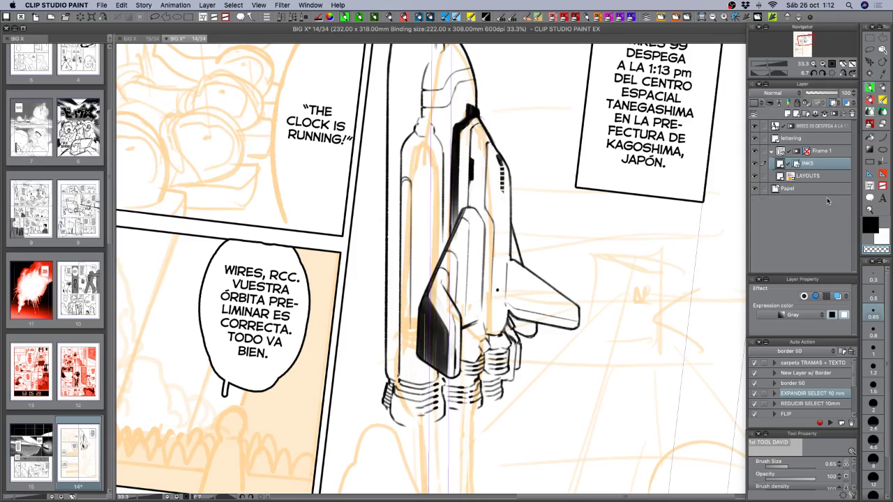
# - Trim the outer edge of the near wing's black panel along the ruler with the size 1 pen in transparent colour
pyautogui.click(870, 353)
pyautogui.moveTo(415, 328)
pyautogui.mouseDown()
pyautogui.moveTo(416, 357)
pyautogui.moveTo(416, 304)
pyautogui.mouseUp()
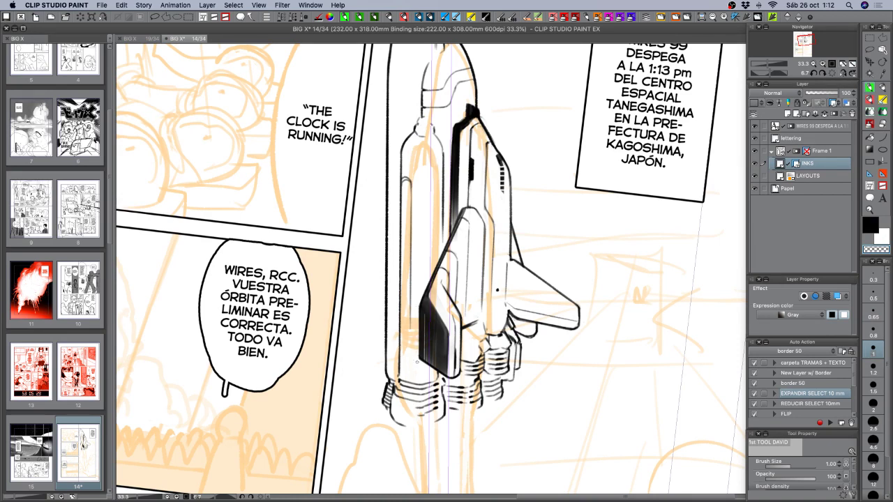
pyautogui.press('c')
pyautogui.press('c')
pyautogui.press('c')
pyautogui.press('c')
# - Clean up the near wing tip's inner edge along the ruler and redraw it with a straight black line
pyautogui.moveTo(448, 350); pyautogui.dragTo(449, 368)
pyautogui.moveTo(461, 324); pyautogui.dragTo(461, 356)
pyautogui.press('super+z')
pyautogui.moveTo(461, 329); pyautogui.dragTo(459, 364)
pyautogui.press('super+z')
pyautogui.press('c')
pyautogui.moveTo(460, 331); pyautogui.dragTo(460, 367)
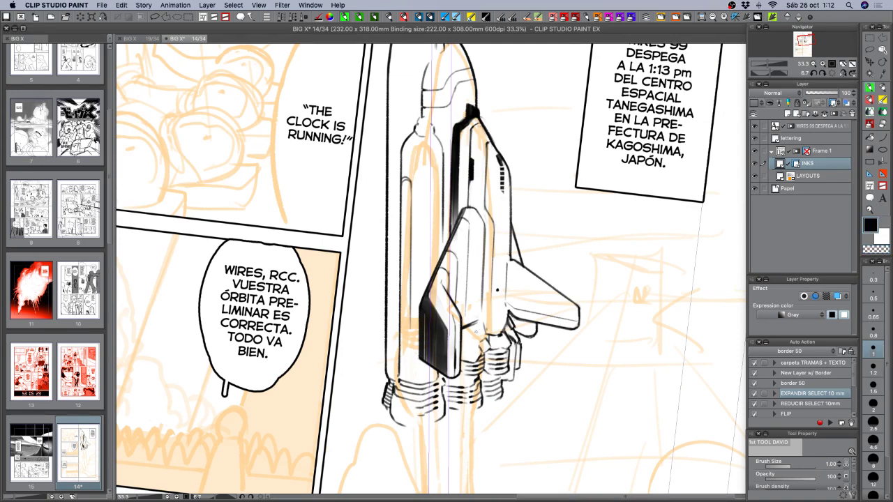
# - Ink the far wing's tip edge, undo the extra stroke at its root, and save the page
pyautogui.moveTo(581, 311); pyautogui.dragTo(578, 325)
pyautogui.moveTo(507, 259); pyautogui.dragTo(507, 270)
pyautogui.press('super+z')
pyautogui.press('super+s')
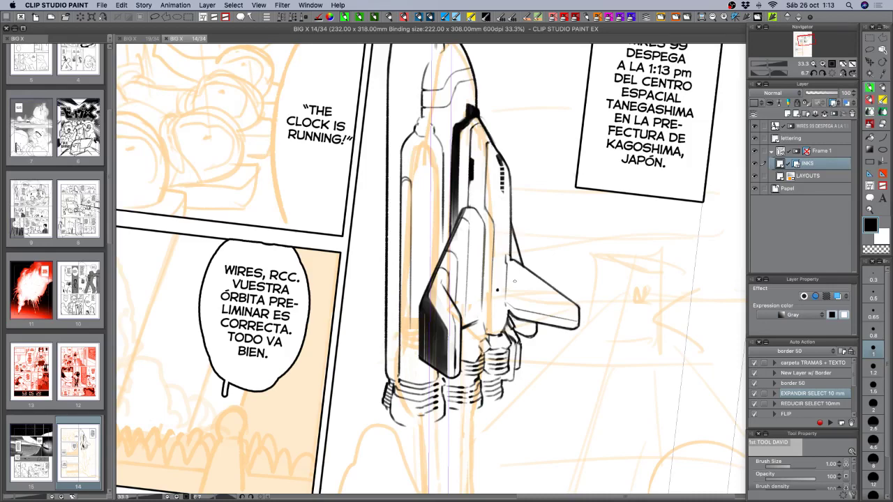
# - Turn off the INKS layer's ruler and refine the shuttle's front edge between the black nose and the windows
pyautogui.moveTo(514, 281); pyautogui.dragTo(546, 369)
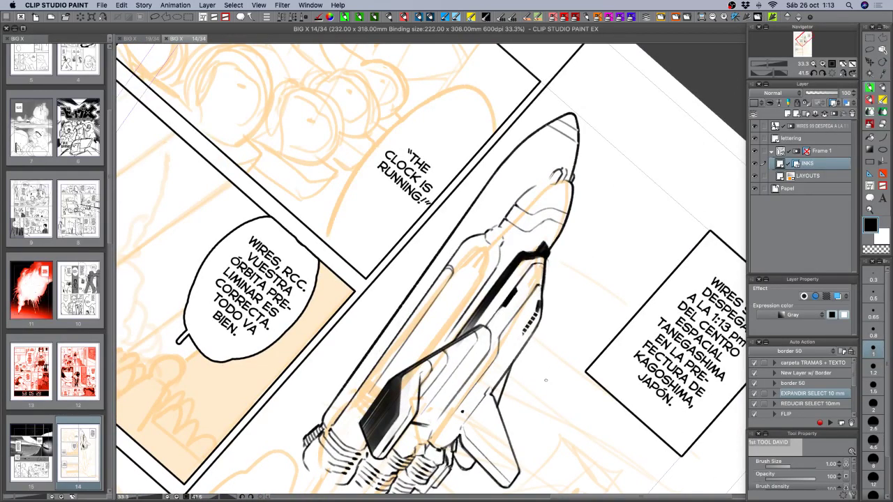
pyautogui.rightClick(799, 166)
pyautogui.click(791, 193)
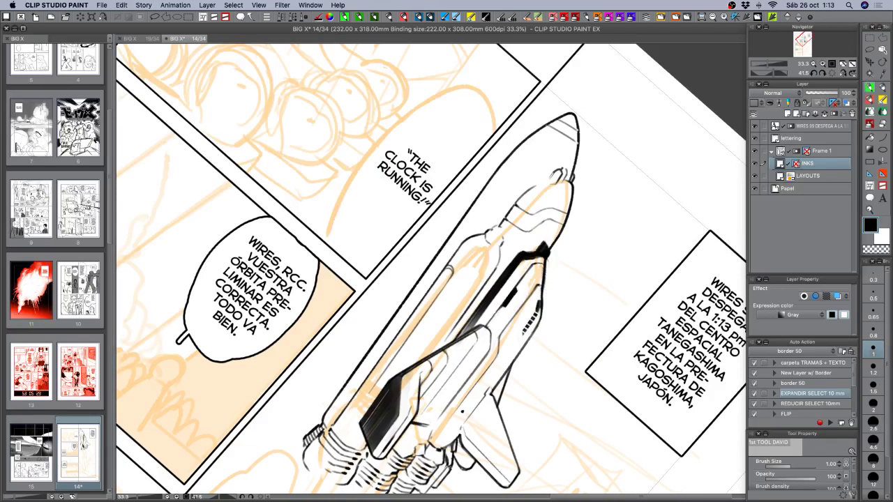
pyautogui.press('c')
pyautogui.press('c')
pyautogui.moveTo(543, 281)
pyautogui.mouseDown()
pyautogui.moveTo(542, 296)
pyautogui.moveTo(544, 284)
pyautogui.mouseUp()
pyautogui.press('c')
pyautogui.moveTo(547, 265); pyautogui.dragTo(544, 293)
# - Retouch the lines around the shuttle's nose, alternating black and transparent colour, and save the page
pyautogui.press('r')
pyautogui.moveTo(583, 251); pyautogui.dragTo(562, 175)
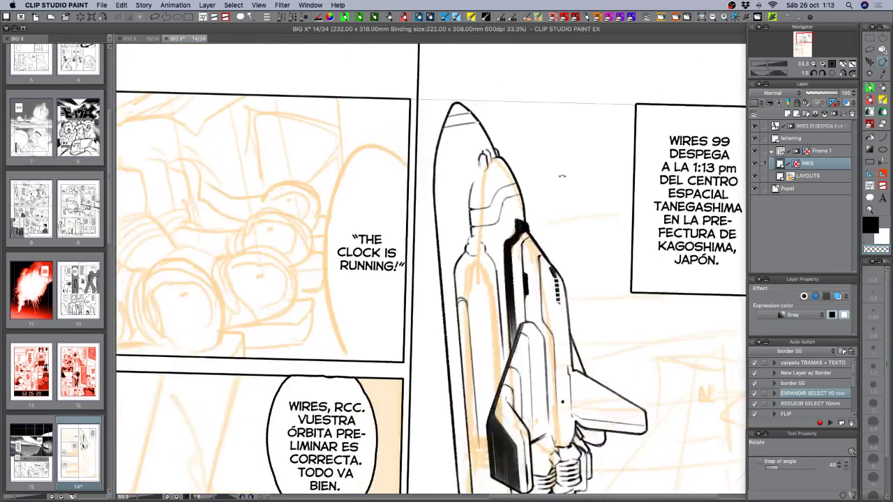
pyautogui.press('c')
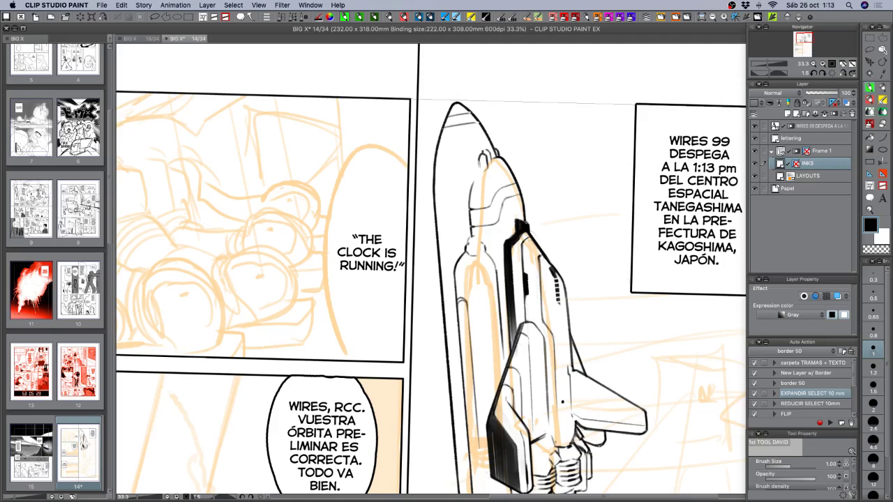
pyautogui.press('c')
pyautogui.hotkey('shift', 'space')
pyautogui.moveTo(534, 223)
pyautogui.mouseDown()
pyautogui.moveTo(477, 217)
pyautogui.moveTo(449, 246)
pyautogui.moveTo(450, 265)
pyautogui.mouseUp()
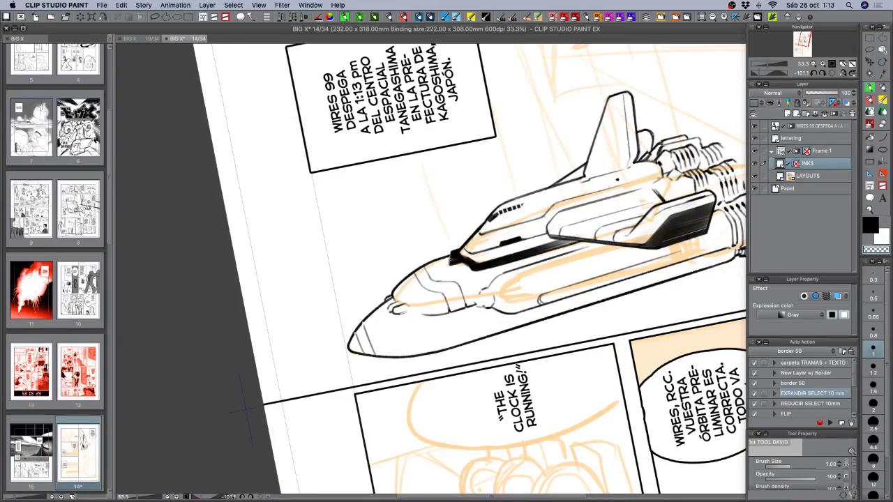
pyautogui.press('c')
pyautogui.press('super+s')
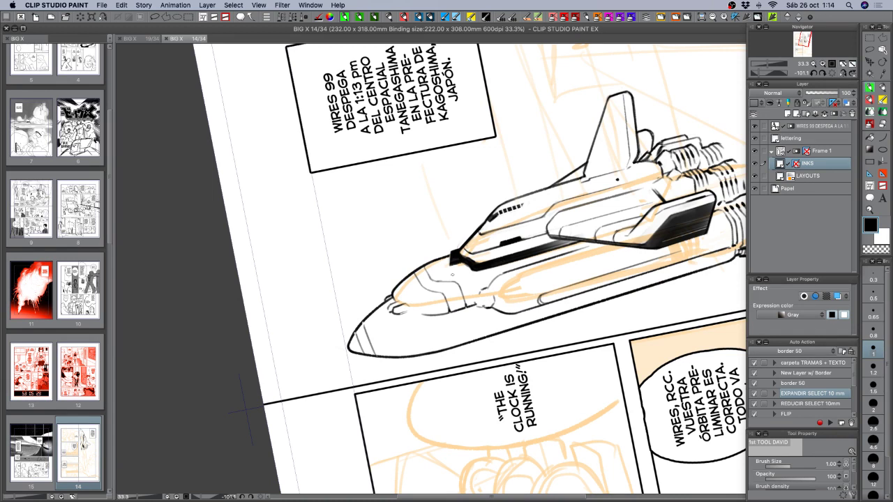
# - Square off the shuttle's black nose tip with short black strokes, undoing the surplus one
pyautogui.moveTo(459, 252); pyautogui.dragTo(465, 258)
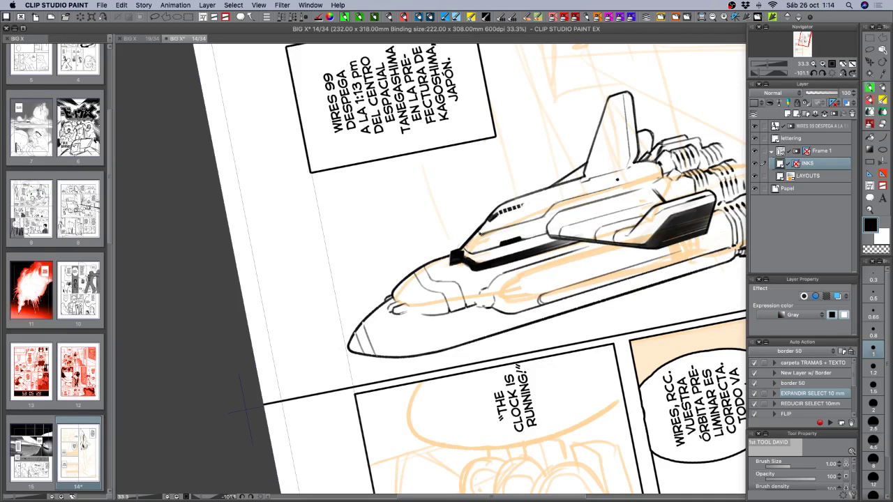
pyautogui.moveTo(466, 251); pyautogui.dragTo(464, 259)
pyautogui.press('super+z')
pyautogui.hotkey('shift', 'space')
pyautogui.moveTo(507, 233)
pyautogui.mouseDown()
pyautogui.moveTo(550, 268)
pyautogui.moveTo(547, 300)
pyautogui.mouseUp()
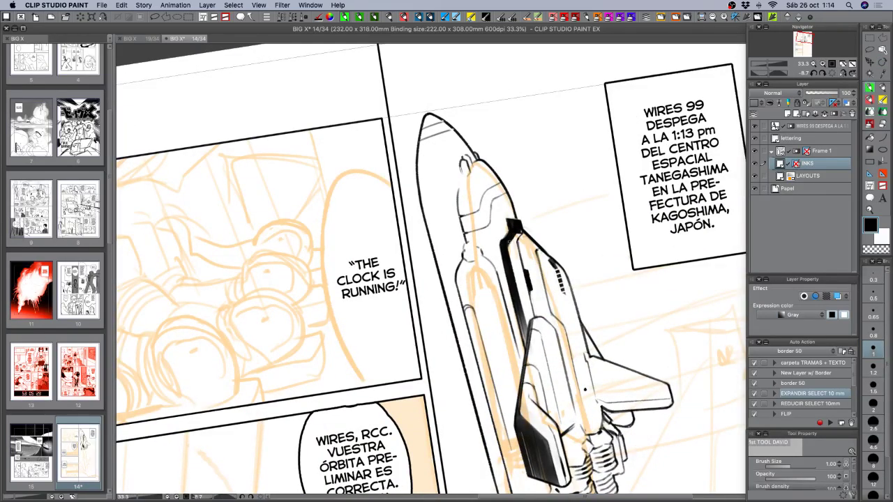
# - Thicken the bend of the black side stripe behind the shuttle's nose with black strokes
pyautogui.press('c')
pyautogui.moveTo(584, 389); pyautogui.dragTo(523, 256)
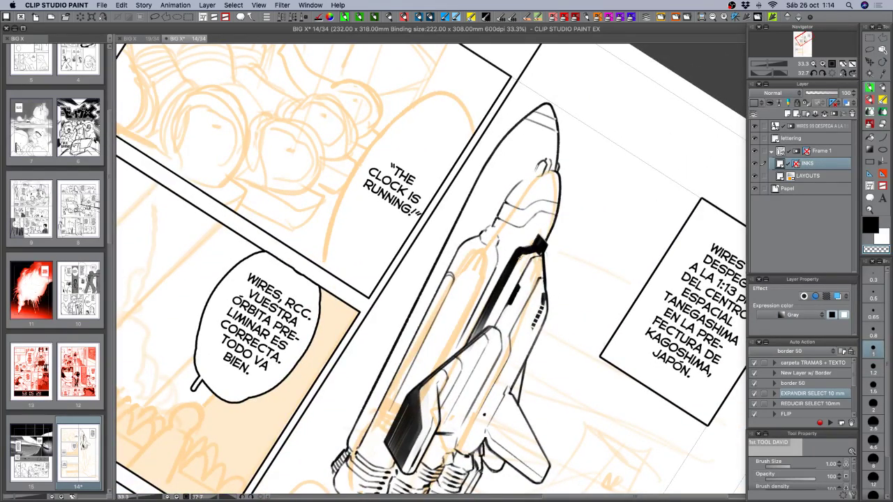
pyautogui.press('c')
pyautogui.moveTo(514, 251); pyautogui.dragTo(503, 272)
# - Trim the corner where the nose meets the black side stripe and re-ink its edge in black
pyautogui.moveTo(602, 277); pyautogui.dragTo(555, 203)
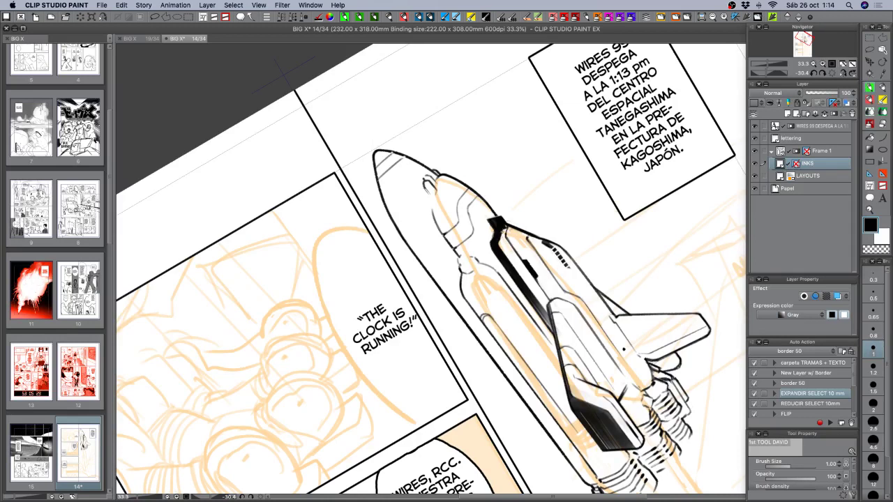
pyautogui.press('c')
pyautogui.moveTo(502, 236); pyautogui.dragTo(498, 242)
pyautogui.press('r')
pyautogui.moveTo(511, 216); pyautogui.dragTo(557, 167)
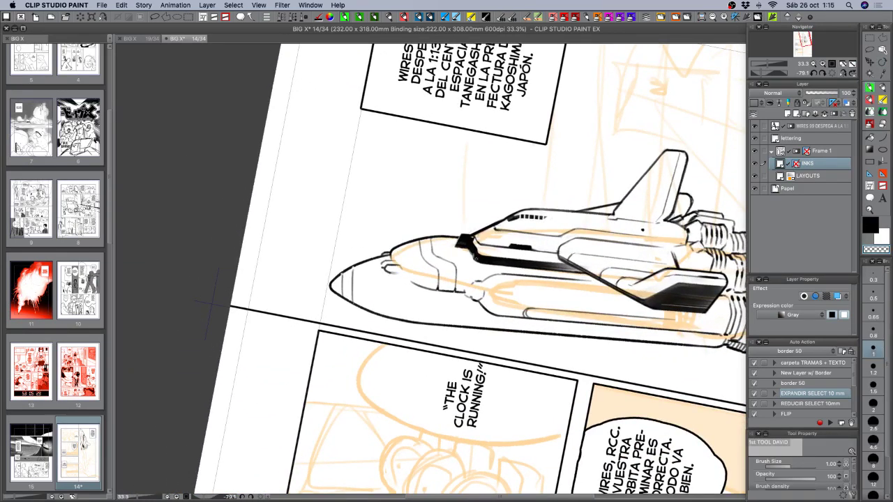
pyautogui.press('c')
pyautogui.moveTo(471, 251); pyautogui.dragTo(476, 261)
pyautogui.press('r')
pyautogui.moveTo(614, 270); pyautogui.dragTo(597, 208)
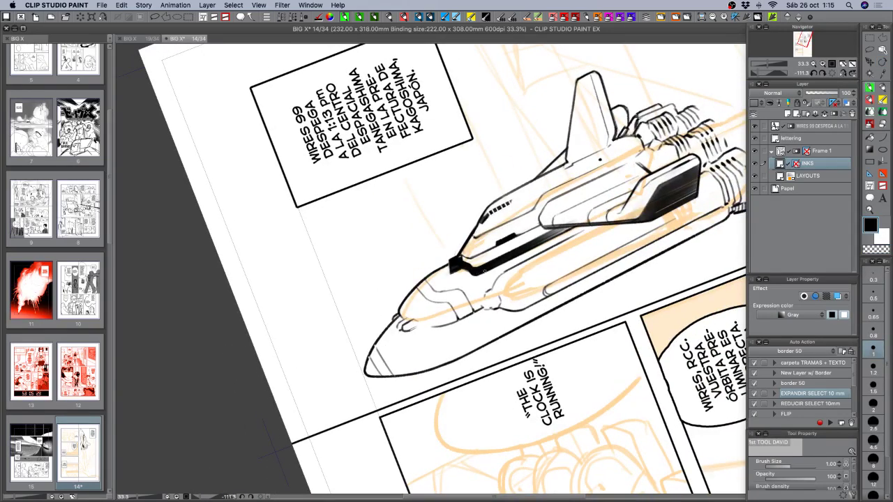
# - Refine the dark edge of the shuttle's front window with the 0.65 pen and undo the last stroke
pyautogui.press('r')
pyautogui.moveTo(277, 452)
pyautogui.mouseDown()
pyautogui.moveTo(293, 391)
pyautogui.moveTo(360, 251)
pyautogui.moveTo(413, 306)
pyautogui.mouseUp()
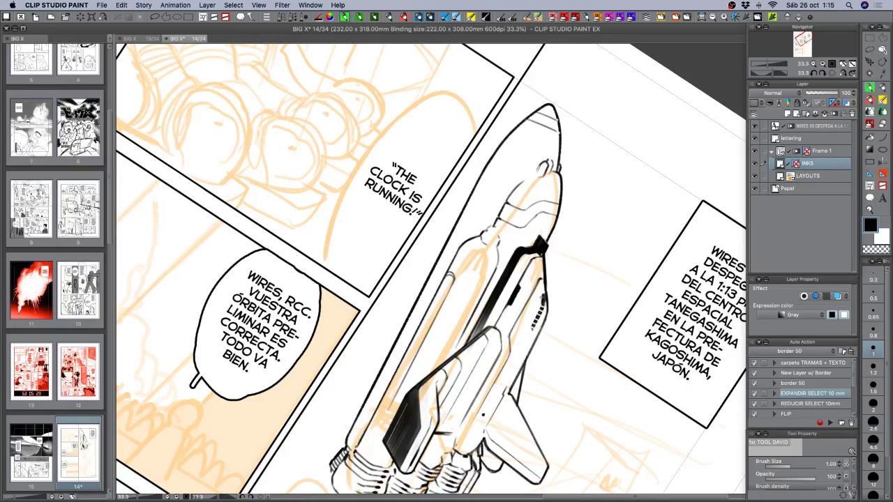
pyautogui.press('c')
pyautogui.click(822, 63)
pyautogui.moveTo(594, 345); pyautogui.dragTo(493, 330)
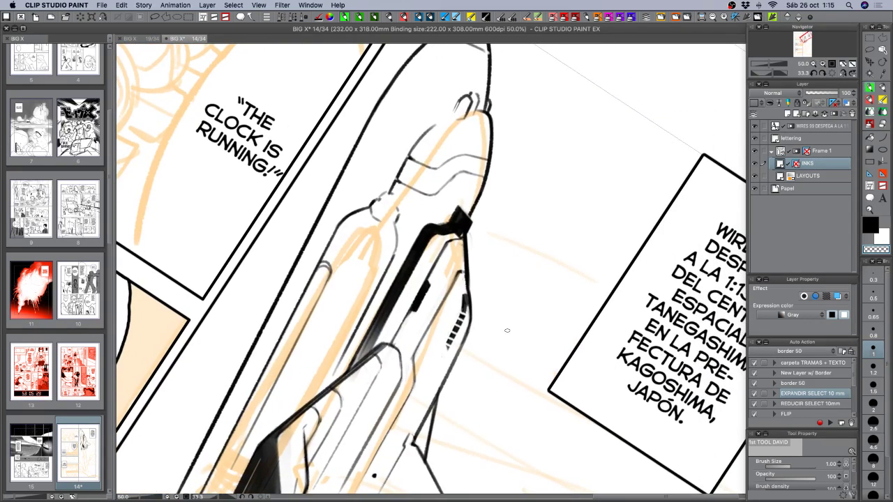
pyautogui.press('c')
pyautogui.click(876, 315)
pyautogui.press('c')
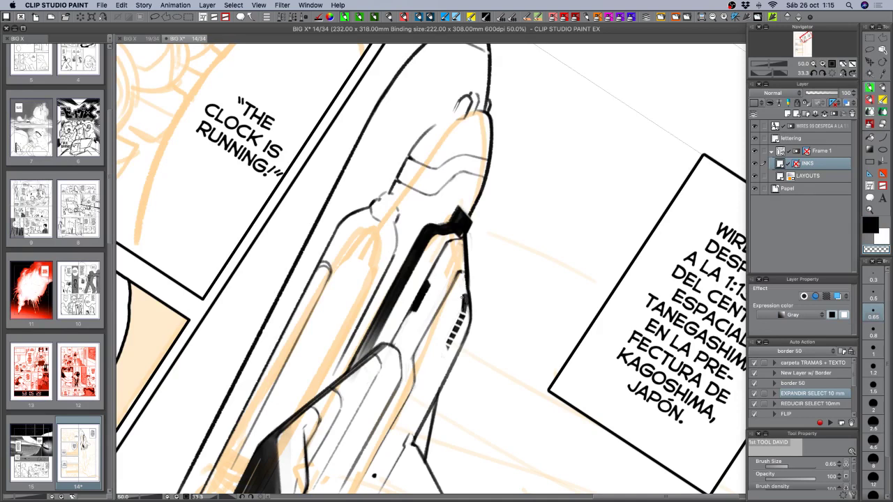
pyautogui.moveTo(467, 302); pyautogui.dragTo(465, 312)
pyautogui.press('c')
pyautogui.press('super+z')
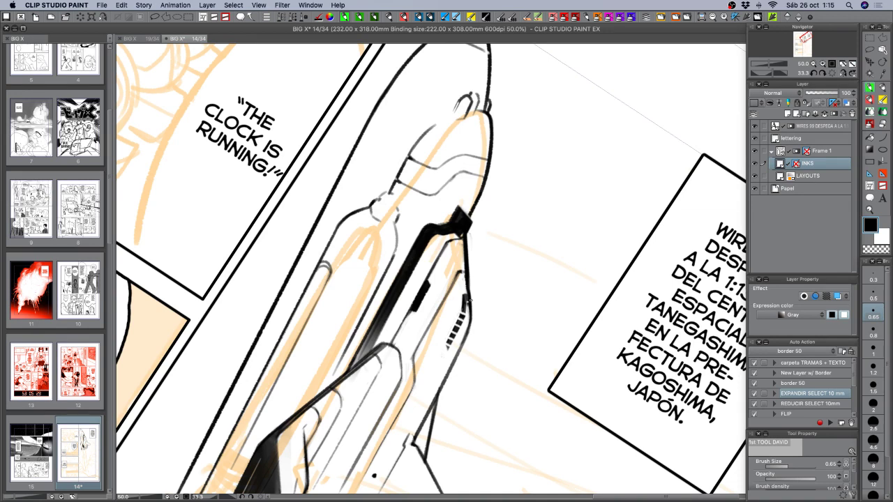
pyautogui.scroll(-3, 470, 300)
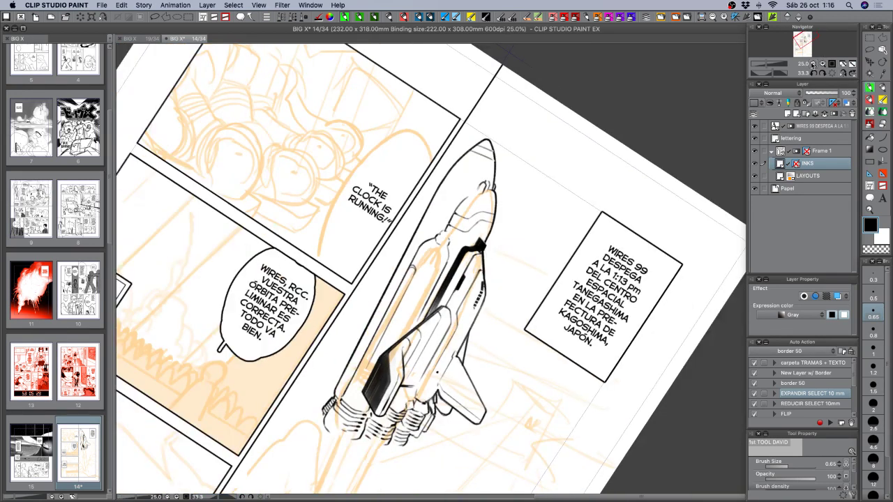
# - Set the pen size to 1 and trim the black area where the shuttle's nose tip meets the side stripe
pyautogui.click(822, 64)
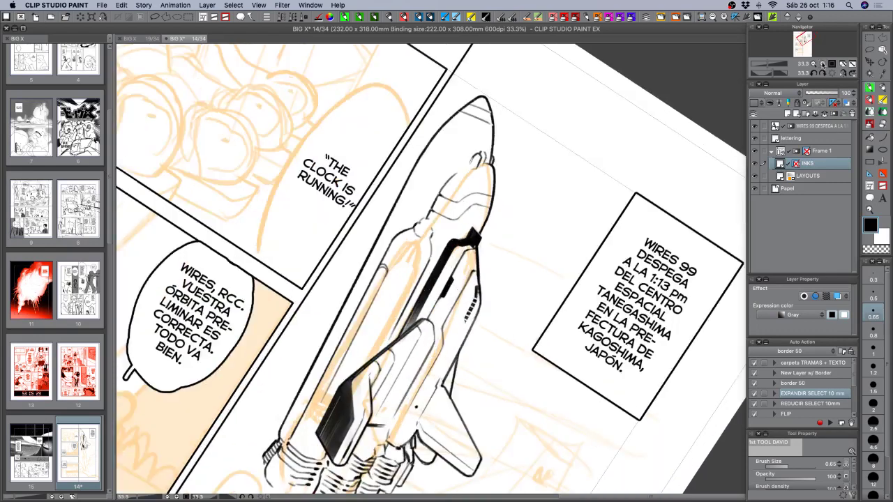
pyautogui.click(823, 63)
pyautogui.press('r')
pyautogui.moveTo(643, 255); pyautogui.dragTo(413, 161)
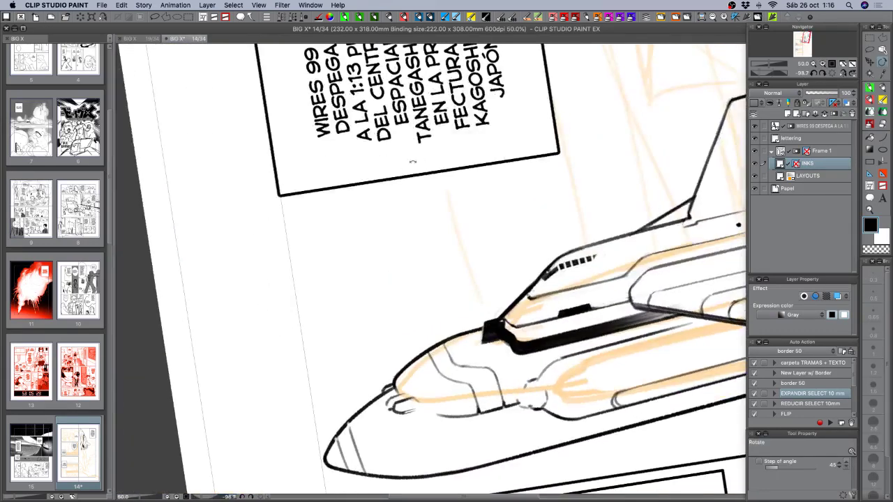
pyautogui.press('p')
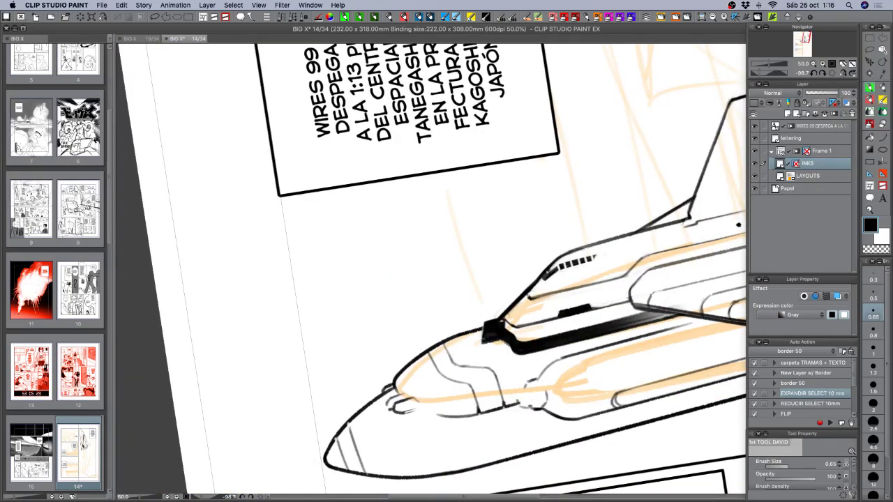
pyautogui.press('r')
pyautogui.moveTo(502, 330); pyautogui.dragTo(531, 320)
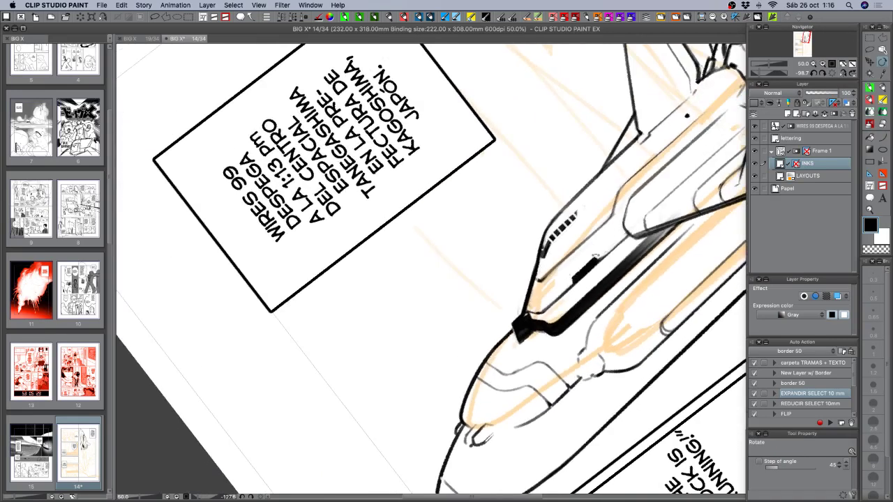
pyautogui.click(875, 350)
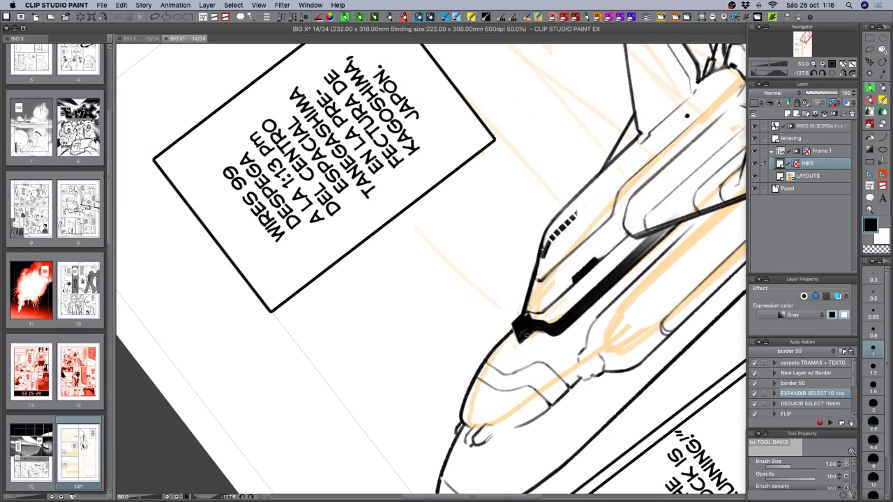
pyautogui.press('c')
pyautogui.moveTo(530, 332)
pyautogui.mouseDown()
pyautogui.moveTo(518, 341)
pyautogui.moveTo(557, 332)
pyautogui.mouseUp()
pyautogui.press('c')
# - Re-ink the neck of the black stripe behind the shuttle's nose tip and trim its edge with transparent strokes
pyautogui.press('r')
pyautogui.moveTo(551, 329); pyautogui.dragTo(453, 356)
pyautogui.press('p')
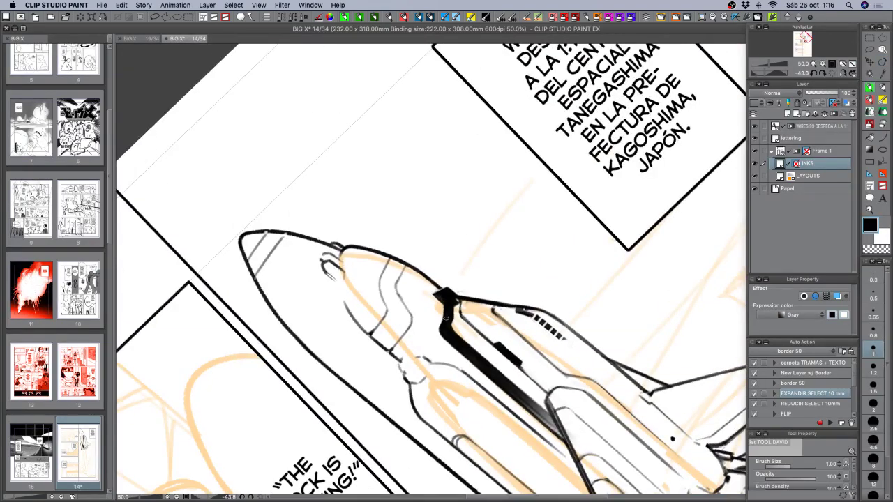
pyautogui.moveTo(446, 318)
pyautogui.mouseDown()
pyautogui.moveTo(418, 342)
pyautogui.moveTo(358, 363)
pyautogui.mouseUp()
pyautogui.press('r')
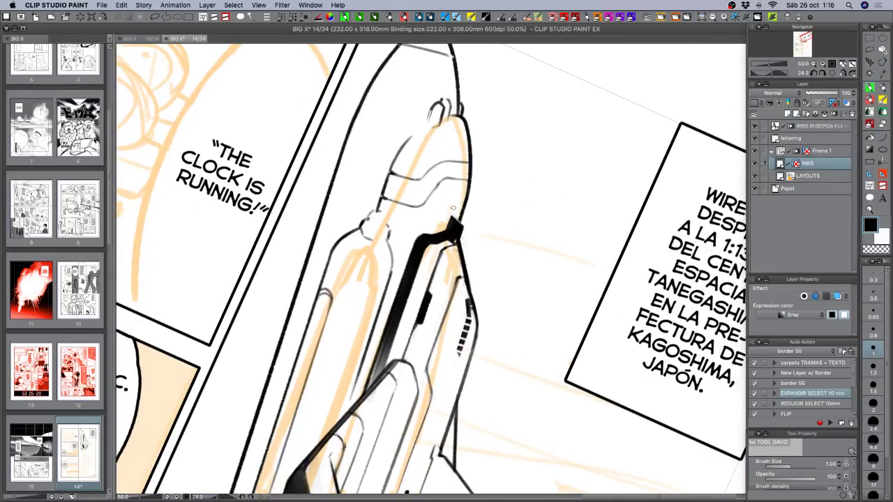
pyautogui.press('c')
pyautogui.moveTo(453, 217); pyautogui.dragTo(447, 235)
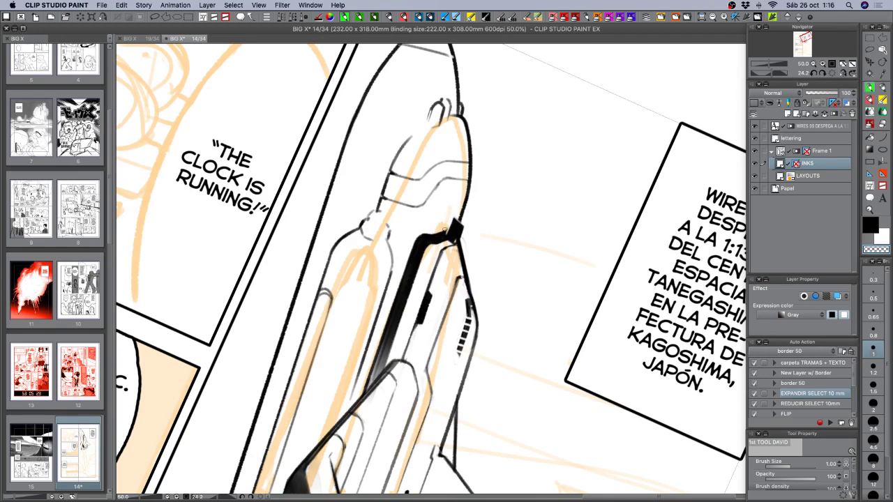
# - Sharpen the bend of the shuttle's black side stripe, alternating short black strokes with transparent ones
pyautogui.moveTo(631, 220); pyautogui.dragTo(505, 155)
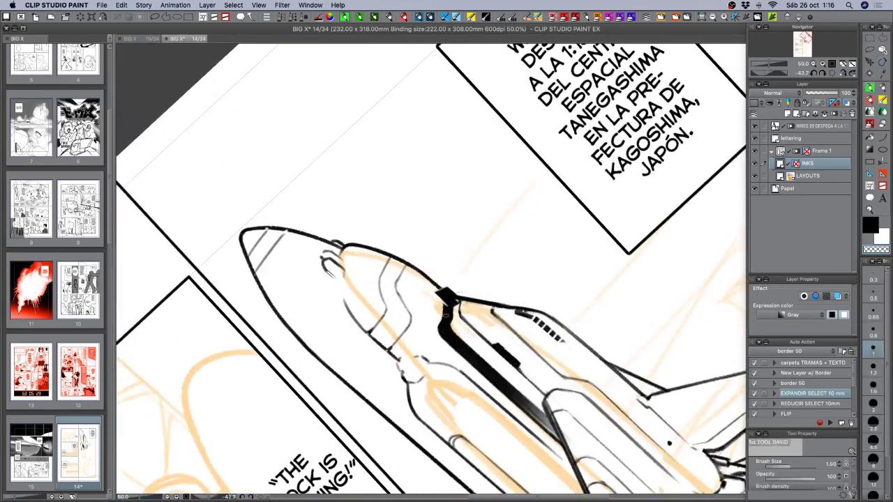
pyautogui.press('c')
pyautogui.moveTo(443, 305); pyautogui.dragTo(442, 313)
pyautogui.press('c')
pyautogui.press('r')
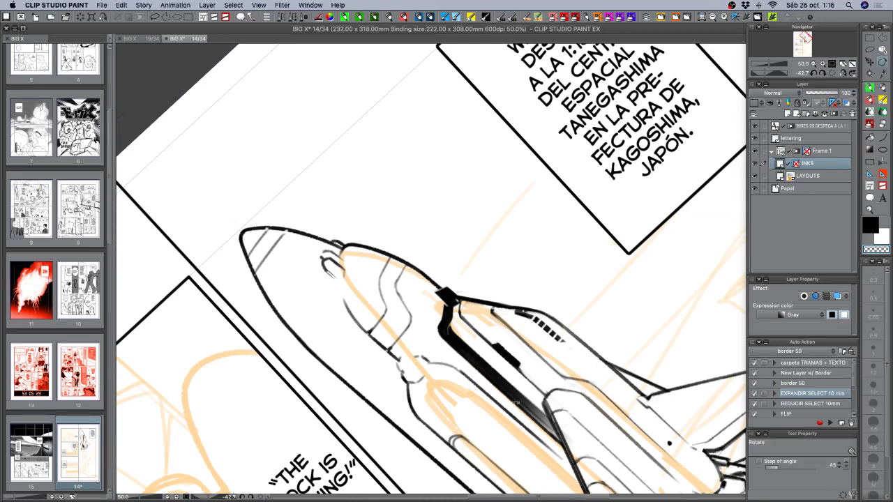
pyautogui.moveTo(460, 334)
pyautogui.mouseDown()
pyautogui.moveTo(405, 340)
pyautogui.moveTo(417, 263)
pyautogui.mouseUp()
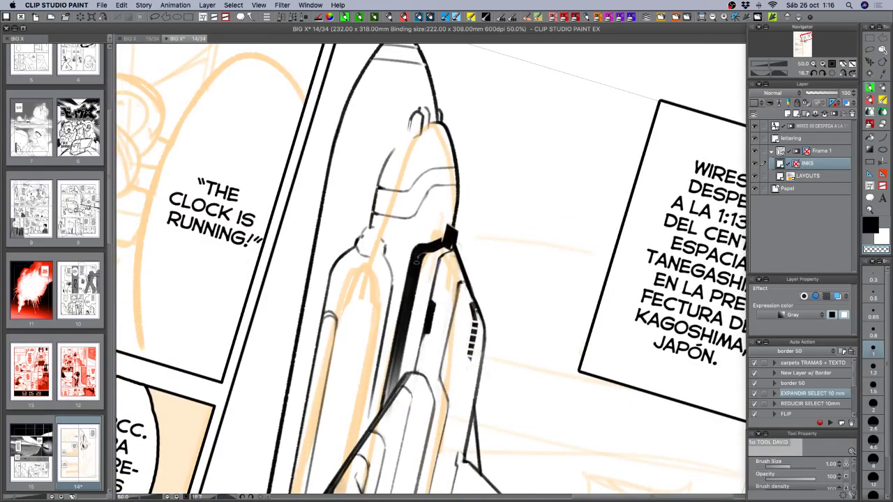
pyautogui.press('c')
pyautogui.moveTo(416, 258); pyautogui.dragTo(552, 345)
pyautogui.press('b')
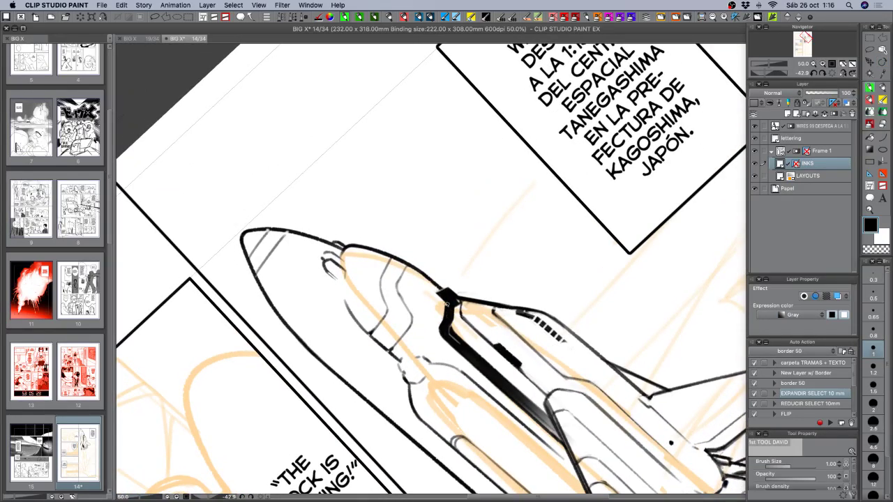
pyautogui.press('c')
# - Review the inked shuttle upright, checking the black nose tip and side stripe from a distance and up close
pyautogui.hotkey('shift', 'space')
pyautogui.moveTo(593, 306); pyautogui.dragTo(558, 194)
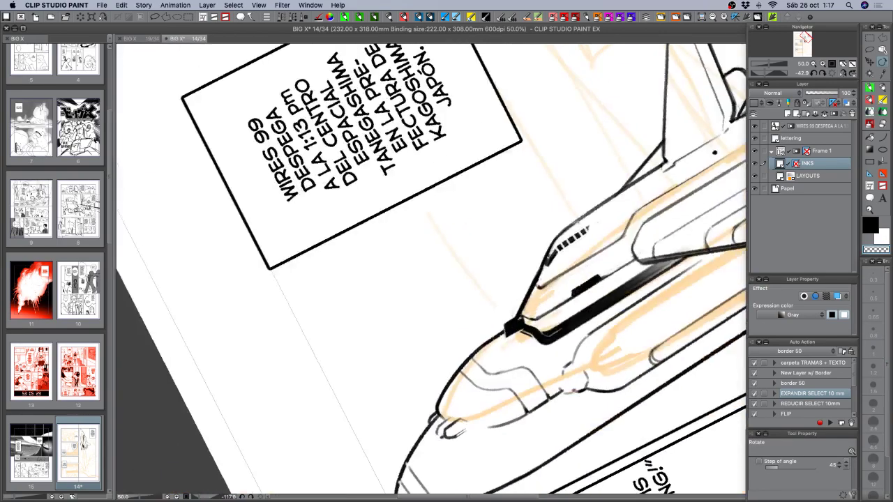
pyautogui.click(813, 64)
pyautogui.click(813, 65)
pyautogui.hotkey('shift', 'space')
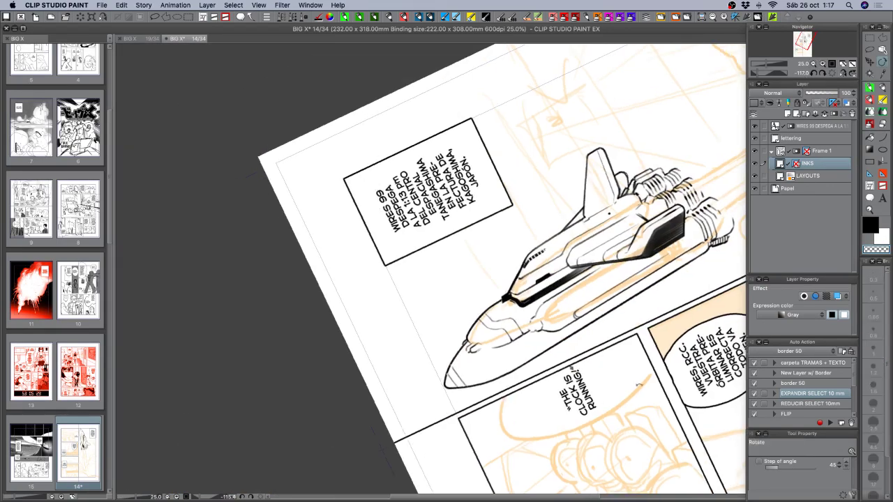
pyautogui.moveTo(586, 311)
pyautogui.mouseDown()
pyautogui.moveTo(425, 401)
pyautogui.moveTo(341, 365)
pyautogui.moveTo(337, 339)
pyautogui.moveTo(294, 290)
pyautogui.mouseUp()
pyautogui.press('space')
pyautogui.click(823, 64)
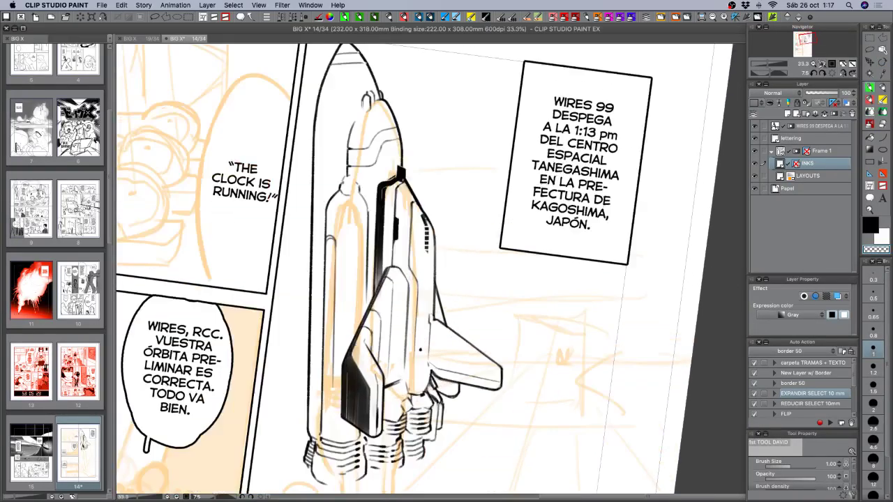
pyautogui.click(823, 64)
pyautogui.press('space')
pyautogui.moveTo(447, 251); pyautogui.dragTo(455, 335)
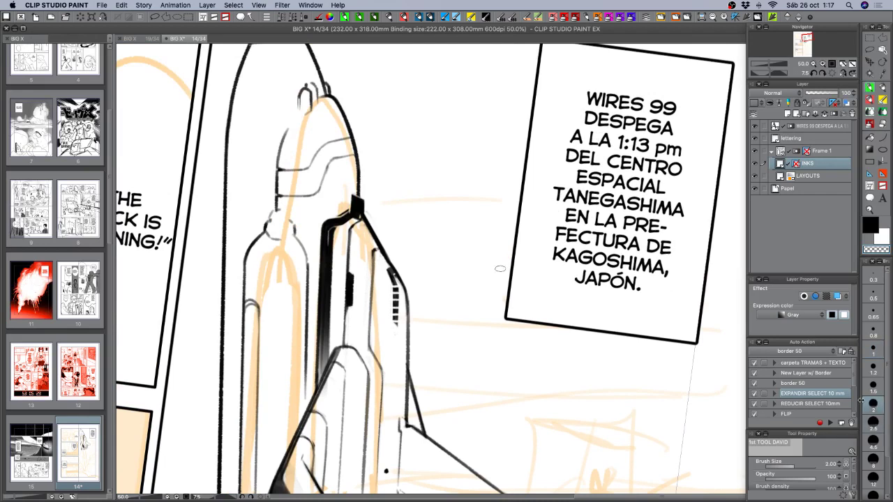
# - Set the pen size to 2 and save page 14
pyautogui.click(873, 407)
pyautogui.click(813, 64)
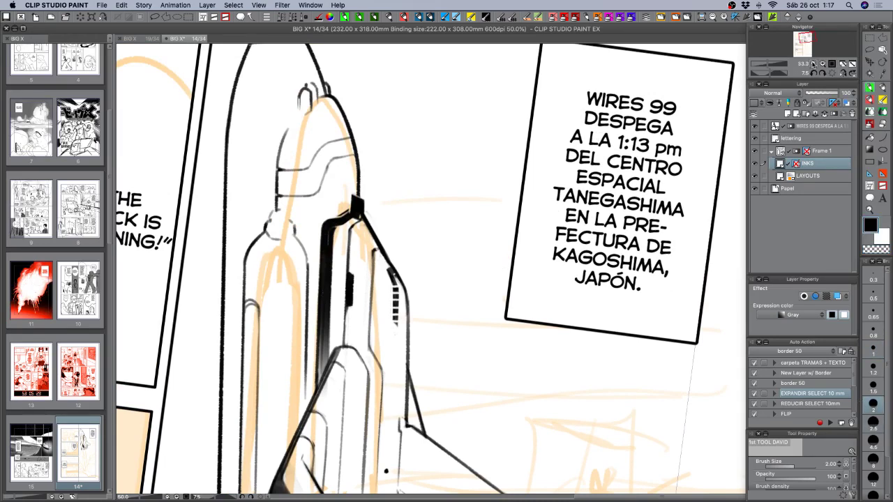
pyautogui.click(813, 63)
pyautogui.moveTo(566, 386); pyautogui.dragTo(579, 297)
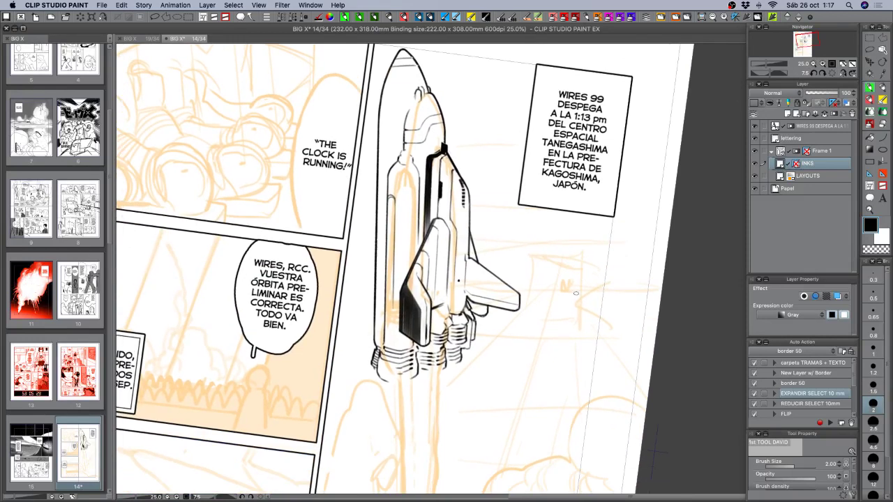
pyautogui.press('super+s')
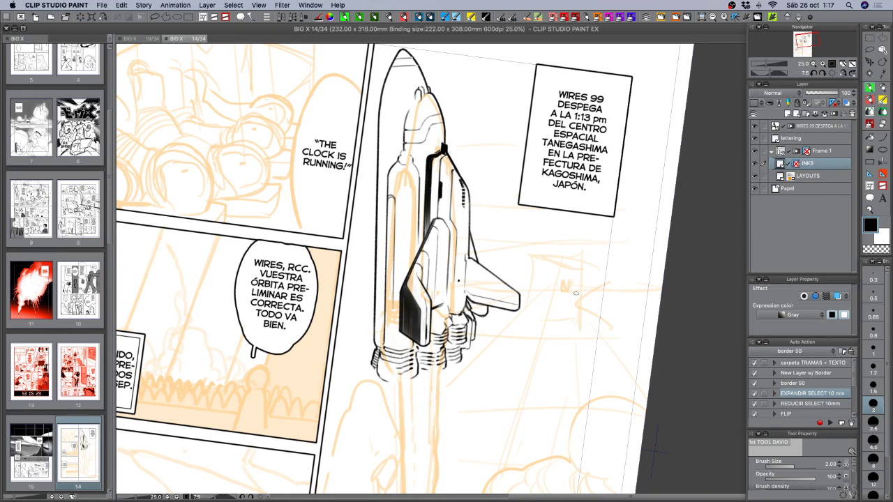
# - Duplicate the INKS layer and hide the copy
pyautogui.rightClick(807, 167)
pyautogui.click(810, 238)
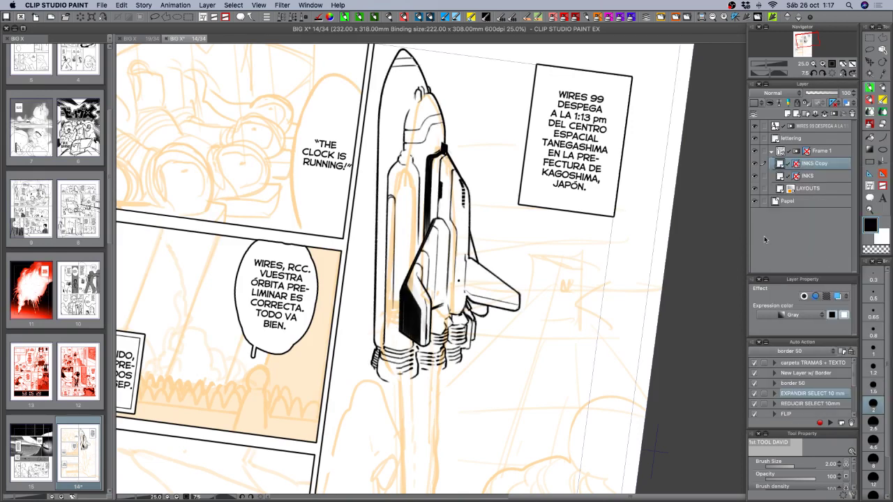
pyautogui.click(755, 176)
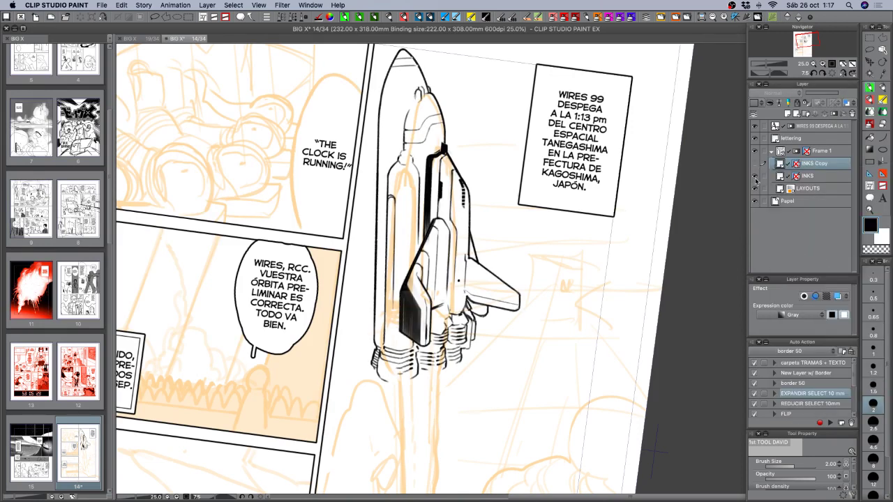
# - Rename the hidden INKS copy as "NAVE original"
pyautogui.rightClick(798, 165)
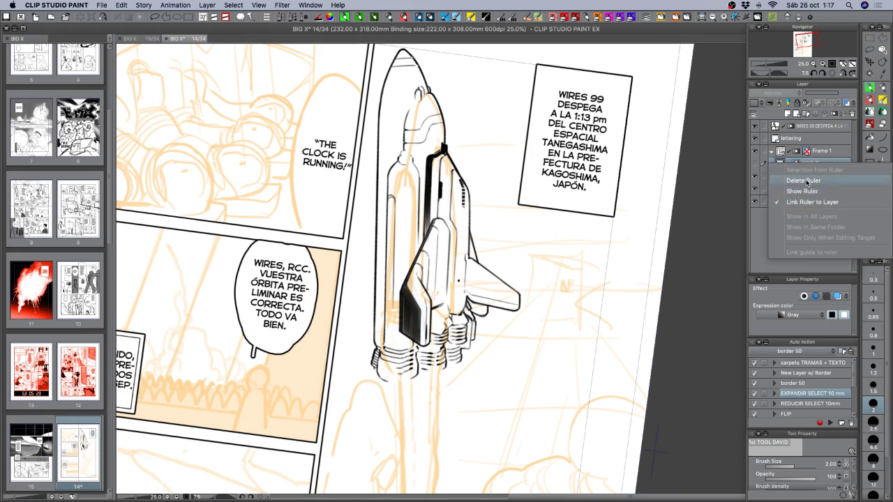
pyautogui.click(809, 181)
pyautogui.rightClick(802, 165)
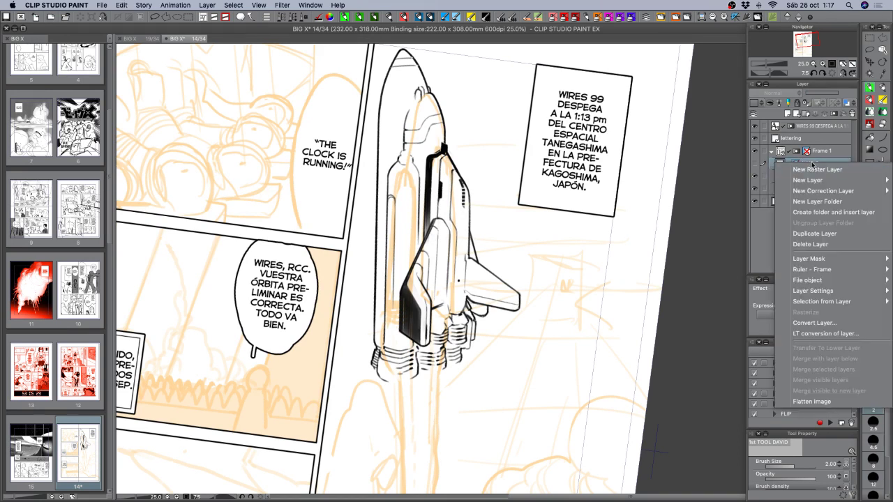
pyautogui.click(809, 179)
pyautogui.doubleClick(811, 163)
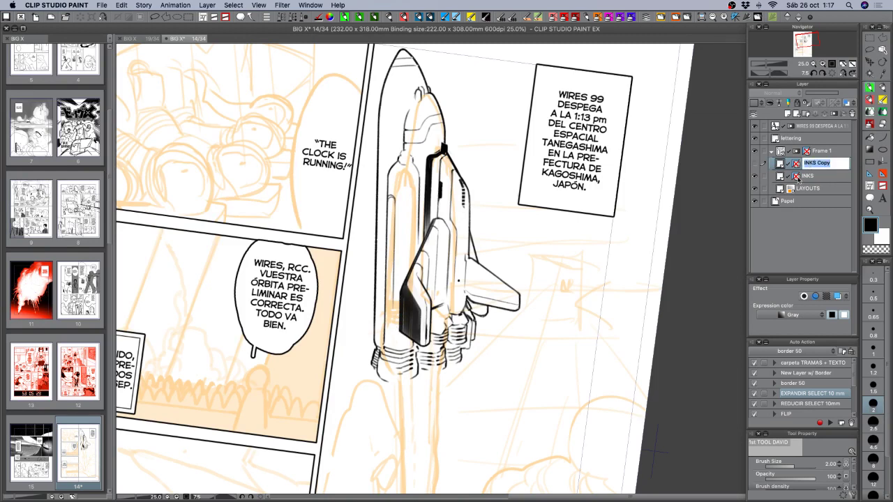
pyautogui.write('TRA')
pyautogui.press('BackSpace')
pyautogui.press('BackSpace')
pyautogui.write('NAVE origin')
pyautogui.press('Return')
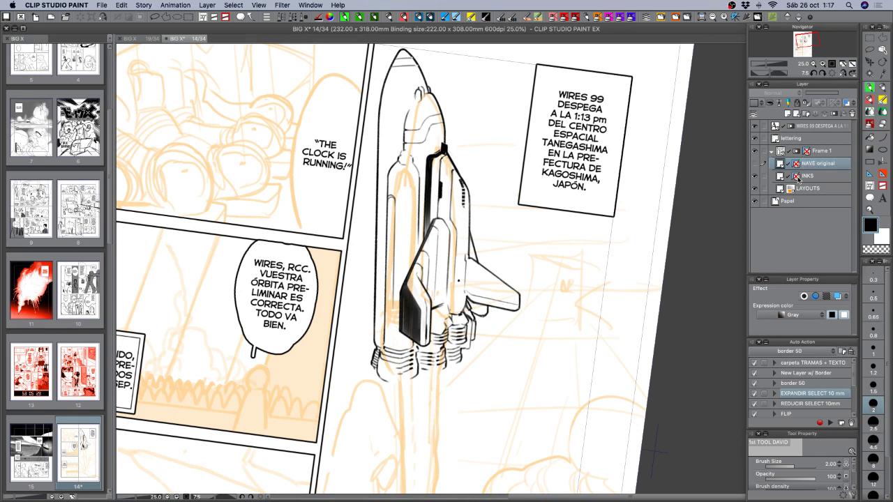
# - Scale the shuttle on the INKS layer down to about three quarters of its size and shift it slightly within the panel
pyautogui.click(813, 178)
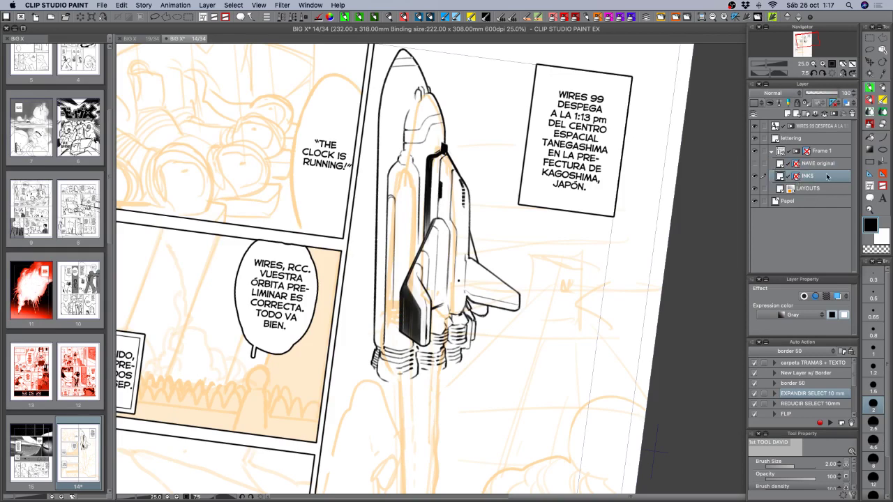
pyautogui.click(813, 64)
pyautogui.moveTo(556, 322); pyautogui.dragTo(543, 296)
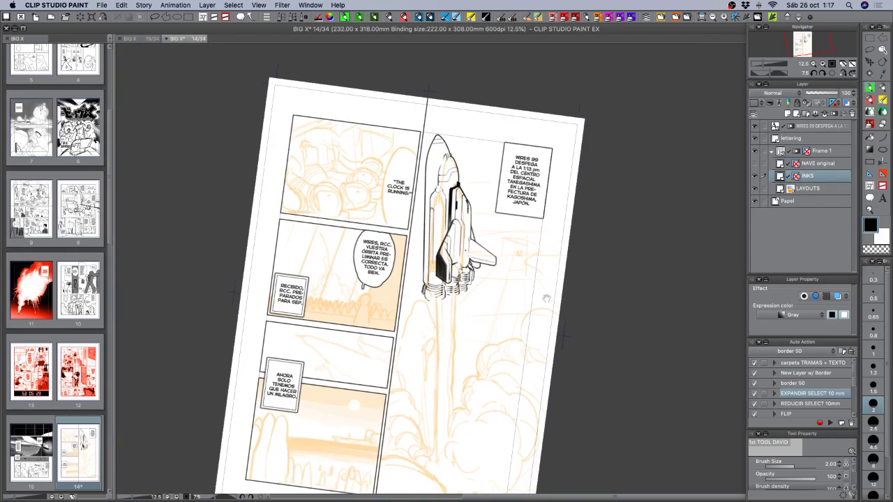
pyautogui.press('super+t')
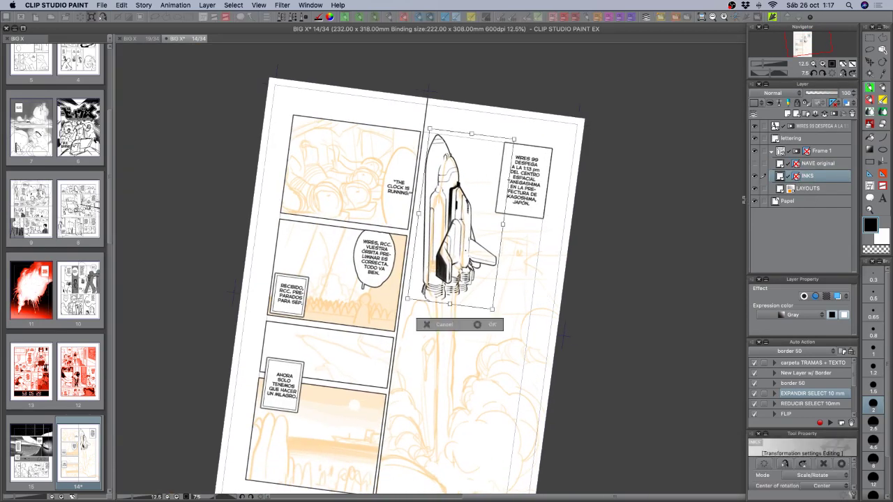
pyautogui.moveTo(512, 142); pyautogui.dragTo(496, 156)
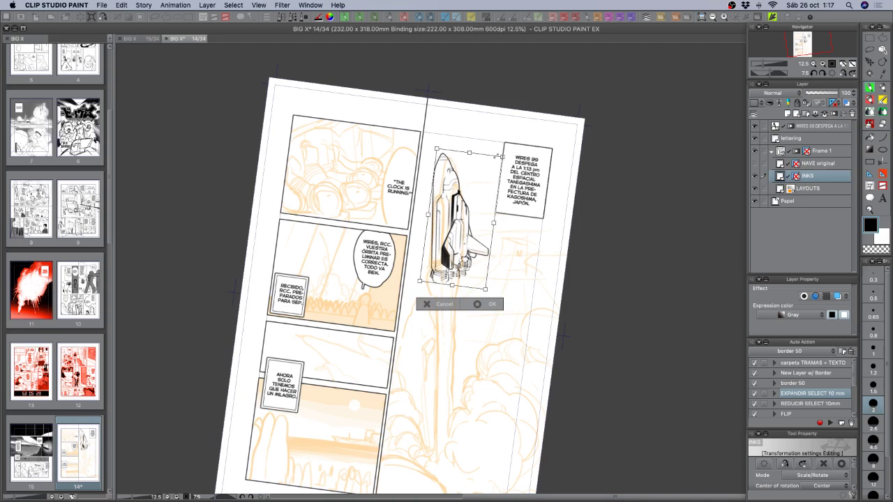
pyautogui.moveTo(470, 242); pyautogui.dragTo(466, 243)
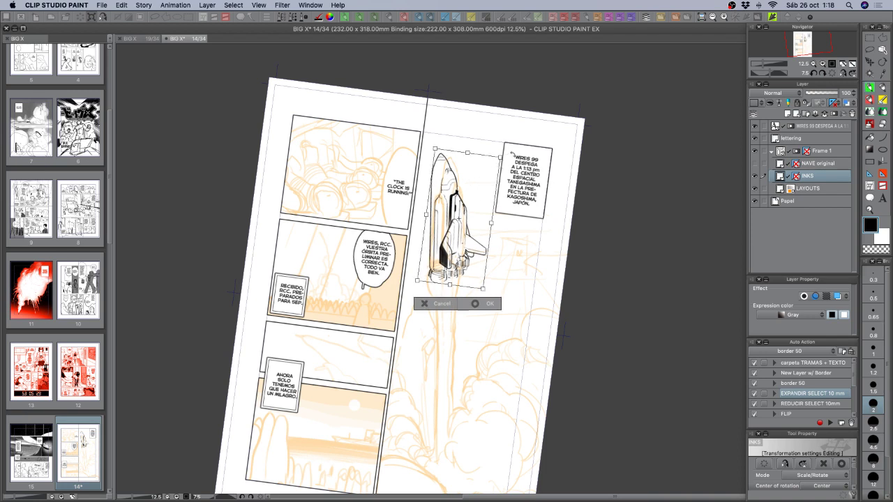
pyautogui.moveTo(512, 155); pyautogui.dragTo(500, 160)
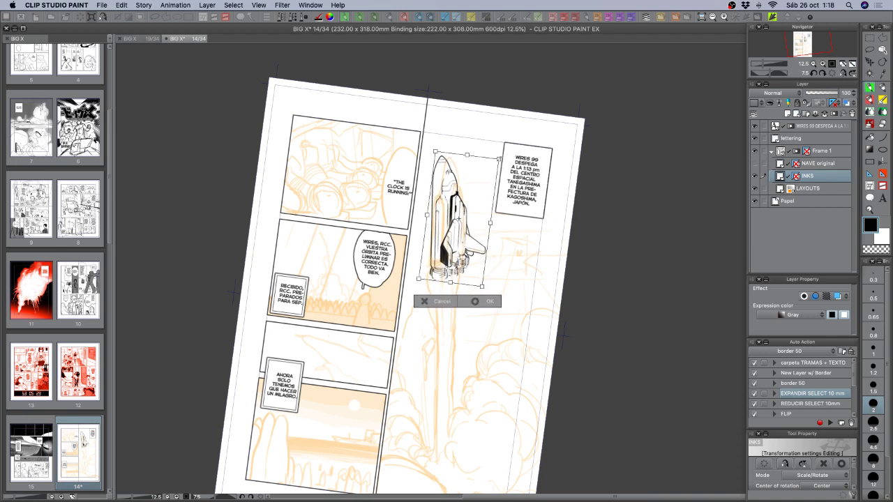
pyautogui.click(492, 301)
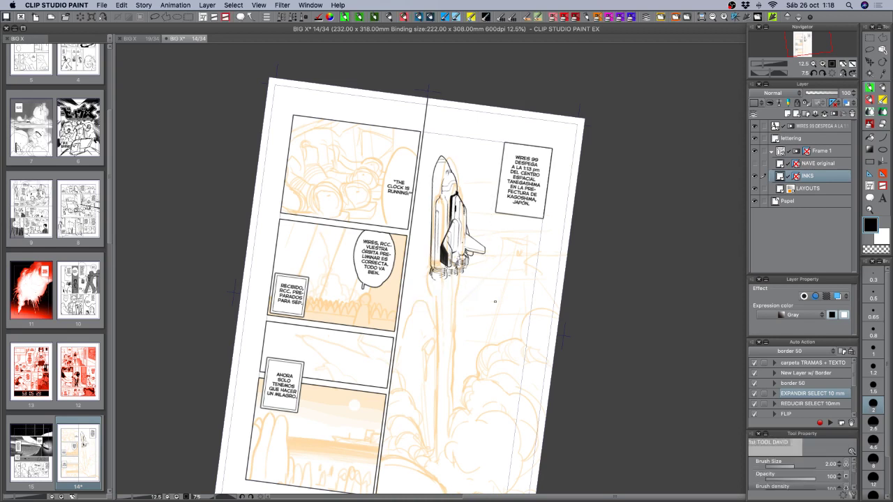
# - Set the pen size to 1.5 and ink both outlines of the upper exhaust plume beneath the shuttle's engines
pyautogui.click(822, 63)
pyautogui.moveTo(516, 304); pyautogui.dragTo(540, 241)
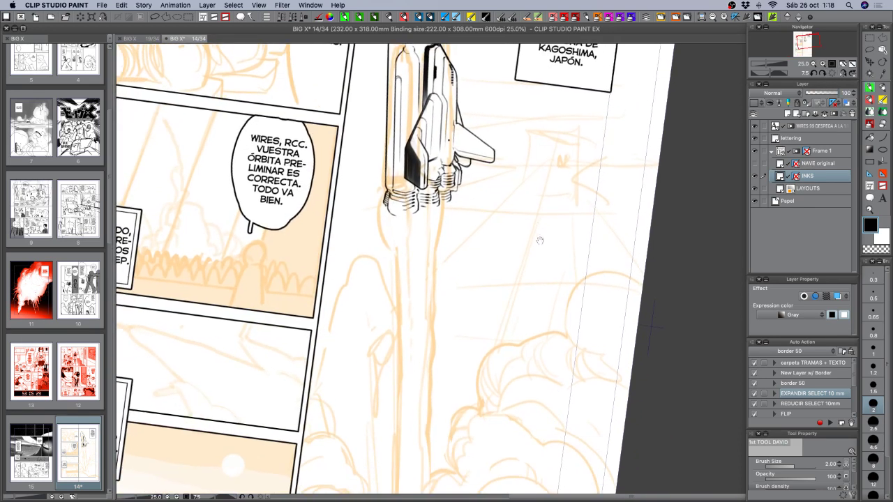
pyautogui.click(812, 64)
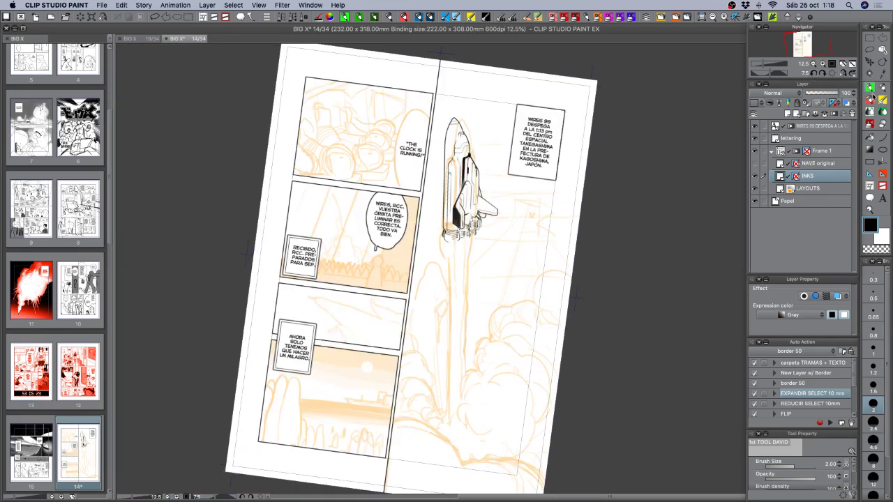
pyautogui.click(873, 385)
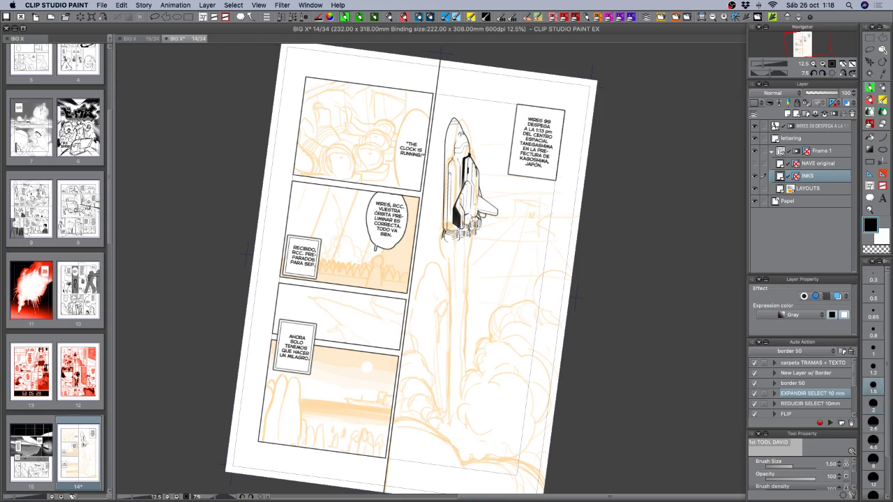
pyautogui.moveTo(440, 238); pyautogui.dragTo(445, 268)
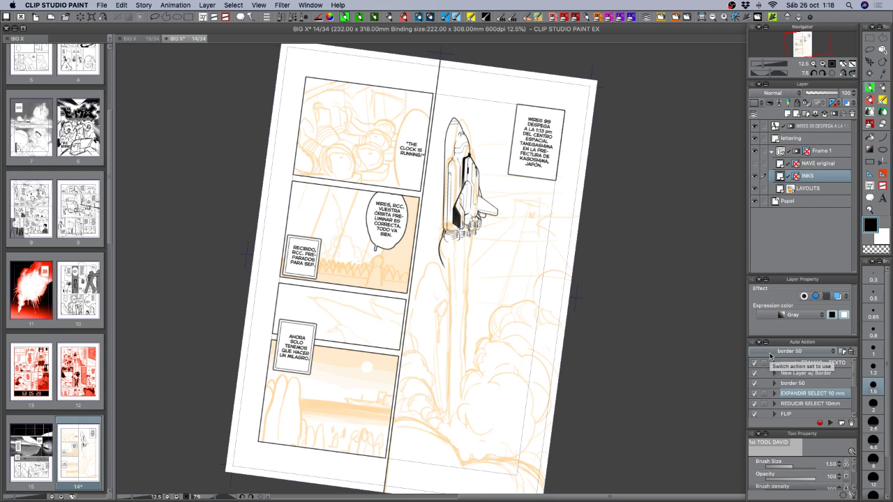
pyautogui.press('super+z')
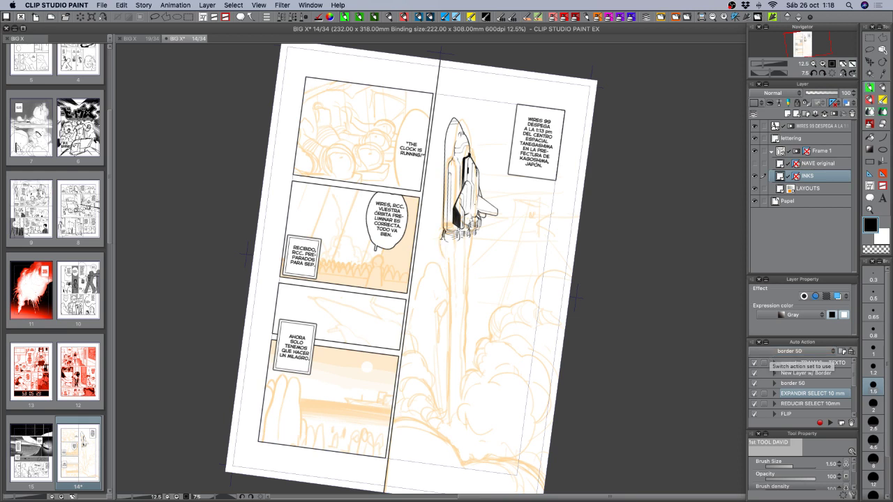
pyautogui.moveTo(443, 237); pyautogui.dragTo(448, 288)
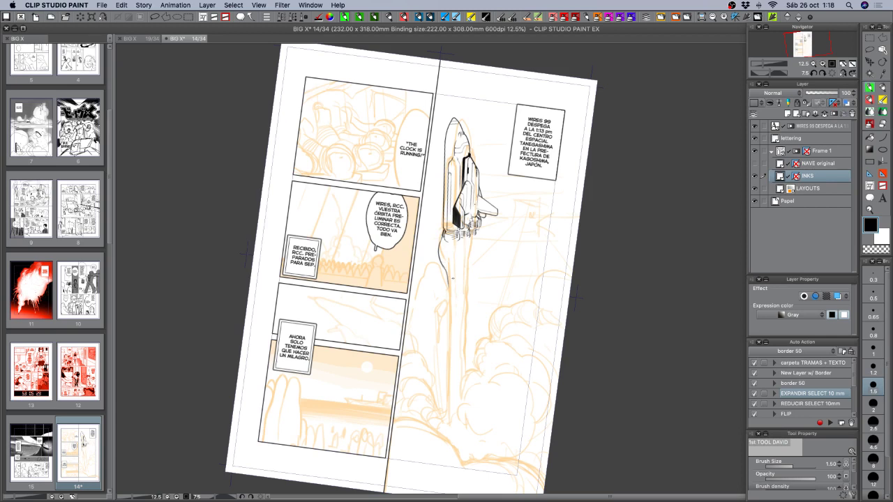
pyautogui.moveTo(477, 241); pyautogui.dragTo(466, 316)
pyautogui.moveTo(478, 249); pyautogui.dragTo(463, 318)
pyautogui.moveTo(474, 266)
pyautogui.mouseDown()
pyautogui.moveTo(466, 279)
pyautogui.moveTo(448, 266)
pyautogui.moveTo(453, 339)
pyautogui.mouseUp()
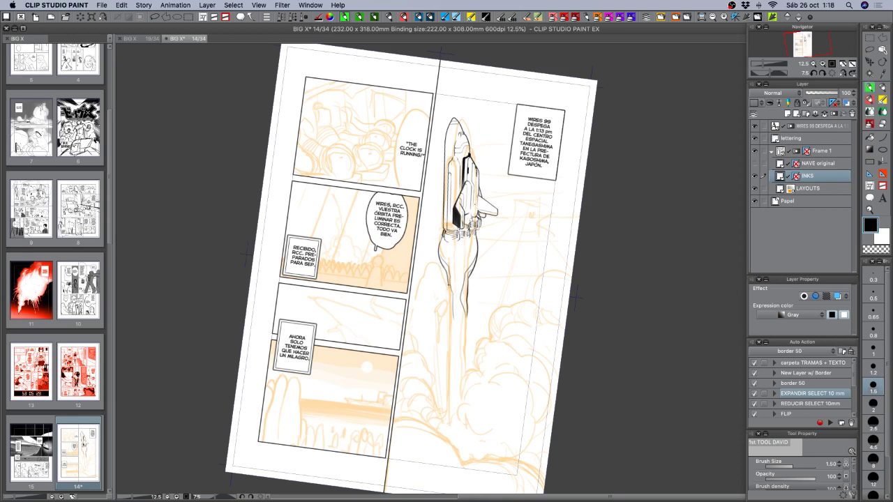
# - Ink the lower exhaust trail and first cloud curl, saving the page and checking the inks without the LAYOUTS layer
pyautogui.moveTo(447, 289)
pyautogui.mouseDown()
pyautogui.moveTo(452, 347)
pyautogui.moveTo(452, 316)
pyautogui.moveTo(448, 354)
pyautogui.mouseUp()
pyautogui.moveTo(449, 323); pyautogui.dragTo(445, 412)
pyautogui.moveTo(463, 311); pyautogui.dragTo(466, 380)
pyautogui.moveTo(463, 302); pyautogui.dragTo(458, 411)
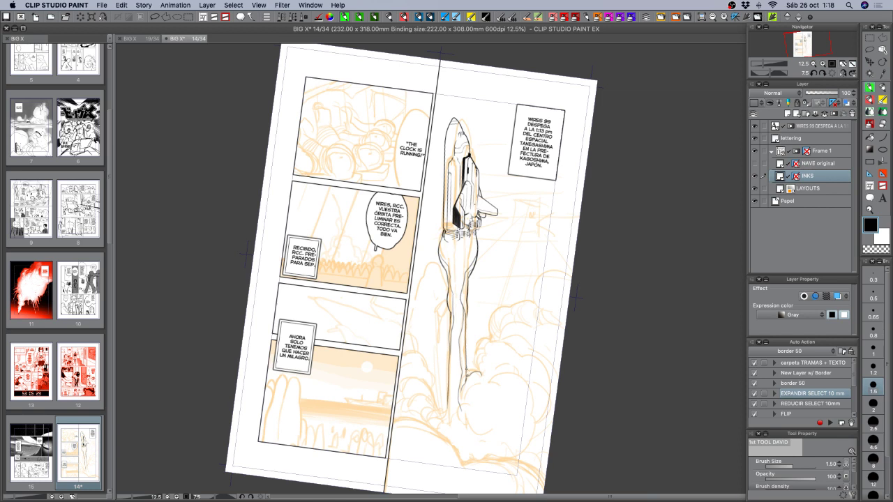
pyautogui.moveTo(472, 368); pyautogui.dragTo(480, 373)
pyautogui.press('super+s')
pyautogui.click(755, 189)
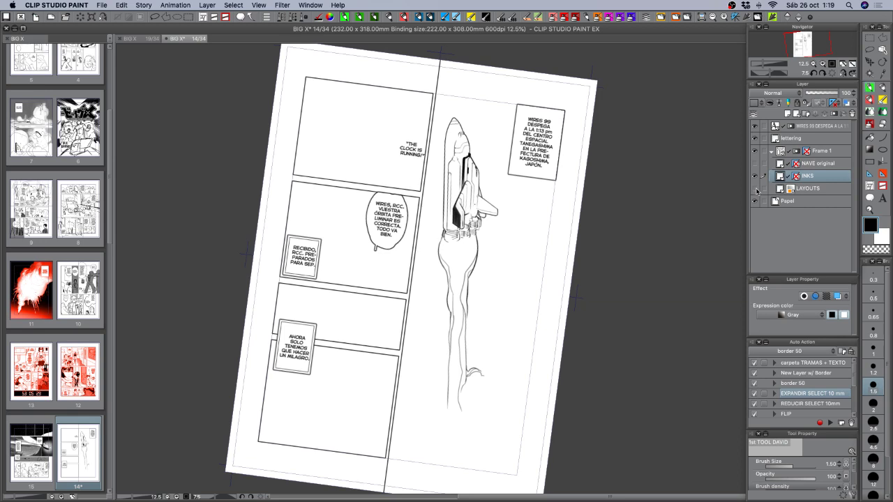
pyautogui.click(755, 189)
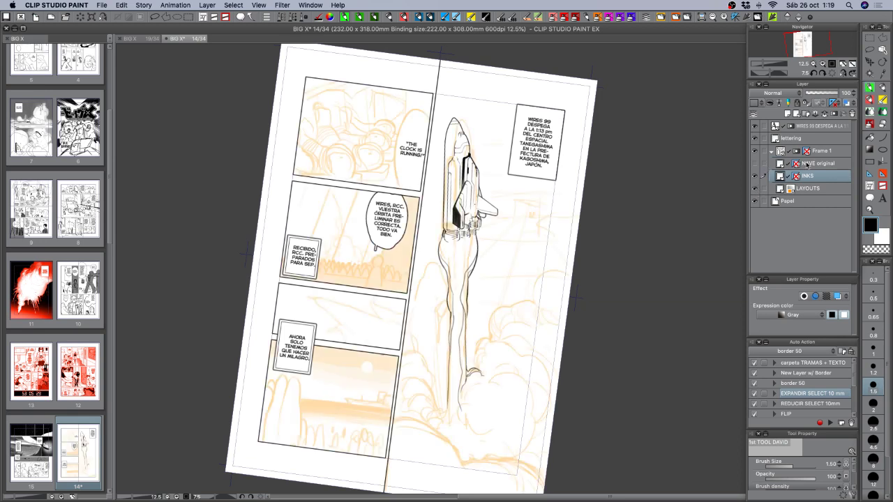
# - Copy the full-size shuttle from the NAVE original layer to page 19, hide the source layer again and save page 14
pyautogui.click(822, 163)
pyautogui.rightClick(824, 163)
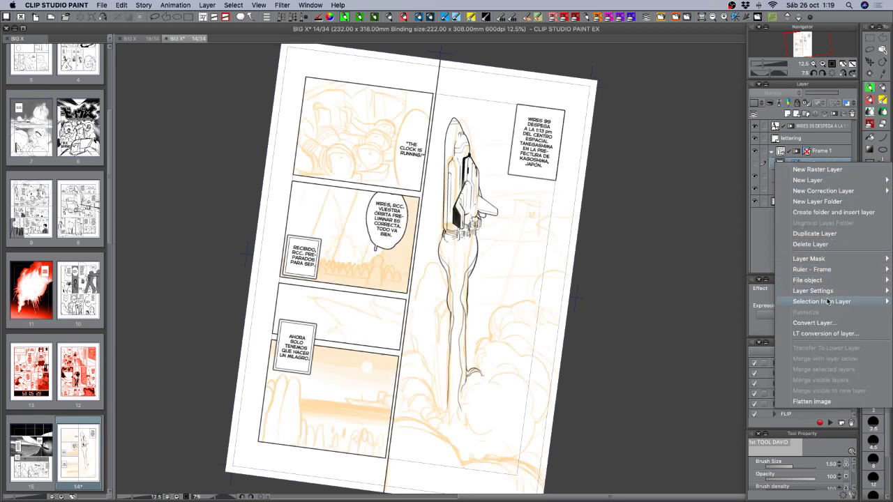
pyautogui.click(767, 225)
pyautogui.click(754, 163)
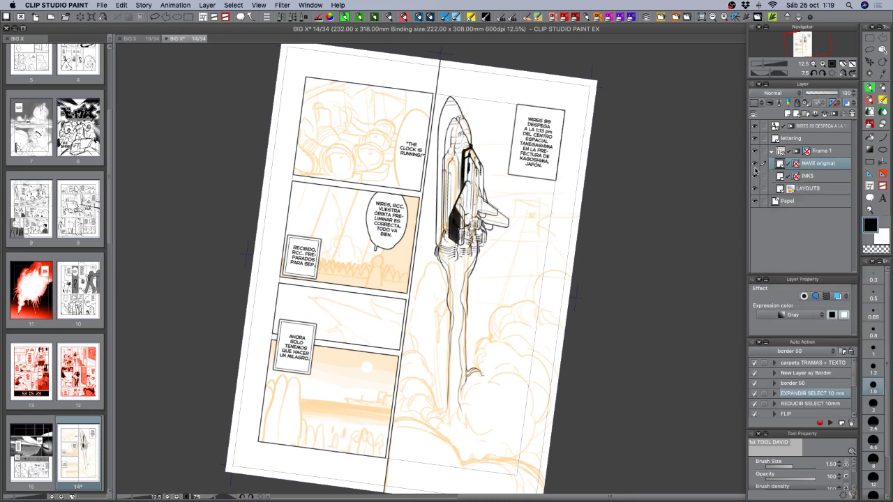
pyautogui.press('super+a')
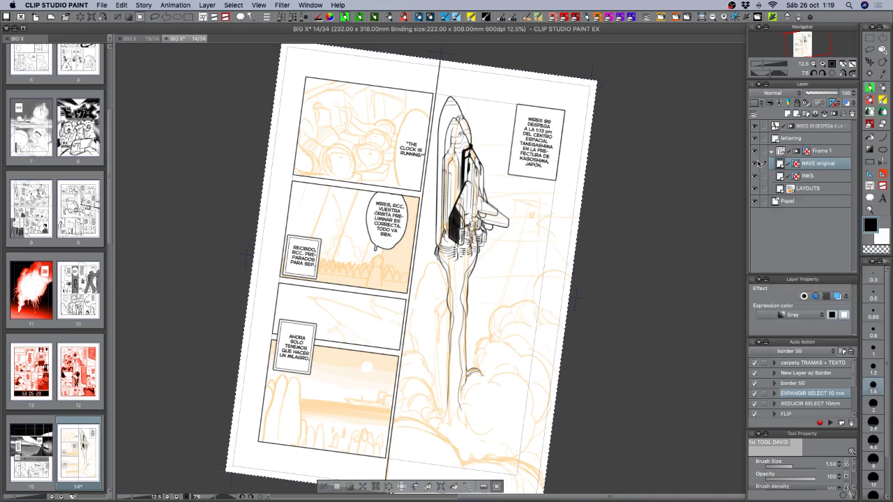
pyautogui.click(755, 164)
pyautogui.press('super+d')
pyautogui.press('super+s')
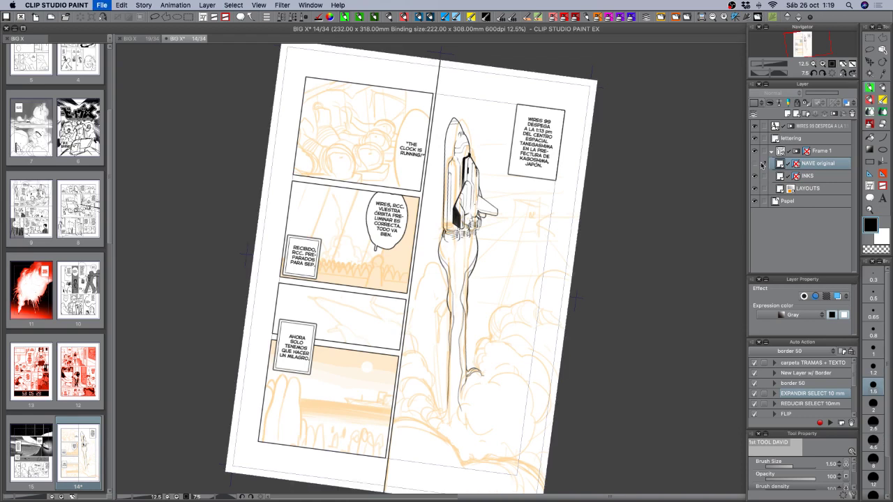
# - On page 19, rotate the shuttle on the NAVE original Copy layer to lie horizontally with its nose pointing right
pyautogui.hotkey('ctrl', 'Tab')
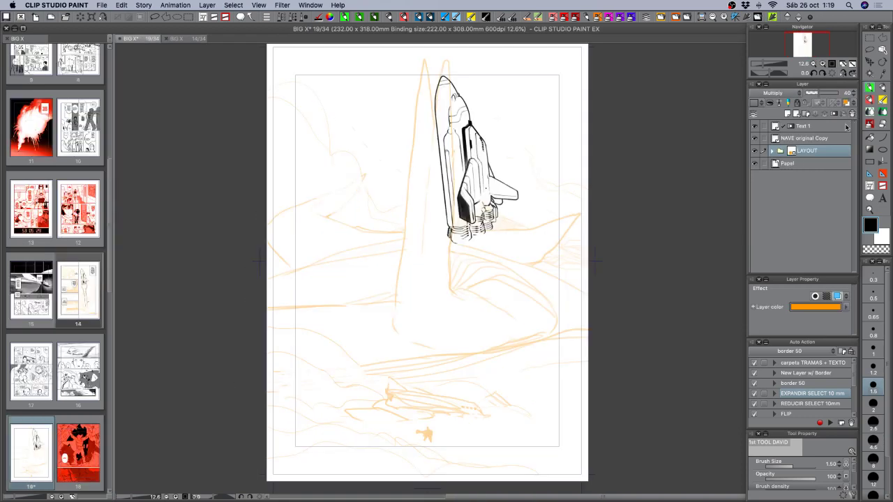
pyautogui.click(801, 138)
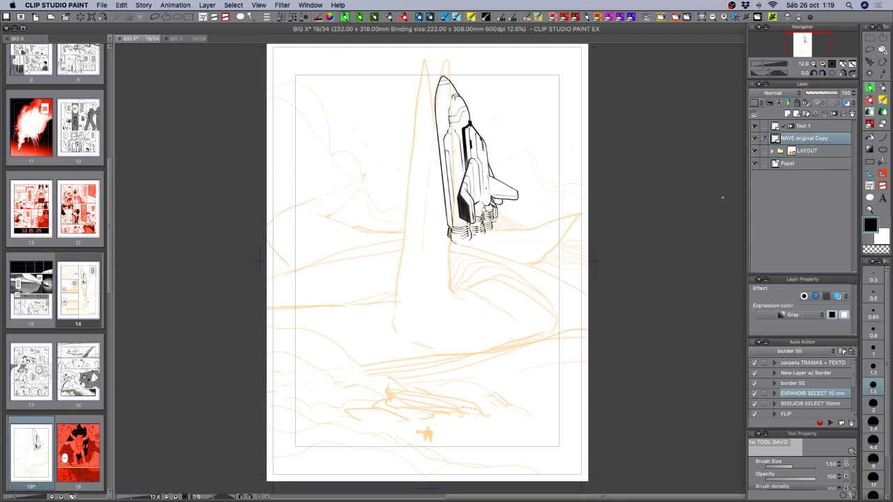
pyautogui.press('super+t')
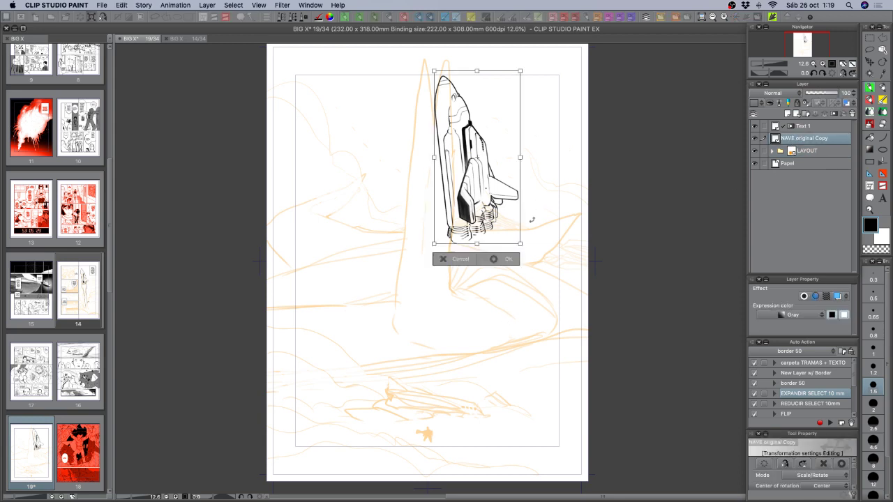
pyautogui.moveTo(500, 280); pyautogui.dragTo(363, 251)
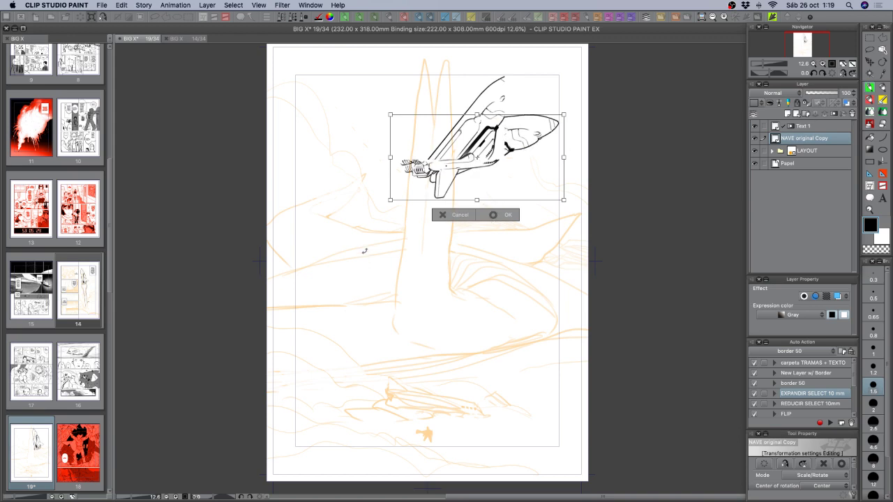
pyautogui.moveTo(572, 223); pyautogui.dragTo(564, 236)
pyautogui.click(509, 225)
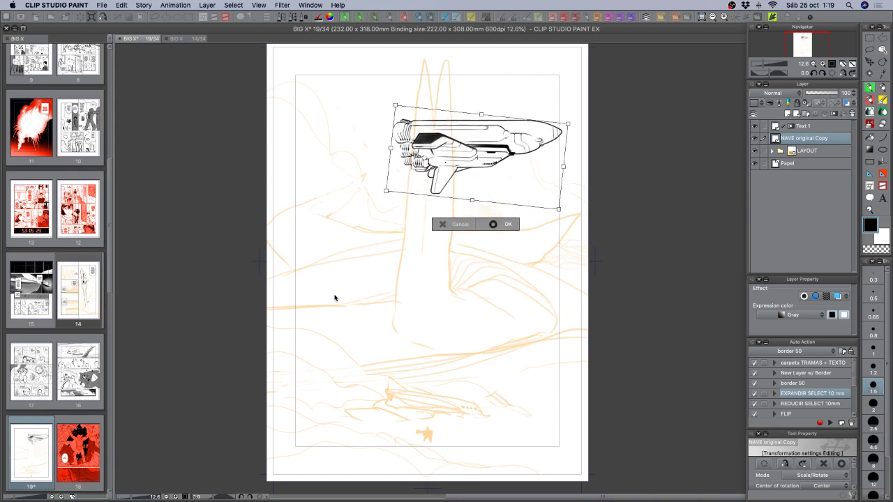
pyautogui.press('Return')
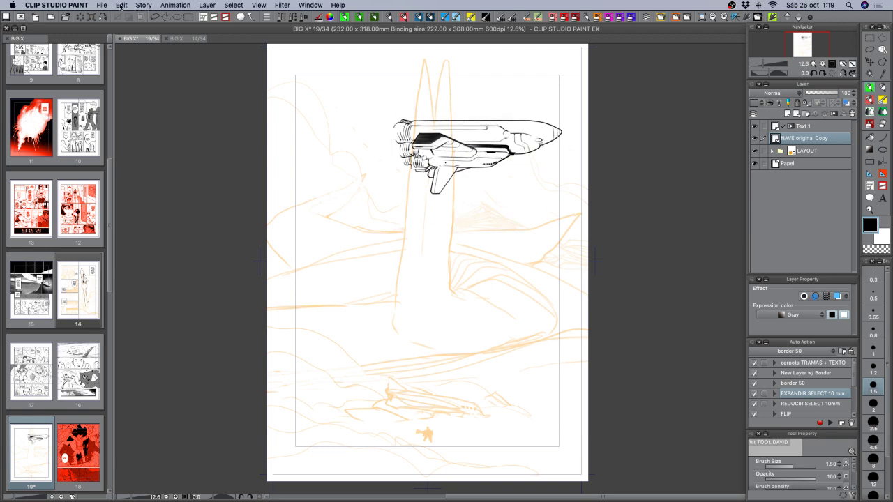
# - Flip the horizontal shuttle vertically so its tail fin points upward
pyautogui.click(122, 7)
pyautogui.click(121, 7)
pyautogui.click(123, 8)
pyautogui.click(122, 9)
pyautogui.click(121, 5)
pyautogui.moveTo(159, 184)
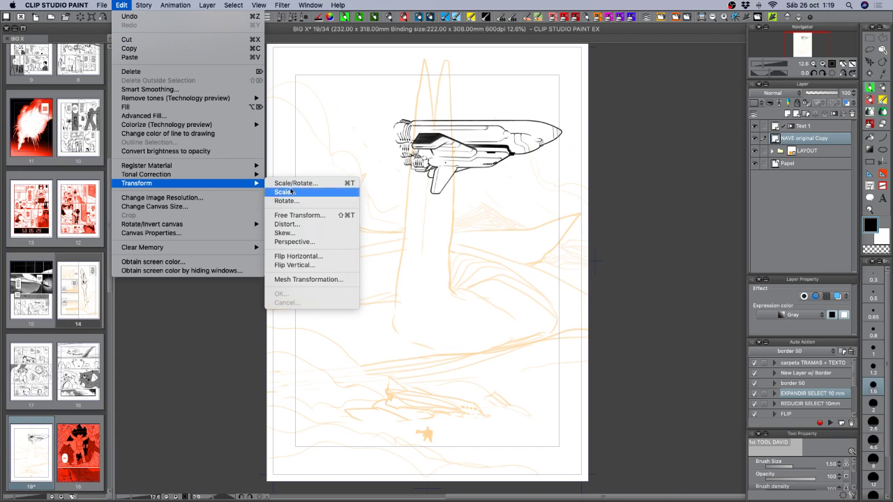
pyautogui.click(309, 265)
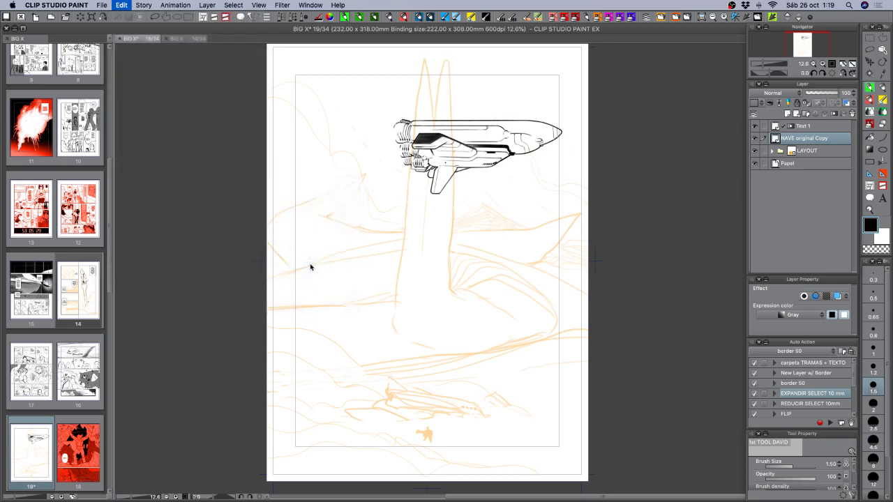
# - Move the shuttle to the foot of the page and enlarge it to about 2.2 times its size, its nose overrunning the page's right edge
pyautogui.moveTo(534, 182); pyautogui.dragTo(492, 432)
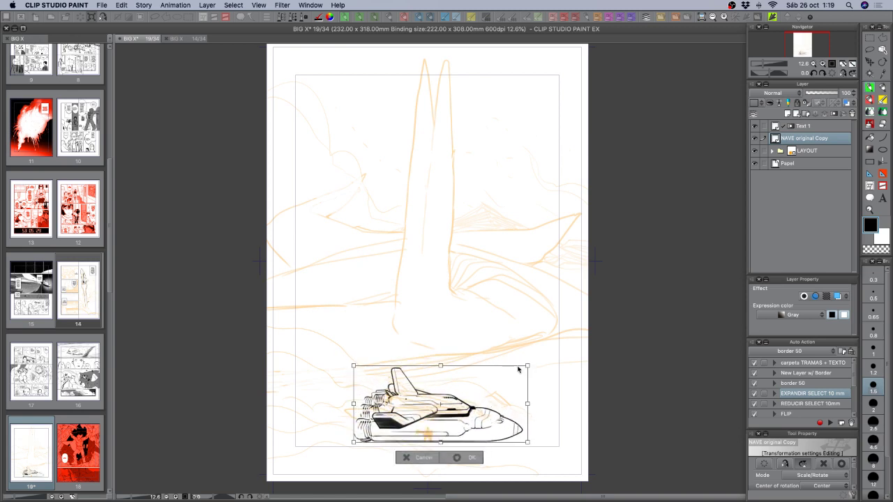
pyautogui.moveTo(527, 365); pyautogui.dragTo(624, 282)
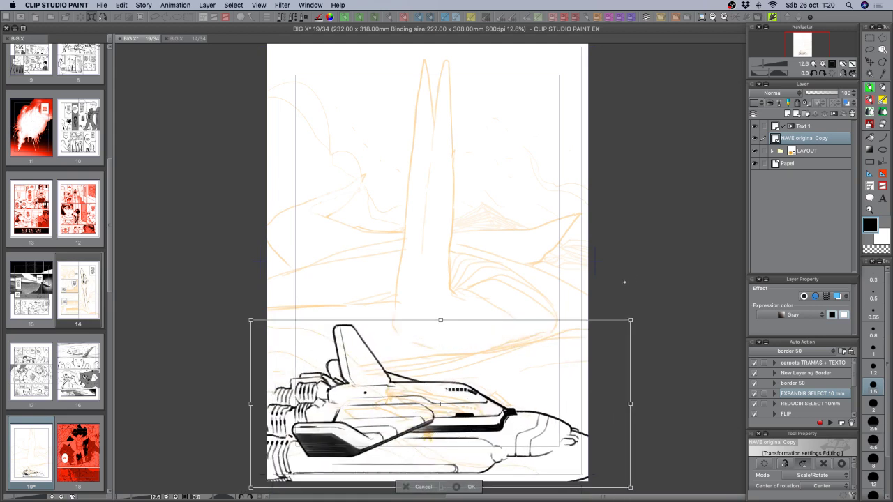
pyautogui.moveTo(474, 411); pyautogui.dragTo(497, 409)
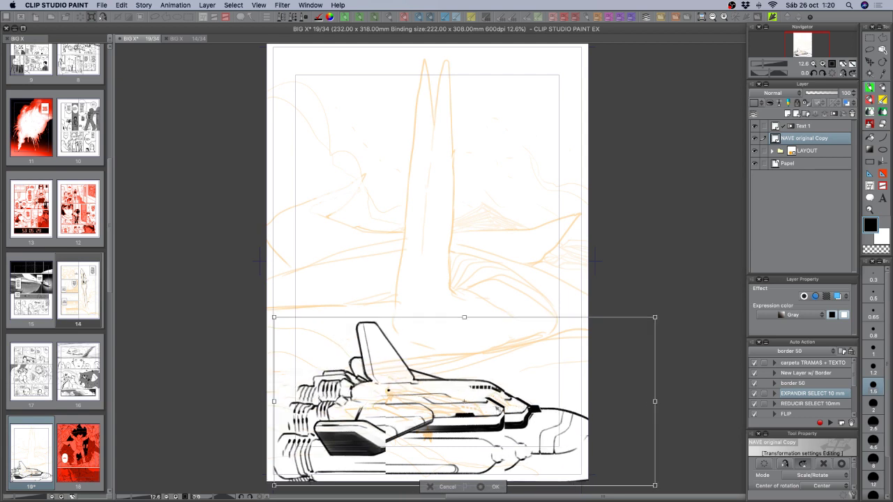
pyautogui.click(499, 487)
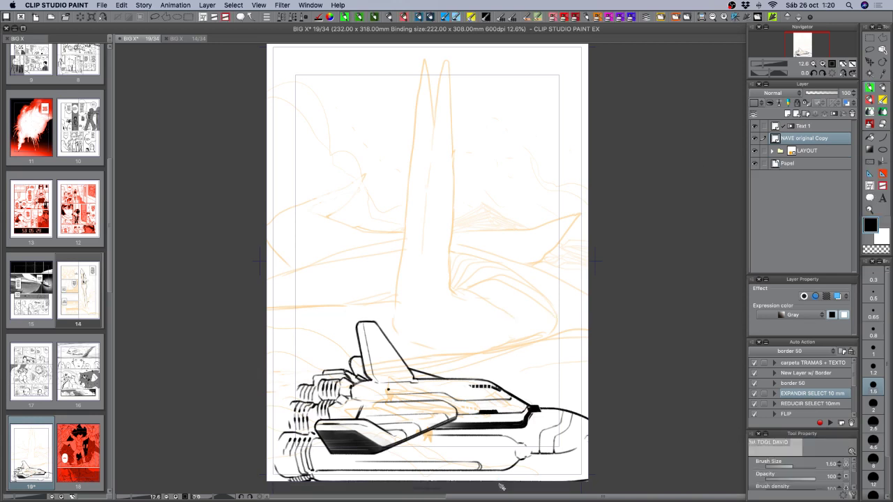
# - Lasso the external fuel tank and booster lines around the shuttle's underside and nose, delete them and clear the selection
pyautogui.click(870, 48)
pyautogui.moveTo(515, 364); pyautogui.dragTo(543, 264)
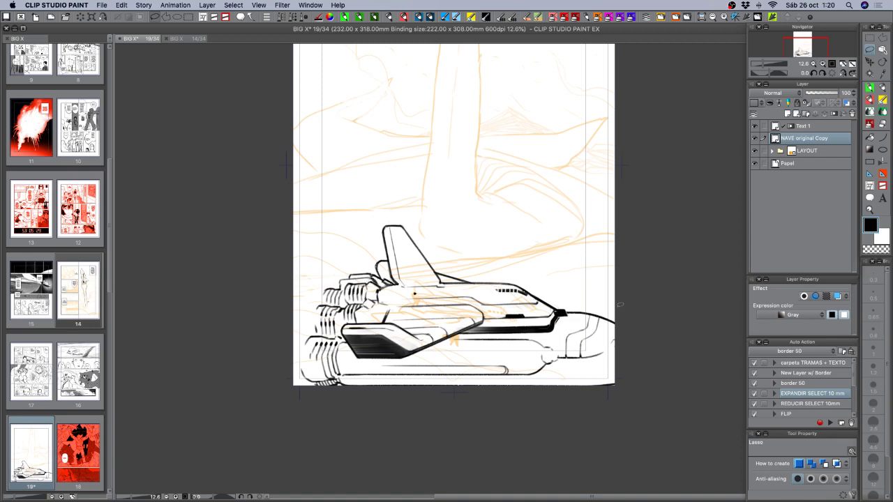
pyautogui.moveTo(619, 304)
pyautogui.mouseDown()
pyautogui.moveTo(588, 285)
pyautogui.moveTo(506, 327)
pyautogui.moveTo(498, 344)
pyautogui.moveTo(350, 367)
pyautogui.moveTo(337, 328)
pyautogui.moveTo(312, 329)
pyautogui.moveTo(279, 364)
pyautogui.moveTo(295, 393)
pyautogui.moveTo(551, 402)
pyautogui.moveTo(692, 327)
pyautogui.mouseUp()
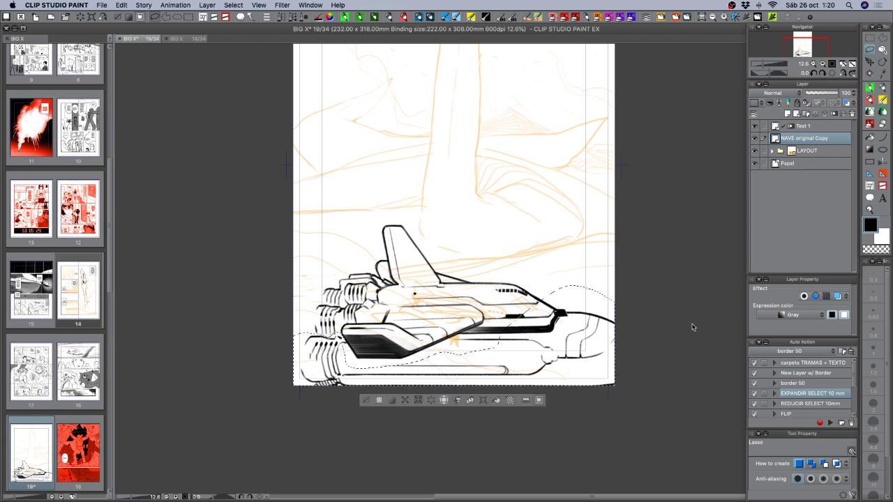
pyautogui.press('Delete')
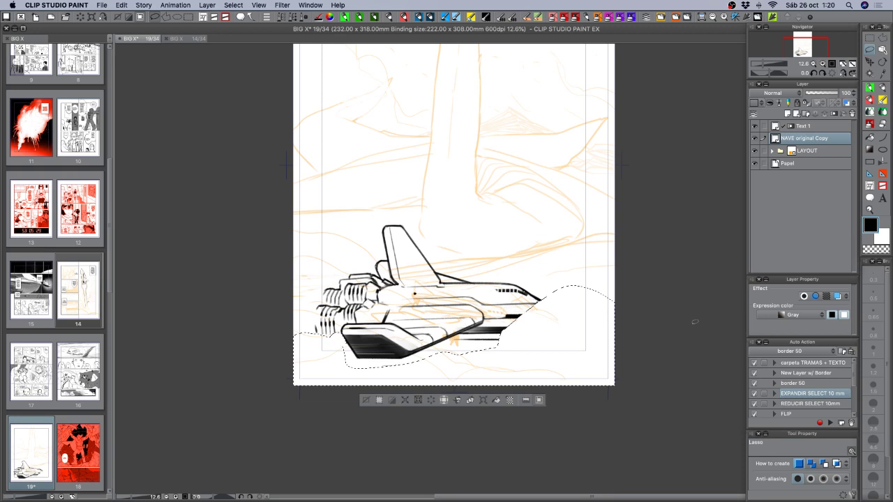
pyautogui.press('super+d')
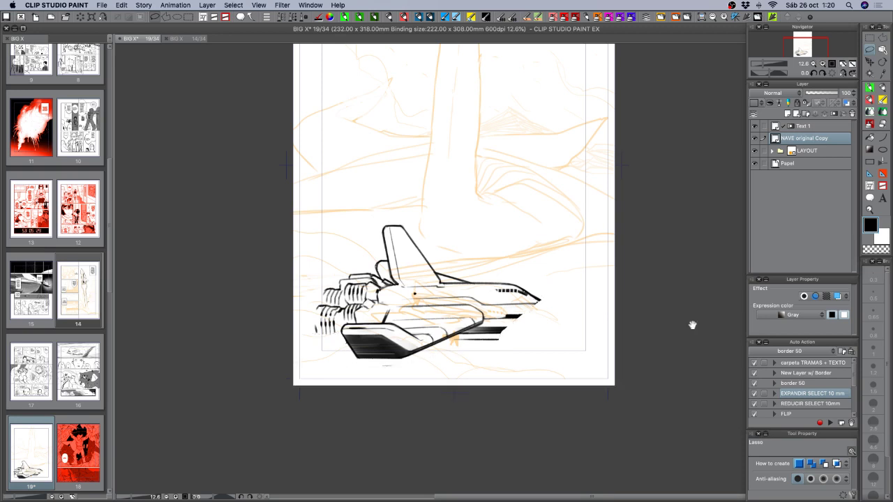
pyautogui.scroll(3, 548, 219)
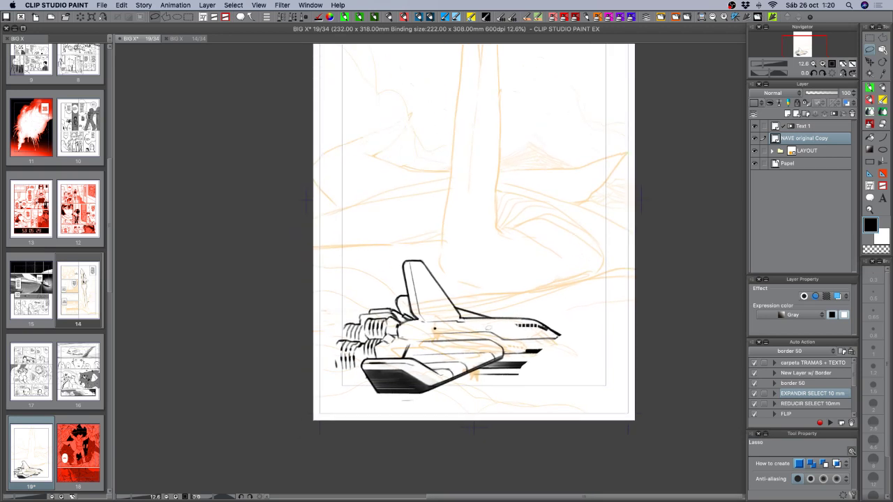
pyautogui.moveTo(527, 204); pyautogui.dragTo(503, 228)
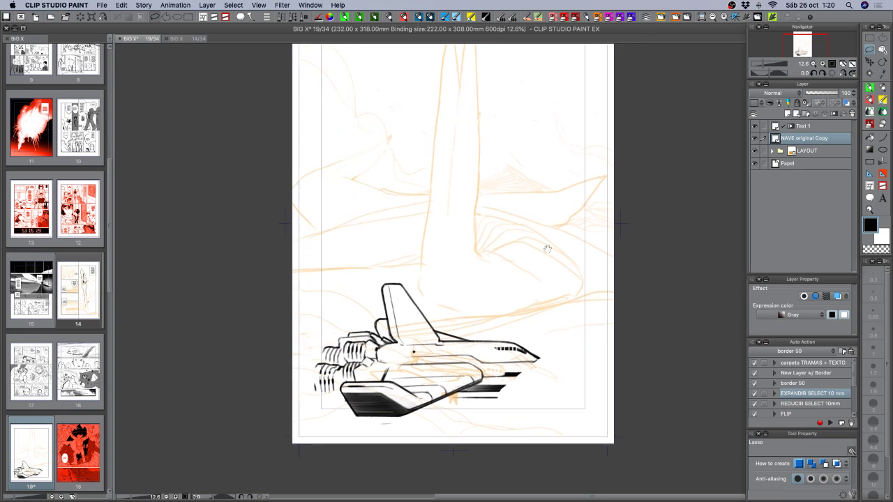
pyautogui.moveTo(548, 249); pyautogui.dragTo(499, 321)
pyautogui.scroll(-6, 499, 322)
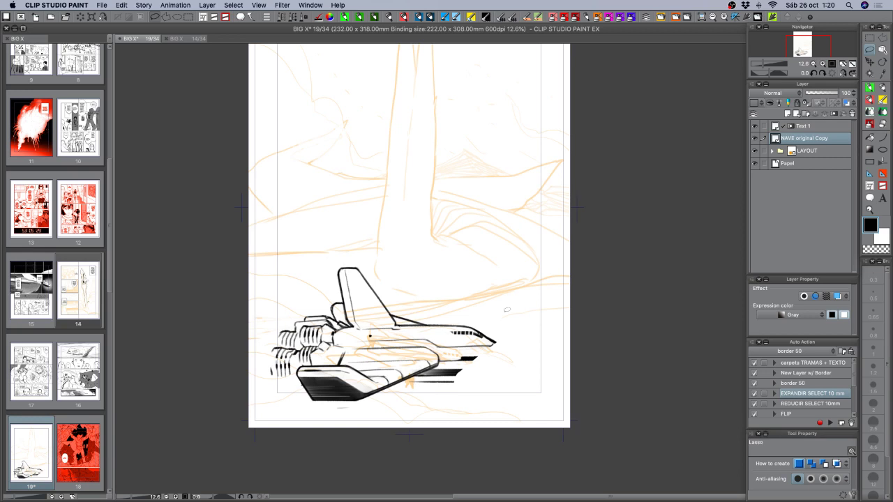
pyautogui.scroll(4, 509, 235)
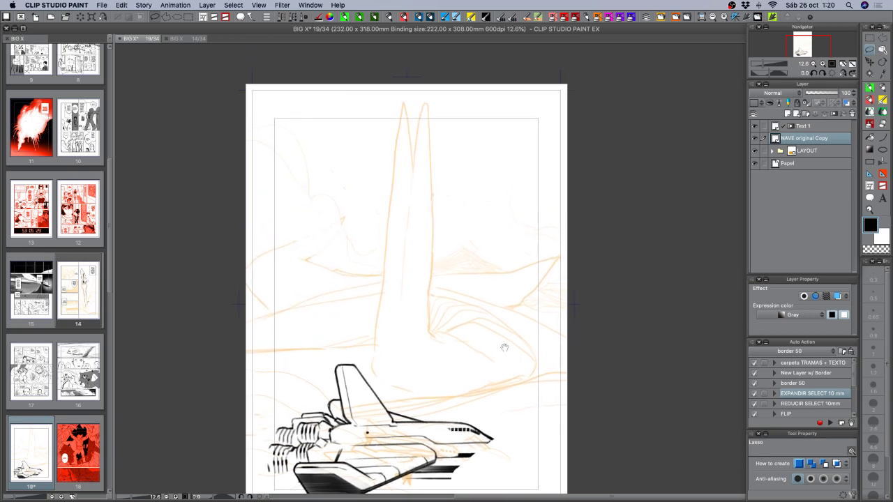
pyautogui.moveTo(511, 291); pyautogui.dragTo(517, 225)
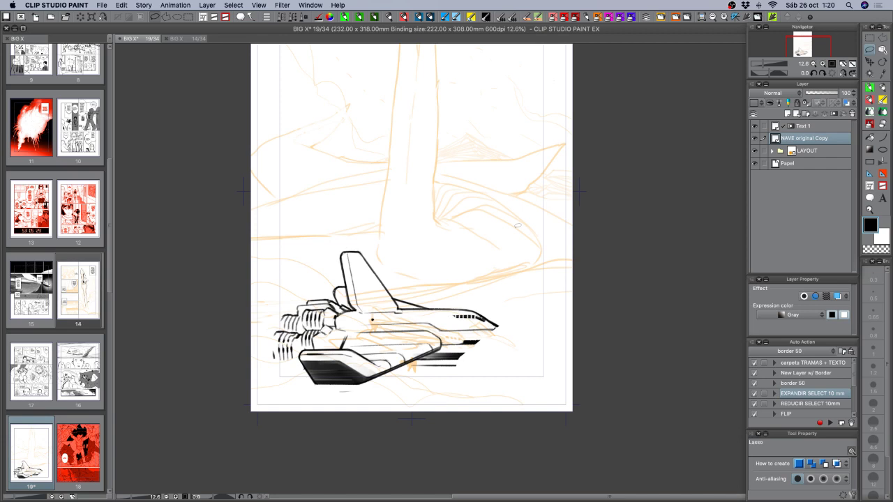
# - Scale the shuttle down to about 0.8 times its size and shift it slightly so it sits farther inside the page's lower part
pyautogui.press('super+t')
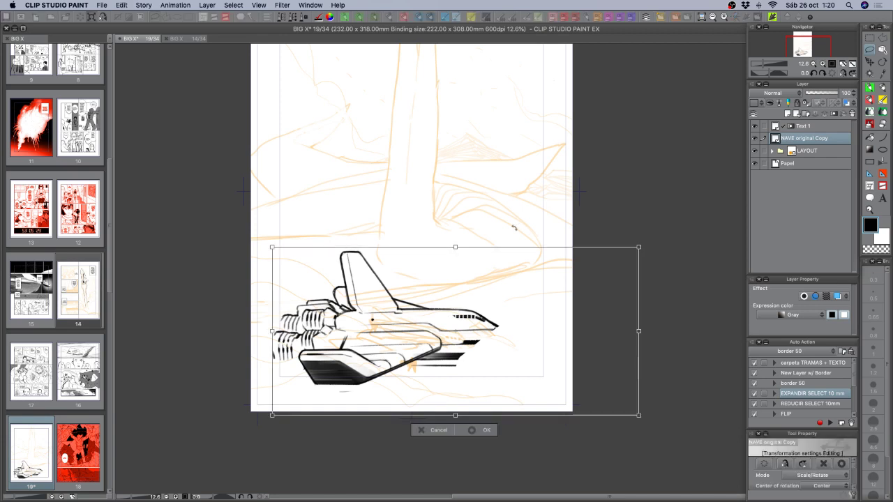
pyautogui.moveTo(638, 247); pyautogui.dragTo(610, 259)
pyautogui.moveTo(477, 331); pyautogui.dragTo(475, 321)
pyautogui.moveTo(604, 253)
pyautogui.mouseDown()
pyautogui.moveTo(588, 264)
pyautogui.moveTo(595, 257)
pyautogui.mouseUp()
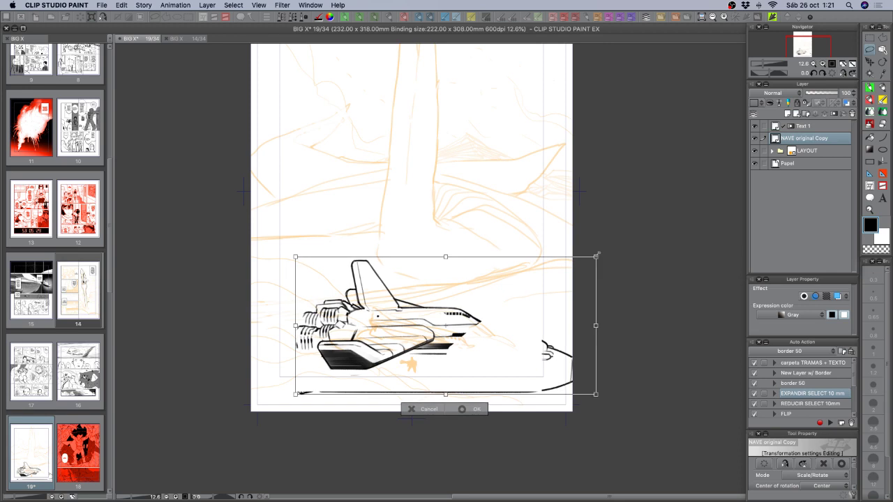
pyautogui.click(476, 411)
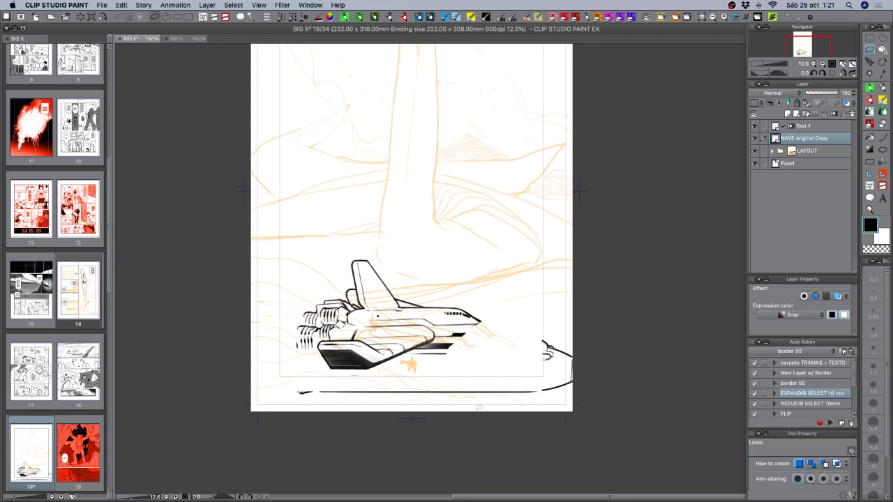
# - Lasso the leftover tank outline below and ahead of the shuttle, delete it, clear the selection and save page 19
pyautogui.moveTo(592, 312)
pyautogui.mouseDown()
pyautogui.moveTo(430, 373)
pyautogui.moveTo(297, 371)
pyautogui.moveTo(290, 436)
pyautogui.moveTo(599, 447)
pyautogui.moveTo(648, 289)
pyautogui.moveTo(671, 311)
pyautogui.mouseUp()
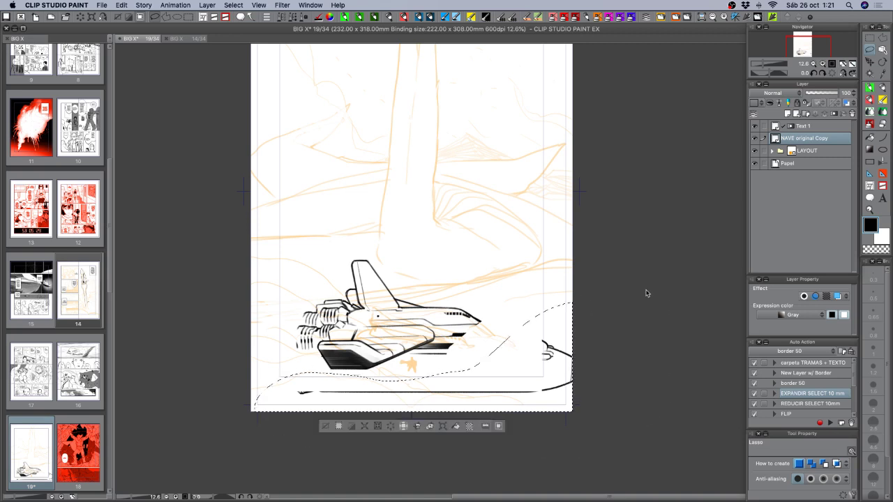
pyautogui.press('Delete')
pyautogui.press('super+d')
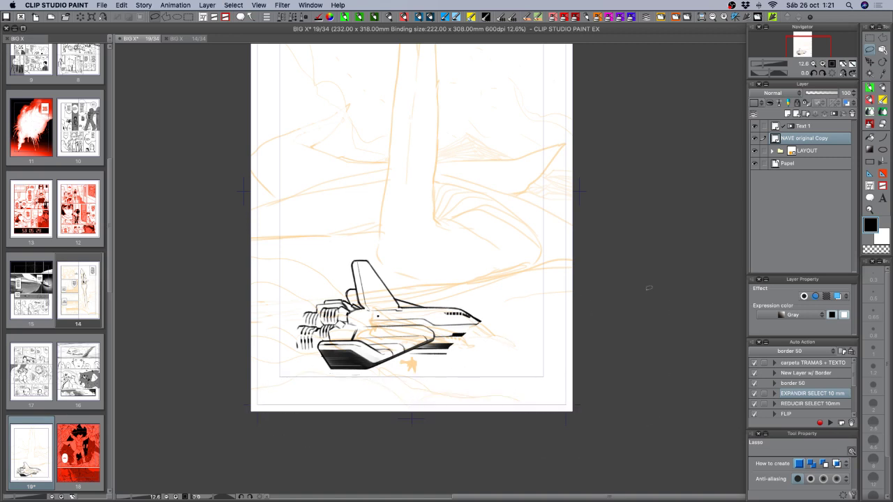
pyautogui.press('super+s')
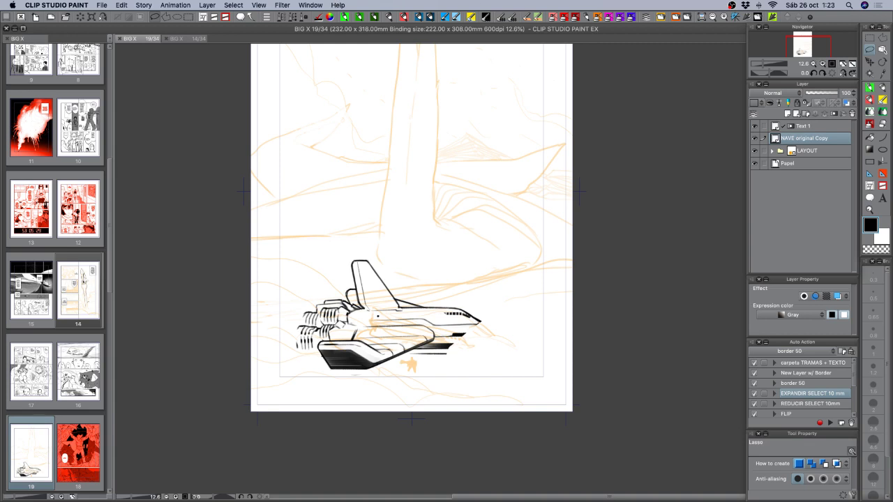
pyautogui.press('Tab')
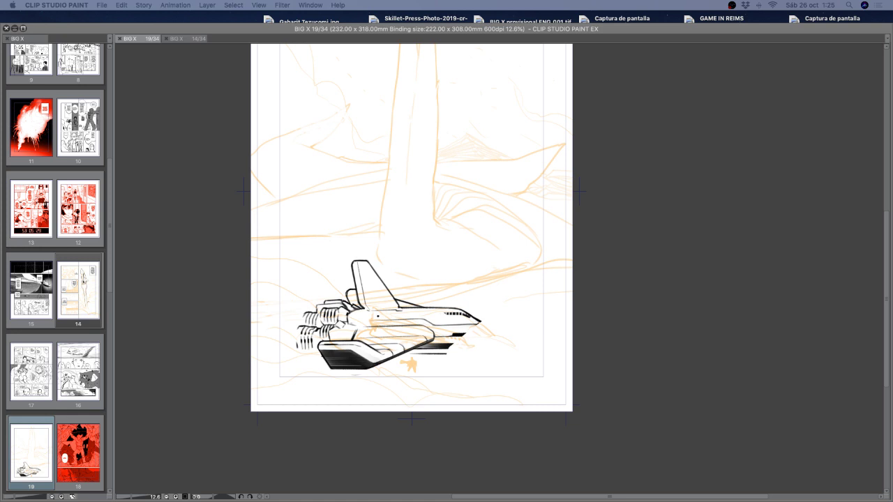
pyautogui.press('Tab')
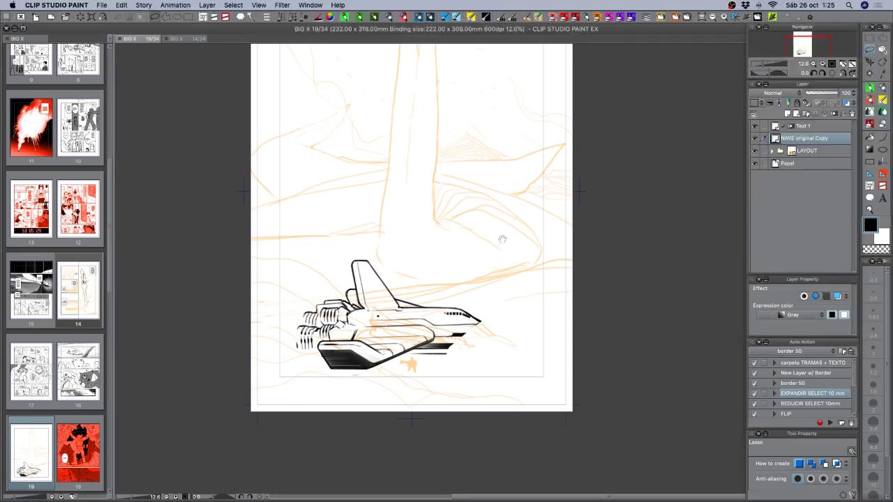
pyautogui.moveTo(461, 203); pyautogui.dragTo(493, 283)
# - Switch back to page 14 and reset the canvas rotation so the page stands upright
pyautogui.click(187, 39)
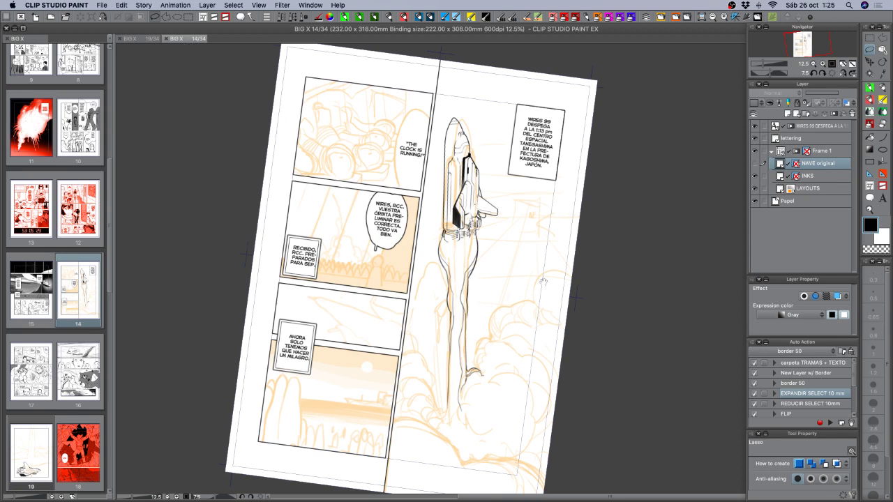
pyautogui.click(829, 73)
pyautogui.moveTo(524, 352)
pyautogui.mouseDown()
pyautogui.moveTo(514, 317)
pyautogui.moveTo(527, 340)
pyautogui.mouseUp()
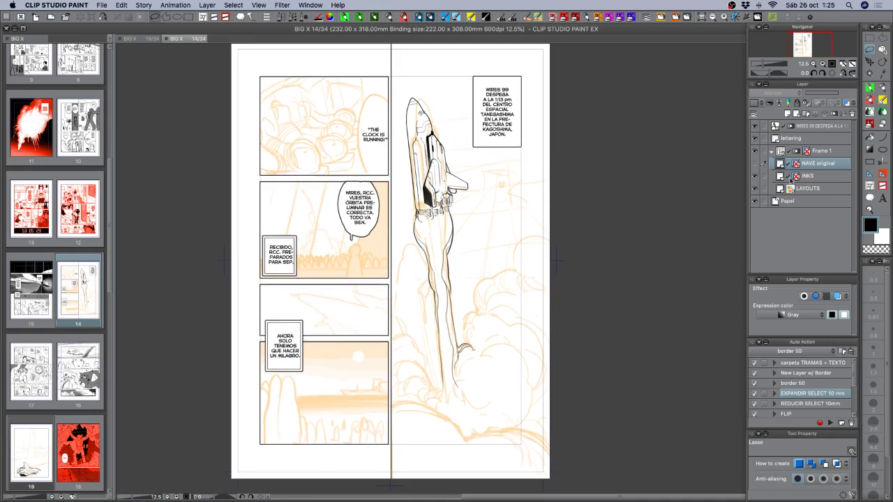
# - On the INKS layer, ink the thick curved contour across the foot of the launch panel with the pen at brush size 4.5
pyautogui.click(832, 178)
pyautogui.click(872, 100)
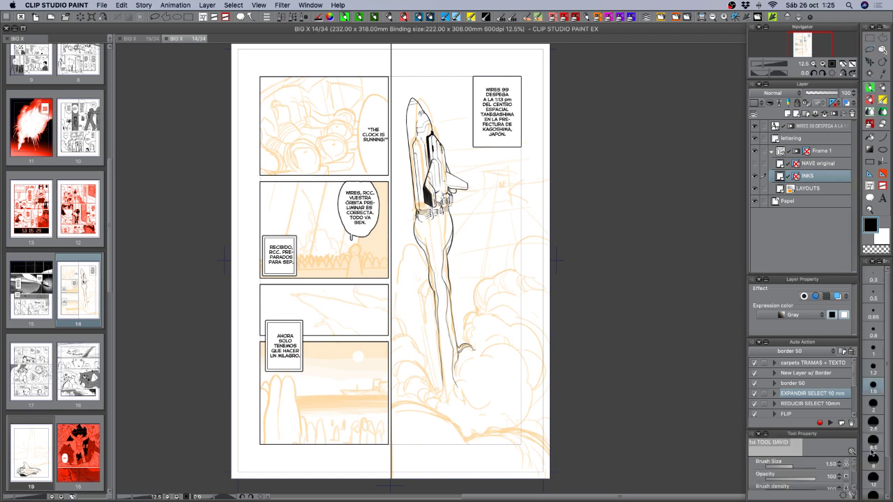
pyautogui.click(873, 421)
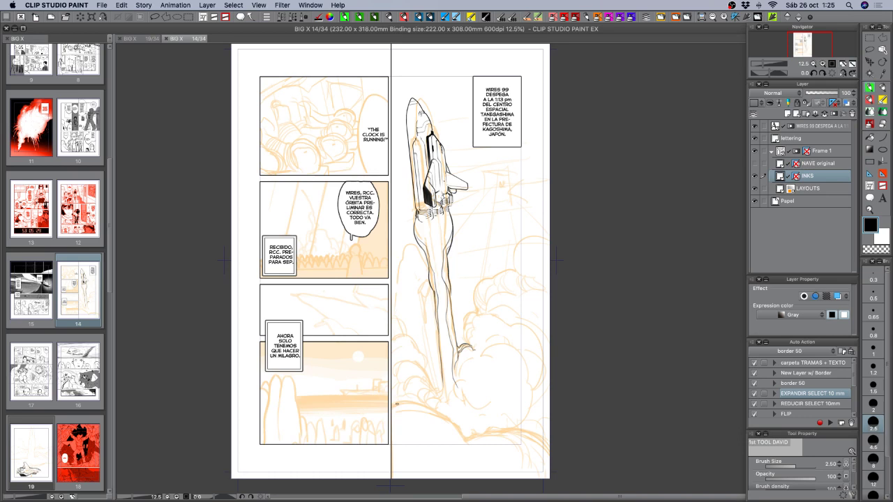
pyautogui.moveTo(383, 415)
pyautogui.mouseDown()
pyautogui.moveTo(415, 399)
pyautogui.moveTo(469, 429)
pyautogui.mouseUp()
pyautogui.press('super+z')
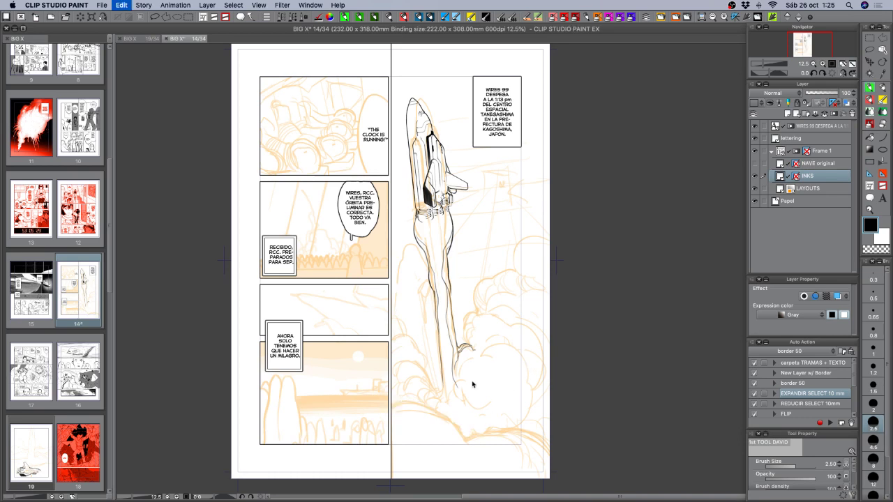
pyautogui.press(']')
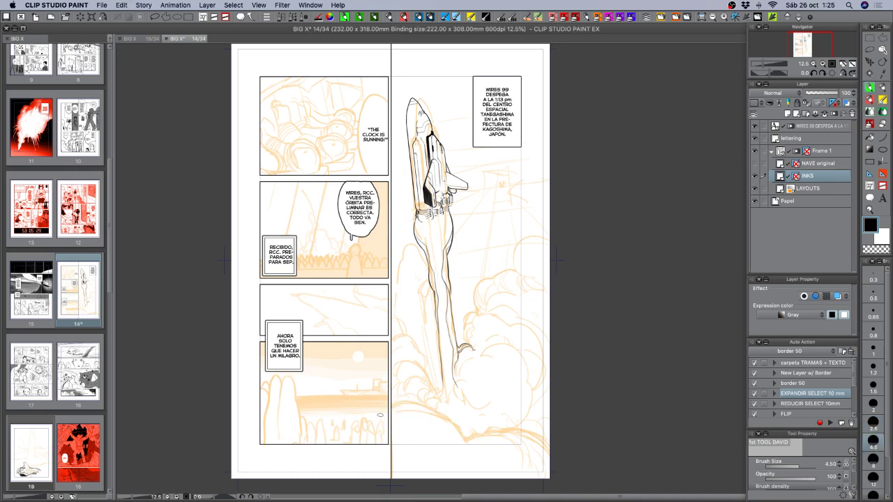
pyautogui.moveTo(380, 415)
pyautogui.mouseDown()
pyautogui.moveTo(429, 410)
pyautogui.moveTo(478, 445)
pyautogui.moveTo(530, 426)
pyautogui.moveTo(554, 446)
pyautogui.moveTo(563, 439)
pyautogui.moveTo(548, 422)
pyautogui.moveTo(481, 444)
pyautogui.mouseUp()
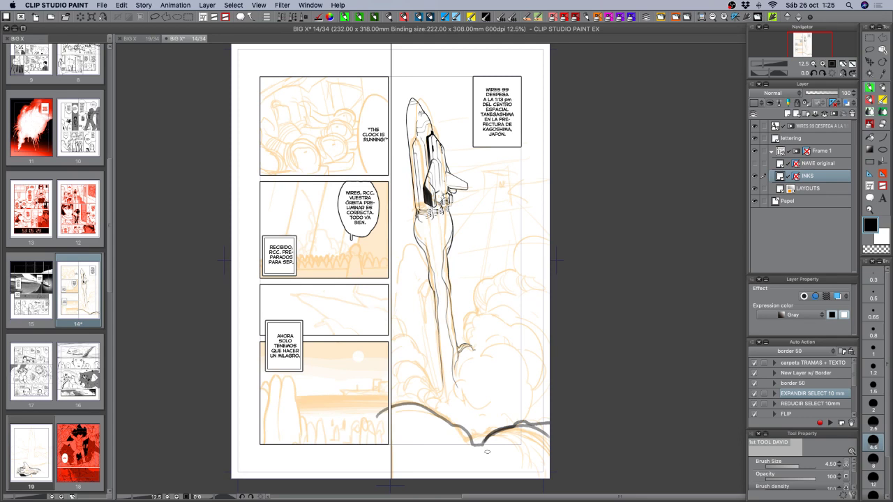
pyautogui.scroll(-3, 534, 347)
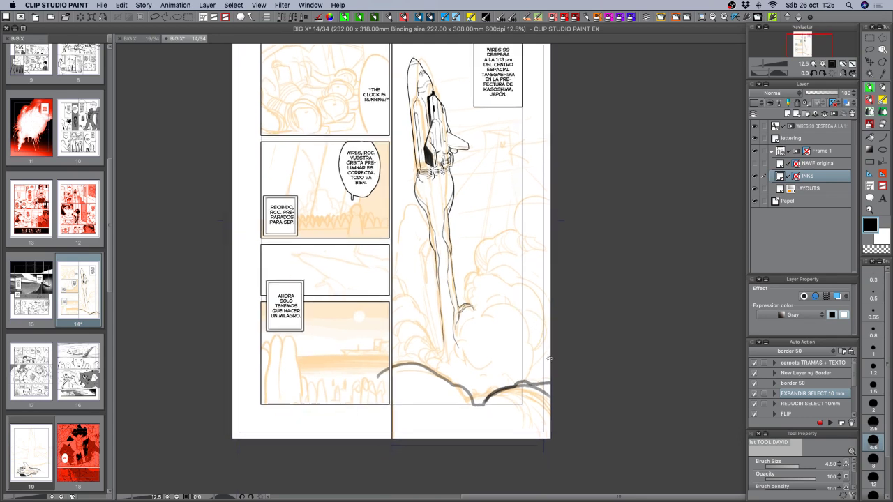
# - Check the LAYOUTS layer's visibility and undo the thick grey ground contour strokes below the smoke
pyautogui.click(755, 189)
pyautogui.click(756, 190)
pyautogui.press('super+z')
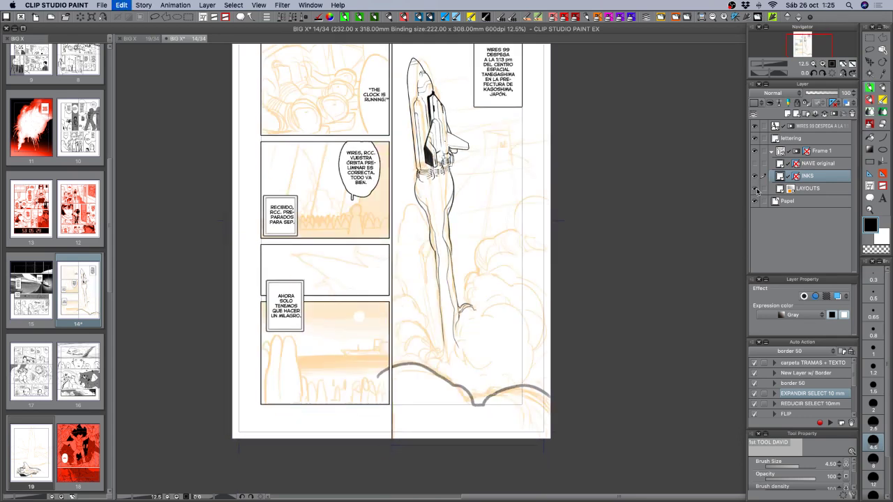
pyautogui.press('super+z')
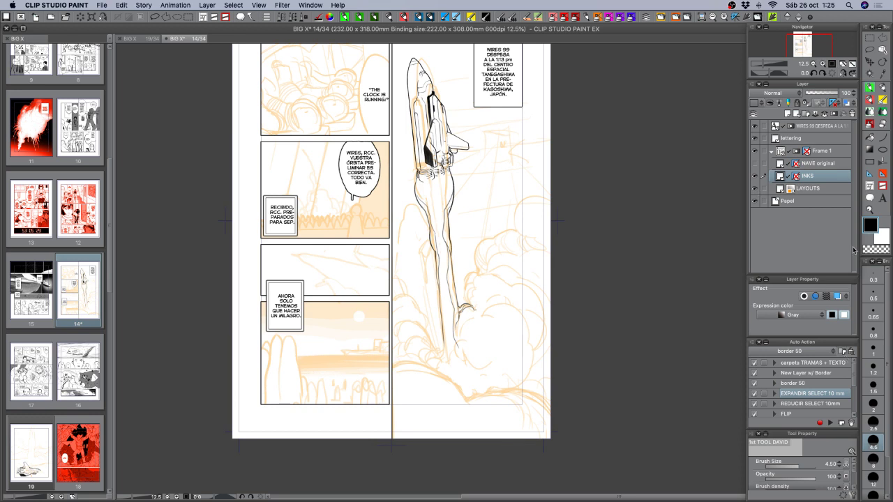
# - Ink the curved ground contour below the smoke cloud out to the page edge with a 2.5 brush
pyautogui.click(872, 422)
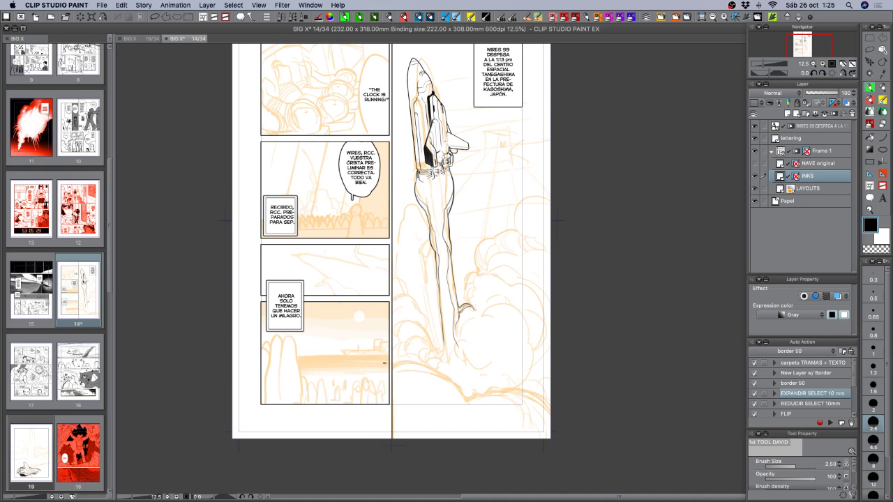
pyautogui.moveTo(393, 367)
pyautogui.mouseDown()
pyautogui.moveTo(438, 371)
pyautogui.moveTo(452, 385)
pyautogui.mouseUp()
pyautogui.press('super+z')
pyautogui.moveTo(392, 368)
pyautogui.mouseDown()
pyautogui.moveTo(446, 379)
pyautogui.moveTo(465, 402)
pyautogui.moveTo(520, 395)
pyautogui.moveTo(535, 410)
pyautogui.moveTo(539, 437)
pyautogui.mouseUp()
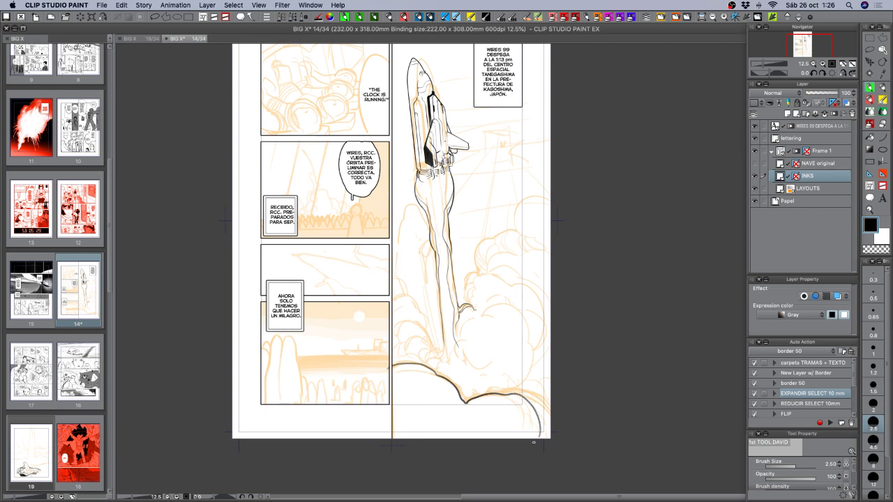
pyautogui.moveTo(474, 396)
pyautogui.mouseDown()
pyautogui.moveTo(514, 387)
pyautogui.moveTo(547, 396)
pyautogui.moveTo(551, 407)
pyautogui.moveTo(535, 413)
pyautogui.moveTo(539, 425)
pyautogui.moveTo(530, 405)
pyautogui.moveTo(550, 438)
pyautogui.mouseUp()
pyautogui.press('c')
pyautogui.press('c')
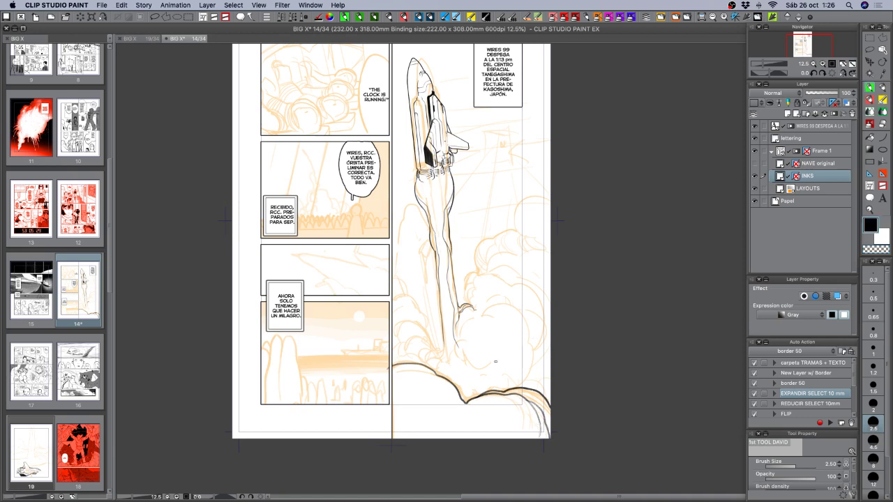
# - Ink the small smoke puffs and cloud edge around the base of the exhaust trail with 1.2 and 1.5 brushes
pyautogui.moveTo(444, 346); pyautogui.dragTo(437, 354)
pyautogui.click(873, 366)
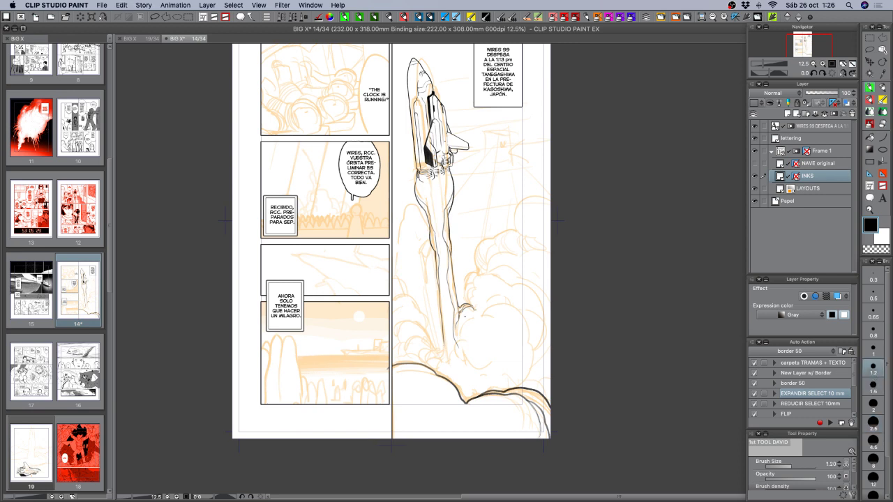
pyautogui.moveTo(491, 305)
pyautogui.mouseDown()
pyautogui.moveTo(471, 317)
pyautogui.moveTo(460, 355)
pyautogui.moveTo(459, 342)
pyautogui.moveTo(473, 327)
pyautogui.moveTo(462, 365)
pyautogui.mouseUp()
pyautogui.press('c')
pyautogui.press(']')
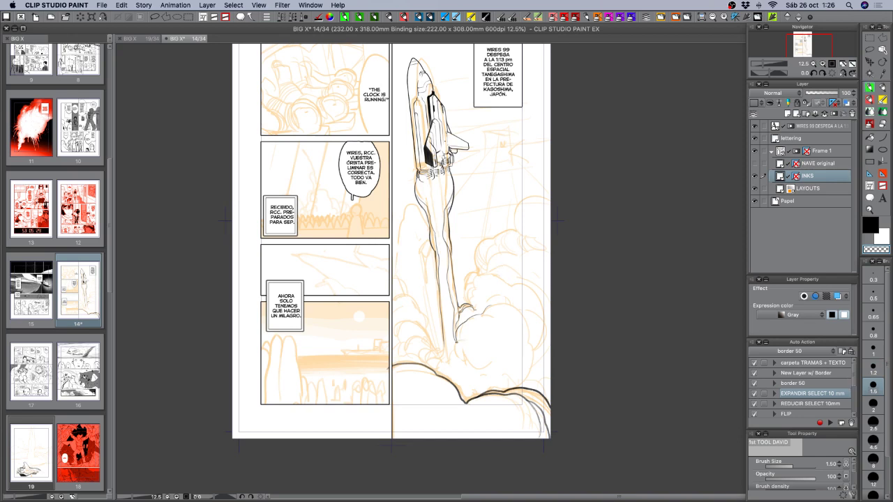
pyautogui.press('c')
pyautogui.moveTo(452, 344)
pyautogui.mouseDown()
pyautogui.moveTo(455, 363)
pyautogui.moveTo(450, 351)
pyautogui.mouseUp()
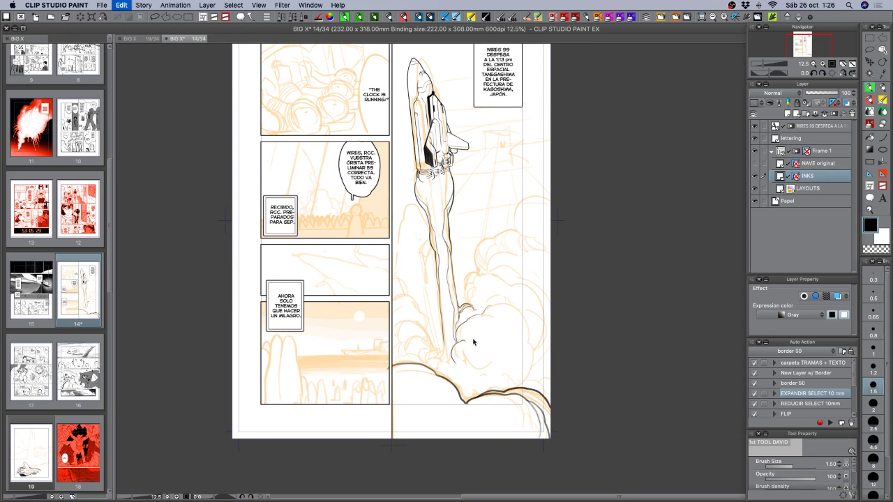
pyautogui.moveTo(452, 341)
pyautogui.mouseDown()
pyautogui.moveTo(458, 346)
pyautogui.moveTo(437, 357)
pyautogui.moveTo(430, 349)
pyautogui.moveTo(437, 344)
pyautogui.mouseUp()
# - Ink the outlines of the round cloud at the page edge and the smaller puffs beside it
pyautogui.moveTo(517, 270); pyautogui.dragTo(511, 290)
pyautogui.moveTo(542, 213)
pyautogui.mouseDown()
pyautogui.moveTo(516, 215)
pyautogui.moveTo(505, 246)
pyautogui.moveTo(519, 263)
pyautogui.mouseUp()
pyautogui.press('super+z')
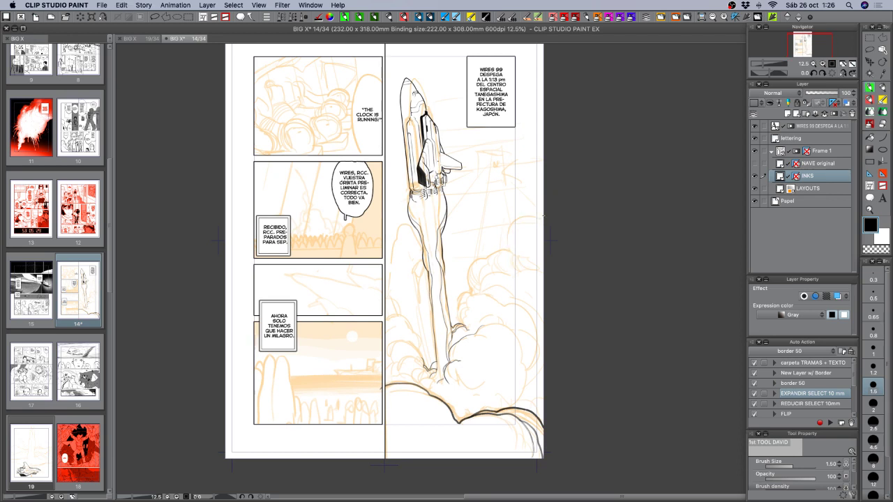
pyautogui.moveTo(525, 214)
pyautogui.mouseDown()
pyautogui.moveTo(508, 231)
pyautogui.moveTo(509, 251)
pyautogui.moveTo(517, 218)
pyautogui.moveTo(509, 231)
pyautogui.moveTo(515, 258)
pyautogui.moveTo(536, 258)
pyautogui.mouseUp()
pyautogui.moveTo(510, 258)
pyautogui.mouseDown()
pyautogui.moveTo(512, 270)
pyautogui.moveTo(529, 267)
pyautogui.moveTo(488, 259)
pyautogui.moveTo(466, 268)
pyautogui.moveTo(468, 289)
pyautogui.mouseUp()
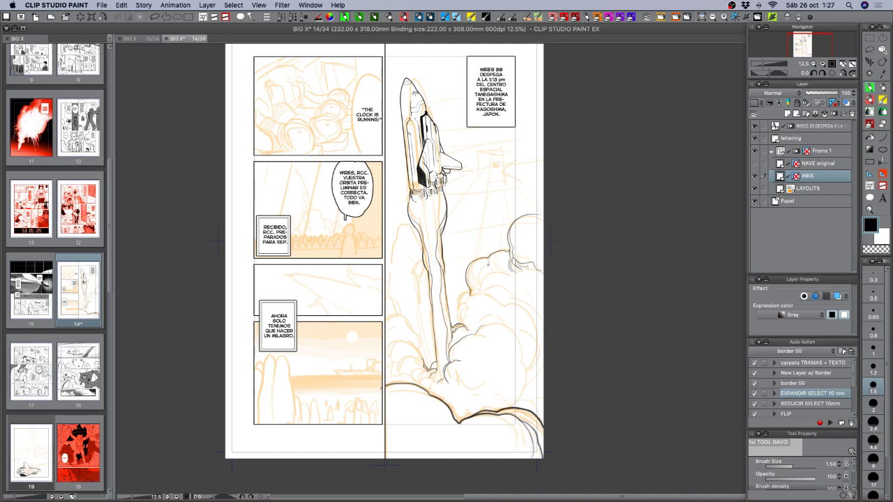
pyautogui.moveTo(500, 252); pyautogui.dragTo(491, 258)
pyautogui.moveTo(475, 261)
pyautogui.mouseDown()
pyautogui.moveTo(469, 276)
pyautogui.moveTo(481, 289)
pyautogui.mouseUp()
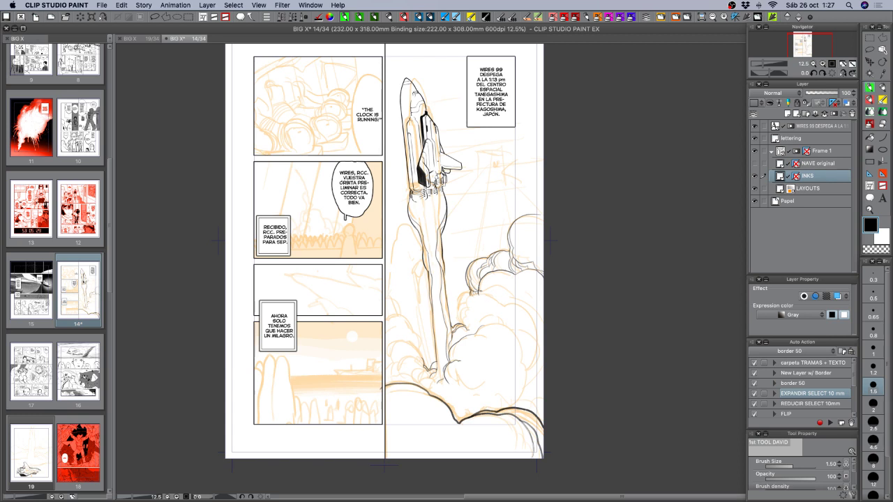
# - Ink the cluster of small puffs and cloud outlines between the upper cloud and the base of the exhaust trail
pyautogui.press('c')
pyautogui.press('c')
pyautogui.moveTo(466, 308); pyautogui.dragTo(460, 322)
pyautogui.scroll(2, 497, 295)
pyautogui.moveTo(481, 345); pyautogui.dragTo(470, 263)
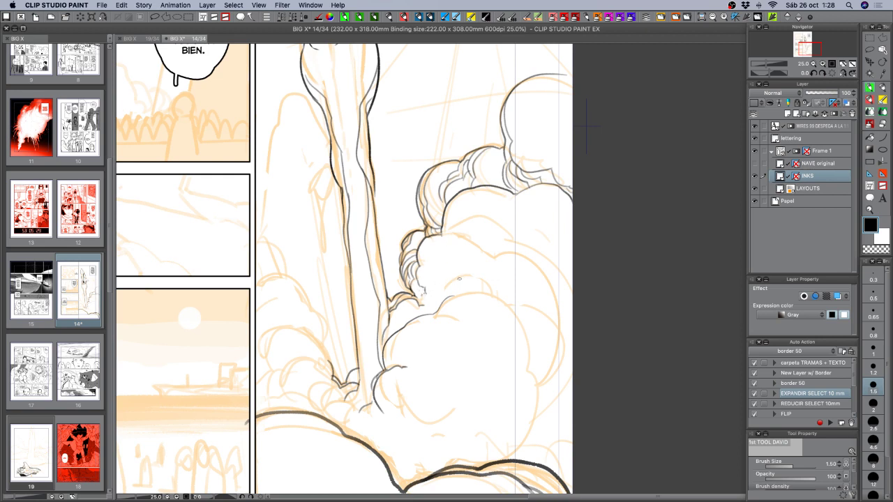
# - Ink the small arched bulge on top of the large lower cloud and refine its double contour
pyautogui.moveTo(478, 276)
pyautogui.mouseDown()
pyautogui.moveTo(452, 280)
pyautogui.moveTo(440, 305)
pyautogui.mouseUp()
pyautogui.press('super+z')
pyautogui.moveTo(488, 280)
pyautogui.mouseDown()
pyautogui.moveTo(451, 279)
pyautogui.moveTo(447, 288)
pyautogui.moveTo(460, 279)
pyautogui.moveTo(443, 297)
pyautogui.mouseUp()
pyautogui.press('super+z')
pyautogui.press('c')
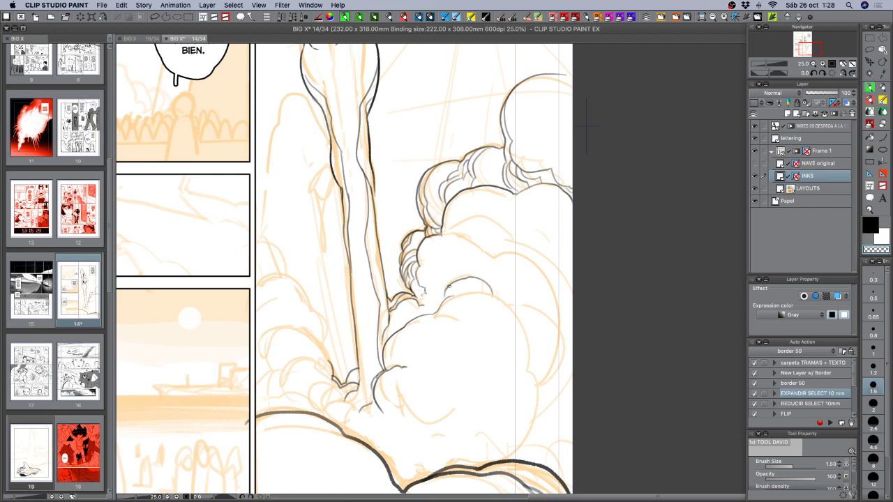
pyautogui.press('c')
pyautogui.hotkey('shift', 'space')
pyautogui.moveTo(580, 331)
pyautogui.mouseDown()
pyautogui.moveTo(584, 268)
pyautogui.moveTo(558, 185)
pyautogui.mouseUp()
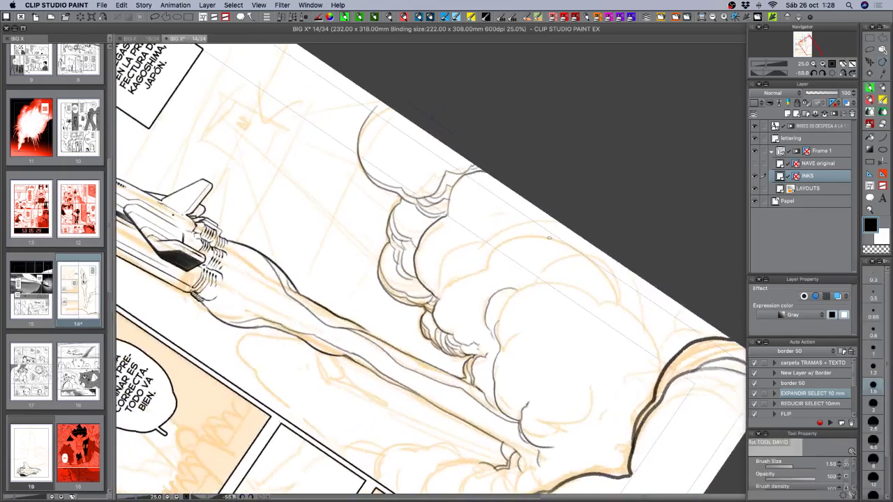
pyautogui.moveTo(517, 290)
pyautogui.mouseDown()
pyautogui.moveTo(536, 284)
pyautogui.moveTo(500, 311)
pyautogui.mouseUp()
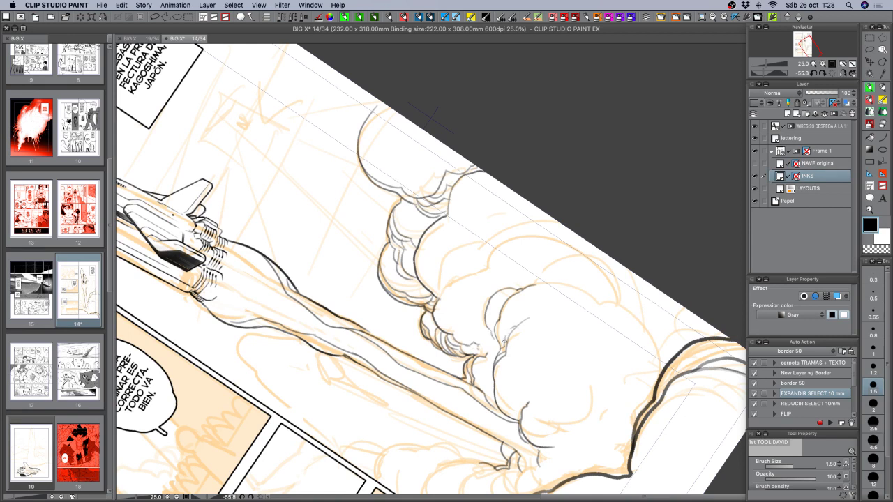
pyautogui.press('c')
pyautogui.press('c')
pyautogui.press('c')
pyautogui.press('c')
# - Ink the outer edge of the large lower cloud down to the ground contour
pyautogui.press('r')
pyautogui.moveTo(528, 322); pyautogui.dragTo(439, 360)
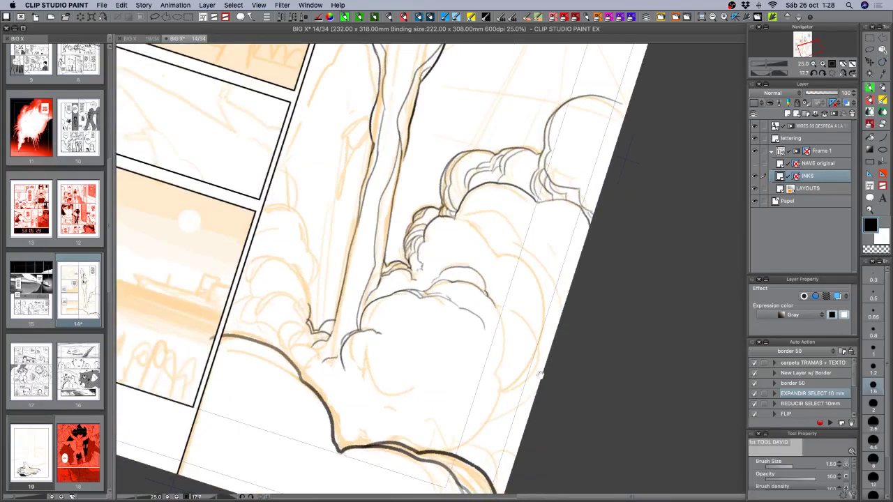
pyautogui.press('space')
pyautogui.moveTo(535, 371); pyautogui.dragTo(491, 329)
pyautogui.moveTo(453, 266); pyautogui.dragTo(455, 336)
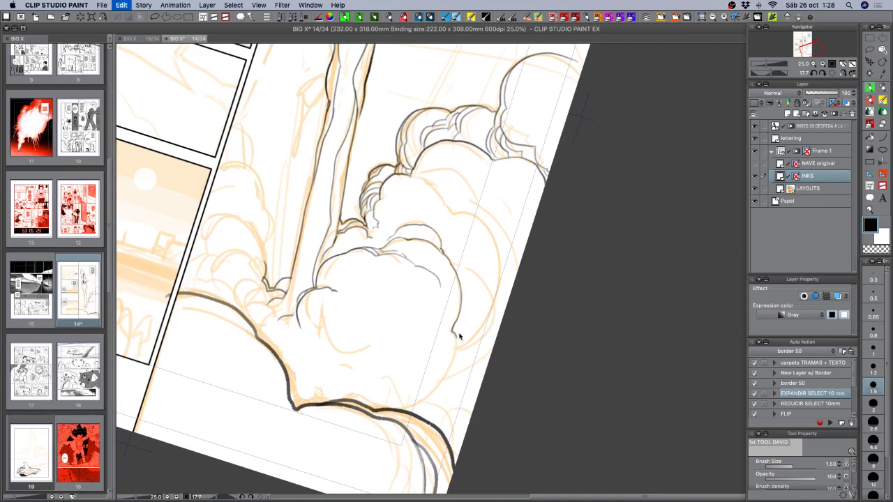
pyautogui.press('super+z')
pyautogui.moveTo(450, 264)
pyautogui.mouseDown()
pyautogui.moveTo(460, 309)
pyautogui.moveTo(448, 334)
pyautogui.moveTo(444, 399)
pyautogui.moveTo(432, 403)
pyautogui.mouseUp()
pyautogui.press('super+z')
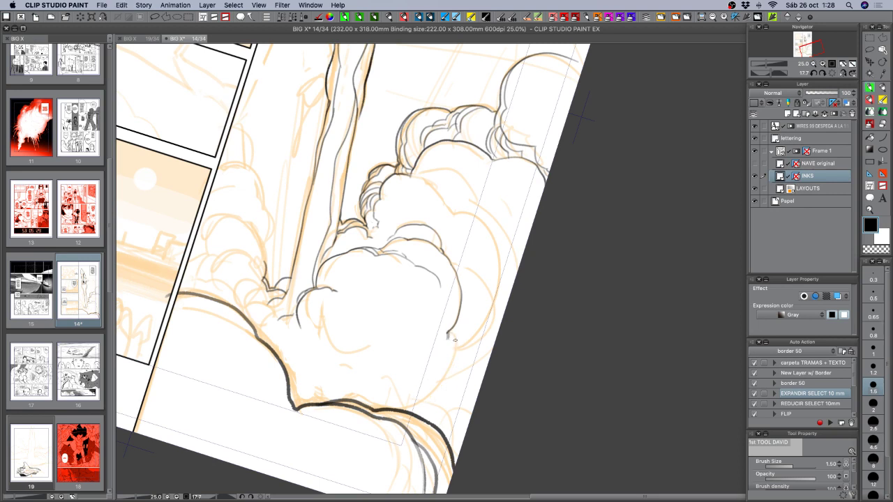
pyautogui.moveTo(452, 339)
pyautogui.mouseDown()
pyautogui.moveTo(445, 394)
pyautogui.moveTo(411, 407)
pyautogui.mouseUp()
pyautogui.press('super+z')
pyautogui.moveTo(452, 338)
pyautogui.mouseDown()
pyautogui.moveTo(450, 380)
pyautogui.moveTo(417, 412)
pyautogui.mouseUp()
# - Ink the overlapping cloud bulges between the large lower cloud and the page edge
pyautogui.moveTo(441, 241)
pyautogui.mouseDown()
pyautogui.moveTo(474, 270)
pyautogui.moveTo(487, 303)
pyautogui.mouseUp()
pyautogui.press('super+z')
pyautogui.moveTo(441, 242)
pyautogui.mouseDown()
pyautogui.moveTo(481, 286)
pyautogui.moveTo(478, 337)
pyautogui.moveTo(454, 356)
pyautogui.mouseUp()
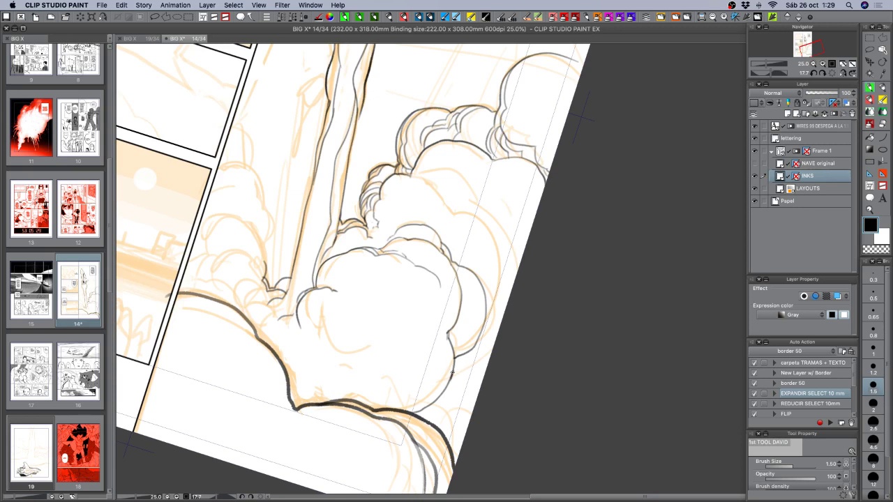
pyautogui.moveTo(452, 371)
pyautogui.mouseDown()
pyautogui.moveTo(483, 344)
pyautogui.moveTo(497, 346)
pyautogui.mouseUp()
pyautogui.moveTo(498, 251)
pyautogui.mouseDown()
pyautogui.moveTo(500, 318)
pyautogui.moveTo(462, 361)
pyautogui.mouseUp()
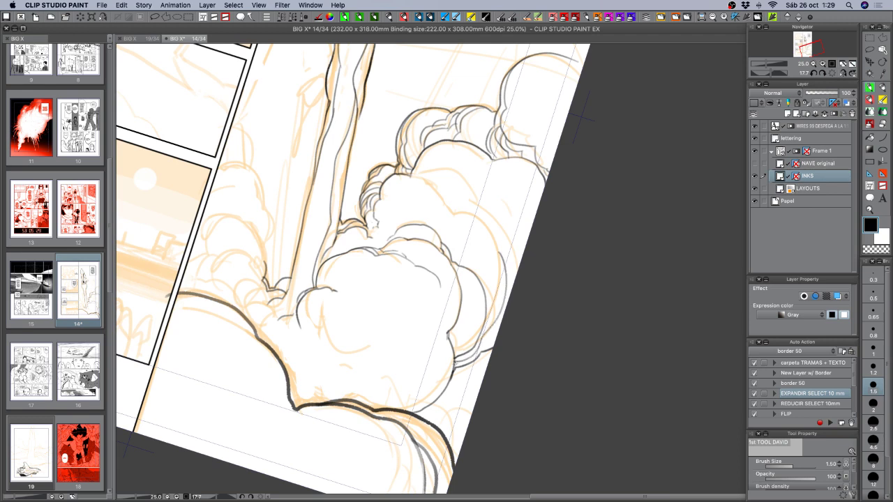
# - Ink the overlapping inner contours of the middle cloud, following the orange layout
pyautogui.press('r')
pyautogui.moveTo(494, 333); pyautogui.dragTo(556, 258)
pyautogui.moveTo(557, 341); pyautogui.dragTo(509, 319)
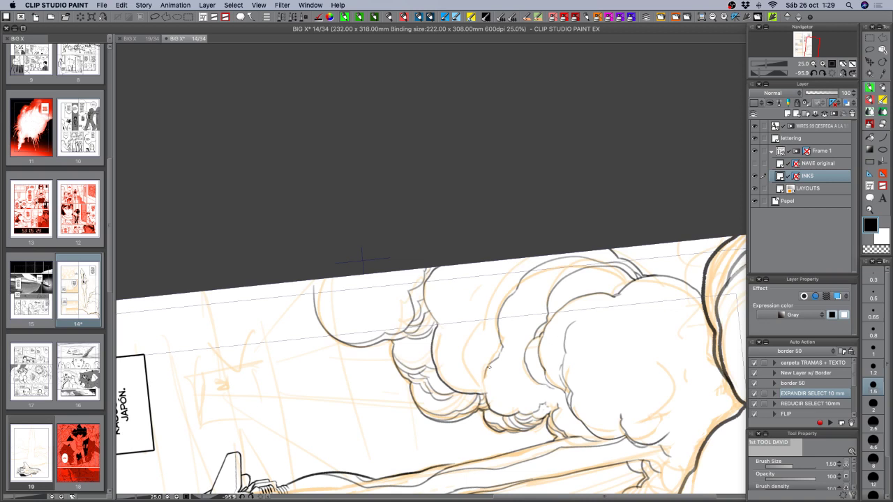
pyautogui.press('c')
pyautogui.press('c')
pyautogui.moveTo(507, 277)
pyautogui.mouseDown()
pyautogui.moveTo(522, 273)
pyautogui.moveTo(493, 288)
pyautogui.moveTo(484, 336)
pyautogui.mouseUp()
pyautogui.moveTo(478, 329)
pyautogui.mouseDown()
pyautogui.moveTo(466, 364)
pyautogui.moveTo(473, 384)
pyautogui.mouseUp()
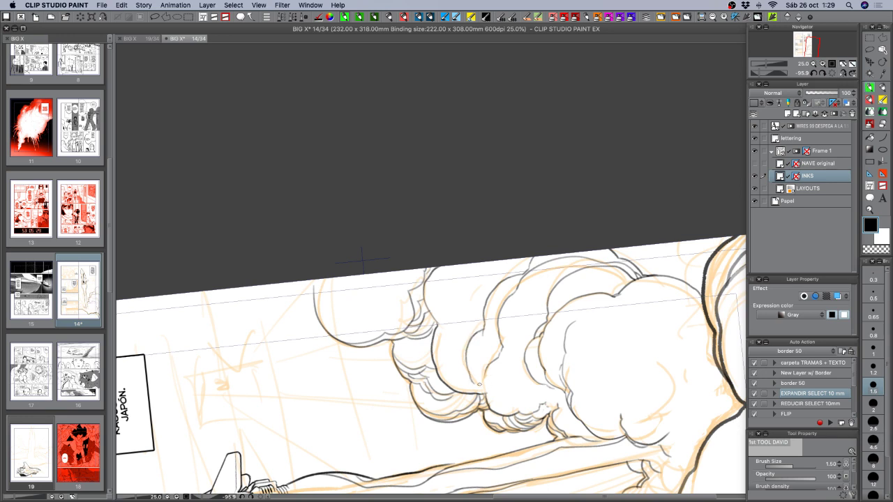
# - Ink small puffs along the middle cloud's outer edge near the page border
pyautogui.press('c')
pyautogui.hotkey('shift', 'space')
pyautogui.moveTo(362, 260); pyautogui.dragTo(458, 435)
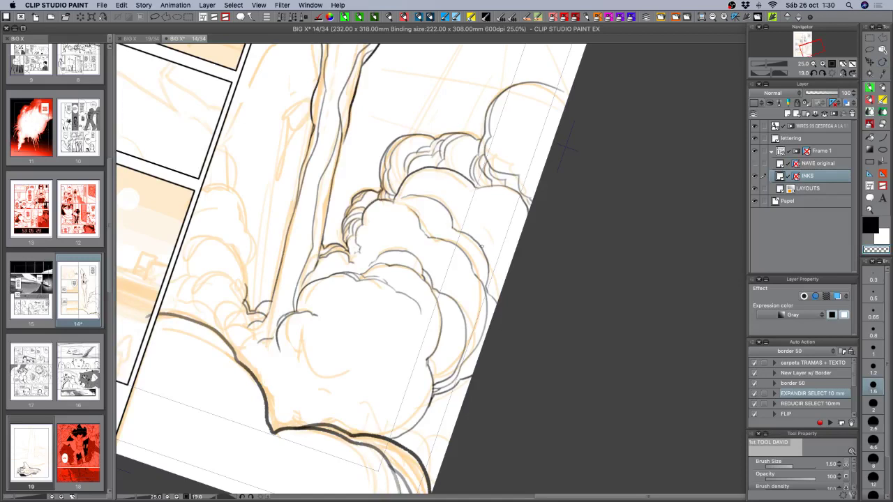
pyautogui.press('c')
pyautogui.moveTo(488, 256); pyautogui.dragTo(496, 300)
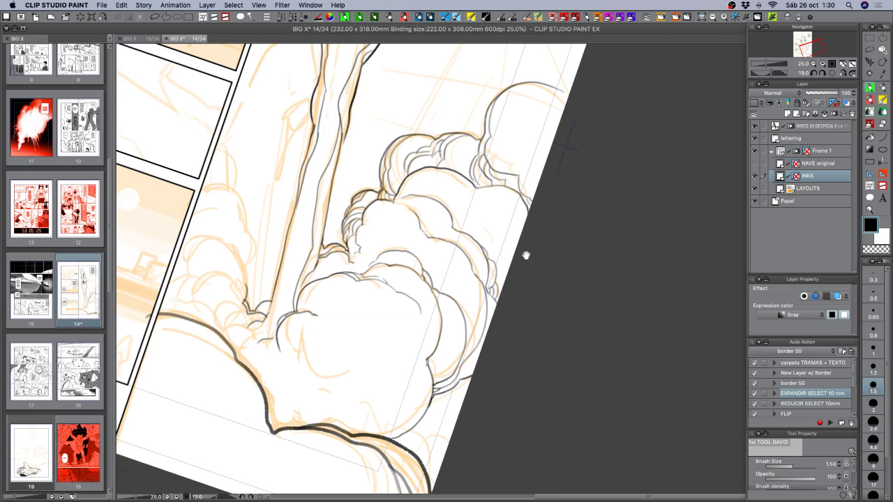
# - Ink the small group of puffs at the page edge just above the ground contour
pyautogui.moveTo(483, 381); pyautogui.dragTo(550, 323)
pyautogui.moveTo(540, 407); pyautogui.dragTo(595, 336)
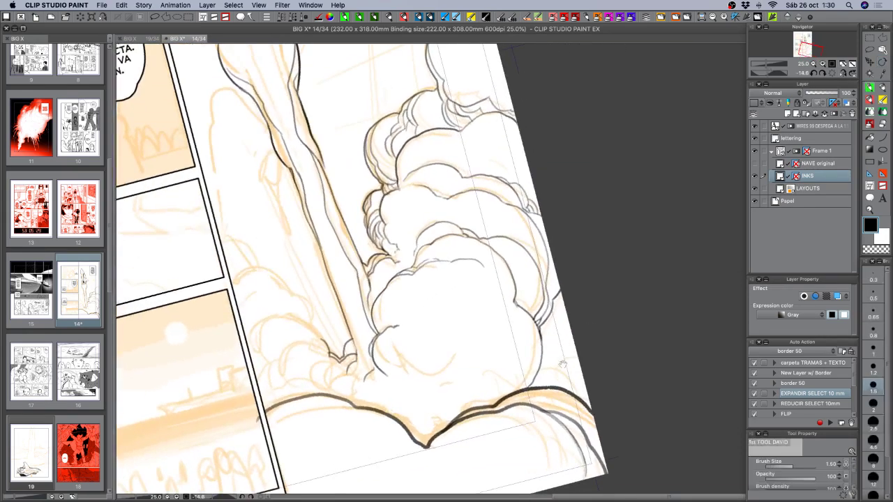
pyautogui.moveTo(562, 364); pyautogui.dragTo(568, 321)
pyautogui.moveTo(570, 261)
pyautogui.mouseDown()
pyautogui.moveTo(550, 288)
pyautogui.moveTo(550, 327)
pyautogui.moveTo(583, 304)
pyautogui.moveTo(569, 333)
pyautogui.moveTo(590, 334)
pyautogui.moveTo(589, 322)
pyautogui.moveTo(566, 330)
pyautogui.mouseUp()
pyautogui.press('super+z')
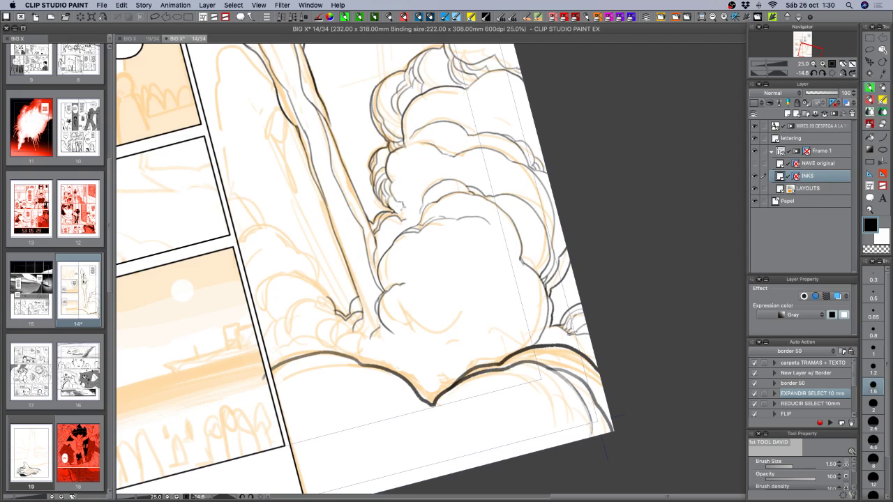
# - Refine the ink outline of the large lower cloud where it meets the base of the exhaust trail
pyautogui.press('c')
pyautogui.moveTo(462, 355); pyautogui.dragTo(460, 334)
pyautogui.moveTo(515, 382); pyautogui.dragTo(456, 363)
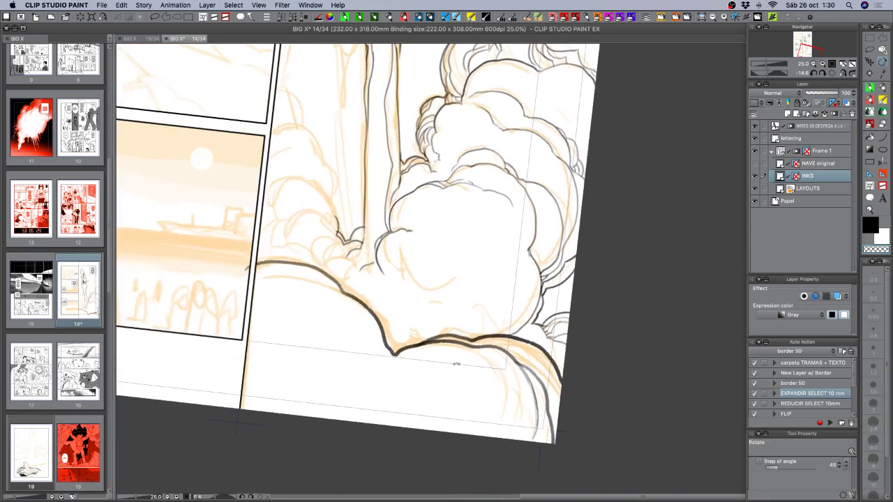
pyautogui.press('p')
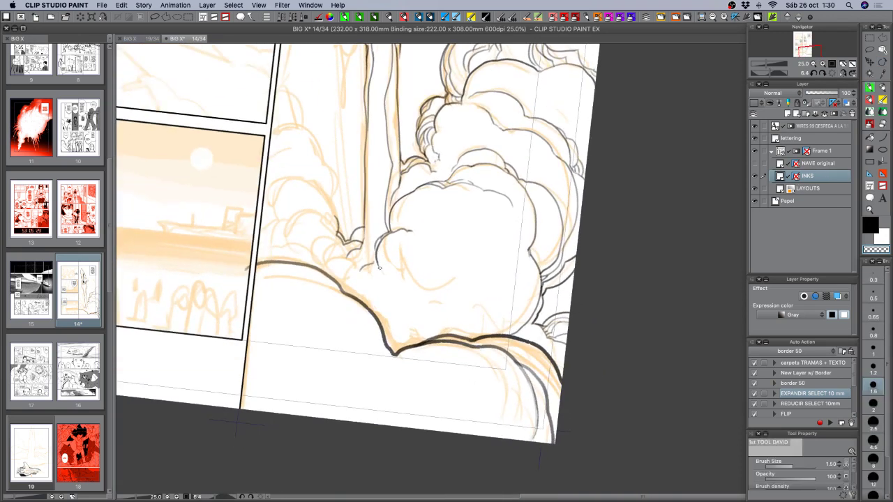
pyautogui.press('c')
pyautogui.moveTo(376, 249); pyautogui.dragTo(373, 263)
pyautogui.press('c')
# - Ink a second contour inside the large lower cloud on the side facing the exhaust trail
pyautogui.press('r')
pyautogui.moveTo(543, 306)
pyautogui.mouseDown()
pyautogui.moveTo(551, 285)
pyautogui.moveTo(540, 233)
pyautogui.moveTo(551, 285)
pyautogui.mouseUp()
pyautogui.moveTo(471, 219); pyautogui.dragTo(478, 224)
pyautogui.moveTo(364, 263); pyautogui.dragTo(377, 326)
pyautogui.press('p')
pyautogui.press('c')
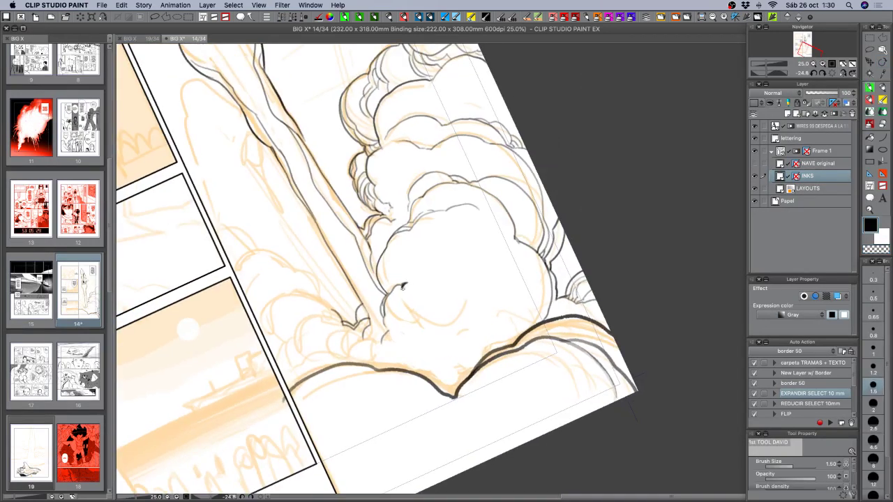
pyautogui.press('c')
pyautogui.press('c')
pyautogui.moveTo(401, 282)
pyautogui.mouseDown()
pyautogui.moveTo(427, 247)
pyautogui.moveTo(461, 244)
pyautogui.mouseUp()
pyautogui.press('super+z')
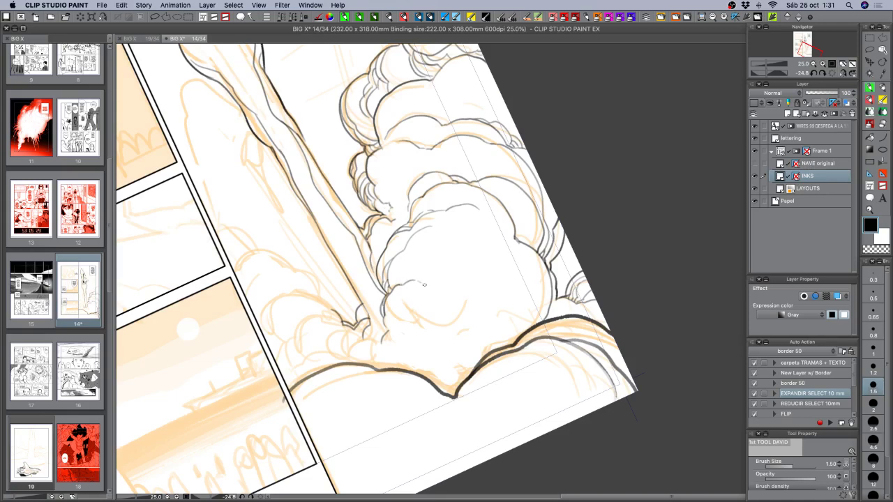
# - Ink fine broken detail lines inside the outer side of the large lower cloud with a 1.2 brush
pyautogui.moveTo(531, 371); pyautogui.dragTo(420, 366)
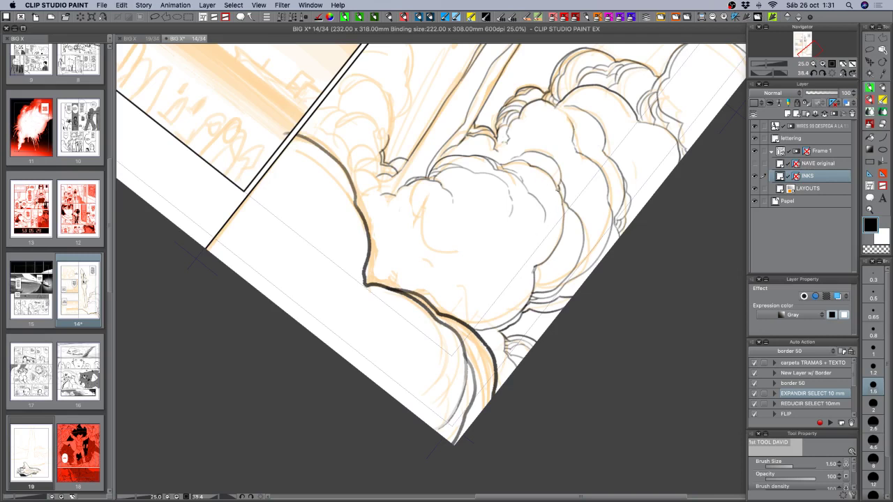
pyautogui.press('[')
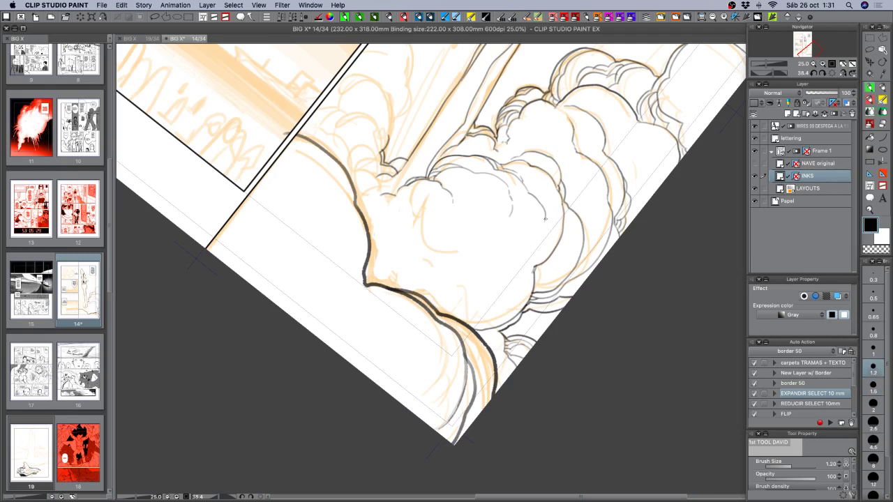
pyautogui.moveTo(544, 225); pyautogui.dragTo(533, 257)
pyautogui.press('super+z')
pyautogui.moveTo(544, 227); pyautogui.dragTo(524, 304)
pyautogui.press('super+z')
pyautogui.moveTo(528, 280); pyautogui.dragTo(527, 294)
# - Ink a bumpy outline along the exhaust trail's edge facing the large clouds, using a 1.5 brush
pyautogui.moveTo(623, 304); pyautogui.dragTo(613, 237)
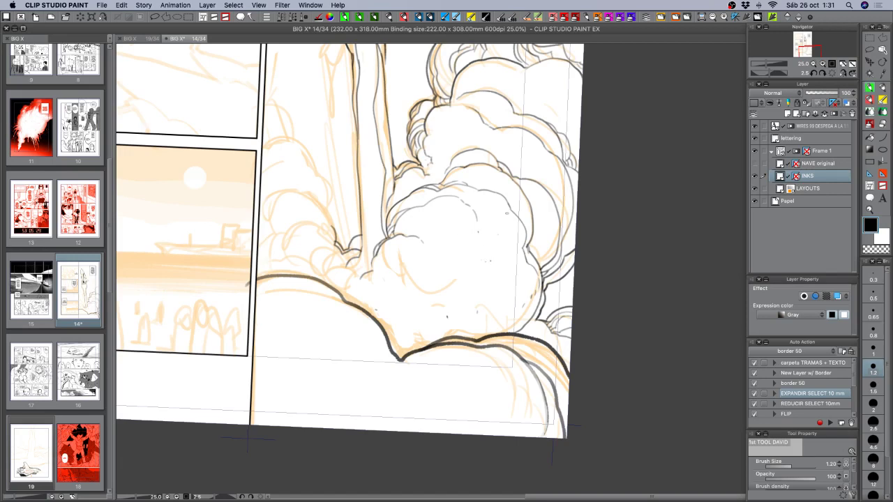
pyautogui.press('c')
pyautogui.press('c')
pyautogui.moveTo(460, 209); pyautogui.dragTo(519, 399)
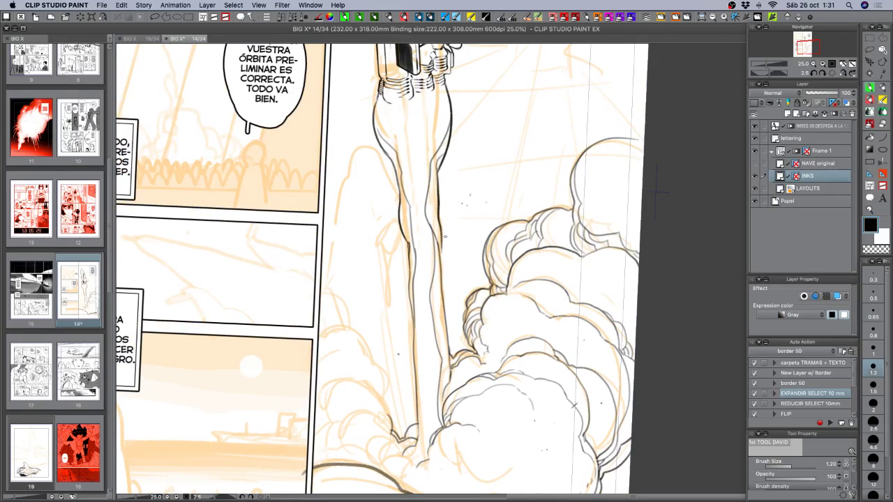
pyautogui.press(']')
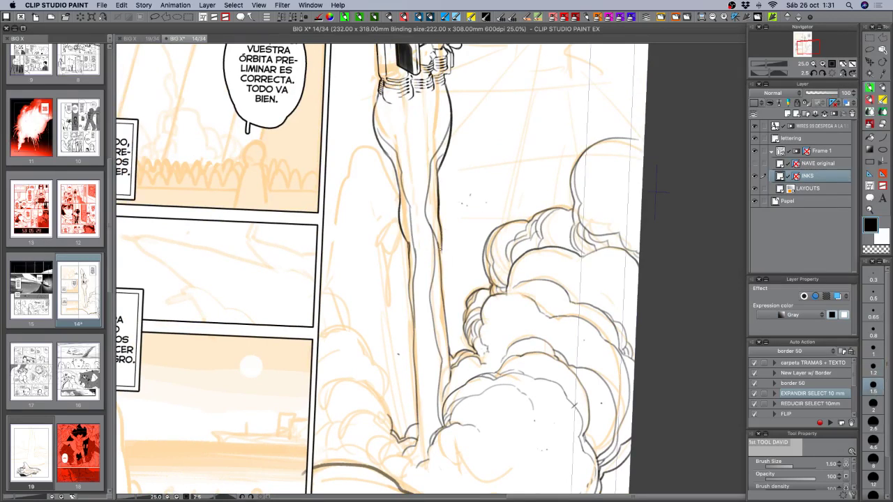
pyautogui.moveTo(441, 244); pyautogui.dragTo(450, 359)
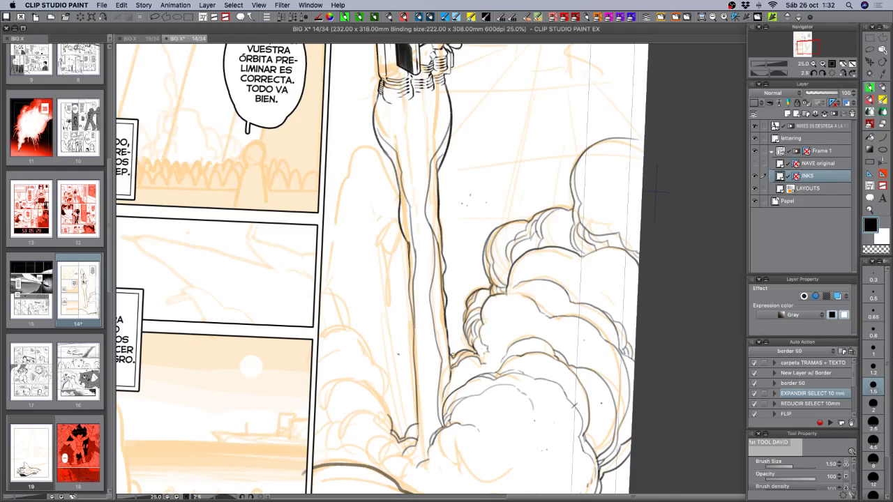
# - Touch up the notch partway down the exhaust trail's edge on the side facing the small panels
pyautogui.moveTo(403, 233); pyautogui.dragTo(409, 243)
pyautogui.press('c')
pyautogui.moveTo(405, 240); pyautogui.dragTo(408, 239)
pyautogui.press('c')
# - Rework the flare outline below the engines on the side facing the small panels, and save the page
pyautogui.scroll(5, 410, 265)
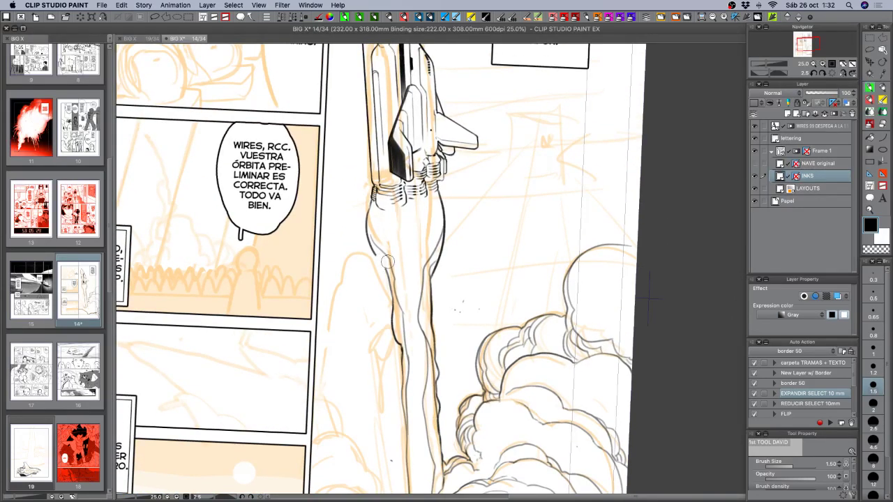
pyautogui.moveTo(374, 253); pyautogui.dragTo(388, 270)
pyautogui.press('c')
pyautogui.press('c')
pyautogui.press('c')
pyautogui.press('c')
pyautogui.press('c')
pyautogui.press('c')
pyautogui.press('super+s')
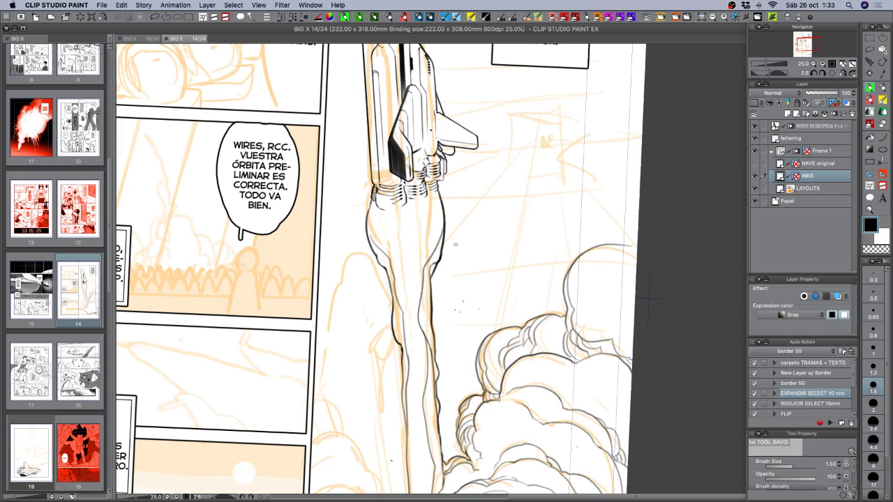
# - Refine the flare outline below the engines on the side facing the large clouds
pyautogui.moveTo(438, 254); pyautogui.dragTo(435, 267)
pyautogui.press('super+z')
pyautogui.press('c')
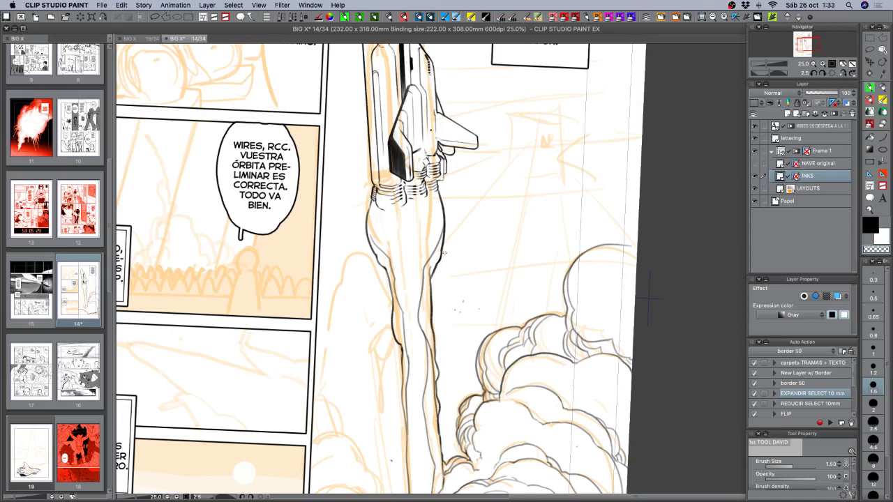
pyautogui.press('c')
# - Ink the outline of the topmost smoke puffs between the panel borders and the exhaust trail
pyautogui.moveTo(647, 298); pyautogui.dragTo(643, 237)
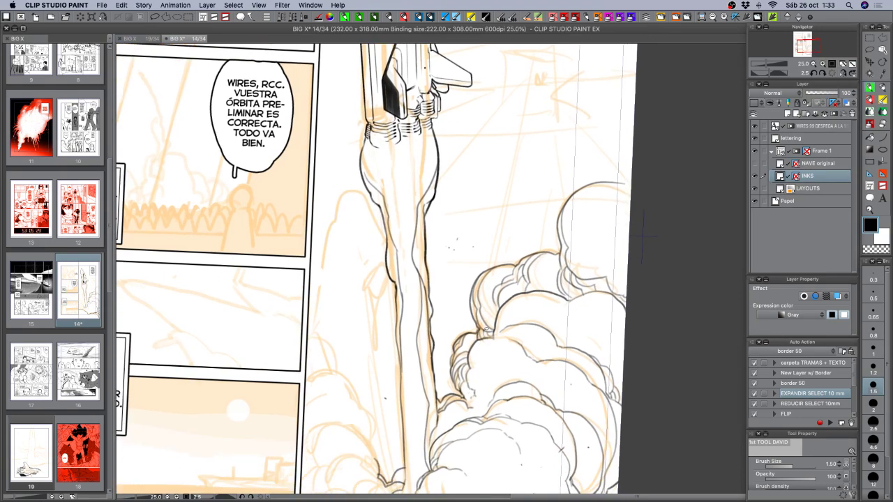
pyautogui.click(812, 64)
pyautogui.moveTo(510, 361); pyautogui.dragTo(516, 340)
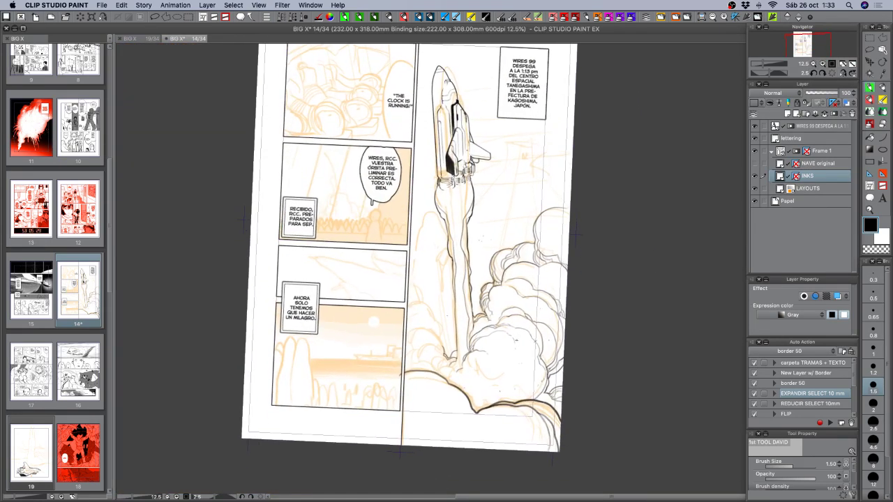
pyautogui.click(821, 65)
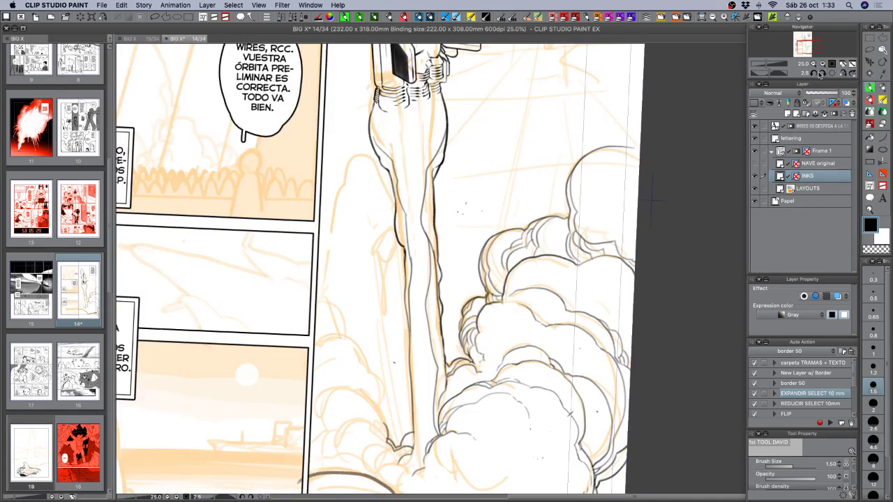
pyautogui.moveTo(444, 292); pyautogui.dragTo(467, 264)
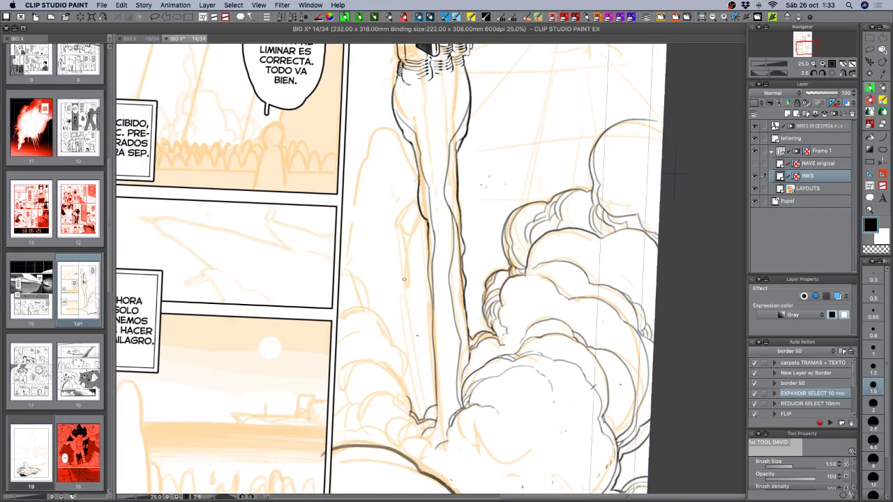
pyautogui.moveTo(488, 371)
pyautogui.mouseDown()
pyautogui.moveTo(479, 351)
pyautogui.moveTo(518, 327)
pyautogui.mouseUp()
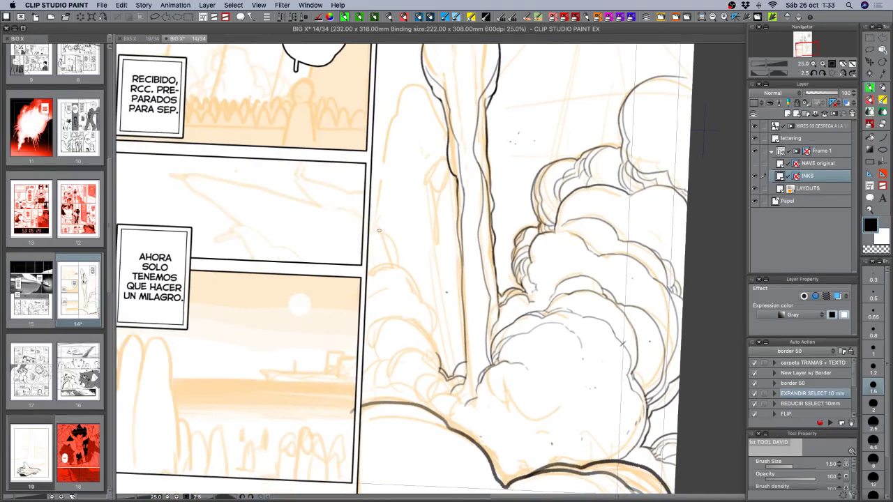
pyautogui.moveTo(369, 233)
pyautogui.mouseDown()
pyautogui.moveTo(397, 242)
pyautogui.moveTo(400, 267)
pyautogui.moveTo(434, 315)
pyautogui.mouseUp()
pyautogui.moveTo(414, 287); pyautogui.dragTo(435, 337)
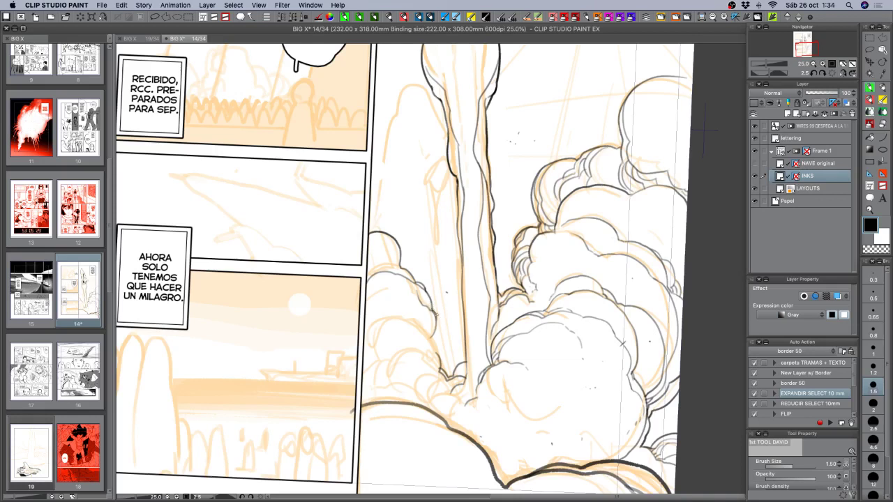
# - Ink an inner contour in the upper puffs beside the panel border and outline the puff below them
pyautogui.press('c')
pyautogui.press('c')
pyautogui.moveTo(459, 317)
pyautogui.mouseDown()
pyautogui.moveTo(467, 294)
pyautogui.moveTo(519, 306)
pyautogui.moveTo(528, 270)
pyautogui.mouseUp()
pyautogui.hotkey('shift', 'space')
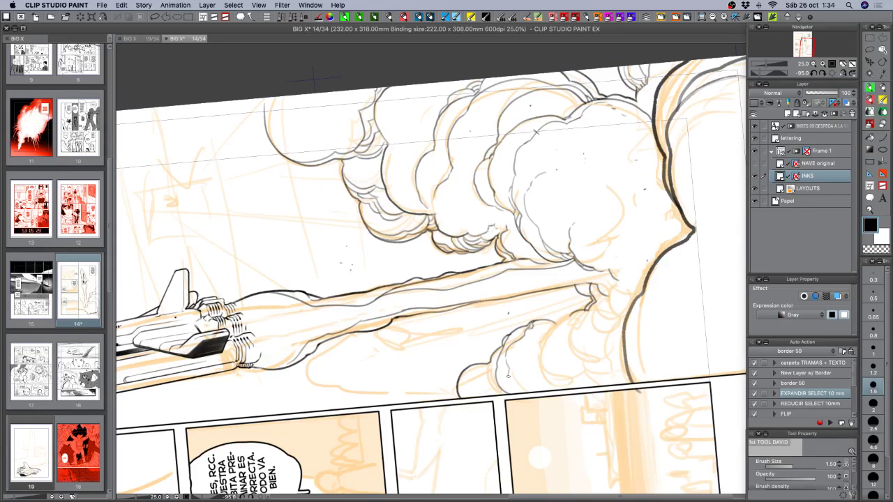
pyautogui.moveTo(508, 376); pyautogui.dragTo(514, 387)
pyautogui.moveTo(532, 295)
pyautogui.mouseDown()
pyautogui.moveTo(520, 323)
pyautogui.moveTo(444, 376)
pyautogui.moveTo(427, 336)
pyautogui.moveTo(435, 324)
pyautogui.moveTo(456, 327)
pyautogui.moveTo(462, 342)
pyautogui.moveTo(456, 311)
pyautogui.moveTo(445, 313)
pyautogui.mouseUp()
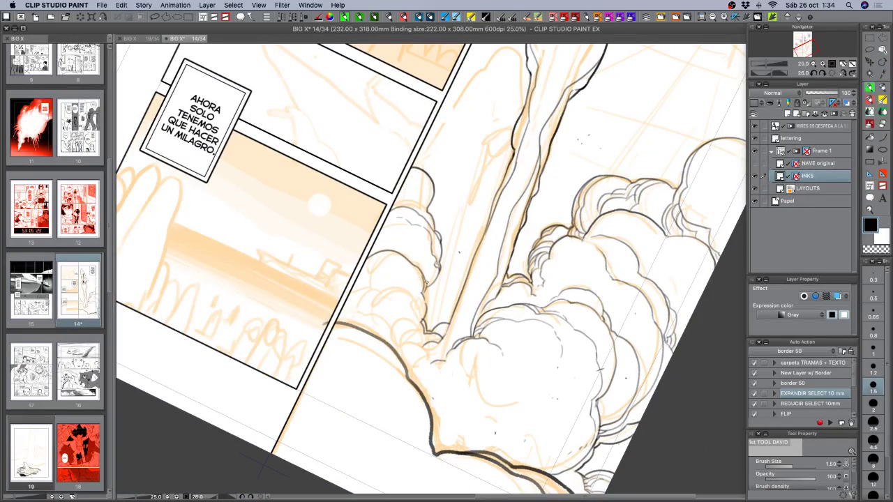
# - Add broken contour lines inside the puffs between the panel border and the exhaust trail
pyautogui.press('c')
pyautogui.press('c')
pyautogui.hotkey('shift', 'space')
pyautogui.moveTo(342, 345)
pyautogui.mouseDown()
pyautogui.moveTo(392, 391)
pyautogui.moveTo(563, 318)
pyautogui.moveTo(578, 285)
pyautogui.mouseUp()
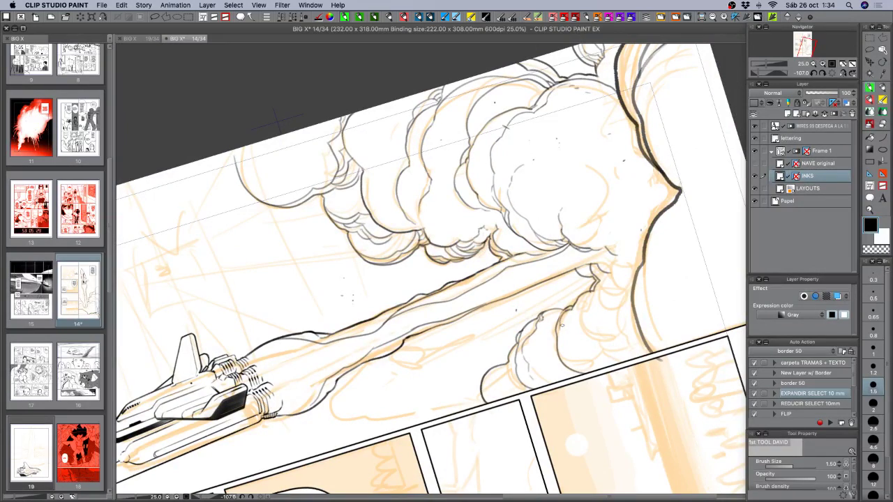
pyautogui.hotkey('shift', 'space')
pyautogui.moveTo(573, 338); pyautogui.dragTo(510, 359)
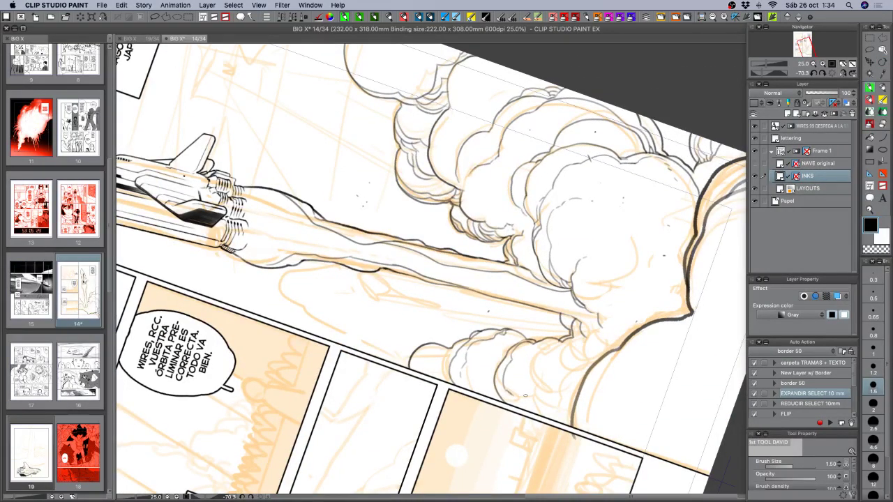
pyautogui.moveTo(509, 392)
pyautogui.mouseDown()
pyautogui.moveTo(527, 411)
pyautogui.moveTo(401, 339)
pyautogui.mouseUp()
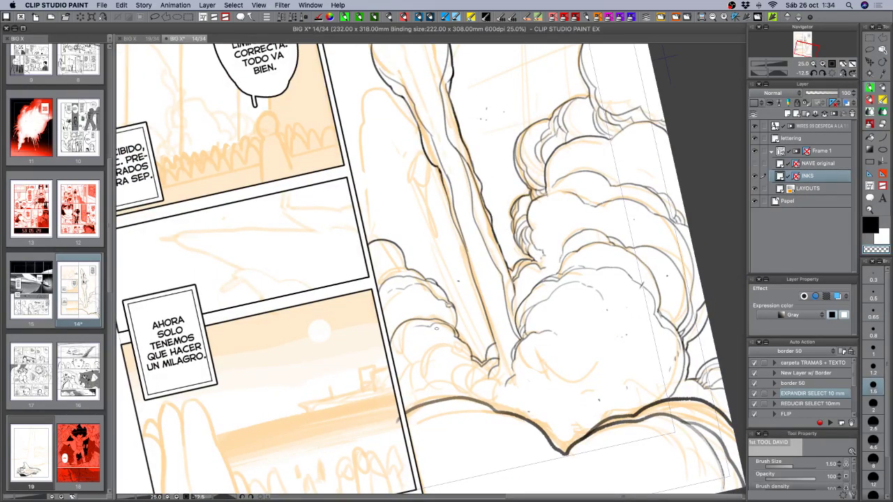
# - Ink the small puffs and their inner contours along the panel border, below the second puff
pyautogui.scroll(-3, 437, 286)
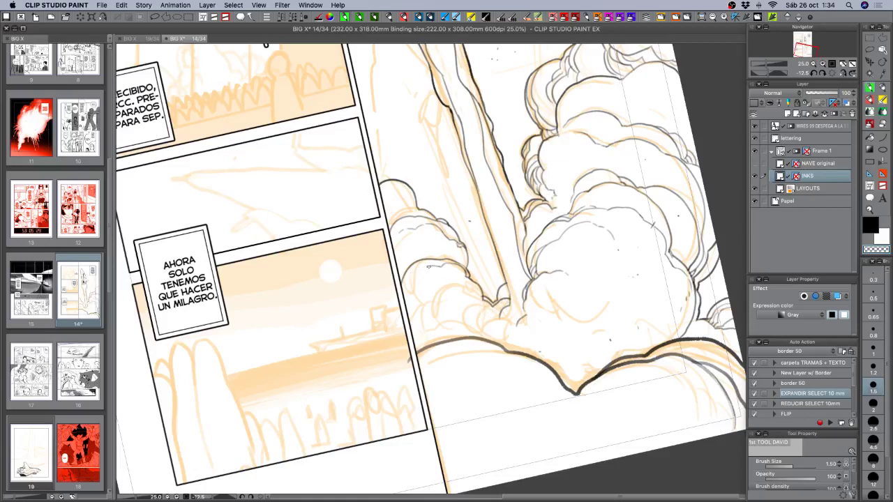
pyautogui.press('c')
pyautogui.press('c')
pyautogui.press('c')
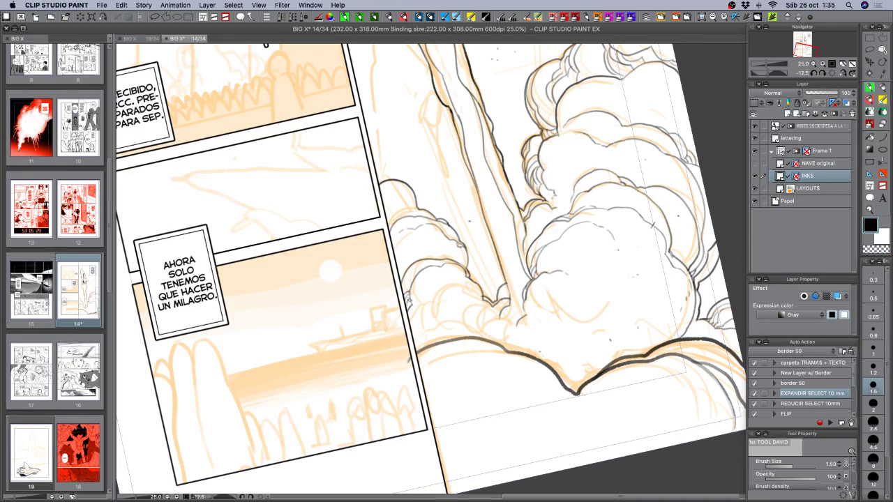
pyautogui.press('c')
pyautogui.press('c')
pyautogui.moveTo(411, 274); pyautogui.dragTo(418, 271)
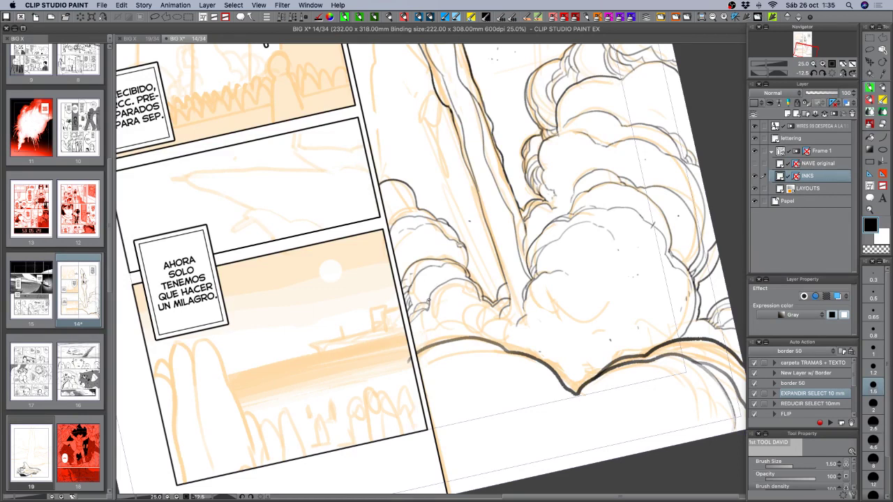
pyautogui.moveTo(428, 299)
pyautogui.mouseDown()
pyautogui.moveTo(426, 288)
pyautogui.moveTo(457, 272)
pyautogui.moveTo(466, 279)
pyautogui.mouseUp()
# - Ink the remaining small puffs between the exhaust trail's base and the ground contour, undoing the last stray stroke
pyautogui.moveTo(637, 372)
pyautogui.mouseDown()
pyautogui.moveTo(613, 412)
pyautogui.moveTo(647, 354)
pyautogui.mouseUp()
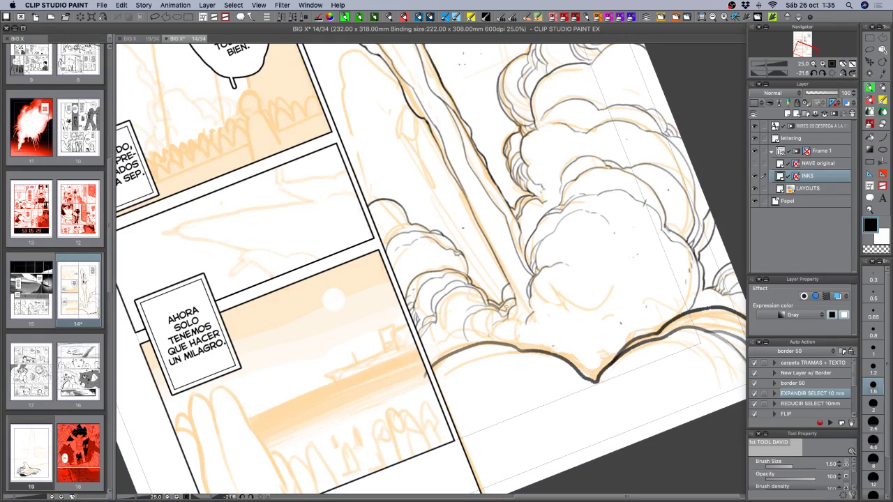
pyautogui.moveTo(506, 307); pyautogui.dragTo(515, 301)
pyautogui.press('c')
pyautogui.press('c')
pyautogui.press('c')
pyautogui.press('c')
pyautogui.press('c')
pyautogui.press('c')
pyautogui.press('c')
pyautogui.press('c')
pyautogui.moveTo(446, 341); pyautogui.dragTo(440, 357)
pyautogui.press('super+z')
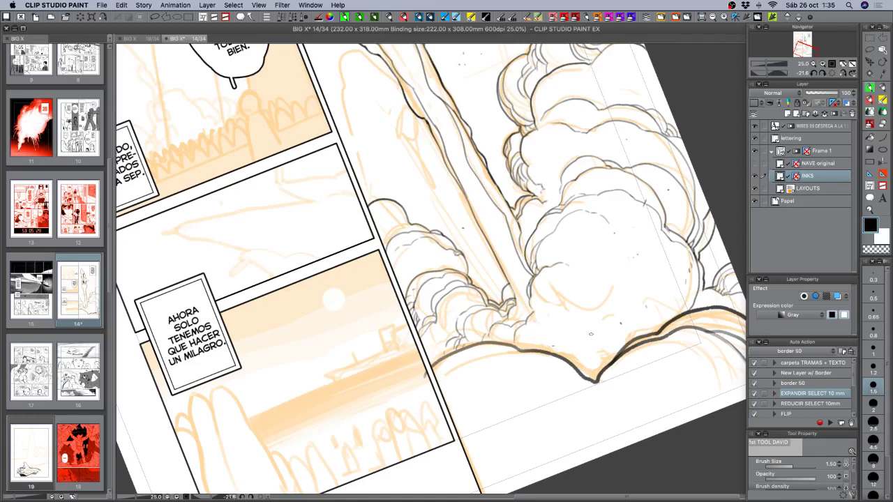
# - Ink fine vertical streaks inside the lower part of the exhaust trail with a size 1 brush
pyautogui.moveTo(591, 334); pyautogui.dragTo(527, 322)
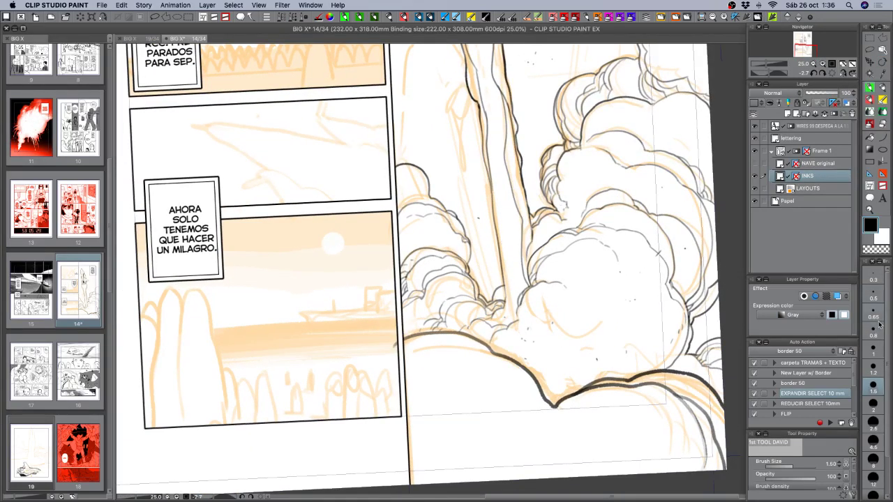
pyautogui.click(873, 346)
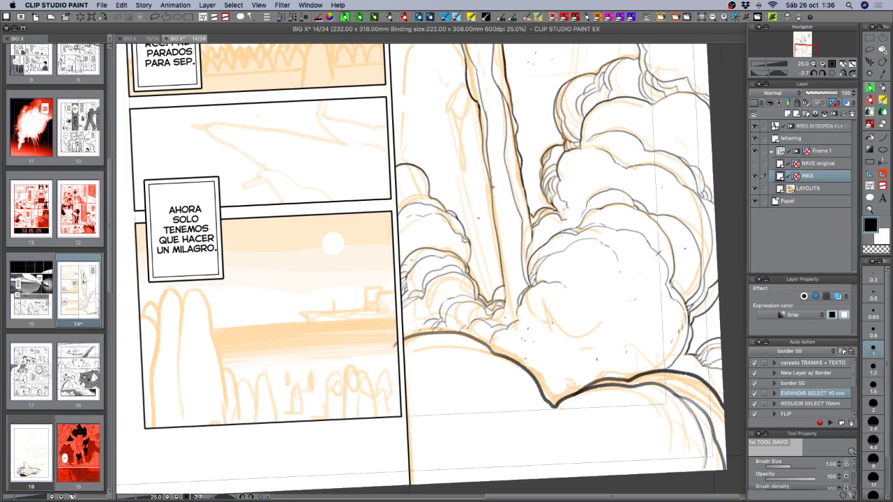
pyautogui.moveTo(494, 186); pyautogui.dragTo(506, 252)
pyautogui.moveTo(492, 196); pyautogui.dragTo(507, 282)
pyautogui.press('super+z')
pyautogui.moveTo(498, 229)
pyautogui.mouseDown()
pyautogui.moveTo(507, 283)
pyautogui.moveTo(507, 253)
pyautogui.moveTo(510, 276)
pyautogui.mouseUp()
pyautogui.moveTo(506, 170); pyautogui.dragTo(517, 258)
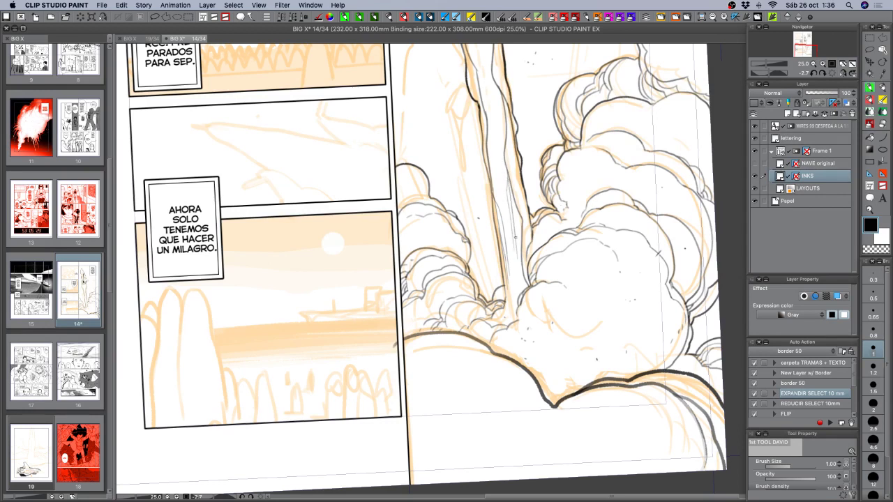
pyautogui.moveTo(512, 197)
pyautogui.mouseDown()
pyautogui.moveTo(521, 270)
pyautogui.moveTo(522, 232)
pyautogui.moveTo(512, 298)
pyautogui.mouseUp()
pyautogui.moveTo(507, 235); pyautogui.dragTo(513, 278)
pyautogui.moveTo(486, 129); pyautogui.dragTo(495, 157)
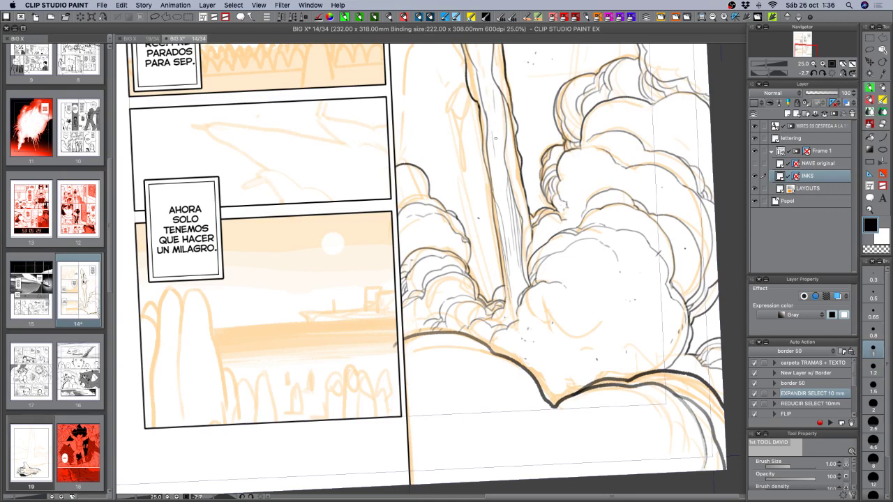
# - Add fine ink details to the upper exhaust trail below the engines
pyautogui.click(813, 64)
pyautogui.click(812, 65)
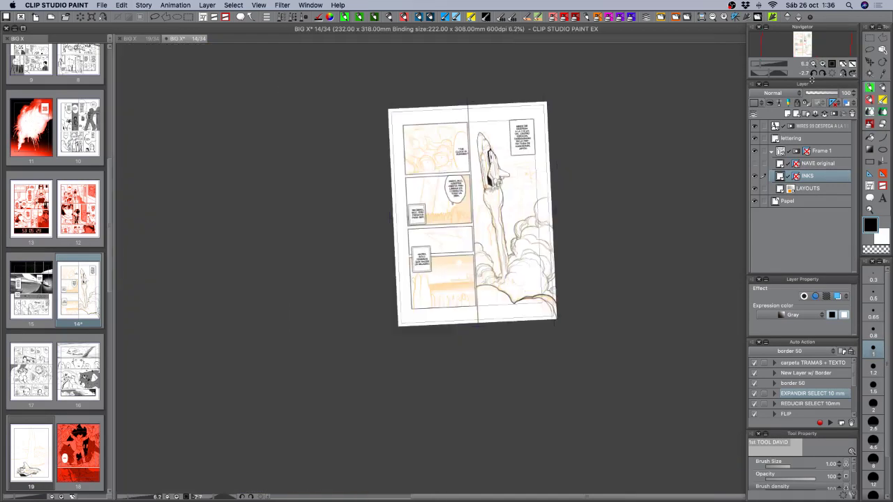
pyautogui.doubleClick(821, 64)
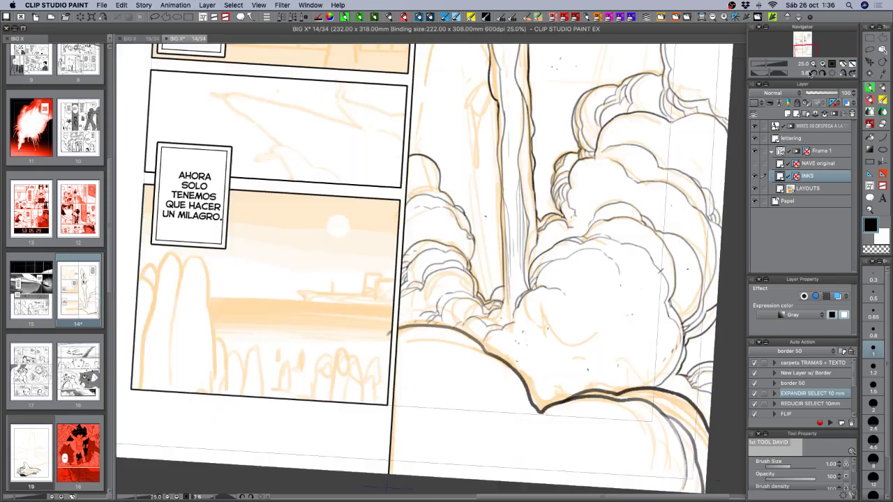
pyautogui.moveTo(538, 223); pyautogui.dragTo(494, 458)
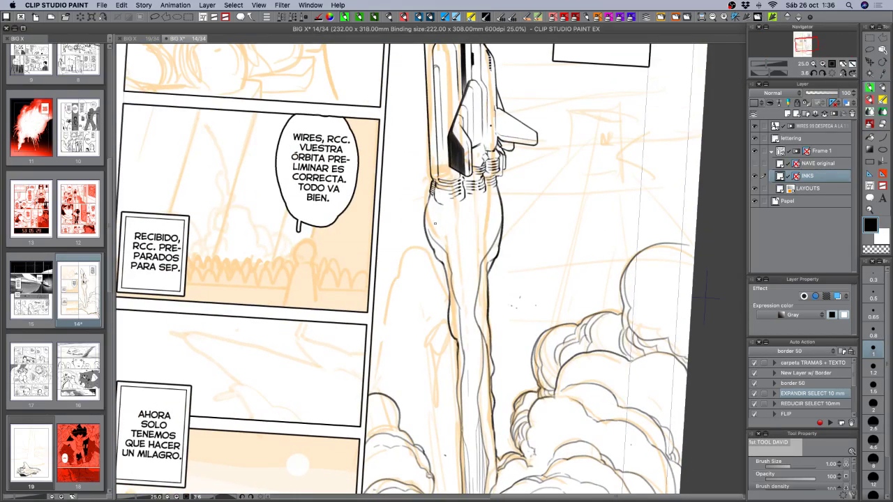
pyautogui.press('c')
pyautogui.press('c')
pyautogui.moveTo(571, 287); pyautogui.dragTo(576, 283)
# - Show the whole page upright and hide the LAYOUTS layer to check the inks alone
pyautogui.press('super+minus')
pyautogui.press('super+minus')
pyautogui.moveTo(615, 378); pyautogui.dragTo(617, 357)
pyautogui.click(853, 64)
pyautogui.click(832, 72)
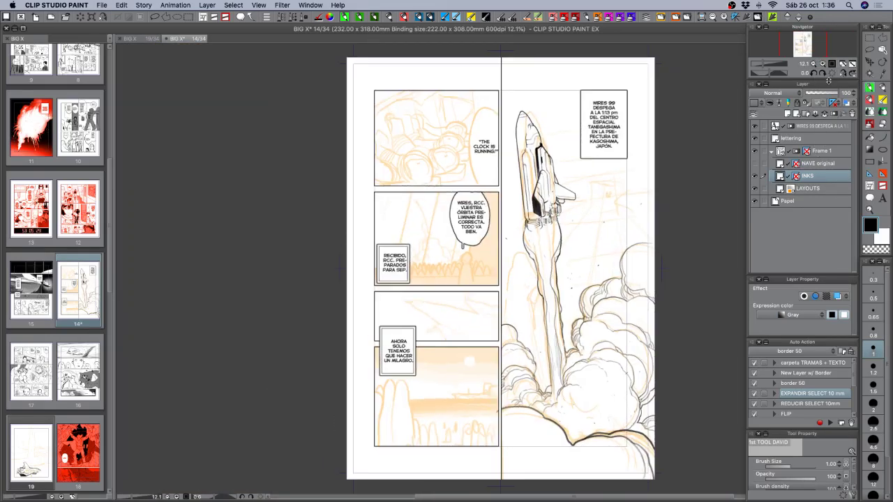
pyautogui.click(755, 189)
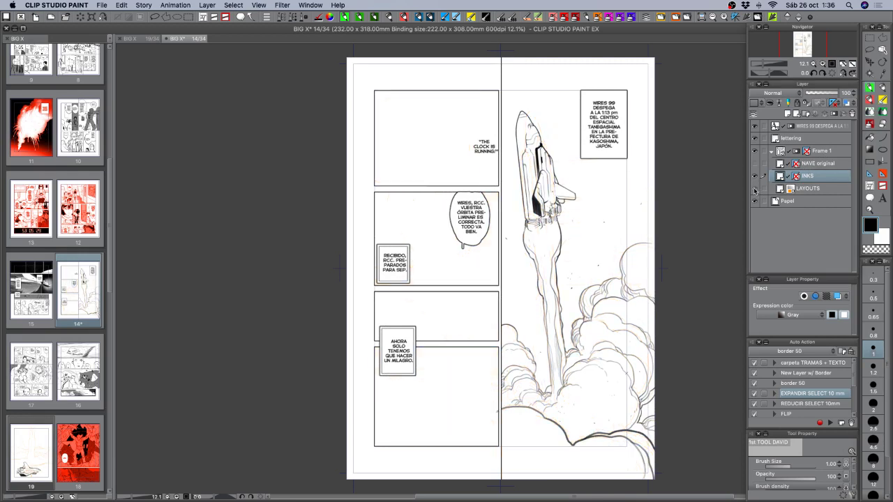
pyautogui.click(754, 189)
pyautogui.click(755, 189)
pyautogui.scroll(-3, 631, 403)
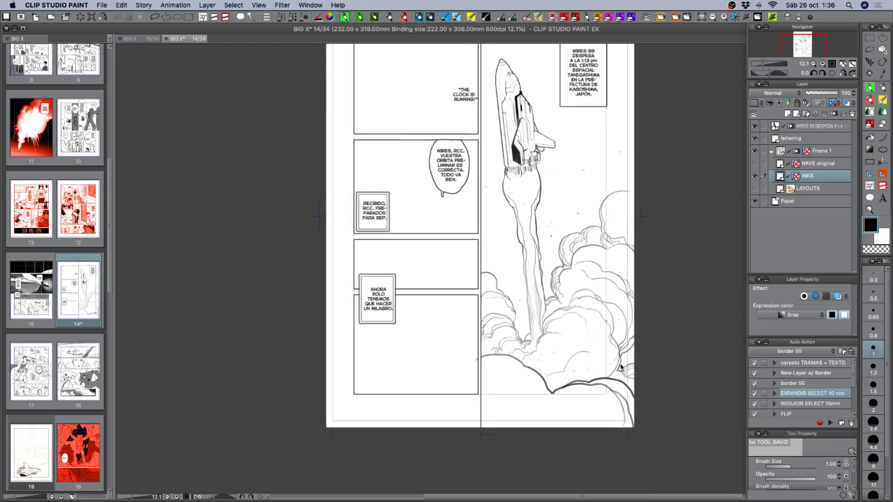
# - Ink a rounded cloud mound over the ground contour in front of the large lower cloud with a 1.5 brush
pyautogui.click(873, 370)
pyautogui.click(872, 384)
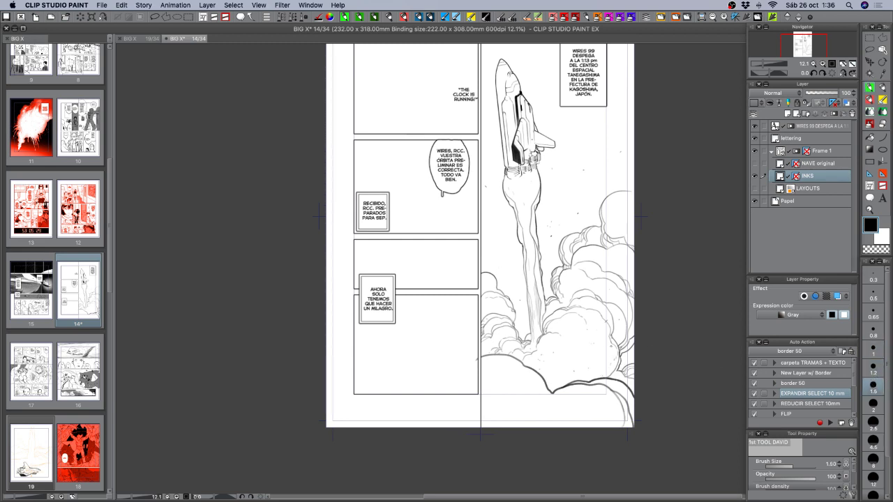
pyautogui.press('c')
pyautogui.press('c')
pyautogui.moveTo(613, 373)
pyautogui.mouseDown()
pyautogui.moveTo(598, 356)
pyautogui.moveTo(573, 355)
pyautogui.moveTo(552, 388)
pyautogui.mouseUp()
pyautogui.press('c')
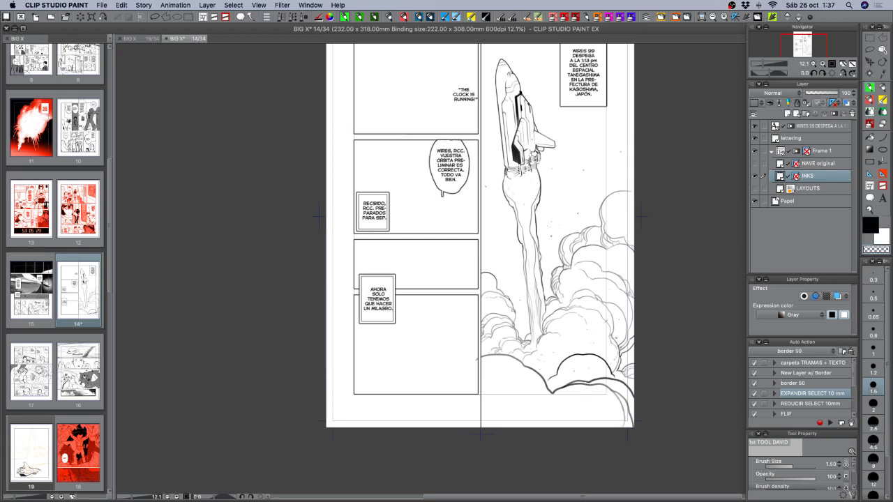
pyautogui.press('c')
pyautogui.moveTo(611, 349); pyautogui.dragTo(620, 339)
pyautogui.moveTo(573, 399); pyautogui.dragTo(581, 375)
pyautogui.press('super+z')
pyautogui.press('super+z')
pyautogui.moveTo(512, 405); pyautogui.dragTo(541, 360)
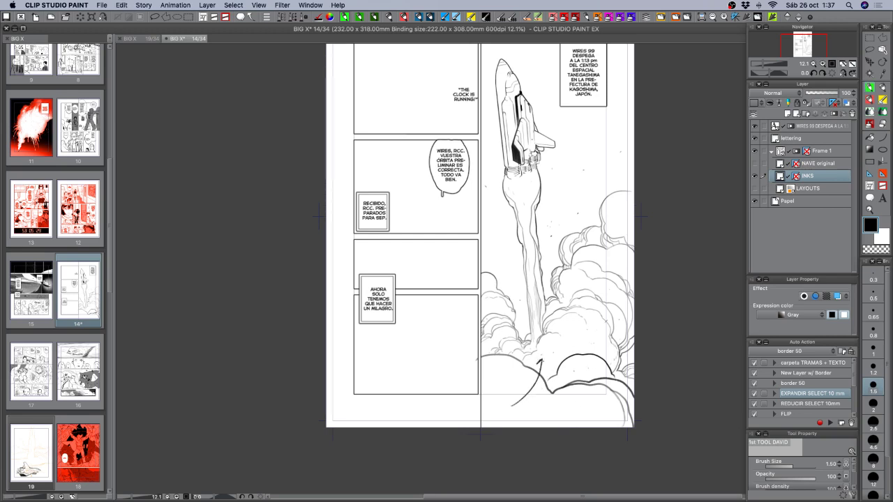
pyautogui.press('super+z')
# - Touch up the ink junction where the rounded mound meets the small cloud puffs beside the page's outer edge
pyautogui.click(822, 63)
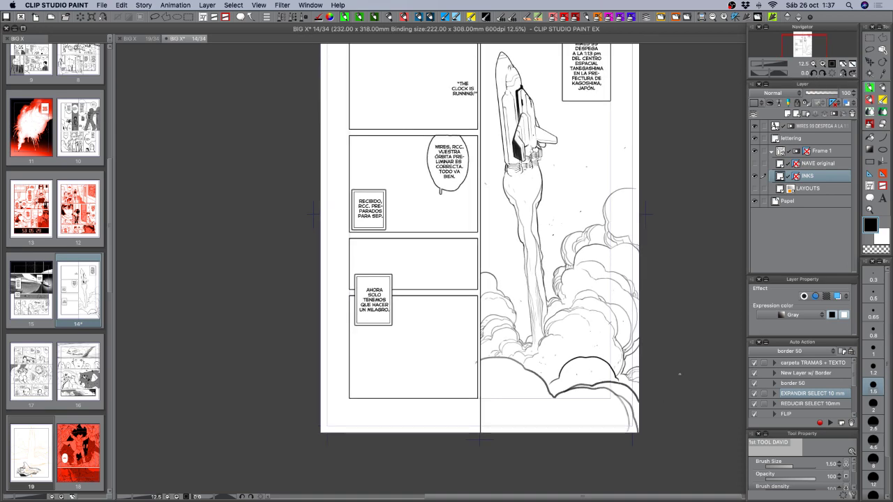
pyautogui.click(822, 63)
pyautogui.press('r')
pyautogui.moveTo(674, 400); pyautogui.dragTo(710, 332)
pyautogui.press('space')
pyautogui.moveTo(705, 391); pyautogui.dragTo(493, 286)
pyautogui.press('r')
pyautogui.moveTo(618, 348); pyautogui.dragTo(620, 220)
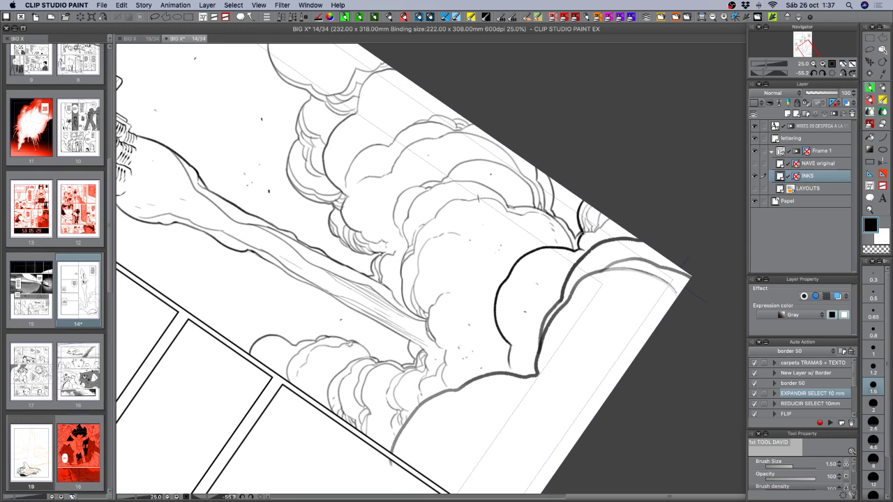
pyautogui.press('c')
pyautogui.press('c')
pyautogui.press('c')
pyautogui.press('c')
pyautogui.press('c')
pyautogui.press('c')
pyautogui.moveTo(574, 232); pyautogui.dragTo(578, 240)
# - Show the whole page roughly upright and save the file
pyautogui.press('r')
pyautogui.moveTo(617, 381); pyautogui.dragTo(513, 412)
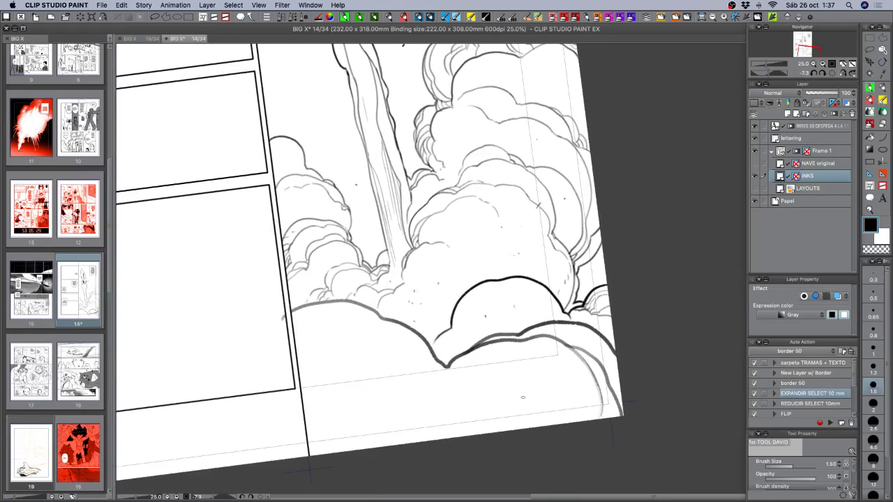
pyautogui.click(813, 64)
pyautogui.click(813, 64)
pyautogui.press('r')
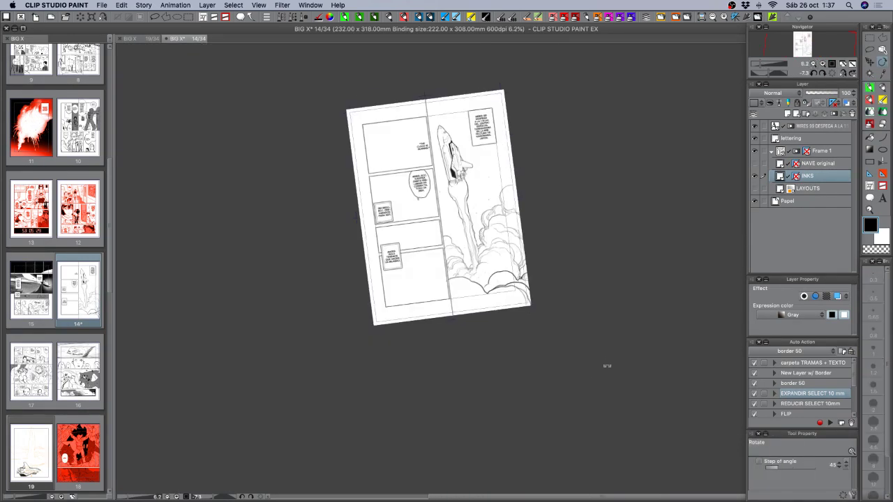
pyautogui.moveTo(606, 366); pyautogui.dragTo(594, 376)
pyautogui.press('space')
pyautogui.moveTo(565, 313); pyautogui.dragTo(552, 366)
pyautogui.press('r')
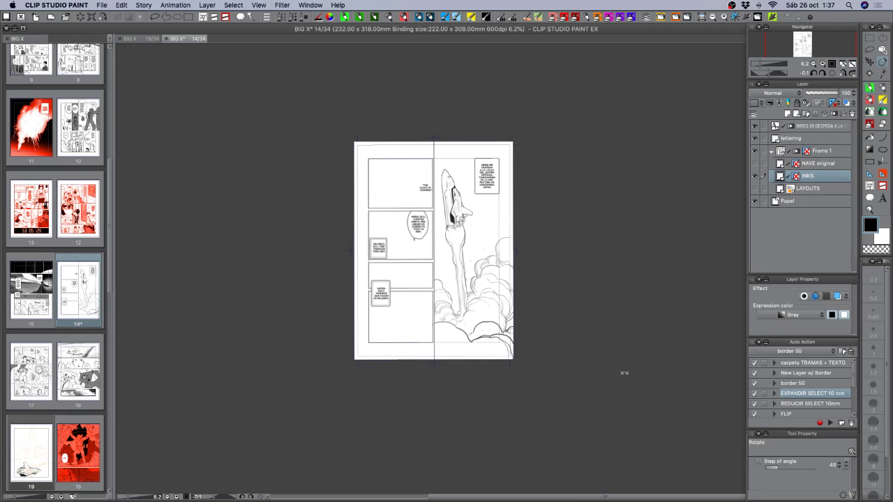
pyautogui.moveTo(624, 373); pyautogui.dragTo(618, 381)
pyautogui.press('super+s')
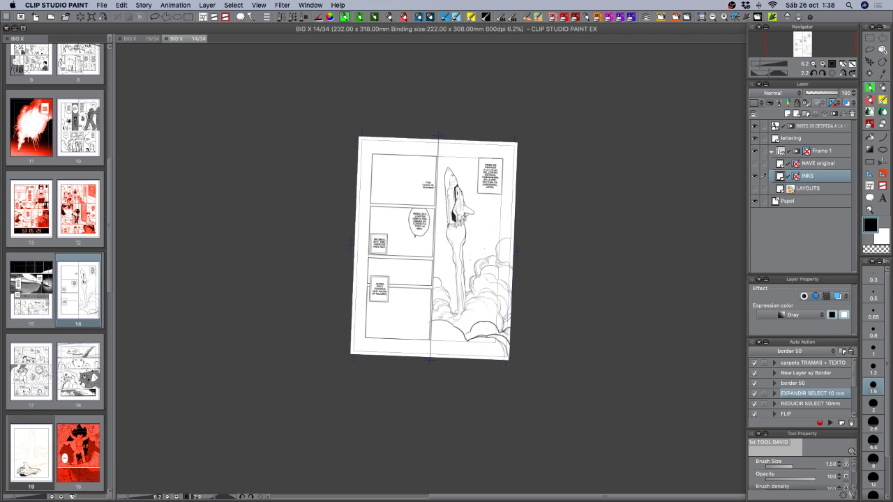
pyautogui.press('Tab')
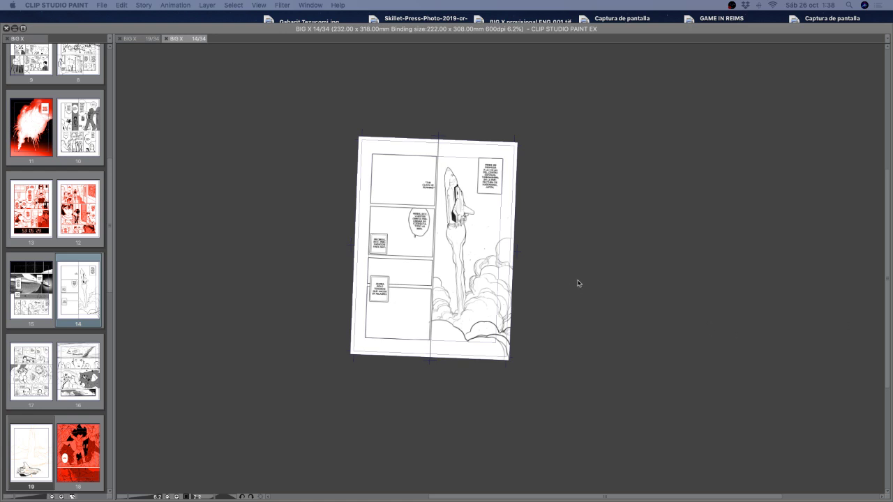
pyautogui.press('Tab')
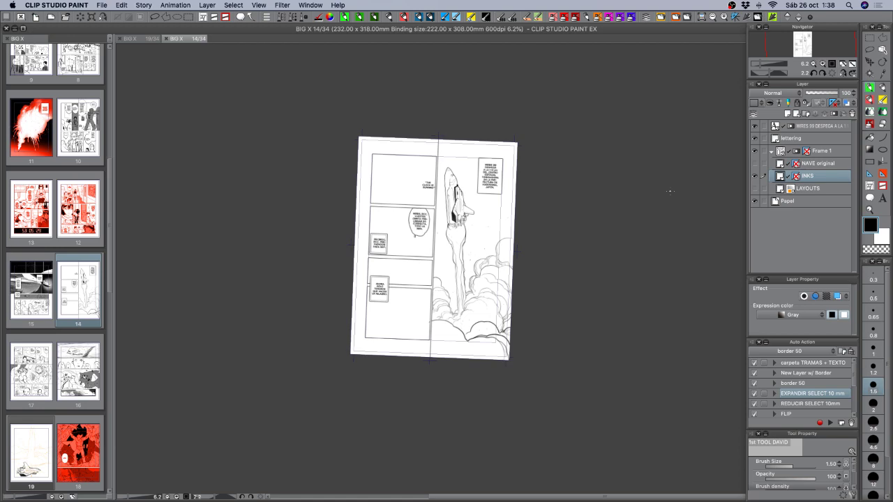
# - Erase the end of the ground contour that overshoots the launch panel's inner border
pyautogui.click(821, 64)
pyautogui.moveTo(578, 291); pyautogui.dragTo(572, 333)
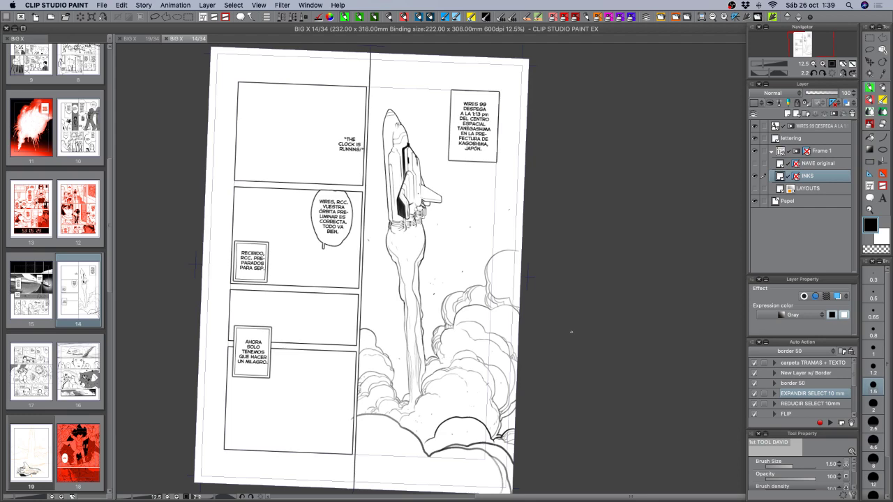
pyautogui.click(822, 64)
pyautogui.moveTo(548, 370); pyautogui.dragTo(664, 164)
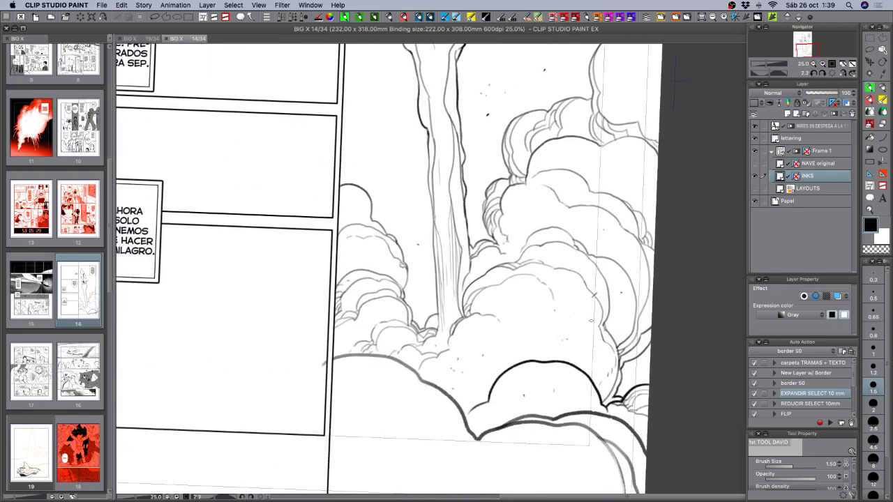
pyautogui.moveTo(316, 363); pyautogui.dragTo(325, 360)
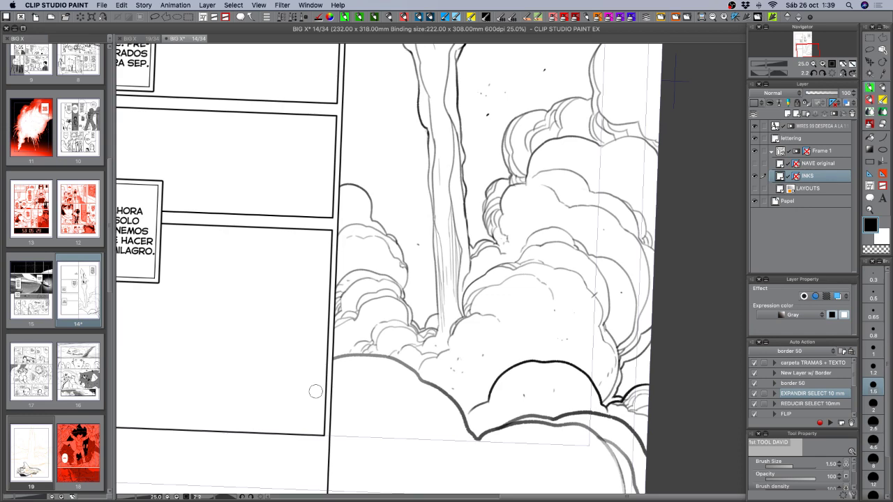
pyautogui.click(813, 65)
pyautogui.moveTo(555, 314); pyautogui.dragTo(553, 319)
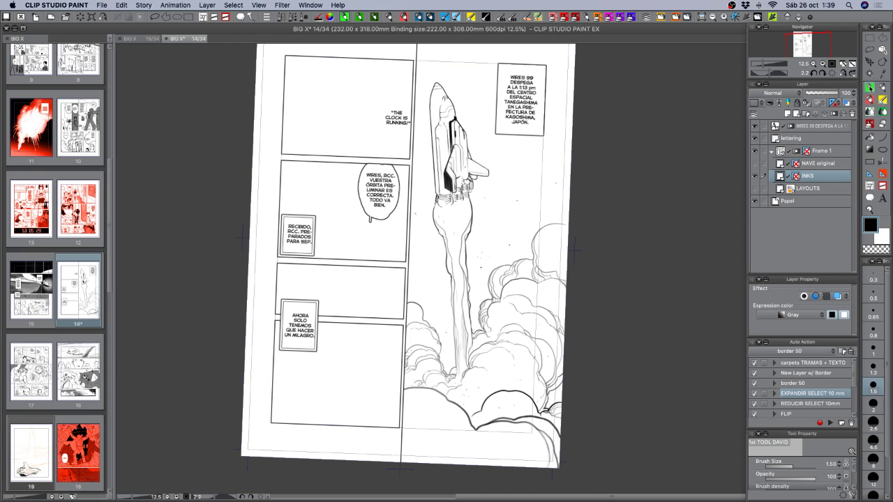
pyautogui.click(873, 330)
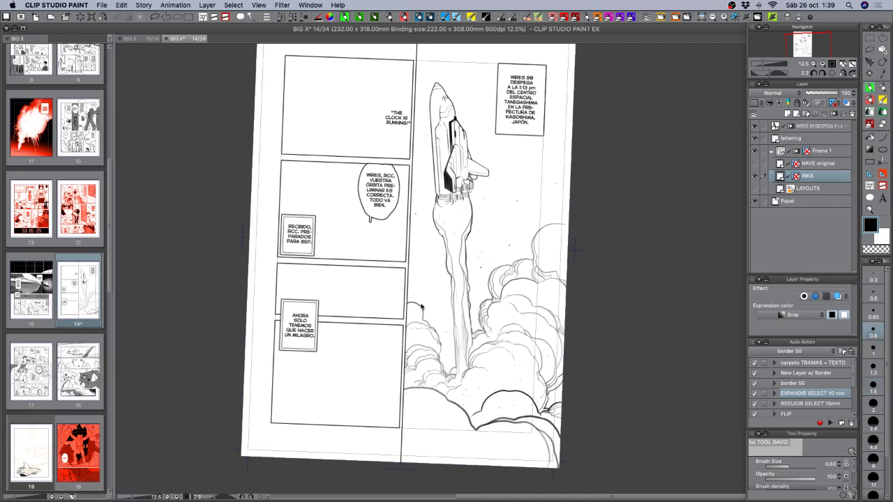
pyautogui.click(823, 64)
pyautogui.moveTo(501, 302); pyautogui.dragTo(629, 177)
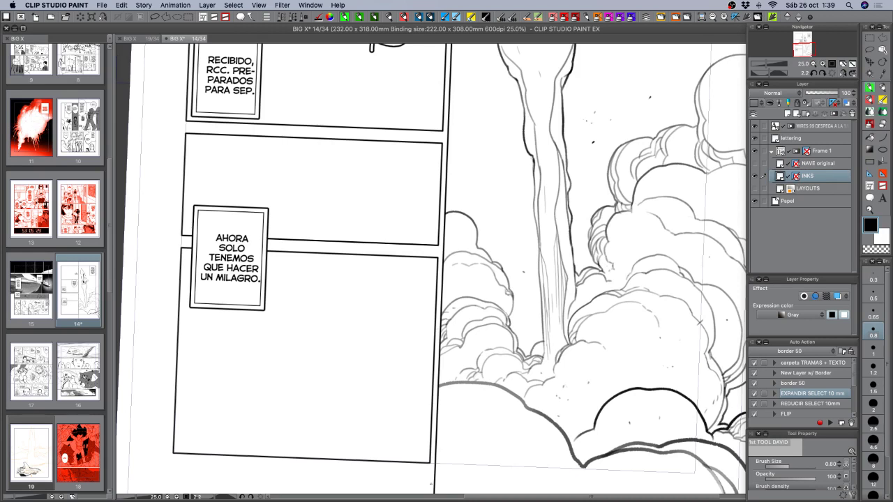
pyautogui.scroll(-6, 471, 457)
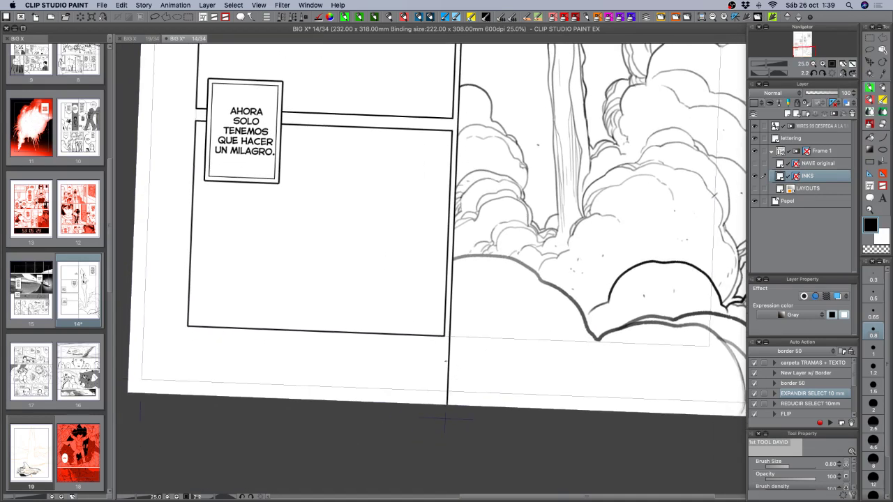
pyautogui.moveTo(686, 166); pyautogui.dragTo(478, 335)
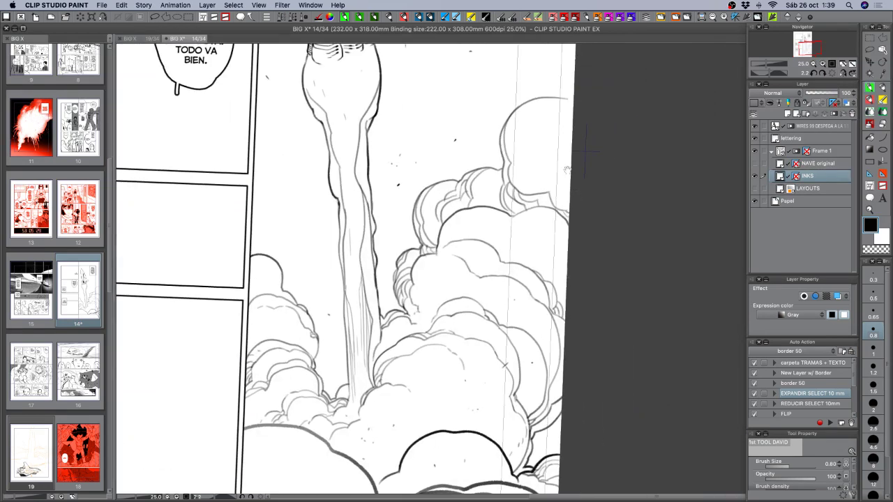
pyautogui.moveTo(564, 175); pyautogui.dragTo(575, 258)
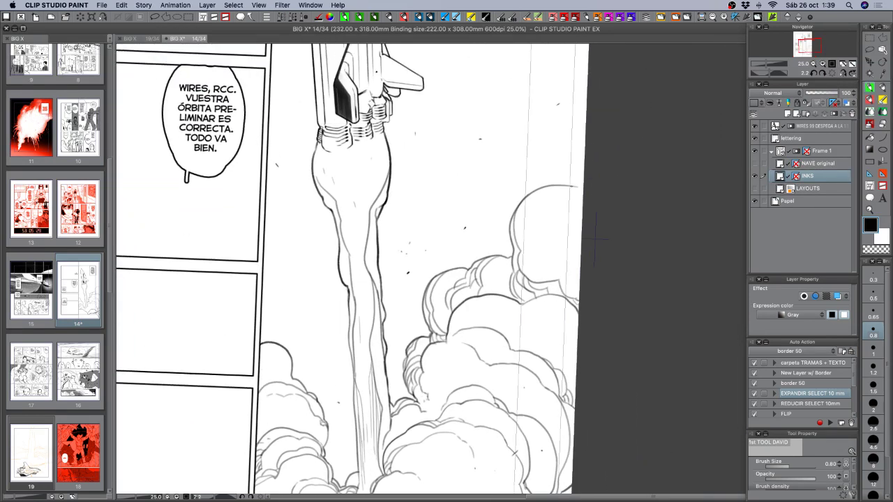
pyautogui.moveTo(574, 186); pyautogui.dragTo(595, 198)
pyautogui.press('super+z')
pyautogui.click(873, 386)
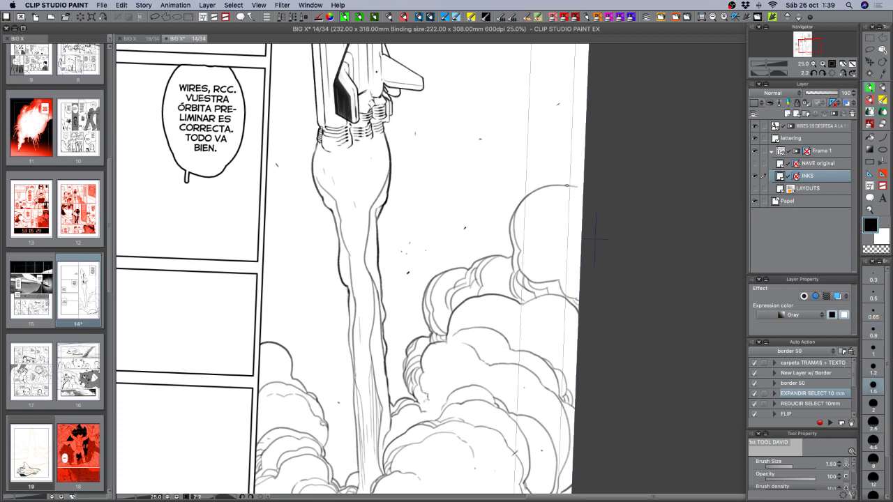
pyautogui.click(814, 64)
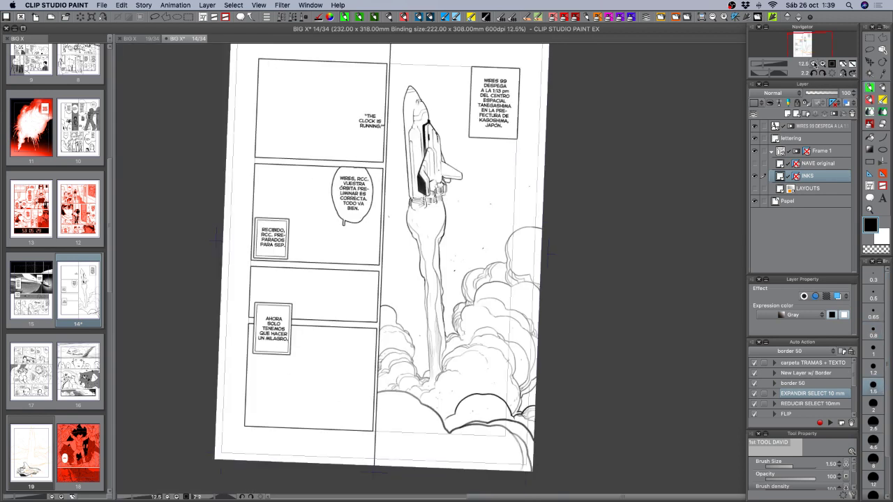
# - Select the shuttle, exhaust trail and smoke clouds along their outlines and shrink the selection with REDUCIR SELECT 10mm
pyautogui.moveTo(567, 273); pyautogui.dragTo(578, 267)
pyautogui.press('m')
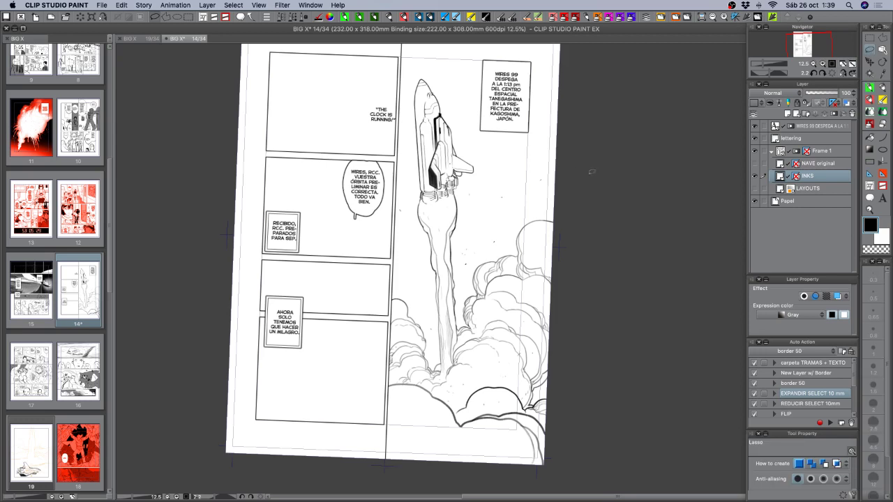
pyautogui.moveTo(590, 171)
pyautogui.mouseDown()
pyautogui.moveTo(466, 115)
pyautogui.moveTo(431, 65)
pyautogui.moveTo(398, 129)
pyautogui.moveTo(416, 277)
pyautogui.moveTo(381, 290)
pyautogui.moveTo(359, 479)
pyautogui.moveTo(578, 469)
pyautogui.moveTo(641, 259)
pyautogui.moveTo(636, 230)
pyautogui.mouseUp()
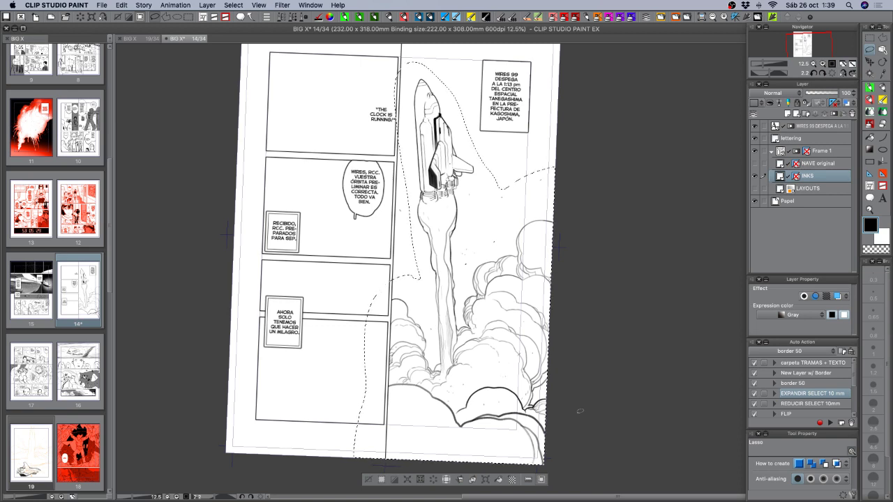
pyautogui.press('w')
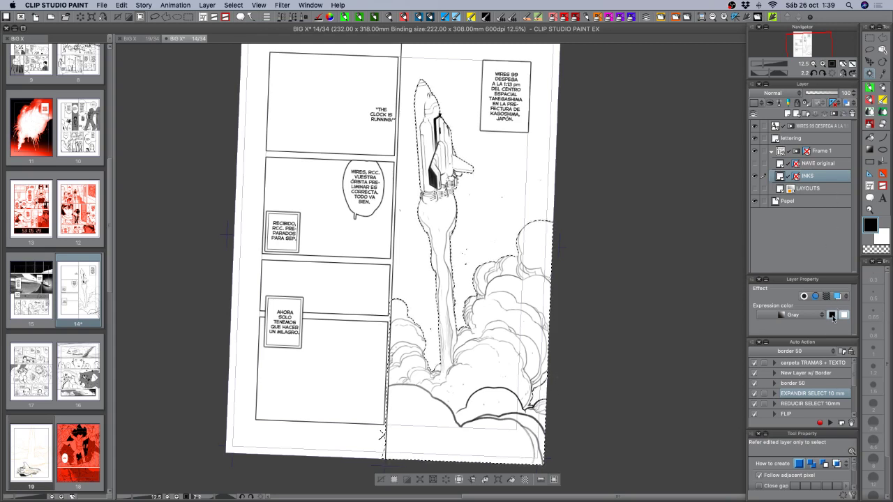
pyautogui.click(817, 403)
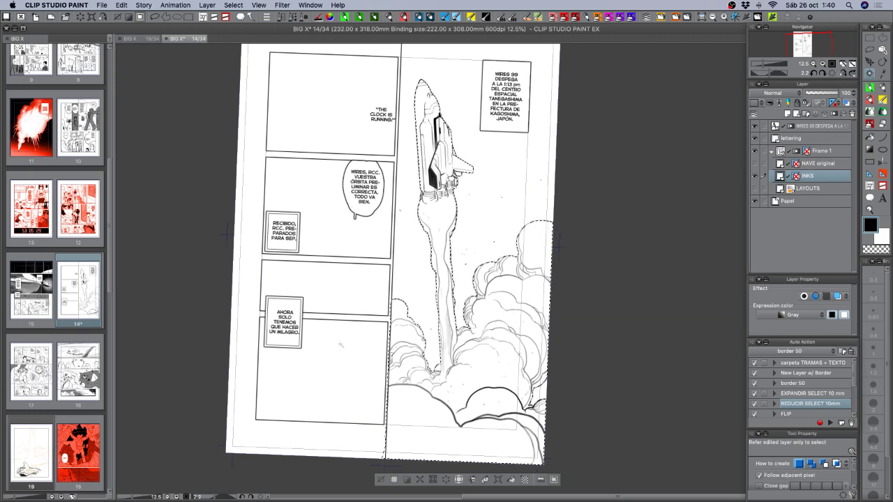
# - Create a layer folder above NAVE original inside Frame 1 and name it 5
pyautogui.click(837, 163)
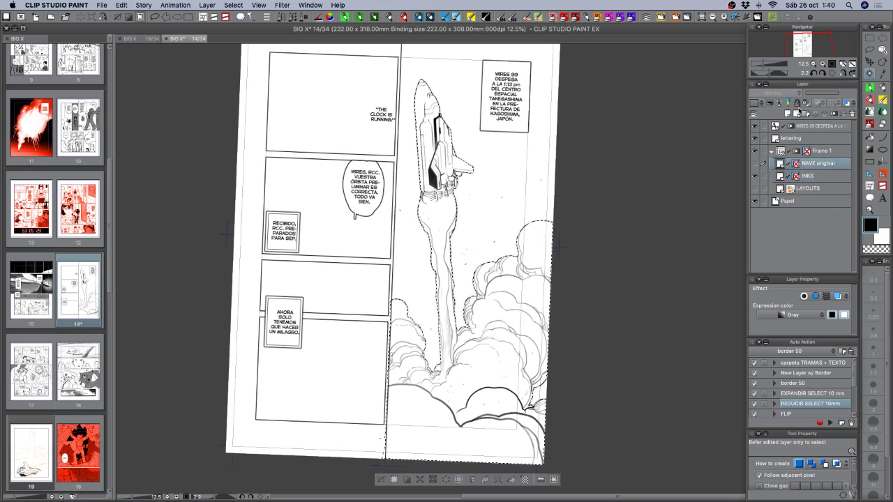
pyautogui.click(787, 114)
pyautogui.press('super+z')
pyautogui.click(806, 113)
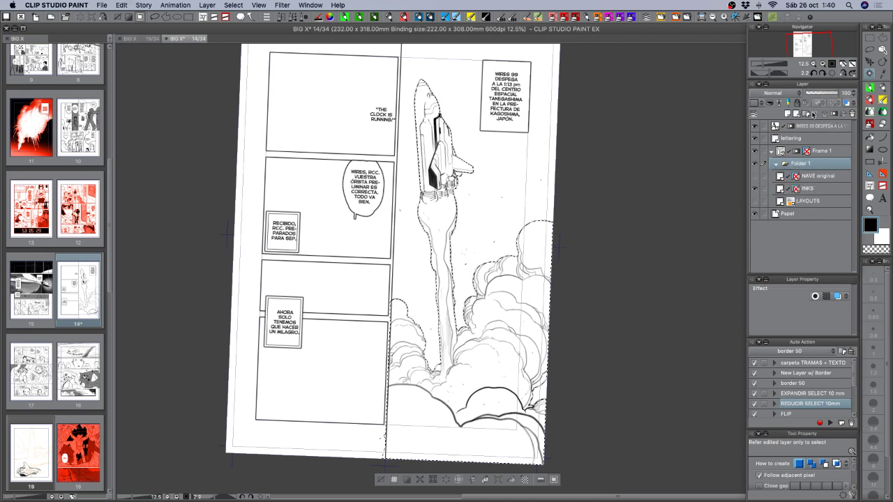
pyautogui.doubleClick(799, 164)
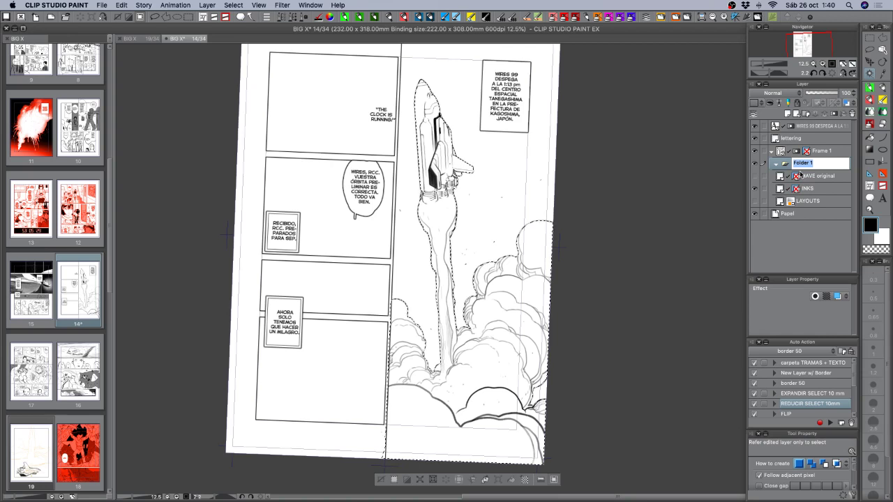
pyautogui.write('S')
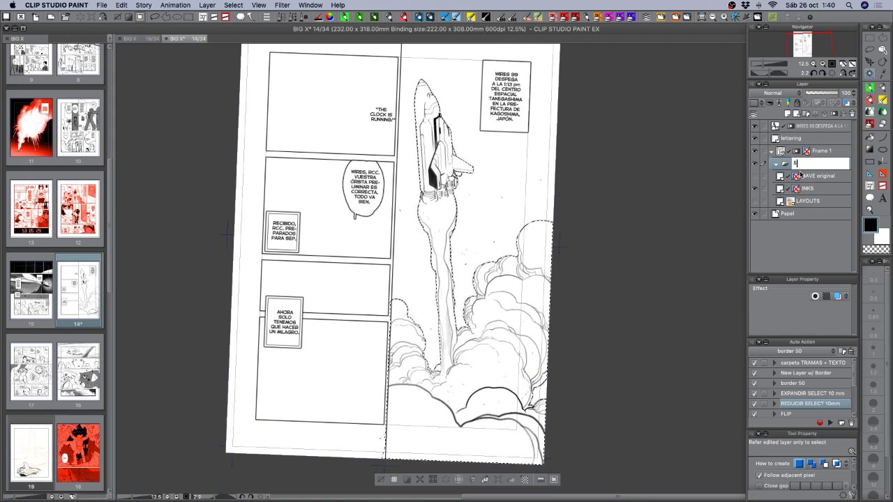
pyautogui.press('Return')
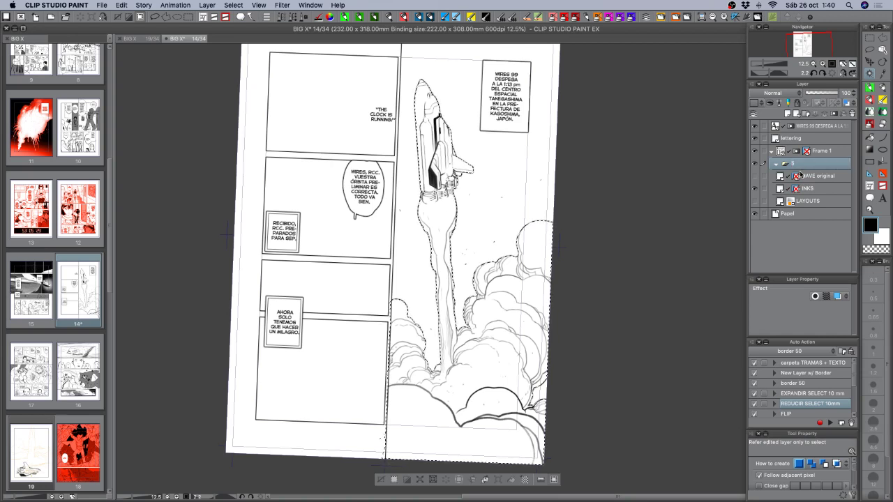
# - Rename the INKS layer as 5 INKS and move it into folder 5
pyautogui.doubleClick(813, 188)
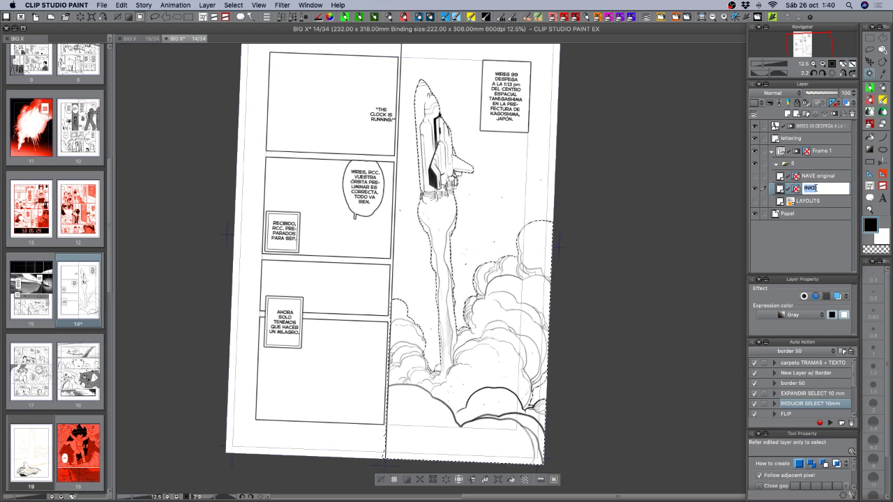
pyautogui.click(815, 189)
pyautogui.write('5')
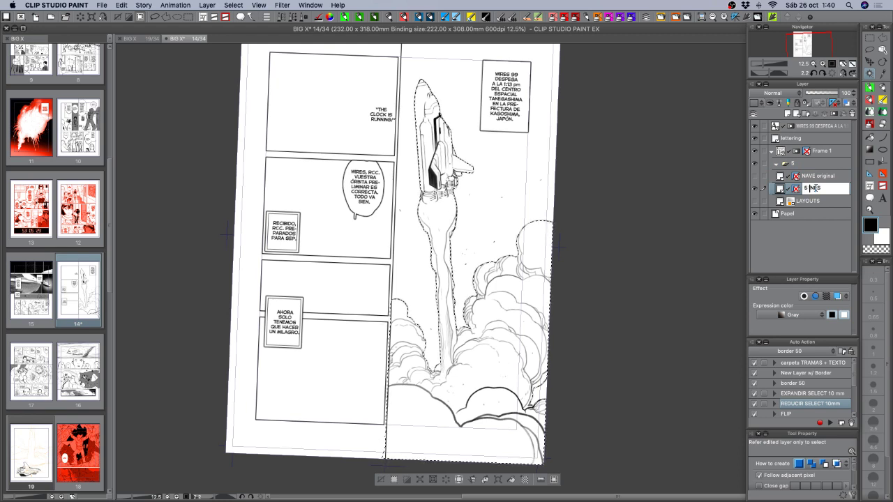
pyautogui.press('Return')
pyautogui.moveTo(815, 190); pyautogui.dragTo(818, 175)
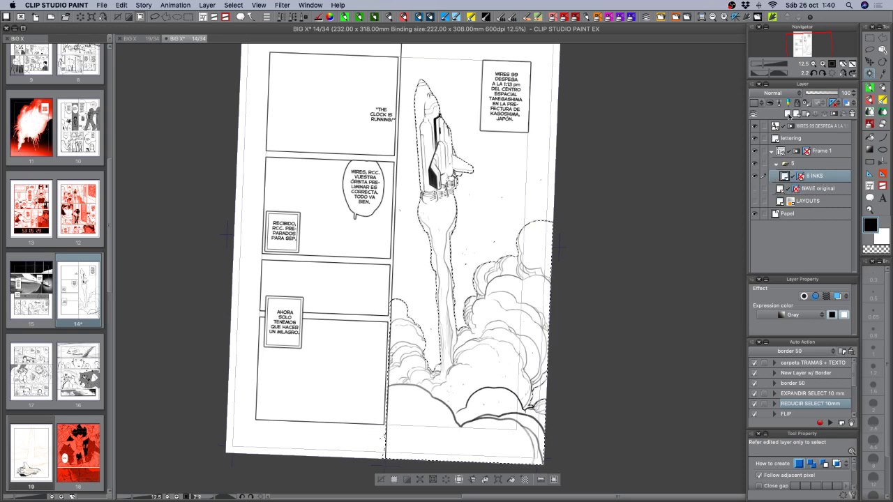
# - Create a new layer inside Frame 1 above folder 5 and place it in a new folder named tramas
pyautogui.click(788, 114)
pyautogui.moveTo(814, 178)
pyautogui.mouseDown()
pyautogui.moveTo(820, 145)
pyautogui.moveTo(819, 161)
pyautogui.mouseUp()
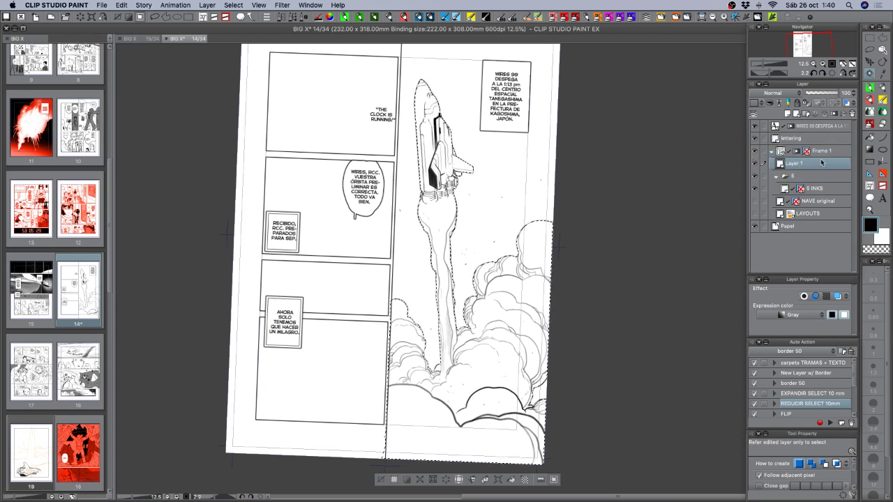
pyautogui.click(805, 113)
pyautogui.doubleClick(802, 163)
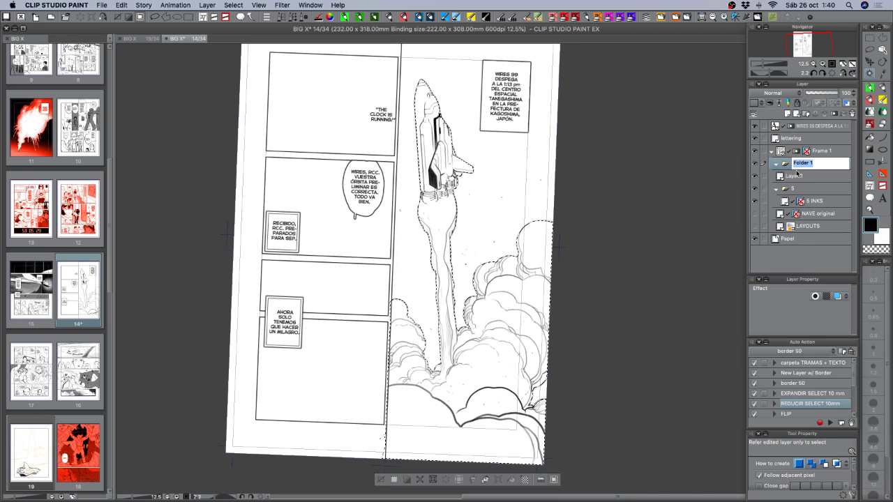
pyautogui.write('tramas')
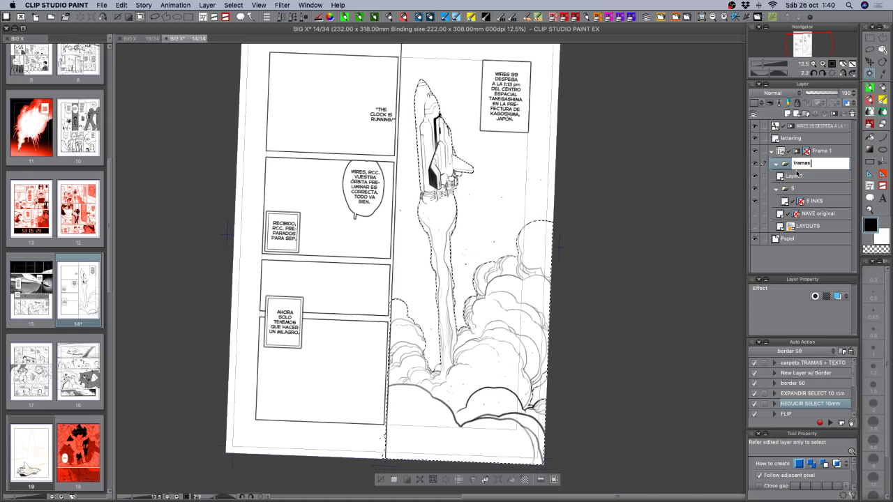
pyautogui.press('Return')
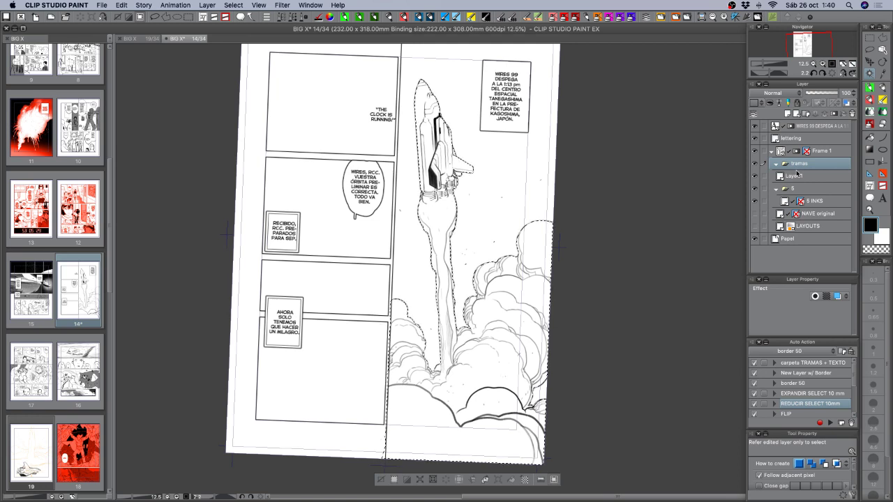
pyautogui.click(798, 176)
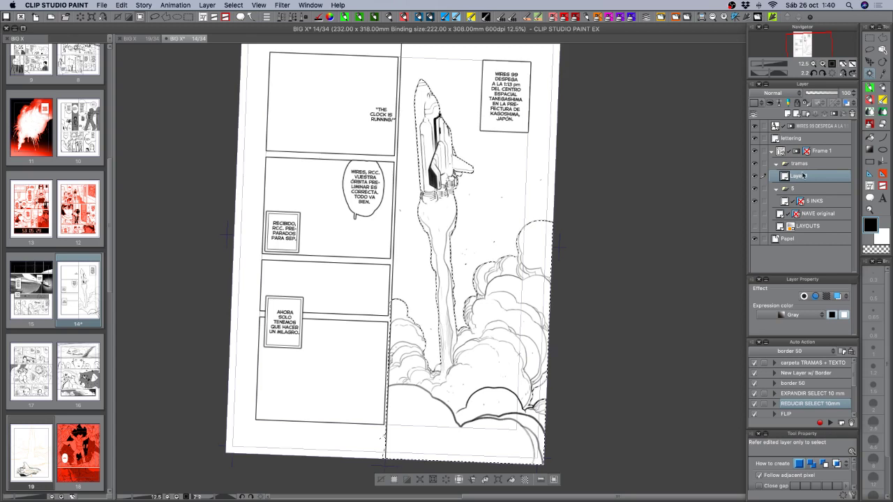
# - Try a Foreground to transparent gradient down the selected shuttle on the new layer, with layer opacity at 56
pyautogui.click(870, 148)
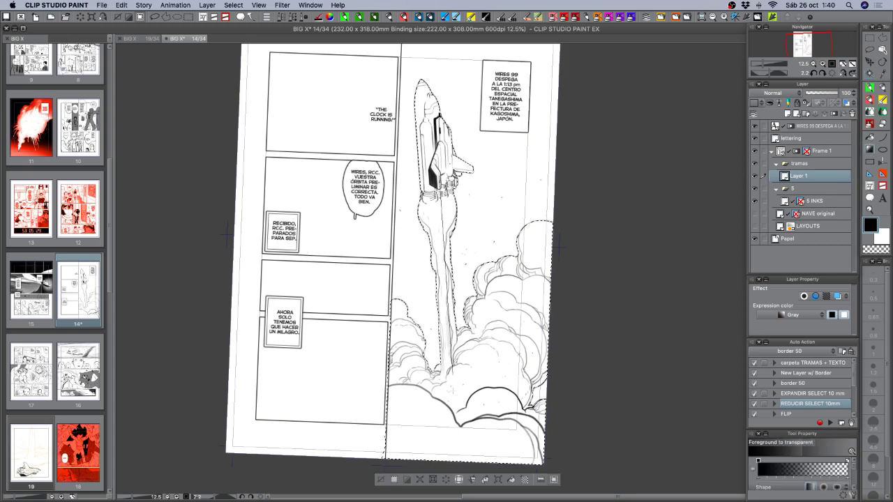
pyautogui.moveTo(451, 171); pyautogui.dragTo(450, 377)
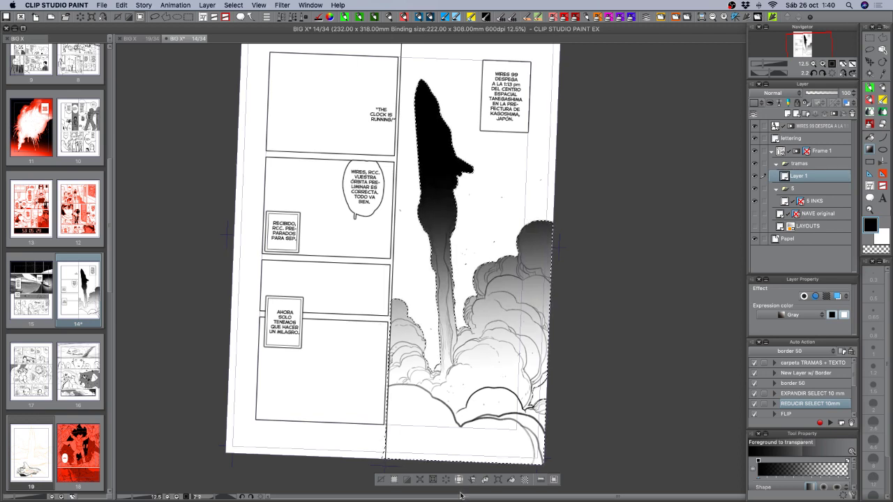
pyautogui.press('super+z')
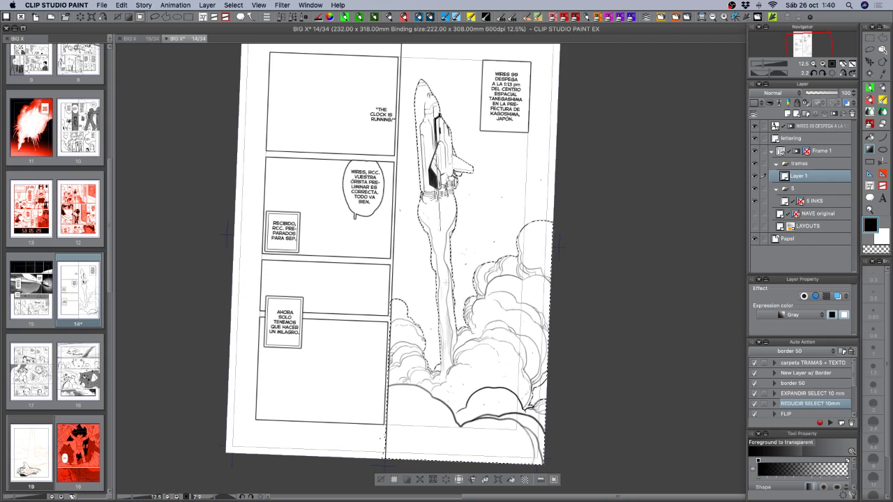
pyautogui.moveTo(438, 115); pyautogui.dragTo(440, 230)
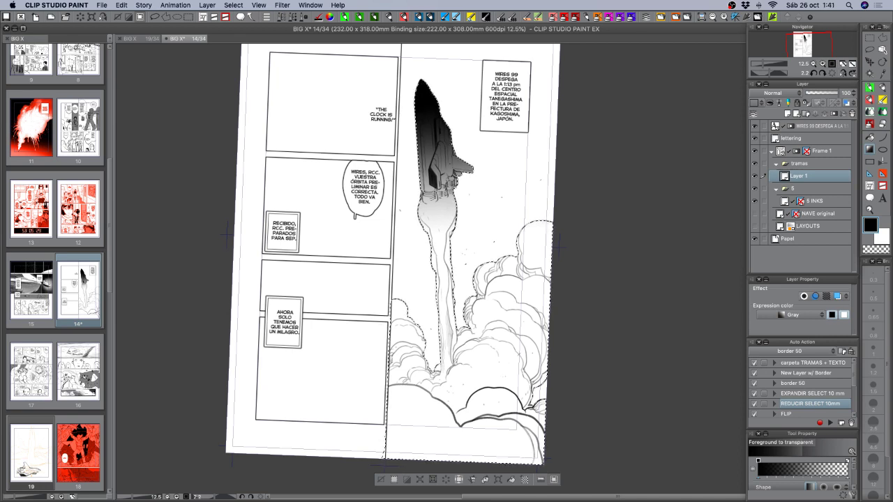
pyautogui.moveTo(835, 93); pyautogui.dragTo(825, 95)
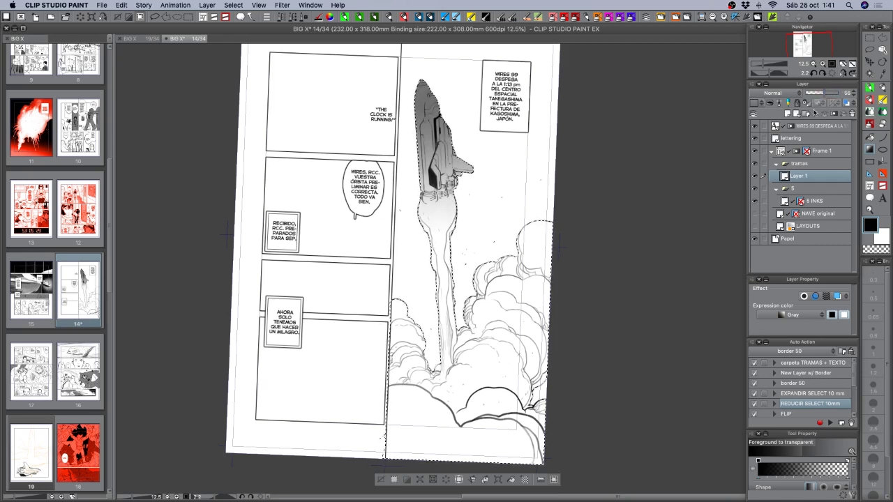
pyautogui.press('super+d')
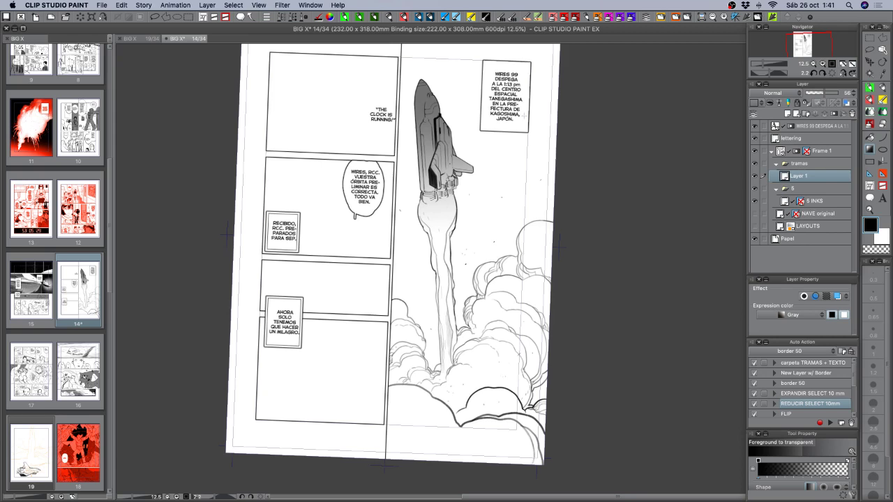
pyautogui.press('super+h')
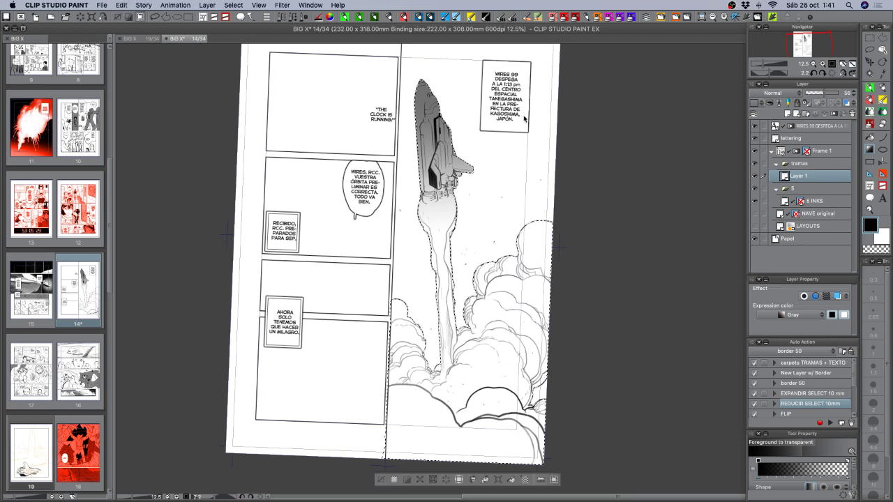
pyautogui.press('XF86AudioRaiseVolume')
pyautogui.press('super+z')
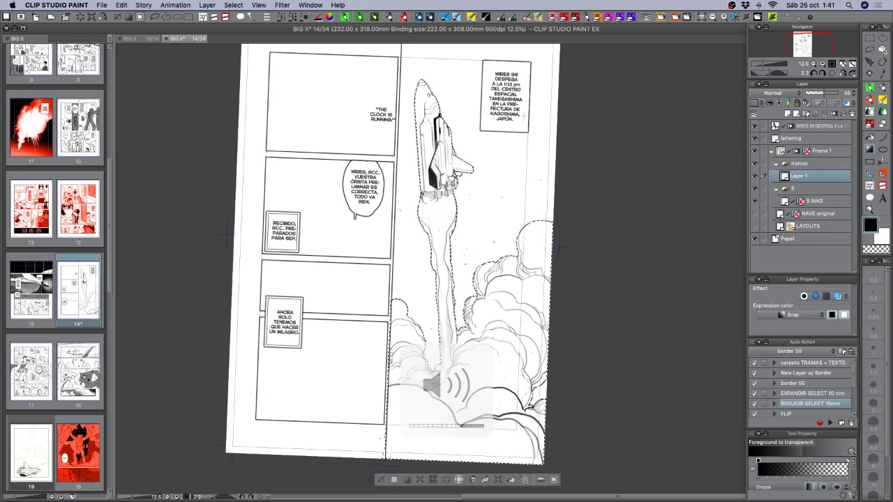
# - Fill the selected shuttle, exhaust trail and smoke with black on the new layer, deselect, and rename the layer as 30
pyautogui.hotkey('alt', 'BackSpace')
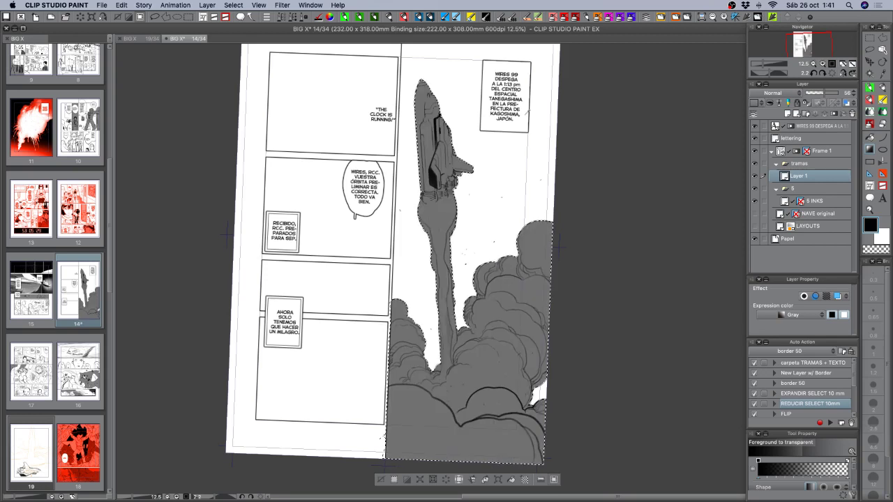
pyautogui.hotkey('ctrl', 'd')
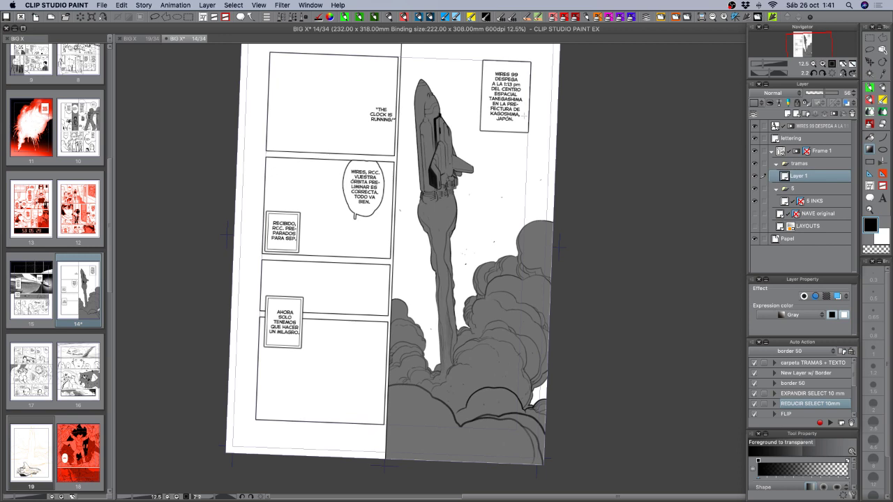
pyautogui.doubleClick(800, 178)
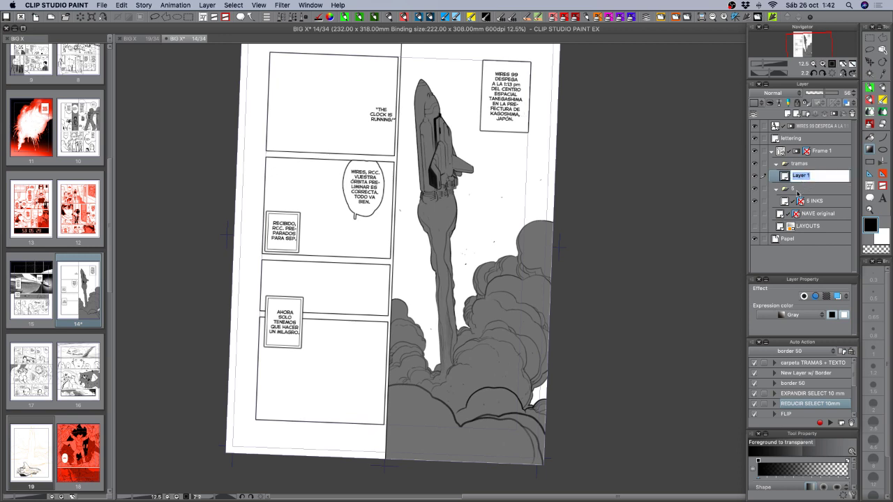
pyautogui.write('30')
pyautogui.press('Return')
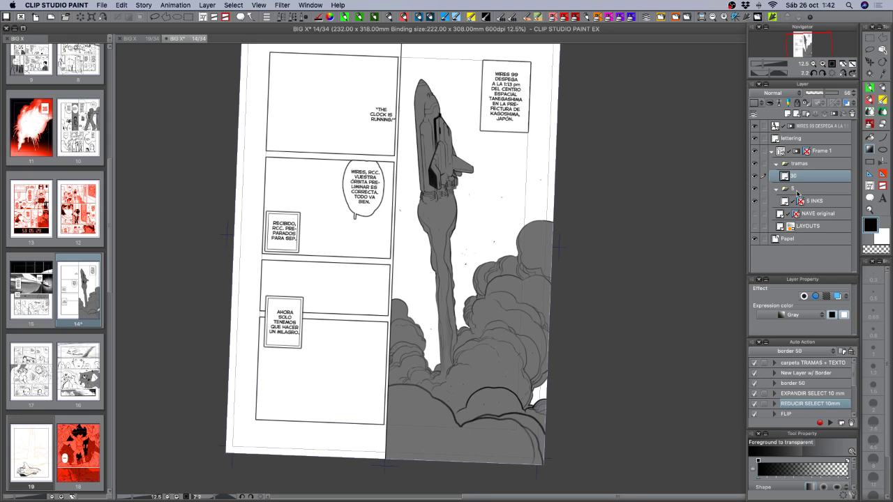
# - Set the opacity of the 30 layer to 30 and save the page
pyautogui.click(847, 93)
pyautogui.write('30')
pyautogui.press('Return')
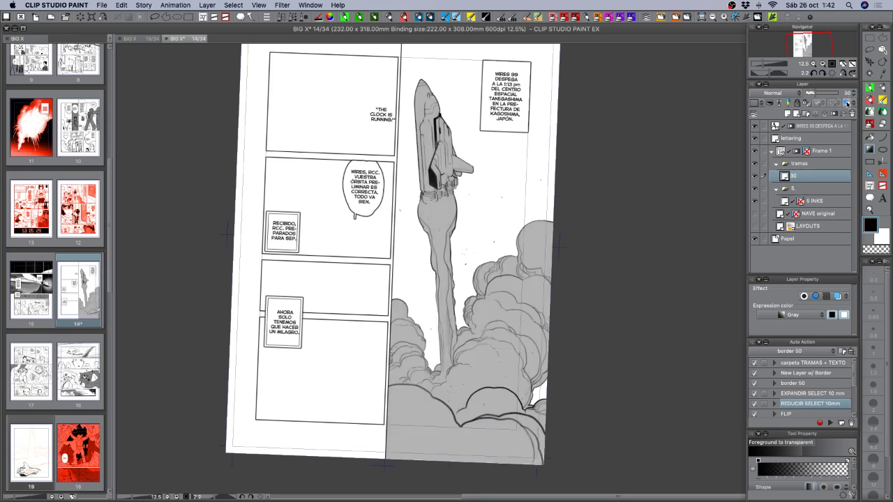
pyautogui.press('super+s')
pyautogui.click(846, 102)
pyautogui.click(846, 102)
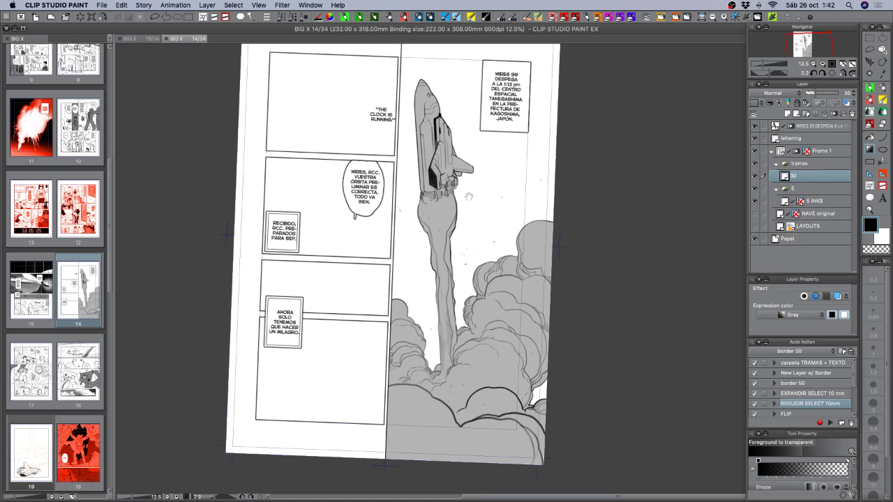
# - With the LAYOUTS sketch shown, nudge the "THE CLOCK IS RUNNING!" text slightly away from the panel's inner border, and save the page
pyautogui.moveTo(457, 172); pyautogui.dragTo(496, 224)
pyautogui.click(832, 74)
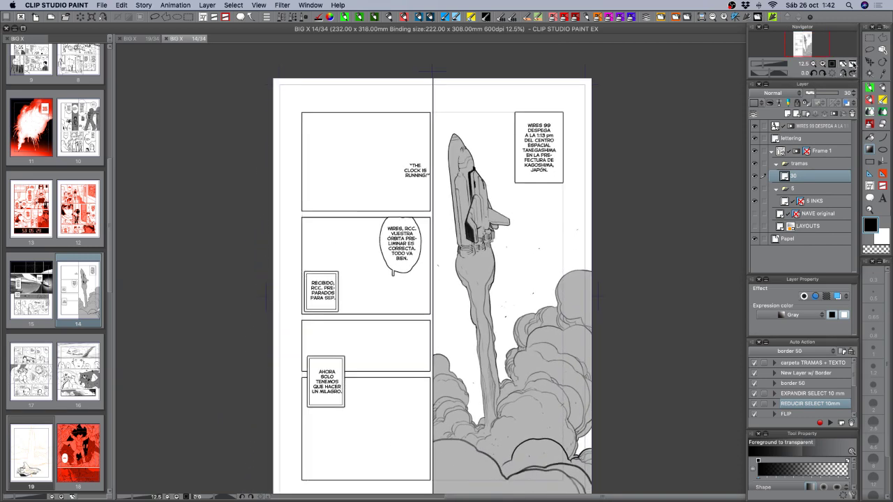
pyautogui.click(852, 64)
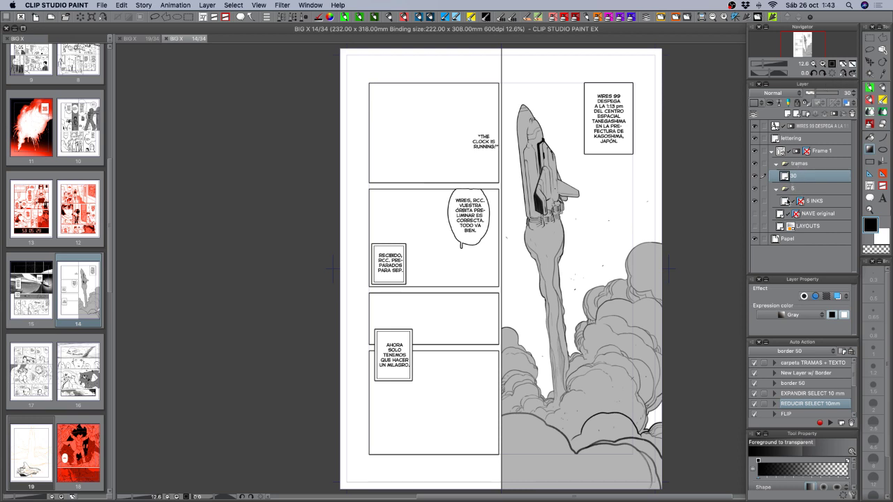
pyautogui.click(754, 227)
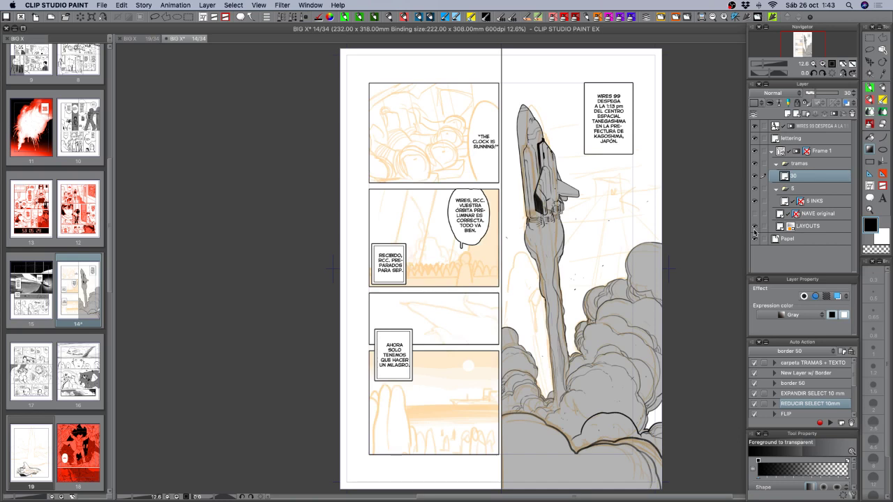
pyautogui.click(814, 126)
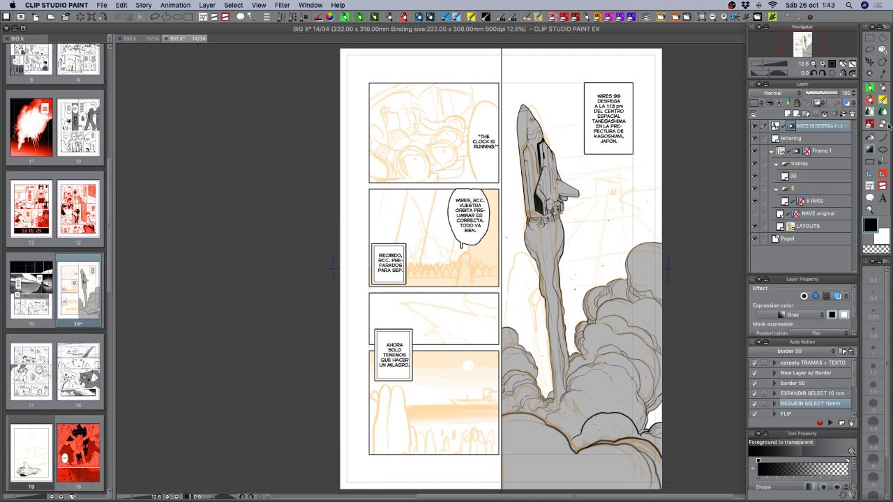
pyautogui.click(881, 51)
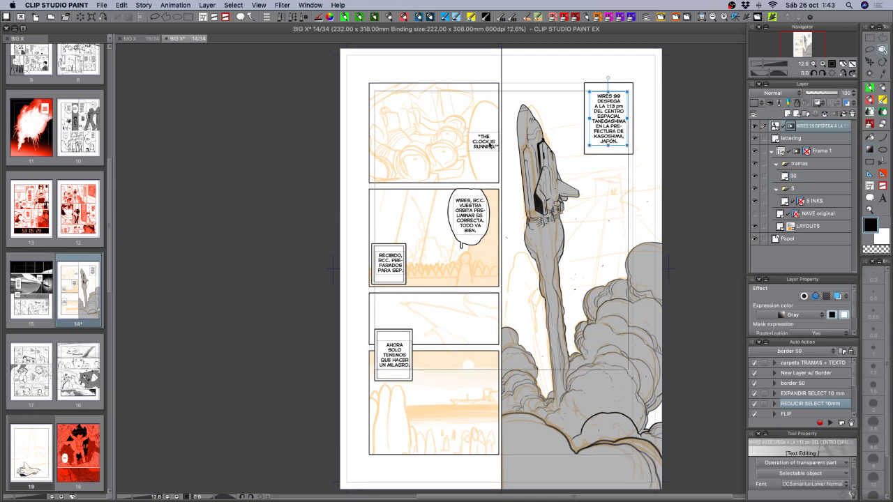
pyautogui.click(486, 147)
pyautogui.moveTo(486, 147); pyautogui.dragTo(488, 146)
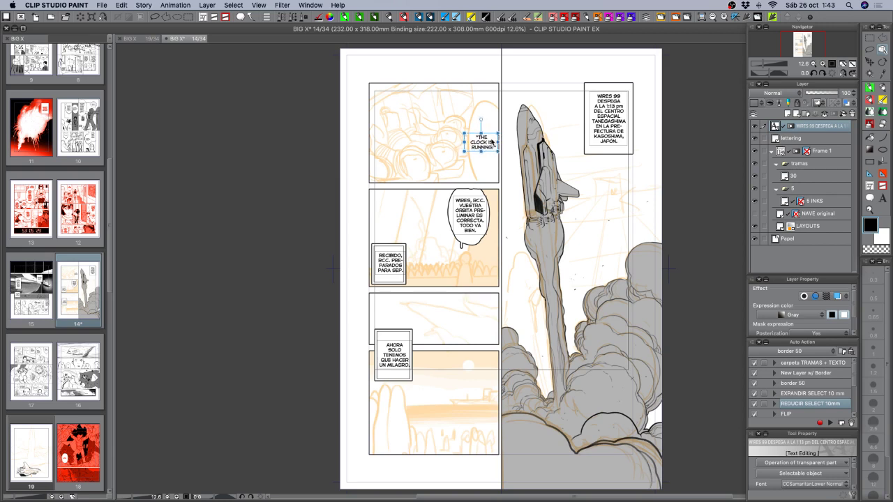
pyautogui.click(828, 142)
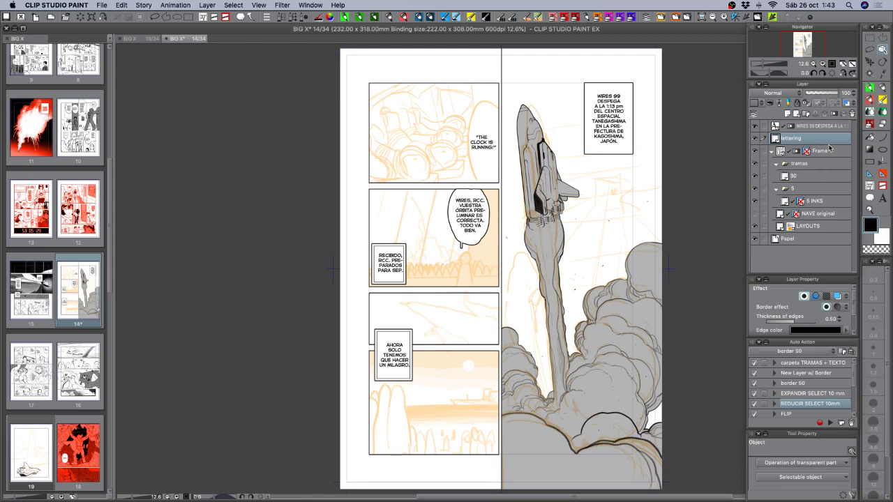
pyautogui.press('super+s')
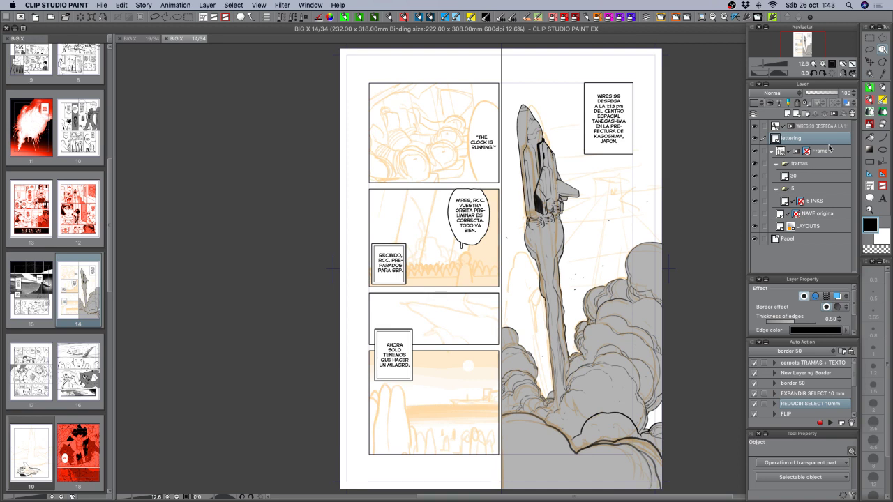
# - Hide the LAYOUTS layer and select the entire shuttle launch panel, out to the page edges, with a rectangular selection
pyautogui.click(754, 226)
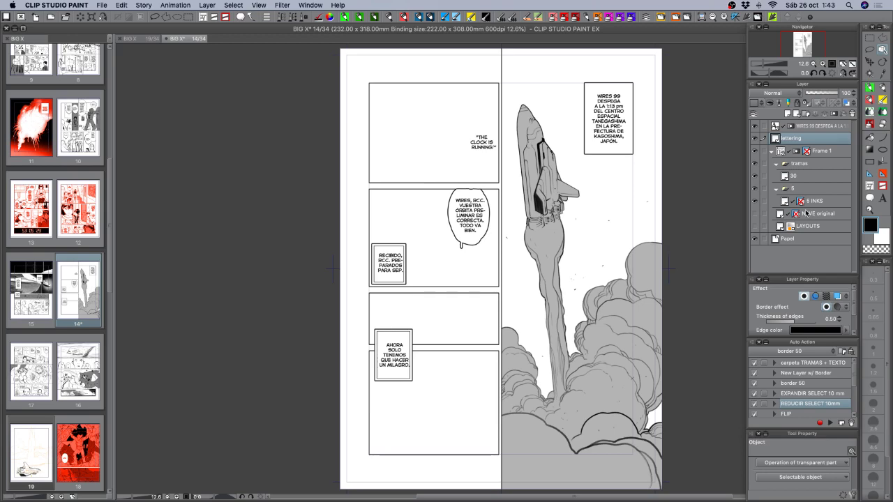
pyautogui.moveTo(606, 323); pyautogui.dragTo(528, 317)
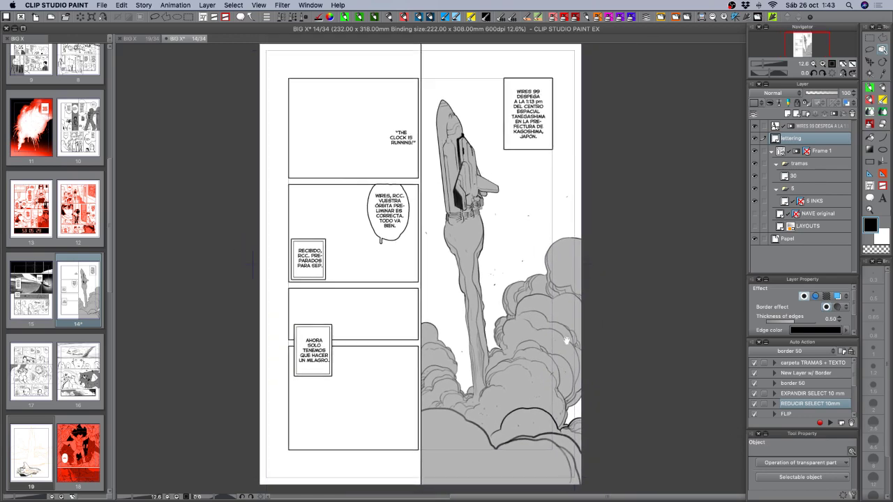
pyautogui.click(868, 39)
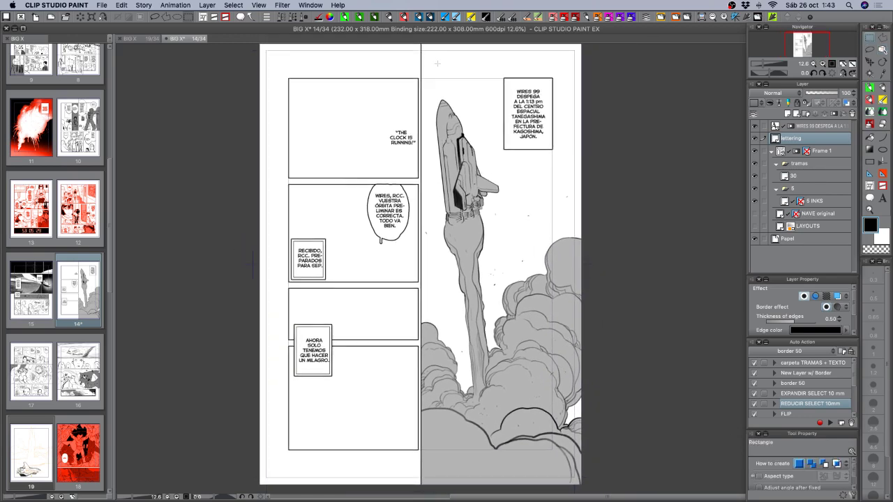
pyautogui.moveTo(435, 71); pyautogui.dragTo(433, 75)
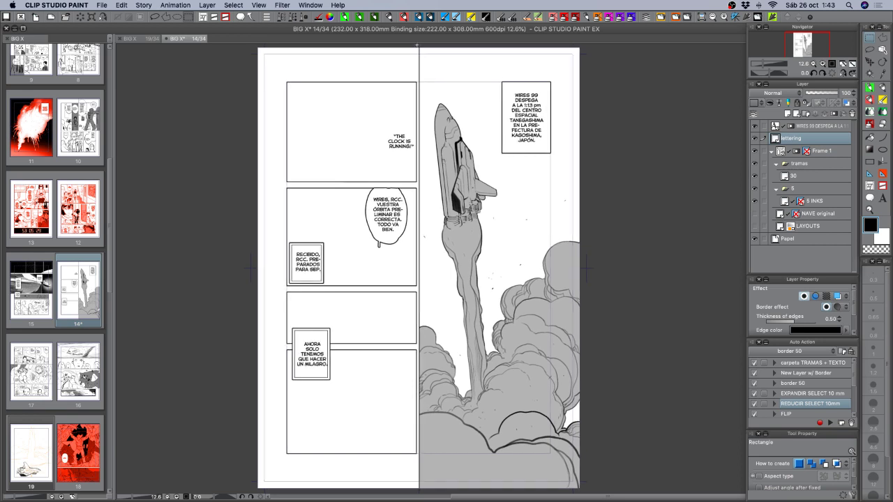
pyautogui.moveTo(417, 46); pyautogui.dragTo(613, 491)
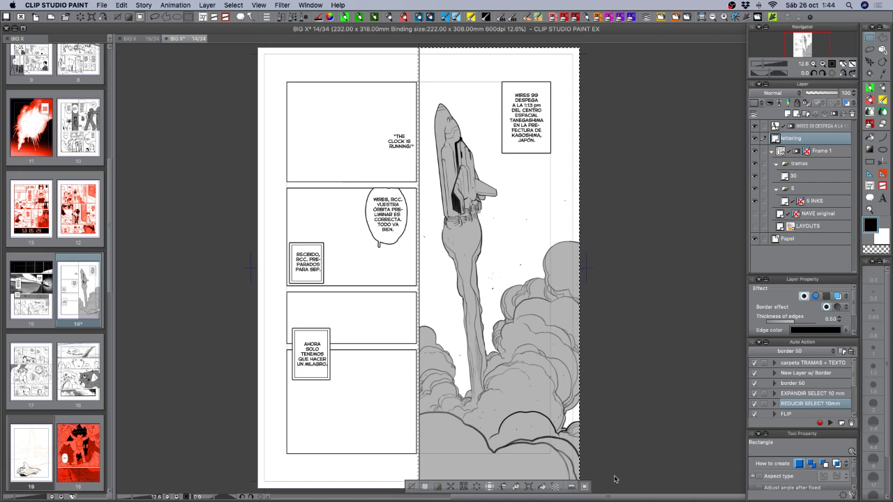
# - Add a new layer above the 30 layer in the tramas folder and fill the selected panel area with black
pyautogui.click(819, 178)
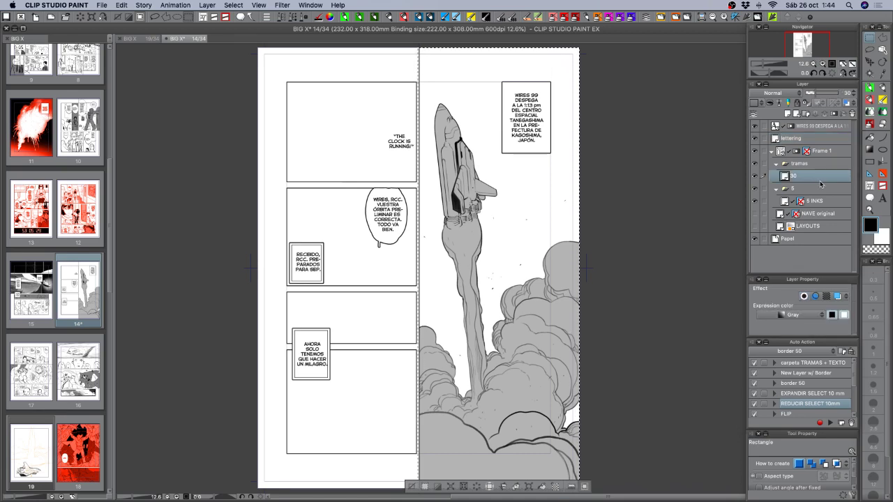
pyautogui.hotkey('alt', 'Delete')
pyautogui.press('super+z')
pyautogui.click(788, 113)
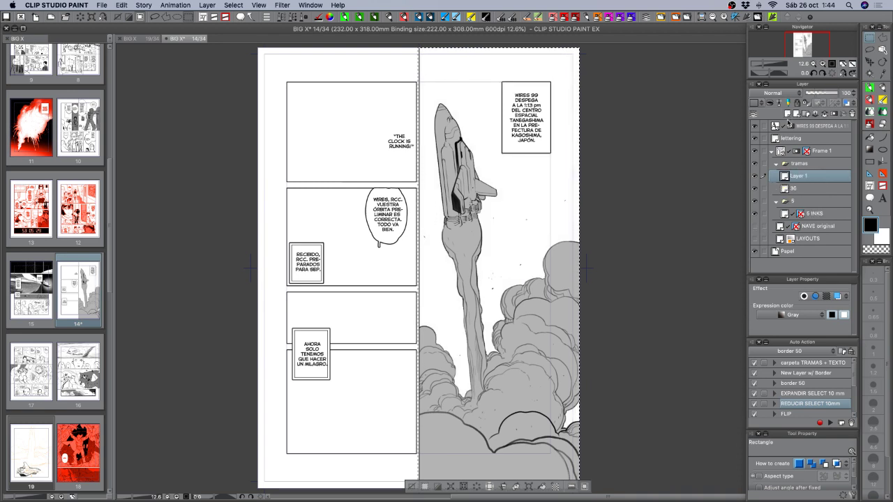
pyautogui.hotkey('alt', 'BackSpace')
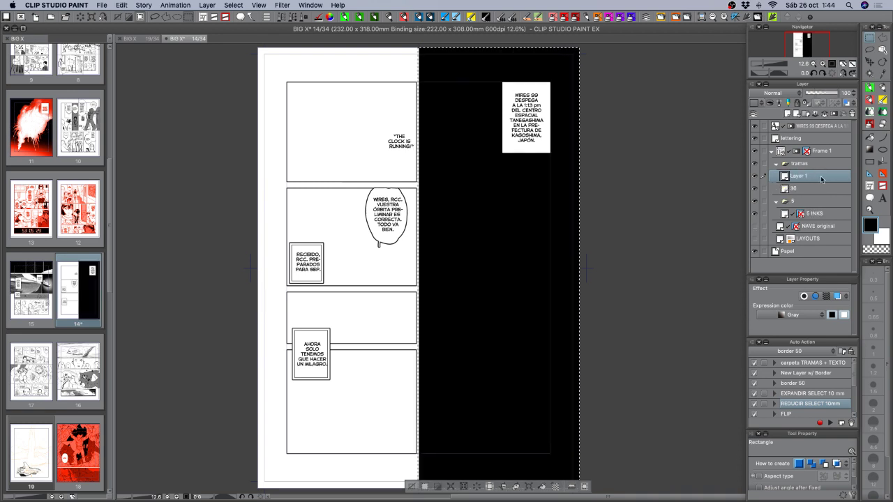
# - Move the new black-filled layer below the 30 layer in the tramas folder and set its opacity to 56
pyautogui.moveTo(816, 179); pyautogui.dragTo(821, 191)
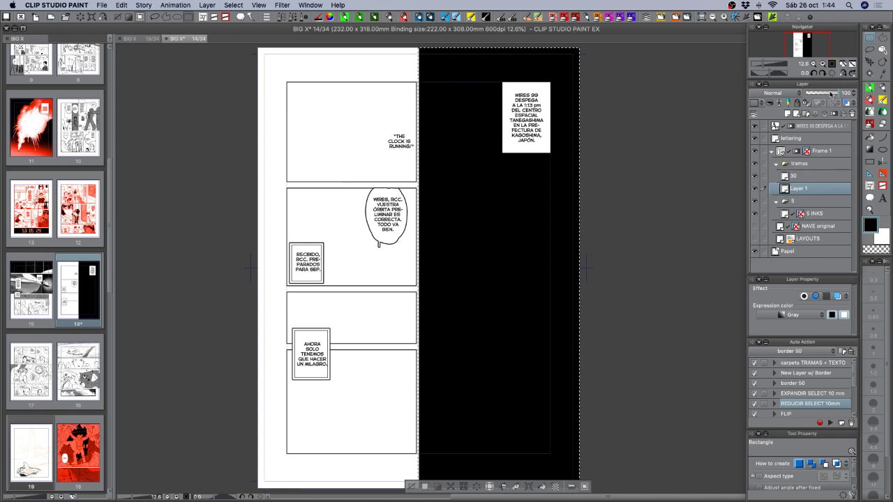
pyautogui.moveTo(832, 93); pyautogui.dragTo(824, 94)
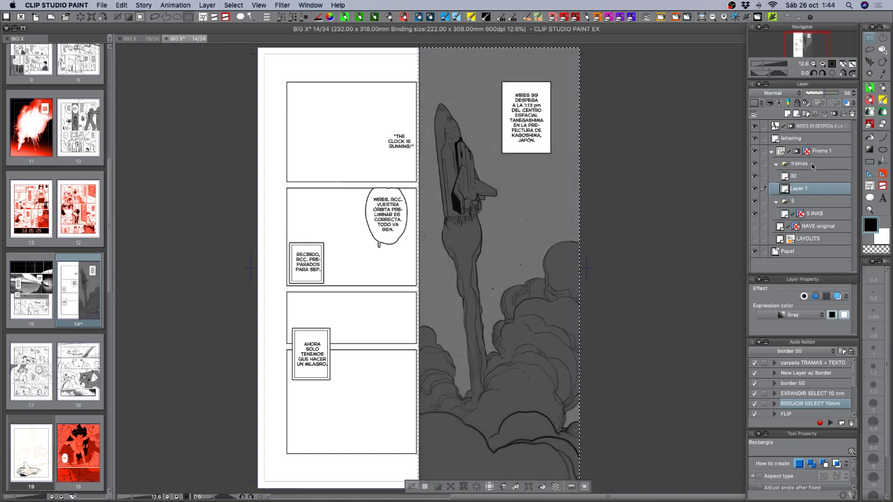
# - Create a selection from the 30 layer's shuttle and smoke shape, and clear that area from Layer 1's background fill
pyautogui.click(812, 176)
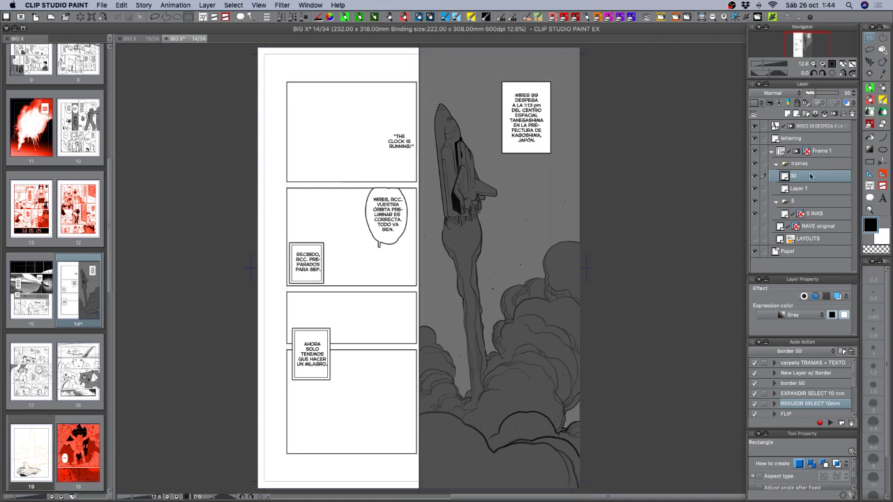
pyautogui.rightClick(820, 175)
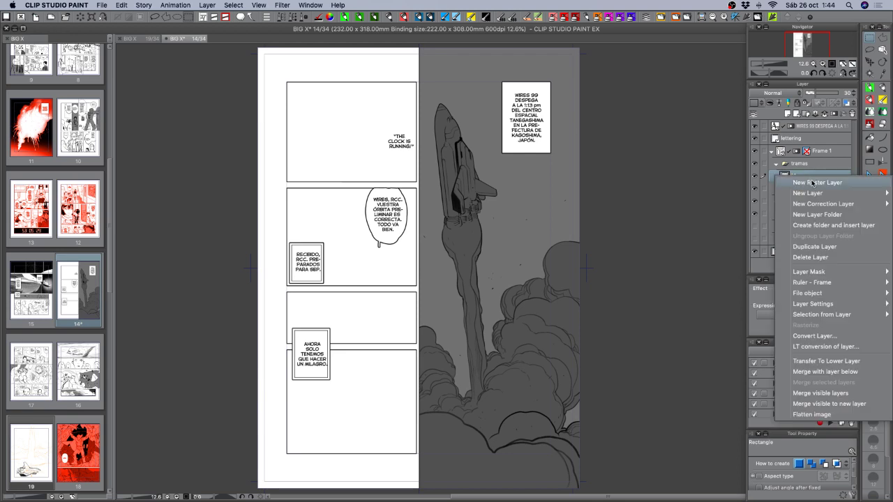
pyautogui.moveTo(816, 316)
pyautogui.click(752, 321)
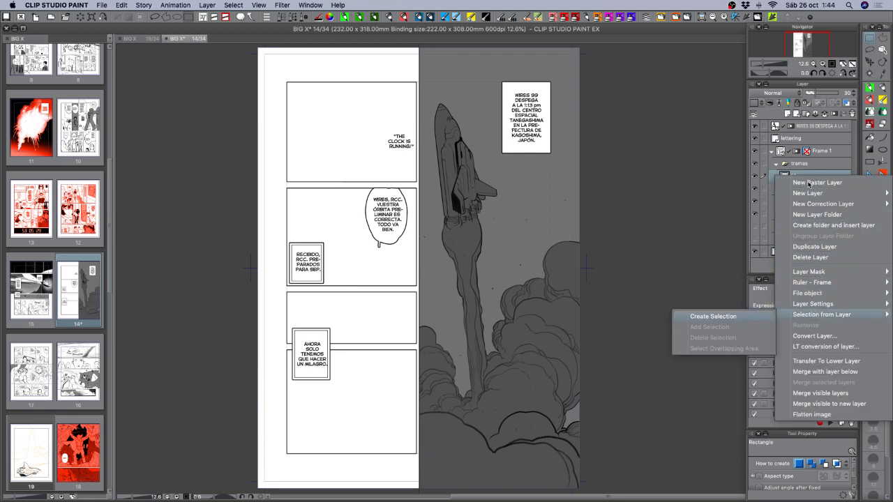
pyautogui.click(806, 190)
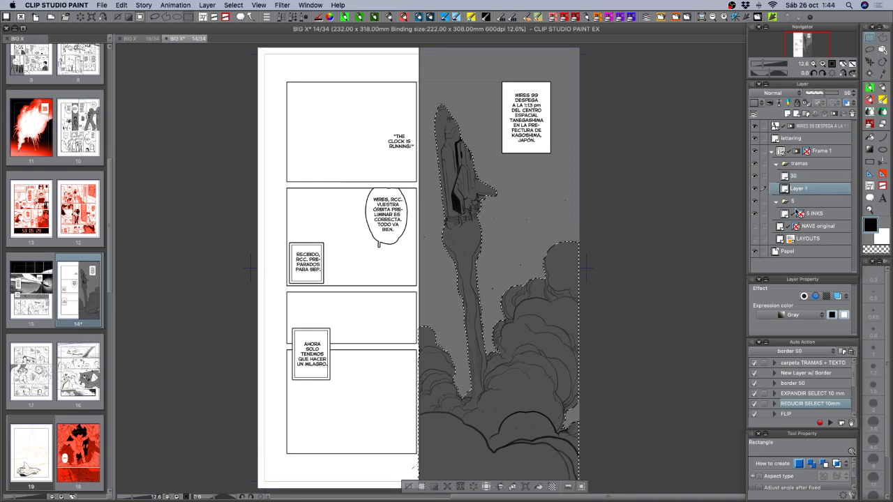
pyautogui.hotkey('alt', 'BackSpace')
# - Deselect, compare the two tone layers, leave the 30 layer visible with Layer 1 hidden, and save the page
pyautogui.click(754, 175)
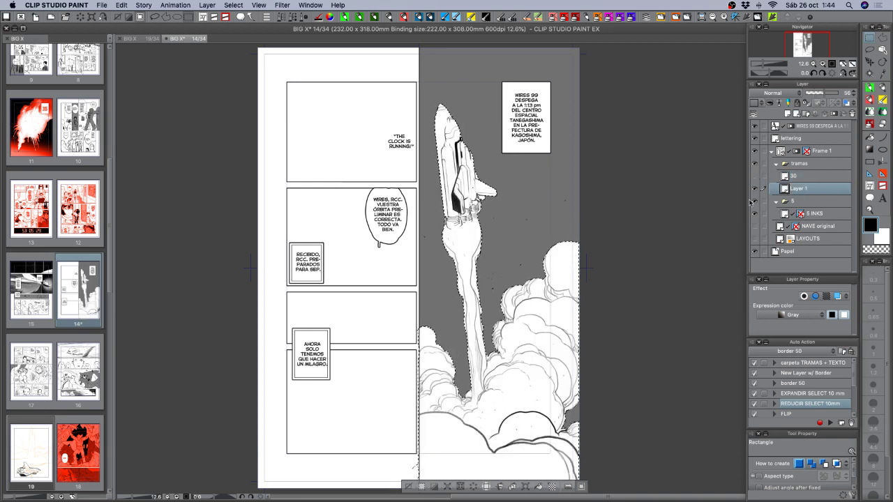
pyautogui.press('super+d')
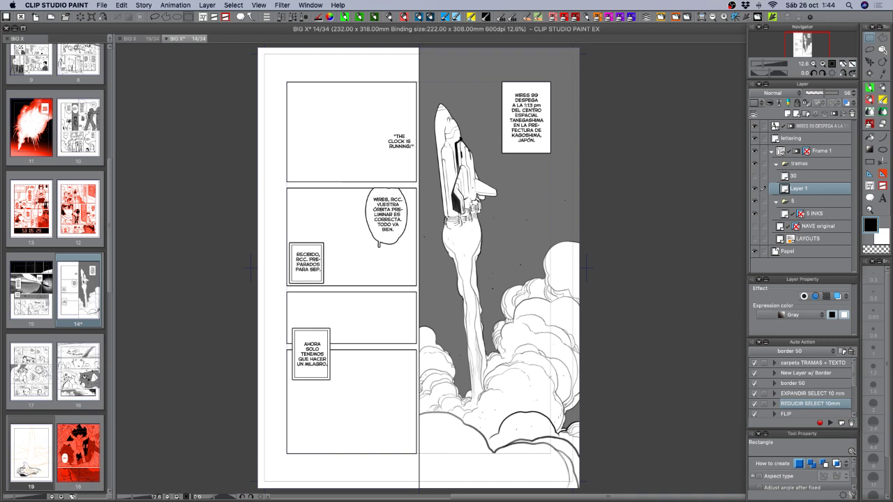
pyautogui.click(754, 188)
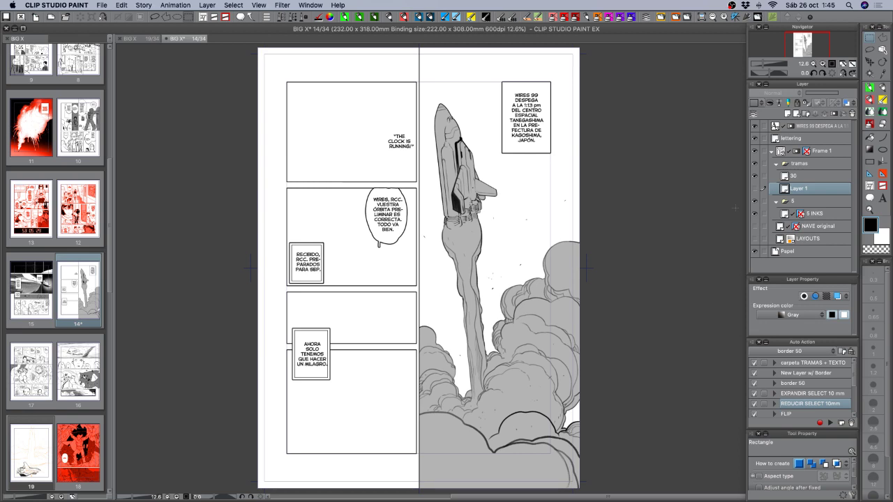
pyautogui.press('super+s')
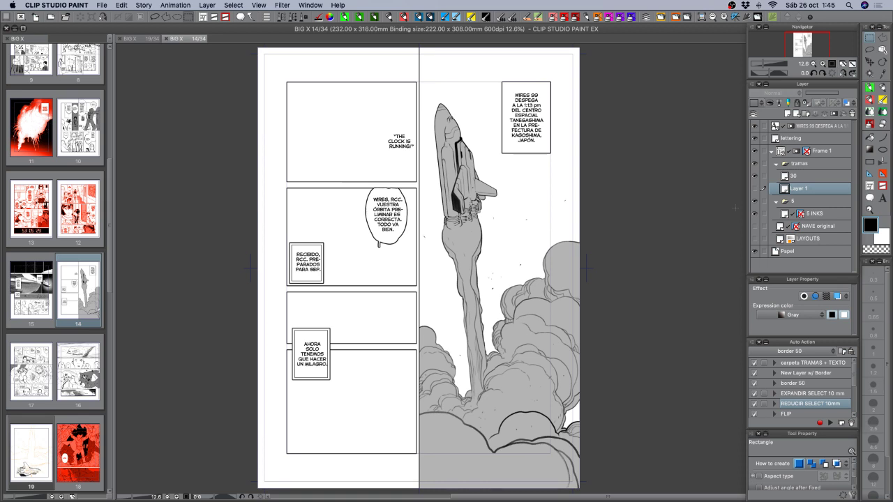
# - Show the LAYOUTS layer on page 14, save the page and close it
pyautogui.click(754, 239)
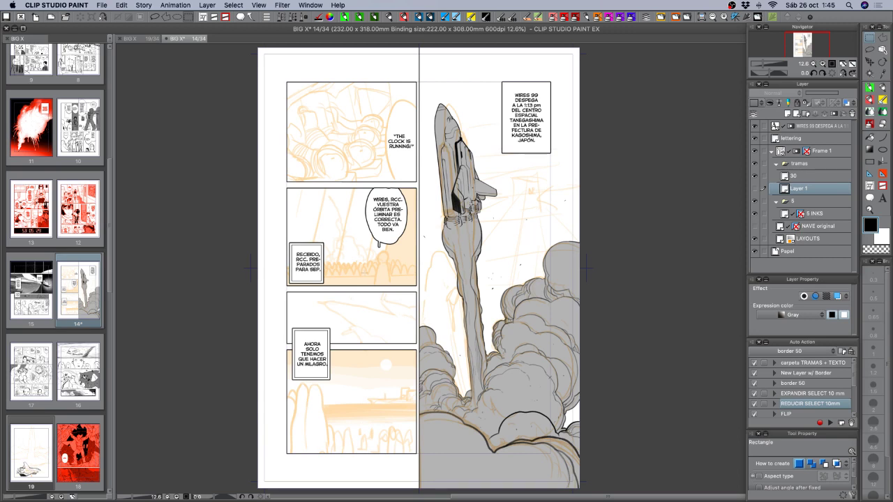
pyautogui.press('super+s')
pyautogui.press('super+w')
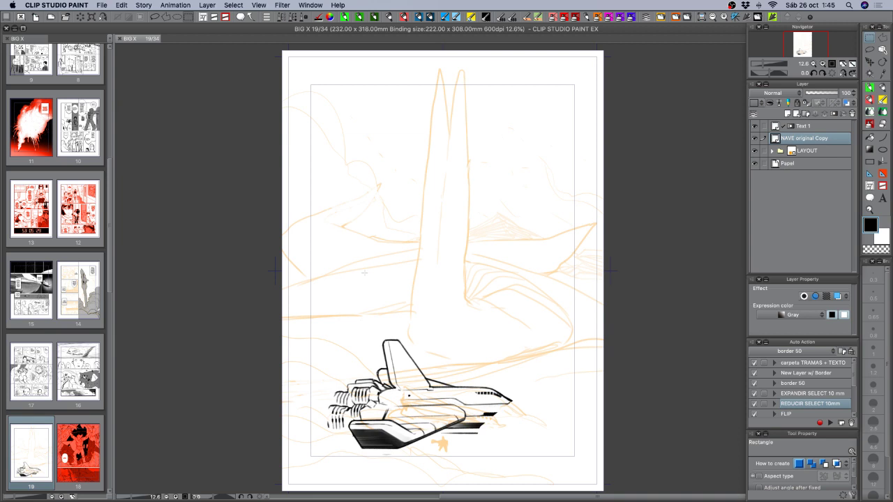
# - Reopen page 14 to inspect the NAVE original layer over the launch panel, and close the page without saving
pyautogui.doubleClick(84, 300)
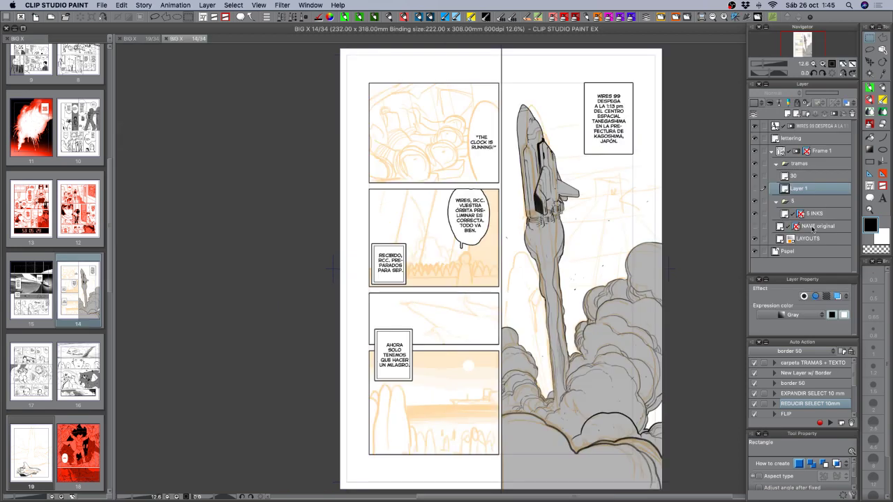
pyautogui.click(815, 227)
pyautogui.click(758, 227)
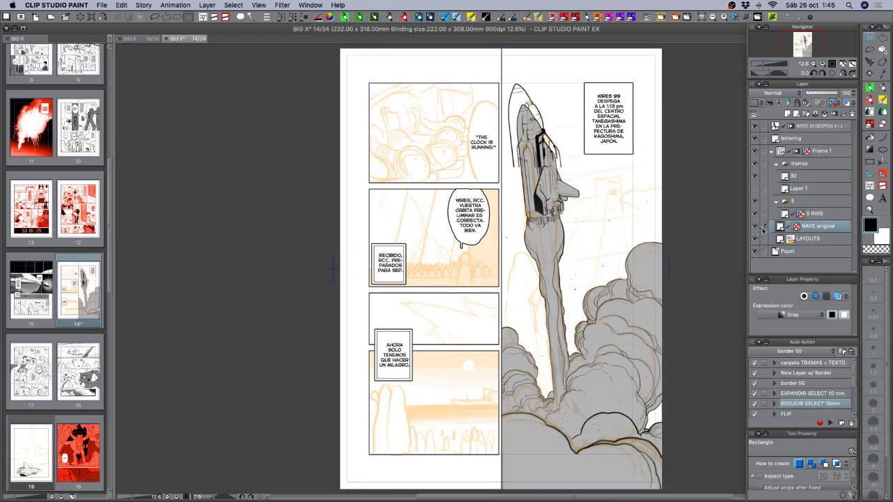
pyautogui.rightClick(820, 232)
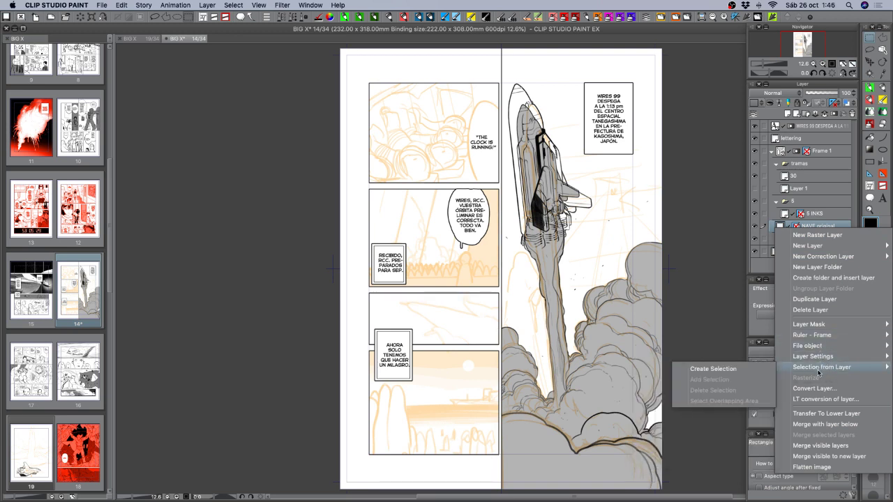
pyautogui.click(837, 216)
pyautogui.press('super+a')
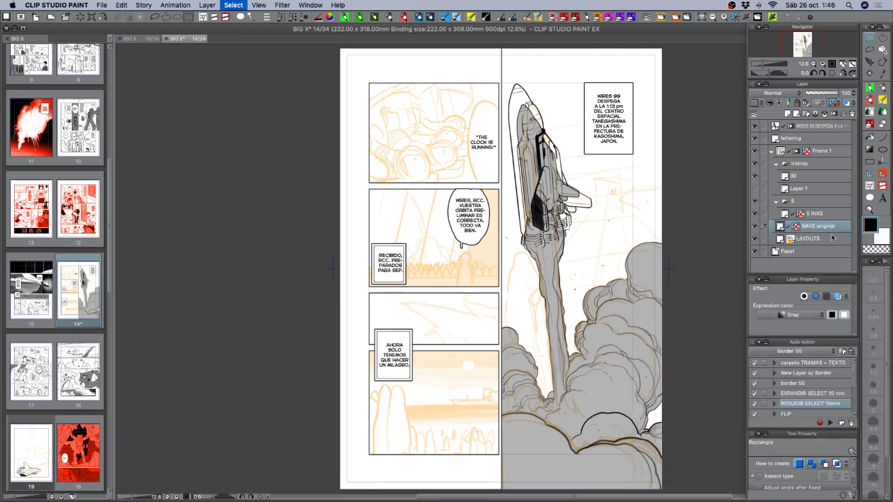
pyautogui.press('super+d')
pyautogui.click(754, 227)
pyautogui.press('super+w')
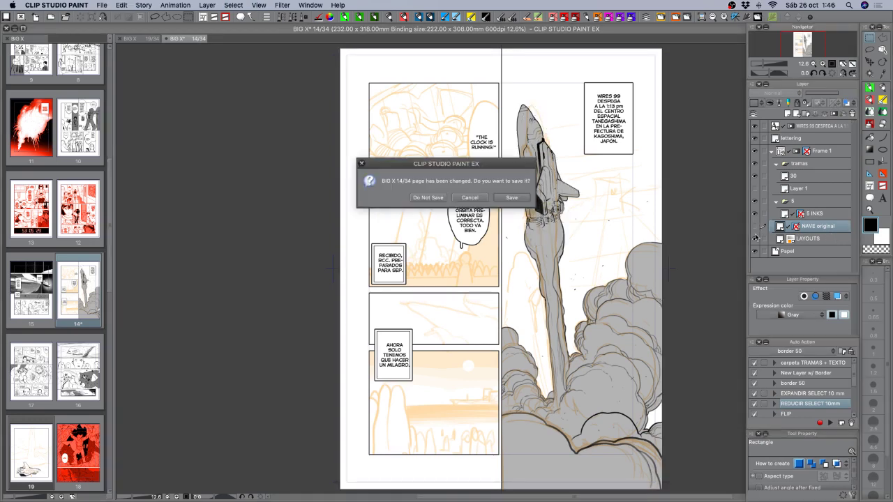
pyautogui.click(428, 198)
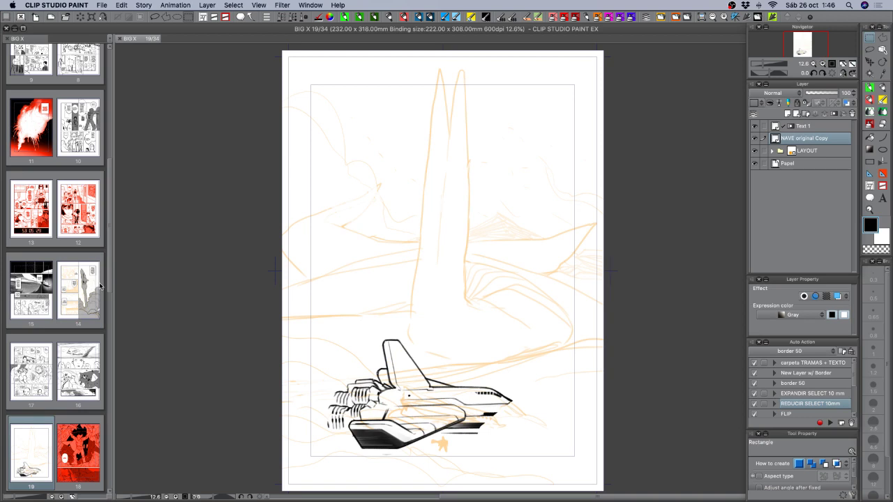
# - Open page 16 of the BIG X project and hide its Capa 1 sketch layer
pyautogui.moveTo(110, 209); pyautogui.dragTo(111, 177)
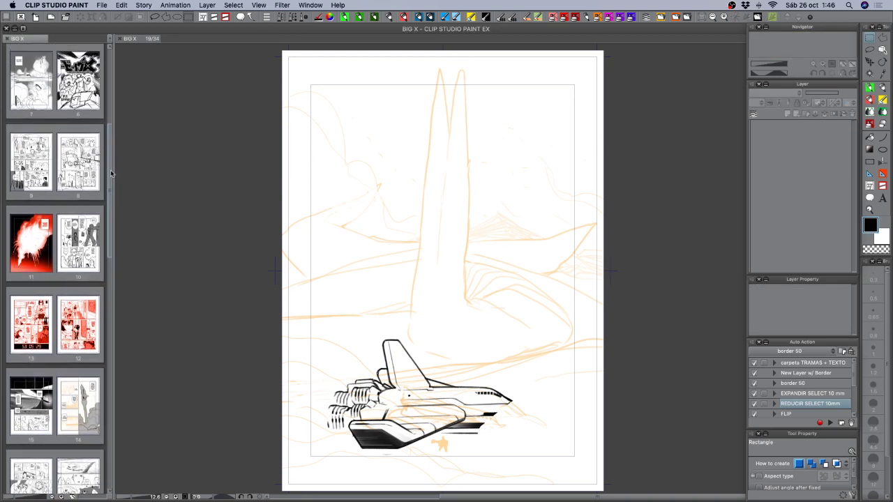
pyautogui.scroll(-6, 105, 223)
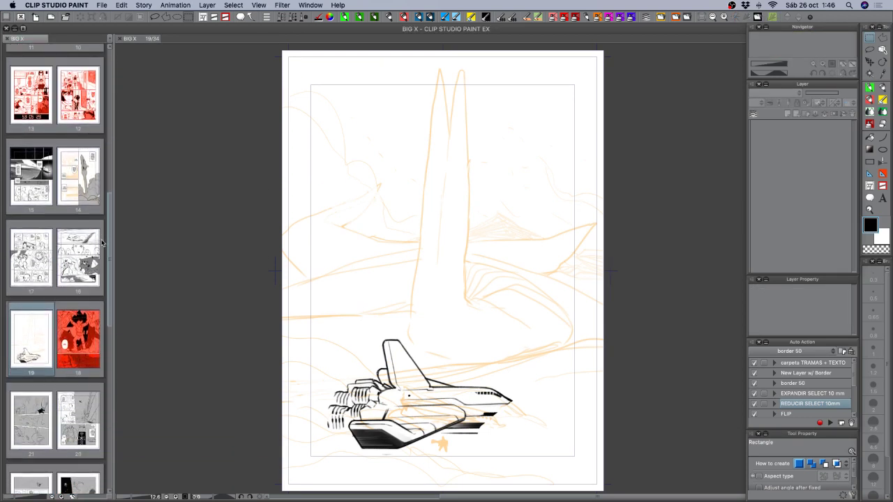
pyautogui.click(87, 245)
pyautogui.doubleClick(85, 270)
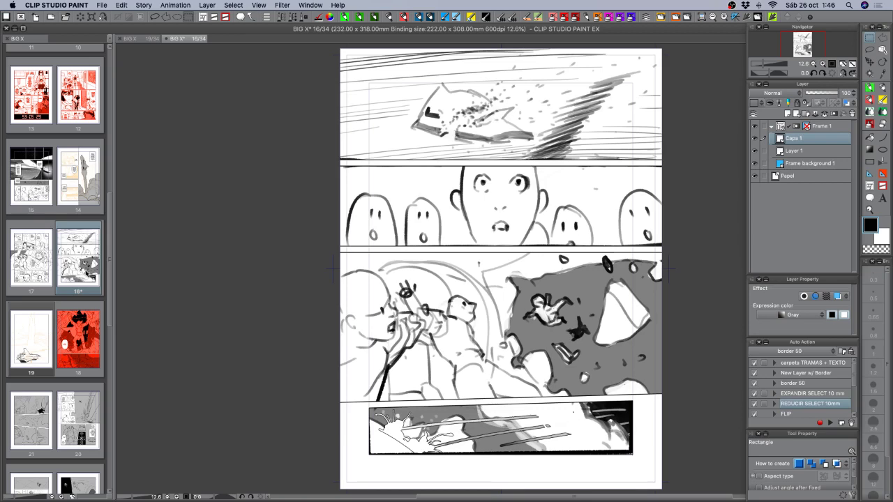
pyautogui.click(755, 140)
pyautogui.click(755, 139)
pyautogui.click(755, 140)
pyautogui.click(755, 139)
pyautogui.click(756, 138)
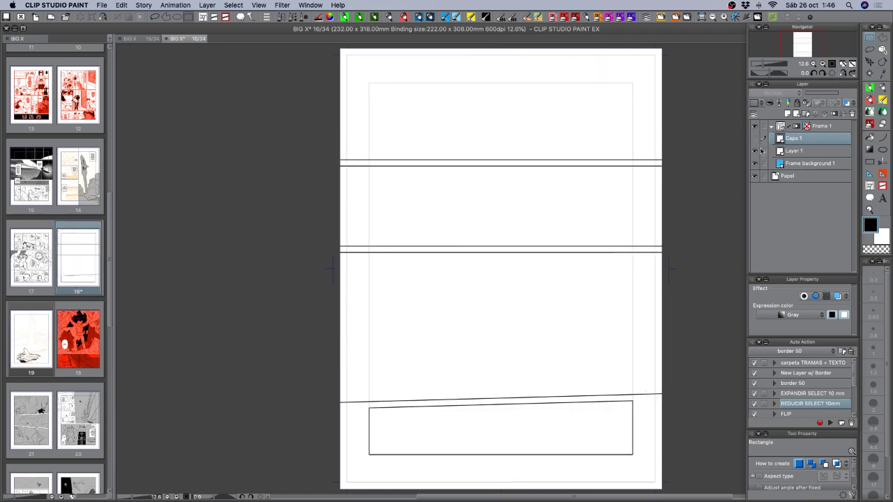
# - Set the Frame 1 folder's opacity to 41, briefly show the Capa 1 sketch through it, and hide the sketch again
pyautogui.click(788, 126)
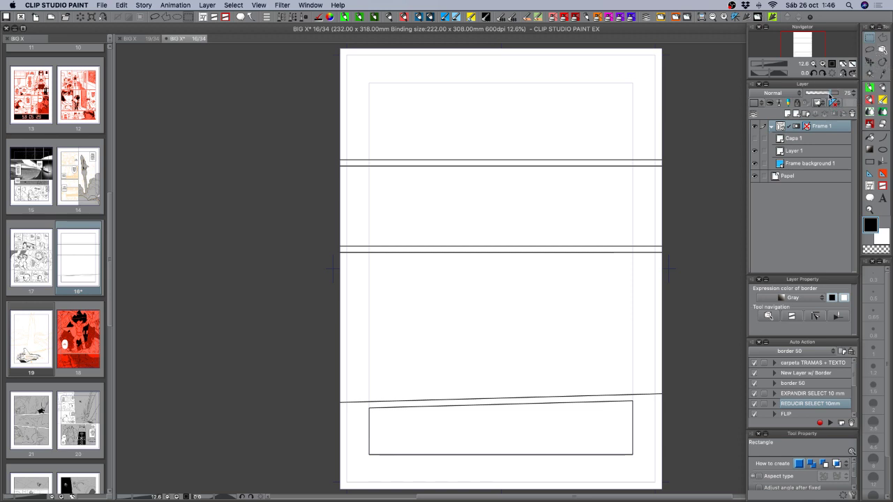
pyautogui.moveTo(836, 93); pyautogui.dragTo(820, 95)
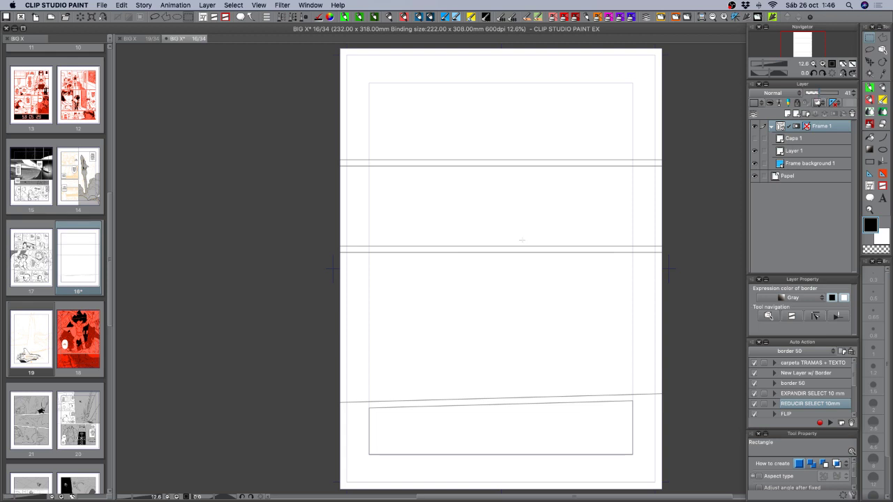
pyautogui.moveTo(599, 218); pyautogui.dragTo(580, 215)
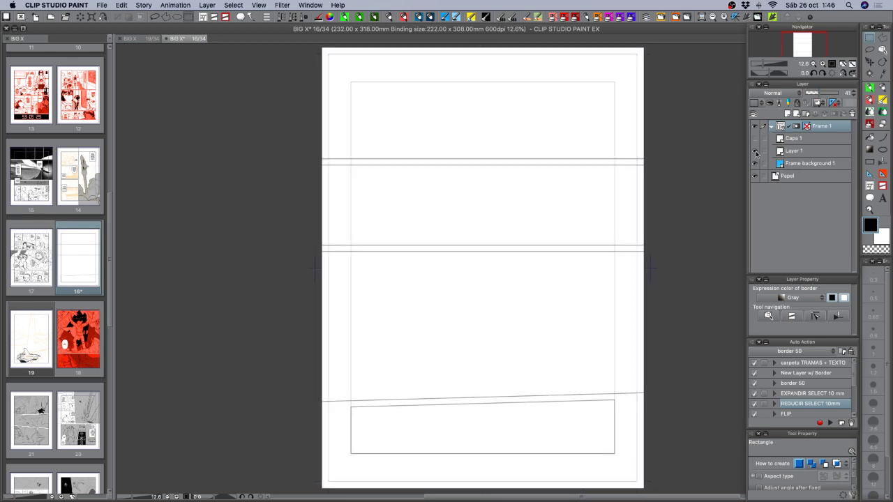
pyautogui.click(753, 149)
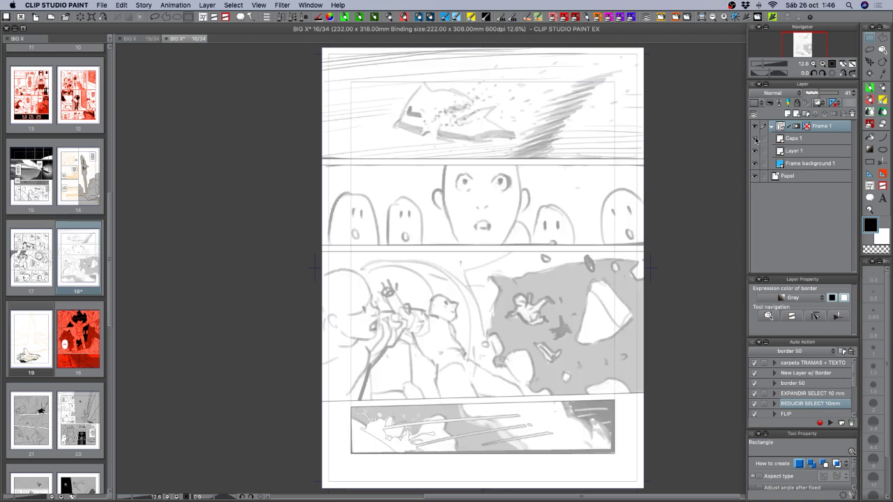
pyautogui.click(754, 138)
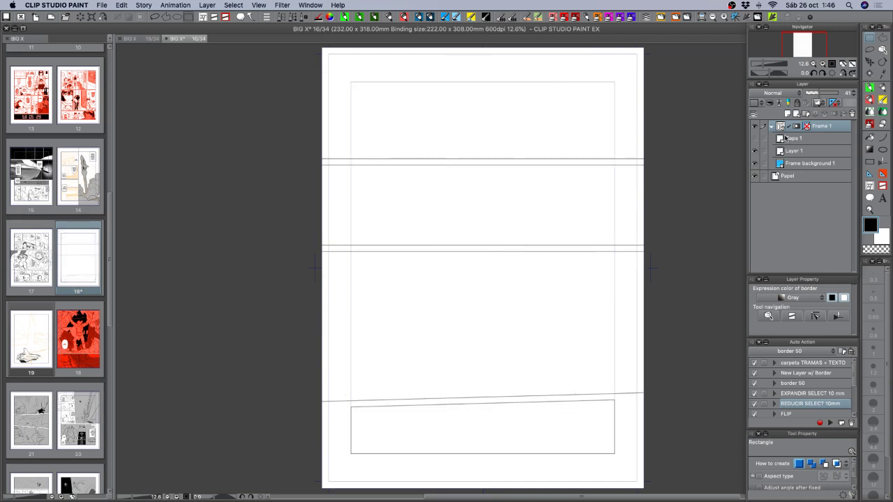
# - Draw a new rectangular frame with a border along page 16's inner margin guide, in a new folder above Frame 1
pyautogui.press('u')
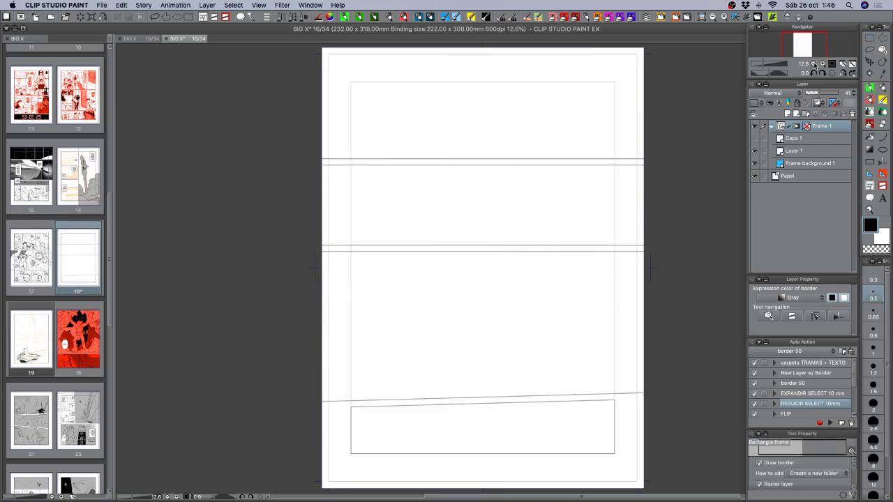
pyautogui.click(813, 64)
pyautogui.click(812, 64)
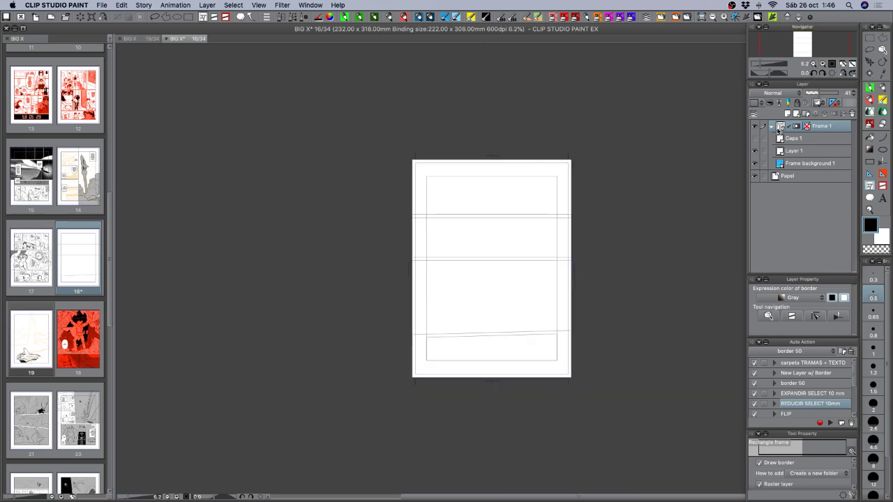
pyautogui.moveTo(426, 183); pyautogui.dragTo(566, 351)
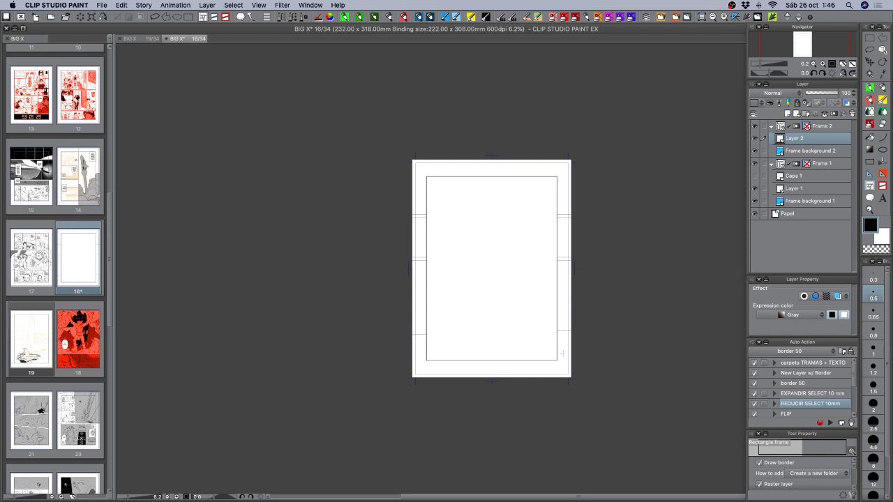
# - Try to divide the page frame horizontally at the uppermost gutter with the Divide frame border tool, and undo the division
pyautogui.click(822, 64)
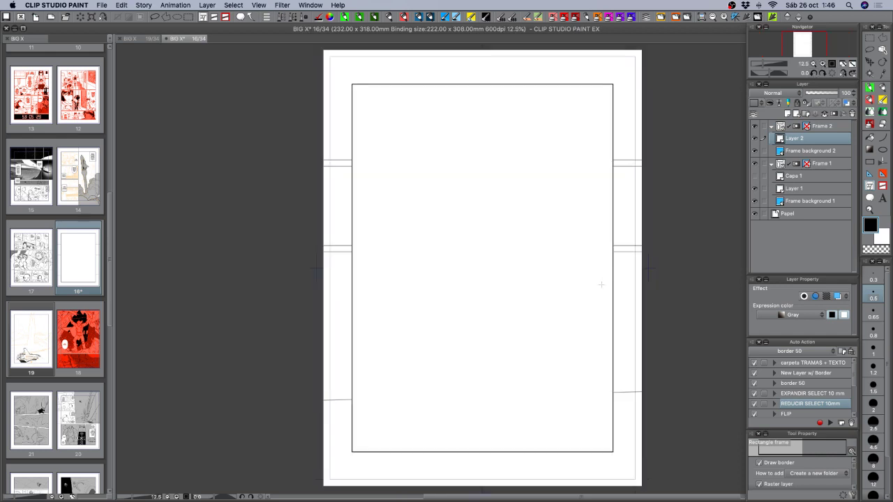
pyautogui.click(883, 187)
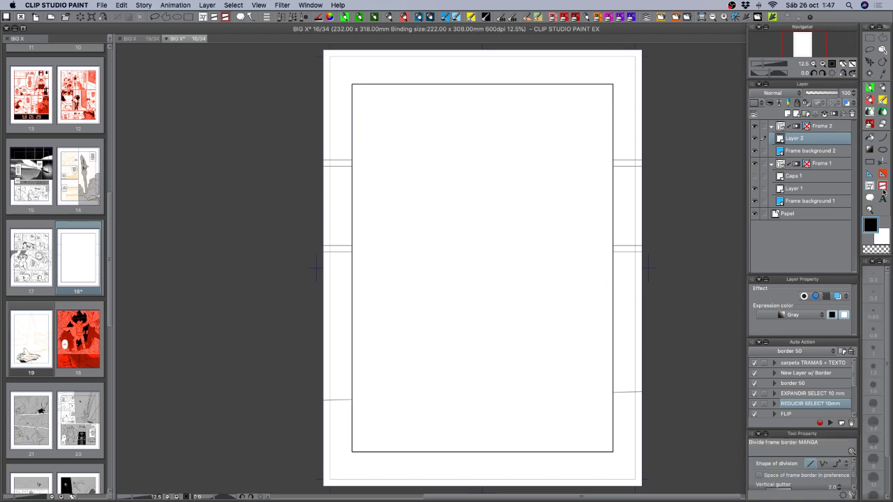
pyautogui.moveTo(558, 235); pyautogui.dragTo(565, 286)
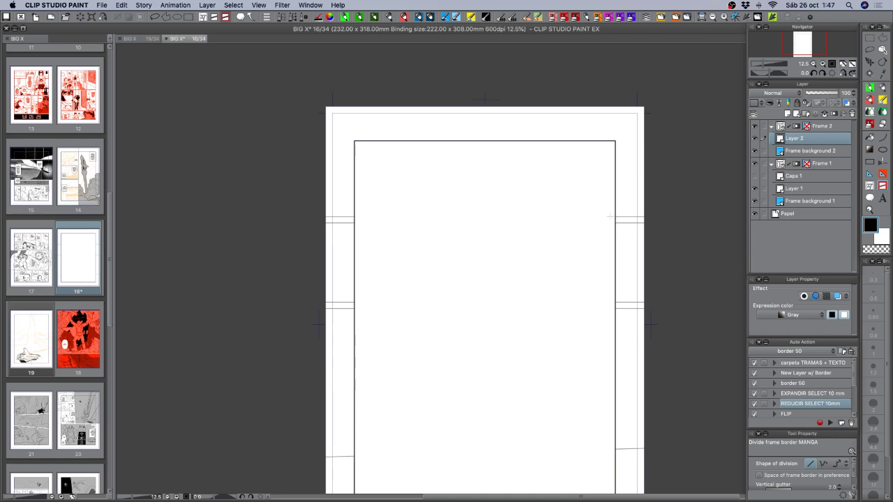
pyautogui.moveTo(615, 219); pyautogui.dragTo(566, 222)
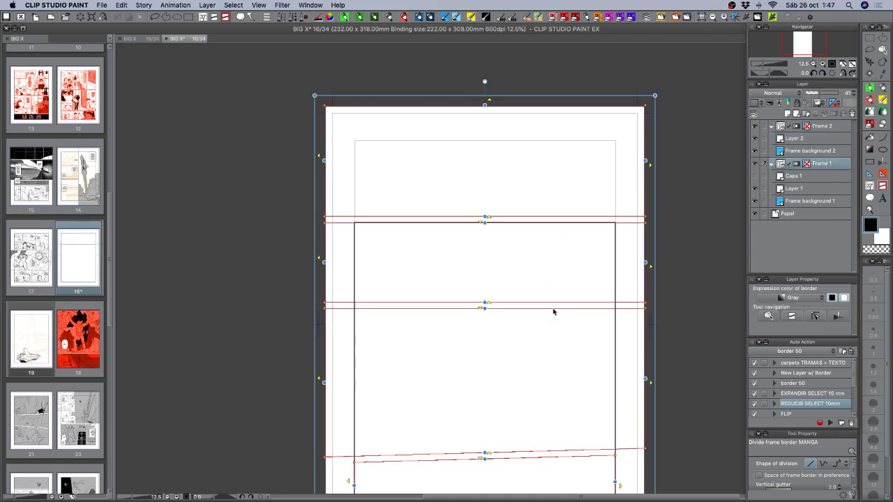
pyautogui.press('super+z')
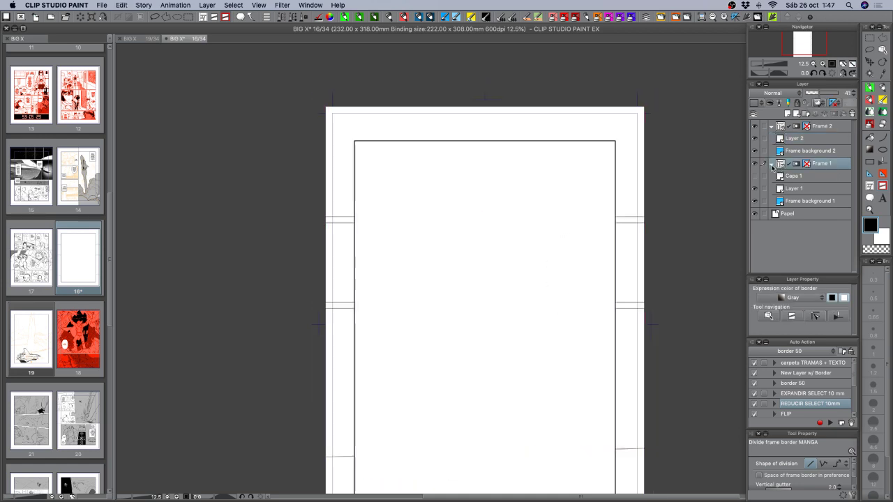
# - Select the Frame 2 folder, try to divide its frame at the uppermost gutter, and undo the division
pyautogui.click(818, 126)
pyautogui.moveTo(611, 221); pyautogui.dragTo(602, 221)
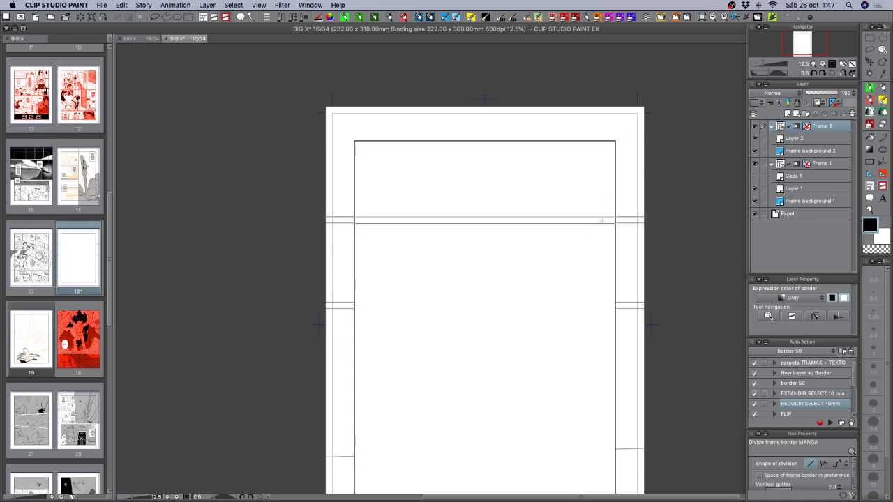
pyautogui.press('super+z')
# - Turn off the ruler display of the Frame 1 folder
pyautogui.click(808, 165)
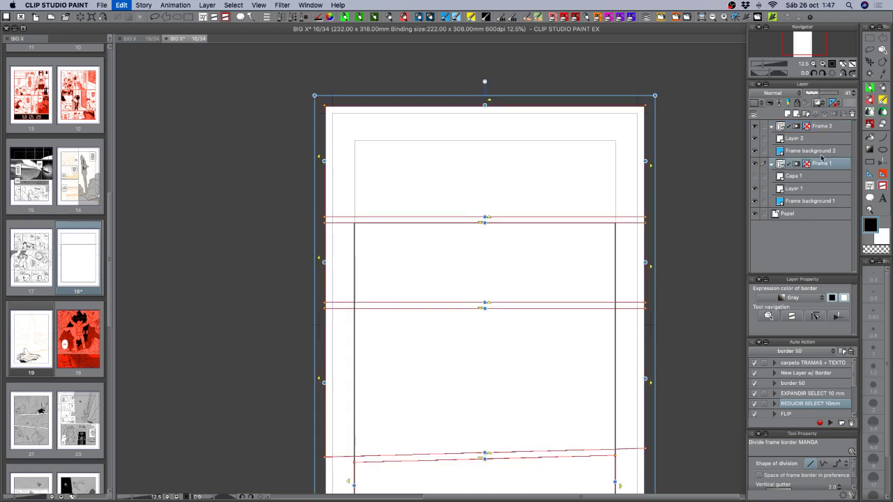
pyautogui.rightClick(807, 165)
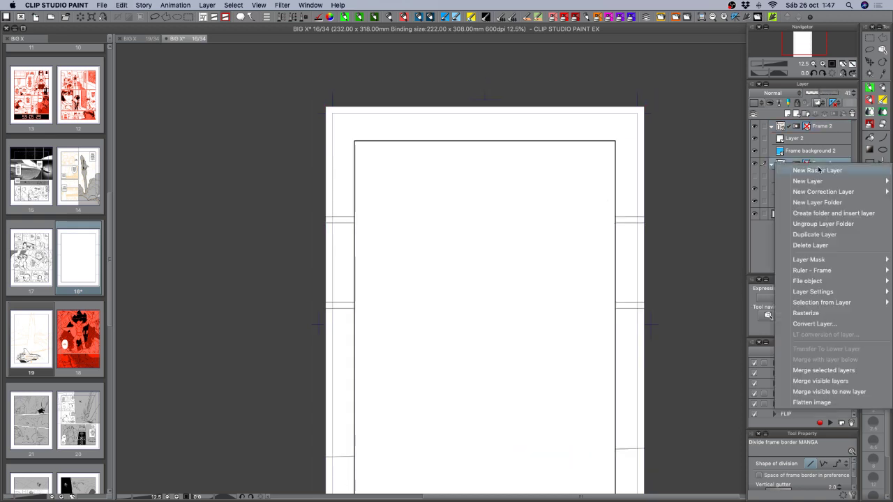
pyautogui.click(764, 244)
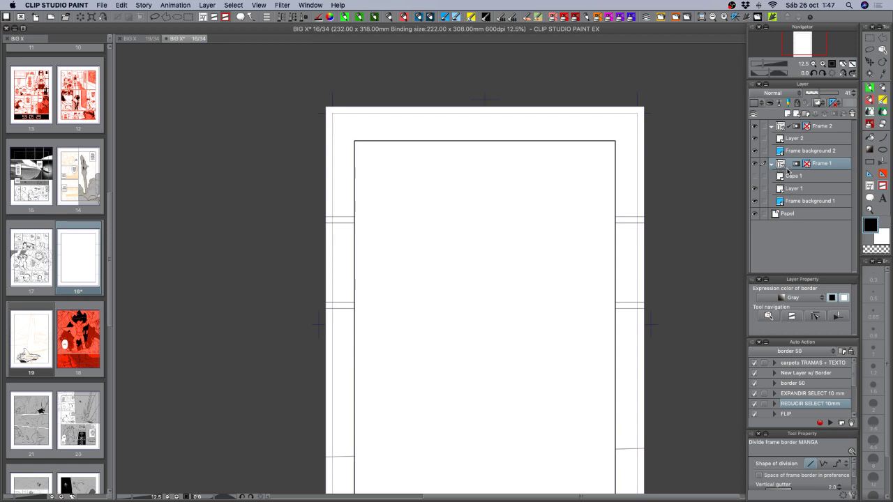
# - Try the uppermost gutter division again from the Frame 2 folder with Frame 1's ruler off, and undo it
pyautogui.click(821, 126)
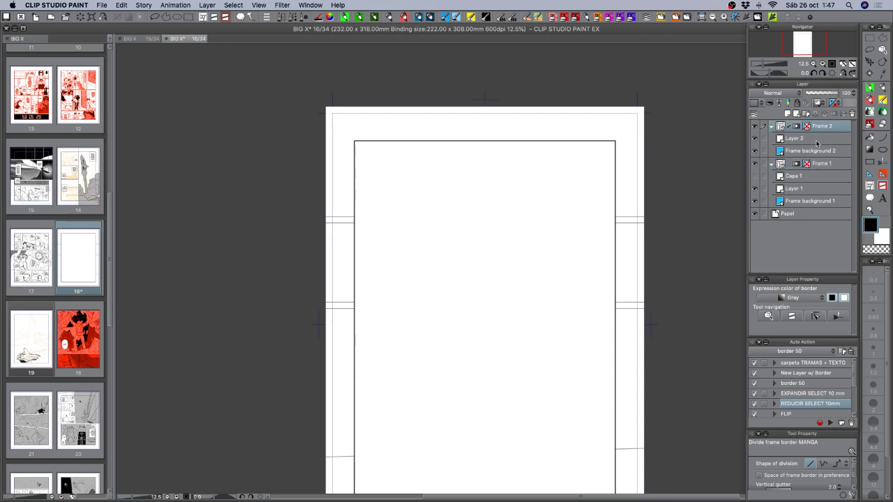
pyautogui.moveTo(612, 214); pyautogui.dragTo(519, 226)
pyautogui.press('super+z')
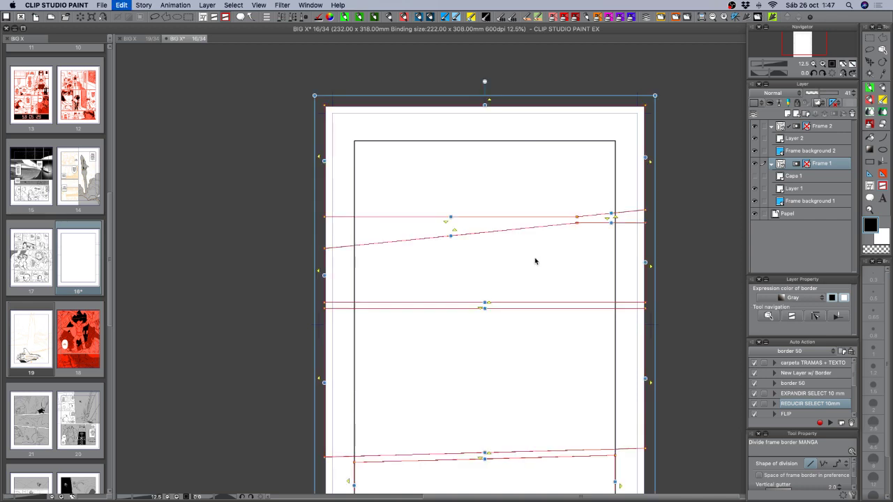
pyautogui.press('Escape')
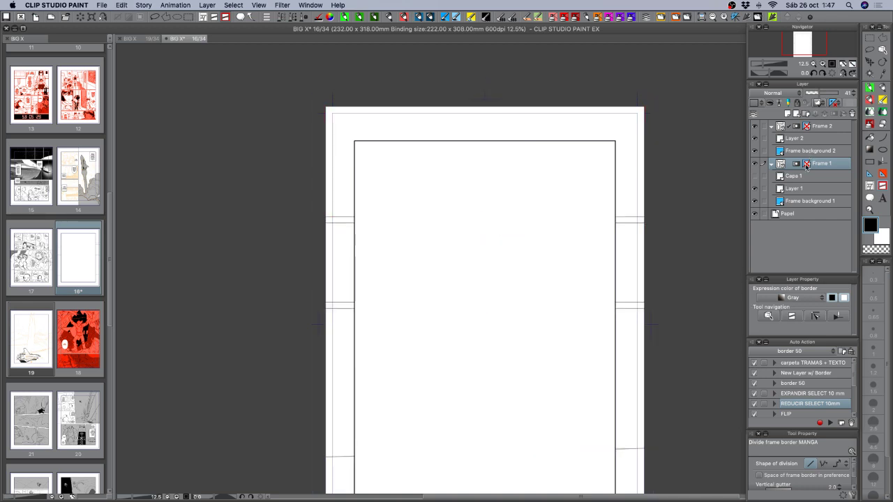
# - Collapse and hide the Frame 1 folder, and divide the Frame 2 page frame horizontally at the uppermost gutter
pyautogui.click(770, 164)
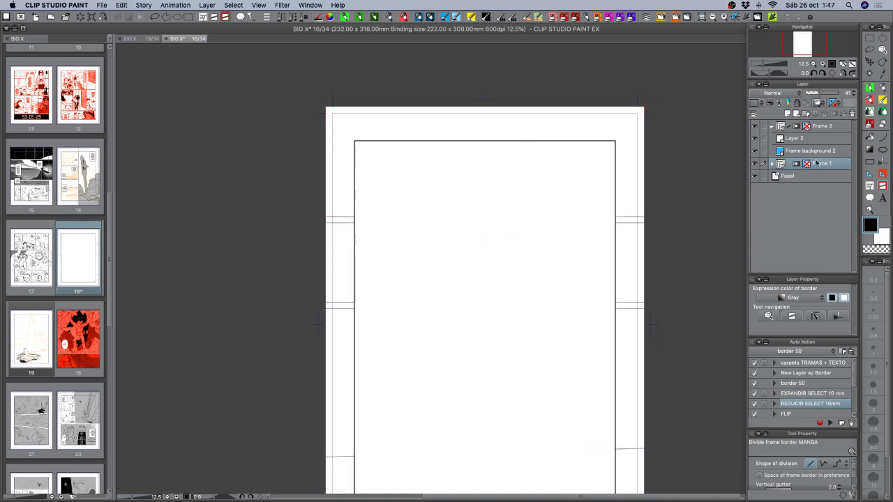
pyautogui.click(823, 129)
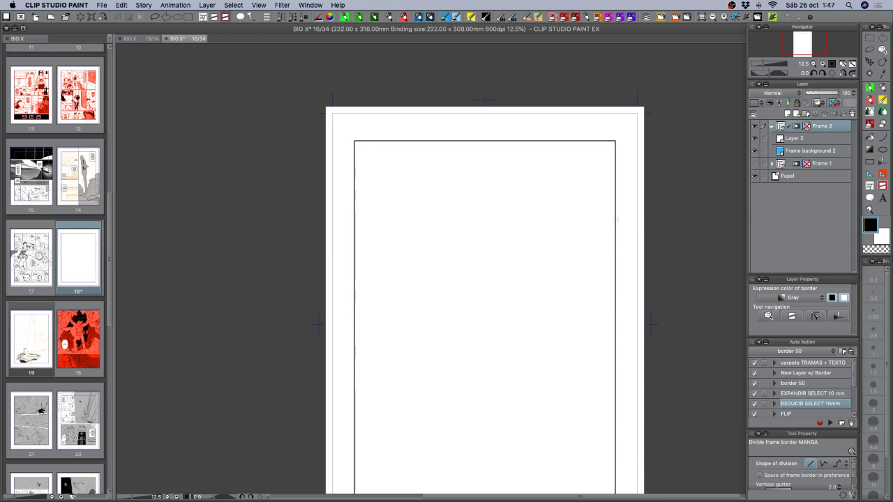
pyautogui.moveTo(616, 220); pyautogui.dragTo(502, 220)
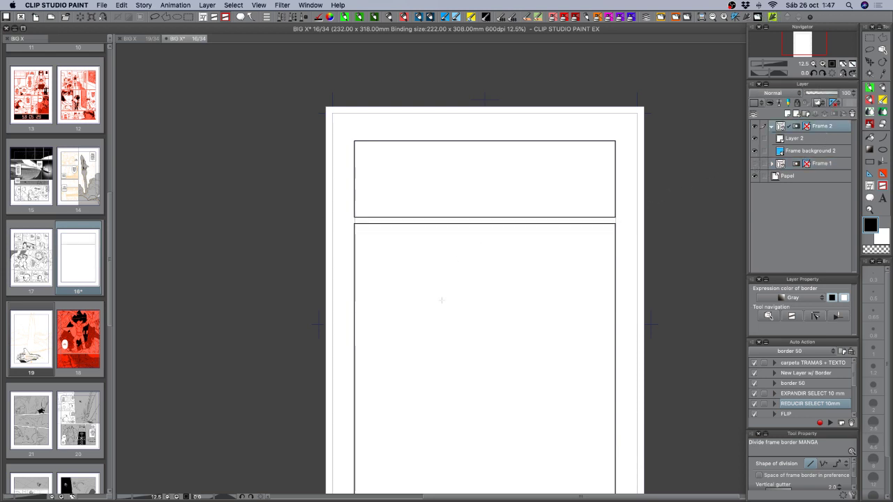
# - Divide the lower Frame 2 panel horizontally at the second gutter, briefly showing Frame 1 to compare the gutter positions
pyautogui.click(754, 164)
pyautogui.click(753, 164)
pyautogui.moveTo(616, 304); pyautogui.dragTo(353, 304)
pyautogui.click(754, 165)
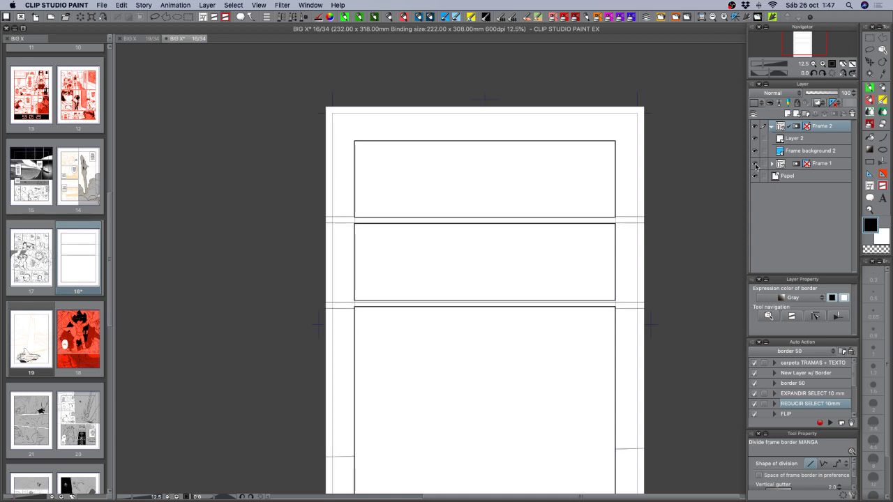
pyautogui.click(754, 165)
# - Check the slanted gutter in Frame 1, try dividing the lowest Frame 2 panel along a line rising to the right, and undo it
pyautogui.scroll(-5, 604, 283)
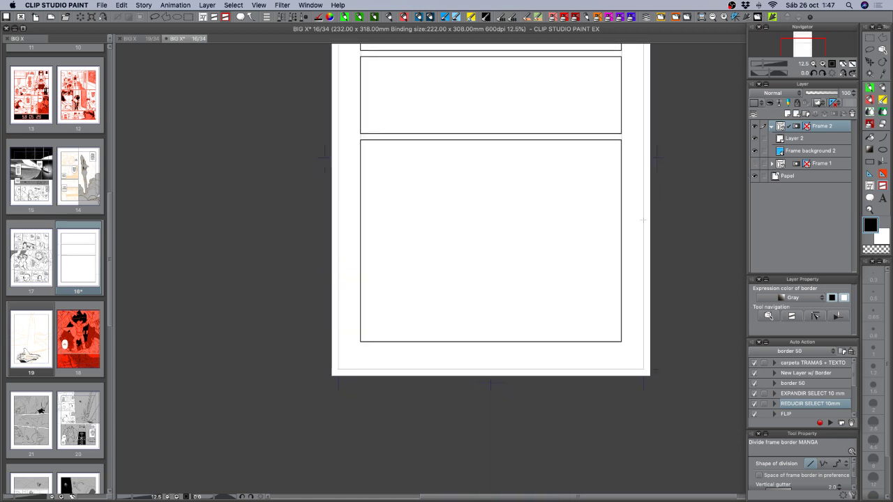
pyautogui.click(754, 164)
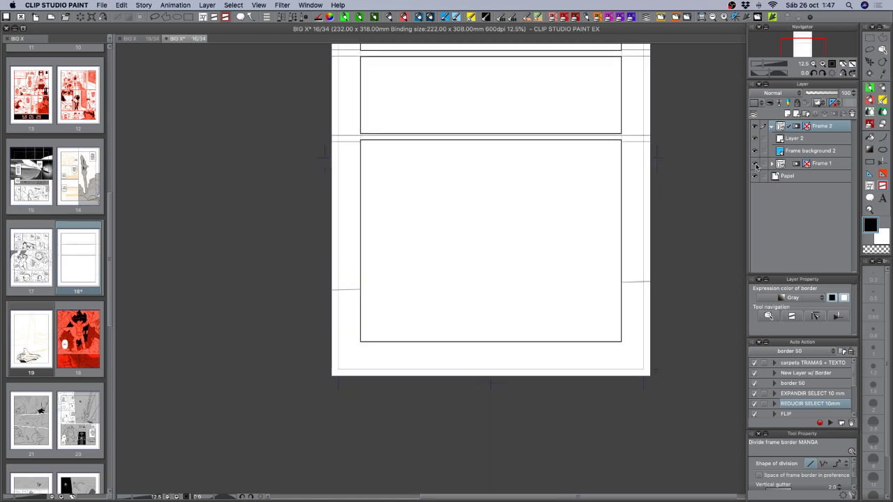
pyautogui.click(753, 164)
pyautogui.moveTo(618, 271); pyautogui.dragTo(532, 276)
pyautogui.press('super+z')
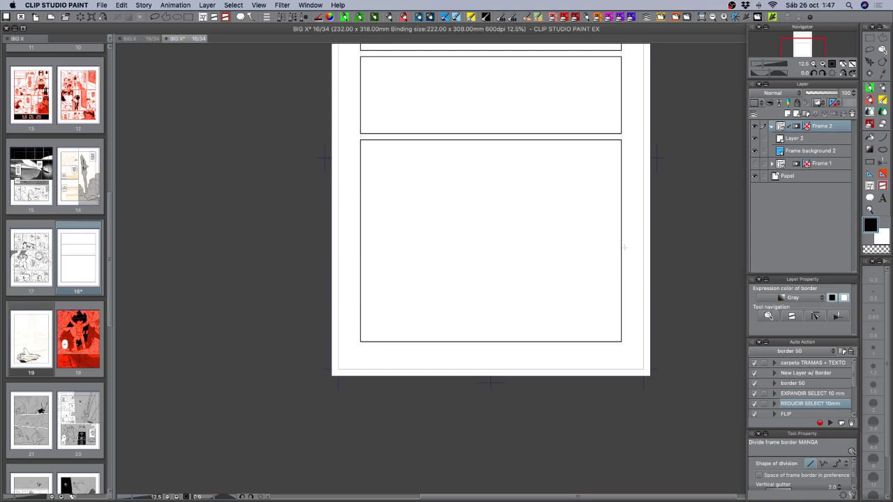
pyautogui.moveTo(623, 246); pyautogui.dragTo(583, 251)
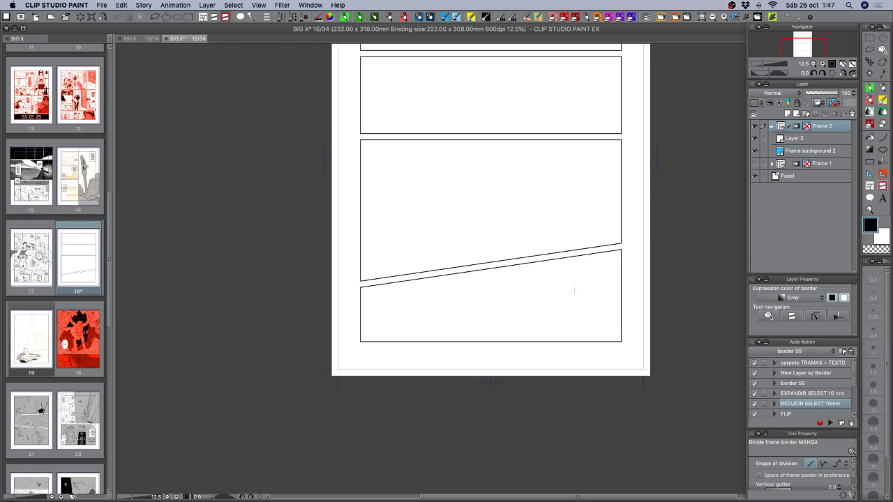
pyautogui.moveTo(593, 284); pyautogui.dragTo(578, 344)
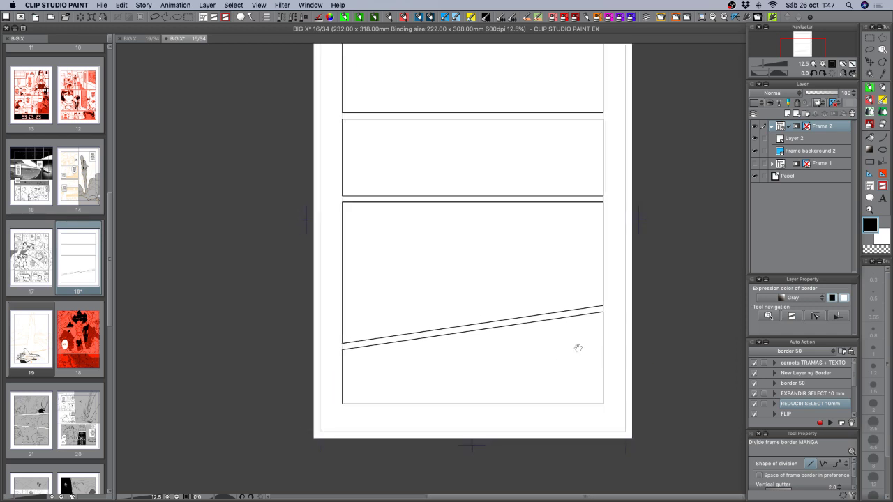
pyautogui.press('super+z')
# - Try another slanted division of the lowest panel, check the gutter against the Capa 1 sketch in Frame 1, and undo the division
pyautogui.moveTo(623, 314); pyautogui.dragTo(597, 318)
pyautogui.click(754, 126)
pyautogui.click(755, 164)
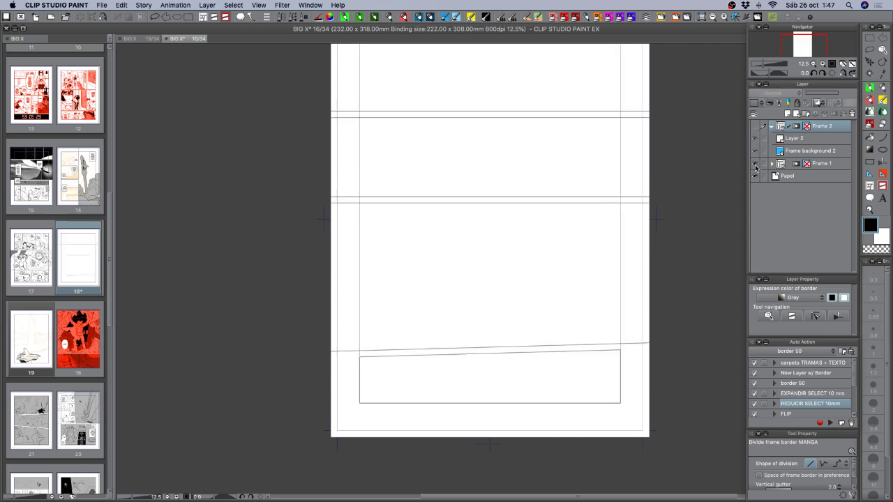
pyautogui.click(771, 164)
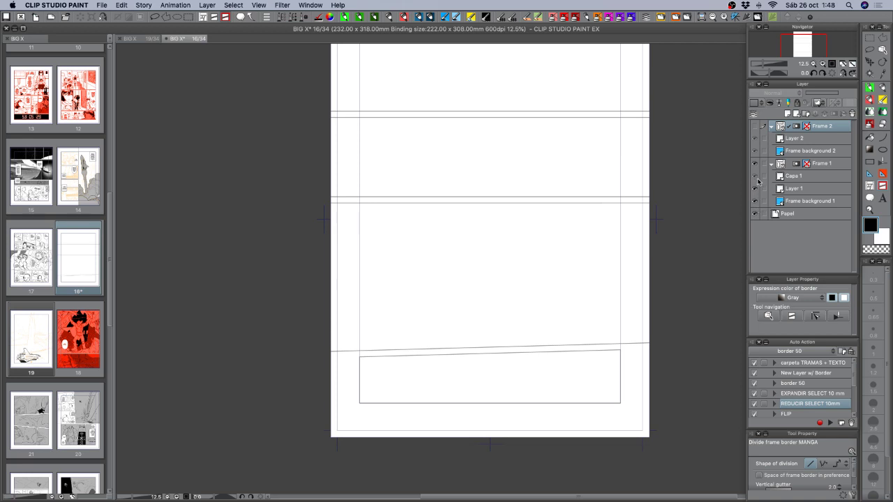
pyautogui.click(754, 176)
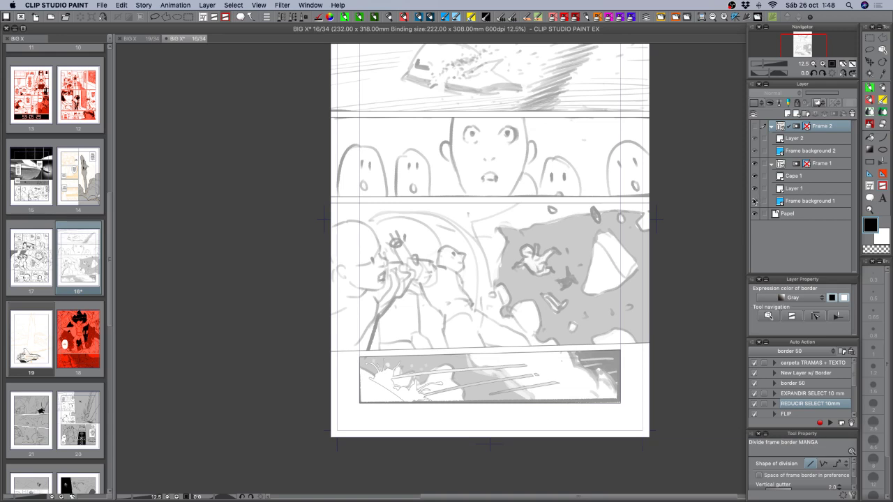
pyautogui.click(754, 127)
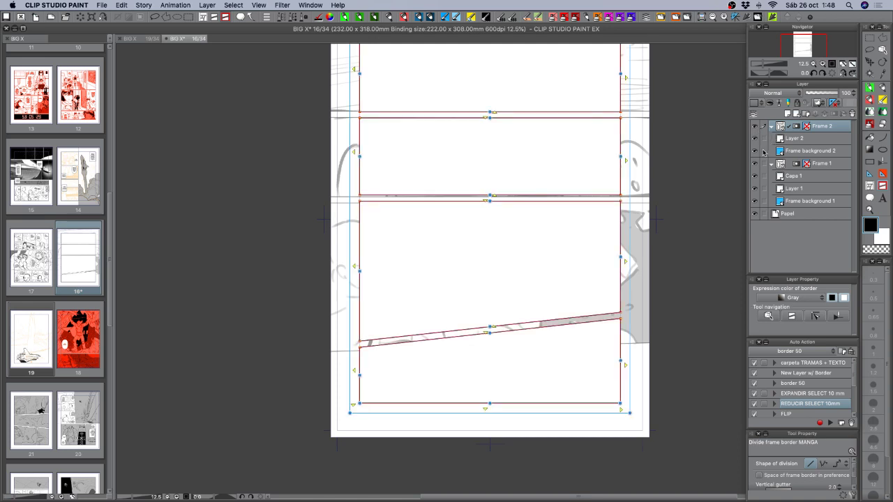
pyautogui.press('super+z')
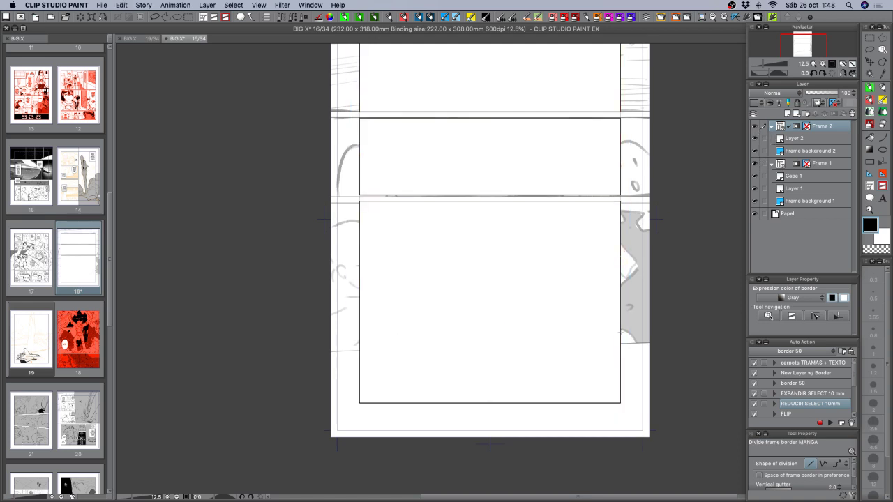
# - Try dividing the lowest panel along a line descending to the right with the Frame 1 folder still shown, and undo the divisions
pyautogui.moveTo(621, 334); pyautogui.dragTo(543, 324)
pyautogui.press('super+z')
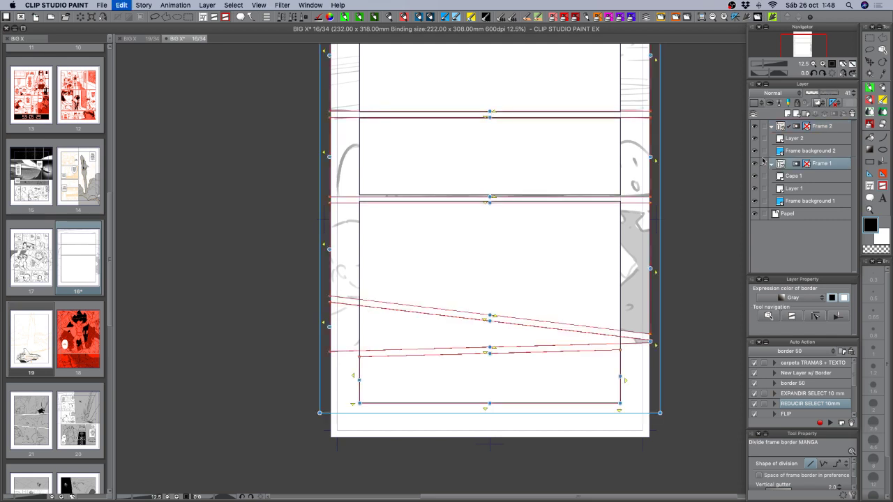
pyautogui.press('super+z')
pyautogui.click(772, 164)
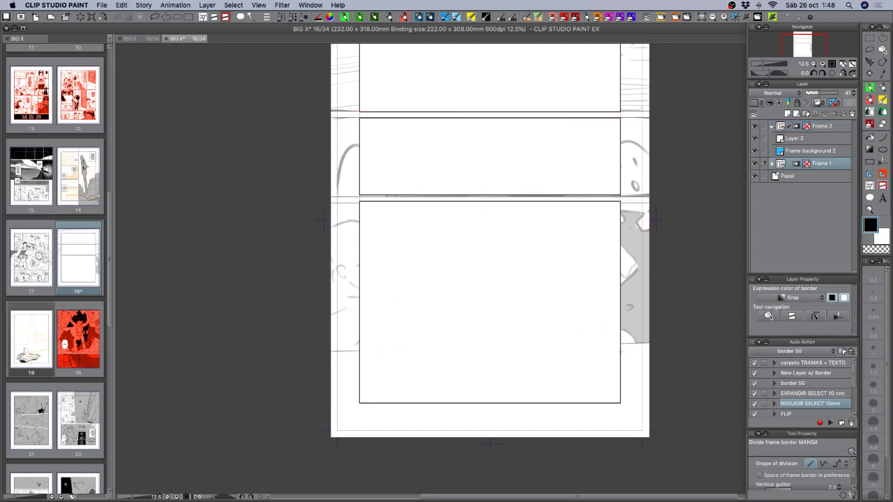
pyautogui.moveTo(620, 355); pyautogui.dragTo(474, 335)
pyautogui.press('super+t')
pyautogui.press('super+z')
# - Hide the Frame 1 folder and divide Frame 2's lowest panel with a slanted gutter descending to the right
pyautogui.click(754, 163)
pyautogui.click(828, 128)
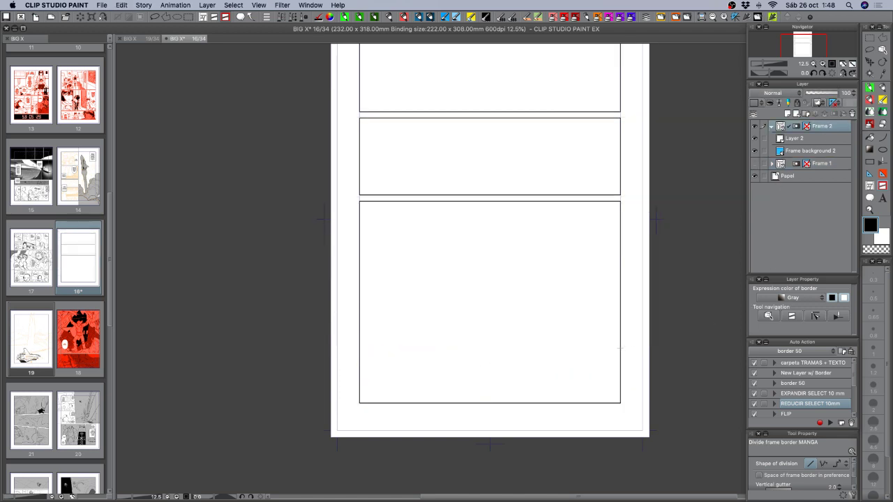
pyautogui.moveTo(620, 347); pyautogui.dragTo(565, 342)
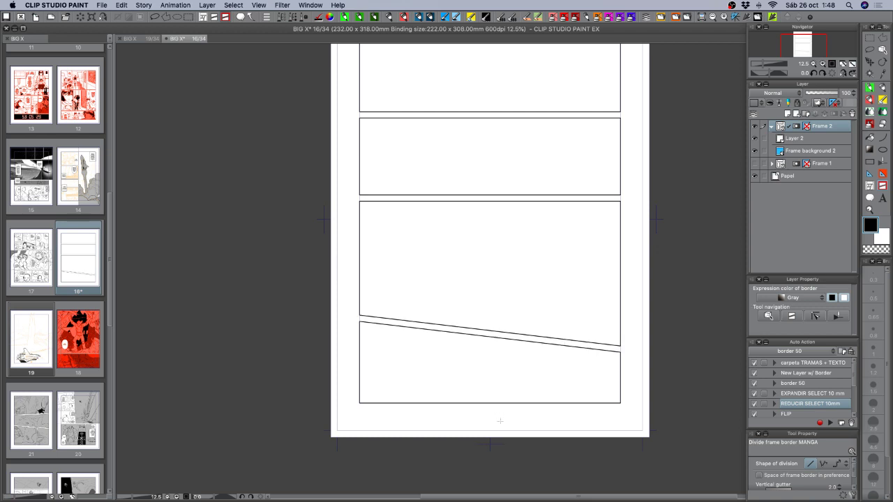
# - Cut a thin horizontal strip off the upper edge of the first panel and delete that strip
pyautogui.scroll(3, 537, 315)
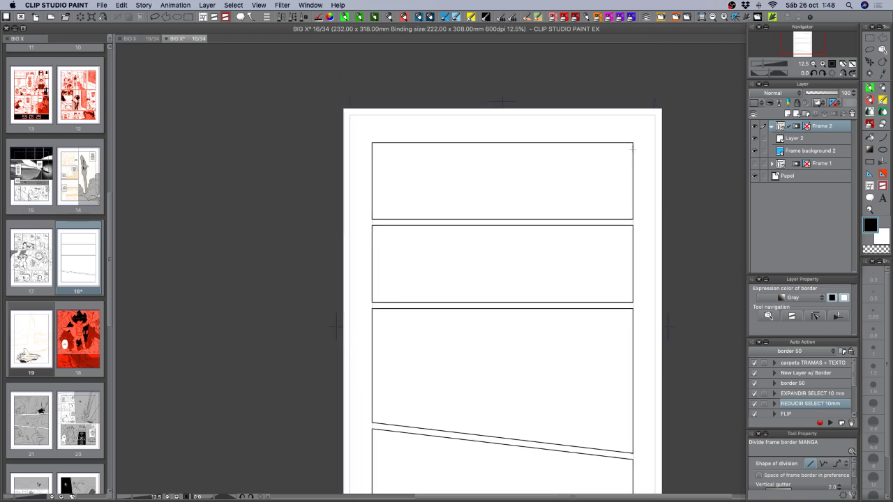
pyautogui.moveTo(632, 148); pyautogui.dragTo(505, 160)
pyautogui.press('o')
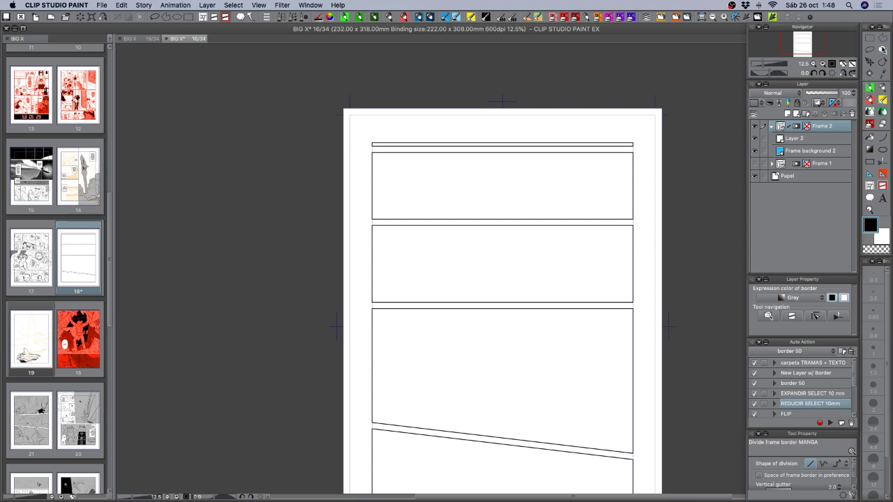
pyautogui.click(512, 146)
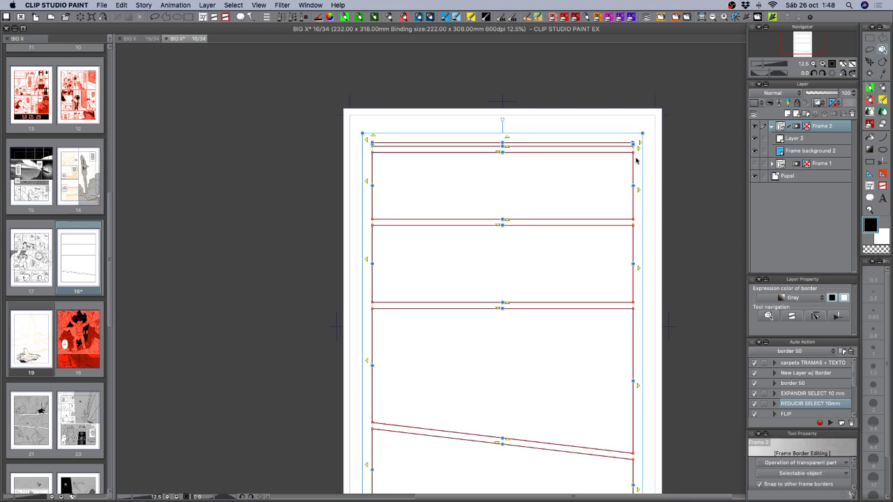
pyautogui.click(528, 148)
pyautogui.press('Delete')
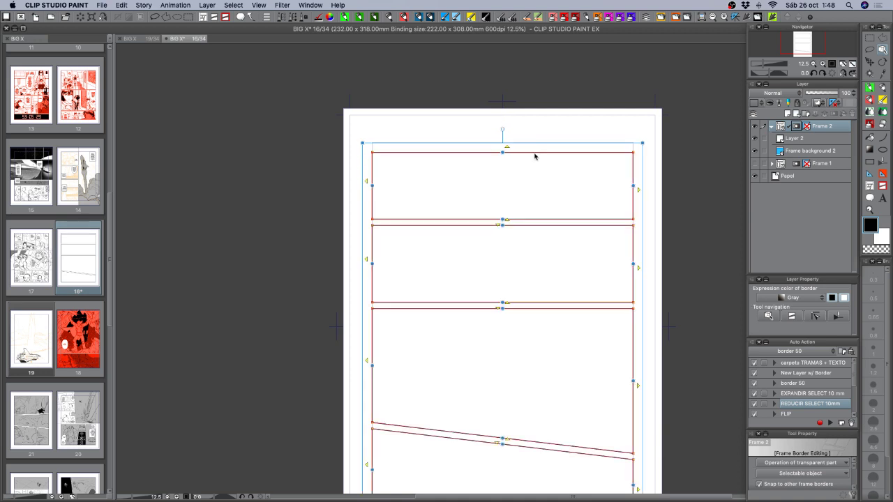
# - Extend the first panel's left, right and upper borders and the second panel's side borders to the page edges
pyautogui.click(639, 191)
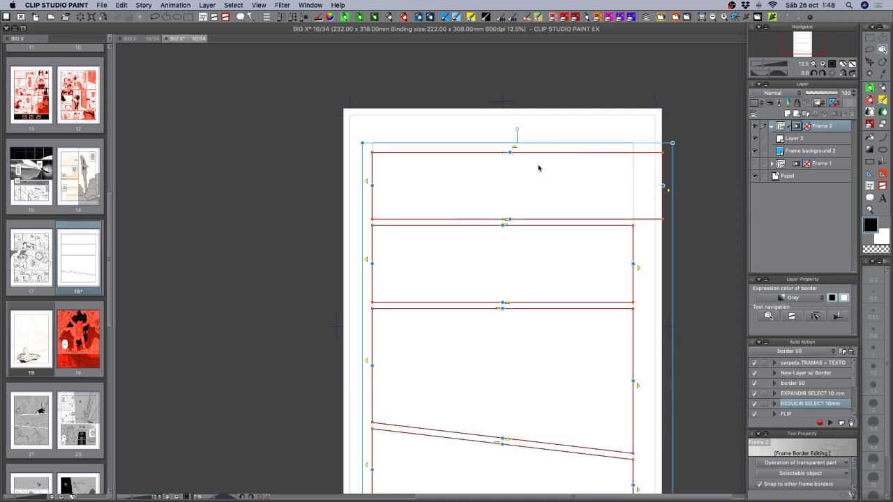
pyautogui.click(366, 181)
pyautogui.click(514, 147)
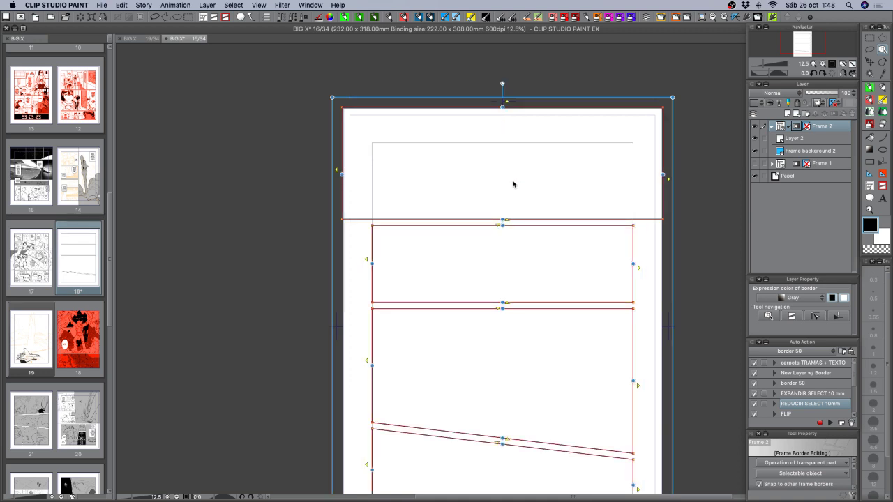
pyautogui.click(367, 262)
pyautogui.click(639, 270)
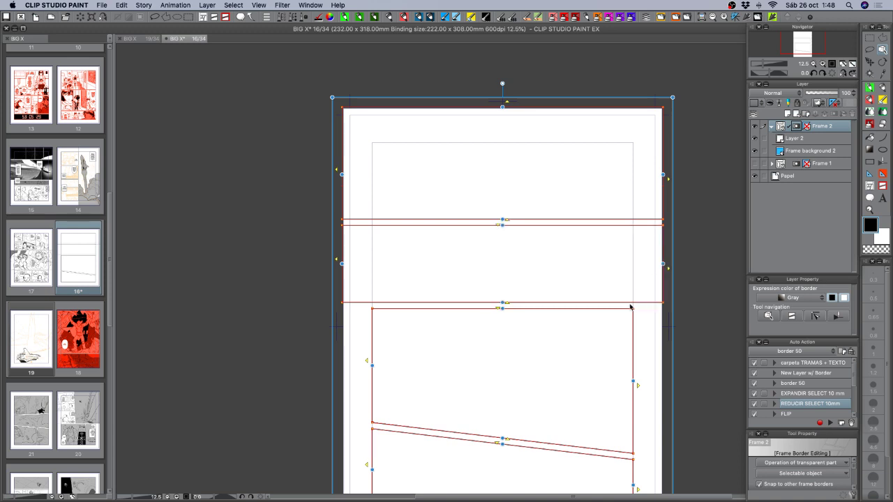
# - Extend the third panel's left and right borders to the page edges
pyautogui.scroll(-3, 601, 287)
pyautogui.moveTo(601, 287); pyautogui.dragTo(600, 269)
pyautogui.click(635, 290)
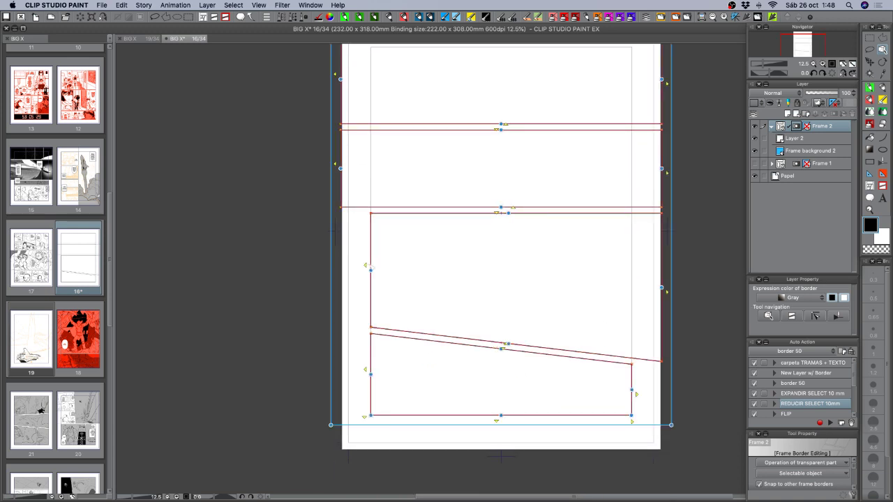
pyautogui.click(364, 267)
pyautogui.scroll(-3, 339, 291)
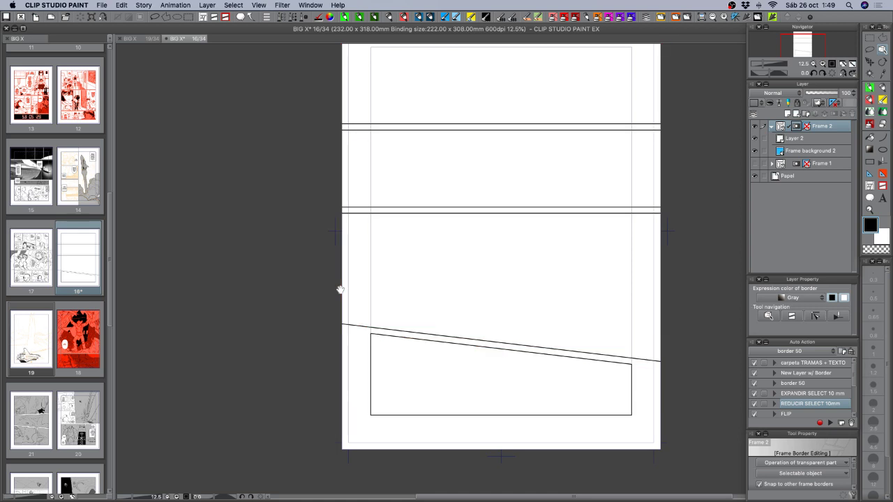
pyautogui.moveTo(619, 244); pyautogui.dragTo(597, 348)
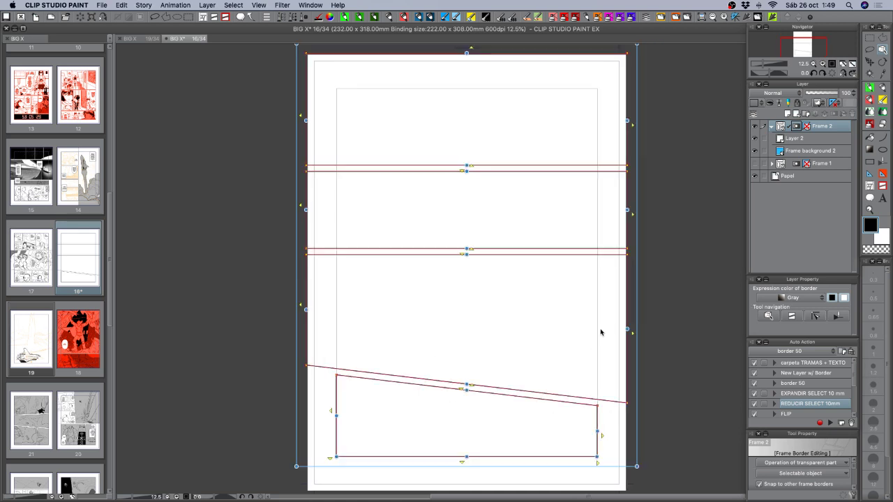
# - Compare the new panel borders with the Frame 1 folder by briefly showing it, and save the page
pyautogui.click(755, 164)
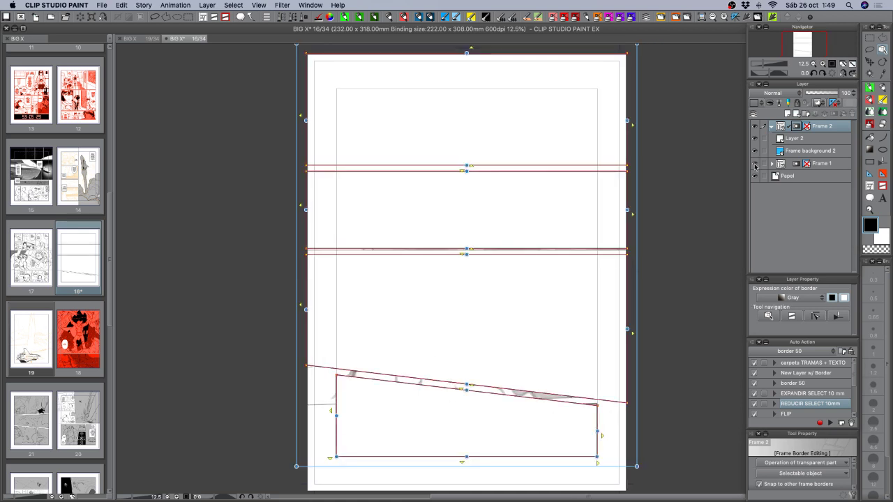
pyautogui.click(754, 164)
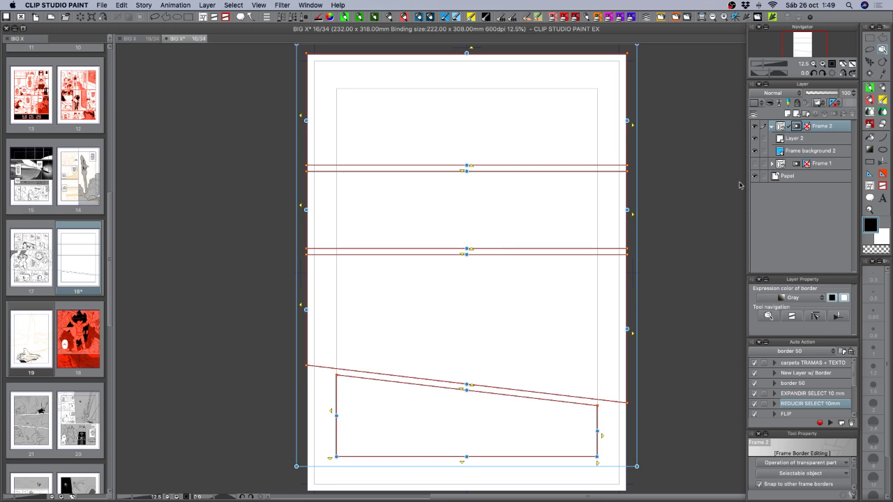
pyautogui.press('super+s')
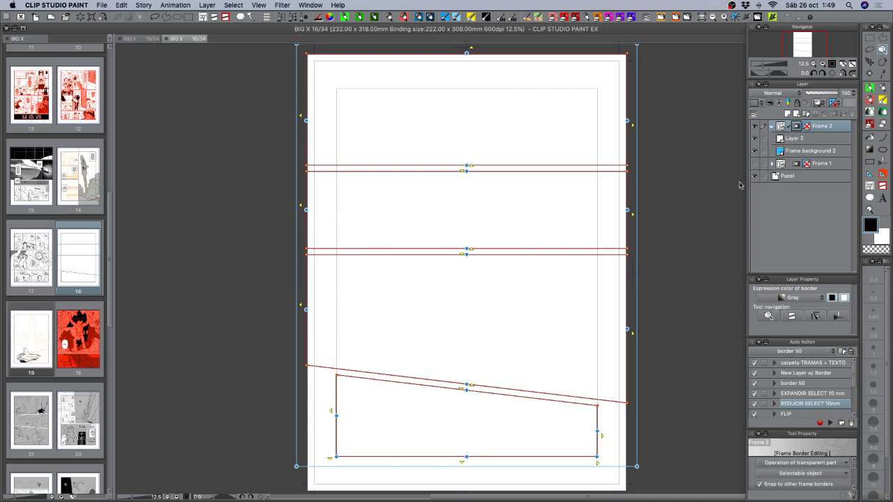
# - Paste the copied NAVE original spaceship drawing above Layer 2 in the Frame 2 folder
pyautogui.click(807, 142)
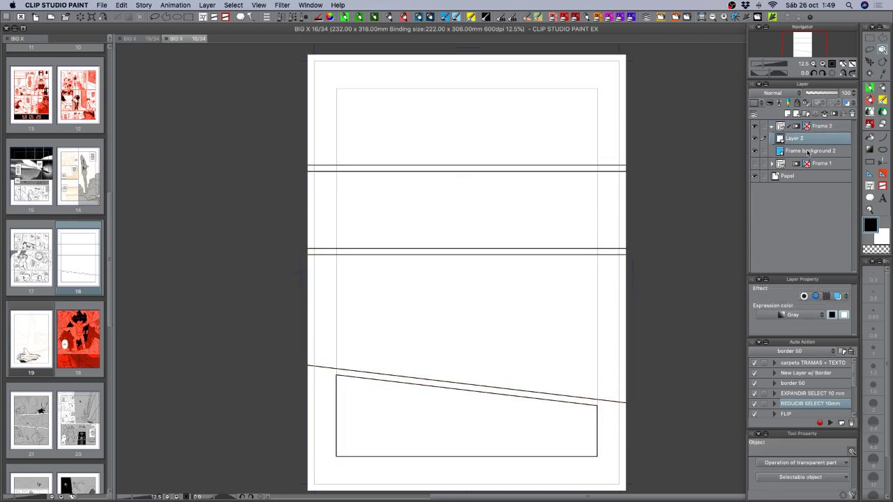
pyautogui.press('super+v')
pyautogui.scroll(5, 569, 323)
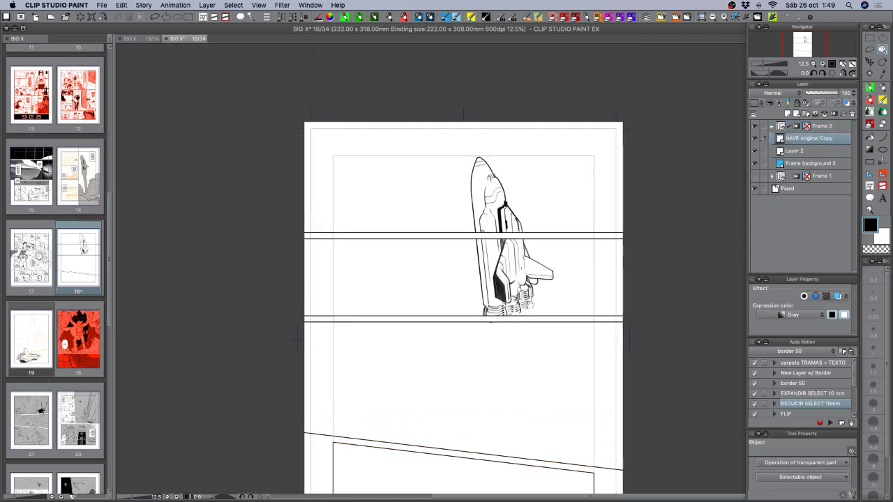
# - Rotate the spaceship until it lies almost horizontal with its nose pointing left, and scale and position it over the first panel
pyautogui.press('super+t')
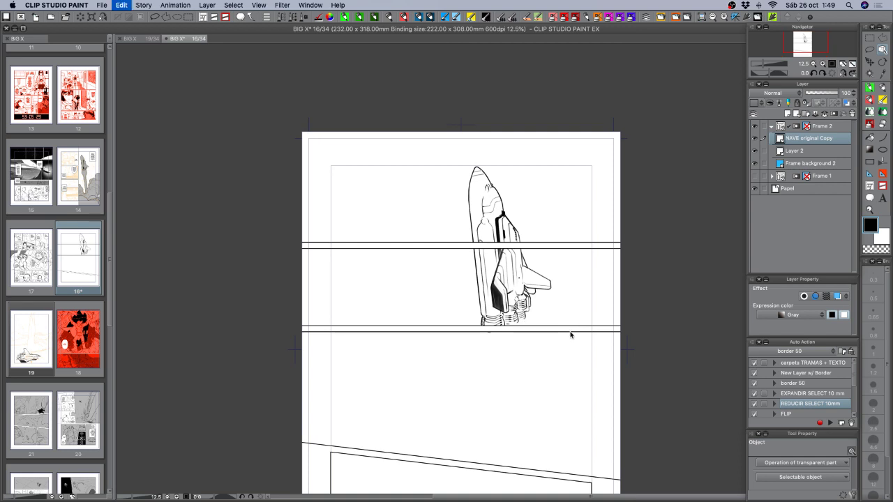
pyautogui.moveTo(576, 334); pyautogui.dragTo(526, 180)
pyautogui.moveTo(573, 198)
pyautogui.mouseDown()
pyautogui.moveTo(500, 210)
pyautogui.moveTo(556, 199)
pyautogui.mouseUp()
pyautogui.moveTo(530, 234)
pyautogui.mouseDown()
pyautogui.moveTo(546, 242)
pyautogui.moveTo(516, 221)
pyautogui.moveTo(544, 246)
pyautogui.mouseUp()
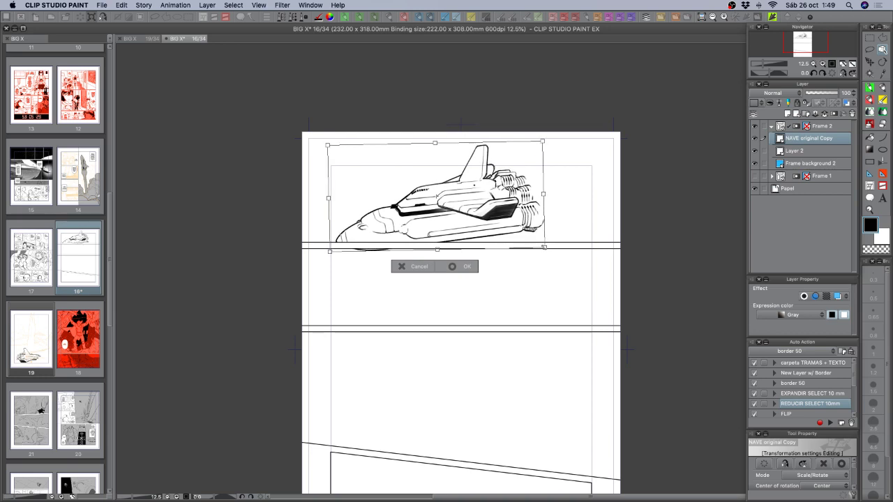
pyautogui.moveTo(544, 247); pyautogui.dragTo(545, 247)
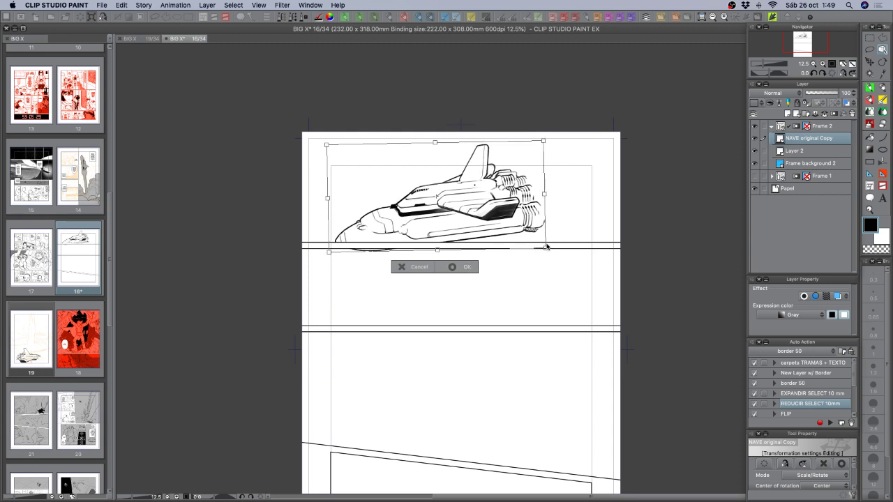
pyautogui.moveTo(546, 246); pyautogui.dragTo(515, 235)
pyautogui.moveTo(530, 140); pyautogui.dragTo(505, 176)
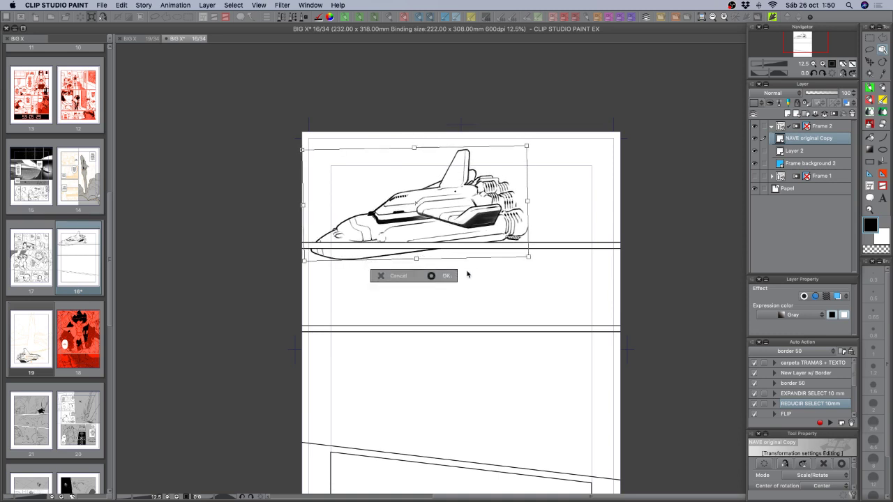
pyautogui.press('Return')
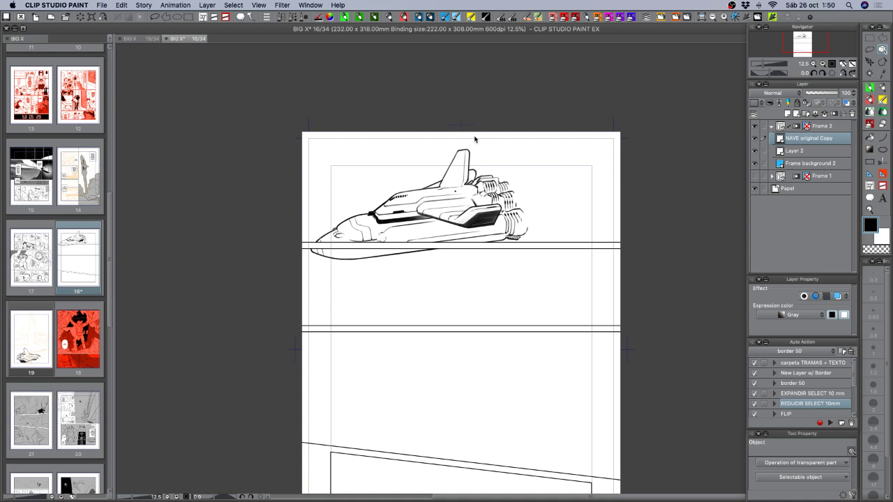
# - Lasso the large fuel tank and its thruster beneath the shuttle, delete them and clear the selection
pyautogui.press('super+plus')
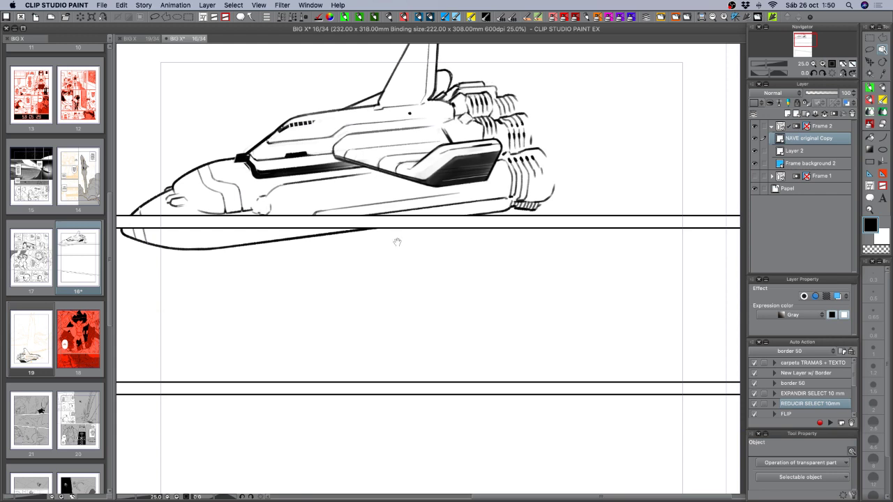
pyautogui.moveTo(395, 242)
pyautogui.mouseDown()
pyautogui.moveTo(502, 345)
pyautogui.moveTo(492, 349)
pyautogui.mouseUp()
pyautogui.press('m')
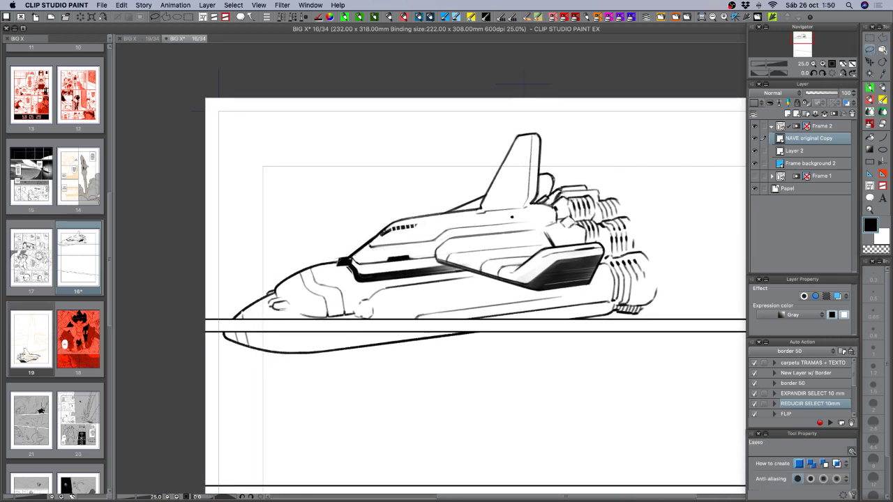
pyautogui.moveTo(341, 252)
pyautogui.mouseDown()
pyautogui.moveTo(336, 271)
pyautogui.moveTo(384, 286)
pyautogui.moveTo(477, 271)
pyautogui.moveTo(527, 291)
pyautogui.moveTo(582, 288)
pyautogui.moveTo(609, 253)
pyautogui.moveTo(662, 243)
pyautogui.moveTo(517, 364)
pyautogui.moveTo(178, 343)
pyautogui.moveTo(320, 232)
pyautogui.mouseUp()
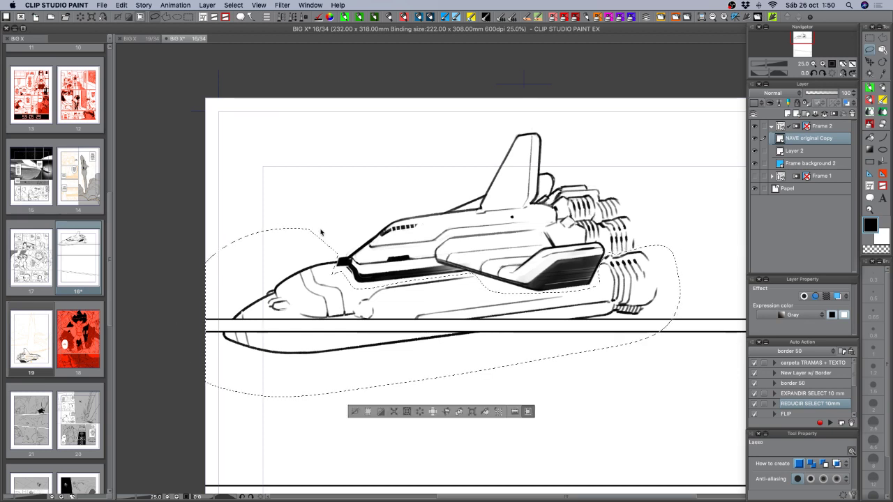
pyautogui.press('Delete')
pyautogui.press('super+d')
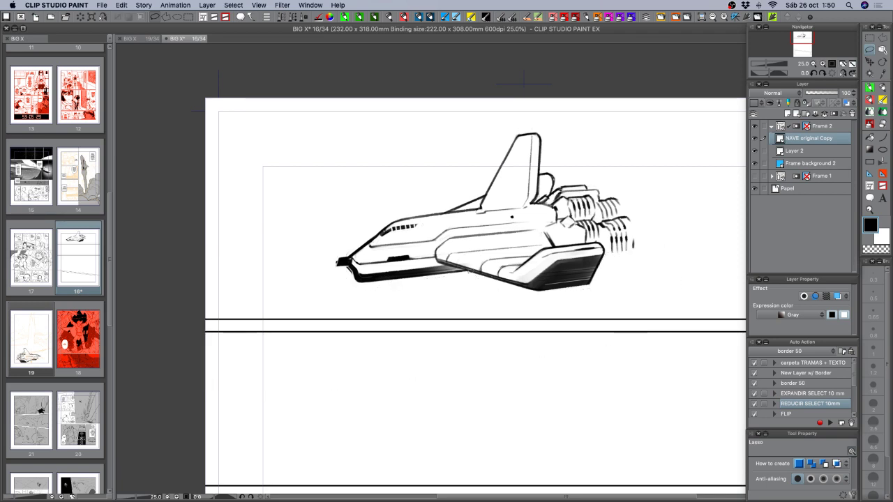
# - Lasso the shuttle's near wing, move it down and away from the hull, rotate it clockwise and clear the selection
pyautogui.moveTo(468, 274)
pyautogui.mouseDown()
pyautogui.moveTo(488, 253)
pyautogui.moveTo(612, 242)
pyautogui.moveTo(586, 314)
pyautogui.moveTo(485, 324)
pyautogui.mouseUp()
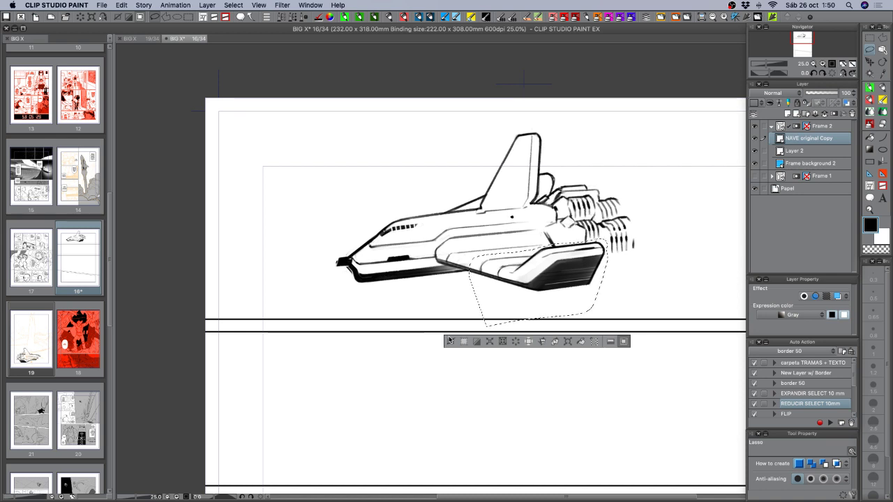
pyautogui.click(449, 341)
pyautogui.moveTo(580, 256); pyautogui.dragTo(599, 288)
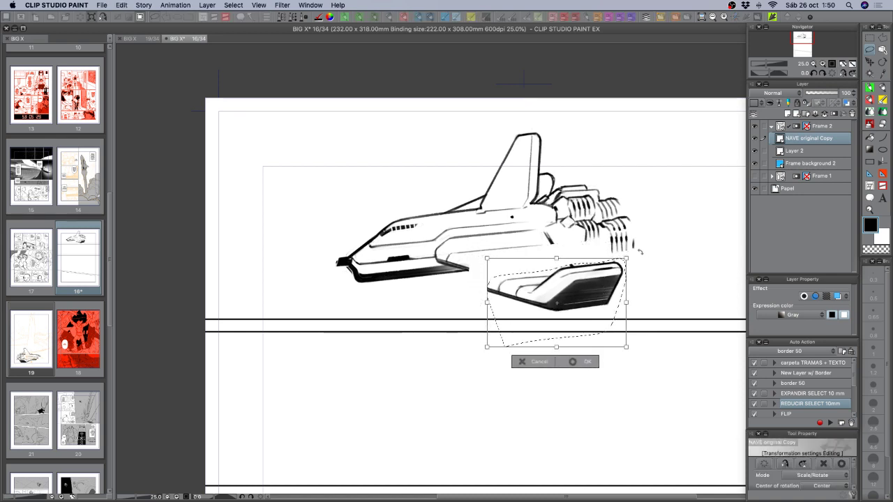
pyautogui.moveTo(630, 259); pyautogui.dragTo(656, 295)
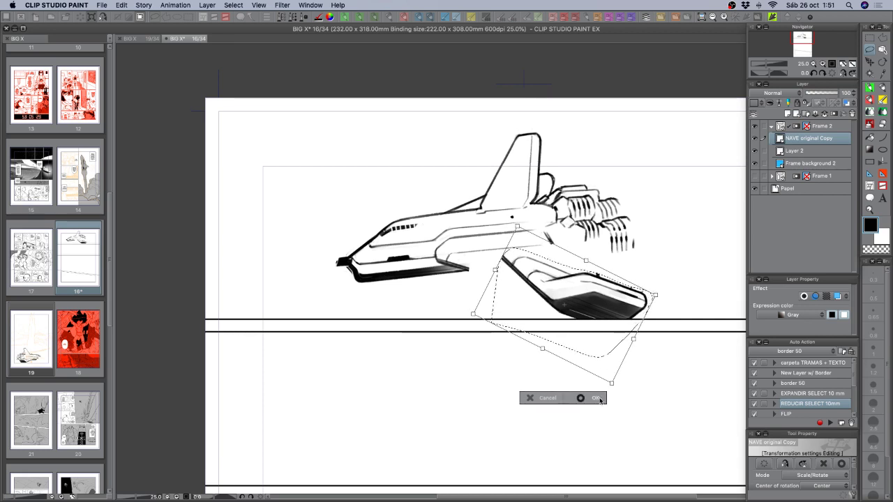
pyautogui.click(599, 398)
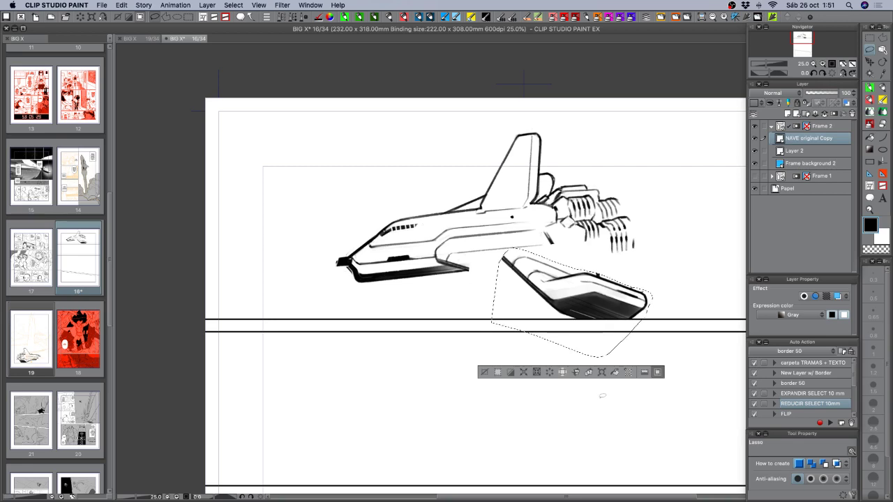
pyautogui.click(602, 395)
# - Hide and collapse the Frame 2 folder, show the Frame 1 folder's layers and set that folder's opacity to 100
pyautogui.press('r')
pyautogui.moveTo(669, 258)
pyautogui.mouseDown()
pyautogui.moveTo(594, 139)
pyautogui.moveTo(633, 207)
pyautogui.moveTo(617, 288)
pyautogui.moveTo(630, 264)
pyautogui.mouseUp()
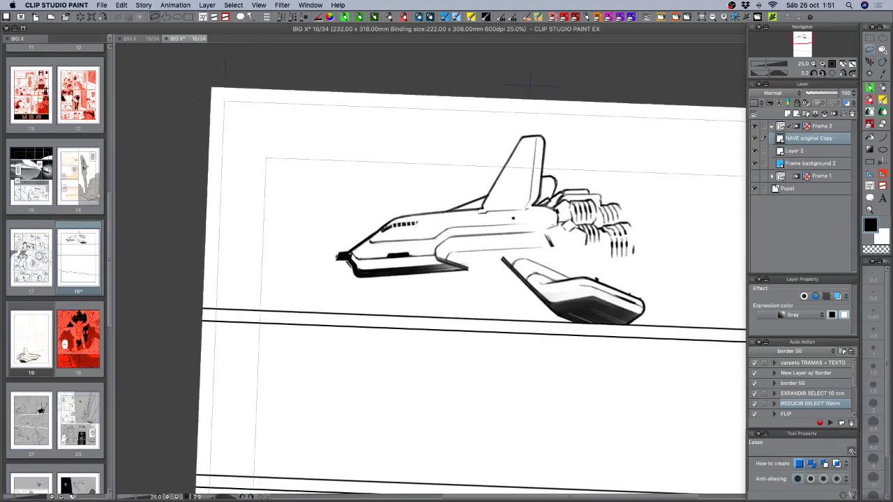
pyautogui.click(813, 64)
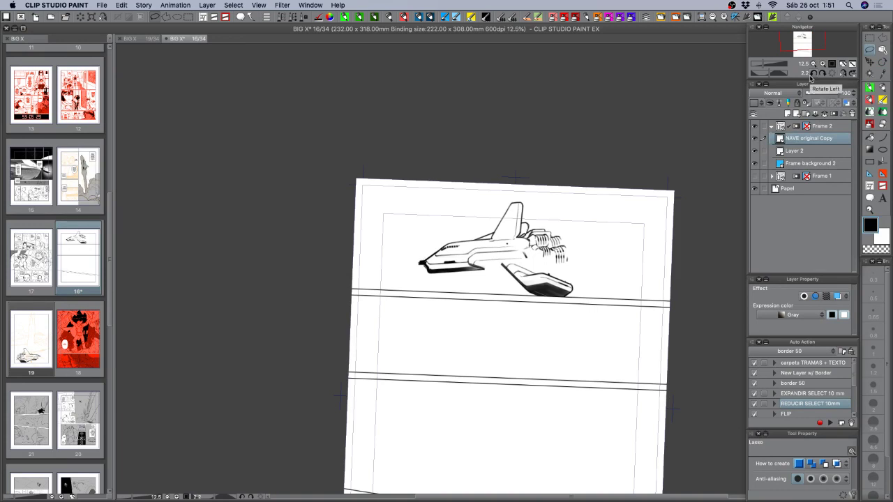
pyautogui.click(771, 176)
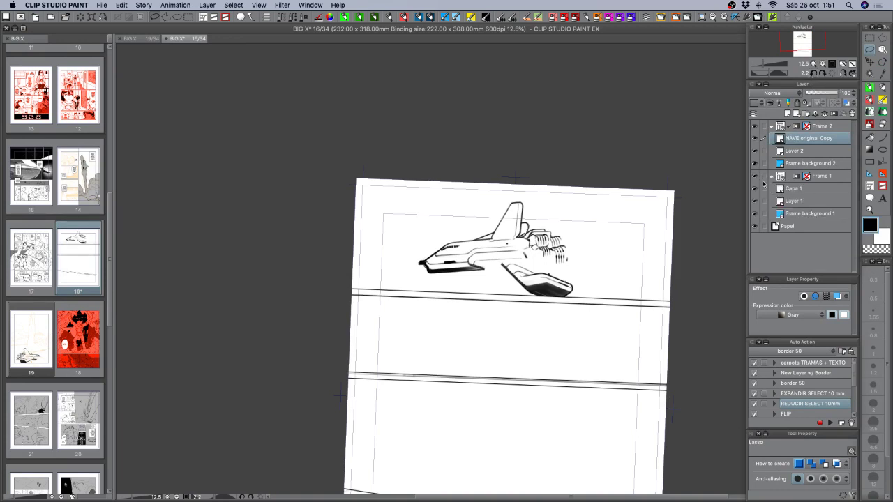
pyautogui.click(754, 125)
pyautogui.click(770, 125)
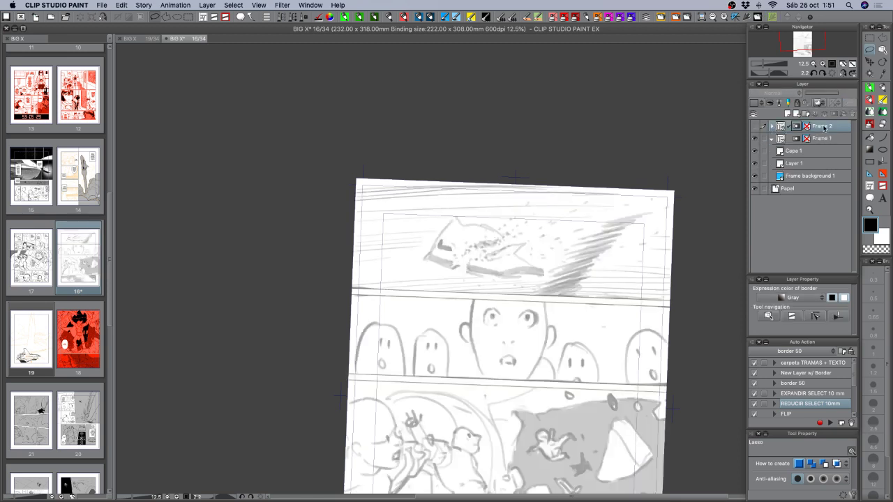
pyautogui.click(754, 150)
pyautogui.click(755, 152)
pyautogui.click(834, 139)
pyautogui.moveTo(823, 92); pyautogui.dragTo(867, 91)
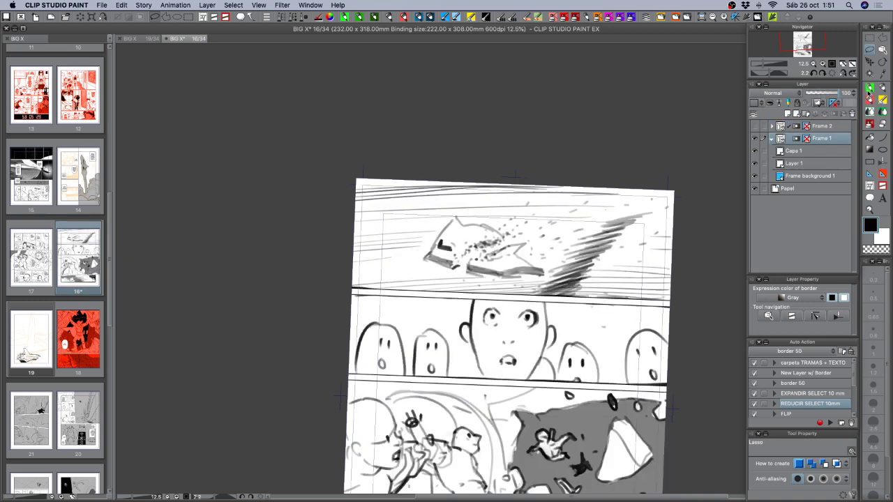
# - Hide the Capa 1 sketch layer, check Layer 1 for content with a selection from the layer, and delete Layer 1
pyautogui.click(784, 152)
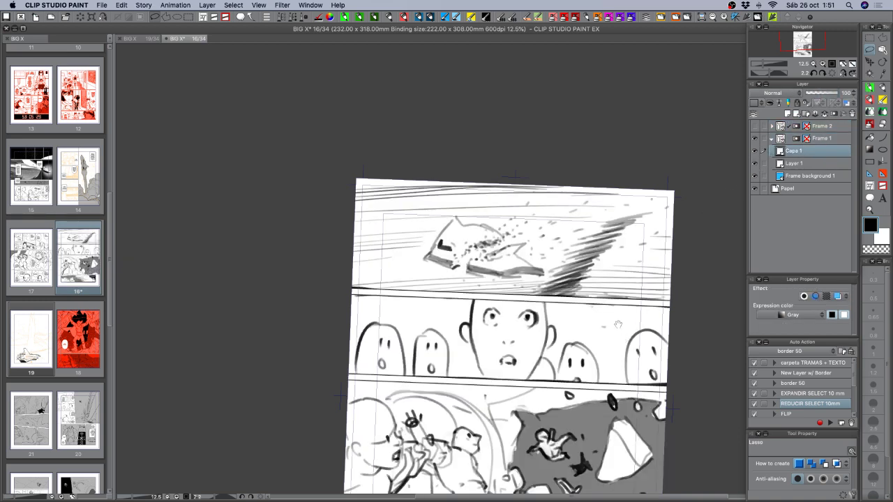
pyautogui.moveTo(617, 324); pyautogui.dragTo(562, 129)
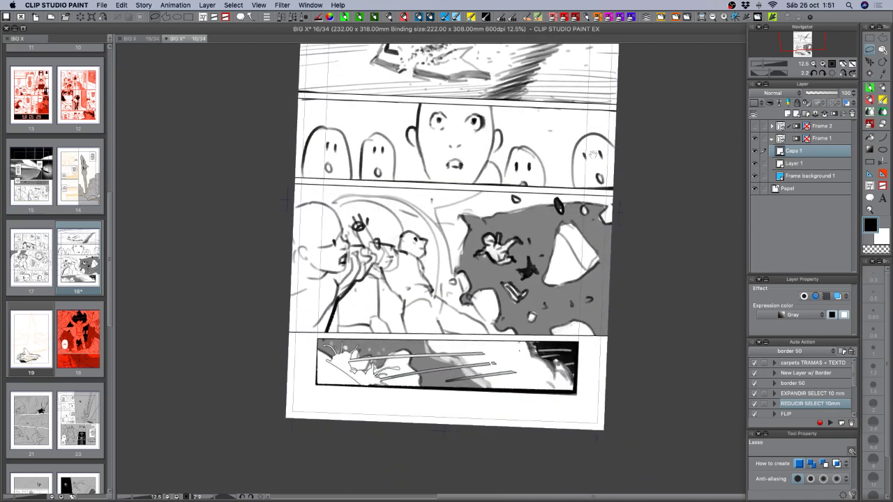
pyautogui.click(754, 151)
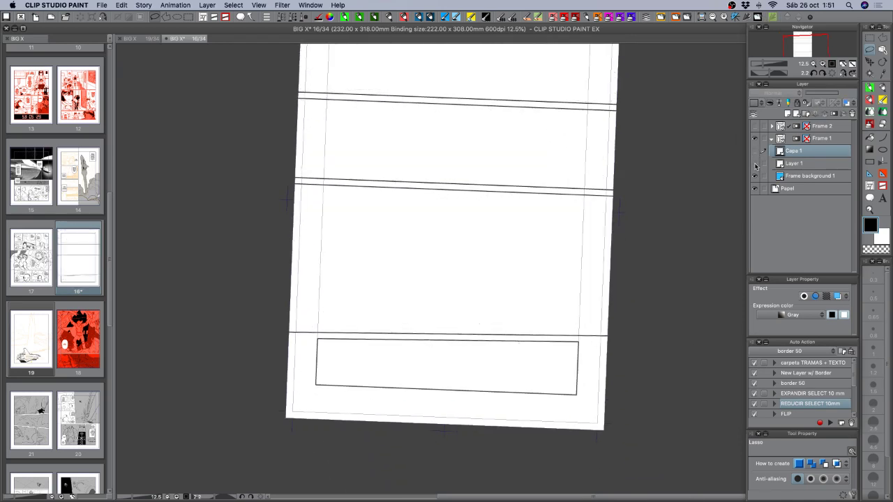
pyautogui.moveTo(634, 189); pyautogui.dragTo(629, 266)
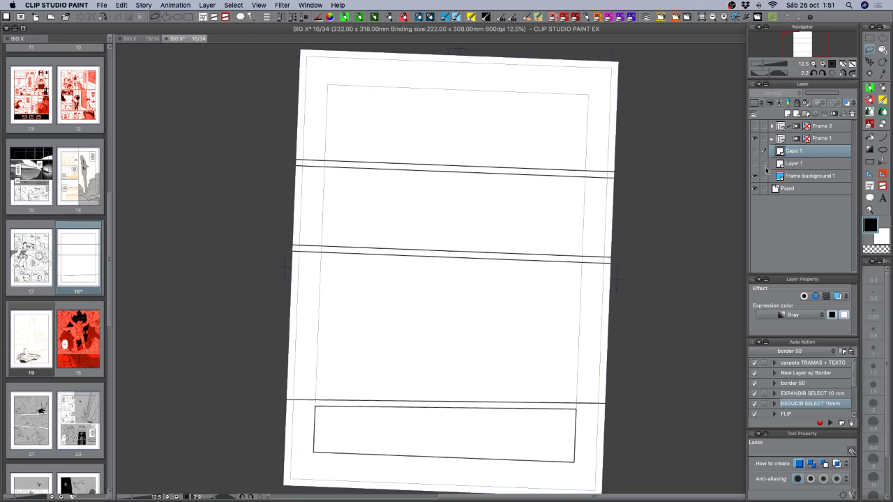
pyautogui.click(805, 163)
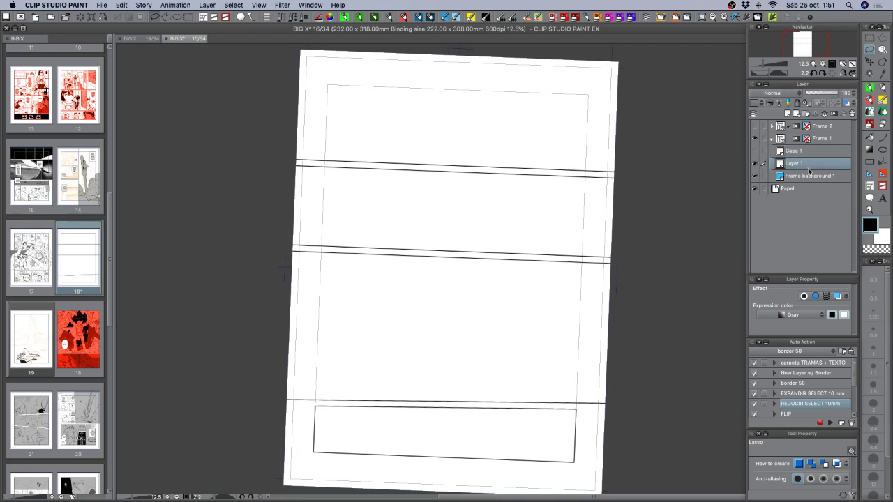
pyautogui.rightClick(819, 164)
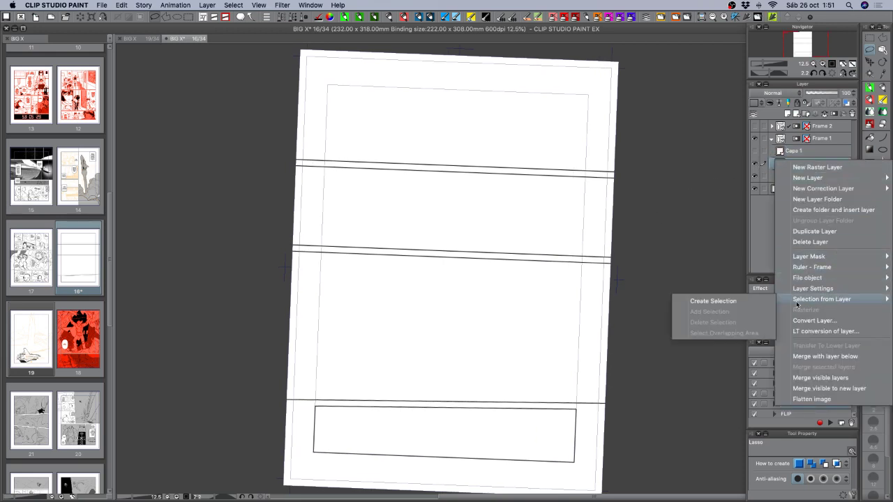
pyautogui.click(726, 300)
pyautogui.click(488, 199)
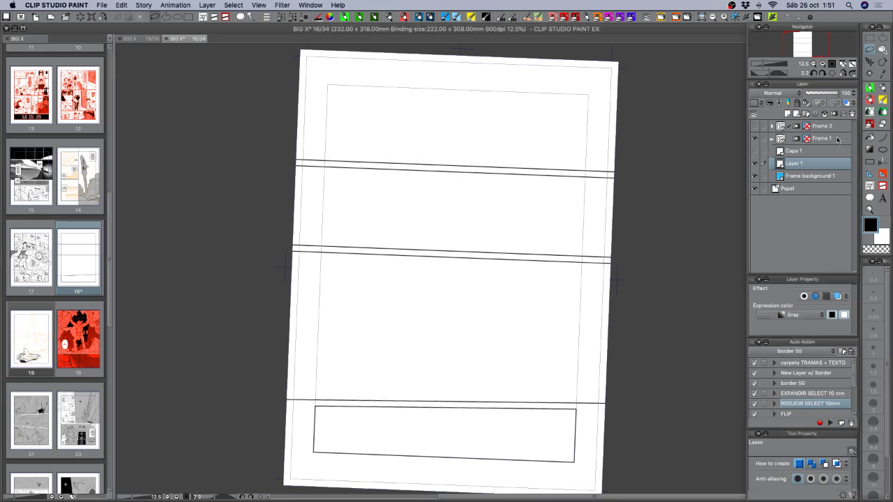
pyautogui.click(851, 114)
# - Move the Capa 1 sketch layer out of the Frame 1 folder into the Frame 2 folder
pyautogui.click(754, 150)
pyautogui.click(754, 151)
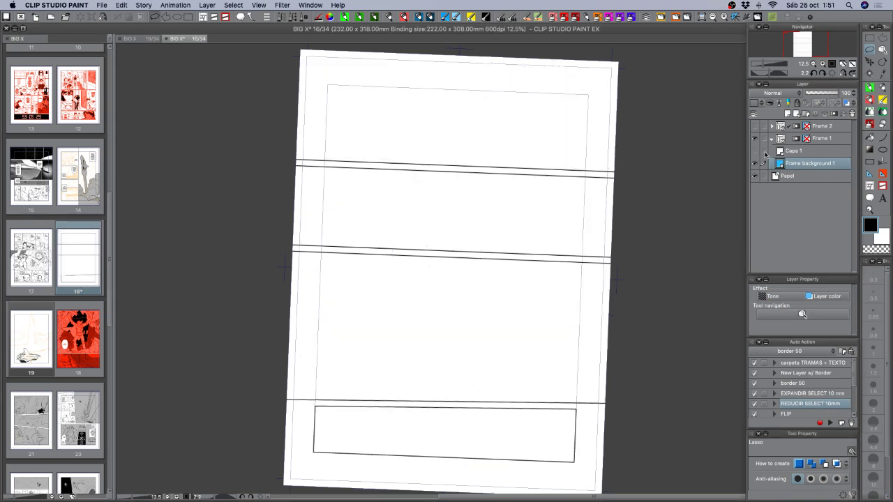
pyautogui.moveTo(812, 152); pyautogui.dragTo(822, 127)
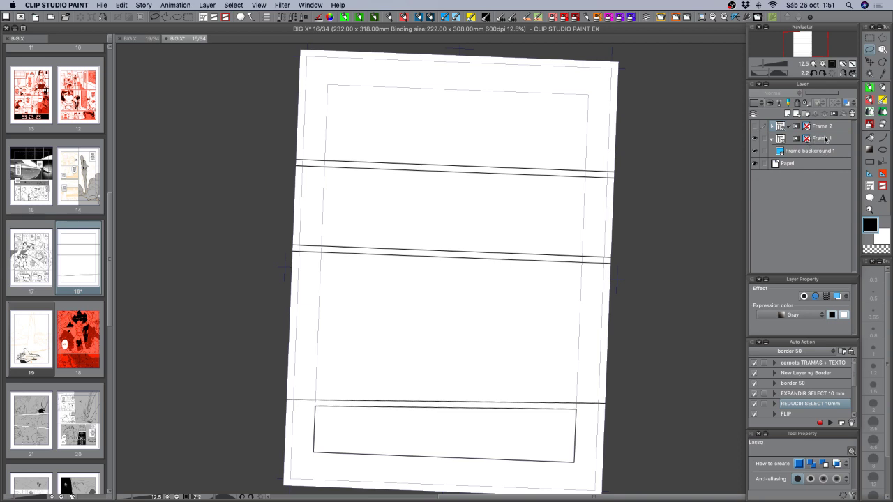
# - Delete the old Frame 1 folder, expand and show the Frame 2 folder, and select its Layer 2
pyautogui.click(824, 138)
pyautogui.click(851, 114)
pyautogui.click(770, 126)
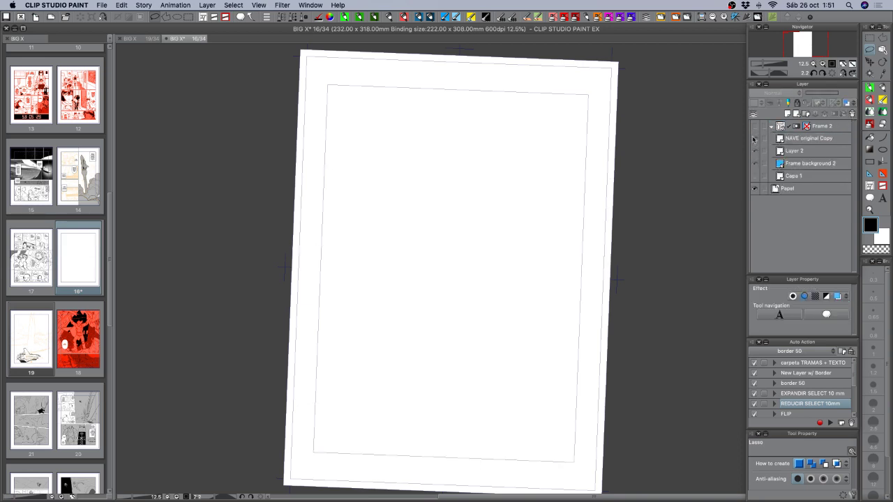
pyautogui.click(754, 126)
pyautogui.click(810, 151)
pyautogui.doubleClick(799, 151)
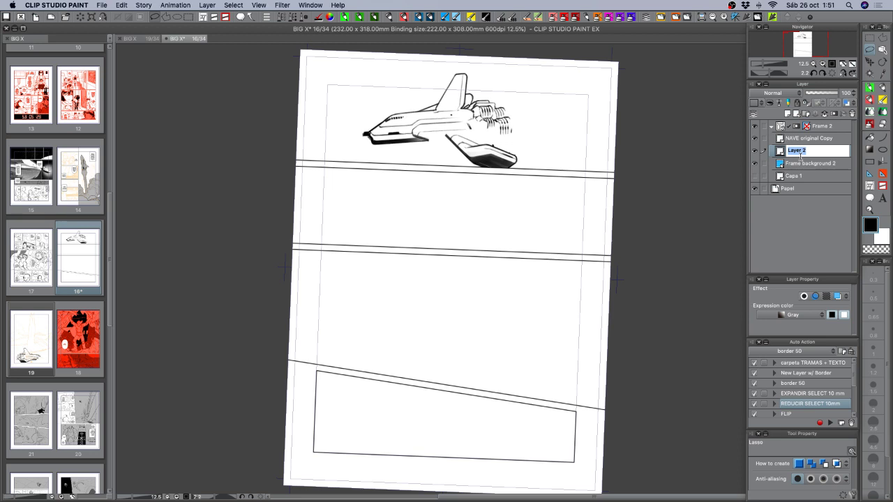
pyautogui.press('Return')
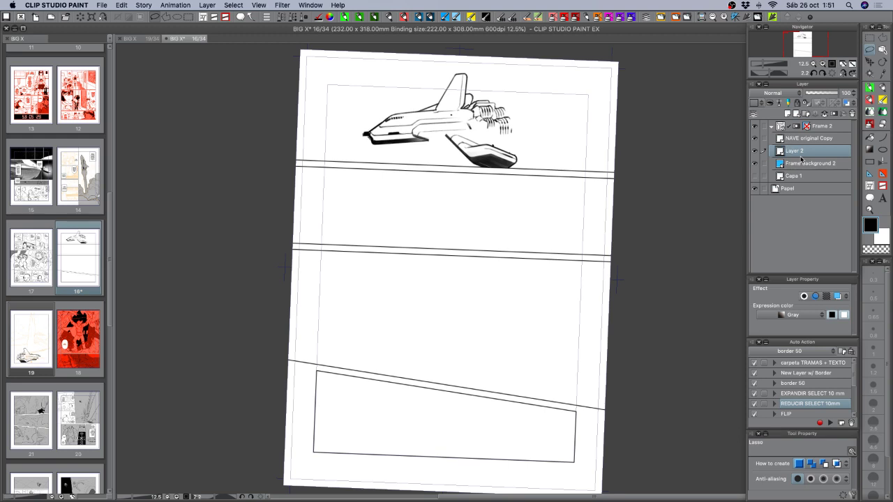
# - Undo the deletions of the Frame 1 folder and its Layer 1, show the Capa 1 sketch and hide Layer 1
pyautogui.click(755, 150)
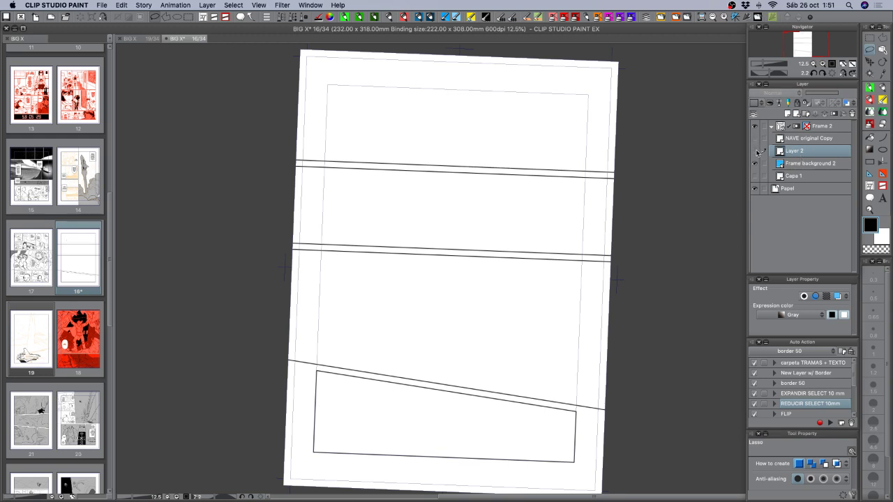
pyautogui.press('super+z')
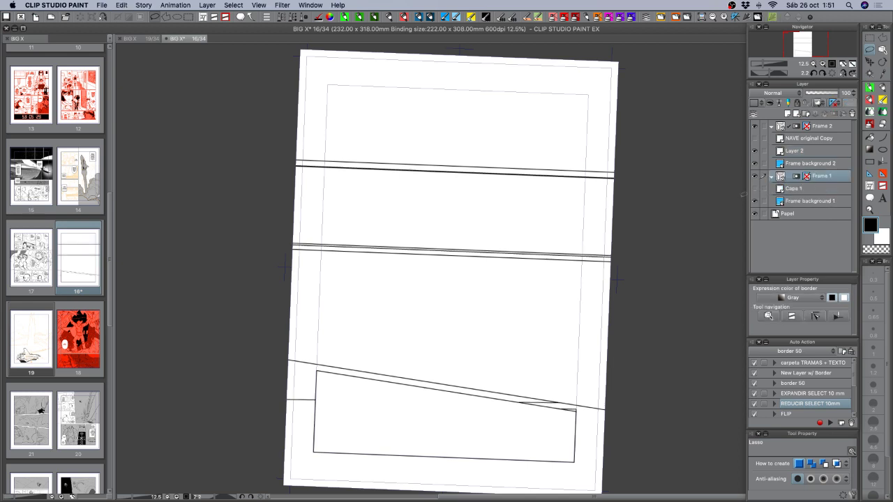
pyautogui.press('super+z')
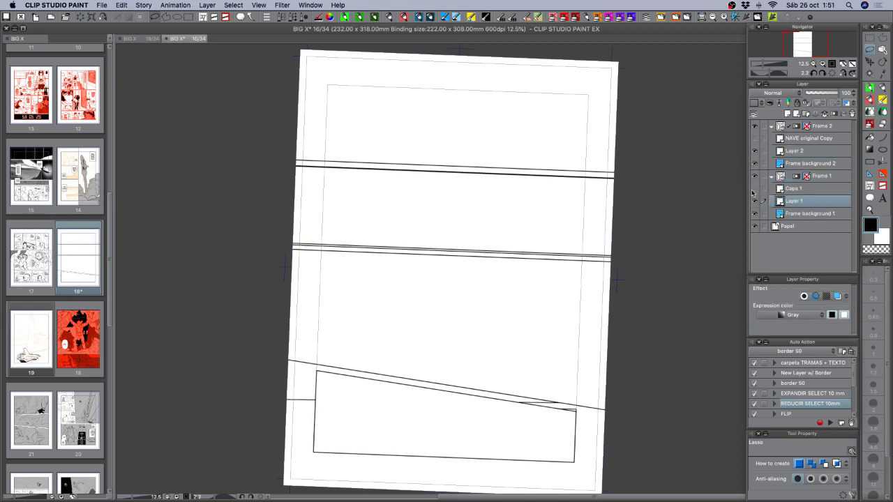
pyautogui.click(754, 189)
pyautogui.click(756, 201)
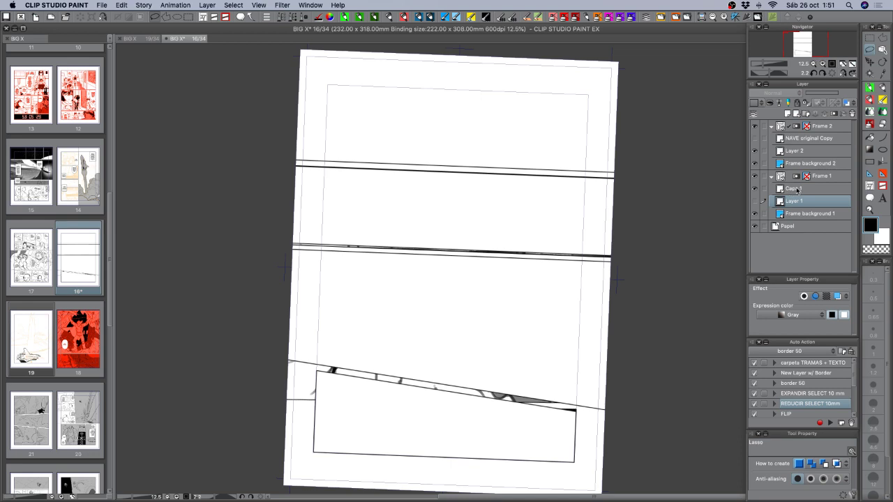
# - Move the Capa 1 sketch above Layer 2 in the Frame 2 folder and delete the Frame 1 folder
pyautogui.moveTo(797, 190); pyautogui.dragTo(802, 146)
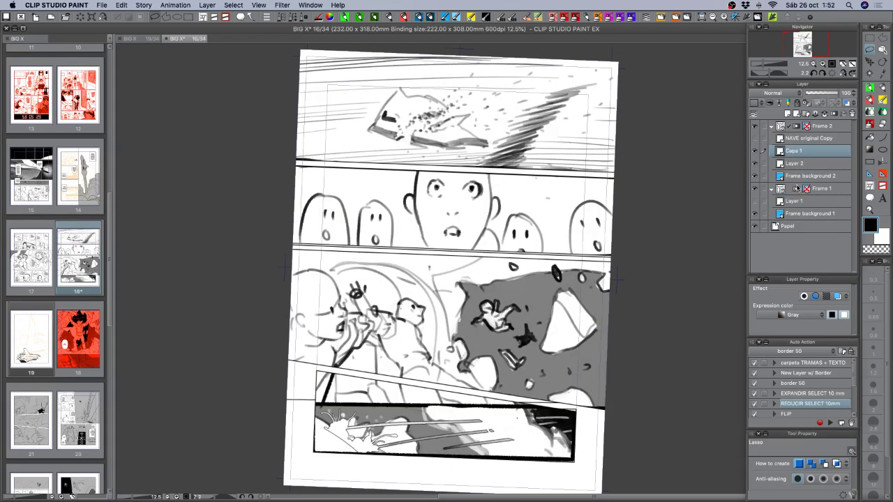
pyautogui.click(813, 190)
pyautogui.click(851, 114)
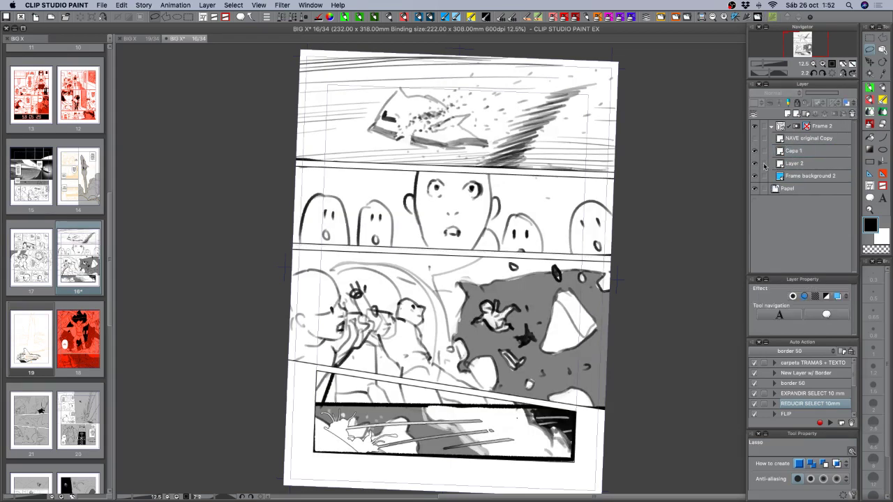
# - Delete Layer 2 and compare the Capa 1 sketch with the spaceship by toggling the visibility of both layers
pyautogui.click(805, 163)
pyautogui.click(852, 113)
pyautogui.click(799, 152)
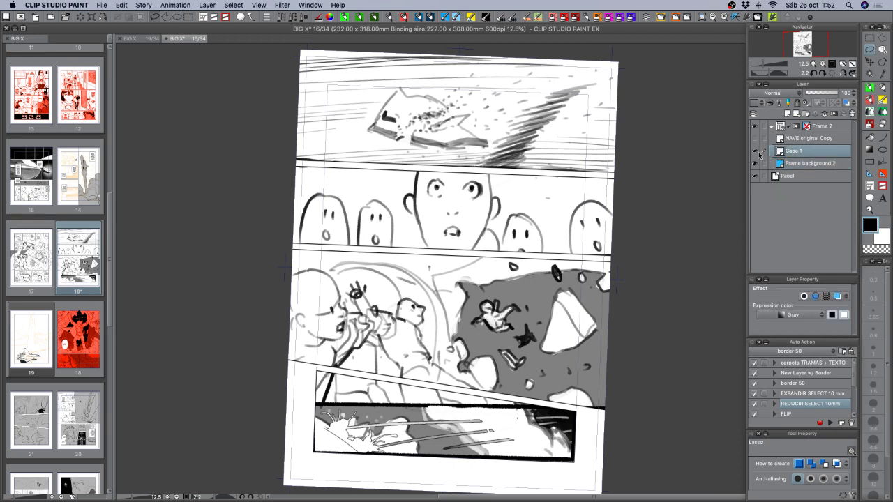
pyautogui.click(757, 153)
pyautogui.click(757, 152)
pyautogui.click(754, 139)
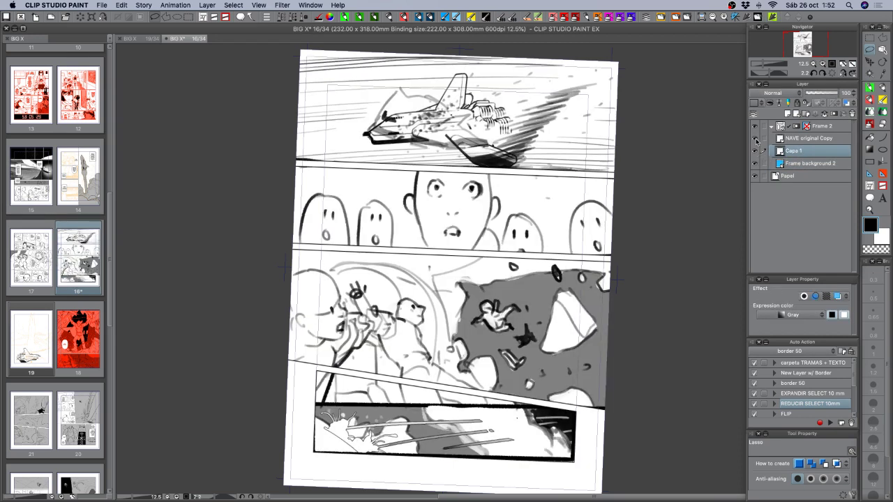
pyautogui.click(756, 140)
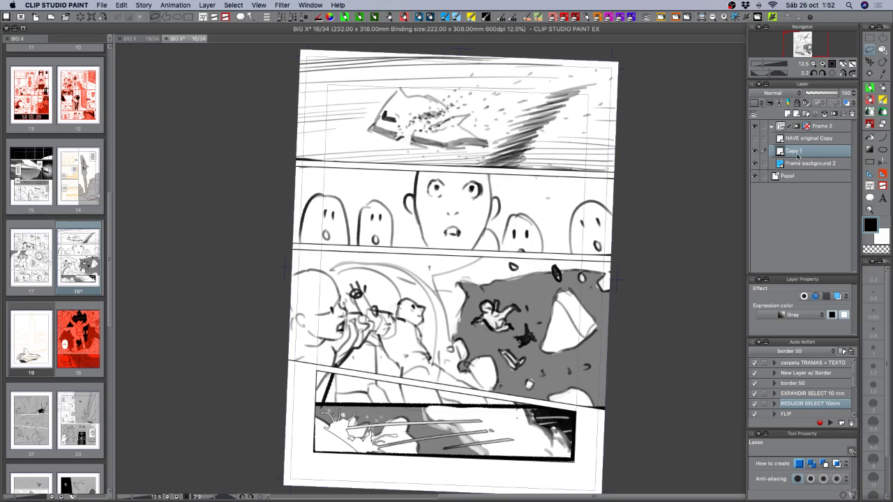
# - Rename the Capa 1 layer as LAYOUTS and save the page
pyautogui.doubleClick(793, 152)
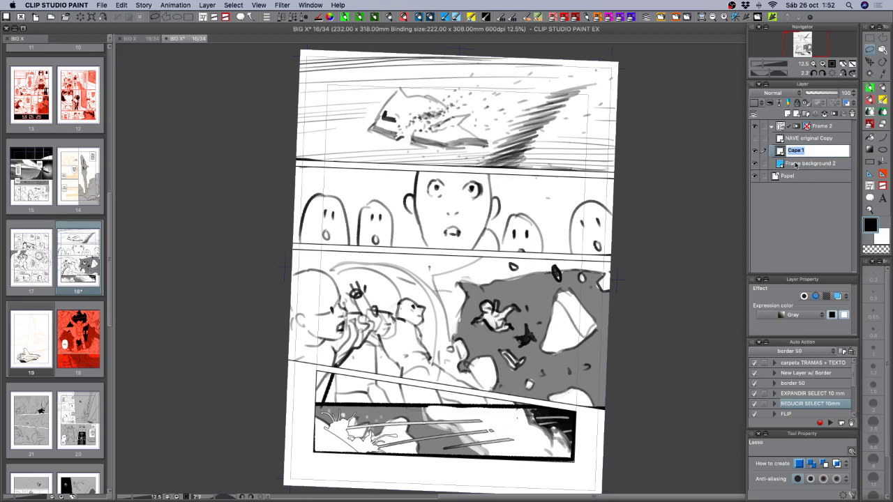
pyautogui.write('f')
pyautogui.write('LAYOUTS')
pyautogui.press('Return')
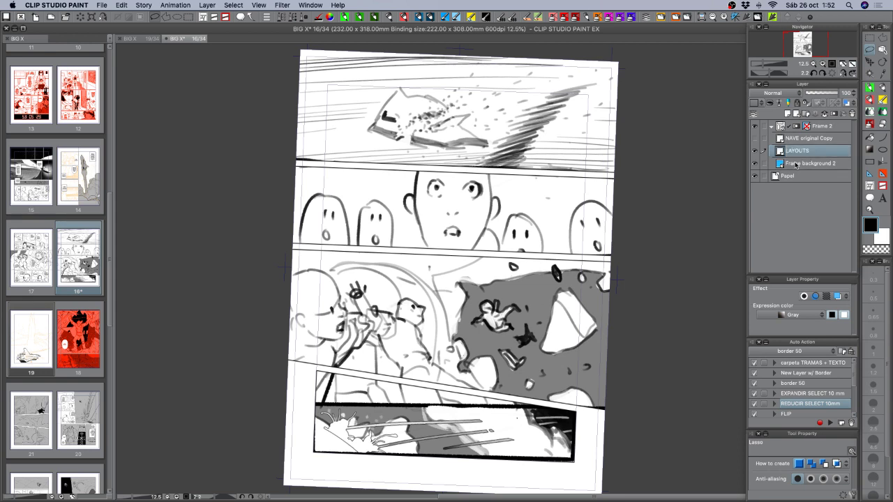
pyautogui.press('super+s')
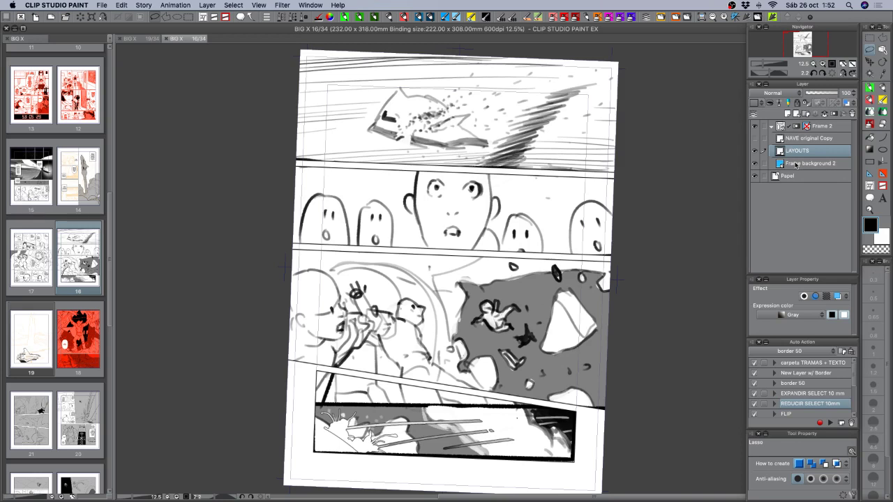
# - Show the NAVE original Copy layer, scale the spaceship down slightly and reposition it over the first panel's sketch
pyautogui.click(755, 138)
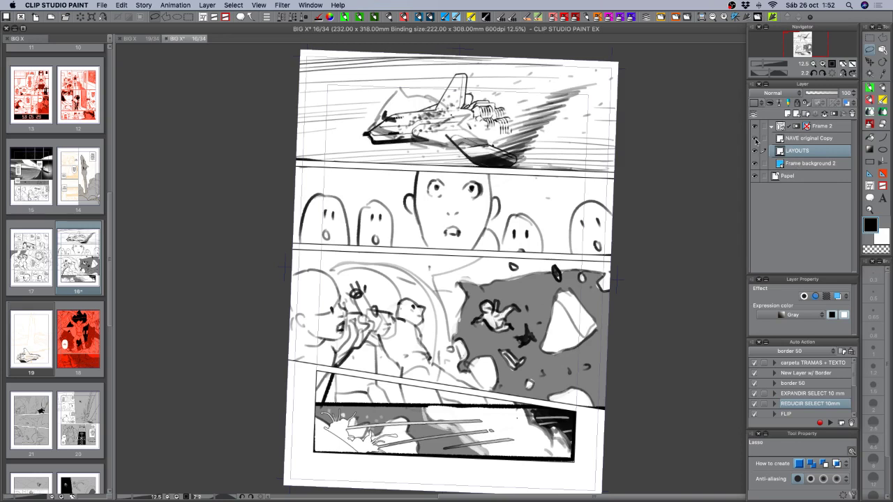
pyautogui.click(754, 139)
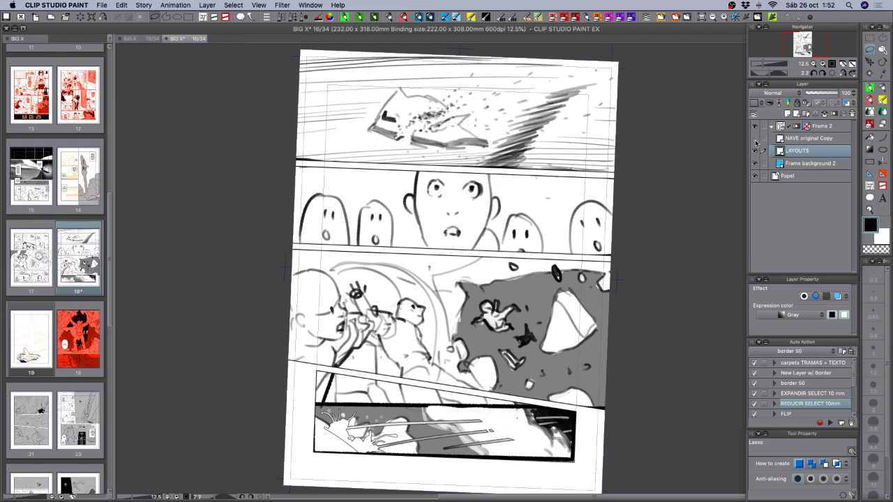
pyautogui.click(754, 139)
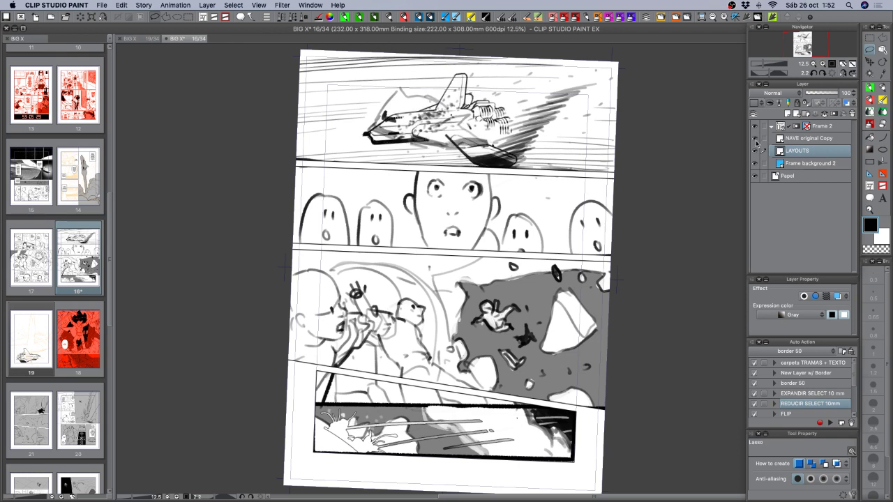
pyautogui.click(822, 139)
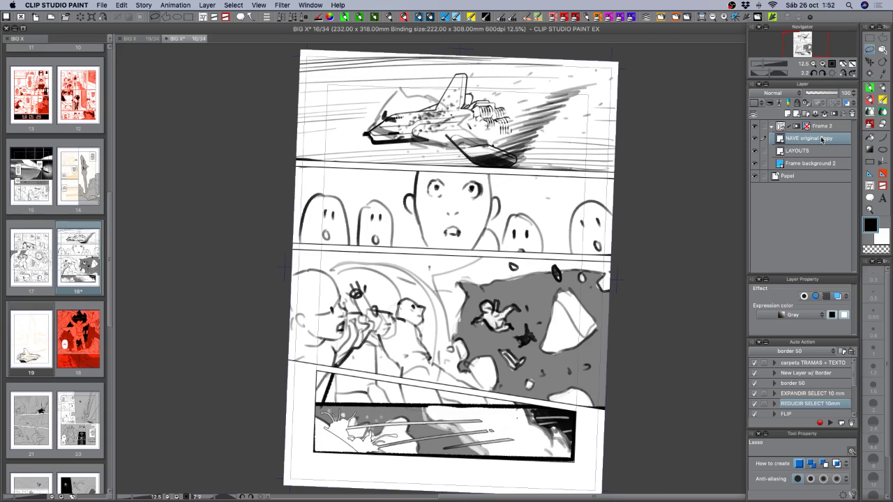
pyautogui.press('super+t')
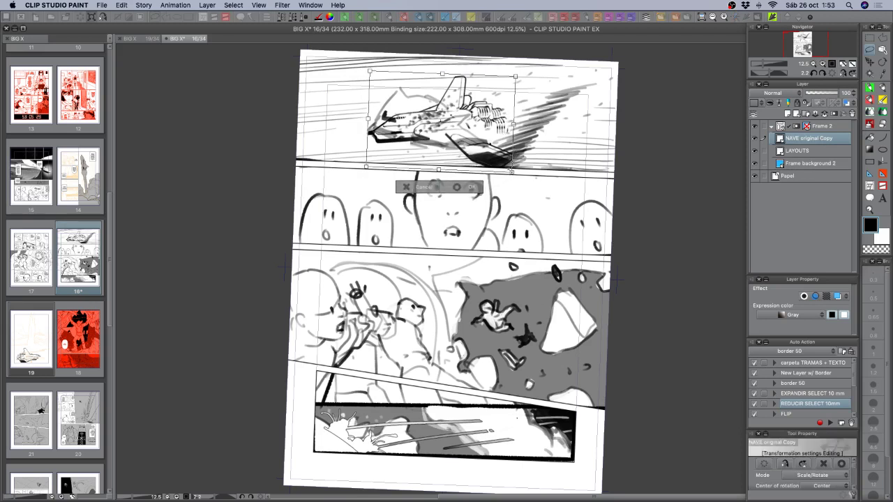
pyautogui.moveTo(511, 170)
pyautogui.mouseDown()
pyautogui.moveTo(493, 176)
pyautogui.moveTo(500, 170)
pyautogui.mouseUp()
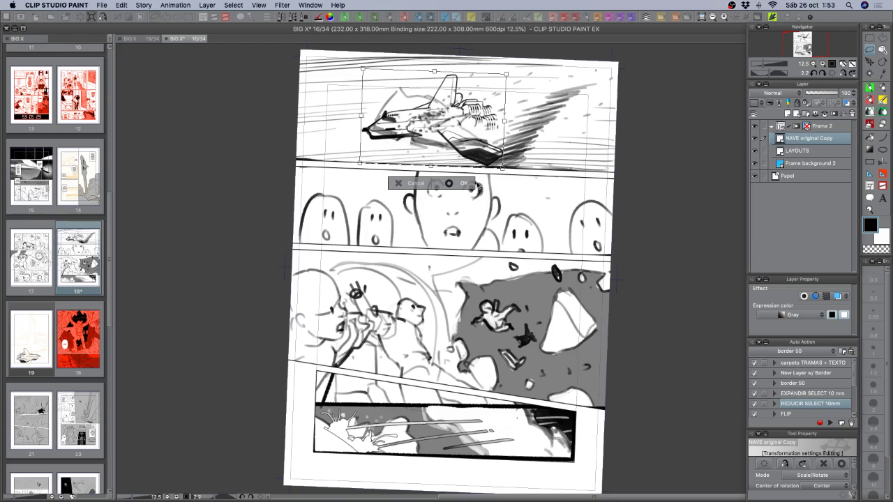
pyautogui.press('Return')
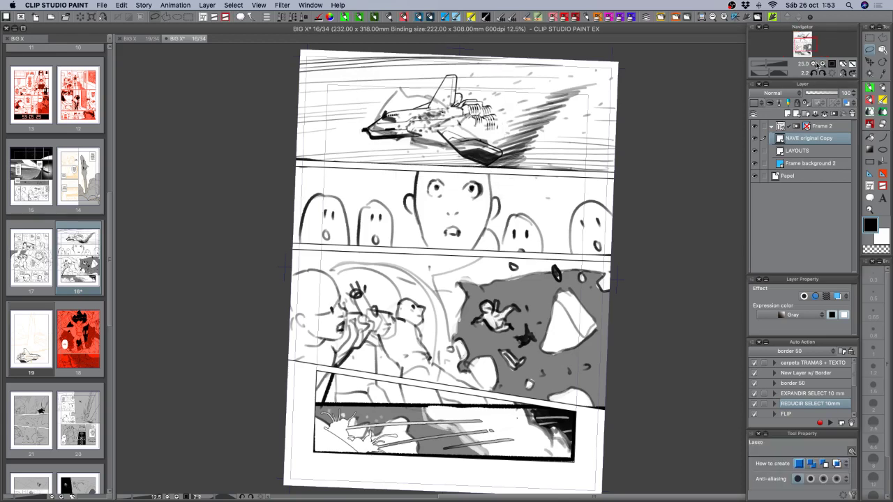
# - Lasso the spaceship's detached lower wing, scale it down, rotate it slightly clockwise closer to the hull, and clear the selection
pyautogui.click(822, 63)
pyautogui.moveTo(502, 164); pyautogui.dragTo(525, 403)
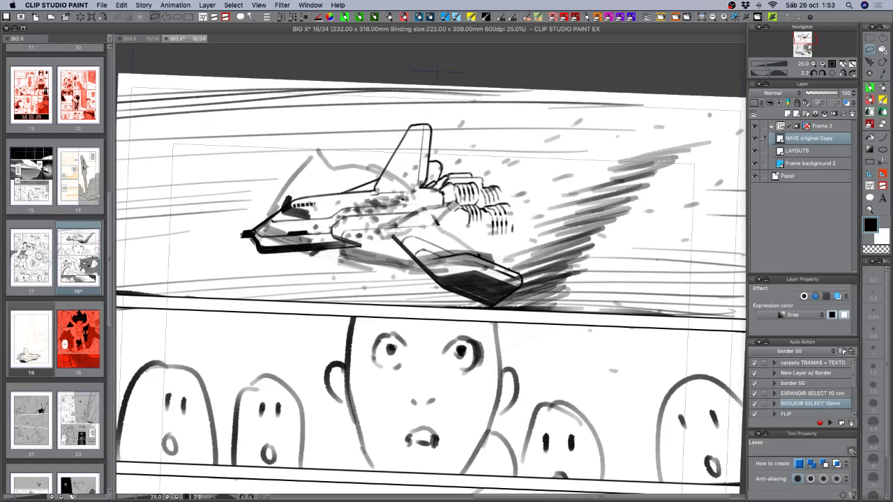
pyautogui.moveTo(380, 240)
pyautogui.mouseDown()
pyautogui.moveTo(424, 227)
pyautogui.moveTo(494, 245)
pyautogui.moveTo(537, 292)
pyautogui.moveTo(401, 320)
pyautogui.moveTo(380, 265)
pyautogui.mouseUp()
pyautogui.press('super+t')
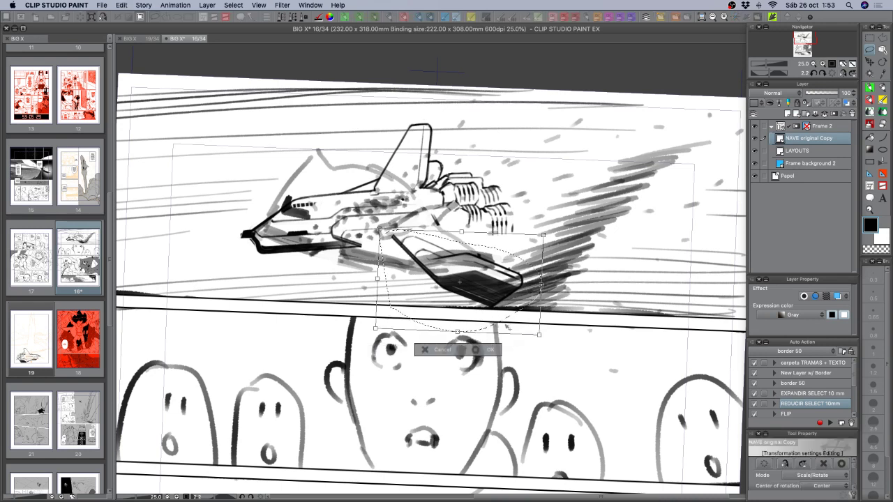
pyautogui.moveTo(539, 335); pyautogui.dragTo(522, 323)
pyautogui.moveTo(474, 274)
pyautogui.mouseDown()
pyautogui.moveTo(482, 282)
pyautogui.moveTo(470, 272)
pyautogui.mouseUp()
pyautogui.moveTo(520, 322); pyautogui.dragTo(511, 330)
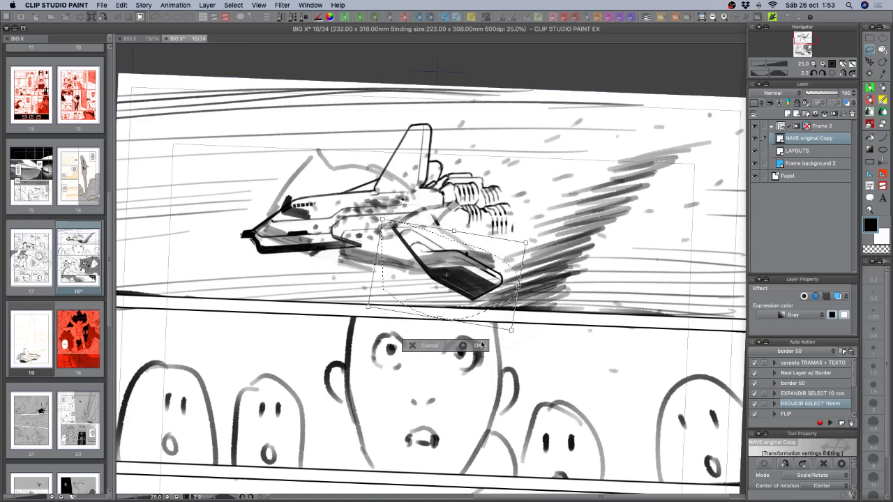
pyautogui.moveTo(511, 330); pyautogui.dragTo(509, 327)
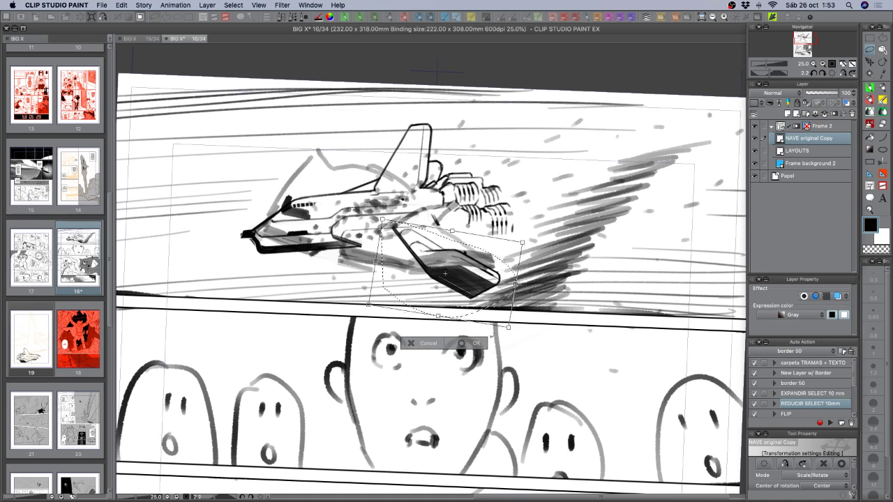
pyautogui.click(477, 343)
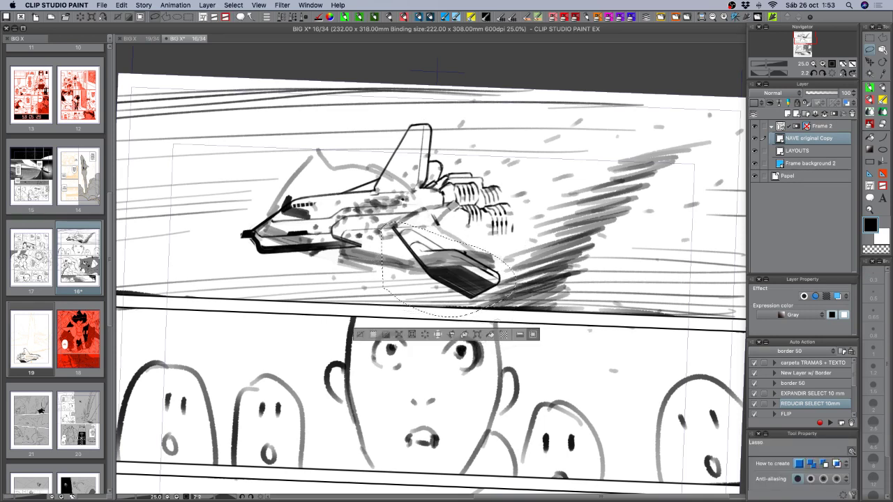
pyautogui.click(814, 63)
pyautogui.moveTo(574, 345); pyautogui.dragTo(573, 335)
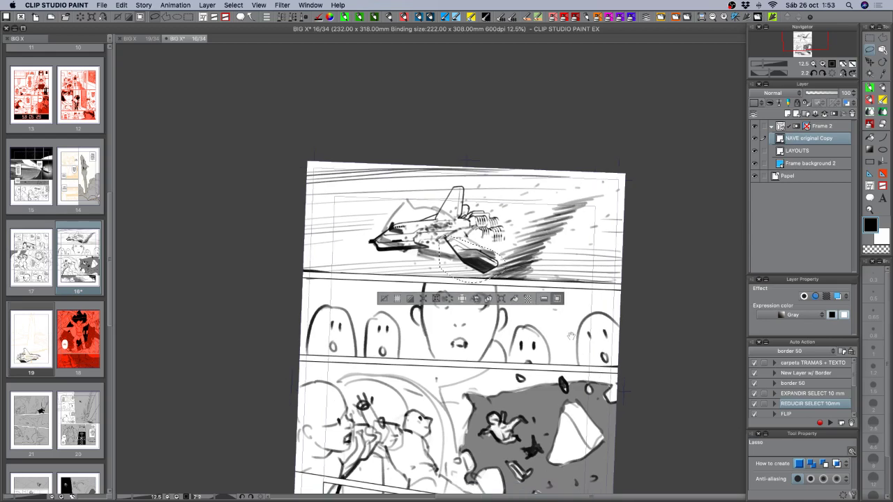
pyautogui.press('super+d')
# - Tint the LAYOUTS sketch light orange with a new drawing layer above it, and save the page
pyautogui.click(798, 151)
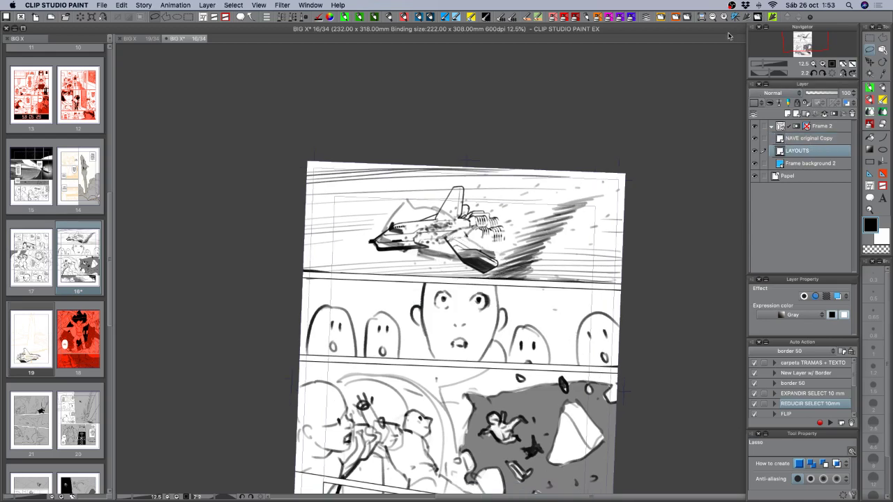
pyautogui.click(677, 18)
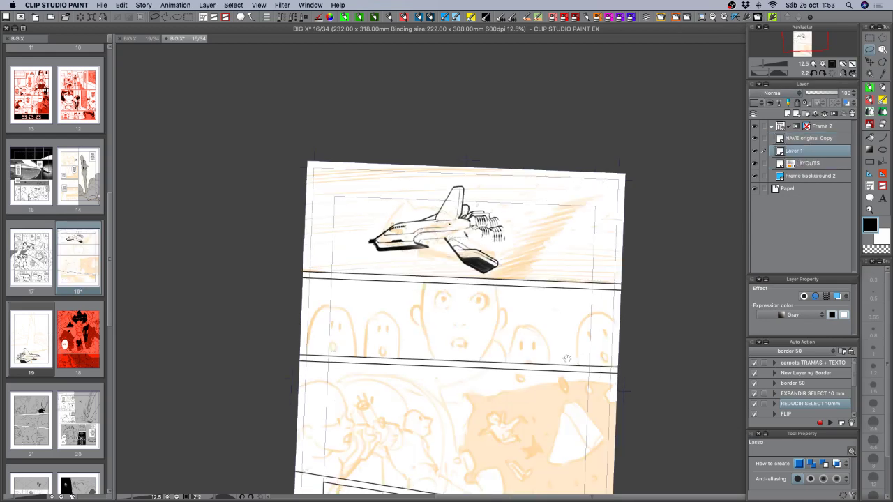
pyautogui.moveTo(566, 358); pyautogui.dragTo(548, 292)
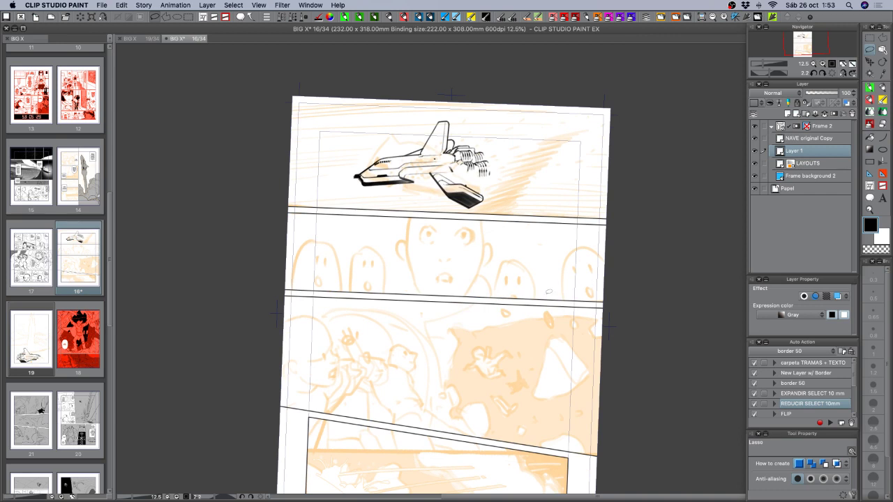
pyautogui.press('super+s')
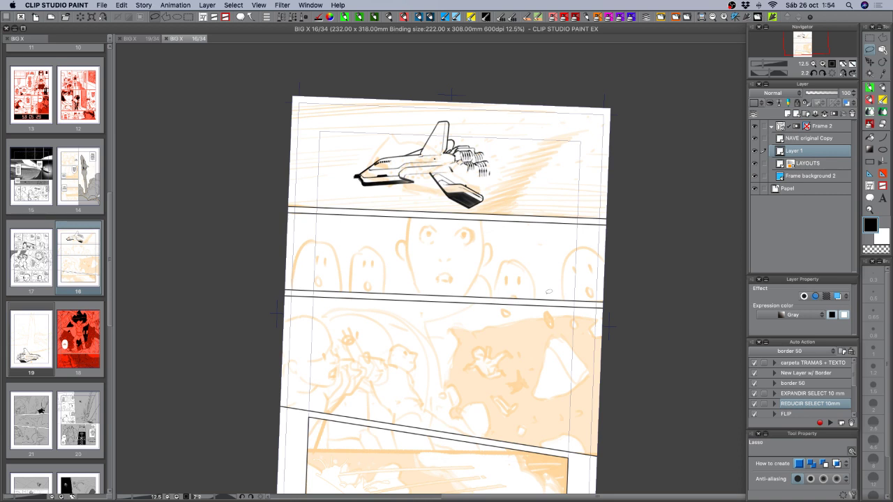
# - Close page 16 and compare page 19's sketch with and without the NAVE original Copy spaceship, leaving the ship visible
pyautogui.press('super+w')
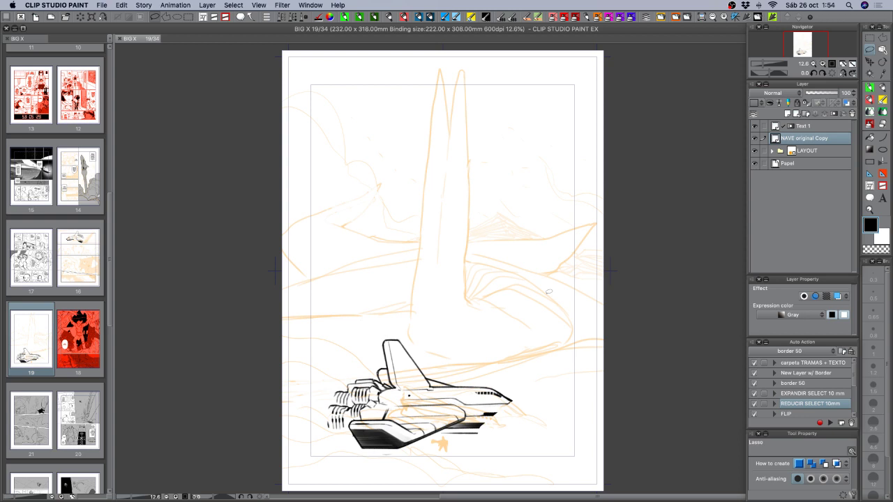
pyautogui.click(755, 139)
pyautogui.click(755, 138)
pyautogui.click(755, 139)
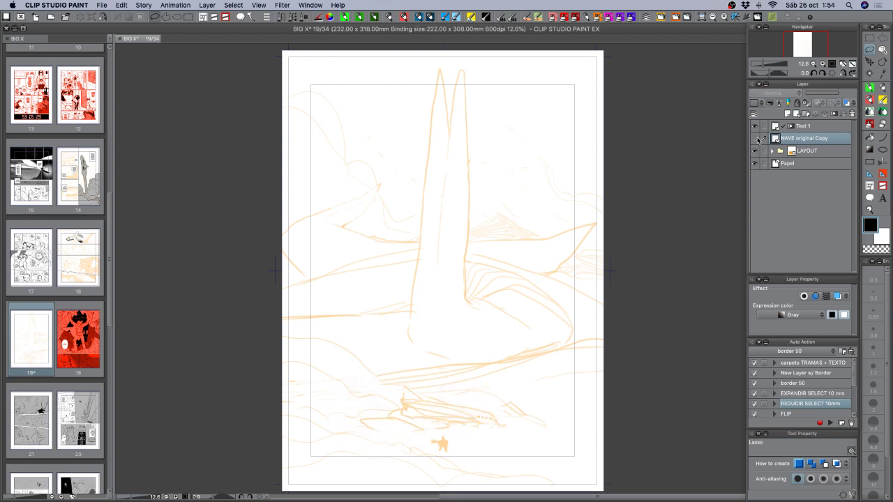
pyautogui.click(755, 138)
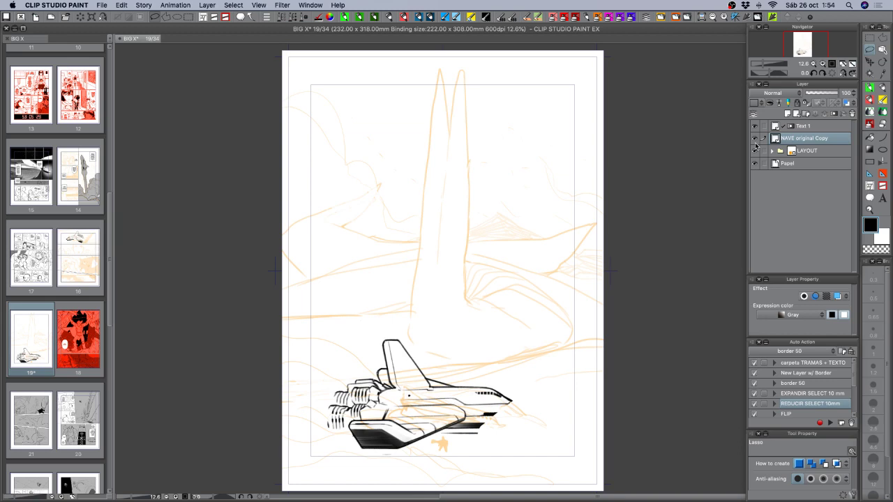
# - Erase the small line behind the tail fin and the front outline of the spaceship's near wing along the hull
pyautogui.click(822, 65)
pyautogui.moveTo(518, 370); pyautogui.dragTo(568, 109)
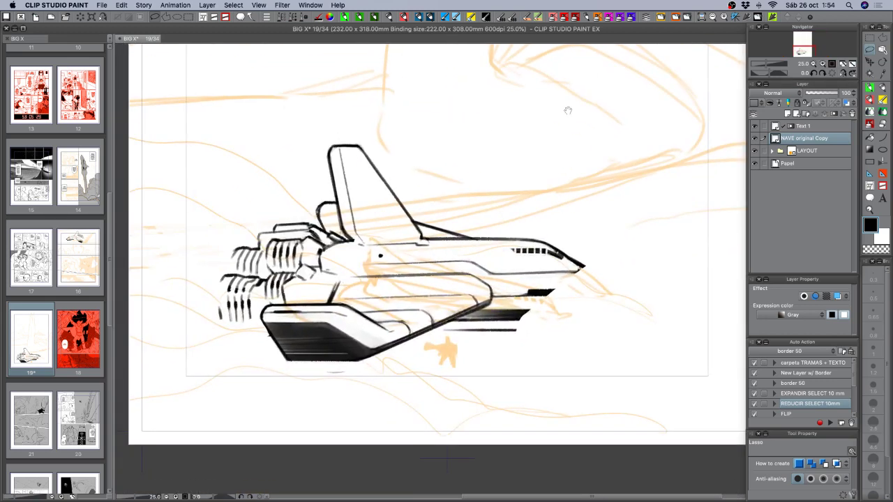
pyautogui.moveTo(428, 334); pyautogui.dragTo(446, 344)
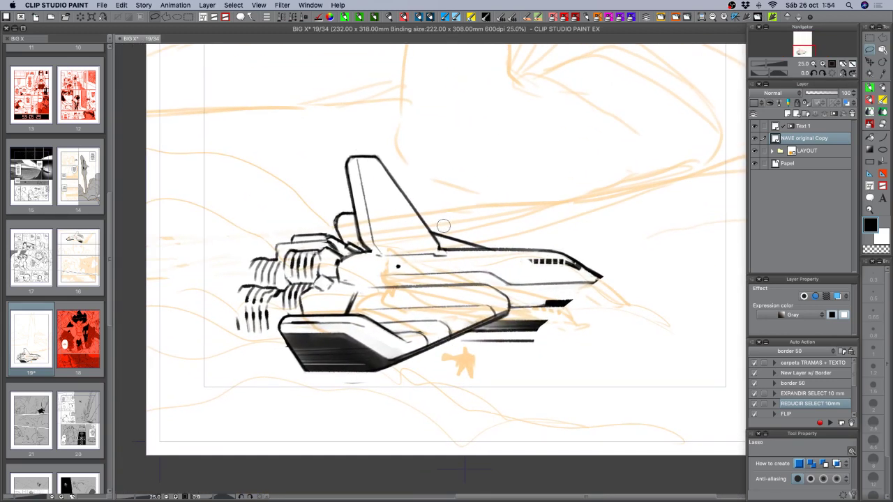
pyautogui.moveTo(436, 229); pyautogui.dragTo(474, 240)
pyautogui.moveTo(500, 281)
pyautogui.mouseDown()
pyautogui.moveTo(506, 286)
pyautogui.moveTo(481, 325)
pyautogui.moveTo(504, 303)
pyautogui.moveTo(503, 328)
pyautogui.moveTo(492, 308)
pyautogui.moveTo(459, 343)
pyautogui.mouseUp()
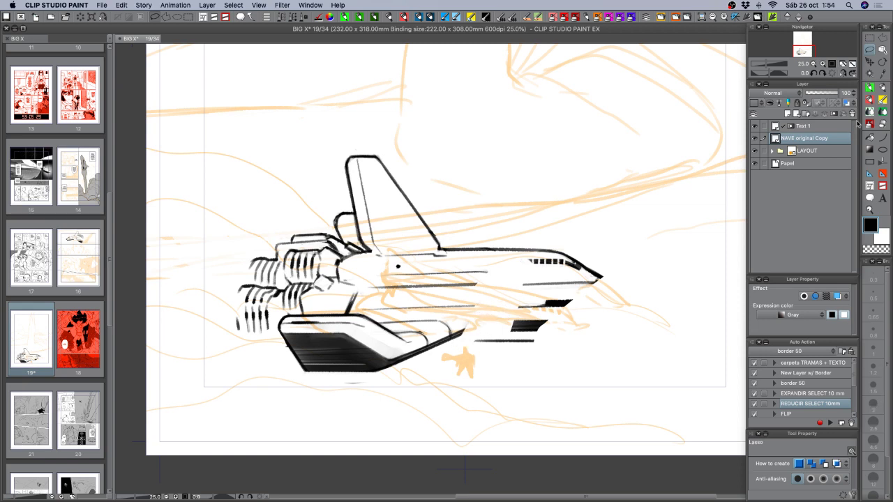
# - With a size 2 brush, draw an open black hatch under the hull and a small standing figure below it
pyautogui.click(868, 88)
pyautogui.click(873, 403)
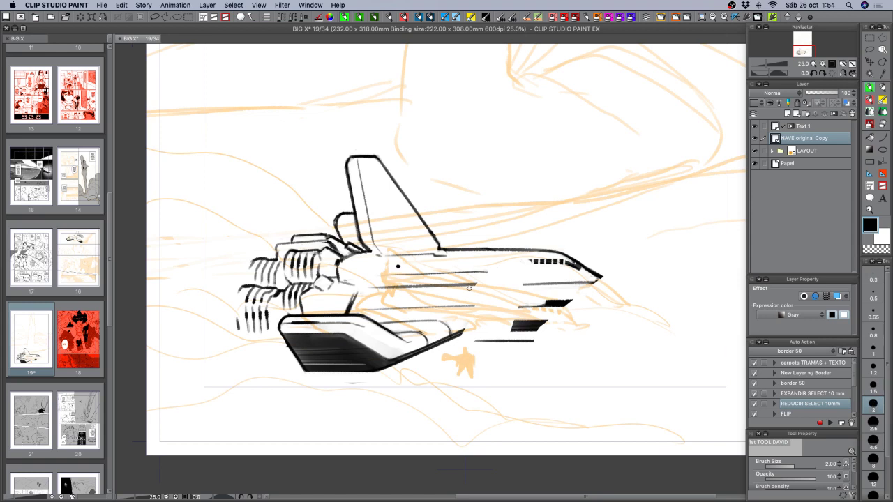
pyautogui.moveTo(469, 286)
pyautogui.mouseDown()
pyautogui.moveTo(490, 293)
pyautogui.moveTo(466, 326)
pyautogui.mouseUp()
pyautogui.moveTo(498, 276)
pyautogui.mouseDown()
pyautogui.moveTo(522, 324)
pyautogui.moveTo(515, 311)
pyautogui.moveTo(479, 321)
pyautogui.moveTo(503, 311)
pyautogui.moveTo(488, 307)
pyautogui.moveTo(495, 312)
pyautogui.moveTo(500, 295)
pyautogui.moveTo(495, 314)
pyautogui.moveTo(504, 302)
pyautogui.moveTo(479, 311)
pyautogui.moveTo(501, 329)
pyautogui.moveTo(497, 310)
pyautogui.moveTo(485, 311)
pyautogui.moveTo(496, 349)
pyautogui.moveTo(492, 313)
pyautogui.moveTo(494, 364)
pyautogui.mouseUp()
pyautogui.press('c')
pyautogui.press('c')
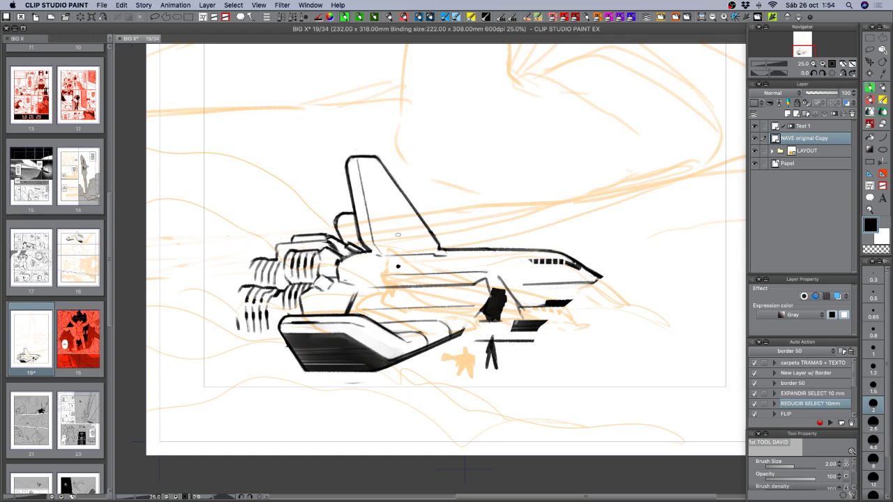
# - Draw a jagged break on the hull's top edge and rough, damaged contours around the spaceship's nose and underside
pyautogui.press('c')
pyautogui.moveTo(463, 249); pyautogui.dragTo(475, 248)
pyautogui.press('c')
pyautogui.moveTo(598, 277)
pyautogui.mouseDown()
pyautogui.moveTo(608, 268)
pyautogui.moveTo(601, 291)
pyautogui.moveTo(574, 314)
pyautogui.mouseUp()
pyautogui.moveTo(565, 316); pyautogui.dragTo(569, 330)
pyautogui.moveTo(590, 291); pyautogui.dragTo(593, 304)
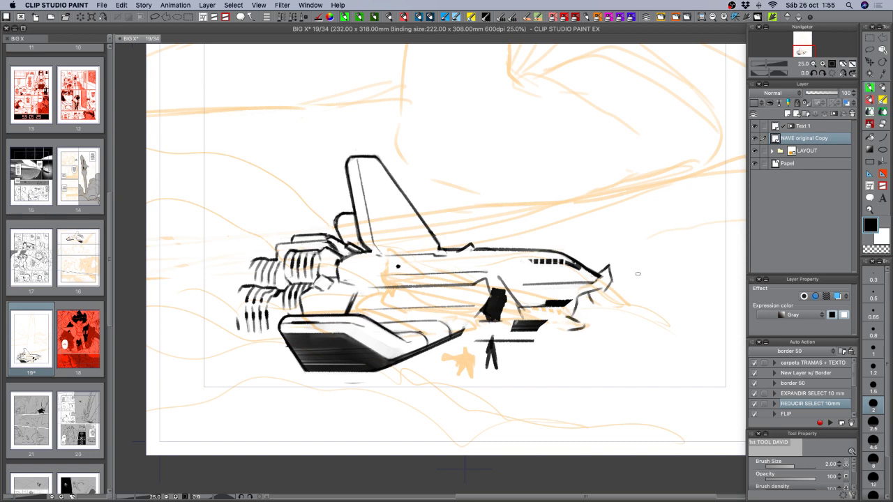
# - Sketch rocks in front of the nose, at the page's left edge, and in the foreground below the ship
pyautogui.moveTo(613, 270)
pyautogui.mouseDown()
pyautogui.moveTo(676, 307)
pyautogui.moveTo(674, 321)
pyautogui.moveTo(606, 353)
pyautogui.mouseUp()
pyautogui.moveTo(639, 339)
pyautogui.mouseDown()
pyautogui.moveTo(648, 360)
pyautogui.moveTo(641, 338)
pyautogui.moveTo(673, 325)
pyautogui.mouseUp()
pyautogui.moveTo(664, 343)
pyautogui.mouseDown()
pyautogui.moveTo(649, 344)
pyautogui.moveTo(669, 339)
pyautogui.moveTo(664, 323)
pyautogui.moveTo(687, 294)
pyautogui.moveTo(735, 322)
pyautogui.mouseUp()
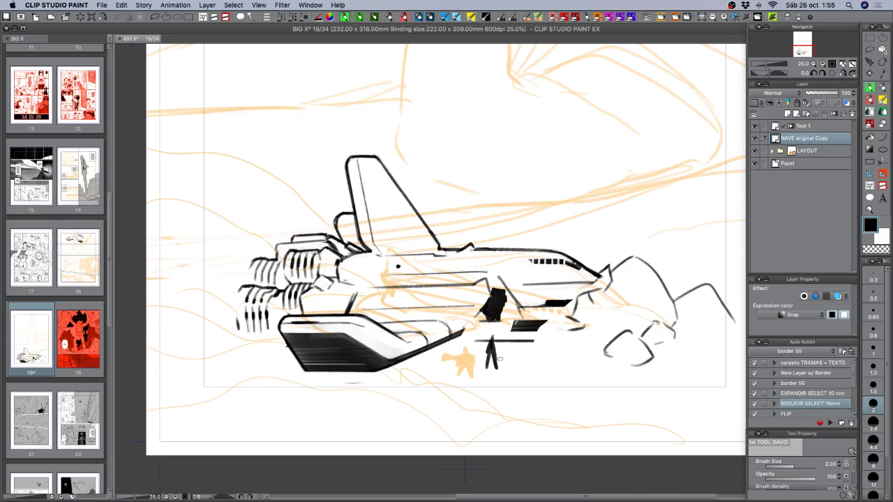
pyautogui.moveTo(148, 338)
pyautogui.mouseDown()
pyautogui.moveTo(227, 357)
pyautogui.moveTo(243, 386)
pyautogui.mouseUp()
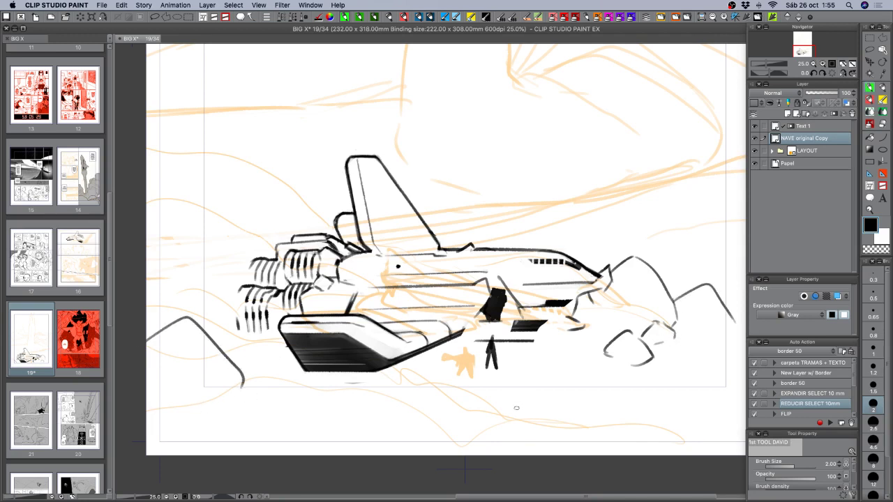
pyautogui.moveTo(500, 418)
pyautogui.mouseDown()
pyautogui.moveTo(561, 420)
pyautogui.moveTo(493, 425)
pyautogui.mouseUp()
pyautogui.moveTo(556, 420)
pyautogui.mouseDown()
pyautogui.moveTo(564, 431)
pyautogui.moveTo(568, 417)
pyautogui.moveTo(593, 426)
pyautogui.moveTo(574, 436)
pyautogui.moveTo(631, 403)
pyautogui.moveTo(663, 427)
pyautogui.mouseUp()
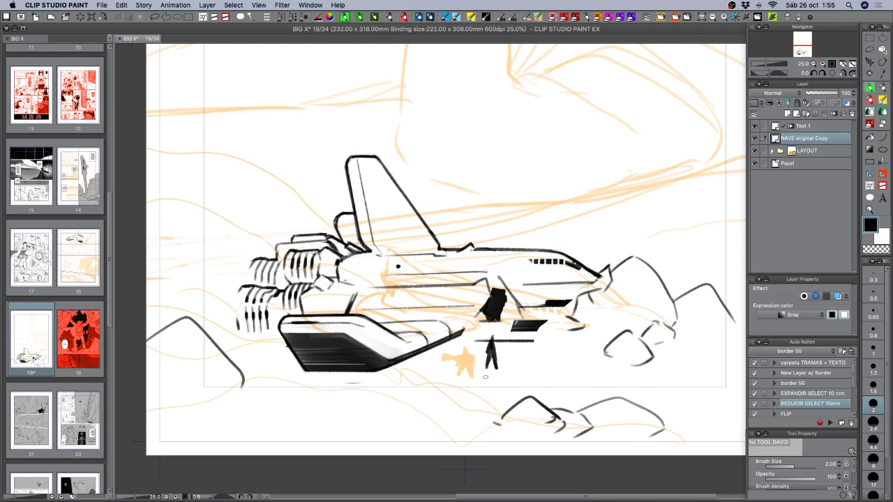
# - Sketch a tall rock behind the engines and erase the rearmost fins of the upper engine
pyautogui.moveTo(493, 369); pyautogui.dragTo(578, 370)
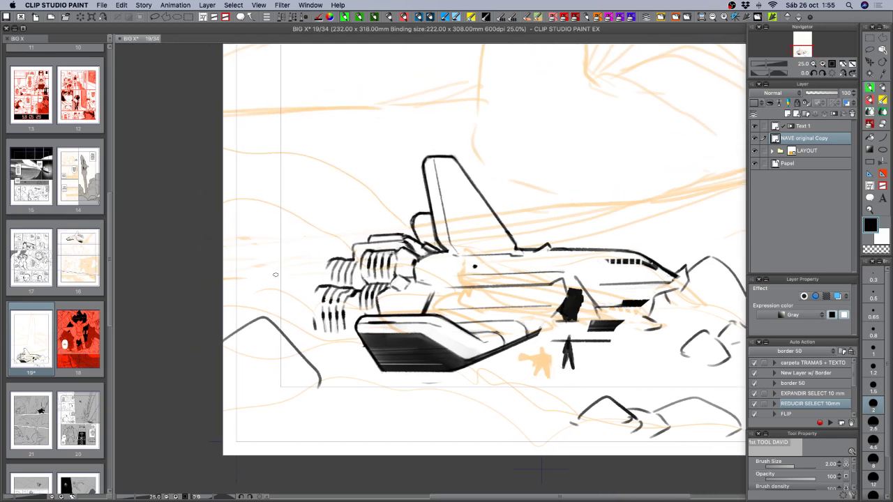
pyautogui.moveTo(273, 251)
pyautogui.mouseDown()
pyautogui.moveTo(247, 283)
pyautogui.moveTo(271, 252)
pyautogui.moveTo(302, 270)
pyautogui.mouseUp()
pyautogui.moveTo(306, 278); pyautogui.dragTo(293, 304)
pyautogui.moveTo(254, 278)
pyautogui.mouseDown()
pyautogui.moveTo(238, 305)
pyautogui.moveTo(251, 269)
pyautogui.moveTo(291, 276)
pyautogui.moveTo(273, 256)
pyautogui.moveTo(295, 270)
pyautogui.moveTo(330, 261)
pyautogui.moveTo(330, 274)
pyautogui.moveTo(349, 256)
pyautogui.moveTo(334, 275)
pyautogui.moveTo(350, 261)
pyautogui.mouseUp()
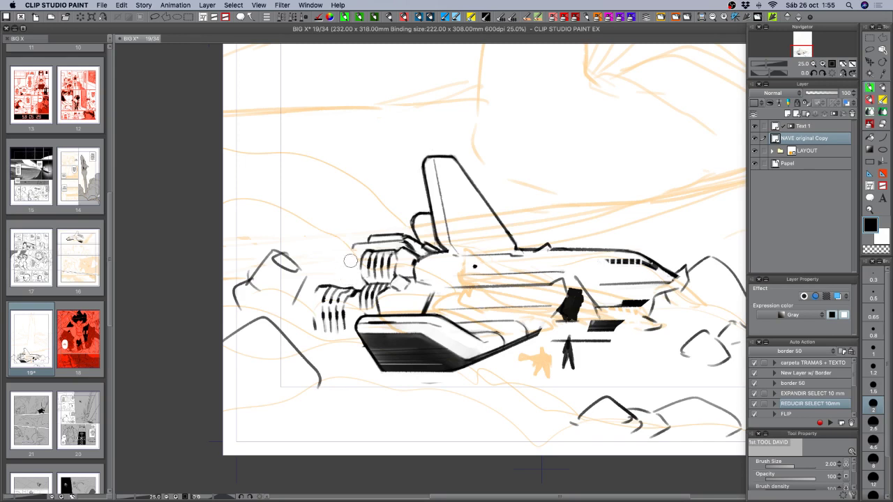
# - Erase the tail fin's top and the rounded part behind it, and redraw the fin with a broken, jagged top and slanted rear edge
pyautogui.moveTo(412, 215)
pyautogui.mouseDown()
pyautogui.moveTo(418, 210)
pyautogui.moveTo(424, 227)
pyautogui.mouseUp()
pyautogui.moveTo(494, 183); pyautogui.dragTo(405, 170)
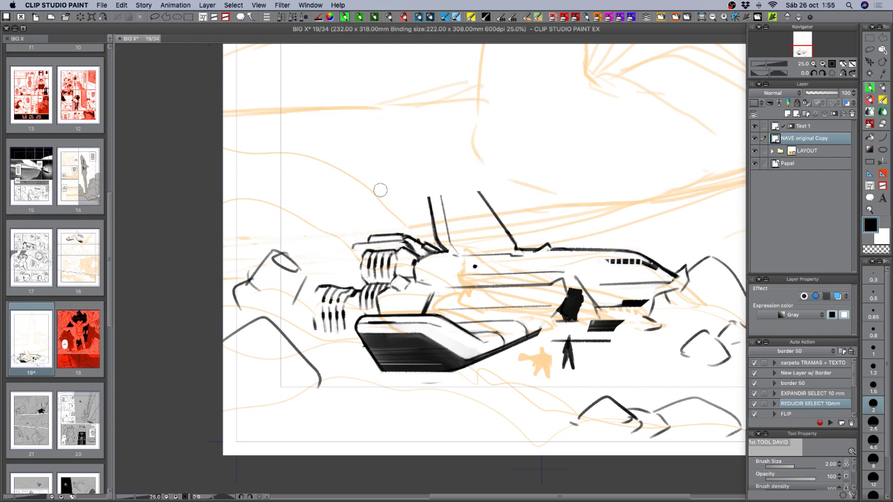
pyautogui.press('p')
pyautogui.moveTo(416, 194)
pyautogui.mouseDown()
pyautogui.moveTo(430, 177)
pyautogui.moveTo(447, 222)
pyautogui.moveTo(453, 192)
pyautogui.mouseUp()
pyautogui.moveTo(456, 189); pyautogui.dragTo(457, 172)
pyautogui.moveTo(457, 173); pyautogui.dragTo(496, 219)
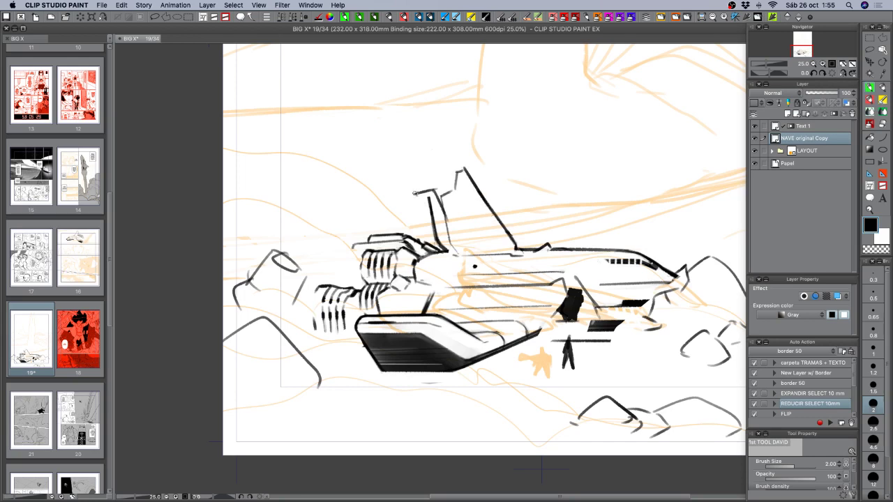
pyautogui.press('c')
pyautogui.moveTo(416, 194)
pyautogui.mouseDown()
pyautogui.moveTo(437, 244)
pyautogui.moveTo(431, 201)
pyautogui.moveTo(437, 234)
pyautogui.moveTo(437, 226)
pyautogui.moveTo(453, 258)
pyautogui.mouseUp()
pyautogui.press('c')
# - Complete the rock behind the engines, add a short hull line above the hatch, and save the page
pyautogui.moveTo(302, 266)
pyautogui.mouseDown()
pyautogui.moveTo(301, 291)
pyautogui.moveTo(281, 330)
pyautogui.mouseUp()
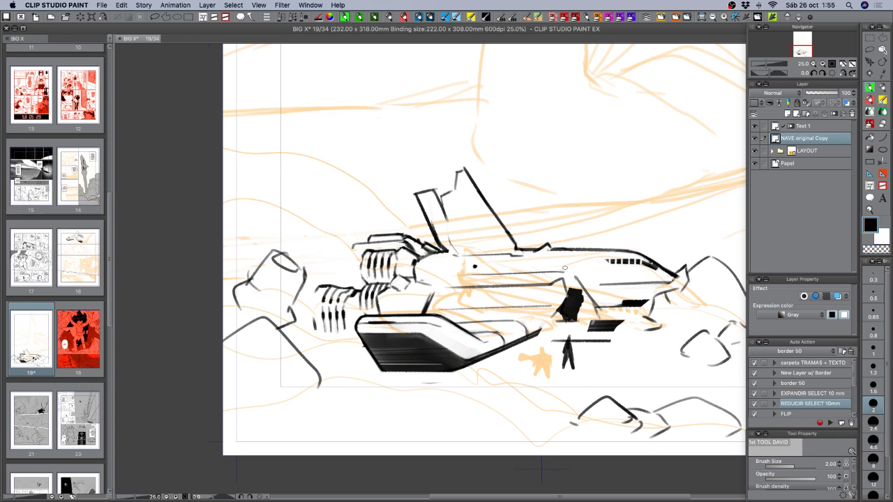
pyautogui.moveTo(560, 274); pyautogui.dragTo(572, 267)
pyautogui.click(813, 64)
pyautogui.moveTo(611, 332); pyautogui.dragTo(505, 367)
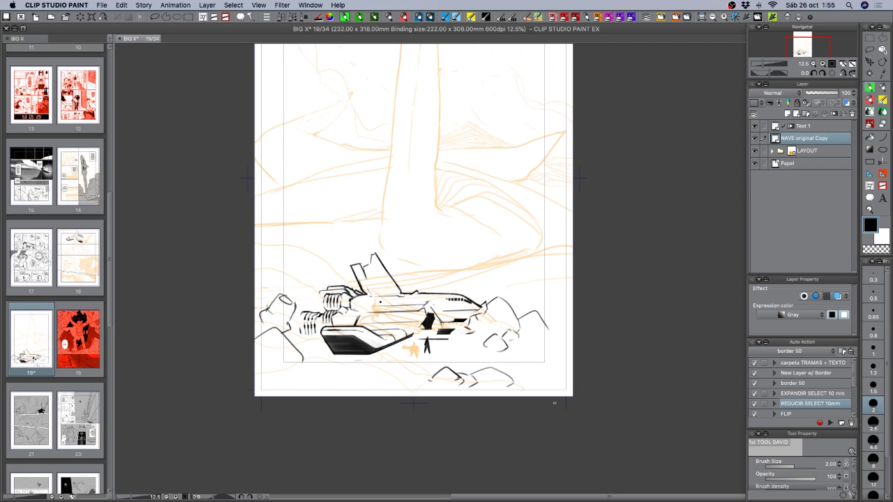
pyautogui.press('super+s')
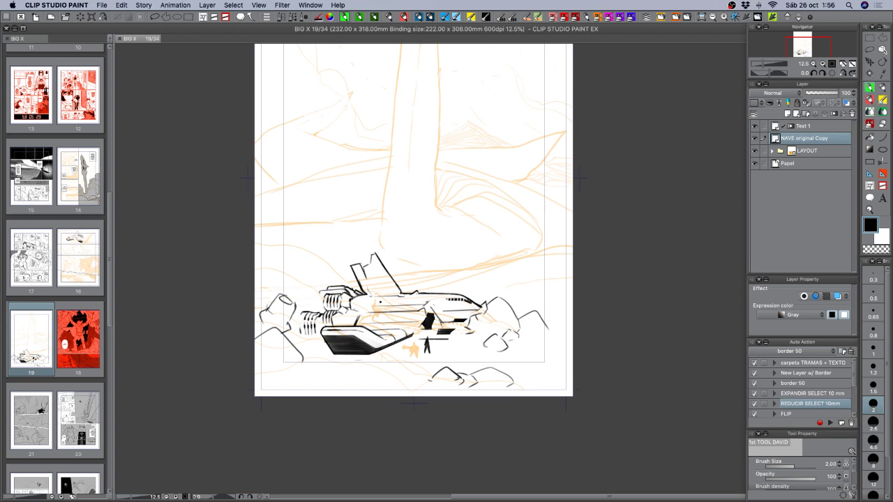
# - Examine the crashed ship and the tower sketch up close and at full-page view, with and without the Text 1 layer
pyautogui.press('Tab')
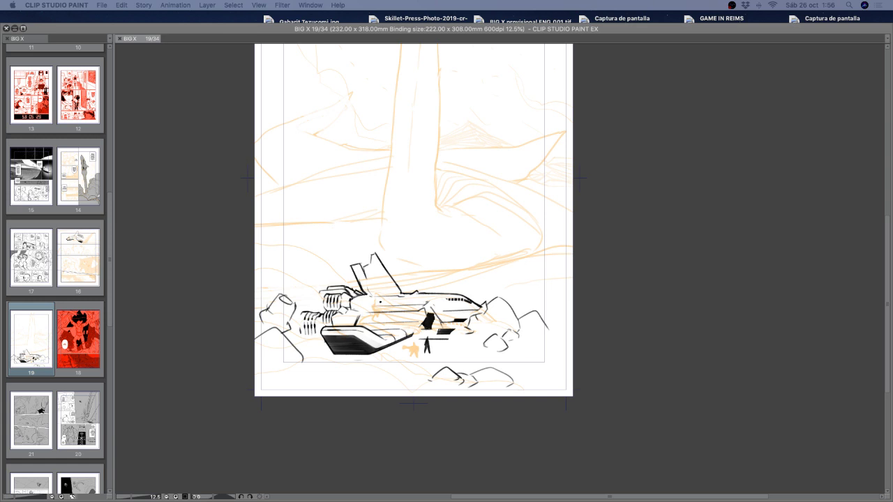
pyautogui.press('Tab')
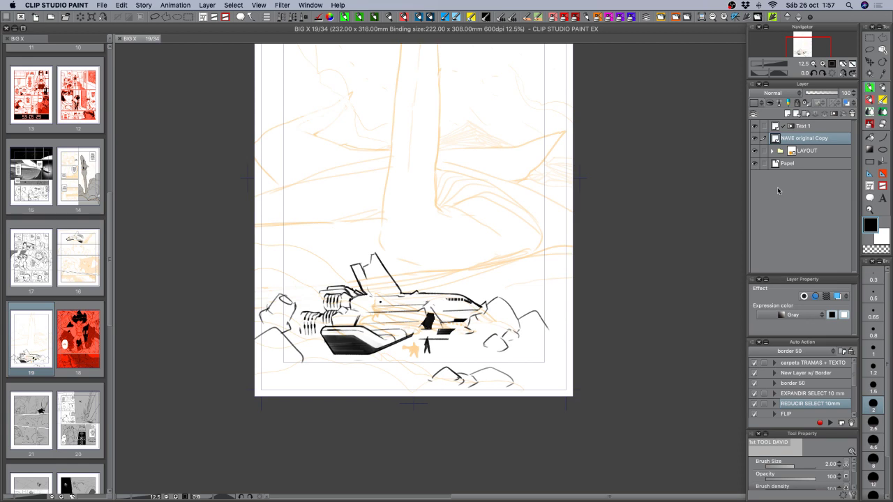
pyautogui.click(822, 64)
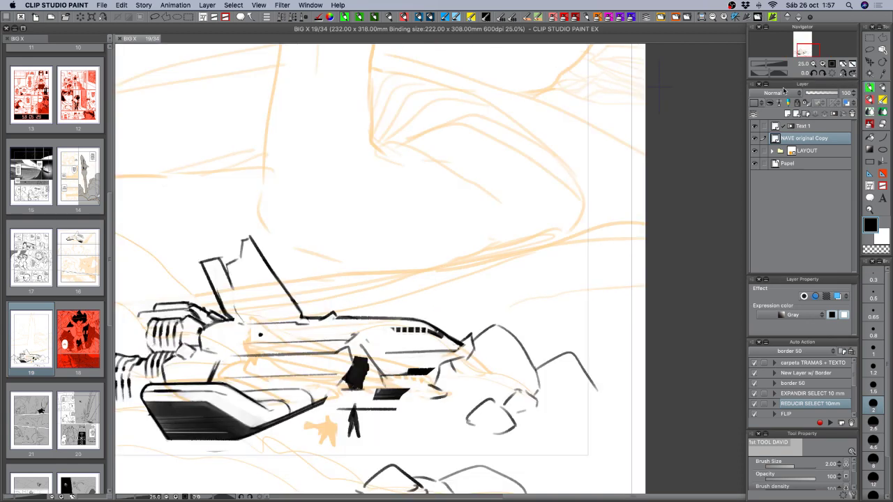
pyautogui.moveTo(513, 167); pyautogui.dragTo(524, 327)
pyautogui.moveTo(479, 224); pyautogui.dragTo(522, 366)
pyautogui.moveTo(514, 307)
pyautogui.mouseDown()
pyautogui.moveTo(522, 345)
pyautogui.moveTo(507, 282)
pyautogui.mouseUp()
pyautogui.click(812, 64)
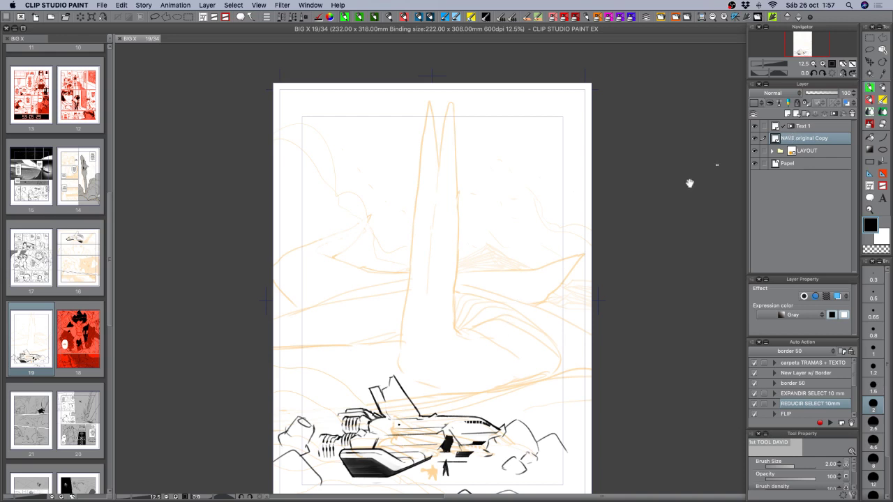
pyautogui.moveTo(599, 268); pyautogui.dragTo(604, 232)
pyautogui.click(755, 128)
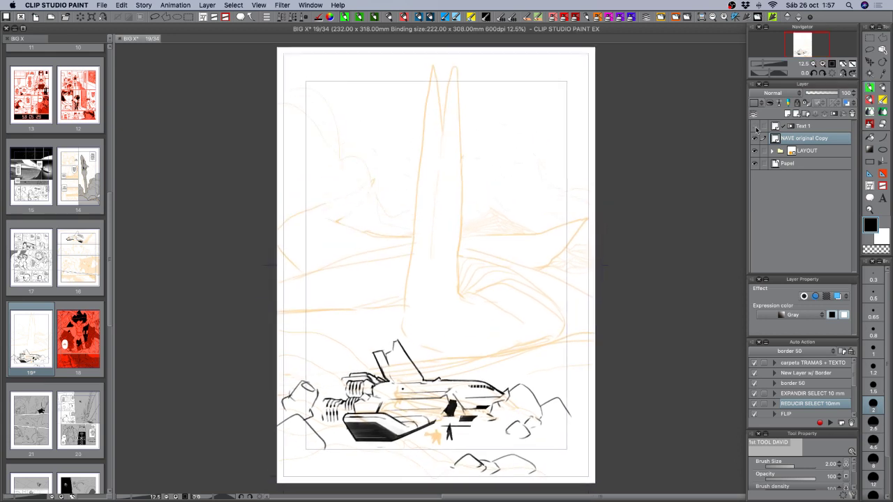
pyautogui.click(755, 126)
# - Add a new raster layer above NAVE original Copy and name it ARRAKIS
pyautogui.click(786, 113)
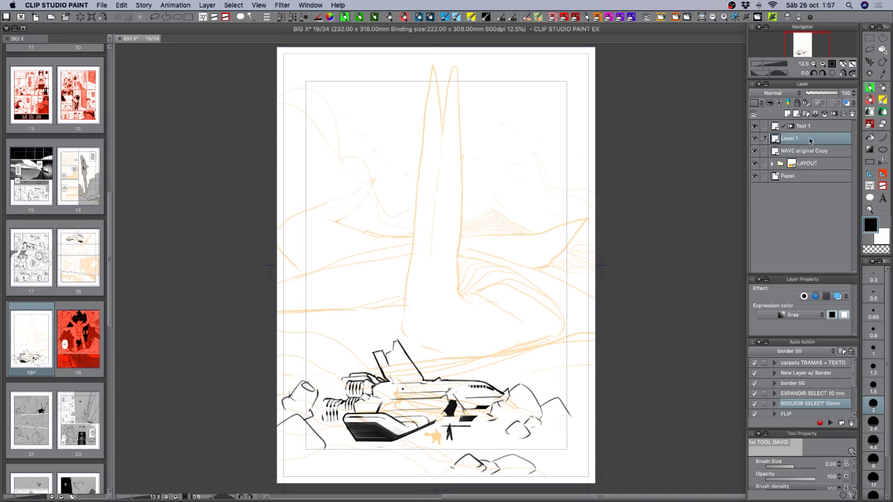
pyautogui.doubleClick(792, 139)
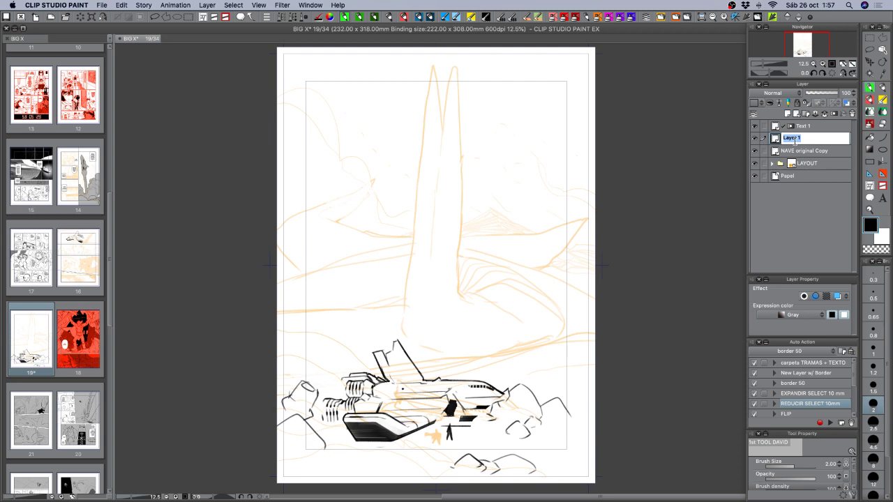
pyautogui.write('ARRAKIS')
pyautogui.press('Return')
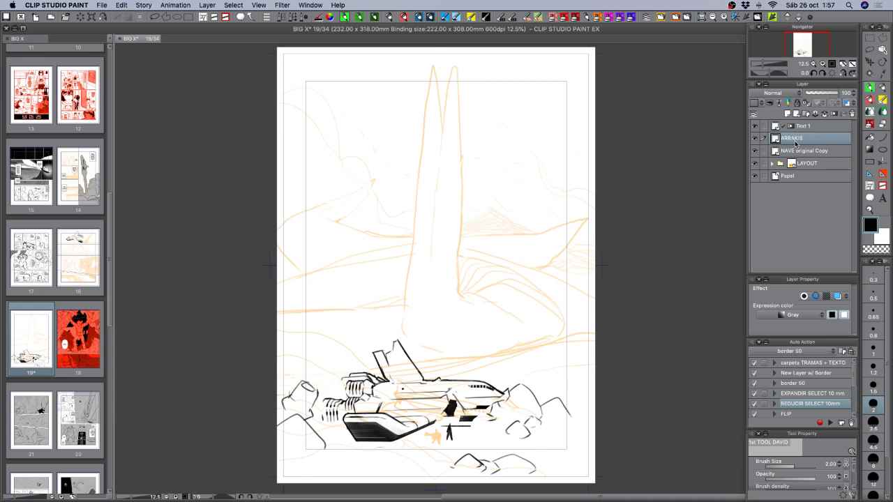
# - With a size 1.5 brush, outline the pointed tip and first ledge of the tower's left spire over the orange sketch
pyautogui.click(875, 371)
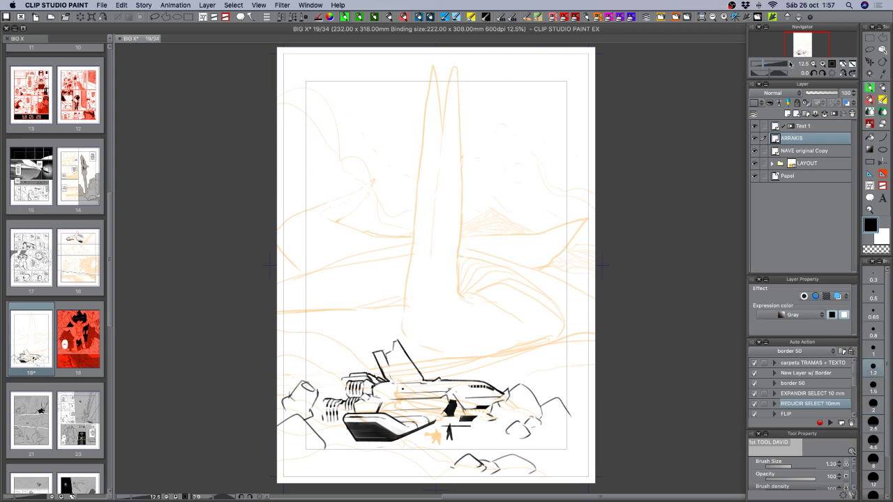
pyautogui.click(821, 64)
pyautogui.moveTo(491, 237); pyautogui.dragTo(535, 413)
pyautogui.scroll(3, 517, 345)
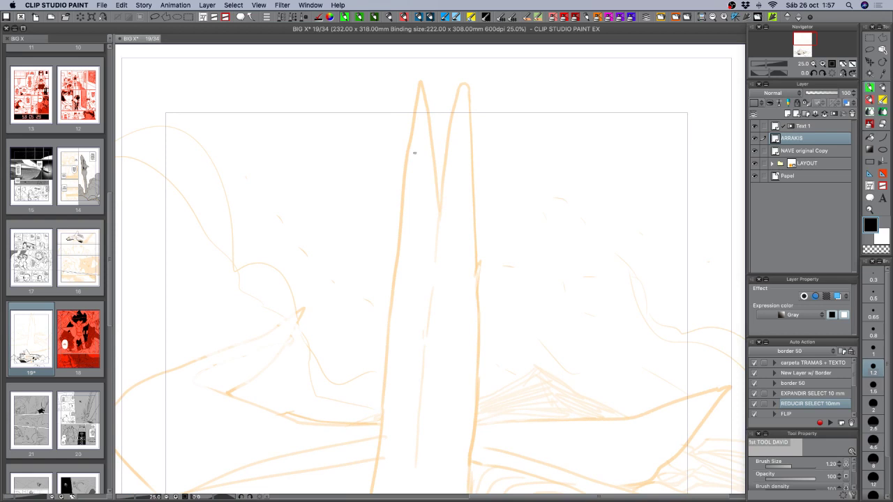
pyautogui.press('super+minus')
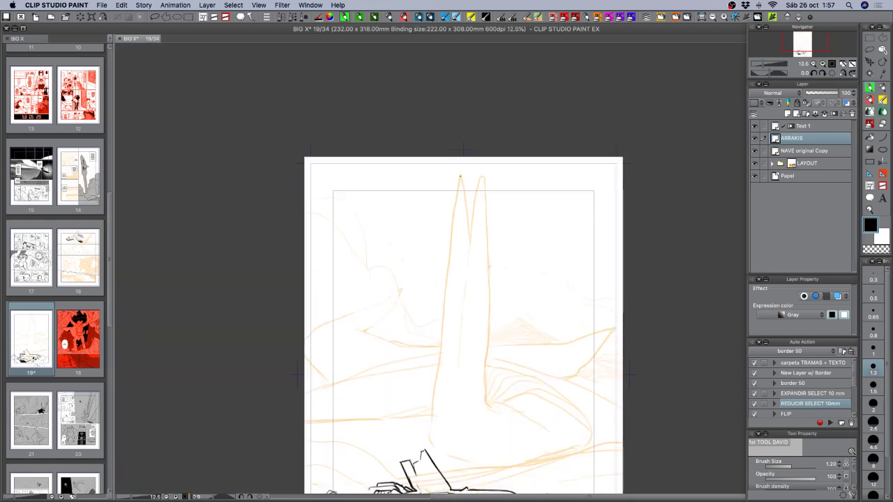
pyautogui.moveTo(458, 177); pyautogui.dragTo(449, 241)
pyautogui.click(873, 394)
pyautogui.press('super+z')
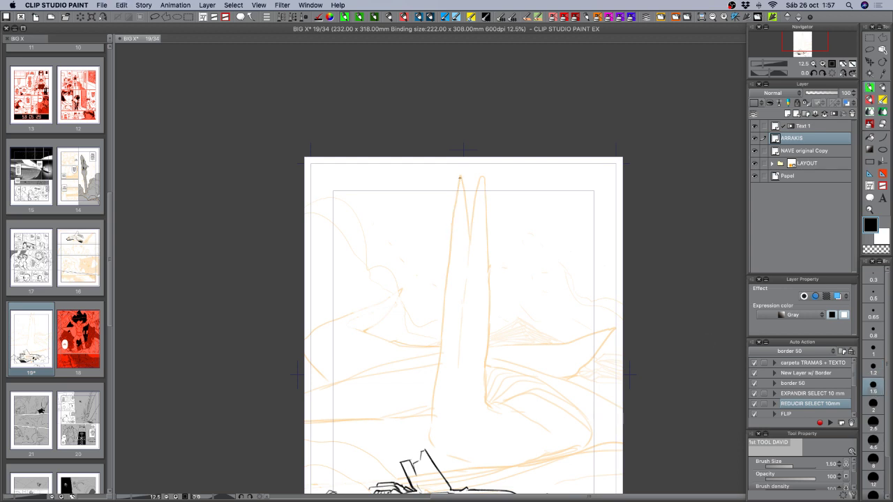
pyautogui.moveTo(459, 176); pyautogui.dragTo(448, 259)
pyautogui.press('super+z')
pyautogui.moveTo(460, 176)
pyautogui.mouseDown()
pyautogui.moveTo(449, 241)
pyautogui.moveTo(458, 239)
pyautogui.mouseUp()
pyautogui.moveTo(460, 176); pyautogui.dragTo(467, 222)
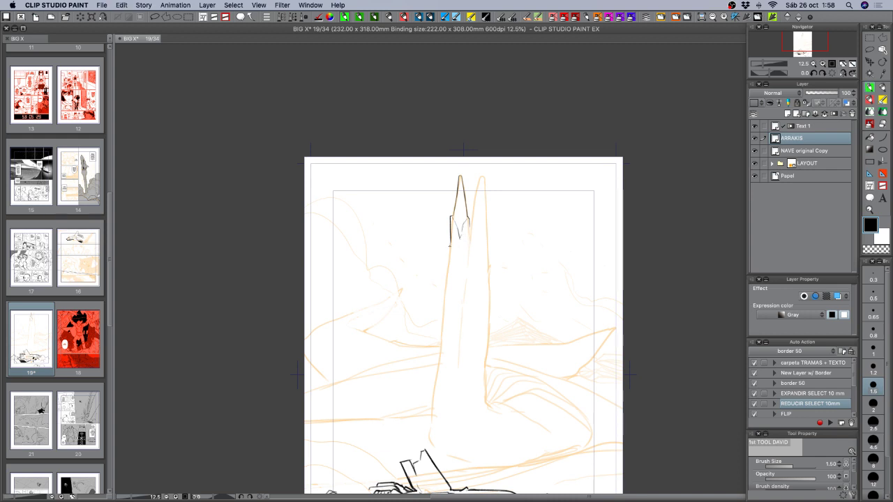
# - Draw small rocky outcrops on the left spire's outer edge and below its tip, undoing strokes that miss
pyautogui.moveTo(450, 242); pyautogui.dragTo(449, 259)
pyautogui.press('super+z')
pyautogui.press('super+z')
pyautogui.moveTo(458, 313); pyautogui.dragTo(442, 307)
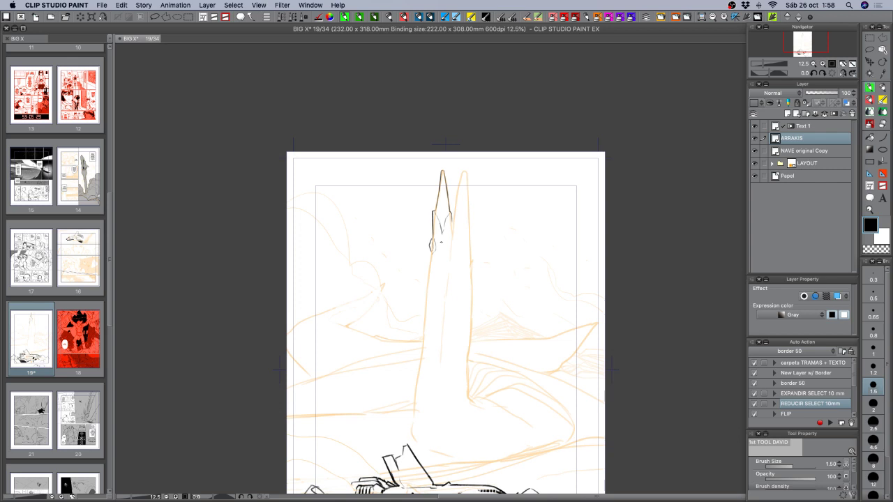
pyautogui.moveTo(430, 249); pyautogui.dragTo(433, 257)
pyautogui.moveTo(447, 221); pyautogui.dragTo(448, 228)
pyautogui.press('c')
pyautogui.press('c')
pyautogui.moveTo(435, 184); pyautogui.dragTo(440, 196)
# - Outline the shorter right spire and extend the tower's outer left and right edges down toward the dunes
pyautogui.scroll(-2, 460, 272)
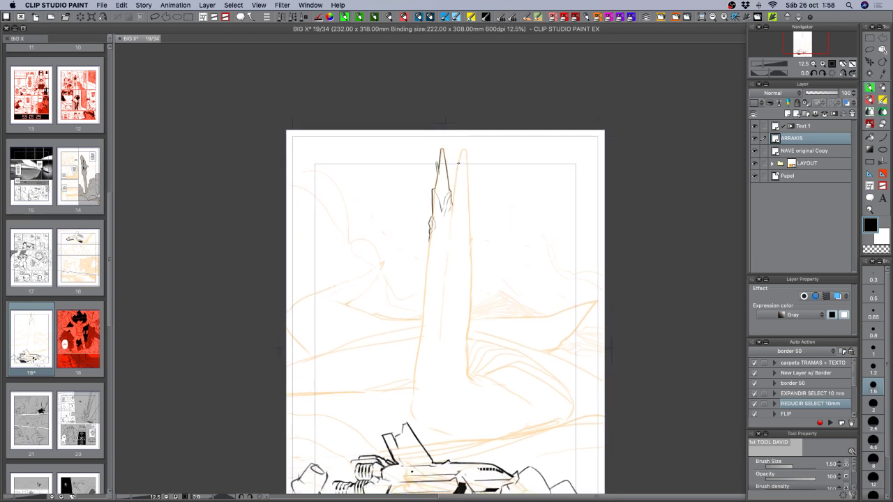
pyautogui.moveTo(459, 162)
pyautogui.mouseDown()
pyautogui.moveTo(454, 185)
pyautogui.moveTo(466, 207)
pyautogui.moveTo(453, 220)
pyautogui.moveTo(470, 244)
pyautogui.moveTo(427, 256)
pyautogui.moveTo(417, 362)
pyautogui.mouseUp()
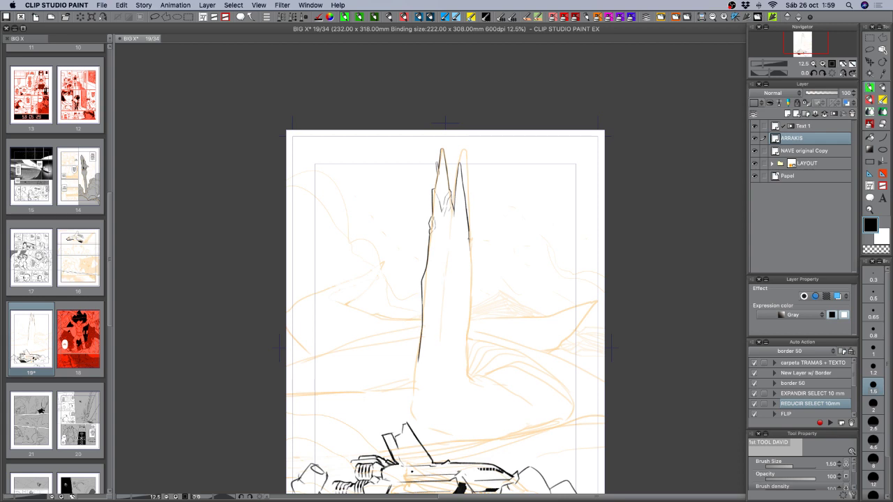
pyautogui.moveTo(468, 242); pyautogui.dragTo(470, 314)
# - Draw the inner ridge below the gap between the spires, erasing and reworking its lower part to curve toward the left edge
pyautogui.moveTo(450, 232); pyautogui.dragTo(436, 348)
pyautogui.moveTo(440, 324); pyautogui.dragTo(438, 350)
pyautogui.press('c')
pyautogui.moveTo(448, 286); pyautogui.dragTo(434, 392)
pyautogui.press('c')
pyautogui.moveTo(437, 310); pyautogui.dragTo(424, 360)
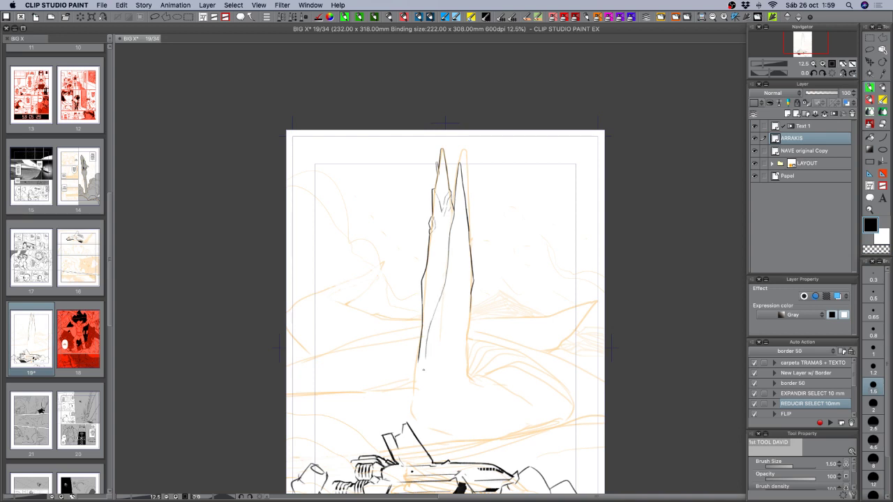
# - Extend the tower's left edge down to its base and draw the crease inside its lower right side, undoing strokes that miss
pyautogui.moveTo(471, 313)
pyautogui.mouseDown()
pyautogui.moveTo(465, 337)
pyautogui.moveTo(423, 382)
pyautogui.mouseUp()
pyautogui.moveTo(470, 342)
pyautogui.mouseDown()
pyautogui.moveTo(469, 362)
pyautogui.moveTo(468, 347)
pyautogui.moveTo(456, 354)
pyautogui.mouseUp()
pyautogui.press('super+z')
pyautogui.moveTo(420, 353); pyautogui.dragTo(415, 382)
pyautogui.press('super+z')
pyautogui.moveTo(418, 362); pyautogui.dragTo(415, 385)
pyautogui.scroll(-2, 511, 397)
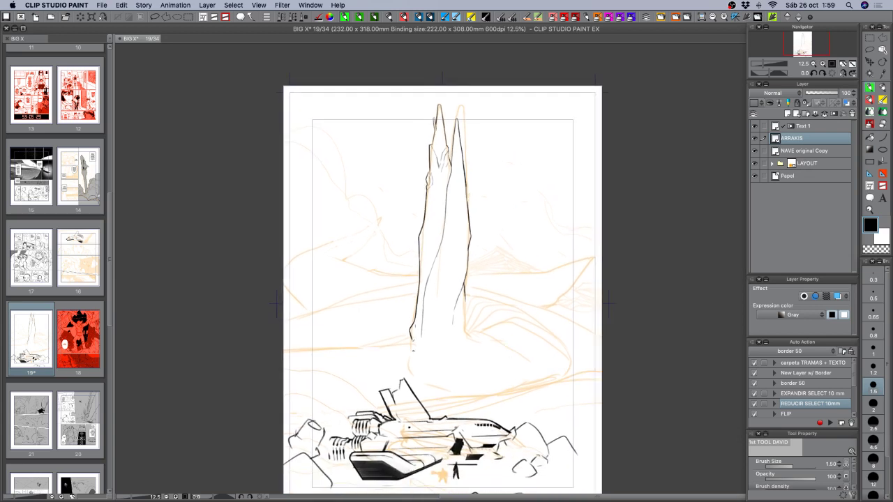
pyautogui.moveTo(411, 340); pyautogui.dragTo(410, 349)
# - Continue the tower's right edge down to its foot as a jagged line and draw the first small rocks beside it
pyautogui.scroll(-2, 460, 264)
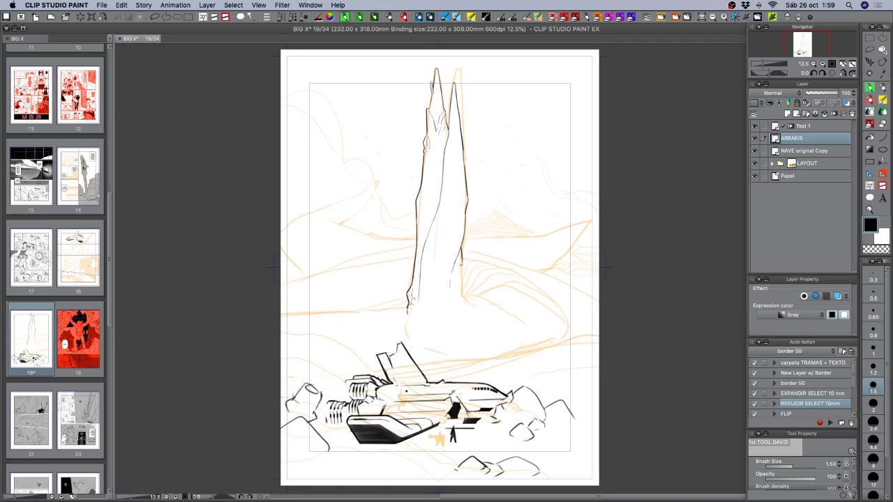
pyautogui.moveTo(461, 262); pyautogui.dragTo(465, 274)
pyautogui.moveTo(465, 279); pyautogui.dragTo(460, 287)
pyautogui.press('c')
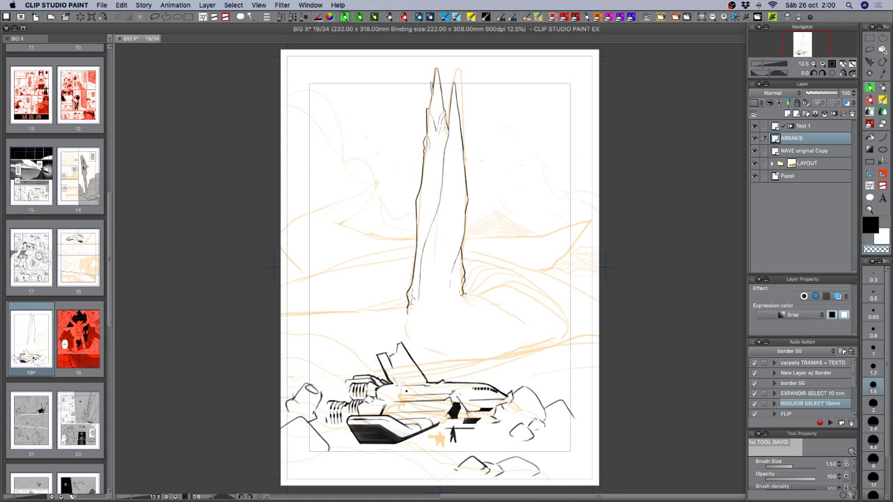
pyautogui.press('c')
pyautogui.moveTo(459, 301); pyautogui.dragTo(467, 308)
pyautogui.press('c')
pyautogui.press('c')
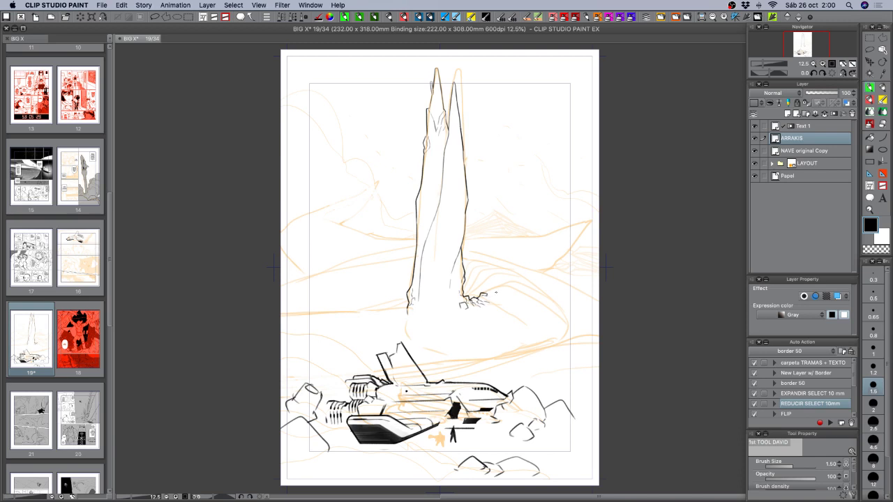
# - Refine the small rocks at the tower's right foot, erasing parts and undoing a stroke
pyautogui.press('c')
pyautogui.press('c')
pyautogui.press('super+z')
pyautogui.press('c')
pyautogui.press('c')
pyautogui.moveTo(567, 313); pyautogui.dragTo(570, 186)
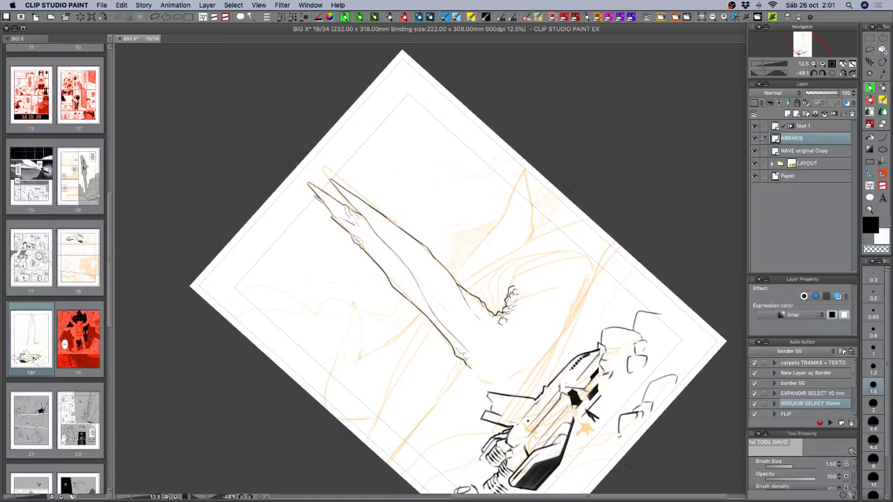
pyautogui.press('c')
# - Extend the row of rocks up the slope right of the tower and start a second row above it
pyautogui.moveTo(541, 332); pyautogui.dragTo(496, 376)
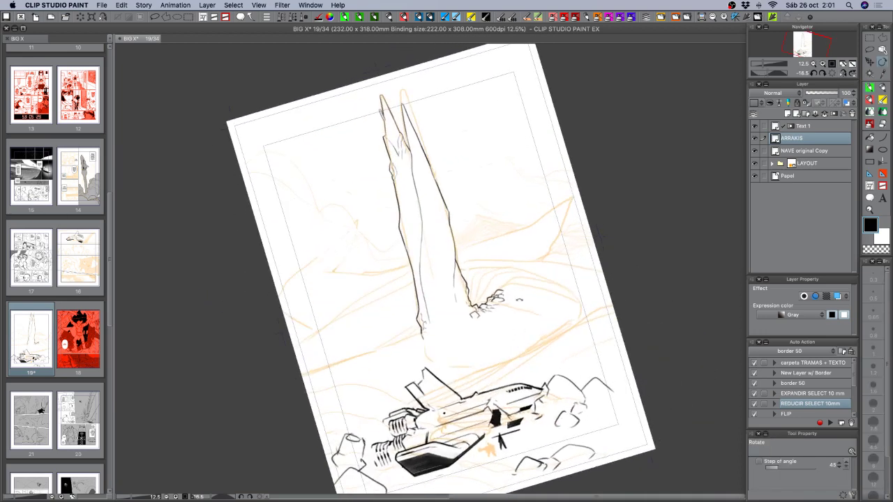
pyautogui.moveTo(506, 291); pyautogui.dragTo(518, 285)
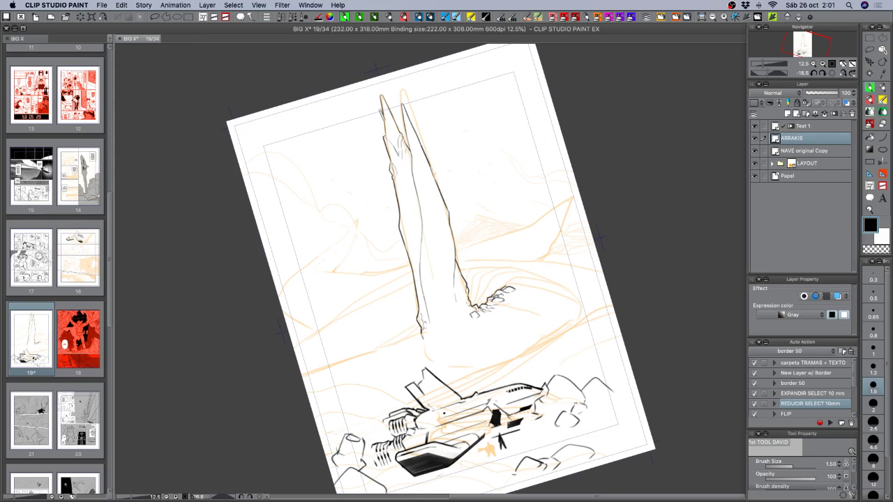
pyautogui.moveTo(504, 288); pyautogui.dragTo(510, 281)
pyautogui.moveTo(508, 286); pyautogui.dragTo(519, 280)
pyautogui.moveTo(510, 297); pyautogui.dragTo(519, 291)
pyautogui.moveTo(517, 299); pyautogui.dragTo(523, 292)
pyautogui.moveTo(572, 319); pyautogui.dragTo(566, 356)
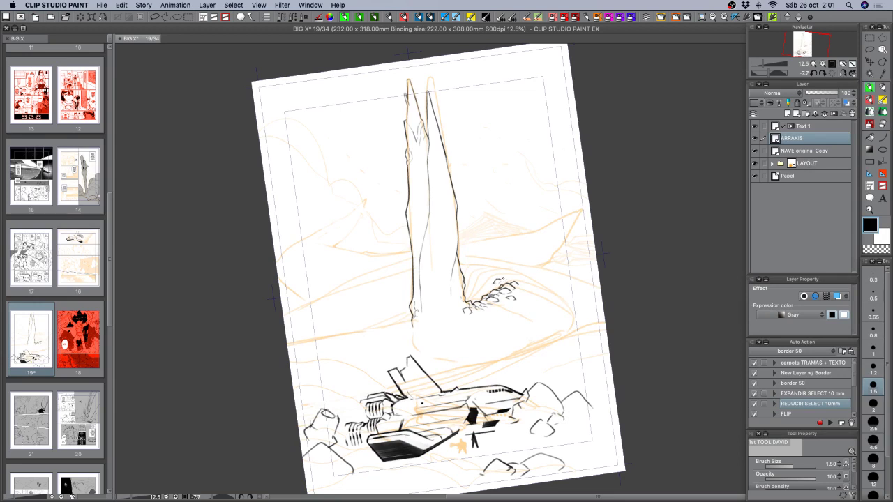
pyautogui.press('c')
pyautogui.press('c')
pyautogui.moveTo(497, 280); pyautogui.dragTo(505, 274)
# - Add small rocks below the row at the tower's foot and link the upper rocks back toward the tower
pyautogui.click(822, 63)
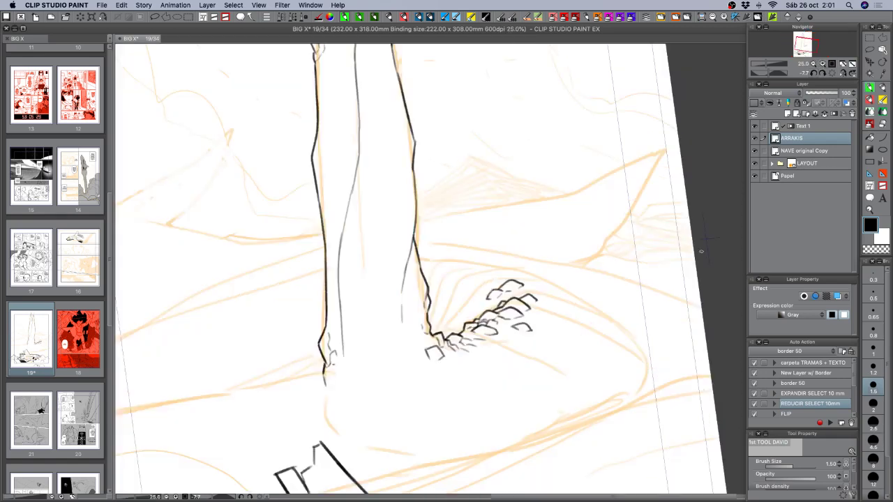
pyautogui.moveTo(769, 66); pyautogui.dragTo(766, 66)
pyautogui.press('r')
pyautogui.moveTo(624, 355); pyautogui.dragTo(608, 375)
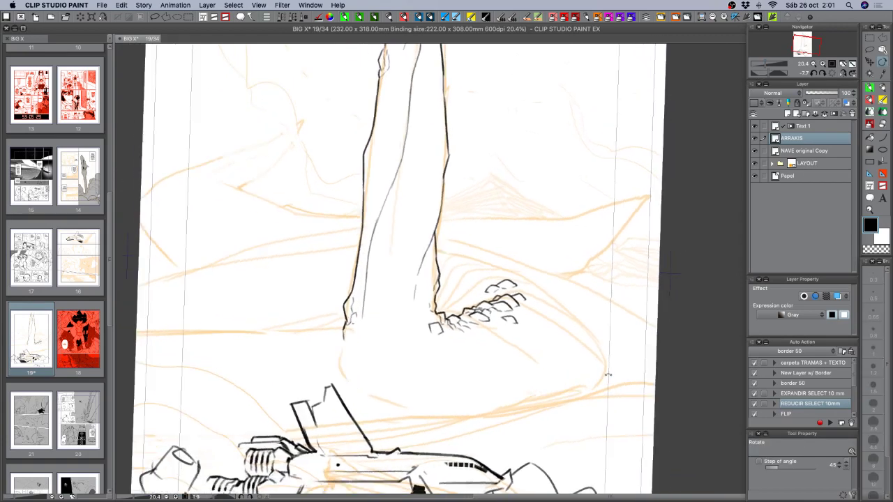
pyautogui.moveTo(459, 332)
pyautogui.mouseDown()
pyautogui.moveTo(473, 333)
pyautogui.moveTo(462, 339)
pyautogui.mouseUp()
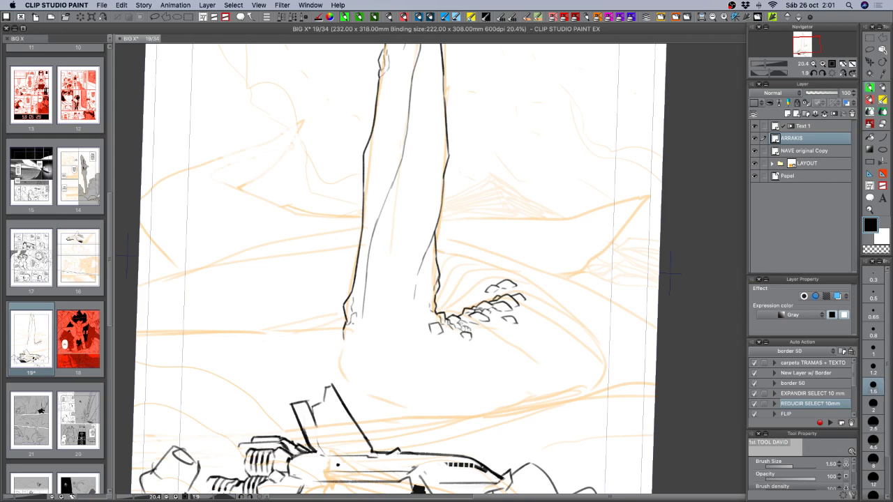
pyautogui.moveTo(461, 323); pyautogui.dragTo(469, 328)
pyautogui.moveTo(469, 329); pyautogui.dragTo(482, 333)
pyautogui.moveTo(475, 283)
pyautogui.mouseDown()
pyautogui.moveTo(472, 291)
pyautogui.moveTo(496, 277)
pyautogui.moveTo(454, 308)
pyautogui.mouseUp()
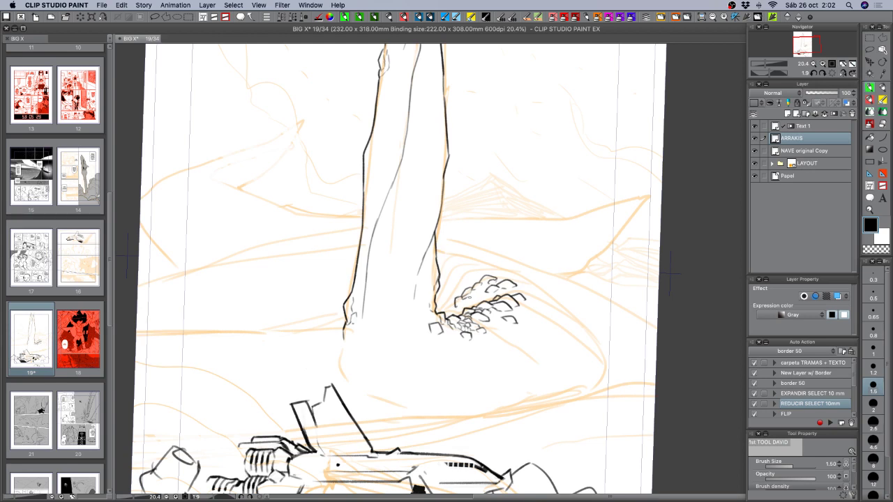
# - Outline the top of the rocky mound and run its outer edge in a long curve down the dune's right side
pyautogui.moveTo(480, 268)
pyautogui.mouseDown()
pyautogui.moveTo(472, 279)
pyautogui.moveTo(491, 258)
pyautogui.moveTo(504, 266)
pyautogui.moveTo(485, 273)
pyautogui.moveTo(507, 273)
pyautogui.mouseUp()
pyautogui.hotkey('shift', 'space')
pyautogui.moveTo(622, 378); pyautogui.dragTo(446, 431)
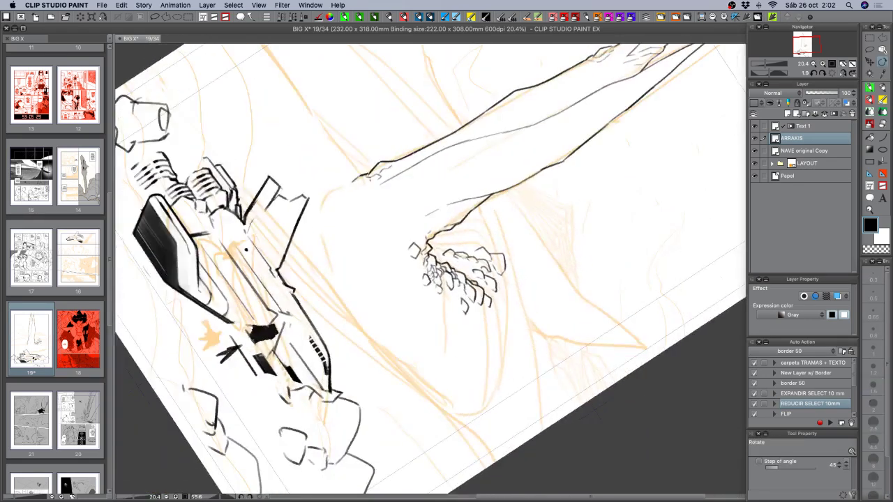
pyautogui.moveTo(501, 274); pyautogui.dragTo(502, 357)
pyautogui.moveTo(498, 300); pyautogui.dragTo(503, 342)
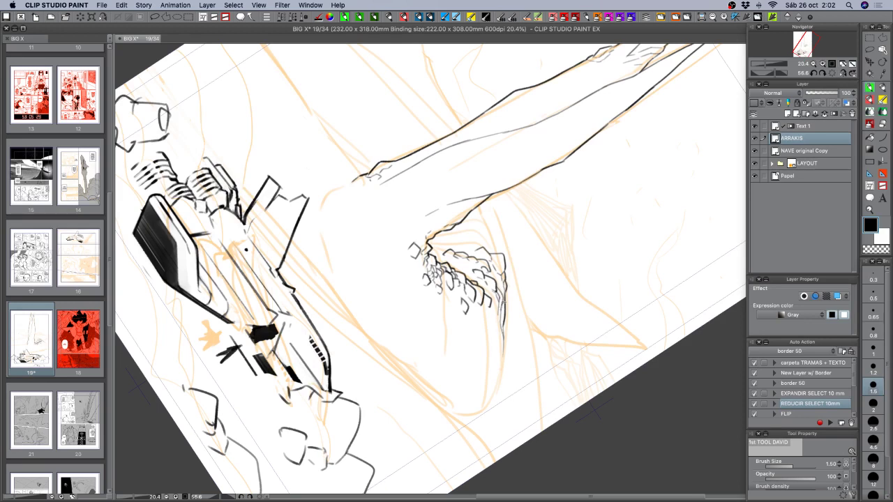
pyautogui.moveTo(503, 302); pyautogui.dragTo(502, 325)
pyautogui.moveTo(502, 340); pyautogui.dragTo(481, 415)
pyautogui.hotkey('shift', 'space')
pyautogui.moveTo(556, 398)
pyautogui.mouseDown()
pyautogui.moveTo(588, 351)
pyautogui.moveTo(597, 229)
pyautogui.moveTo(584, 181)
pyautogui.mouseUp()
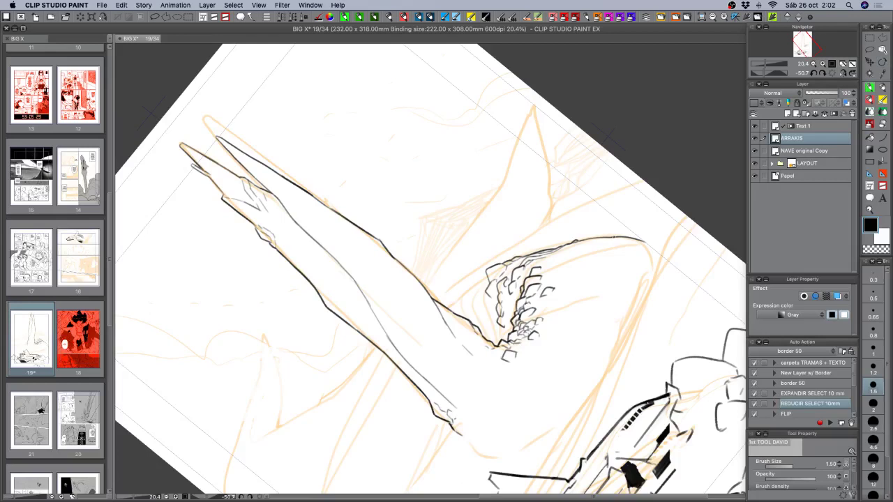
# - Rework the dune's ridge line beside the rocks and add facet strokes to the rocks beneath it
pyautogui.moveTo(617, 238)
pyautogui.mouseDown()
pyautogui.moveTo(576, 242)
pyautogui.moveTo(519, 280)
pyautogui.mouseUp()
pyautogui.press('c')
pyautogui.press('c')
pyautogui.moveTo(520, 281); pyautogui.dragTo(517, 288)
pyautogui.moveTo(516, 288); pyautogui.dragTo(517, 301)
pyautogui.press('r')
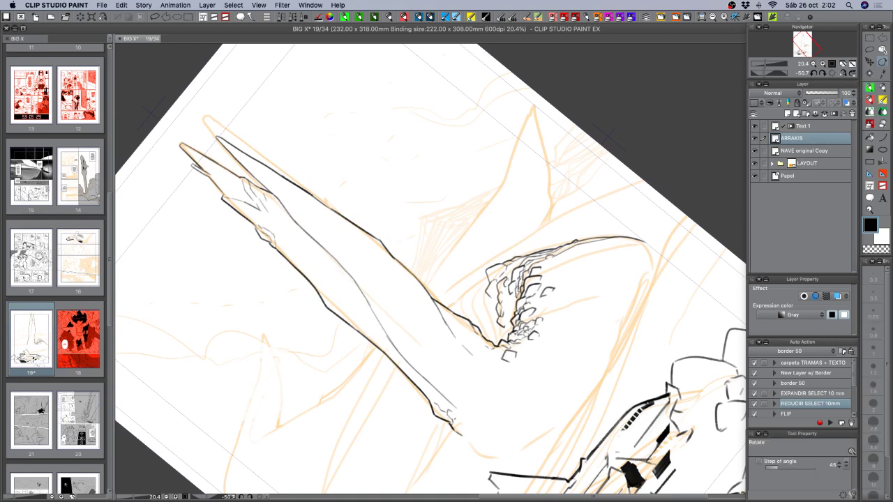
pyautogui.moveTo(530, 349); pyautogui.dragTo(463, 345)
# - Fill the slope between the two rock rows with flowing rocky contour lines, undoing the last stroke
pyautogui.press('c')
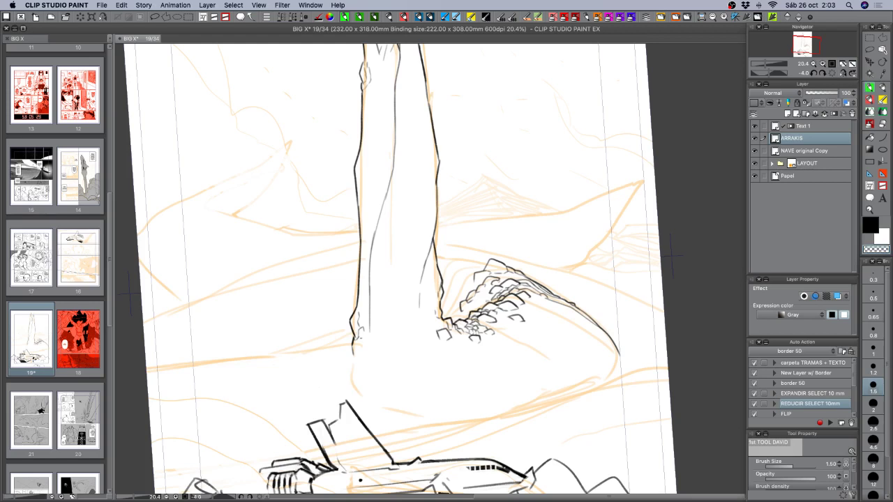
pyautogui.moveTo(489, 300)
pyautogui.mouseDown()
pyautogui.moveTo(472, 310)
pyautogui.moveTo(476, 298)
pyautogui.moveTo(461, 316)
pyautogui.mouseUp()
pyautogui.press('c')
pyautogui.moveTo(496, 285)
pyautogui.mouseDown()
pyautogui.moveTo(461, 319)
pyautogui.moveTo(483, 298)
pyautogui.moveTo(466, 312)
pyautogui.mouseUp()
pyautogui.moveTo(470, 309); pyautogui.dragTo(448, 318)
pyautogui.press('super+z')
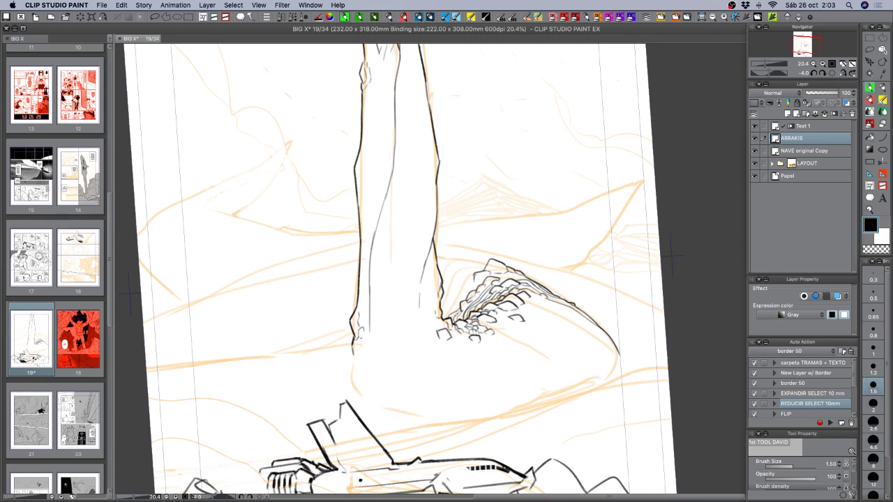
# - Draw more rocky contours on the mound's left slope toward the tower and save the page
pyautogui.moveTo(476, 274); pyautogui.dragTo(466, 281)
pyautogui.moveTo(470, 279)
pyautogui.mouseDown()
pyautogui.moveTo(462, 290)
pyautogui.moveTo(469, 285)
pyautogui.mouseUp()
pyautogui.moveTo(462, 293); pyautogui.dragTo(476, 287)
pyautogui.moveTo(474, 270); pyautogui.dragTo(460, 288)
pyautogui.press('c')
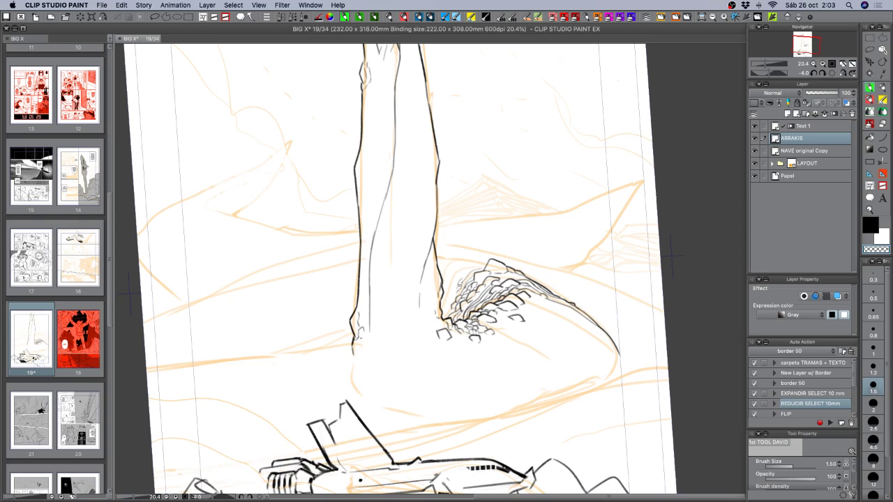
pyautogui.press('c')
pyautogui.moveTo(457, 288); pyautogui.dragTo(450, 296)
pyautogui.press('super+s')
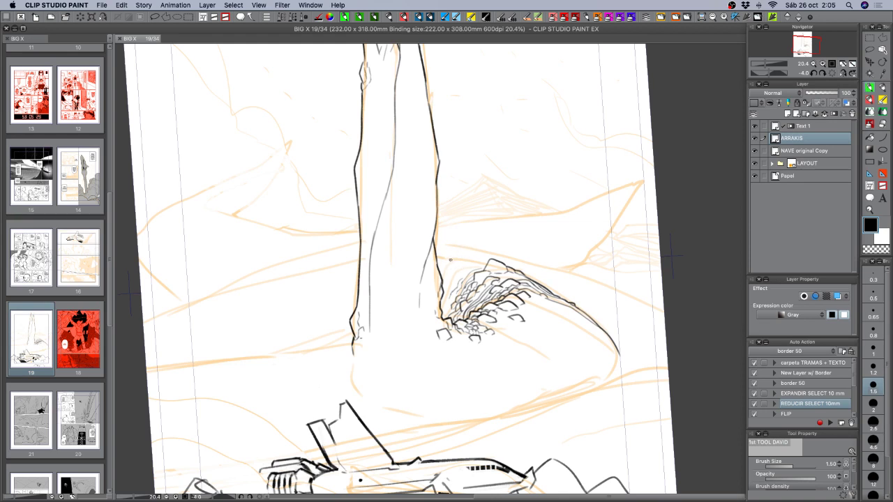
# - Draw a row of rocks along the mound's crest left of its peak, undoing and erasing strokes that miss
pyautogui.moveTo(450, 260); pyautogui.dragTo(474, 260)
pyautogui.press('super+z')
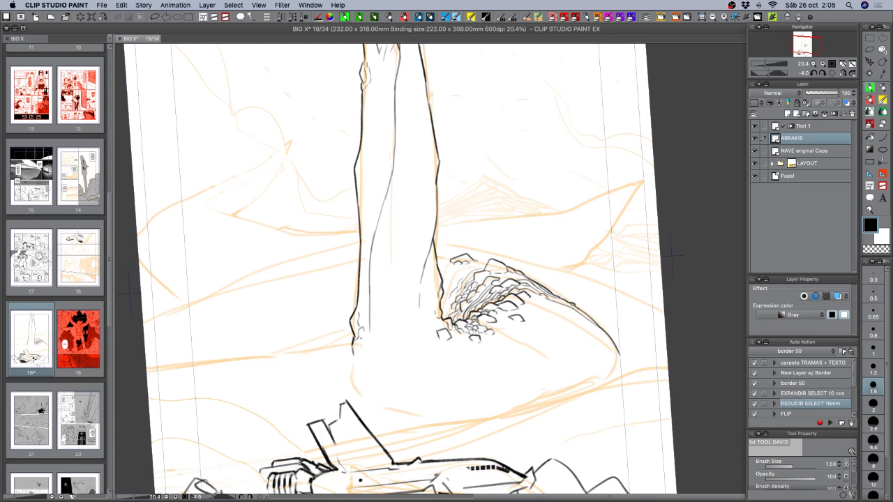
pyautogui.moveTo(475, 259); pyautogui.dragTo(481, 262)
pyautogui.press('c')
pyautogui.press('c')
pyautogui.moveTo(481, 262); pyautogui.dragTo(491, 262)
# - Curve the dune's right end around toward its underside and rework the rocky lower left edge of the tower, undoing stray strokes
pyautogui.moveTo(606, 369); pyautogui.dragTo(631, 333)
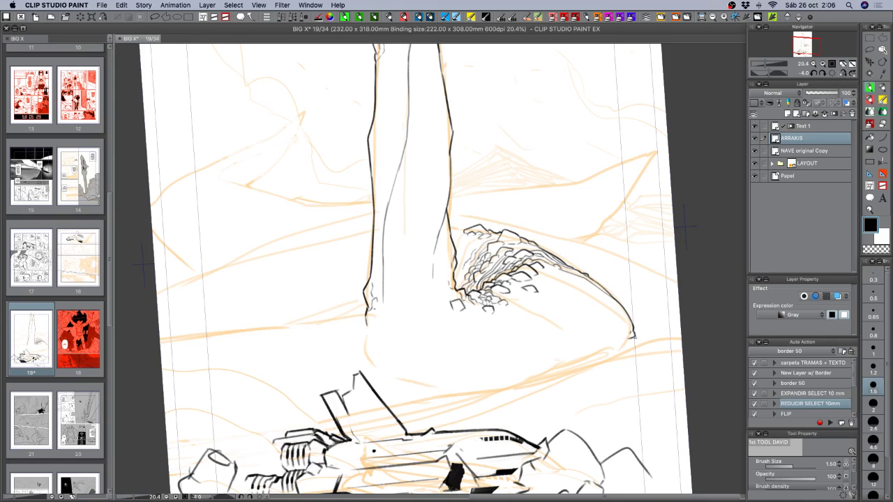
pyautogui.press('super+z')
pyautogui.press('super+z')
pyautogui.moveTo(631, 325); pyautogui.dragTo(614, 352)
pyautogui.press('c')
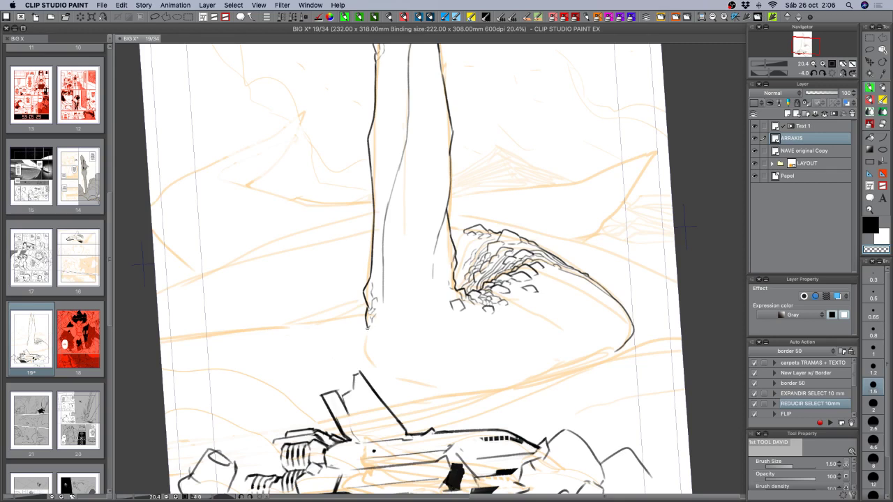
pyautogui.press('c')
pyautogui.press('super+z')
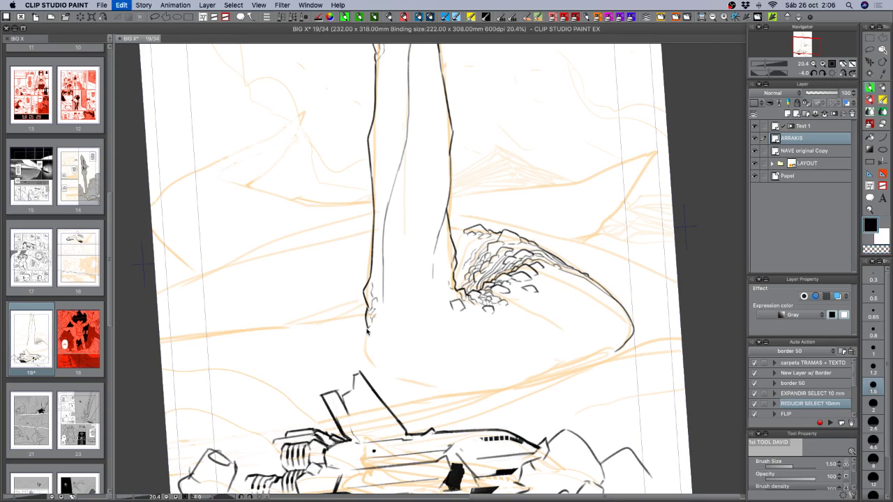
# - Outline the rounded underside of the tower's base from its left edge across to the dune's right end
pyautogui.moveTo(366, 337); pyautogui.dragTo(369, 360)
pyautogui.hotkey('shift', 'space')
pyautogui.moveTo(492, 369); pyautogui.dragTo(398, 382)
pyautogui.moveTo(346, 223); pyautogui.dragTo(342, 248)
pyautogui.moveTo(353, 218)
pyautogui.mouseDown()
pyautogui.moveTo(335, 314)
pyautogui.moveTo(440, 363)
pyautogui.moveTo(558, 325)
pyautogui.moveTo(566, 299)
pyautogui.mouseUp()
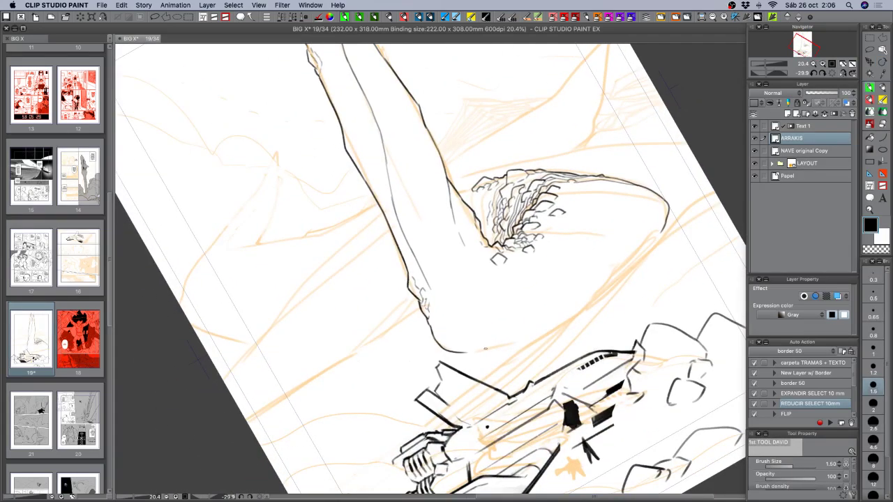
pyautogui.moveTo(484, 350); pyautogui.dragTo(545, 332)
pyautogui.moveTo(634, 310); pyautogui.dragTo(628, 282)
pyautogui.moveTo(629, 282)
pyautogui.mouseDown()
pyautogui.moveTo(571, 345)
pyautogui.moveTo(576, 332)
pyautogui.moveTo(643, 301)
pyautogui.moveTo(636, 304)
pyautogui.mouseUp()
pyautogui.press('c')
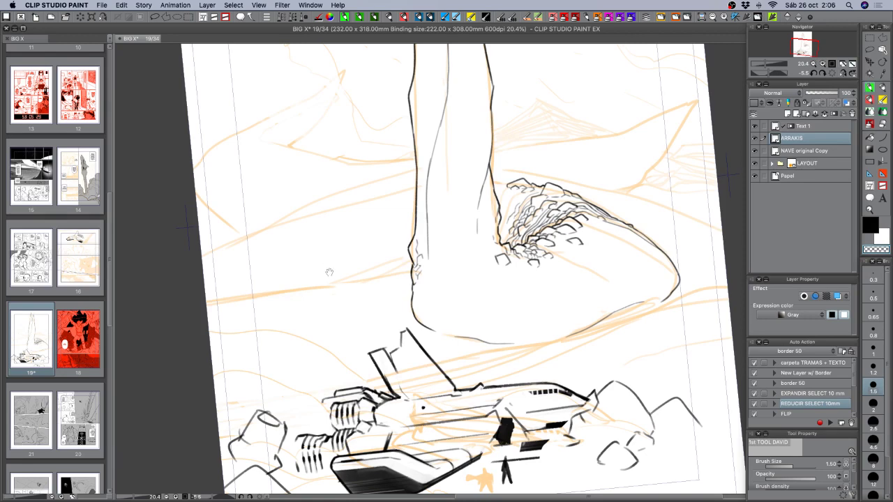
# - Draw the dune ridge left of the tower, from the page edge to the tower, with small rocks near the tower
pyautogui.moveTo(338, 288); pyautogui.dragTo(449, 301)
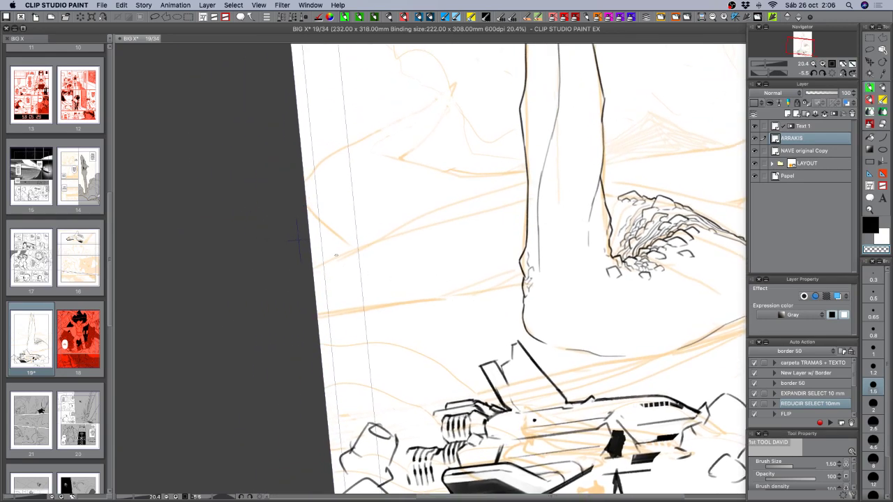
pyautogui.press('c')
pyautogui.moveTo(312, 263); pyautogui.dragTo(509, 202)
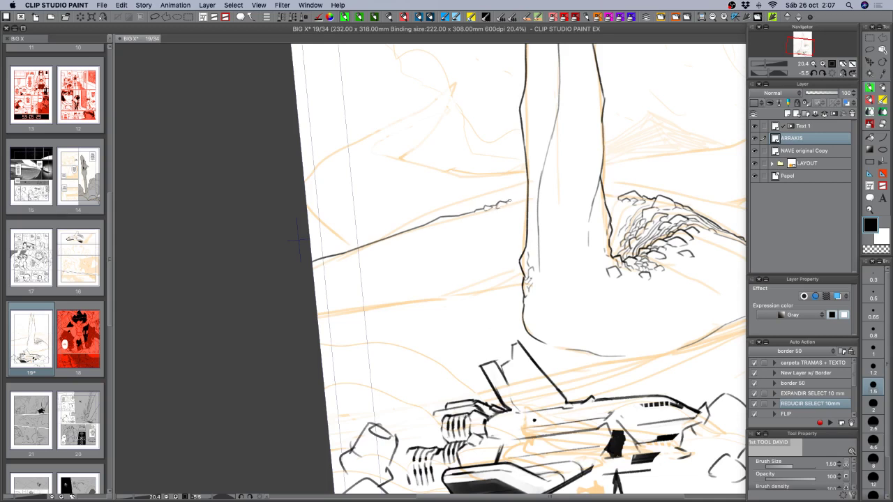
pyautogui.moveTo(508, 201); pyautogui.dragTo(528, 195)
pyautogui.moveTo(297, 240)
pyautogui.mouseDown()
pyautogui.moveTo(182, 269)
pyautogui.moveTo(157, 300)
pyautogui.mouseUp()
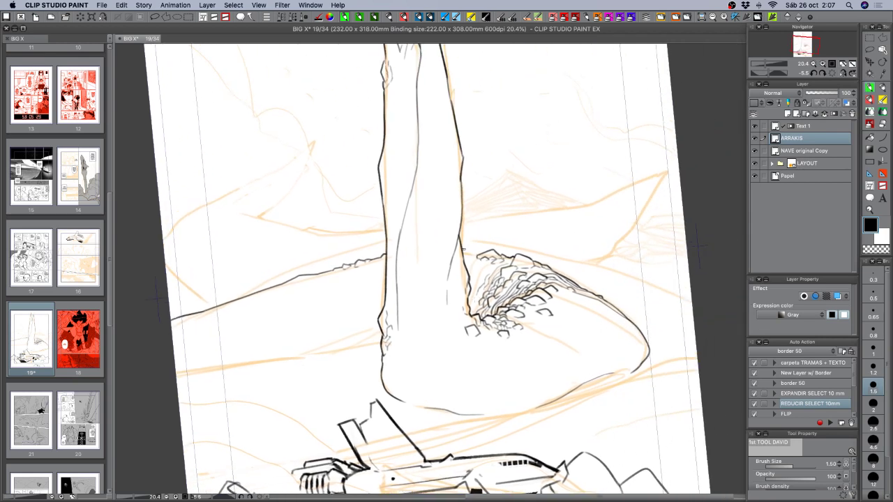
# - Join the mound's rocky crest to the tower's right edge with small rocks
pyautogui.moveTo(463, 249); pyautogui.dragTo(482, 250)
pyautogui.moveTo(522, 304)
pyautogui.mouseDown()
pyautogui.moveTo(509, 324)
pyautogui.moveTo(525, 319)
pyautogui.mouseUp()
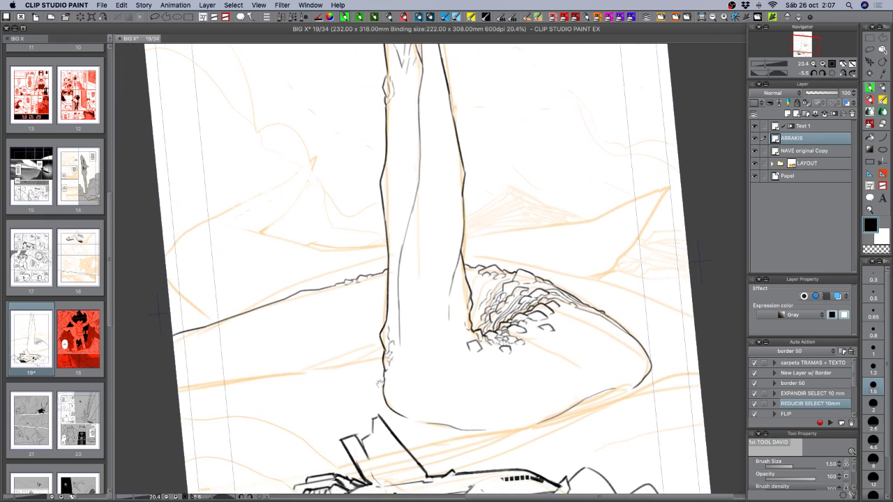
pyautogui.moveTo(384, 390); pyautogui.dragTo(404, 378)
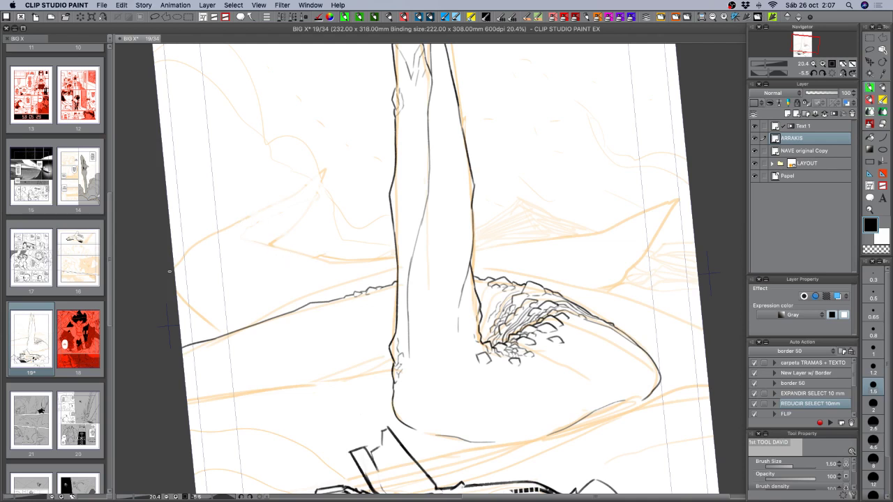
# - Draw the distant dune at the page's left edge with a broken, rocky ridge and the slope line below its peak
pyautogui.moveTo(173, 267); pyautogui.dragTo(262, 209)
pyautogui.press('c')
pyautogui.press('c')
pyautogui.press('c')
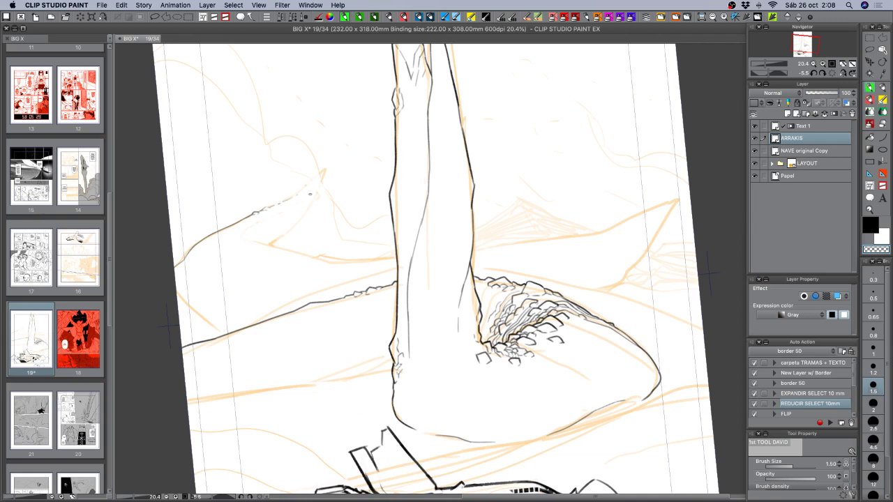
pyautogui.press('c')
pyautogui.moveTo(311, 204); pyautogui.dragTo(270, 243)
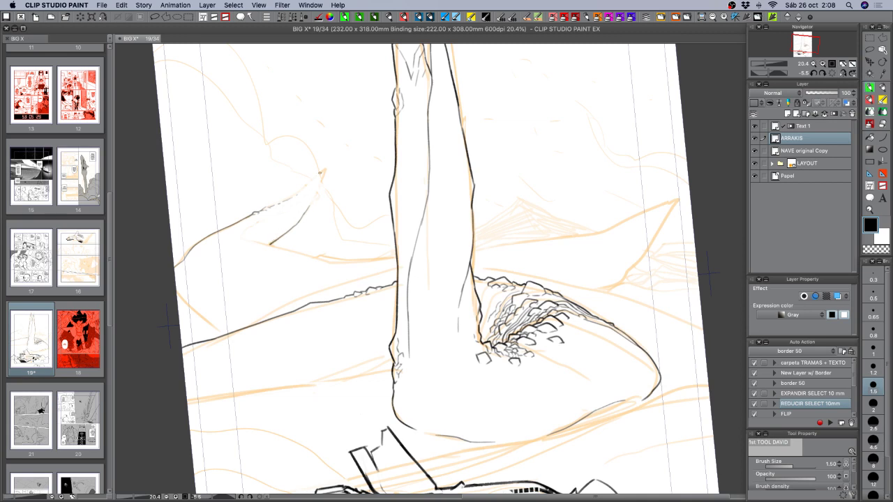
pyautogui.moveTo(416, 277); pyautogui.dragTo(462, 340)
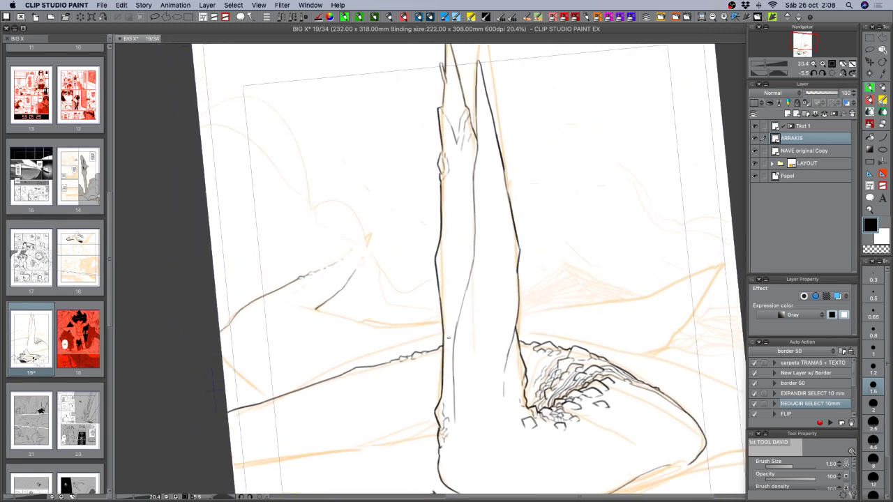
pyautogui.moveTo(484, 276); pyautogui.dragTo(480, 252)
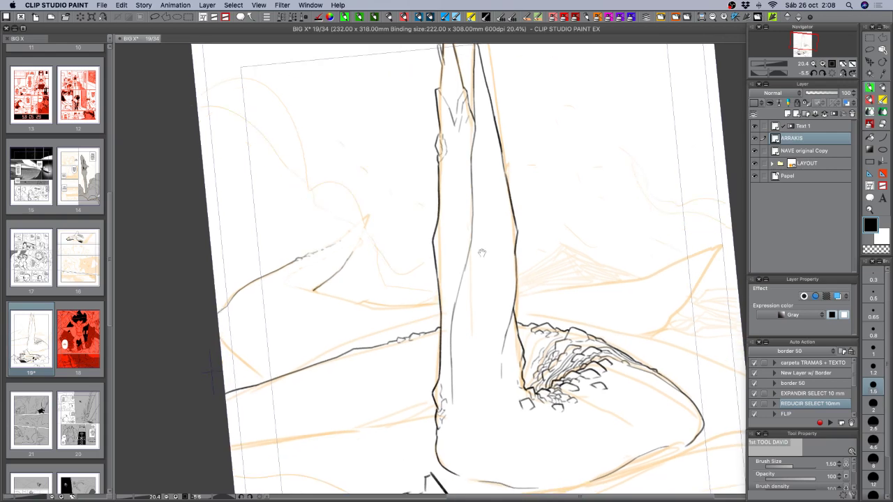
# - Draw the distant dune's lower ridge running out from the tower's left edge, breaking into small rocks at its far end
pyautogui.moveTo(546, 304); pyautogui.dragTo(544, 237)
pyautogui.moveTo(566, 330)
pyautogui.mouseDown()
pyautogui.moveTo(515, 256)
pyautogui.moveTo(480, 252)
pyautogui.moveTo(474, 290)
pyautogui.mouseUp()
pyautogui.press('super+z')
pyautogui.moveTo(484, 240); pyautogui.dragTo(473, 299)
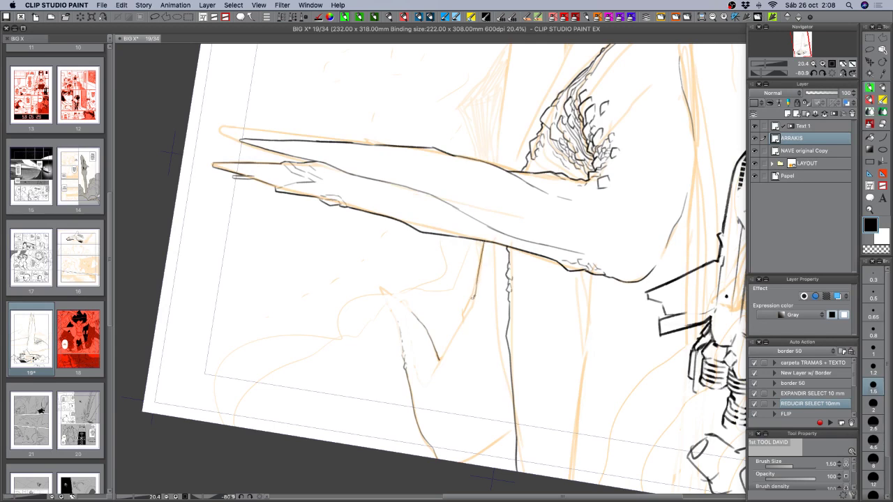
pyautogui.press('c')
pyautogui.press('c')
pyautogui.moveTo(470, 302); pyautogui.dragTo(472, 310)
pyautogui.press('r')
pyautogui.moveTo(472, 307)
pyautogui.mouseDown()
pyautogui.moveTo(370, 382)
pyautogui.moveTo(387, 394)
pyautogui.mouseUp()
pyautogui.press('p')
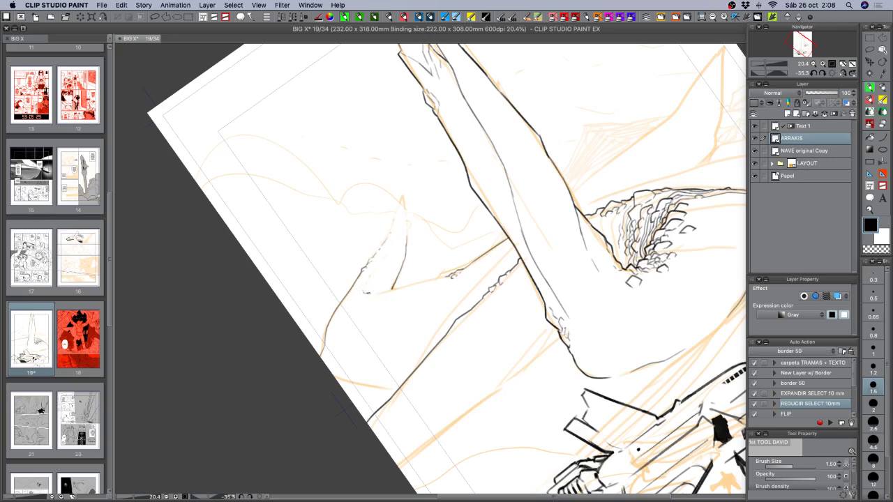
# - Draw the foot line beneath the distant dune's peak and add small angular rocks under its left end
pyautogui.moveTo(368, 293); pyautogui.dragTo(396, 288)
pyautogui.press('c')
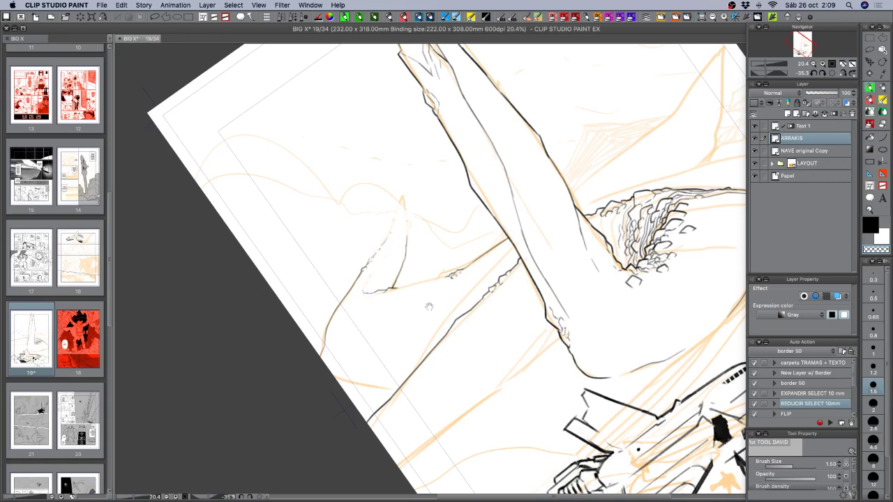
pyautogui.press('space')
pyautogui.moveTo(510, 296); pyautogui.dragTo(496, 314)
pyautogui.hotkey('shift', 'space')
pyautogui.moveTo(381, 293); pyautogui.dragTo(395, 332)
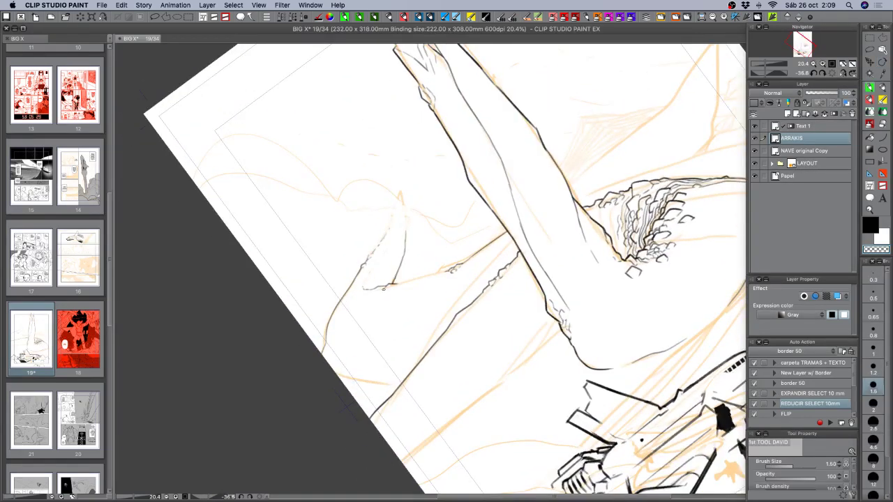
pyautogui.press('c')
pyautogui.moveTo(387, 288)
pyautogui.mouseDown()
pyautogui.moveTo(371, 302)
pyautogui.moveTo(380, 299)
pyautogui.mouseUp()
pyautogui.press('c')
pyautogui.moveTo(384, 296); pyautogui.dragTo(378, 300)
pyautogui.press('c')
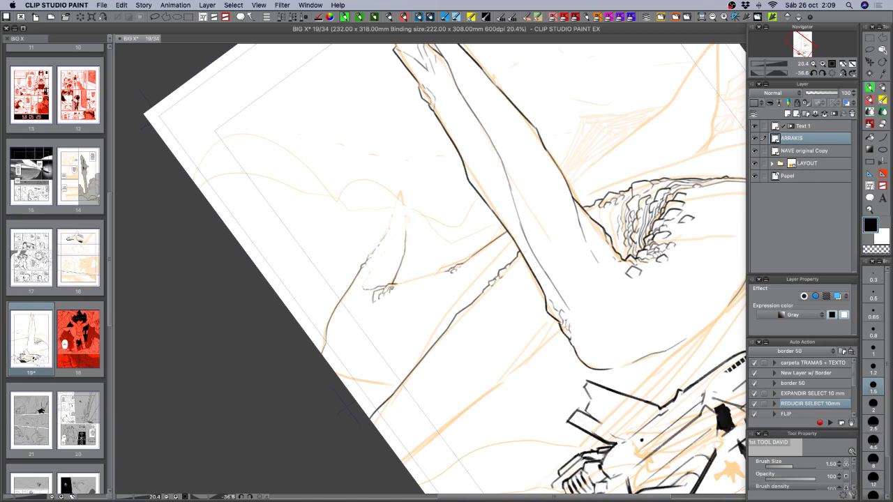
# - Join the rocky foot of the distant dune to the ridge coming from the tower with a row of small rocks
pyautogui.moveTo(390, 289); pyautogui.dragTo(421, 276)
pyautogui.press('c')
pyautogui.press('c')
pyautogui.press('r')
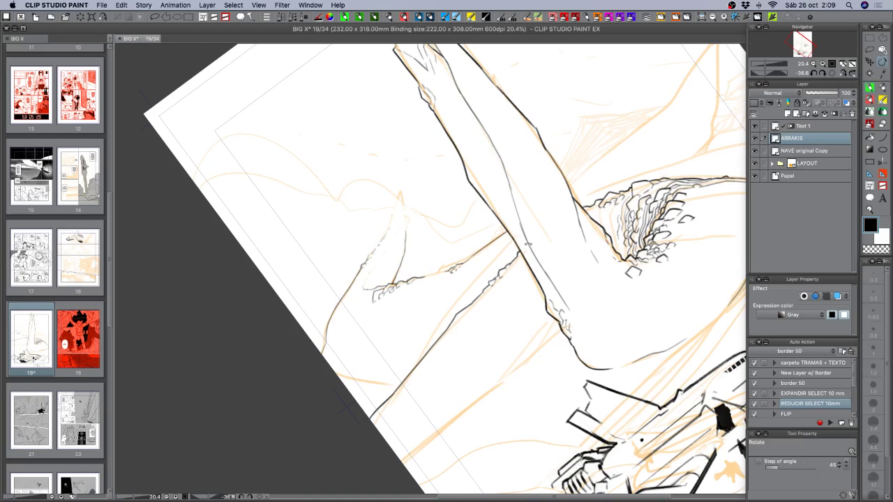
pyautogui.moveTo(438, 213)
pyautogui.mouseDown()
pyautogui.moveTo(430, 297)
pyautogui.moveTo(481, 301)
pyautogui.moveTo(470, 337)
pyautogui.mouseUp()
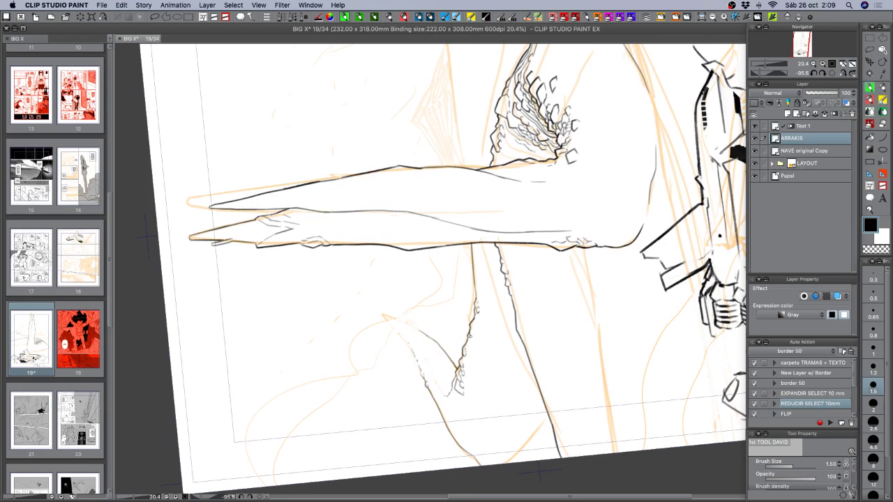
pyautogui.moveTo(474, 321); pyautogui.dragTo(473, 330)
pyautogui.press('r')
pyautogui.moveTo(534, 361)
pyautogui.mouseDown()
pyautogui.moveTo(509, 372)
pyautogui.moveTo(395, 335)
pyautogui.moveTo(401, 329)
pyautogui.mouseUp()
pyautogui.press('b')
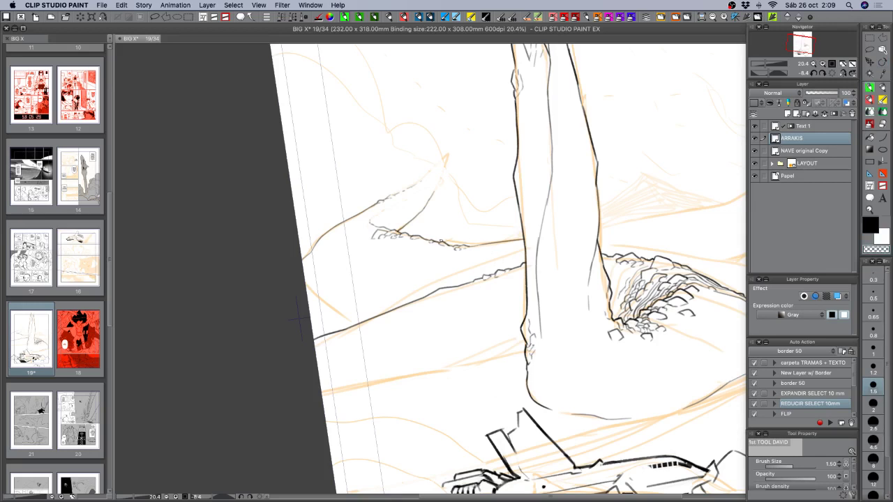
# - Draw a small rounded rock where the distant ridge meets the tower's left edge and clean up the lines there
pyautogui.press('c')
pyautogui.press('c')
pyautogui.press('c')
pyautogui.press('c')
pyautogui.press('c')
pyautogui.press('c')
pyautogui.press('c')
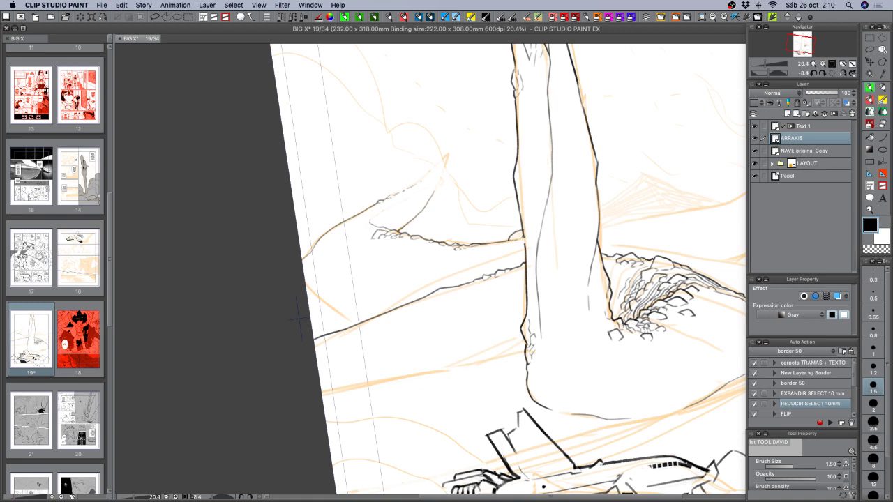
pyautogui.moveTo(523, 240); pyautogui.dragTo(525, 244)
pyautogui.press('x')
pyautogui.press('c')
pyautogui.press('c')
pyautogui.hscroll(3, 627, 237)
pyautogui.scroll(2, 628, 237)
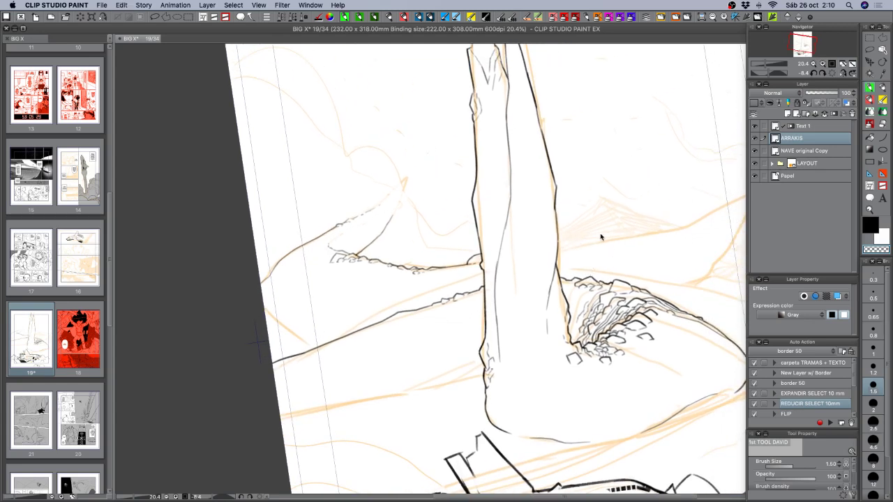
# - Draw the dune right of the tower, from the tower's edge up to its pointed peak and down the steep far side
pyautogui.press('c')
pyautogui.moveTo(558, 243); pyautogui.dragTo(651, 242)
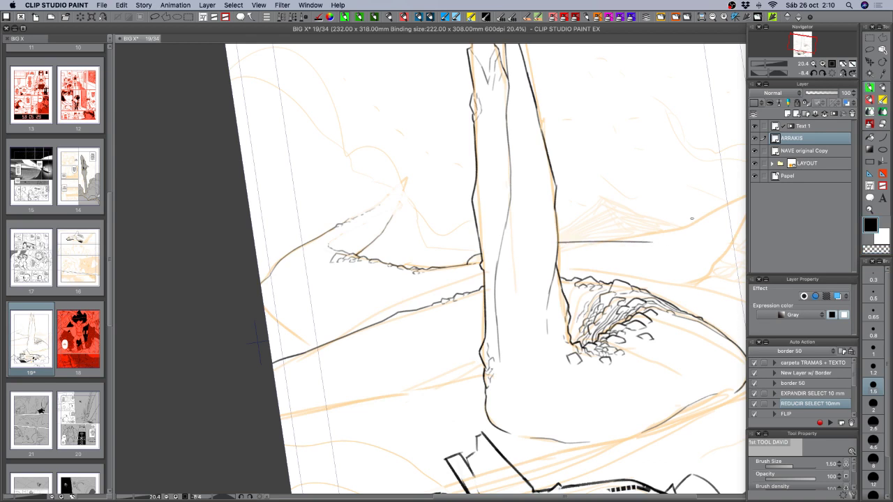
pyautogui.press('super+z')
pyautogui.moveTo(559, 242)
pyautogui.mouseDown()
pyautogui.moveTo(695, 233)
pyautogui.moveTo(617, 257)
pyautogui.moveTo(550, 262)
pyautogui.mouseUp()
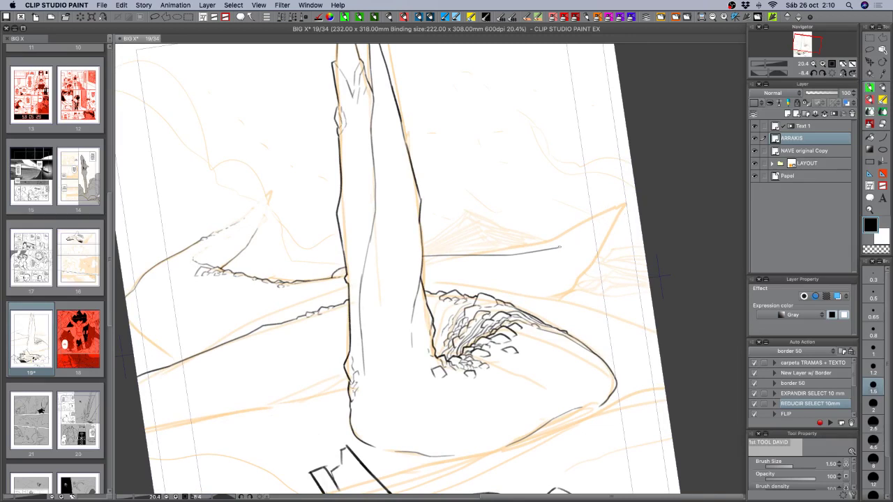
pyautogui.moveTo(561, 247); pyautogui.dragTo(624, 205)
pyautogui.moveTo(620, 208); pyautogui.dragTo(588, 267)
pyautogui.moveTo(590, 266); pyautogui.dragTo(583, 275)
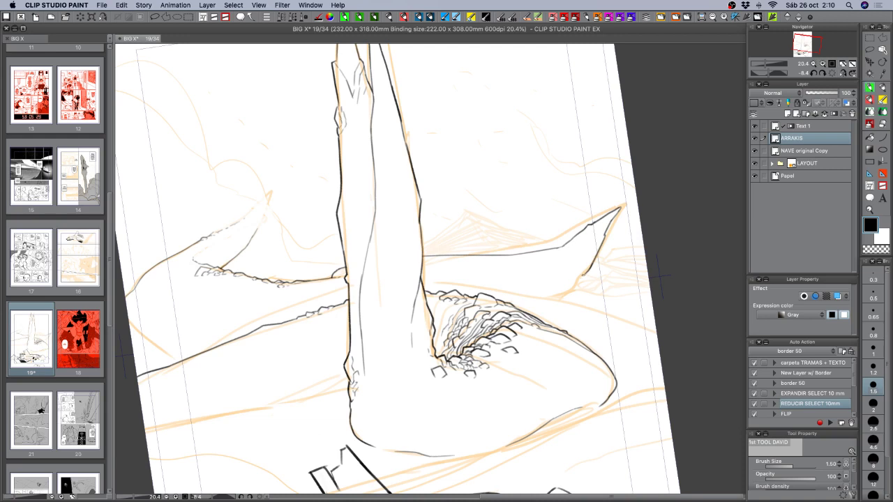
# - Extend the pointed dune's far side around its foot towards the rocky mound, then save the page
pyautogui.press('c')
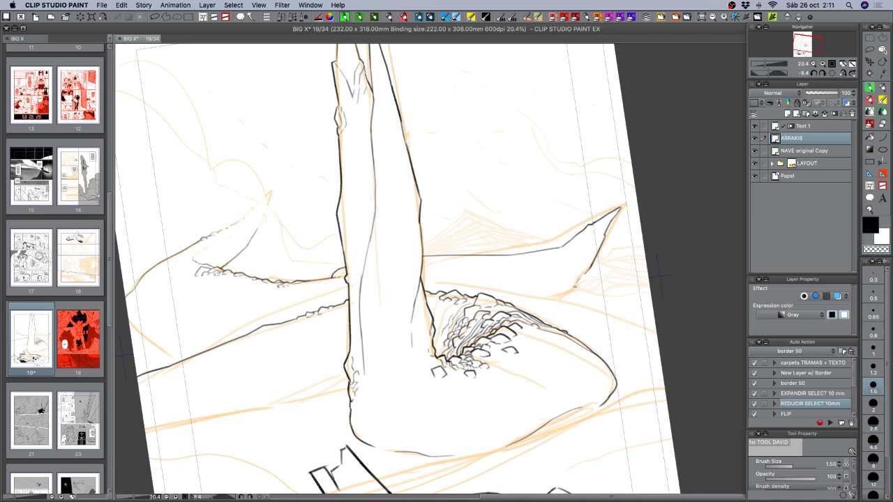
pyautogui.press('c')
pyautogui.press('r')
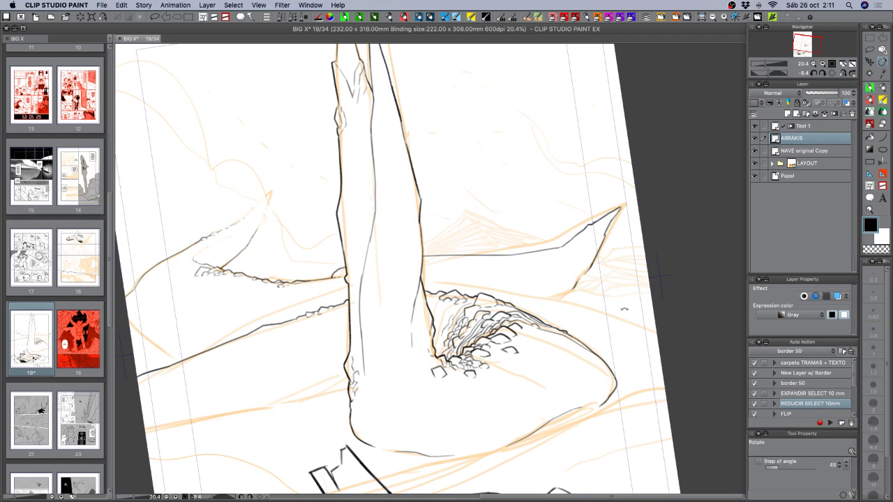
pyautogui.moveTo(624, 309)
pyautogui.mouseDown()
pyautogui.moveTo(562, 233)
pyautogui.moveTo(544, 271)
pyautogui.mouseUp()
pyautogui.press('r')
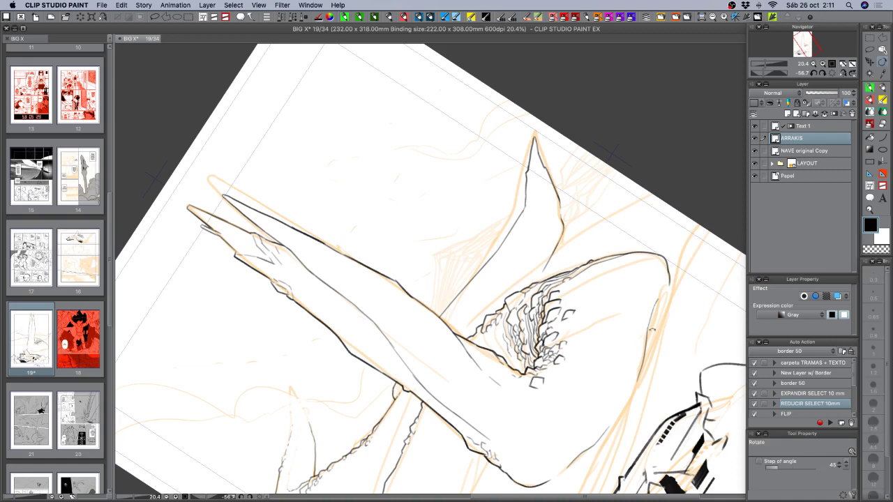
pyautogui.moveTo(652, 330); pyautogui.dragTo(513, 482)
pyautogui.moveTo(574, 410); pyautogui.dragTo(600, 315)
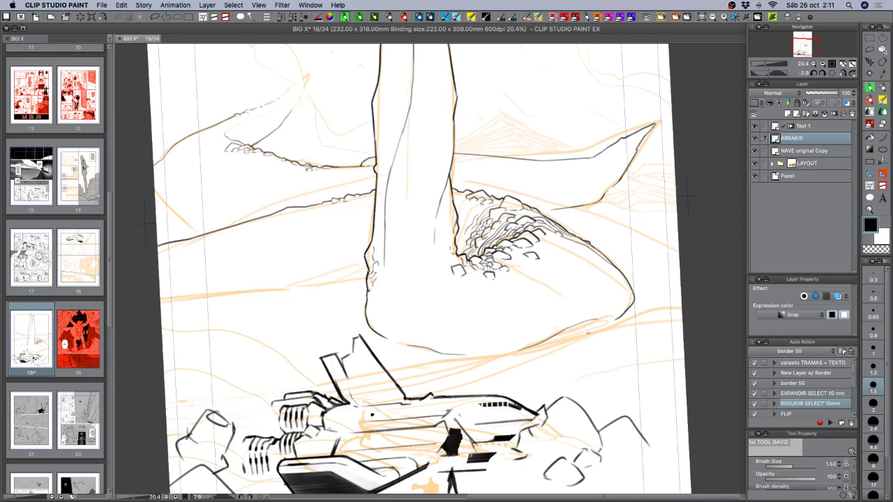
pyautogui.press('super+s')
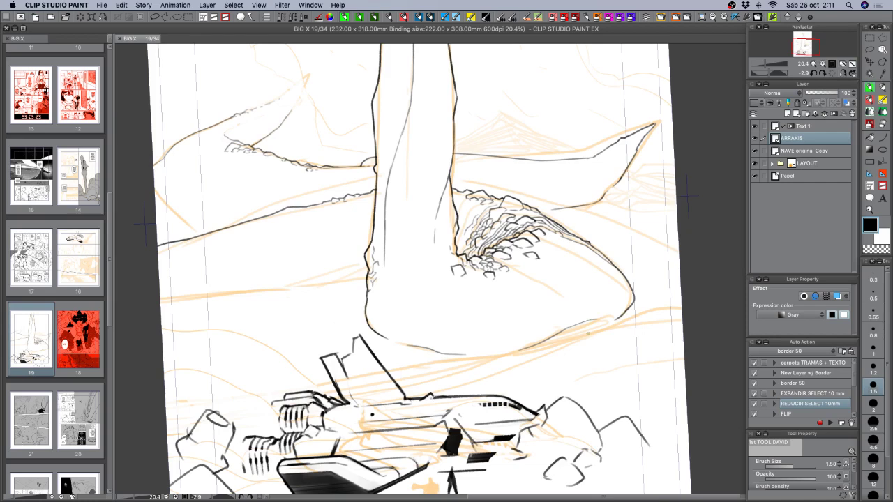
# - Draw short converging slope lines running left from the rocks at the lower left edge of the tower's base
pyautogui.press('r')
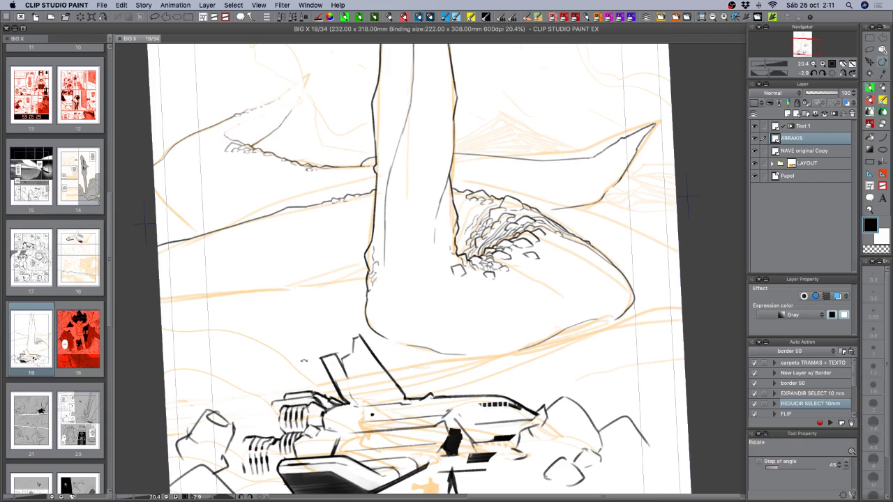
pyautogui.moveTo(304, 361); pyautogui.dragTo(346, 401)
pyautogui.moveTo(524, 335); pyautogui.dragTo(562, 299)
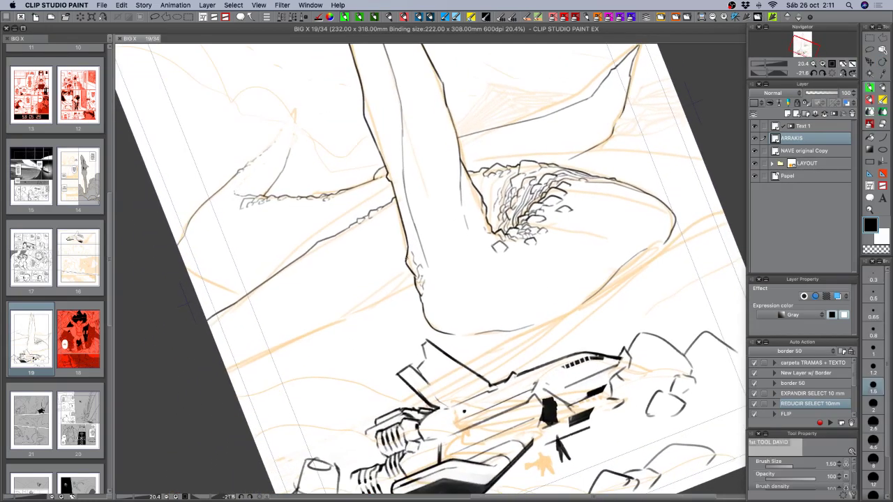
pyautogui.moveTo(407, 268); pyautogui.dragTo(342, 318)
pyautogui.moveTo(411, 270); pyautogui.dragTo(367, 309)
pyautogui.moveTo(412, 272)
pyautogui.mouseDown()
pyautogui.moveTo(368, 309)
pyautogui.moveTo(385, 298)
pyautogui.mouseUp()
pyautogui.press('super+z')
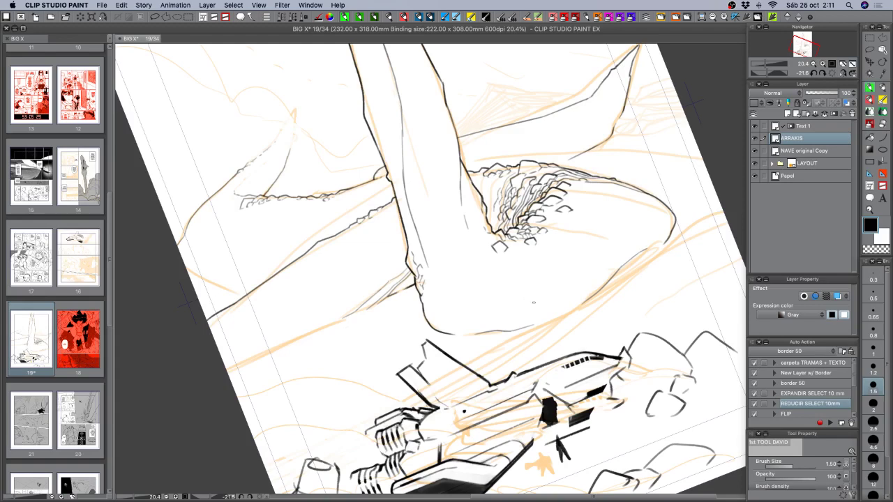
# - Draw the lower dune's edge from the slope lines beside the tower's base out to the left page edge
pyautogui.moveTo(534, 303)
pyautogui.mouseDown()
pyautogui.moveTo(609, 285)
pyautogui.moveTo(617, 226)
pyautogui.mouseUp()
pyautogui.moveTo(430, 396)
pyautogui.mouseDown()
pyautogui.moveTo(484, 298)
pyautogui.moveTo(427, 331)
pyautogui.mouseUp()
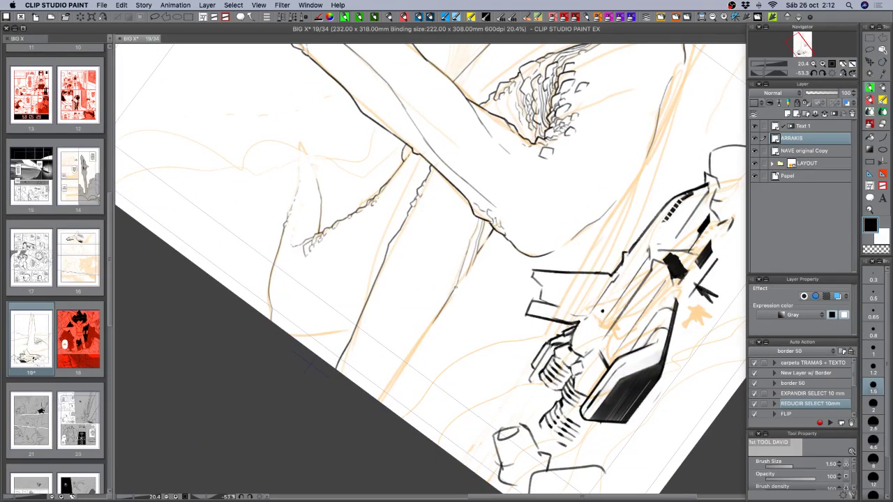
pyautogui.press('super+z')
pyautogui.moveTo(455, 288); pyautogui.dragTo(426, 331)
pyautogui.press('super+z')
pyautogui.moveTo(455, 288); pyautogui.dragTo(428, 331)
pyautogui.press('super+z')
pyautogui.moveTo(453, 289); pyautogui.dragTo(381, 399)
# - Close the gap at the right tip of the mound's underside and tidy the corner
pyautogui.press('r')
pyautogui.moveTo(512, 375); pyautogui.dragTo(411, 363)
pyautogui.moveTo(589, 299); pyautogui.dragTo(396, 323)
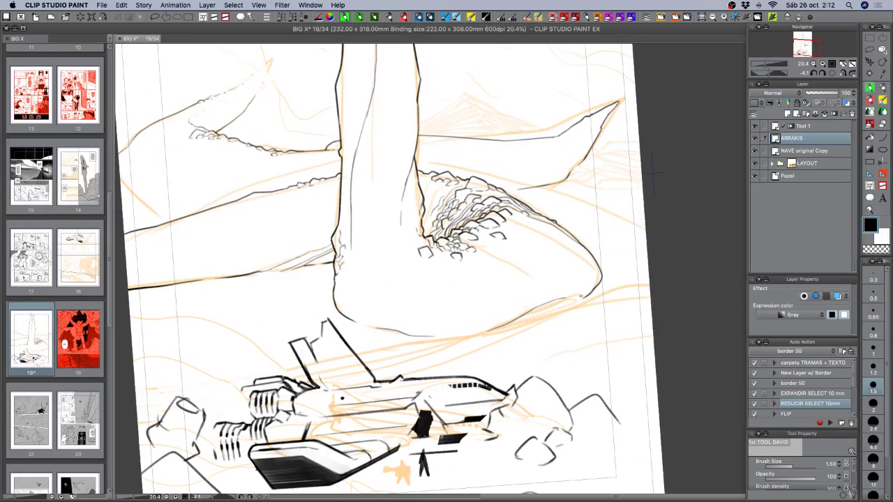
pyautogui.moveTo(581, 298); pyautogui.dragTo(594, 297)
pyautogui.press('c')
pyautogui.moveTo(588, 298)
pyautogui.mouseDown()
pyautogui.moveTo(606, 302)
pyautogui.moveTo(585, 325)
pyautogui.mouseUp()
pyautogui.moveTo(498, 303); pyautogui.dragTo(575, 329)
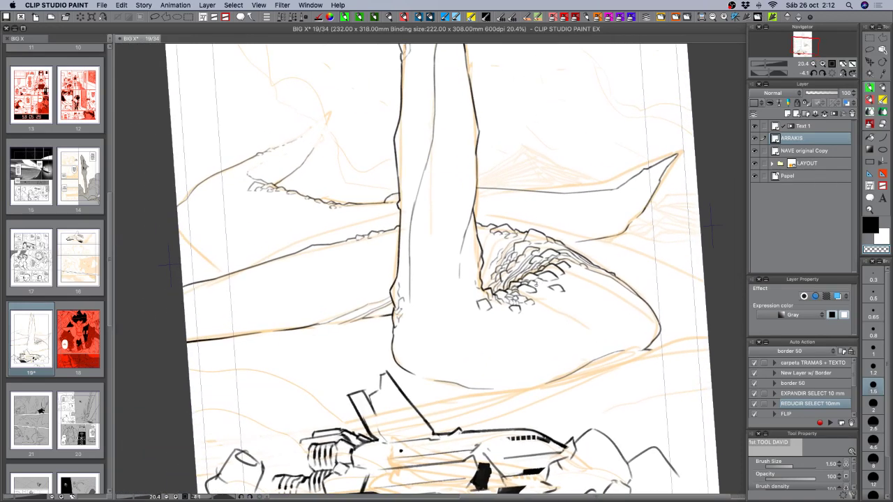
pyautogui.press('c')
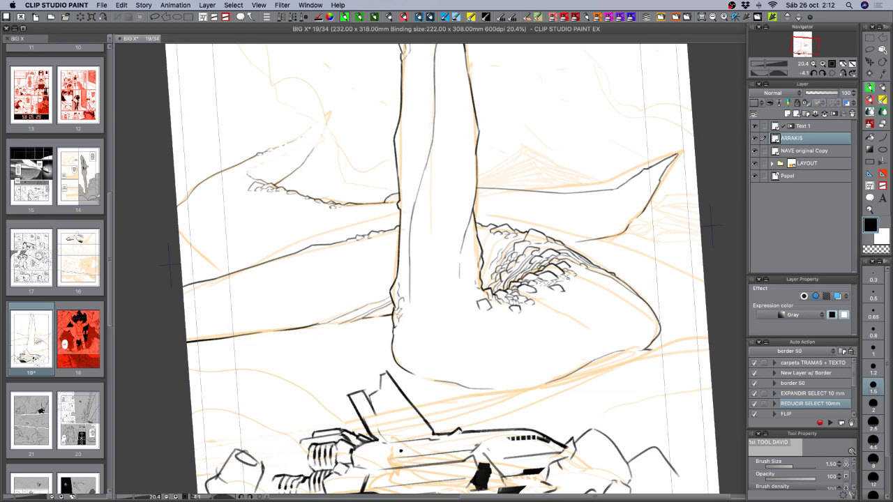
# - Add small loose rocks at the outer end of the mound's rubble patch
pyautogui.moveTo(633, 337); pyautogui.dragTo(538, 362)
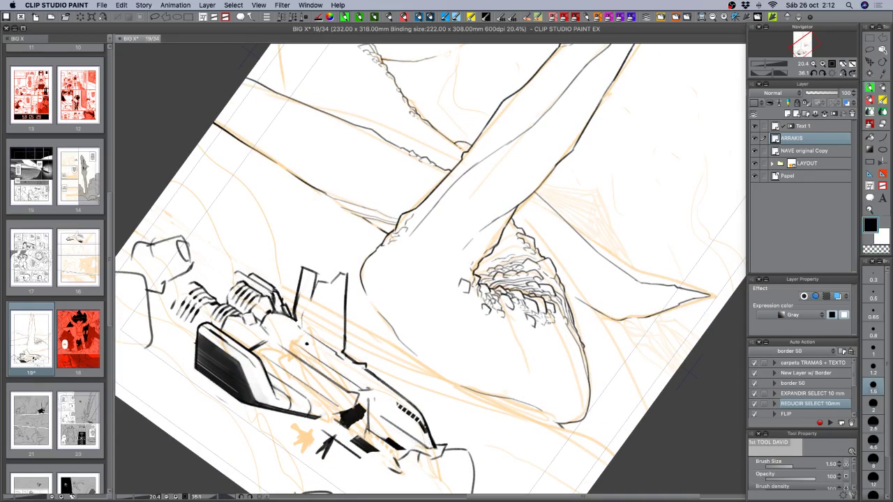
pyautogui.moveTo(589, 364); pyautogui.dragTo(547, 372)
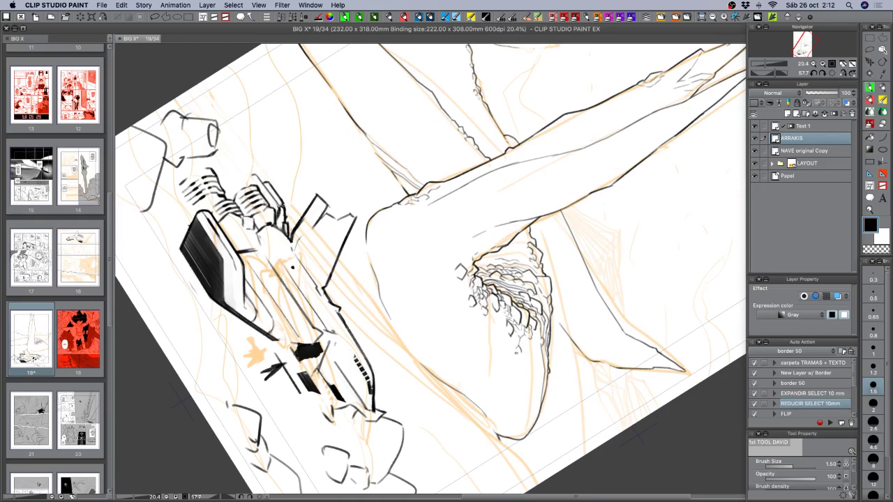
pyautogui.moveTo(520, 350); pyautogui.dragTo(519, 355)
pyautogui.press('c')
# - Lasso the outermost loose rock on the mound, nudge it slightly, deselect it and save the page
pyautogui.press('m')
pyautogui.moveTo(516, 341)
pyautogui.mouseDown()
pyautogui.moveTo(526, 353)
pyautogui.moveTo(515, 346)
pyautogui.mouseUp()
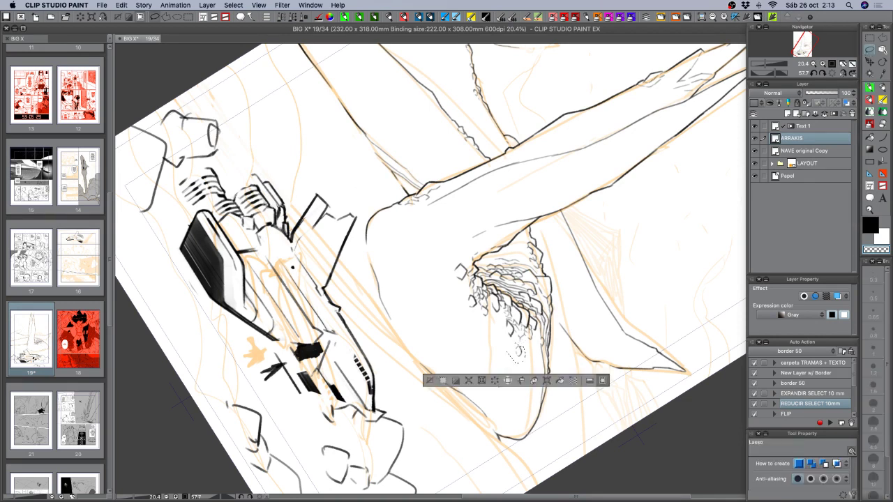
pyautogui.click(869, 63)
pyautogui.press('Right')
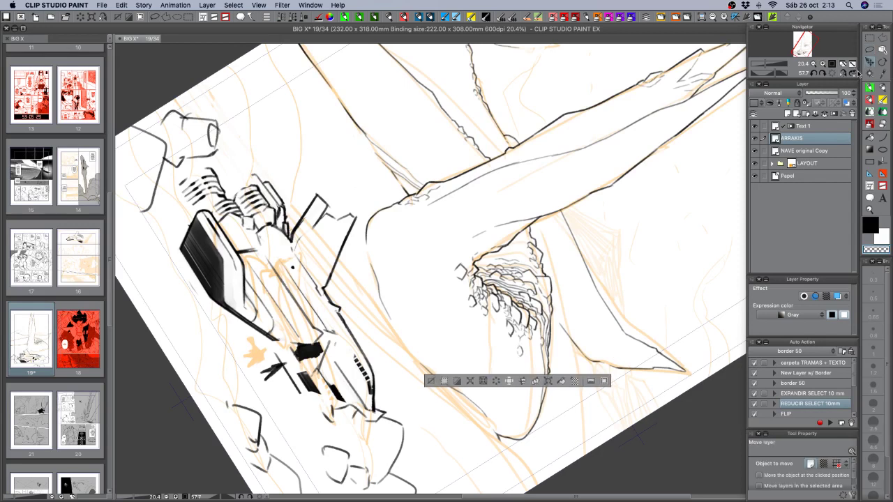
pyautogui.press('super+d')
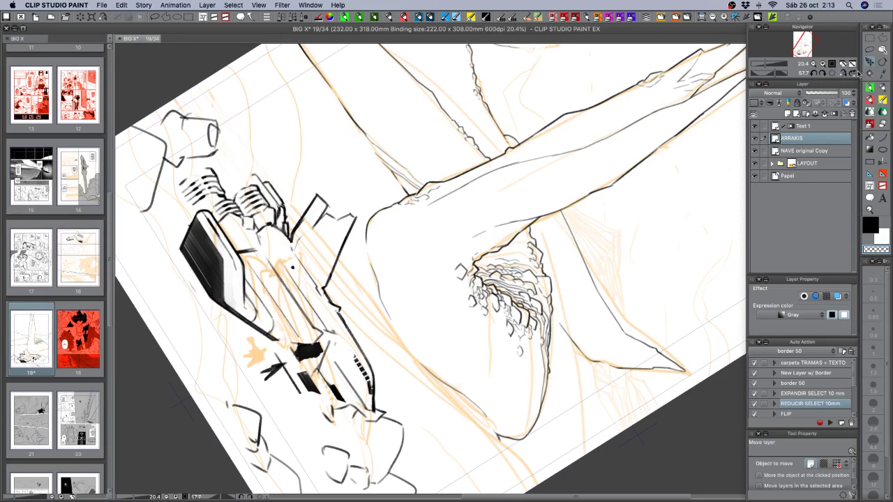
pyautogui.press('super+s')
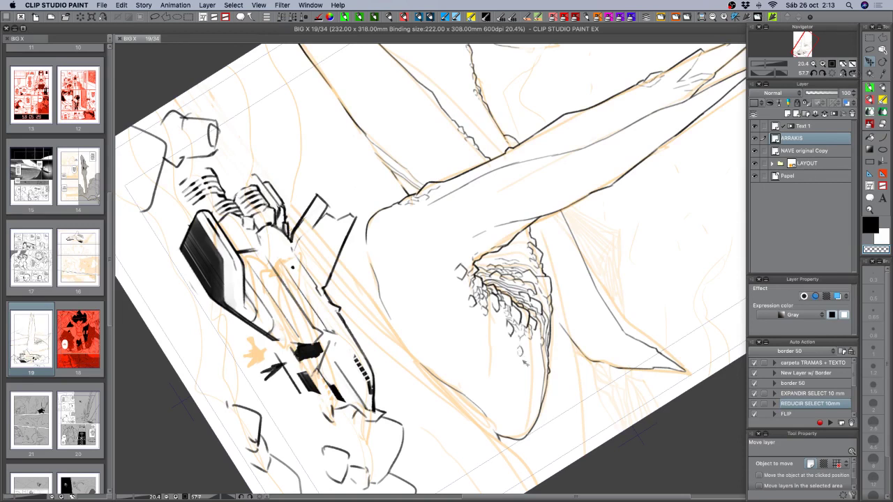
# - Add and tidy small loose stones along the lower and outer edge of the mound's rubble patch with the 1.5 pen
pyautogui.click(869, 88)
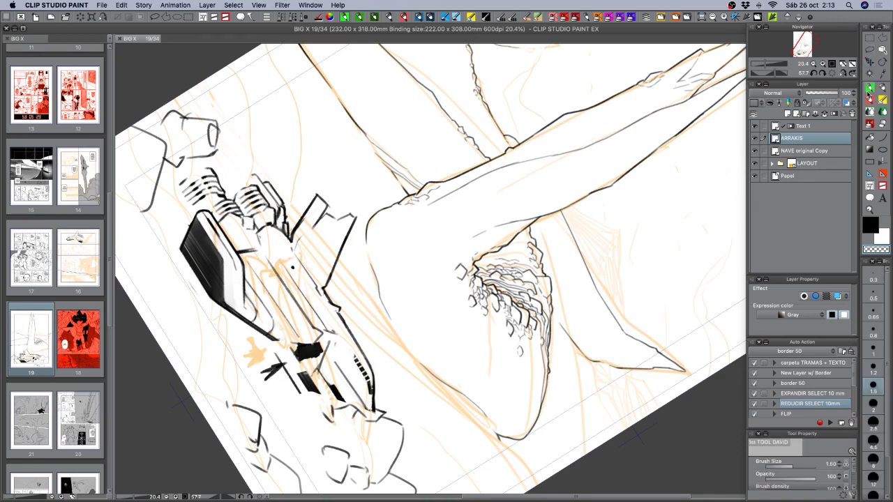
pyautogui.press('r')
pyautogui.moveTo(572, 286); pyautogui.dragTo(570, 257)
pyautogui.moveTo(599, 339); pyautogui.dragTo(627, 242)
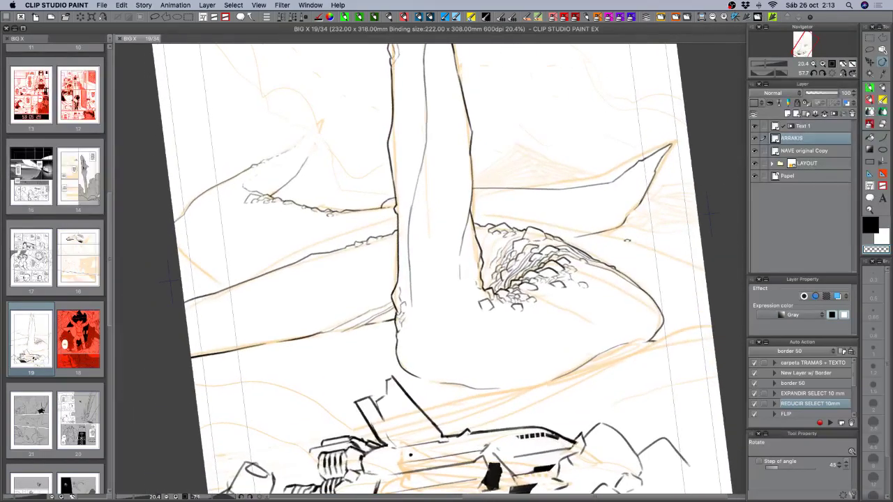
pyautogui.moveTo(660, 297); pyautogui.dragTo(661, 249)
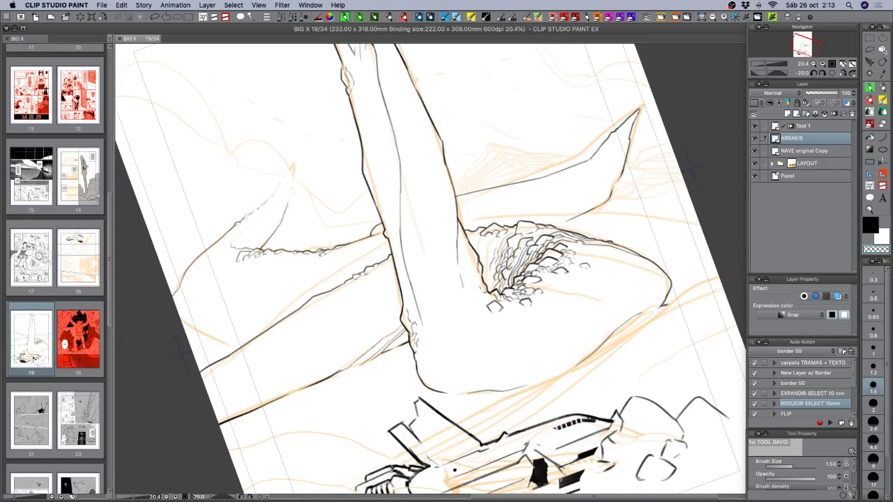
pyautogui.moveTo(523, 281); pyautogui.dragTo(539, 285)
pyautogui.press('c')
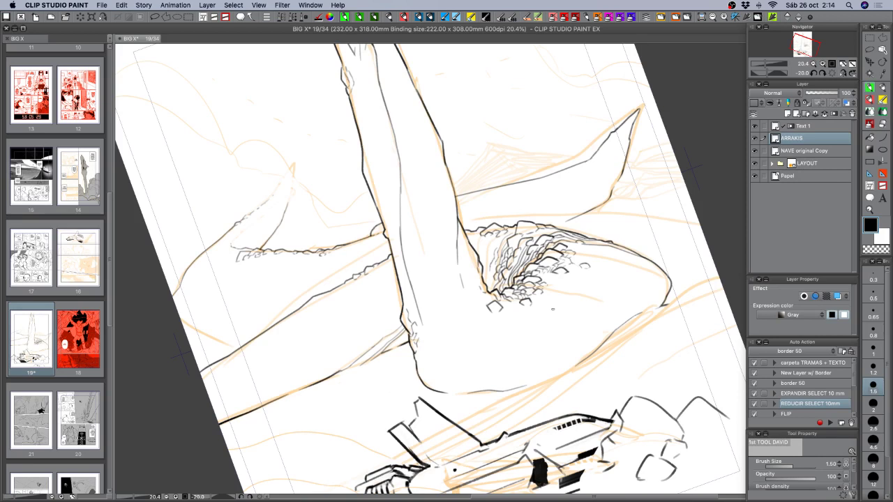
pyautogui.press('c')
pyautogui.press('c')
pyautogui.moveTo(575, 263); pyautogui.dragTo(589, 263)
# - Draw a second contour just inside the mound's outer right outline, down to the corner at its tip
pyautogui.moveTo(569, 260)
pyautogui.mouseDown()
pyautogui.moveTo(626, 295)
pyautogui.moveTo(566, 401)
pyautogui.moveTo(556, 351)
pyautogui.moveTo(530, 337)
pyautogui.mouseUp()
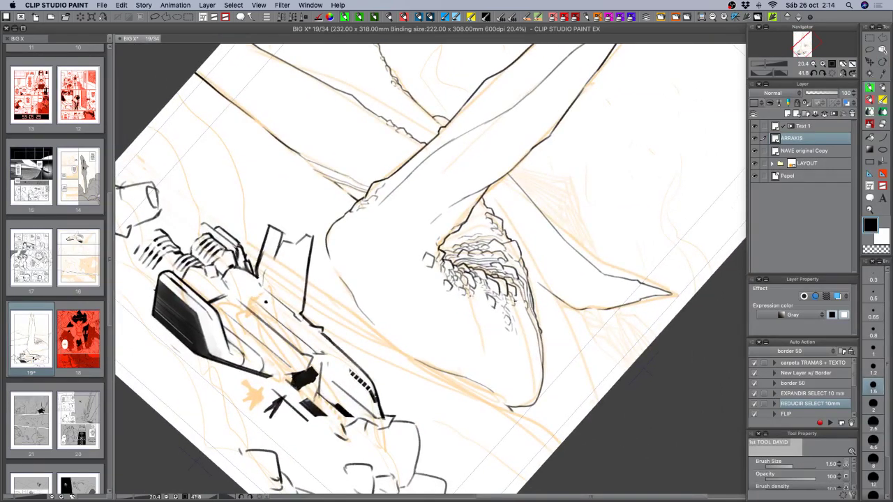
pyautogui.moveTo(514, 301); pyautogui.dragTo(526, 333)
pyautogui.moveTo(528, 345)
pyautogui.mouseDown()
pyautogui.moveTo(533, 392)
pyautogui.moveTo(515, 401)
pyautogui.mouseUp()
pyautogui.moveTo(593, 379); pyautogui.dragTo(641, 247)
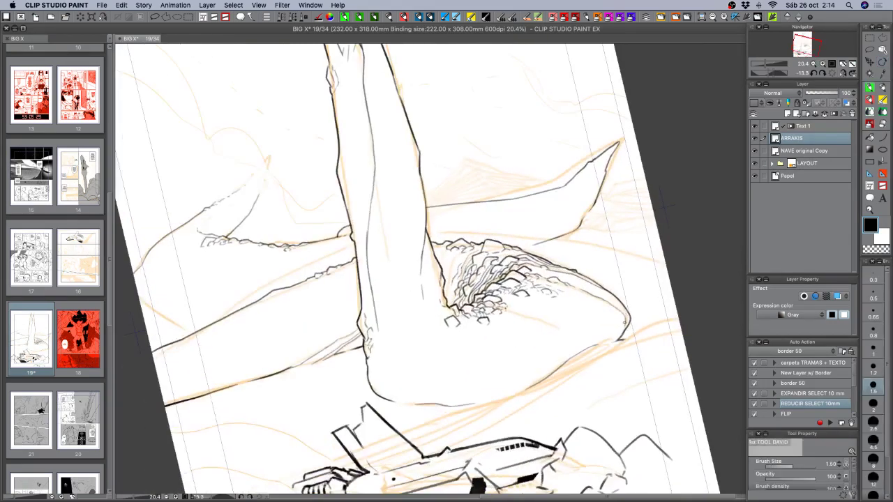
pyautogui.moveTo(624, 324); pyautogui.dragTo(604, 344)
# - Draw the mound's inner ridge line from the rubble patch's lower edge around to the mound's underside and clean it up
pyautogui.moveTo(507, 302); pyautogui.dragTo(516, 311)
pyautogui.press('c')
pyautogui.press('c')
pyautogui.press('c')
pyautogui.press('c')
pyautogui.moveTo(533, 317); pyautogui.dragTo(506, 311)
pyautogui.moveTo(519, 313); pyautogui.dragTo(508, 311)
pyautogui.moveTo(590, 333)
pyautogui.mouseDown()
pyautogui.moveTo(634, 314)
pyautogui.moveTo(622, 247)
pyautogui.moveTo(595, 277)
pyautogui.moveTo(624, 292)
pyautogui.moveTo(627, 277)
pyautogui.moveTo(609, 283)
pyautogui.moveTo(604, 325)
pyautogui.mouseUp()
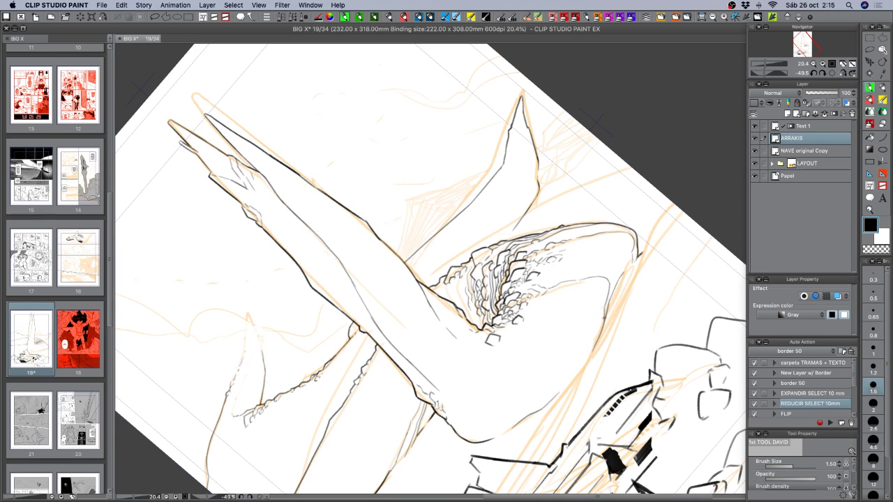
# - Set the brush size to 1.2 and add fine rock strokes inside the rubble hollow beside the tower's base
pyautogui.moveTo(632, 375)
pyautogui.mouseDown()
pyautogui.moveTo(582, 364)
pyautogui.moveTo(502, 395)
pyautogui.moveTo(473, 393)
pyautogui.mouseUp()
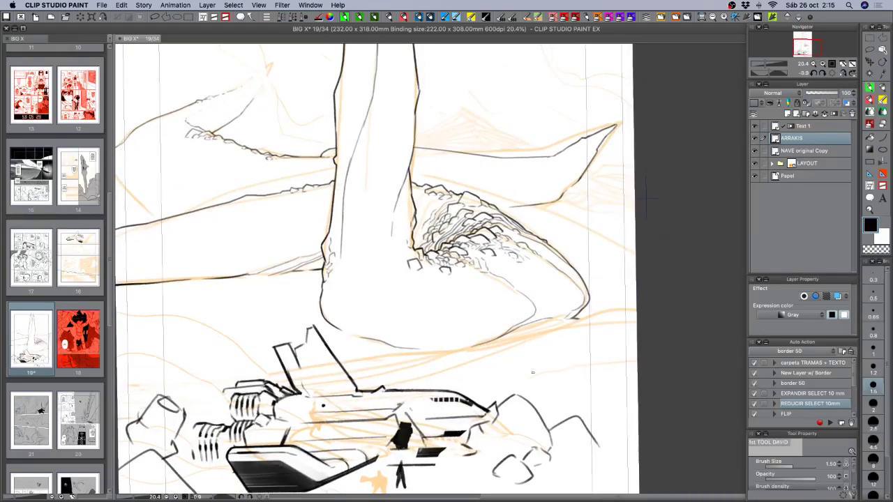
pyautogui.moveTo(510, 335); pyautogui.dragTo(578, 351)
pyautogui.moveTo(490, 244); pyautogui.dragTo(483, 254)
pyautogui.click(872, 368)
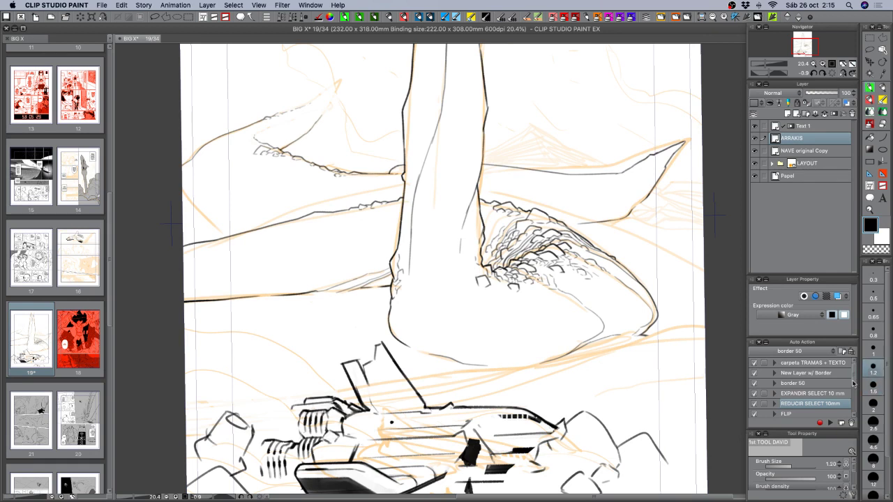
pyautogui.moveTo(492, 246); pyautogui.dragTo(486, 255)
pyautogui.moveTo(496, 240); pyautogui.dragTo(493, 250)
pyautogui.moveTo(488, 257); pyautogui.dragTo(483, 265)
pyautogui.press('super+z')
pyautogui.press('c')
pyautogui.press('c')
pyautogui.press('c')
pyautogui.press('c')
pyautogui.press('c')
pyautogui.press('c')
pyautogui.scroll(2, 503, 234)
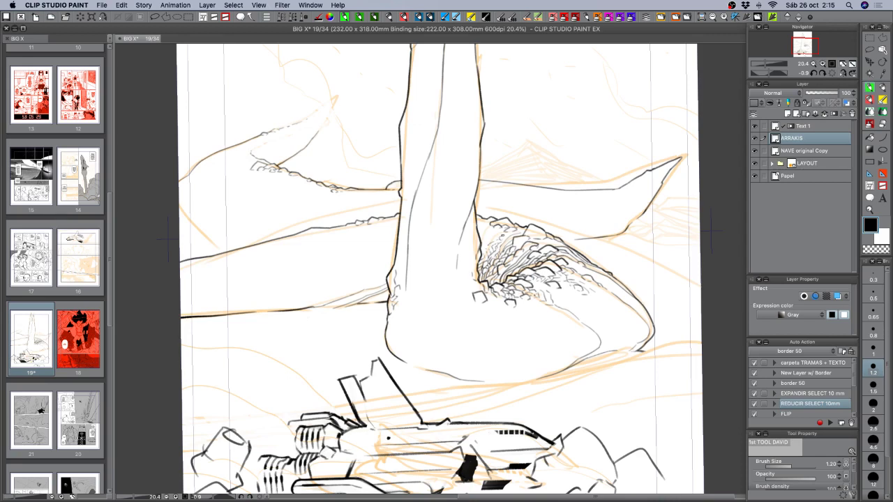
# - Refine the small stones in the upper part of the rubble hollow, alternating fine pen strokes and erasing
pyautogui.moveTo(651, 311)
pyautogui.mouseDown()
pyautogui.moveTo(662, 293)
pyautogui.moveTo(656, 258)
pyautogui.mouseUp()
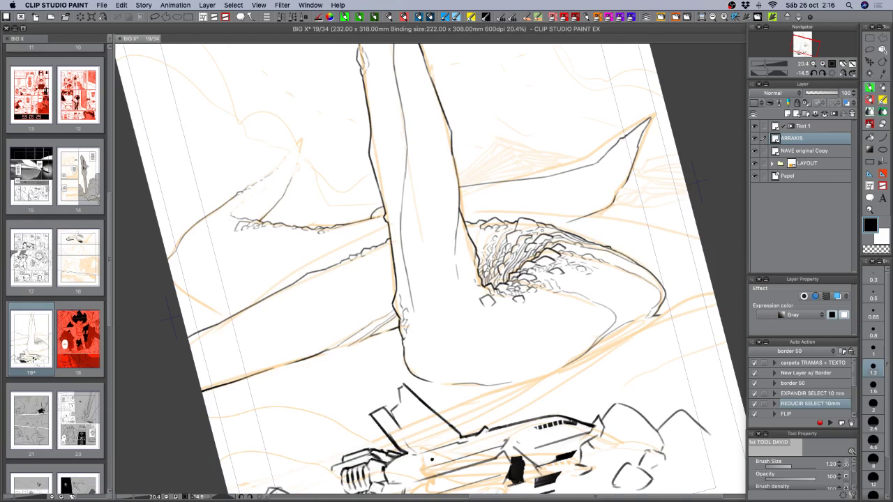
pyautogui.press('c')
pyautogui.press('c')
pyautogui.press('c')
pyautogui.press('c')
pyautogui.moveTo(516, 233); pyautogui.dragTo(525, 244)
pyautogui.press('super+z')
pyautogui.press('c')
pyautogui.press('c')
pyautogui.press('c')
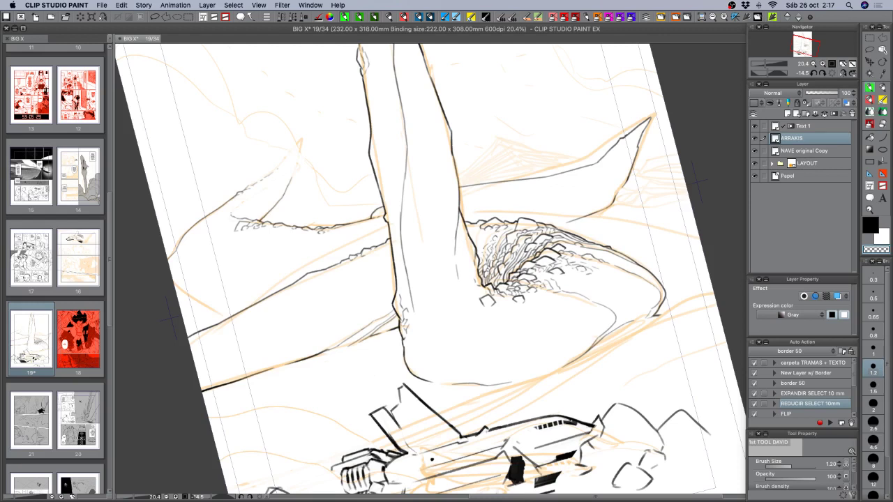
pyautogui.press('super+Tab')
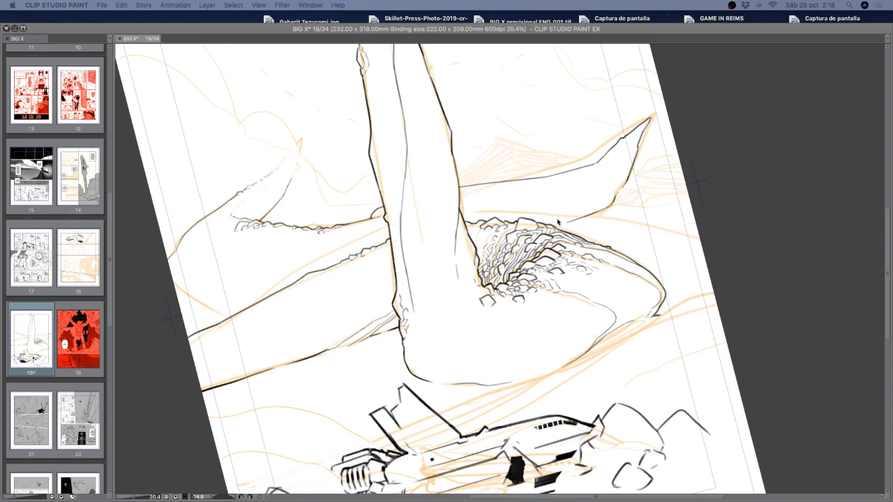
pyautogui.press('Tab')
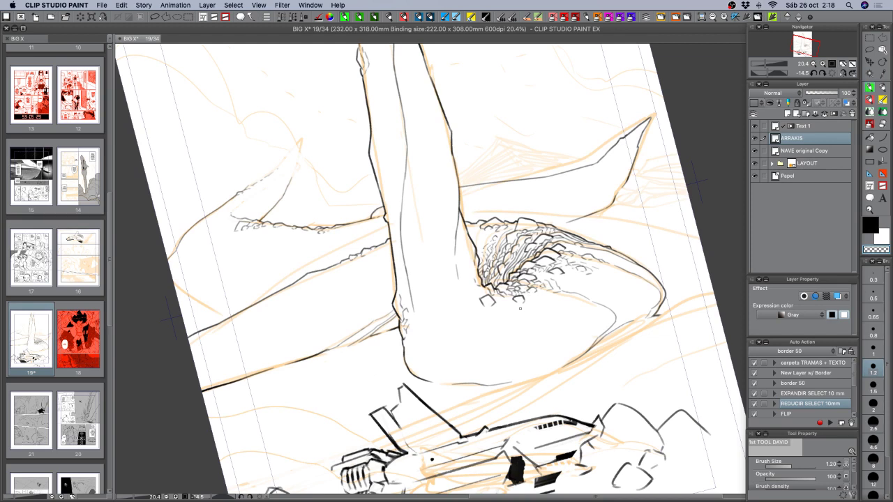
# - Fill the remaining gaps in the rubble hollow with tiny stones, from the tower's side across to its middle
pyautogui.hscroll(3, 520, 308)
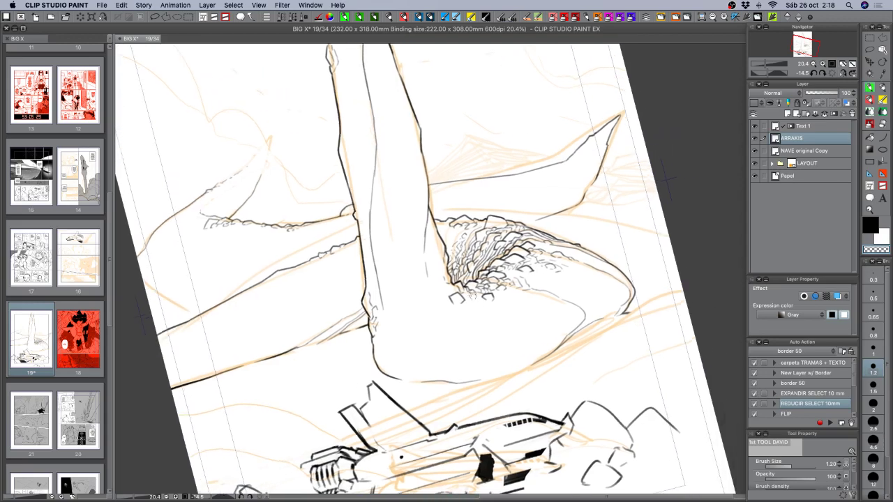
pyautogui.press('r')
pyautogui.moveTo(453, 300)
pyautogui.mouseDown()
pyautogui.moveTo(620, 302)
pyautogui.moveTo(455, 220)
pyautogui.mouseUp()
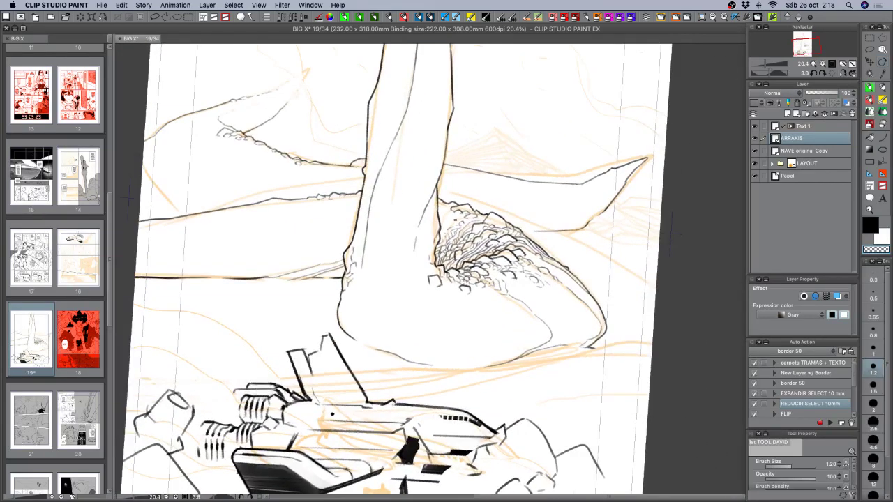
pyautogui.press('c')
pyautogui.moveTo(442, 225); pyautogui.dragTo(447, 221)
pyautogui.moveTo(470, 216); pyautogui.dragTo(474, 222)
pyautogui.press('c')
pyautogui.press('c')
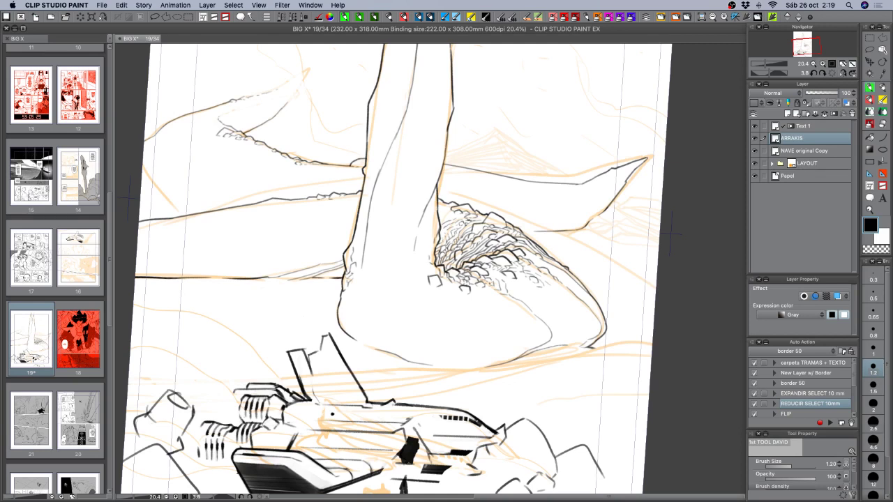
pyautogui.press('c')
pyautogui.press('c')
pyautogui.moveTo(477, 263); pyautogui.dragTo(495, 269)
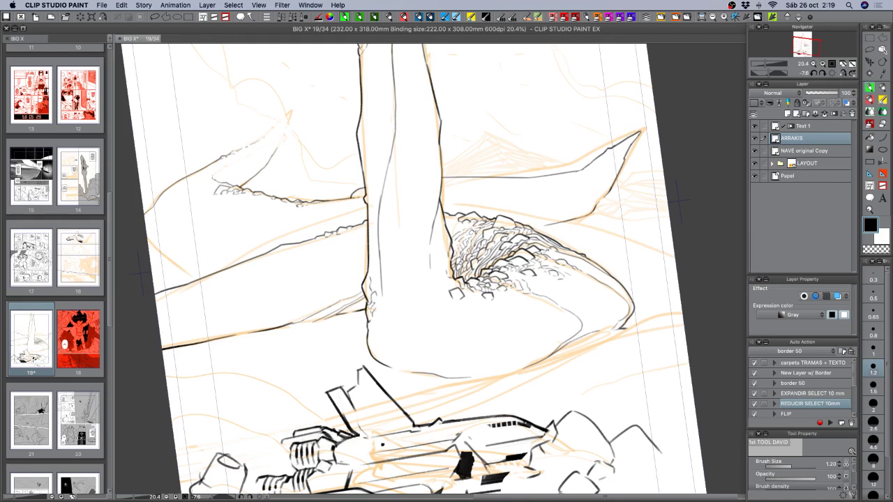
# - Set the pen's brush size to 1.5 for inking the mound
pyautogui.press('r')
pyautogui.moveTo(611, 295); pyautogui.dragTo(603, 209)
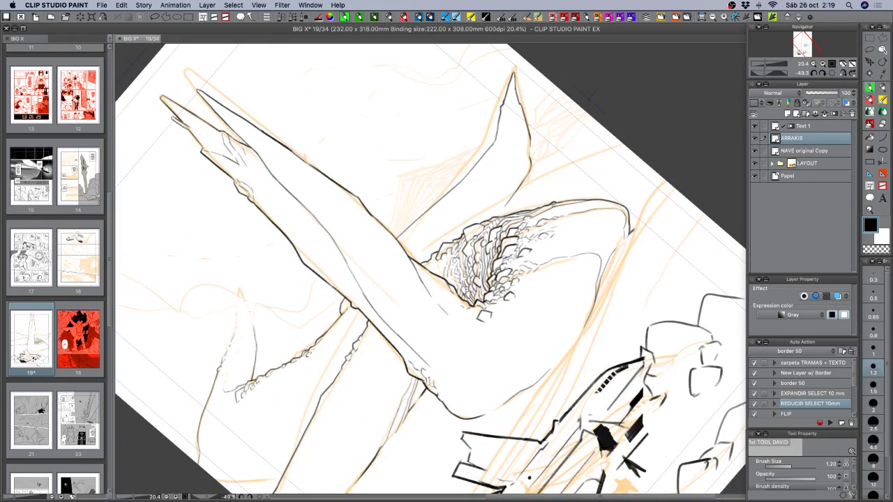
pyautogui.click(874, 385)
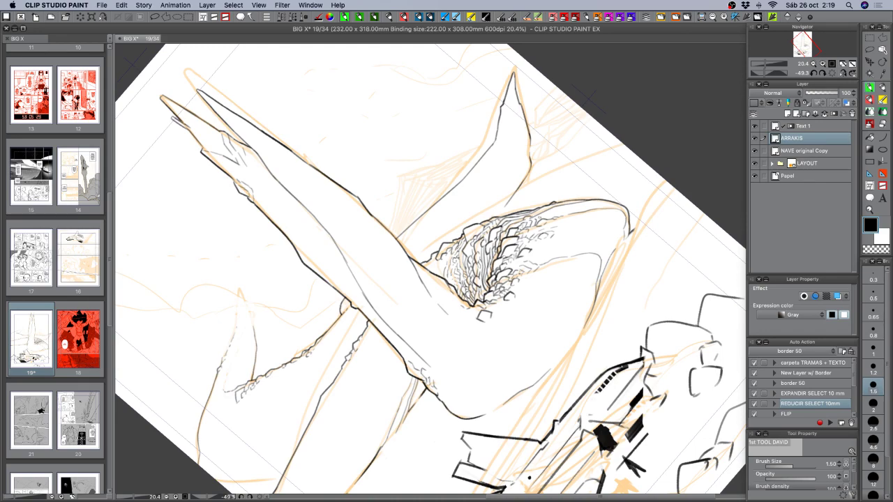
pyautogui.moveTo(578, 222)
pyautogui.mouseDown()
pyautogui.moveTo(583, 303)
pyautogui.moveTo(486, 357)
pyautogui.mouseUp()
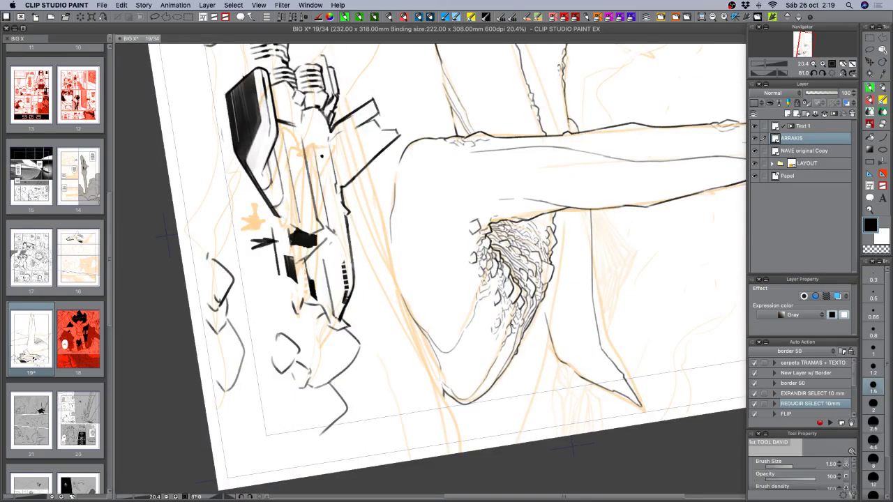
# - Ink small rocks along the crater's inner slope on the ARRAKIS layer with the 1.5 brush, cleaning strokes with transparent colour
pyautogui.moveTo(533, 330); pyautogui.dragTo(548, 264)
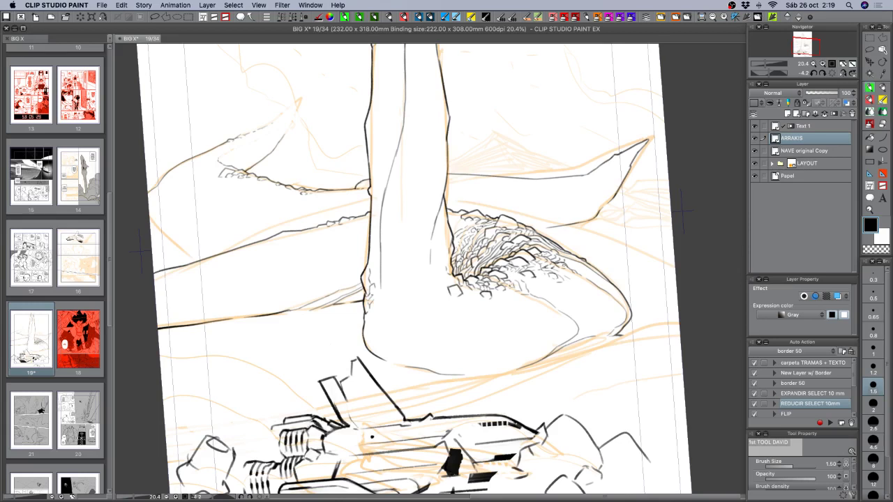
pyautogui.moveTo(550, 294); pyautogui.dragTo(481, 306)
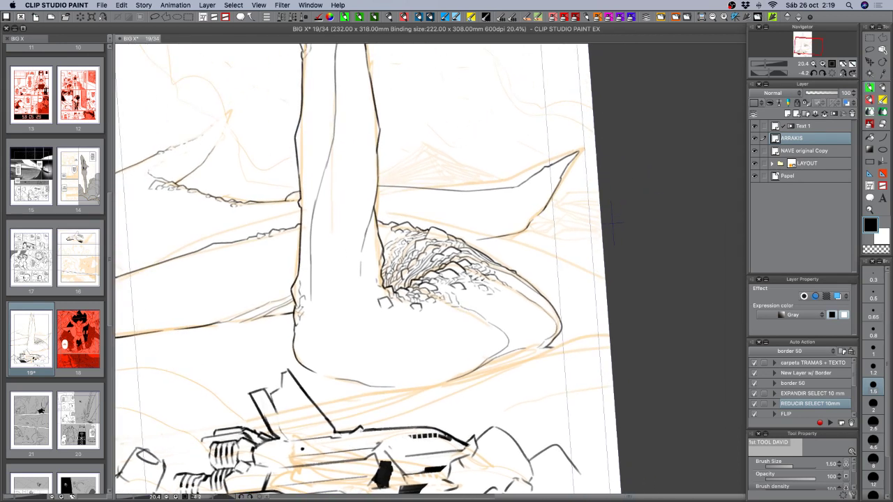
pyautogui.moveTo(468, 276); pyautogui.dragTo(473, 278)
pyautogui.press('c')
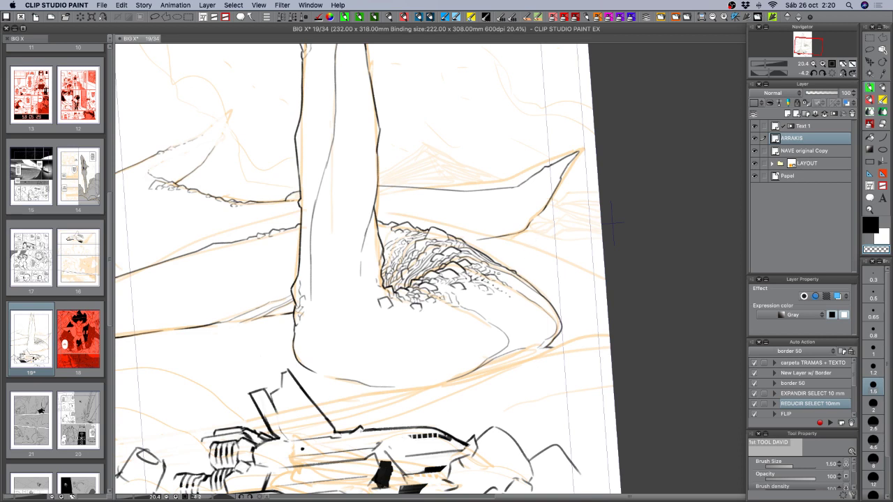
pyautogui.press('c')
pyautogui.press('c')
pyautogui.press('c')
pyautogui.press('c')
pyautogui.press('c')
pyautogui.press('c')
# - Extend the rubble texture along the slope under the crater's outer rim, and save the page
pyautogui.press('r')
pyautogui.moveTo(612, 222); pyautogui.dragTo(608, 328)
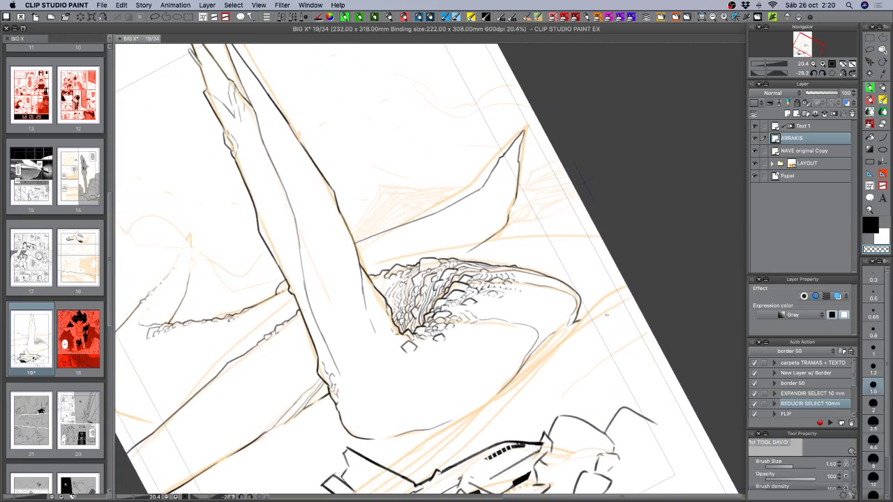
pyautogui.press('c')
pyautogui.press('c')
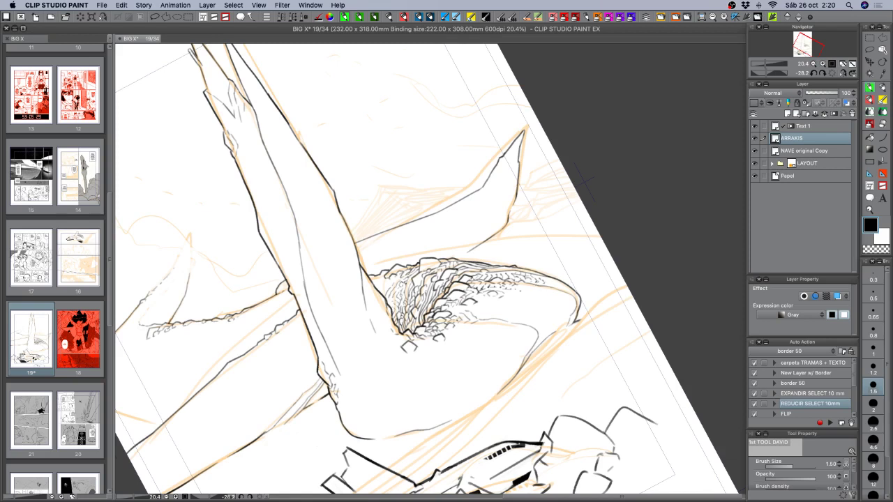
pyautogui.press('c')
pyautogui.press('c')
pyautogui.press('r')
pyautogui.moveTo(565, 373)
pyautogui.mouseDown()
pyautogui.moveTo(551, 380)
pyautogui.moveTo(439, 376)
pyautogui.mouseUp()
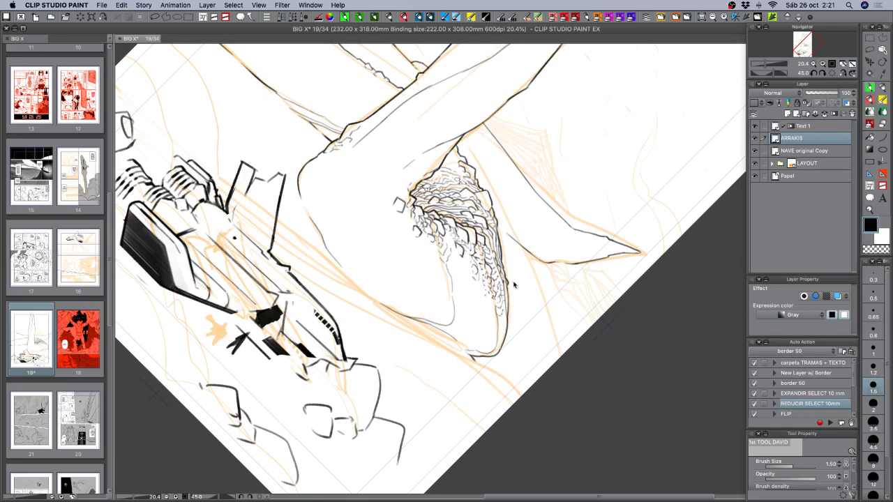
pyautogui.press('super+s')
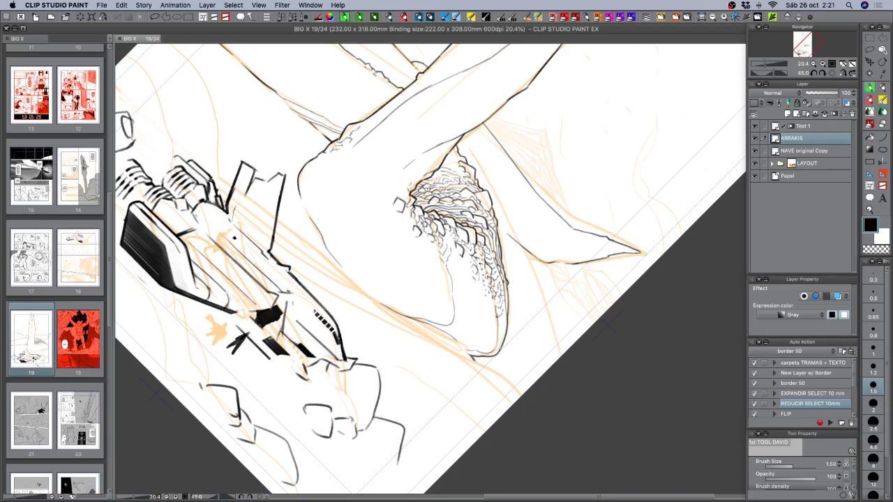
# - Ink more tiny rocks and short rim strokes towards the far tip of the crater with the 1.5 brush
pyautogui.moveTo(500, 316); pyautogui.dragTo(498, 320)
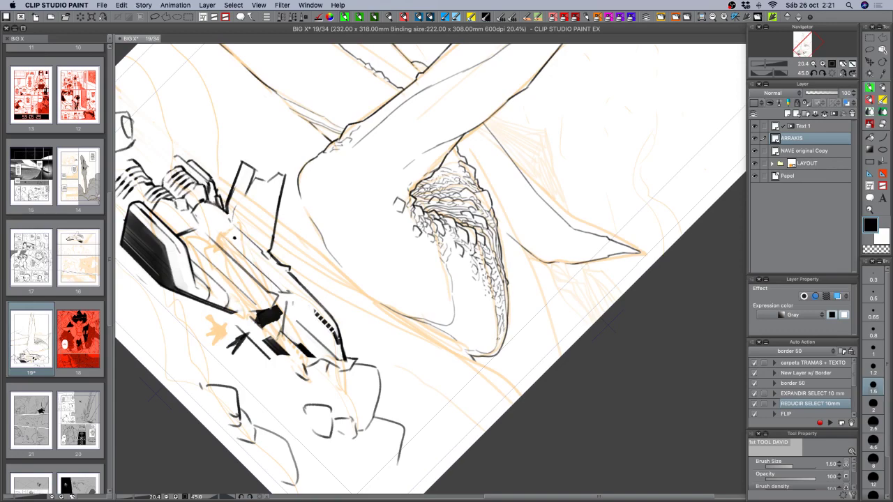
pyautogui.press('r')
pyautogui.moveTo(593, 332); pyautogui.dragTo(618, 212)
pyautogui.moveTo(597, 302); pyautogui.dragTo(589, 216)
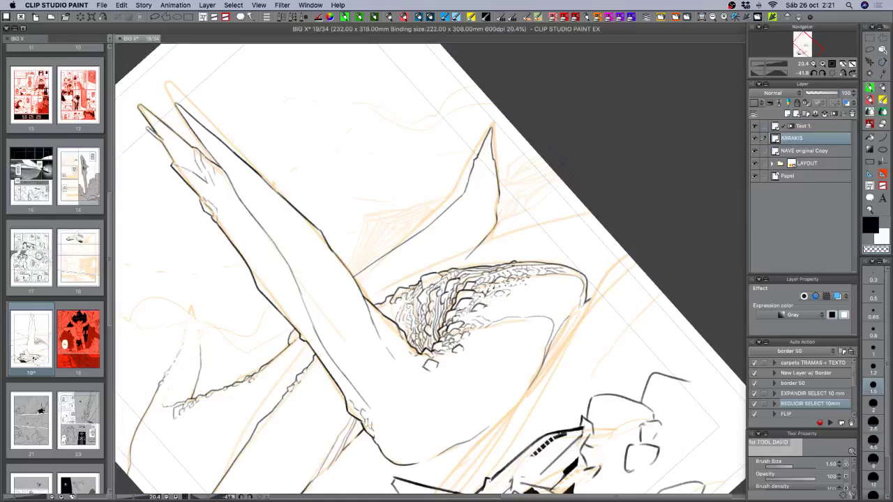
pyautogui.press('c')
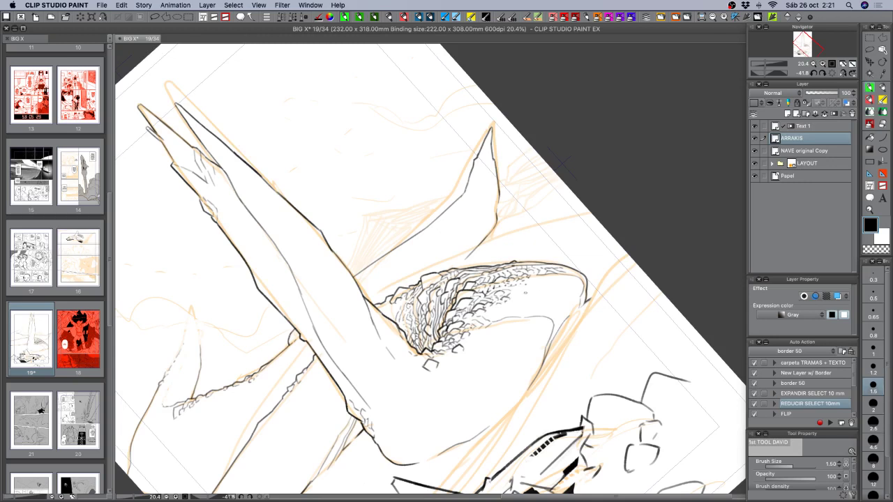
# - Draw a few loose stones on the sand just below the crater's rubble, near the tower's foot
pyautogui.press('r')
pyautogui.moveTo(502, 299)
pyautogui.mouseDown()
pyautogui.moveTo(550, 398)
pyautogui.moveTo(542, 404)
pyautogui.mouseUp()
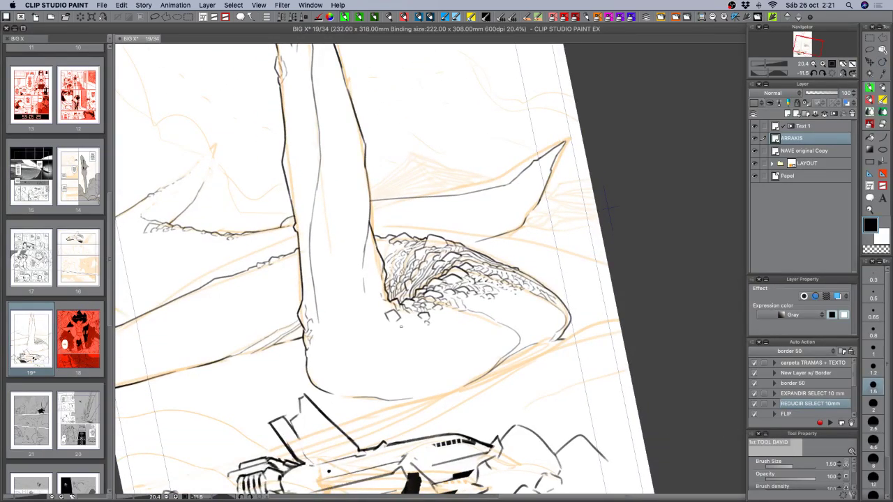
pyautogui.moveTo(401, 327); pyautogui.dragTo(401, 346)
# - Try a dotted contour line running down the tower and curving across the slope below the crater
pyautogui.moveTo(593, 349); pyautogui.dragTo(614, 209)
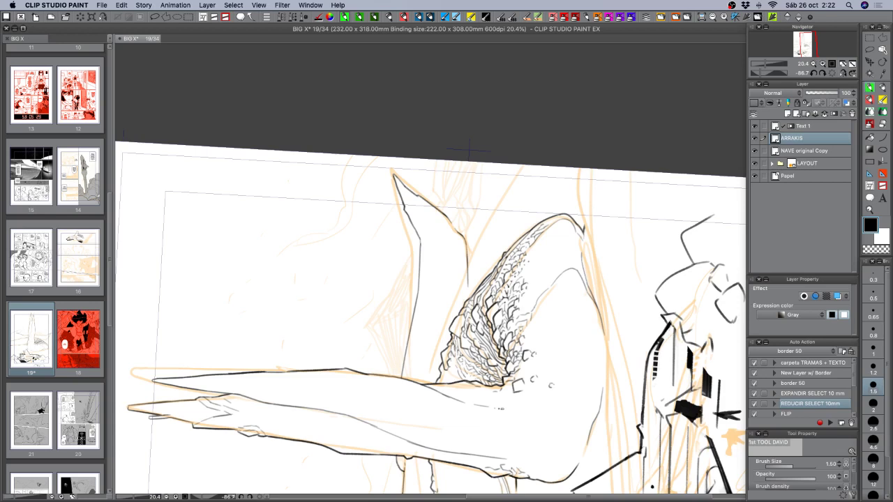
pyautogui.moveTo(501, 409); pyautogui.dragTo(532, 398)
pyautogui.moveTo(560, 344); pyautogui.dragTo(568, 316)
pyautogui.moveTo(620, 359); pyautogui.dragTo(568, 452)
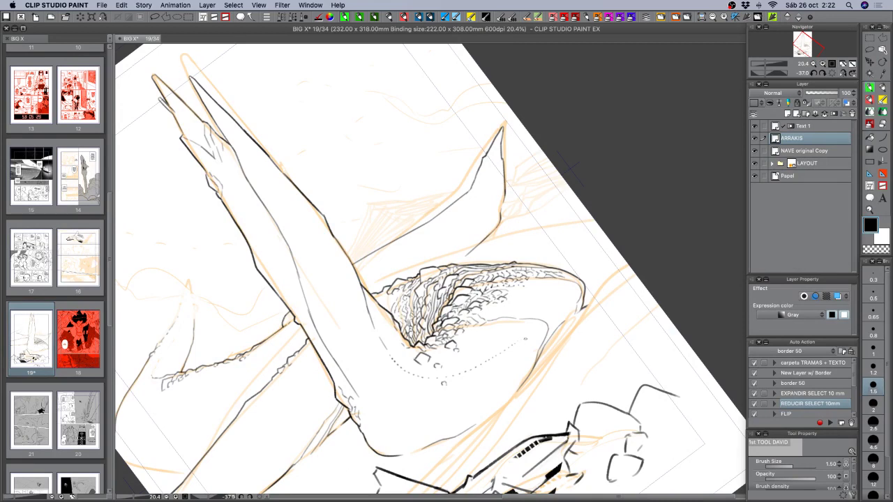
pyautogui.moveTo(574, 363)
pyautogui.mouseDown()
pyautogui.moveTo(430, 424)
pyautogui.moveTo(420, 420)
pyautogui.mouseUp()
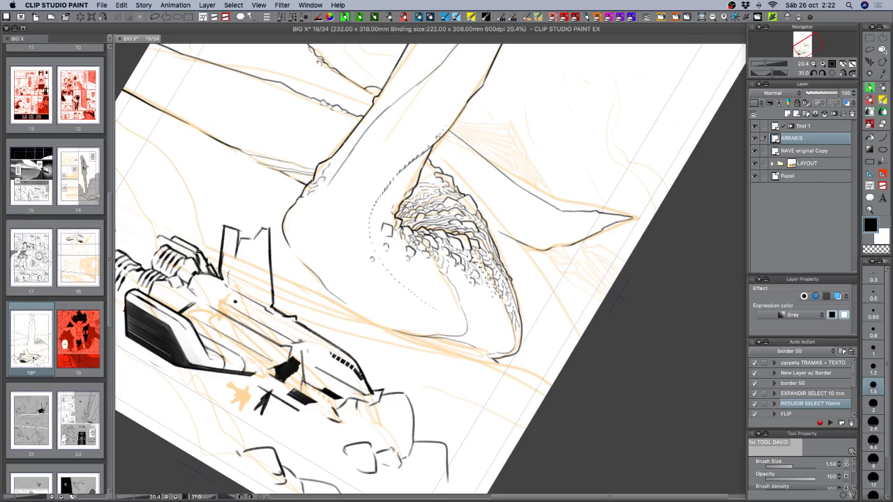
# - Try thinning the dotted contour's upper stretch along the tower with the brush at 2.5 in transparent colour
pyautogui.press('r')
pyautogui.press('b')
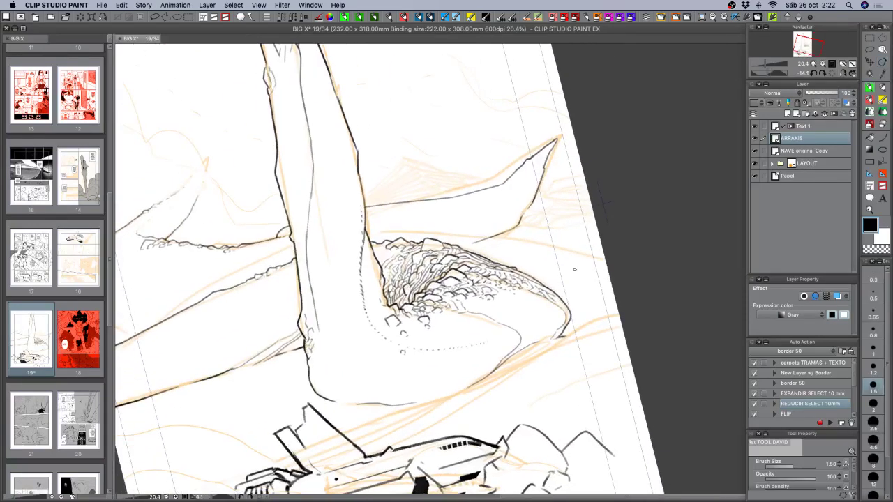
pyautogui.click(875, 424)
pyautogui.press('c')
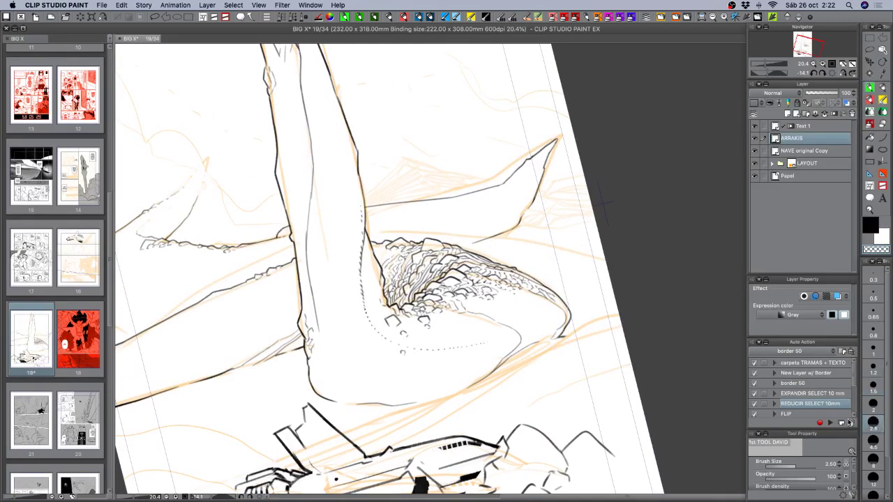
pyautogui.moveTo(363, 228); pyautogui.dragTo(360, 276)
pyautogui.moveTo(362, 246); pyautogui.dragTo(361, 274)
pyautogui.moveTo(362, 208); pyautogui.dragTo(362, 289)
pyautogui.hotkey('shift', 'space')
pyautogui.moveTo(558, 355); pyautogui.dragTo(600, 262)
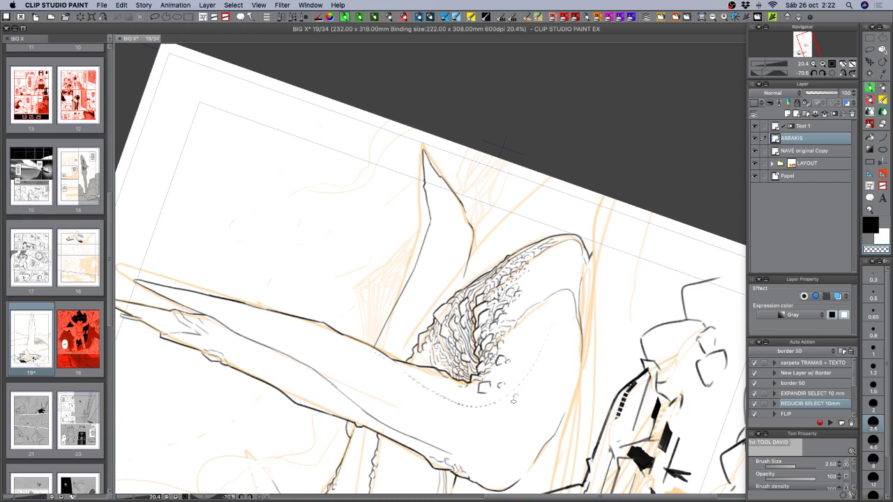
pyautogui.press('r')
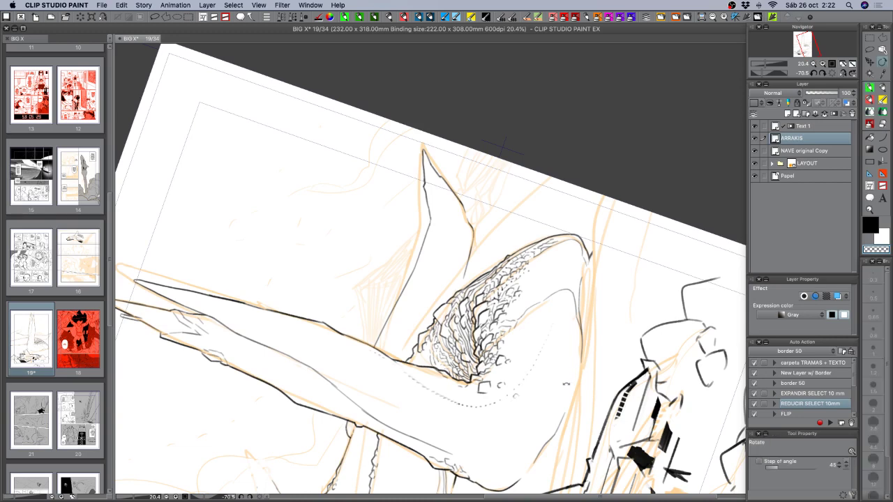
pyautogui.moveTo(602, 368)
pyautogui.mouseDown()
pyautogui.moveTo(525, 433)
pyautogui.moveTo(405, 433)
pyautogui.moveTo(426, 449)
pyautogui.moveTo(428, 439)
pyautogui.mouseUp()
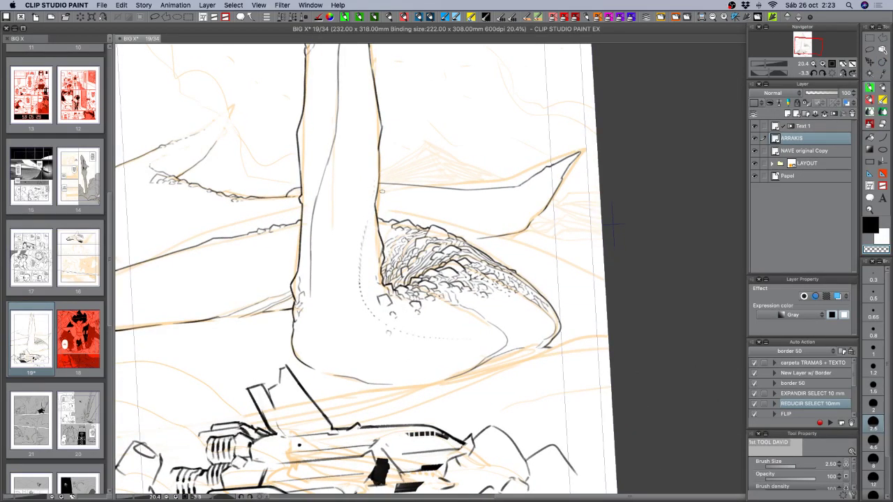
# - Set the brush back to 1.5 and try extending the dotted contour towards the crater's outer edge
pyautogui.press('[')
pyautogui.press('[')
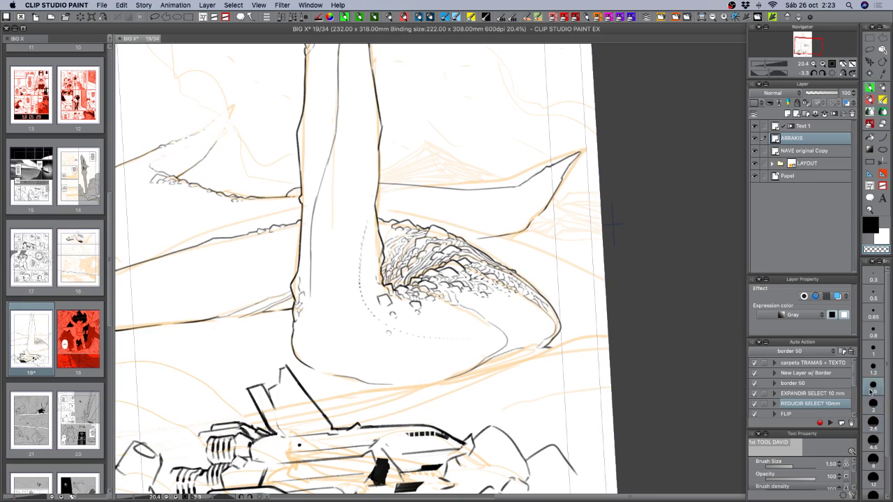
pyautogui.press('c')
pyautogui.click(511, 340)
pyautogui.click(516, 338)
pyautogui.click(522, 338)
pyautogui.click(468, 339)
pyautogui.click(807, 71)
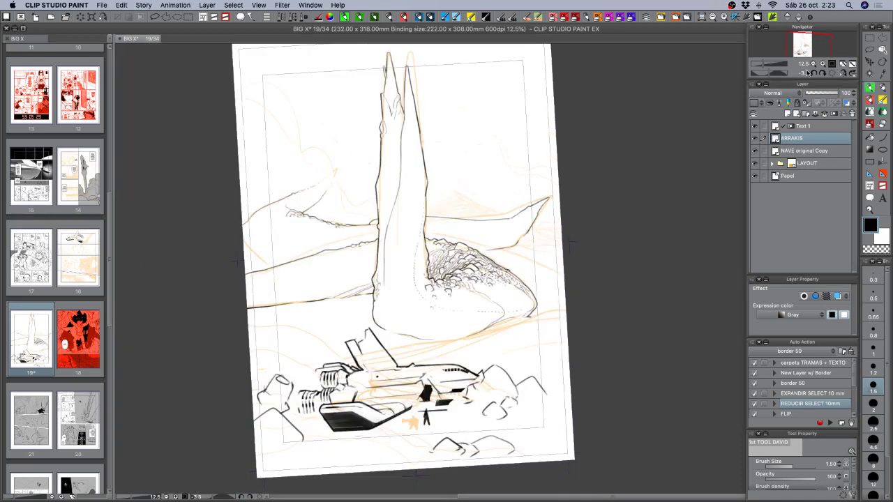
# - Undo the dotted contour line drawn along the tower and across the crater slope
pyautogui.press('super+z')
pyautogui.press('super+z')
pyautogui.press('super+z')
pyautogui.press('super+z')
pyautogui.press('super+z')
pyautogui.press('super+z')
pyautogui.press('super+z')
pyautogui.press('super+z')
pyautogui.press('super+z')
pyautogui.press('super+z')
pyautogui.press('super+z')
pyautogui.press('super+z')
pyautogui.press('super+z')
pyautogui.press('super+z')
pyautogui.press('super+z')
pyautogui.press('super+z')
pyautogui.press('super+z')
pyautogui.press('super+z')
pyautogui.press('super+z')
pyautogui.press('super+z')
pyautogui.press('super+z')
pyautogui.press('super+z')
# - Draw a dashed contour across the slope below the crater with the 1.2 brush, and save the page
pyautogui.click(876, 369)
pyautogui.press('super+z')
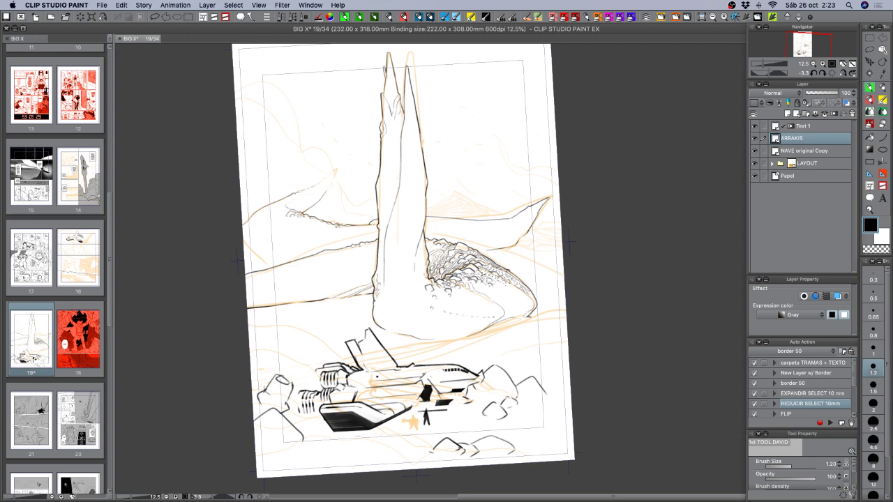
pyautogui.press('c')
pyautogui.press('c')
pyautogui.press('super+s')
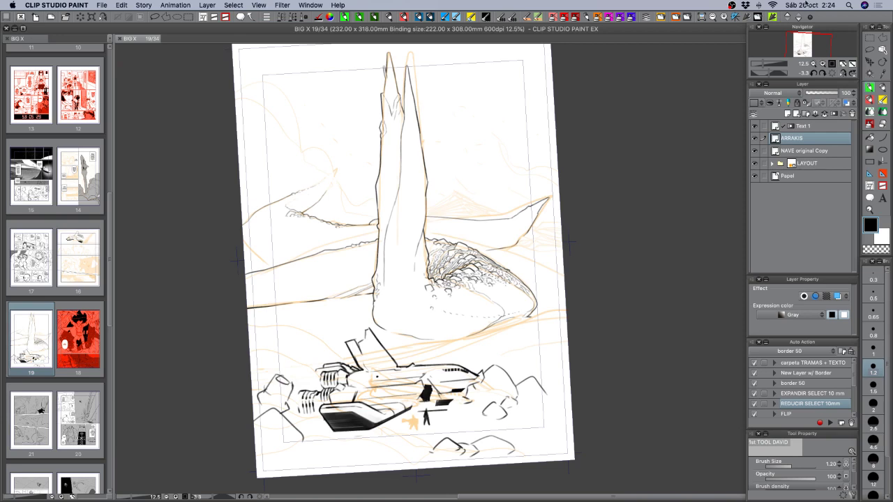
# - View the Unicómic 10 poster in the Brave browser, and return to the comic page in Clip Studio Paint
pyautogui.press('Tab')
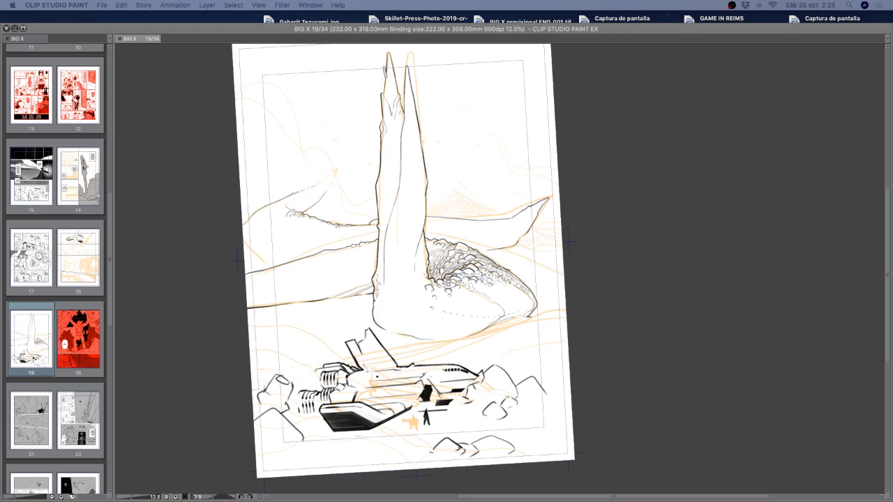
pyautogui.moveTo(892, 73); pyautogui.dragTo(466, 3)
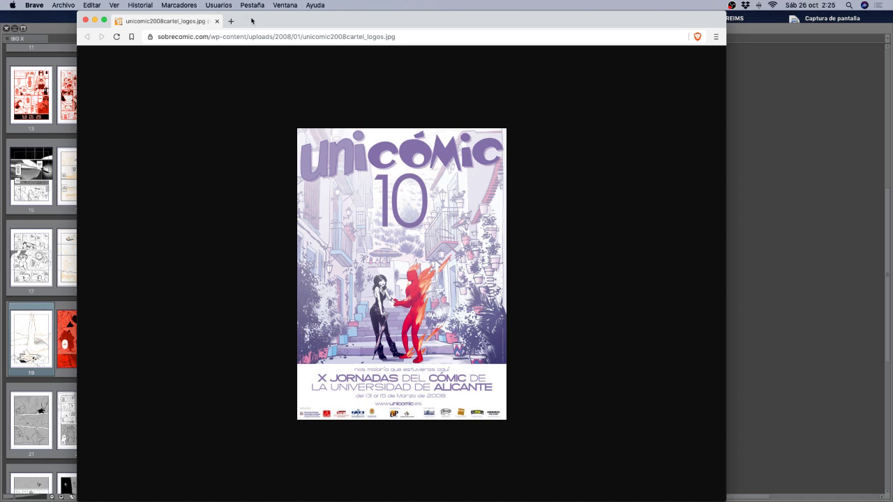
pyautogui.moveTo(252, 21); pyautogui.dragTo(892, 26)
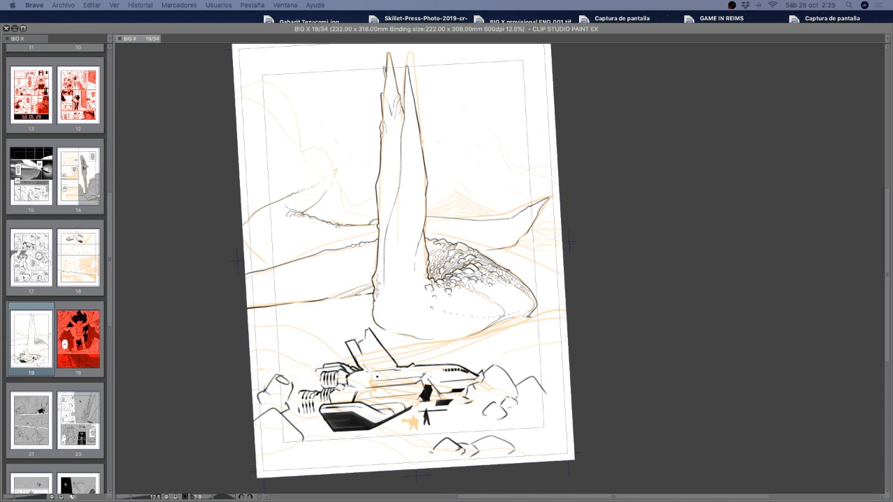
pyautogui.click(569, 258)
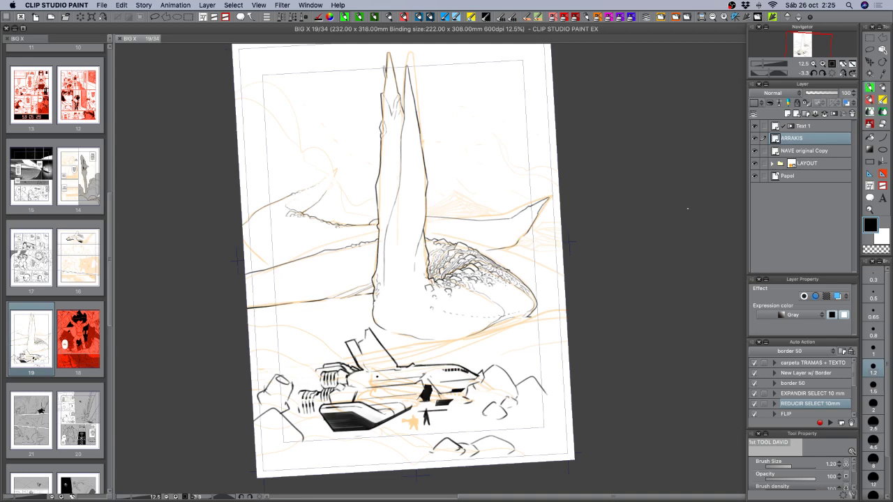
# - Ink short strokes and small rocks where the tower's base meets the crater, using the 1.5 brush
pyautogui.keyDown('super'); pyautogui.click(501, 261); pyautogui.keyUp('super')
pyautogui.moveTo(527, 225); pyautogui.dragTo(613, 294)
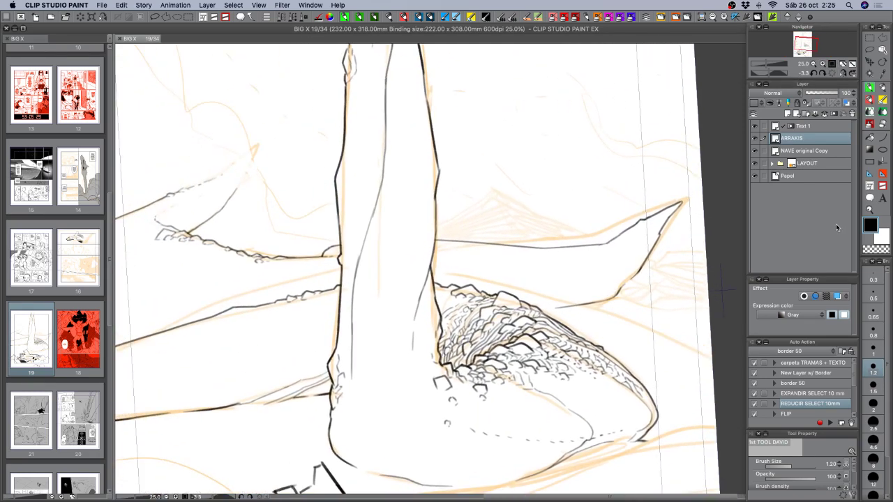
pyautogui.click(766, 66)
pyautogui.moveTo(766, 65); pyautogui.dragTo(765, 66)
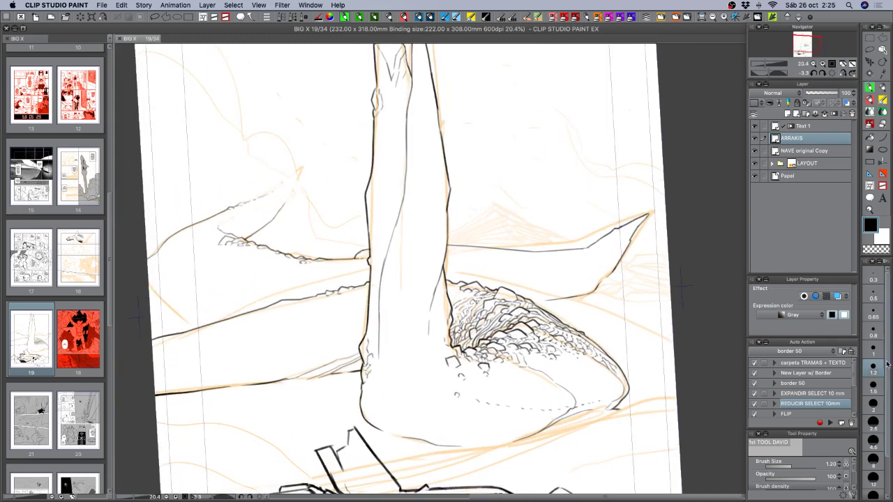
pyautogui.click(873, 383)
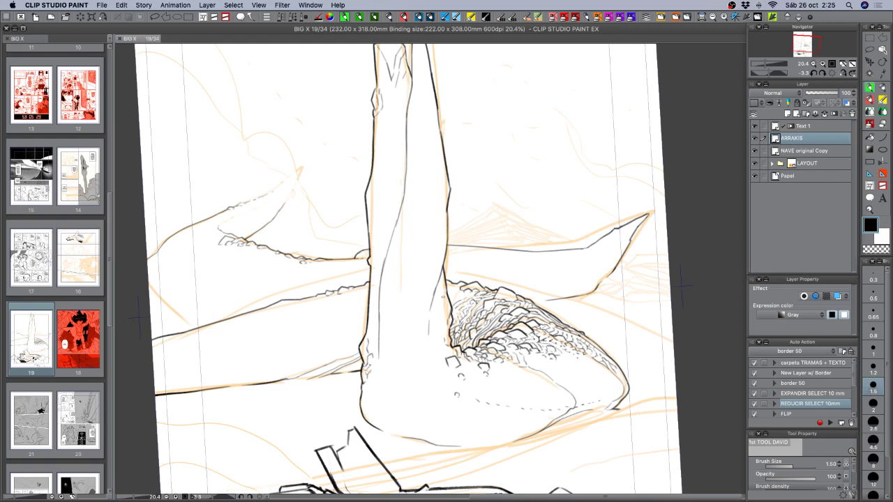
pyautogui.moveTo(446, 291)
pyautogui.mouseDown()
pyautogui.moveTo(440, 318)
pyautogui.moveTo(447, 311)
pyautogui.mouseUp()
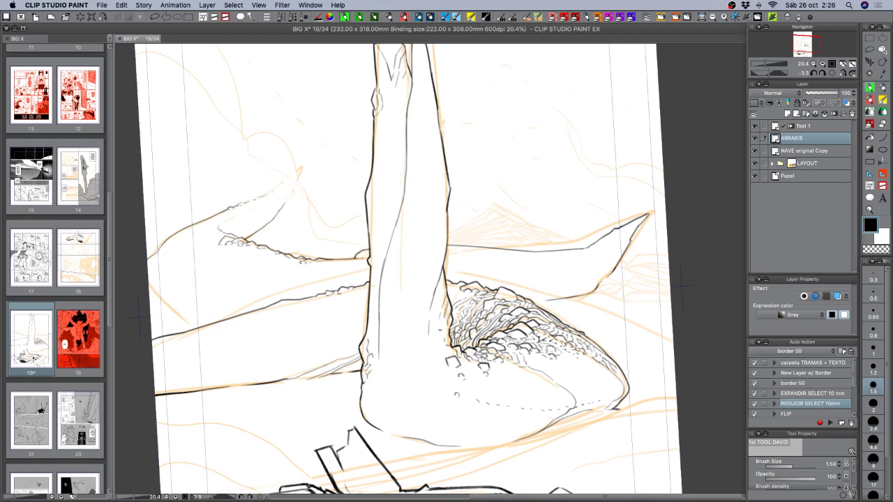
pyautogui.moveTo(442, 319); pyautogui.dragTo(444, 325)
pyautogui.moveTo(443, 329)
pyautogui.mouseDown()
pyautogui.moveTo(451, 355)
pyautogui.moveTo(443, 367)
pyautogui.moveTo(451, 352)
pyautogui.moveTo(437, 353)
pyautogui.moveTo(438, 372)
pyautogui.moveTo(461, 372)
pyautogui.mouseUp()
pyautogui.press('c')
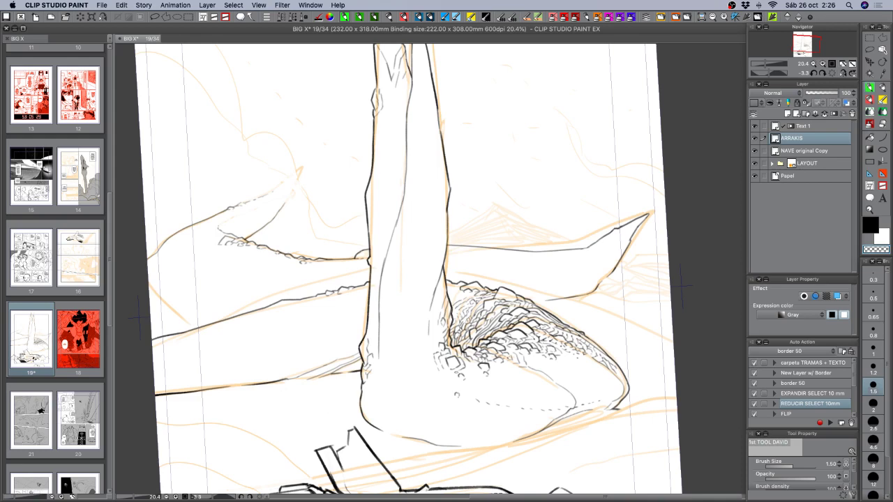
pyautogui.press('c')
pyautogui.press('super+z')
# - Surround the large square rock at the tower's foot with layered angular rock strokes, cleaning them with transparent colour
pyautogui.press('r')
pyautogui.moveTo(481, 414)
pyautogui.mouseDown()
pyautogui.moveTo(565, 400)
pyautogui.moveTo(594, 362)
pyautogui.moveTo(562, 348)
pyautogui.mouseUp()
pyautogui.press('super+z')
pyautogui.press('c')
pyautogui.press('c')
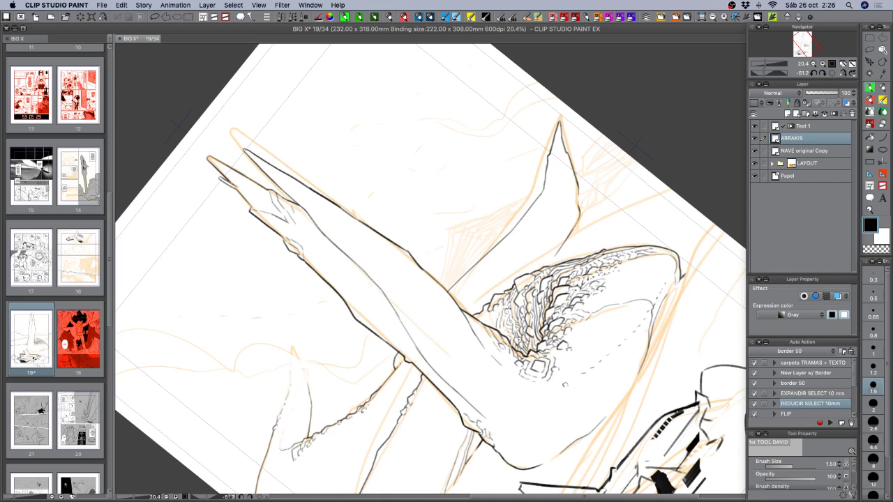
pyautogui.moveTo(548, 353); pyautogui.dragTo(556, 353)
pyautogui.moveTo(561, 350); pyautogui.dragTo(566, 353)
pyautogui.press('c')
pyautogui.press('c')
pyautogui.press('c')
pyautogui.press('c')
pyautogui.press('c')
pyautogui.press('c')
pyautogui.press('c')
pyautogui.press('c')
# - Ink loose stones from the square rock towards the dashed contour, and set the brush size to 1.2
pyautogui.moveTo(615, 361); pyautogui.dragTo(610, 322)
pyautogui.press('c')
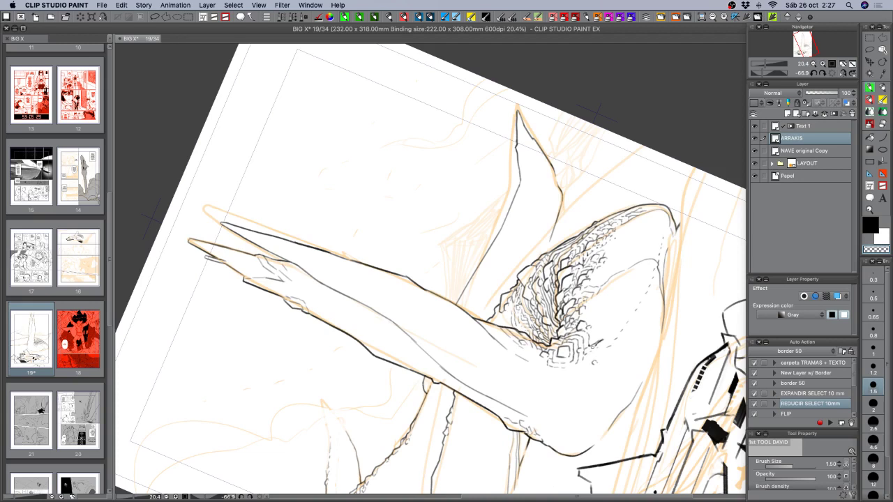
pyautogui.press('c')
pyautogui.moveTo(596, 338); pyautogui.dragTo(594, 342)
pyautogui.press('[')
pyautogui.press('c')
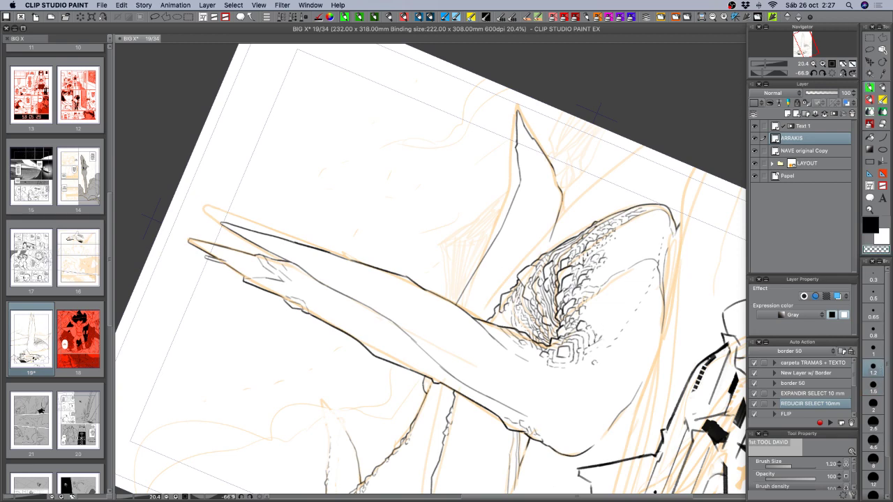
# - Extend the concentric rock arcs around the square rock into the crater's slope, alternating ink and transparent colour, and save the page
pyautogui.press('r')
pyautogui.moveTo(676, 263); pyautogui.dragTo(604, 404)
pyautogui.moveTo(559, 385); pyautogui.dragTo(572, 341)
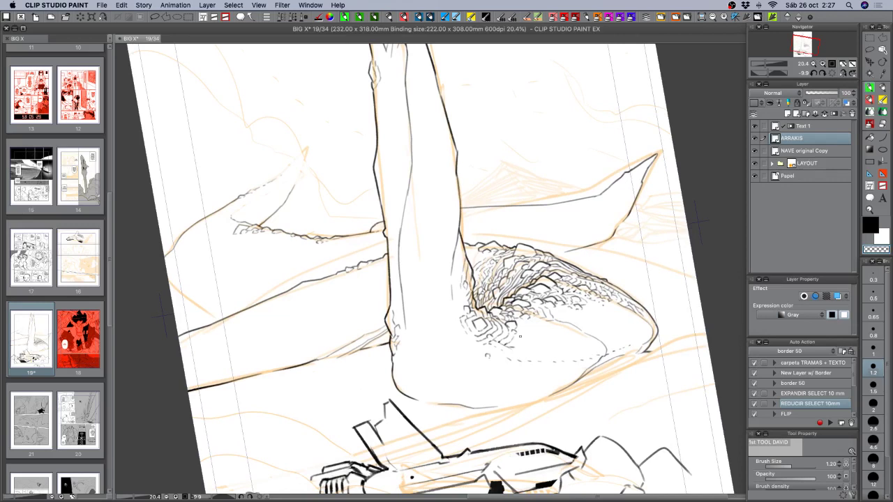
pyautogui.press('c')
pyautogui.moveTo(519, 333); pyautogui.dragTo(517, 343)
pyautogui.press('c')
pyautogui.press('c')
pyautogui.moveTo(523, 329); pyautogui.dragTo(525, 346)
pyautogui.press('super+s')
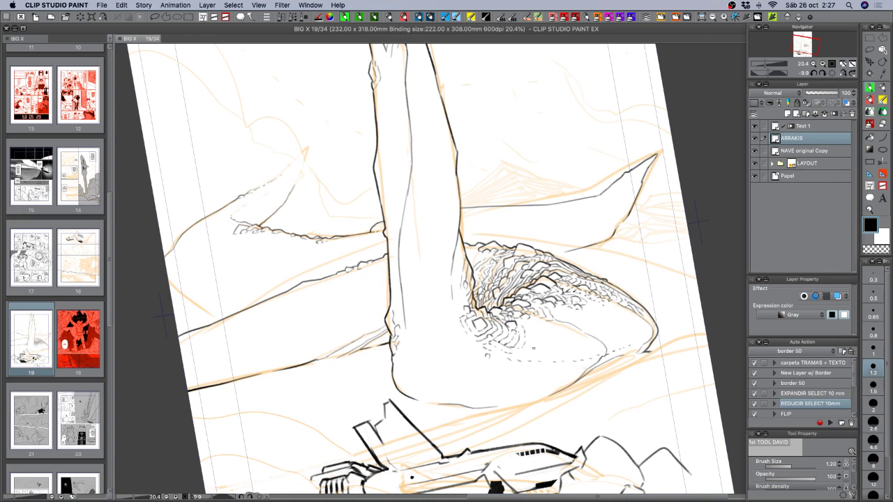
# - Ink further broken arcs on the outer side of the concentric rocks, trimming them with transparent colour
pyautogui.moveTo(526, 322); pyautogui.dragTo(530, 332)
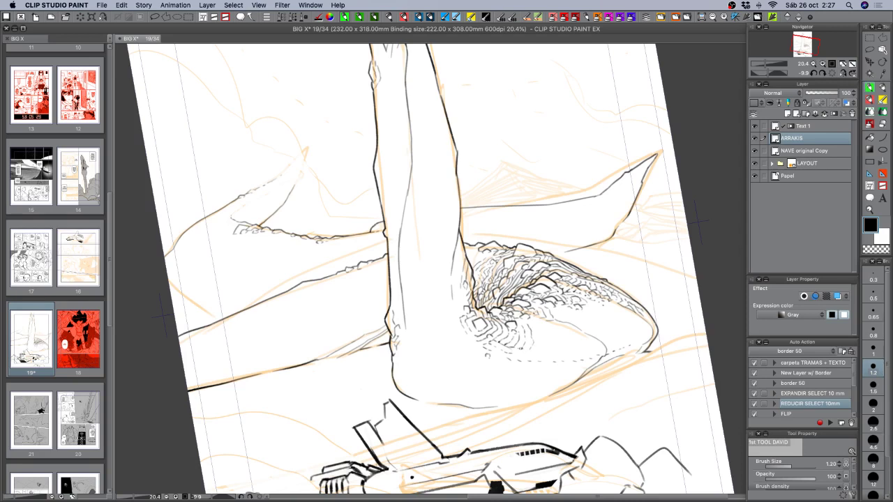
pyautogui.press('c')
pyautogui.press('c')
pyautogui.press('c')
pyautogui.press('c')
pyautogui.press('c')
pyautogui.hotkey('shift', 'space')
pyautogui.moveTo(575, 325); pyautogui.dragTo(592, 258)
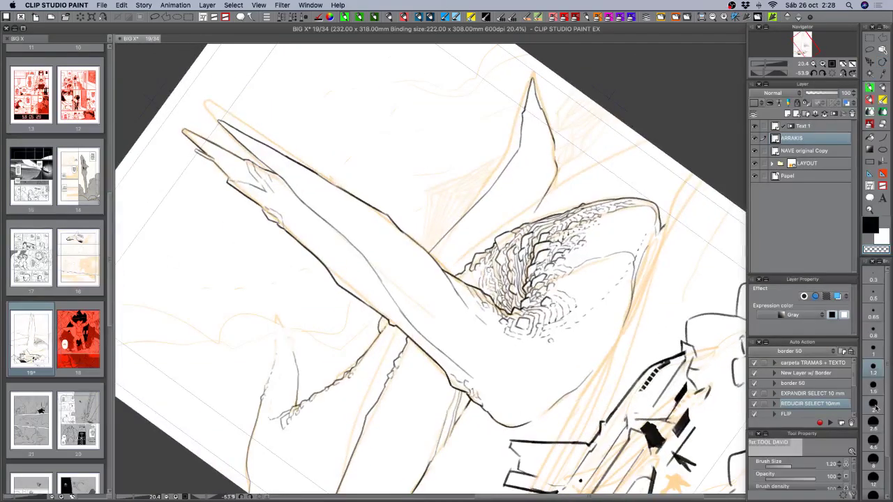
# - Set the brush size to 1.5 and ink small stones between the square rock and the tower's base edge
pyautogui.click(873, 386)
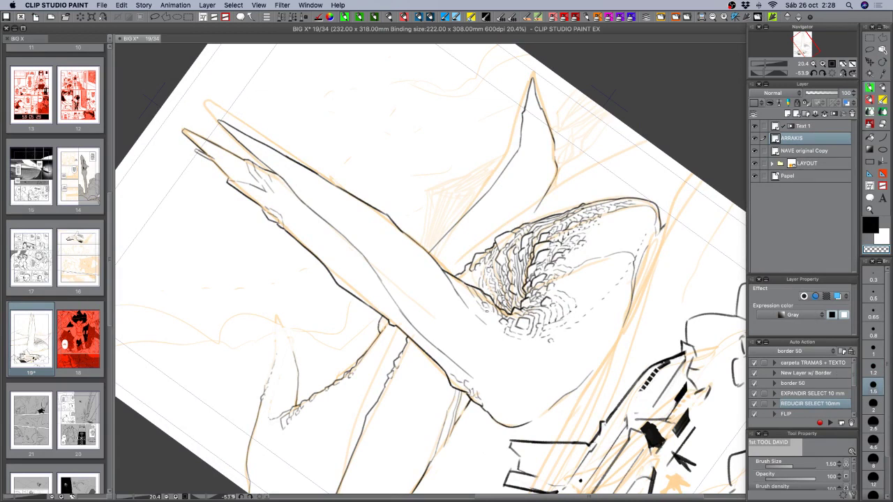
pyautogui.press('c')
pyautogui.press('c')
pyautogui.press('c')
pyautogui.moveTo(492, 311); pyautogui.dragTo(494, 315)
pyautogui.press('c')
pyautogui.press('r')
pyautogui.moveTo(498, 327); pyautogui.dragTo(550, 293)
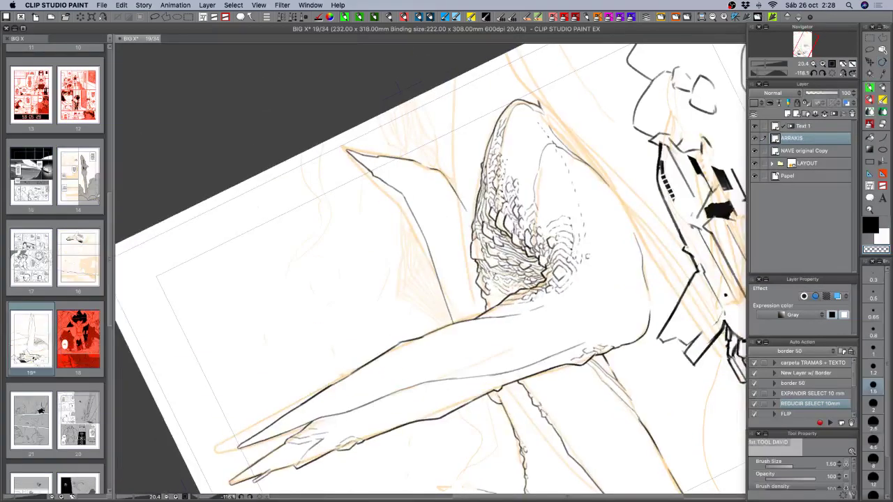
# - Ink short rock strokes up the tower's edge where it borders the crater, refining them with transparent colour
pyautogui.press('c')
pyautogui.press('c')
pyautogui.press('c')
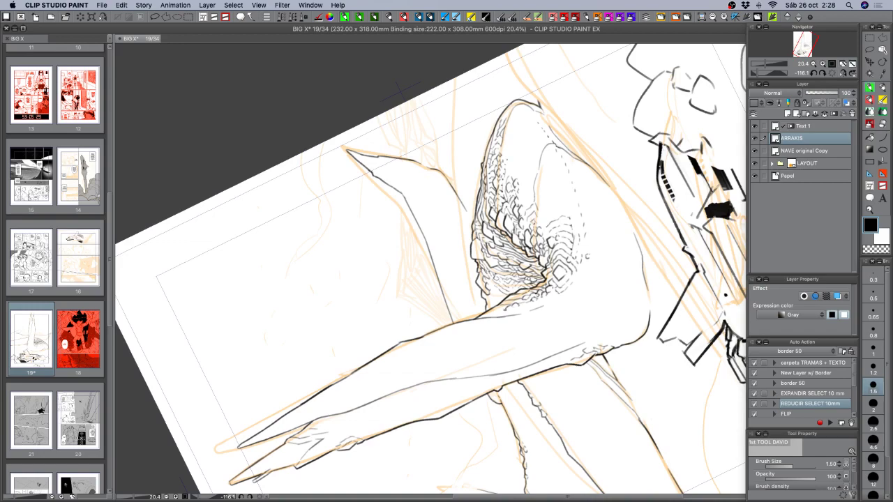
pyautogui.moveTo(505, 309); pyautogui.dragTo(512, 308)
pyautogui.moveTo(612, 319); pyautogui.dragTo(418, 335)
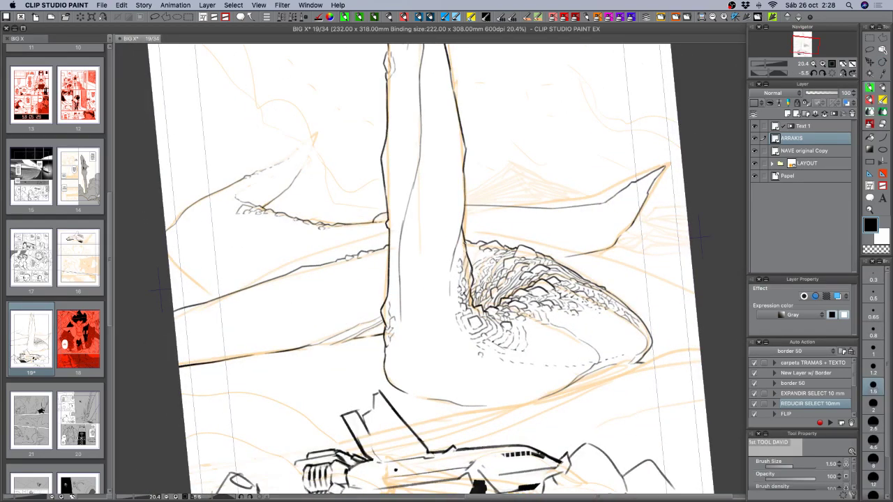
# - Add a column of small stones on the tower's flank, running from the crater rim down to the square rock
pyautogui.moveTo(463, 251); pyautogui.dragTo(460, 259)
pyautogui.press('c')
pyautogui.press('c')
pyautogui.press('r')
pyautogui.moveTo(455, 284)
pyautogui.mouseDown()
pyautogui.moveTo(503, 316)
pyautogui.moveTo(514, 292)
pyautogui.mouseUp()
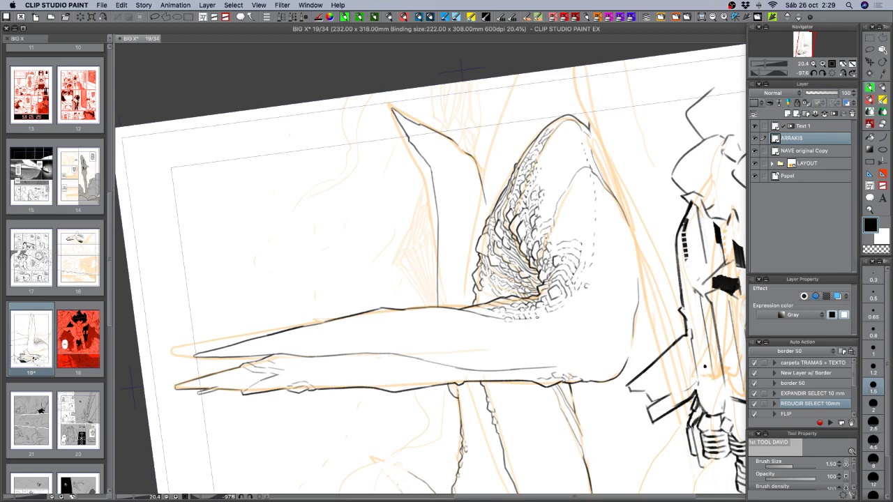
pyautogui.press('c')
pyautogui.moveTo(573, 284)
pyautogui.mouseDown()
pyautogui.moveTo(520, 340)
pyautogui.moveTo(495, 341)
pyautogui.mouseUp()
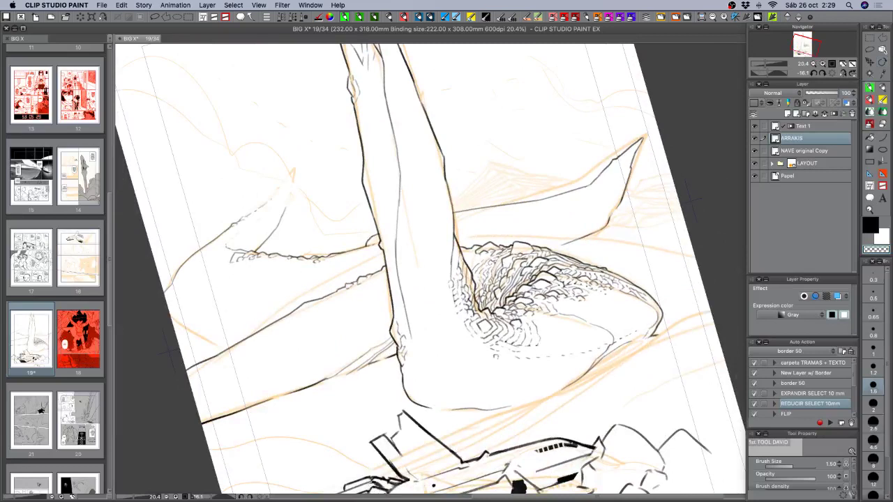
# - Ink an outer row of stones curving from the tower's flank around beneath the square rock
pyautogui.press('c')
pyautogui.press('c')
pyautogui.press('c')
pyautogui.moveTo(473, 344); pyautogui.dragTo(481, 347)
pyautogui.moveTo(411, 314); pyautogui.dragTo(523, 333)
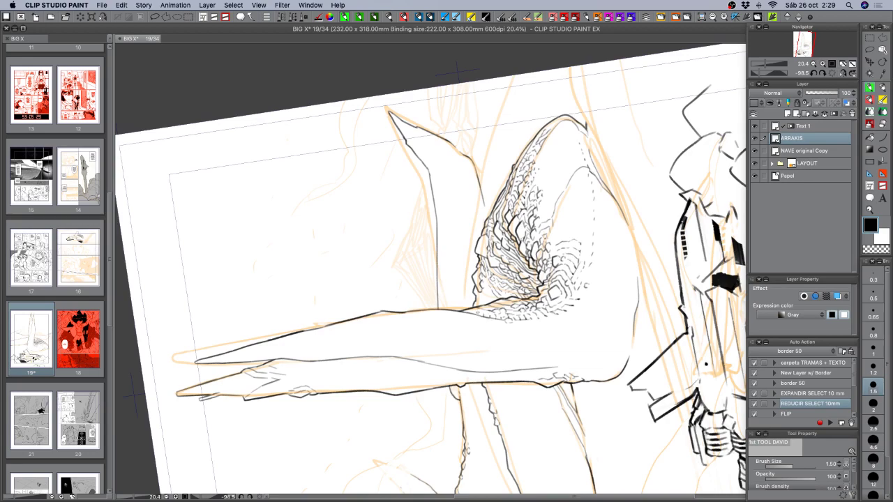
pyautogui.moveTo(627, 209)
pyautogui.mouseDown()
pyautogui.moveTo(610, 357)
pyautogui.moveTo(564, 395)
pyautogui.mouseUp()
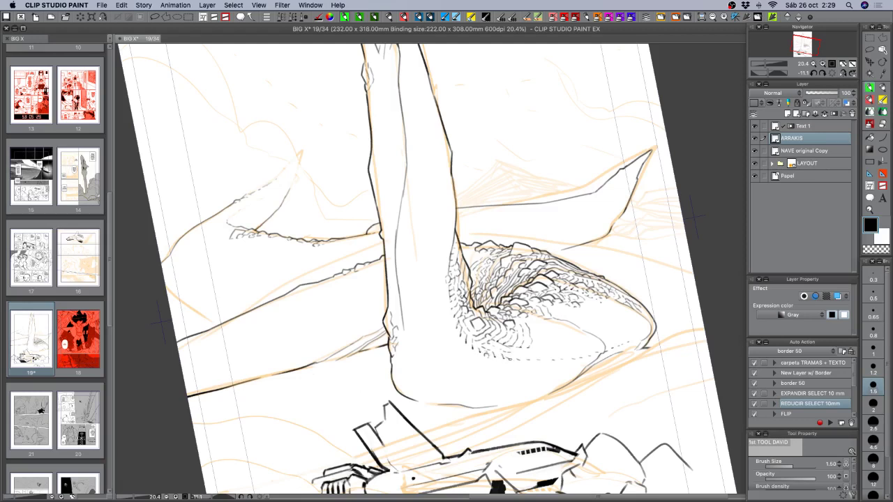
# - Fringe the outer edge of the curved rock rows with short tick strokes down to the dashed contour
pyautogui.press('c')
pyautogui.press('c')
pyautogui.press('c')
pyautogui.press('c')
pyautogui.press('c')
pyautogui.press('r')
pyautogui.moveTo(603, 371)
pyautogui.mouseDown()
pyautogui.moveTo(585, 365)
pyautogui.moveTo(564, 398)
pyautogui.mouseUp()
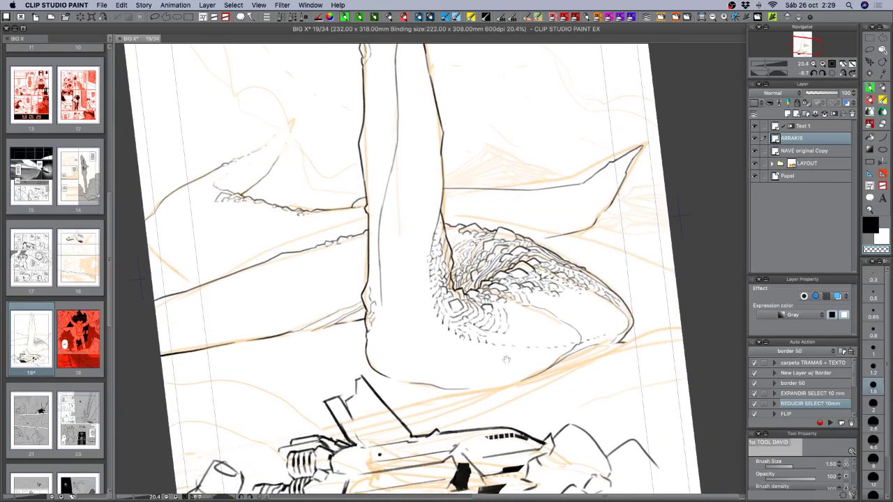
pyautogui.moveTo(495, 354); pyautogui.dragTo(497, 382)
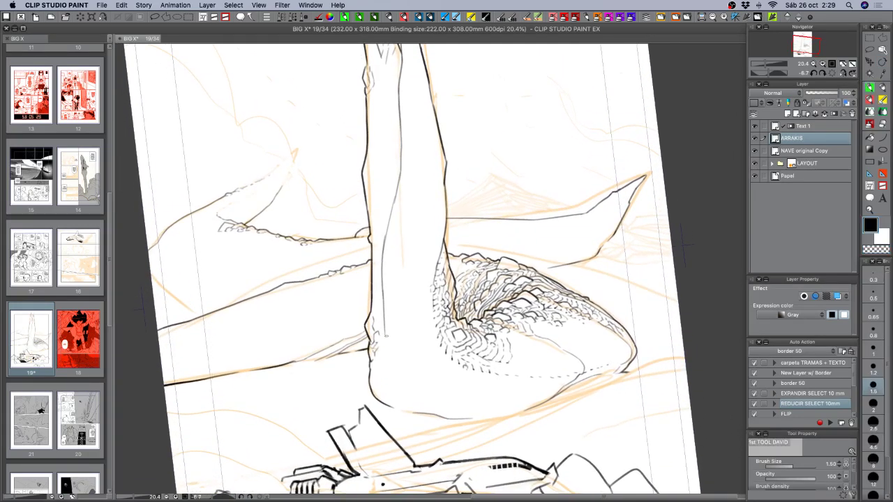
# - Ink loose stones on the crater's smooth slope and below its far rim, and save the page
pyautogui.moveTo(591, 369); pyautogui.dragTo(567, 400)
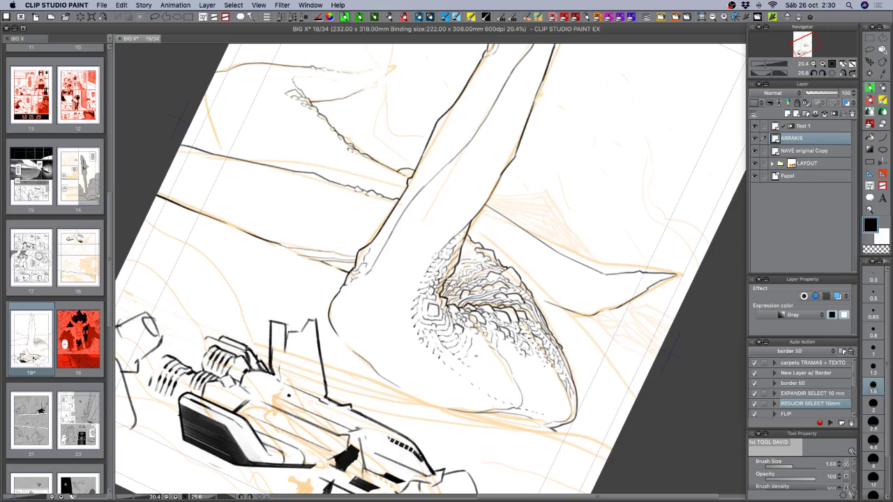
pyautogui.moveTo(476, 353); pyautogui.dragTo(656, 261)
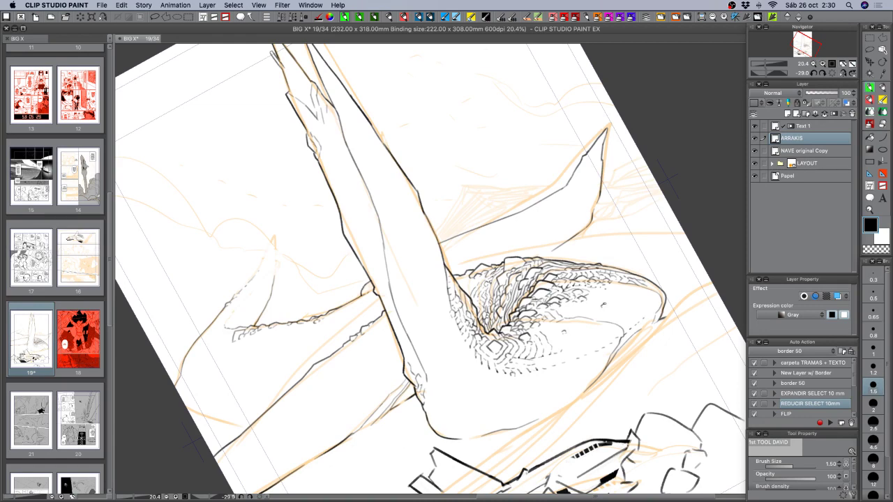
pyautogui.moveTo(680, 335); pyautogui.dragTo(607, 400)
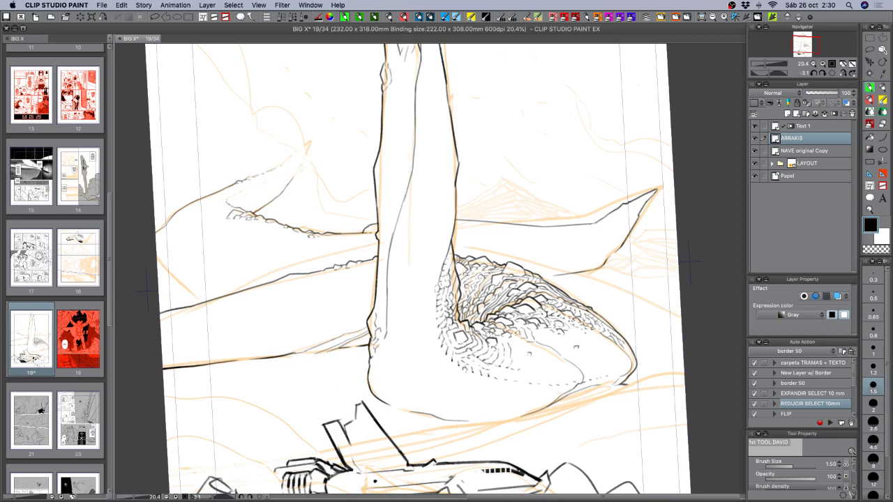
pyautogui.press('c')
pyautogui.press('c')
pyautogui.press('c')
pyautogui.press('c')
pyautogui.press('super+s')
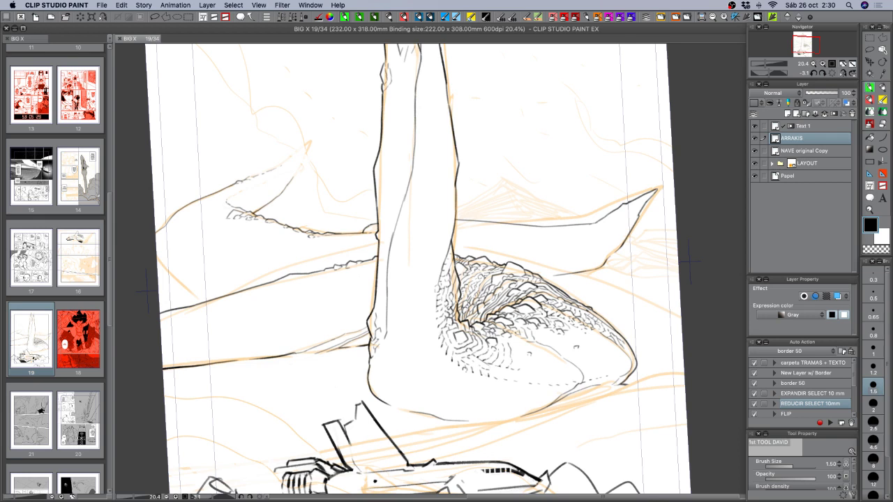
# - Refine the rock strokes in the crater's deep interior with short ink and transparent touches
pyautogui.press('c')
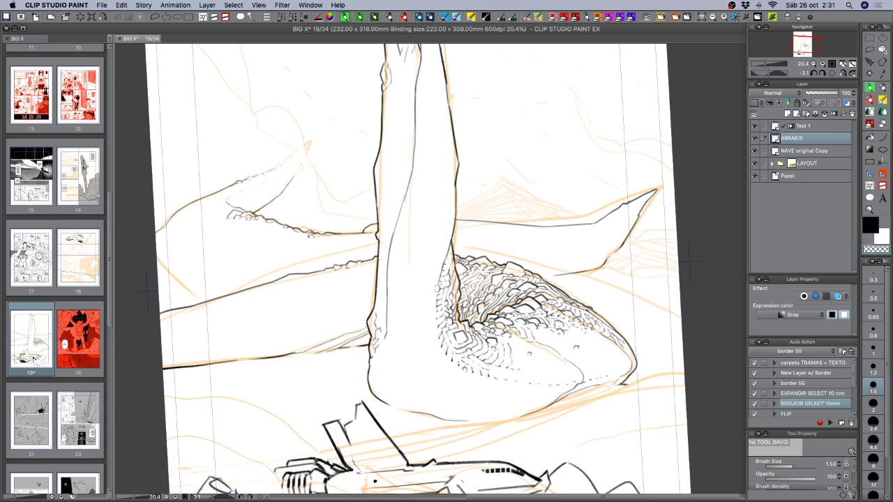
pyautogui.moveTo(513, 296); pyautogui.dragTo(516, 295)
pyautogui.press('c')
pyautogui.moveTo(517, 295); pyautogui.dragTo(526, 292)
# - Ink the first small rocks beneath the ridge line on the tower's left side, and zoom the page to 25%
pyautogui.moveTo(401, 360); pyautogui.dragTo(447, 348)
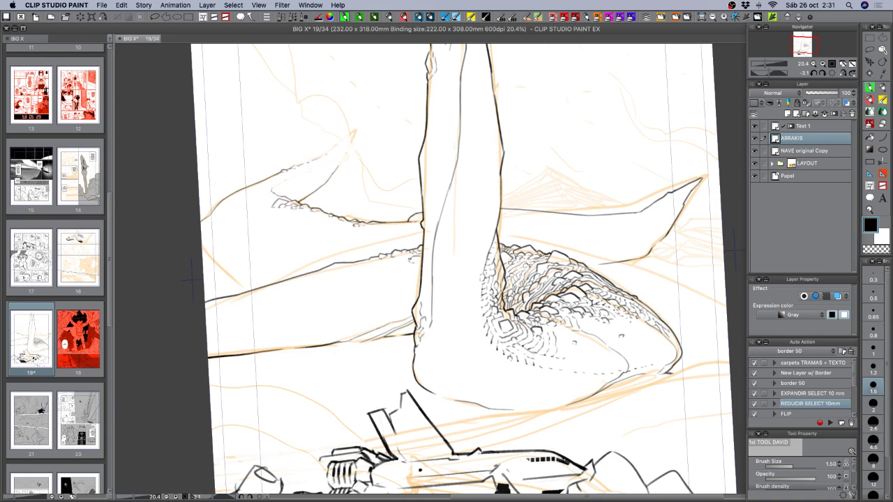
pyautogui.press('c')
pyautogui.press('c')
pyautogui.press('c')
pyautogui.press('c')
pyautogui.hotkey('shift', 'space')
pyautogui.moveTo(465, 239); pyautogui.dragTo(450, 227)
pyautogui.click(821, 67)
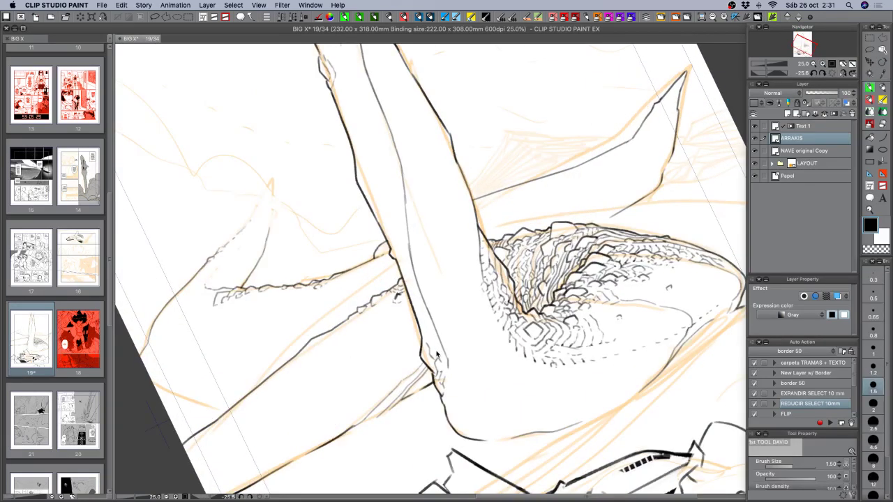
# - Ink rows of small rocks under the ridge left of the tower, undoing a stray stroke and cleaning with transparent colour
pyautogui.press('c')
pyautogui.press('c')
pyautogui.press('super+z')
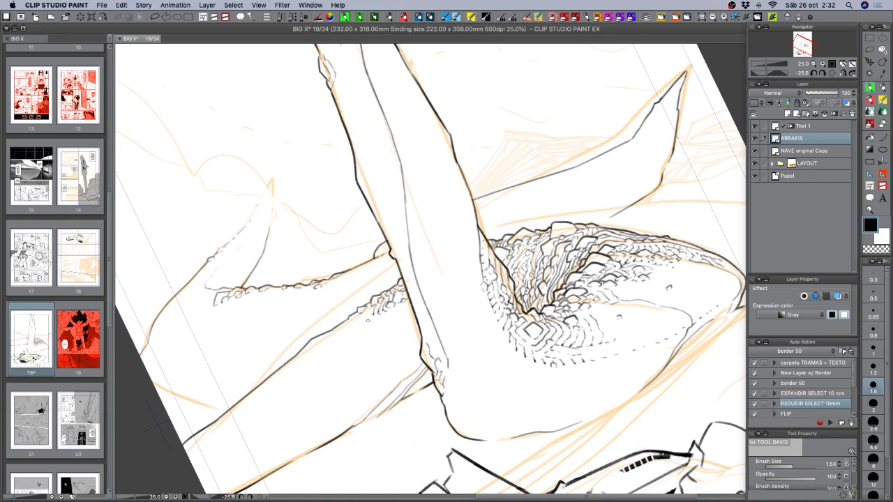
pyautogui.press('x')
pyautogui.press('x')
pyautogui.press('c')
pyautogui.press('c')
pyautogui.hotkey('shift', 'space')
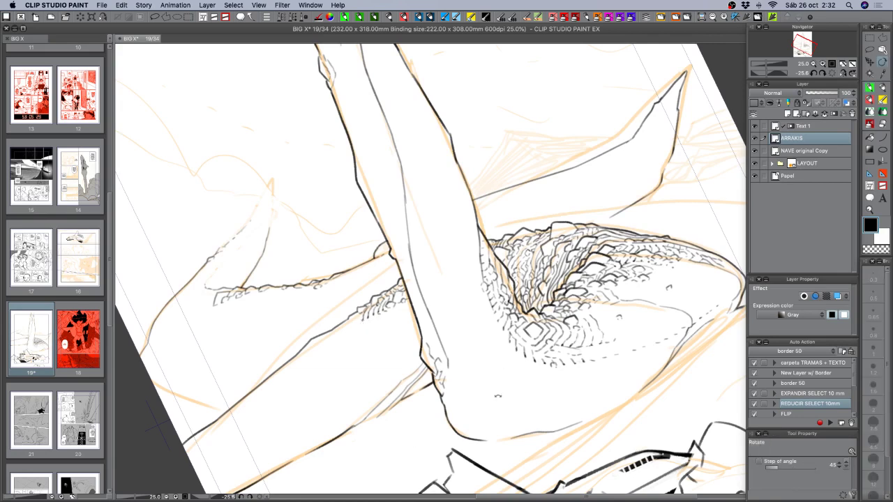
pyautogui.moveTo(498, 396)
pyautogui.mouseDown()
pyautogui.moveTo(436, 414)
pyautogui.moveTo(451, 414)
pyautogui.mouseUp()
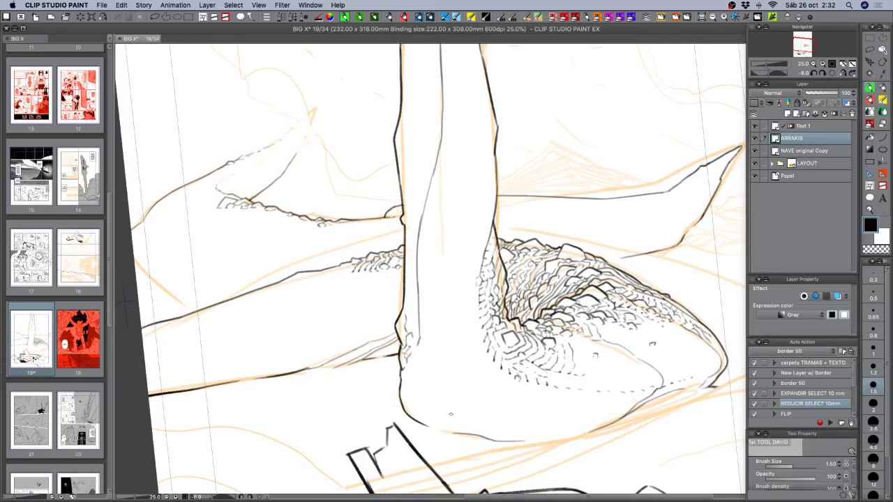
# - Extend the small rocks outward along the left ridge line, away from the tower
pyautogui.press('space')
pyautogui.moveTo(450, 414); pyautogui.dragTo(491, 379)
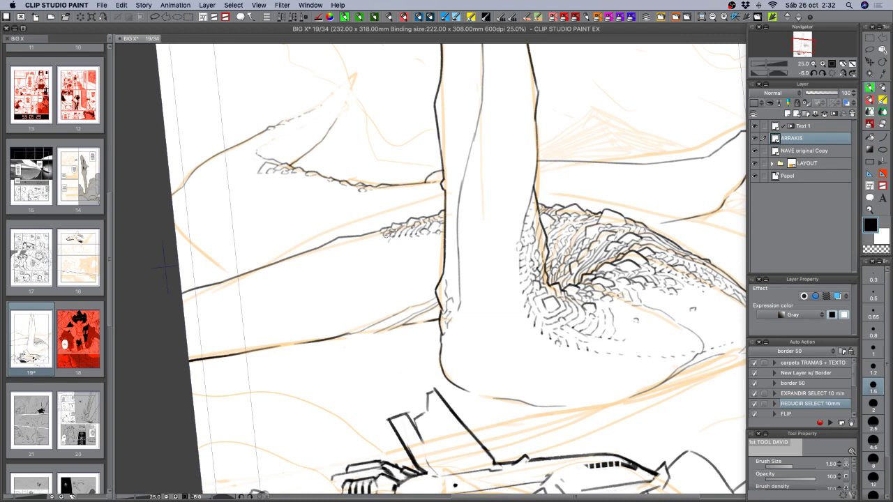
pyautogui.moveTo(384, 234)
pyautogui.mouseDown()
pyautogui.moveTo(321, 249)
pyautogui.moveTo(355, 242)
pyautogui.mouseUp()
pyautogui.moveTo(359, 237); pyautogui.dragTo(367, 240)
pyautogui.press('c')
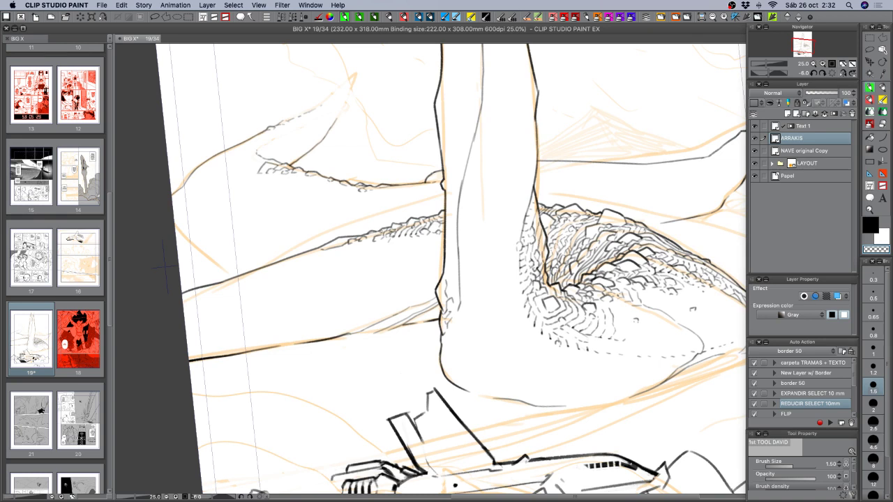
# - Ink a cluster of rocks below the left ridge against the tower, undoing one stroke and redrawing it
pyautogui.press('c')
pyautogui.moveTo(376, 231); pyautogui.dragTo(382, 229)
pyautogui.moveTo(430, 236); pyautogui.dragTo(417, 242)
pyautogui.press('super+z')
pyautogui.press('c')
pyautogui.press('c')
pyautogui.moveTo(434, 239); pyautogui.dragTo(428, 242)
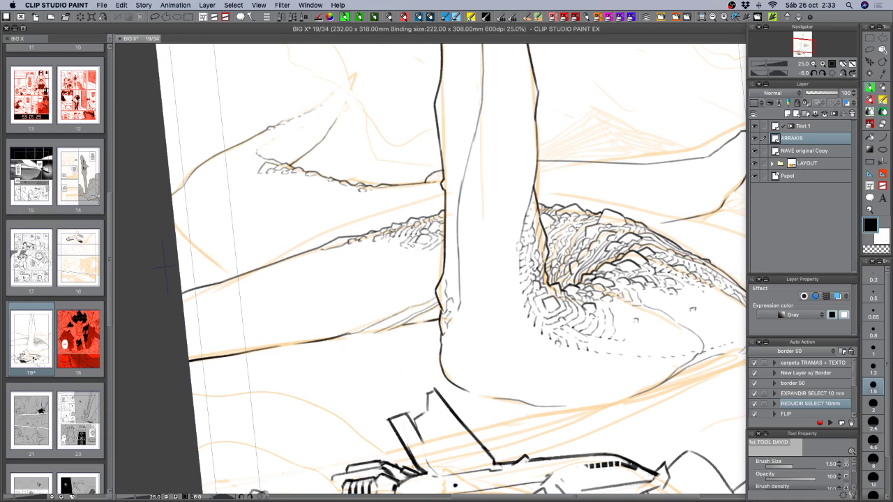
pyautogui.press('c')
# - Surround the rock cluster left of the tower with concentric arc strokes, cleaning them with transparent colour
pyautogui.moveTo(477, 292)
pyautogui.mouseDown()
pyautogui.moveTo(497, 314)
pyautogui.moveTo(519, 320)
pyautogui.mouseUp()
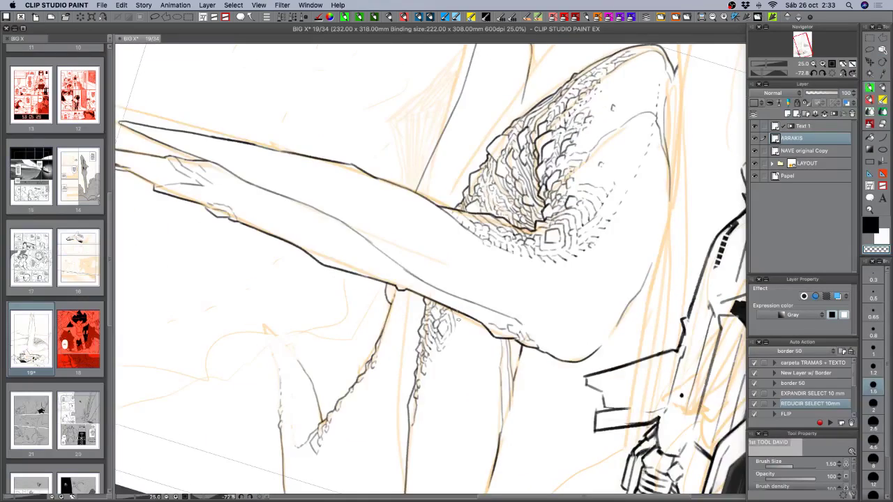
pyautogui.press('c')
pyautogui.press('c')
pyautogui.press('c')
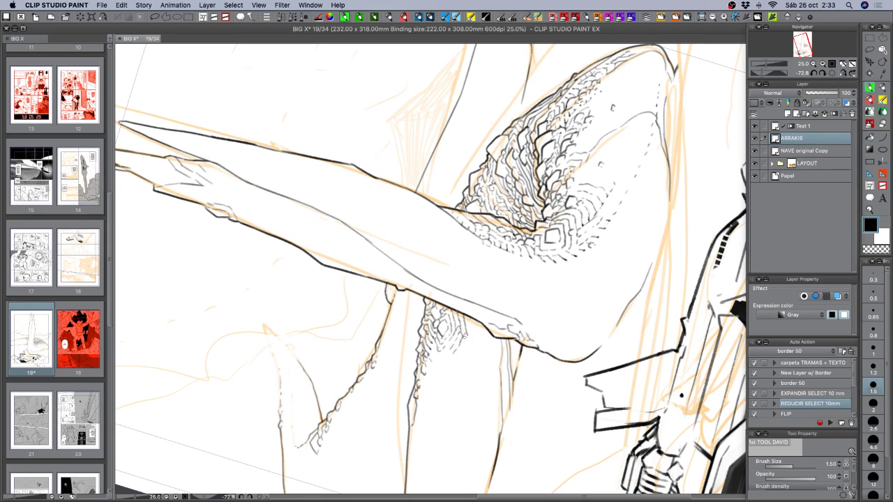
pyautogui.press('c')
pyautogui.press('c')
# - Add outer arc strokes beneath the rock cluster where it meets the tower's left edge
pyautogui.press('^')
pyautogui.press('^')
pyautogui.press('^')
pyautogui.press('^')
pyautogui.press('^')
pyautogui.press('^')
pyautogui.press('^')
pyautogui.press('^')
pyautogui.press('^')
pyautogui.press('^')
pyautogui.press('^')
pyautogui.press('^')
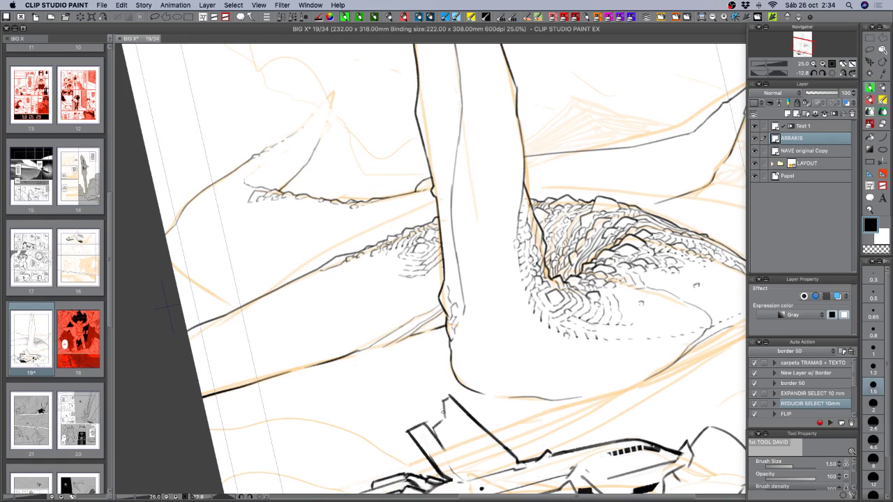
pyautogui.moveTo(424, 284); pyautogui.dragTo(457, 310)
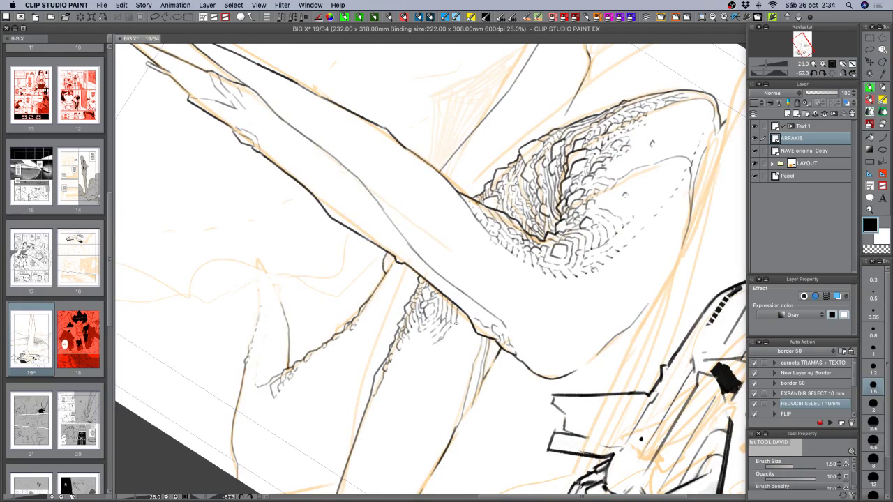
pyautogui.moveTo(458, 329); pyautogui.dragTo(444, 344)
pyautogui.press('c')
pyautogui.hotkey('shift', 'space')
pyautogui.moveTo(511, 302); pyautogui.dragTo(465, 349)
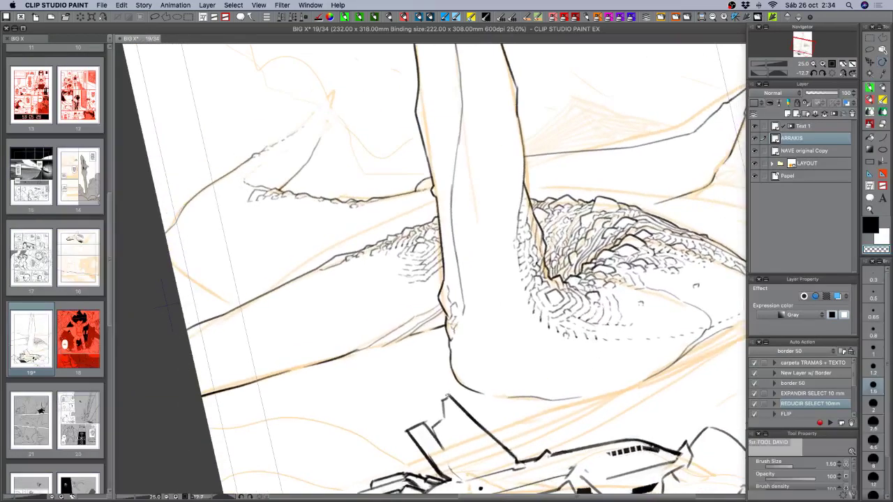
# - Ink loose stones beside the rock cluster and down along the tower's left edge, refining them with transparent colour
pyautogui.press('c')
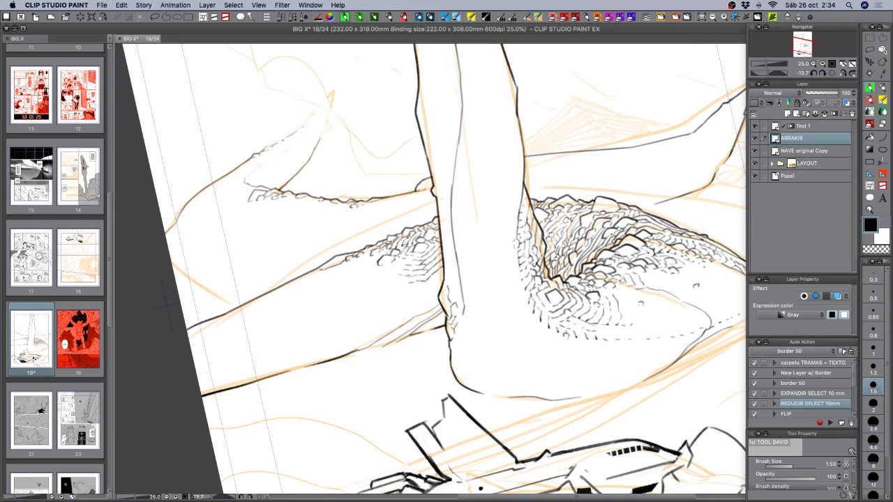
pyautogui.press('c')
pyautogui.press('c')
pyautogui.press('c')
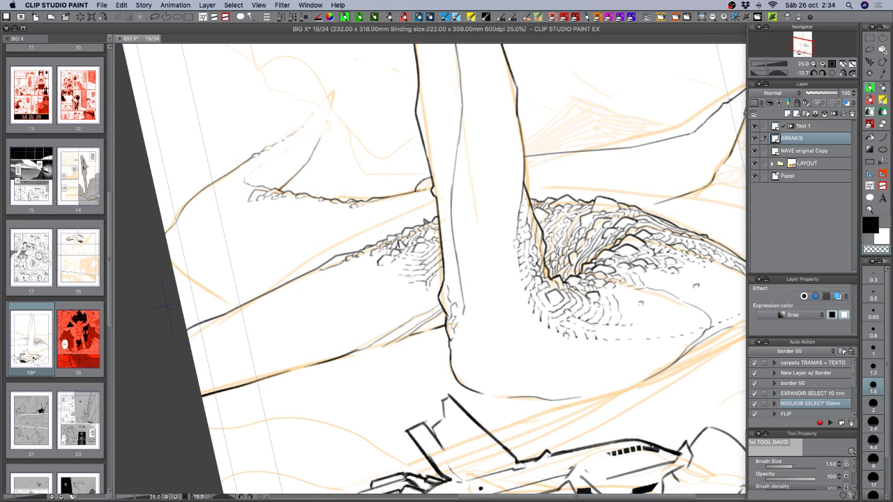
pyautogui.press('c')
pyautogui.press('c')
pyautogui.press('c')
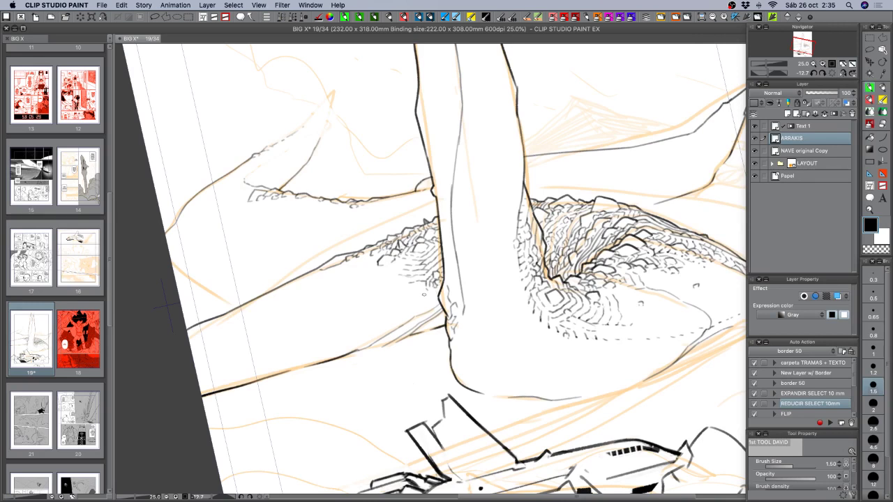
# - Ink small rocks below the cluster against the tower's left edge, cleaning the strokes with transparent colour
pyautogui.press('c')
pyautogui.press('c')
pyautogui.press('c')
pyautogui.press('c')
pyautogui.moveTo(411, 291)
pyautogui.mouseDown()
pyautogui.moveTo(413, 301)
pyautogui.moveTo(423, 300)
pyautogui.mouseUp()
pyautogui.press('c')
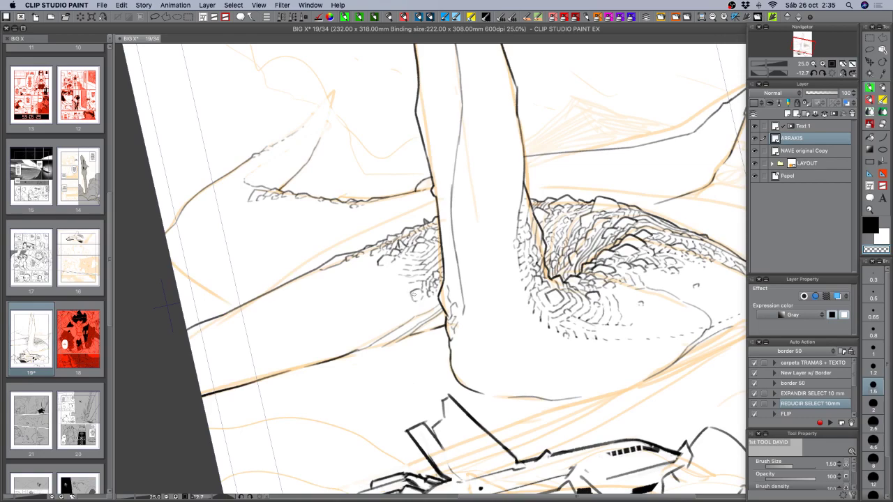
# - Ink diagonal hatch strokes at the left end of the rock cluster under the left ridge, undoing one stroke
pyautogui.hotkey('shift', 'space')
pyautogui.moveTo(540, 370)
pyautogui.mouseDown()
pyautogui.moveTo(457, 396)
pyautogui.moveTo(483, 403)
pyautogui.moveTo(564, 362)
pyautogui.moveTo(557, 227)
pyautogui.mouseUp()
pyautogui.press('space')
pyautogui.moveTo(468, 366)
pyautogui.mouseDown()
pyautogui.moveTo(459, 303)
pyautogui.moveTo(433, 312)
pyautogui.moveTo(442, 327)
pyautogui.moveTo(445, 303)
pyautogui.moveTo(443, 328)
pyautogui.moveTo(300, 296)
pyautogui.mouseUp()
pyautogui.press('c')
pyautogui.press('r')
pyautogui.press('r')
pyautogui.moveTo(425, 331)
pyautogui.mouseDown()
pyautogui.moveTo(377, 333)
pyautogui.moveTo(391, 345)
pyautogui.mouseUp()
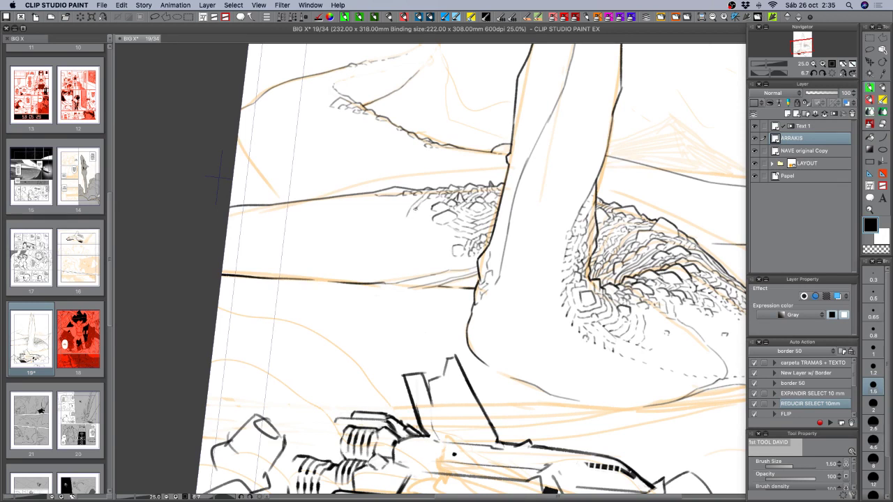
pyautogui.moveTo(416, 208)
pyautogui.mouseDown()
pyautogui.moveTo(410, 219)
pyautogui.moveTo(421, 207)
pyautogui.moveTo(417, 214)
pyautogui.mouseUp()
pyautogui.press('c')
pyautogui.press('c')
pyautogui.moveTo(410, 211)
pyautogui.mouseDown()
pyautogui.moveTo(408, 223)
pyautogui.moveTo(430, 206)
pyautogui.mouseUp()
pyautogui.press('super+z')
pyautogui.press('x')
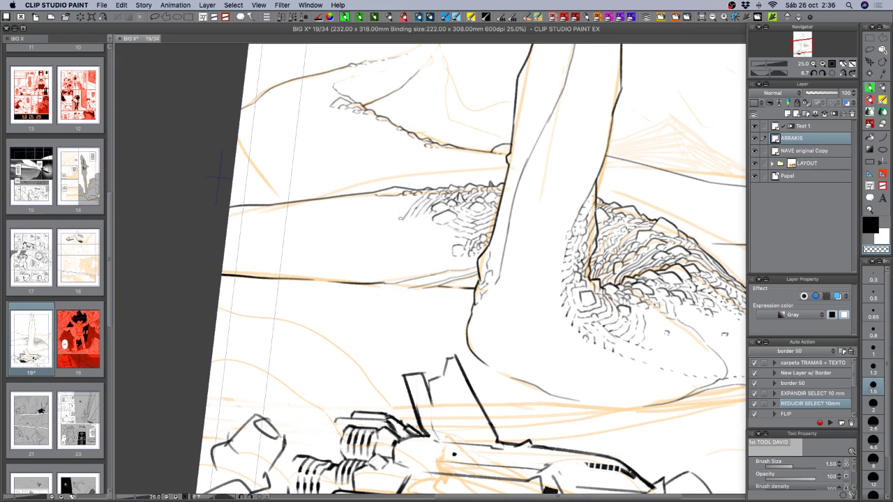
# - Refine the hatching at the cluster's left end with a few more strokes and save the page
pyautogui.press('x')
pyautogui.press('x')
pyautogui.press('x')
pyautogui.moveTo(405, 208)
pyautogui.mouseDown()
pyautogui.moveTo(397, 219)
pyautogui.moveTo(404, 213)
pyautogui.mouseUp()
pyautogui.click(812, 64)
pyautogui.click(812, 64)
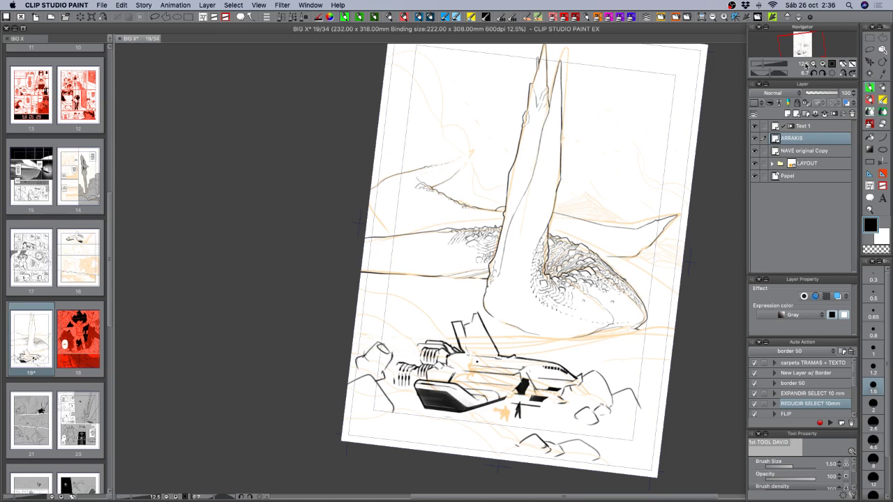
pyautogui.press('super+s')
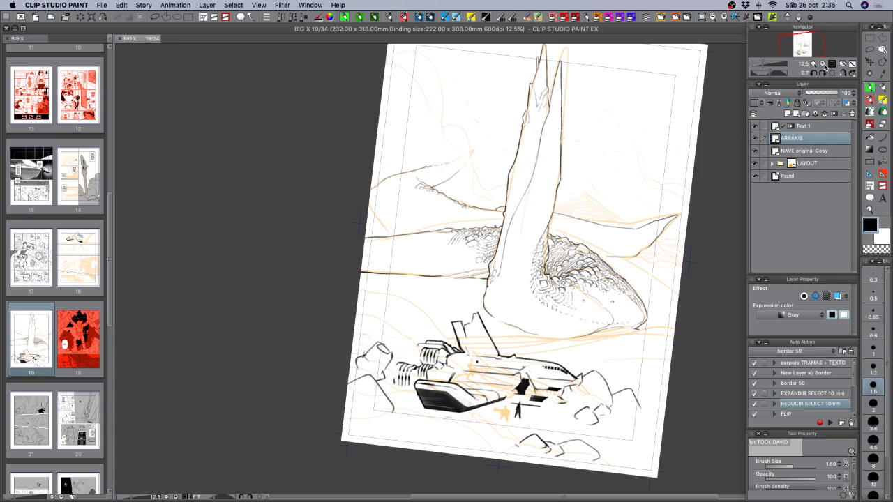
# - Extend the diagonal hatching farther left beneath the left ridge line and add small stones below it
pyautogui.click(822, 73)
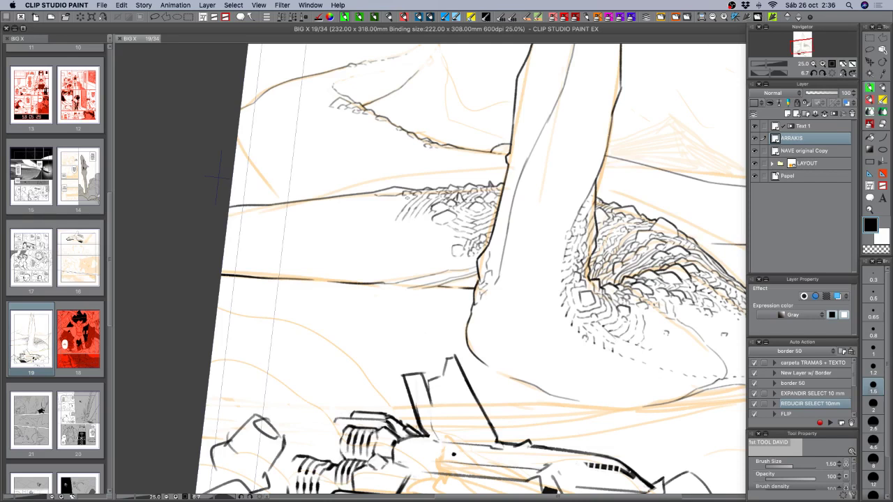
pyautogui.click(405, 198)
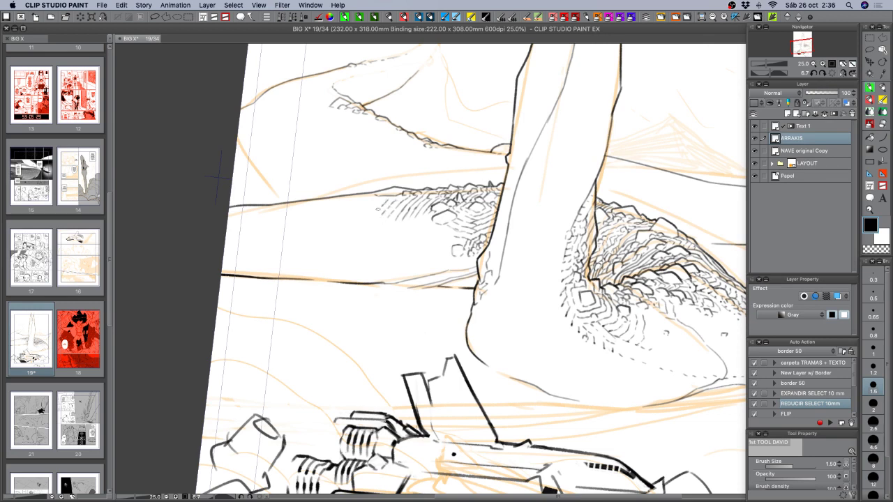
pyautogui.press('c')
pyautogui.press('c')
pyautogui.press('c')
pyautogui.press('c')
pyautogui.press('c')
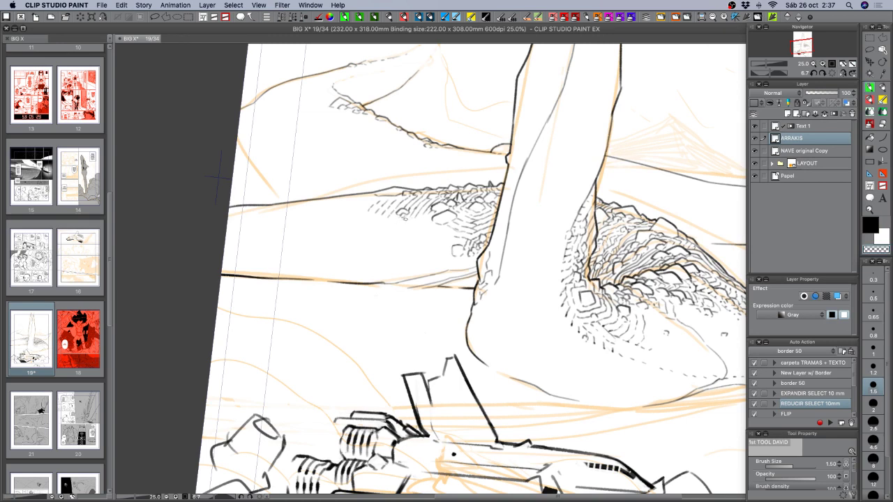
pyautogui.press('c')
# - Ink small stones along the lower edge of the left ridge's hatching, trimming them with transparent colour
pyautogui.moveTo(399, 215)
pyautogui.mouseDown()
pyautogui.moveTo(387, 222)
pyautogui.moveTo(407, 218)
pyautogui.moveTo(446, 263)
pyautogui.moveTo(571, 272)
pyautogui.mouseUp()
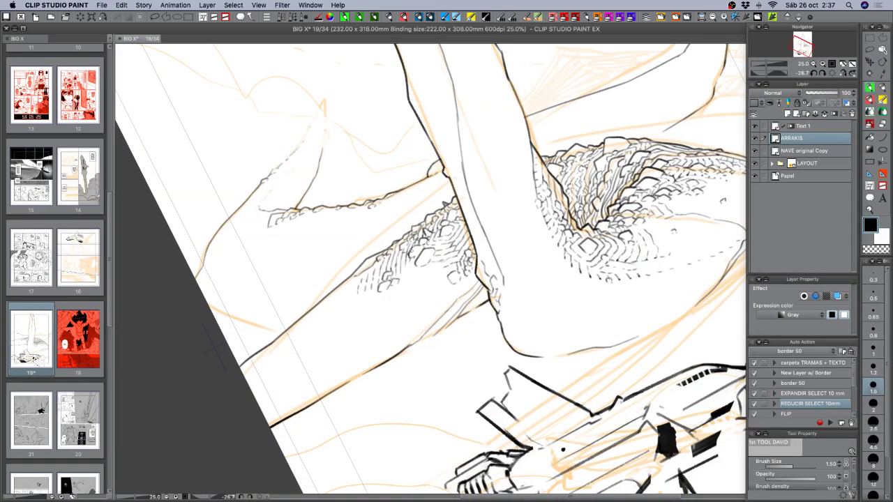
pyautogui.press('x')
pyautogui.press('x')
pyautogui.press('c')
pyautogui.press('c')
pyautogui.press('c')
pyautogui.press('c')
pyautogui.press('c')
pyautogui.press('c')
pyautogui.press('c')
pyautogui.press('c')
# - Refine the boulders in the middle of the left ridge's texture with black and transparent colour, then save the page
pyautogui.press('r')
pyautogui.moveTo(456, 370); pyautogui.dragTo(351, 253)
pyautogui.press('super+z')
pyautogui.press('r')
pyautogui.moveTo(531, 287); pyautogui.dragTo(490, 348)
pyautogui.press('space')
pyautogui.moveTo(491, 348); pyautogui.dragTo(509, 299)
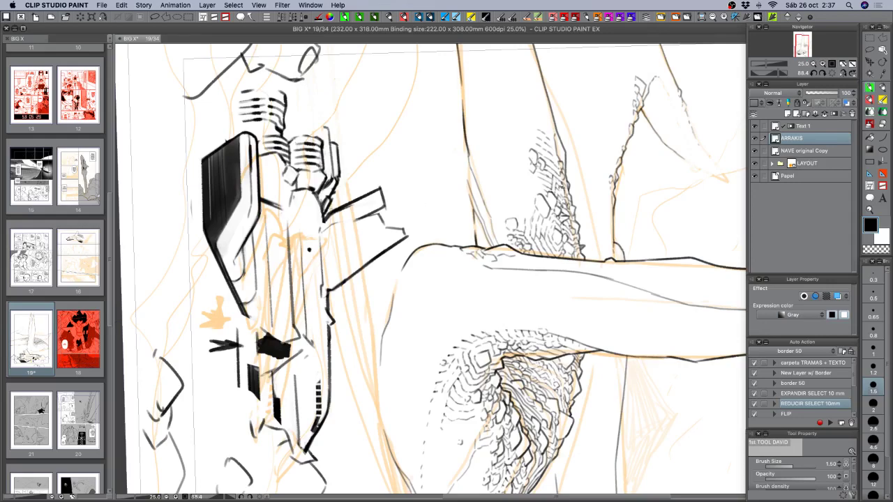
pyautogui.press('c')
pyautogui.press('r')
pyautogui.moveTo(562, 182)
pyautogui.mouseDown()
pyautogui.moveTo(535, 130)
pyautogui.moveTo(436, 126)
pyautogui.mouseUp()
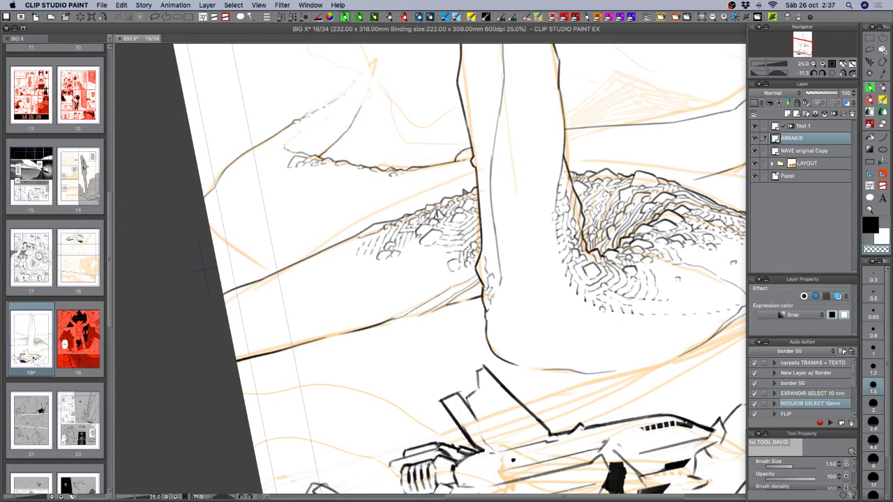
pyautogui.press('c')
pyautogui.moveTo(418, 236); pyautogui.dragTo(414, 232)
pyautogui.press('c')
pyautogui.press('c')
pyautogui.press('c')
pyautogui.press('c')
pyautogui.press('c')
pyautogui.press('c')
pyautogui.press('c')
pyautogui.press('super+s')
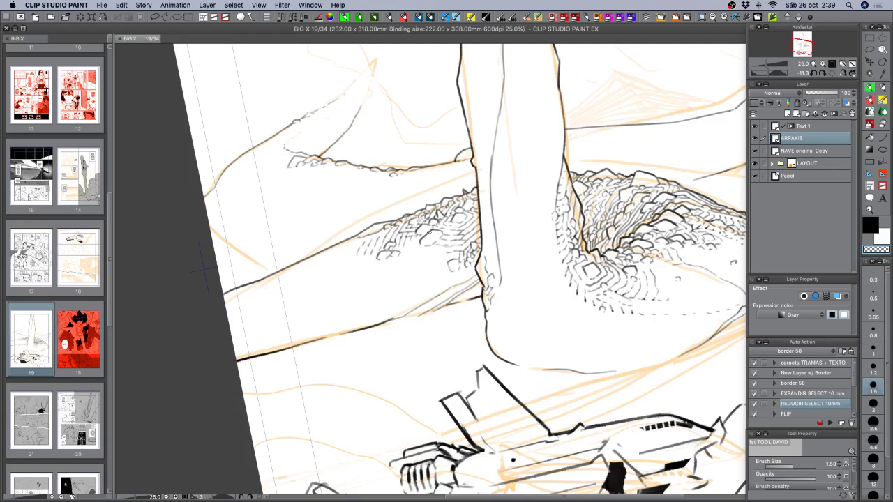
# - Ink rocks on the left ridge's outline above the end of the hatching and lengthen the hatching there
pyautogui.moveTo(419, 235); pyautogui.dragTo(423, 234)
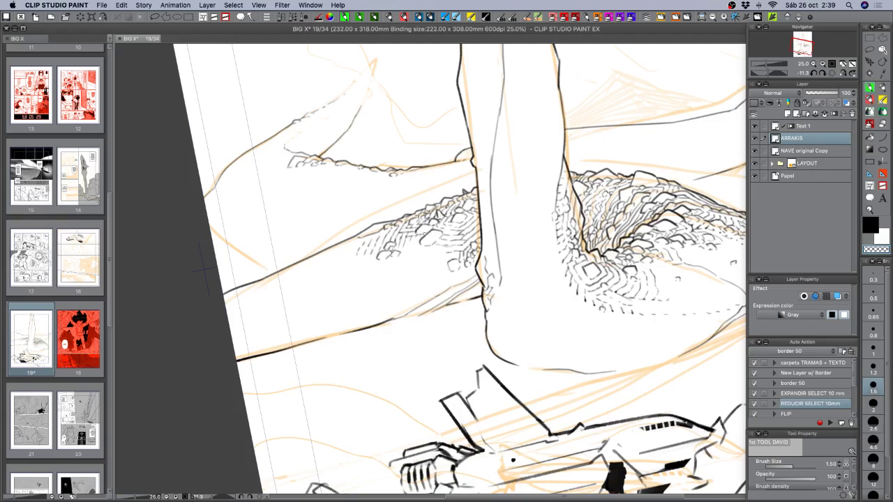
pyautogui.press('c')
pyautogui.press('c')
pyautogui.press('c')
pyautogui.press('r')
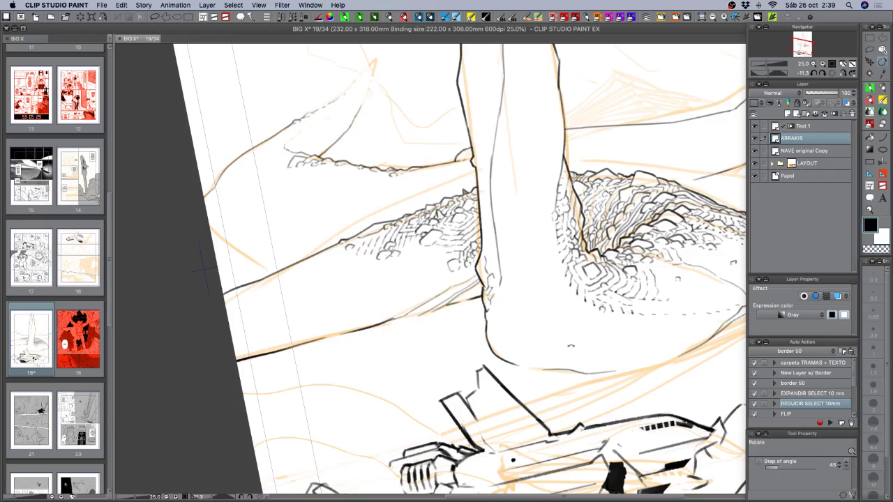
pyautogui.moveTo(588, 370)
pyautogui.mouseDown()
pyautogui.moveTo(472, 410)
pyautogui.moveTo(546, 396)
pyautogui.moveTo(596, 360)
pyautogui.moveTo(626, 314)
pyautogui.moveTo(577, 378)
pyautogui.mouseUp()
pyautogui.press('p')
# - Add loose stones and short hatch marks beyond the left end of the ridge's rock texture
pyautogui.press('c')
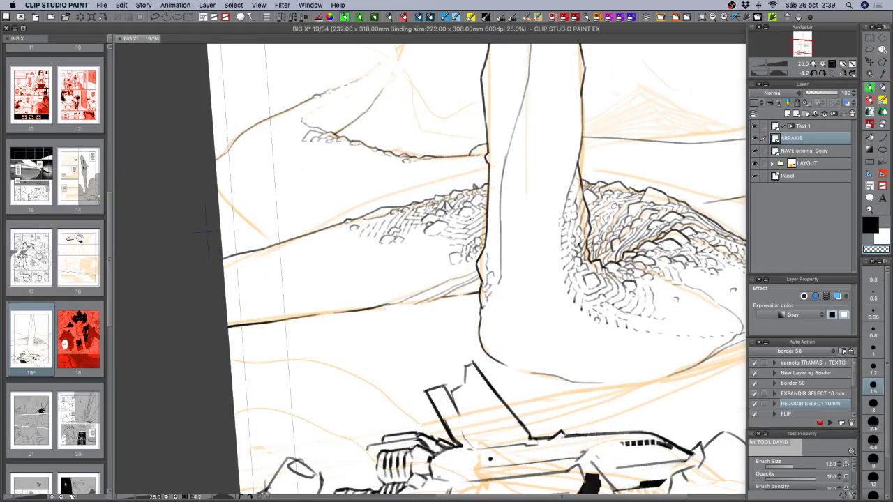
pyautogui.press('c')
pyautogui.press('c')
pyautogui.press('c')
pyautogui.press('c')
pyautogui.press('c')
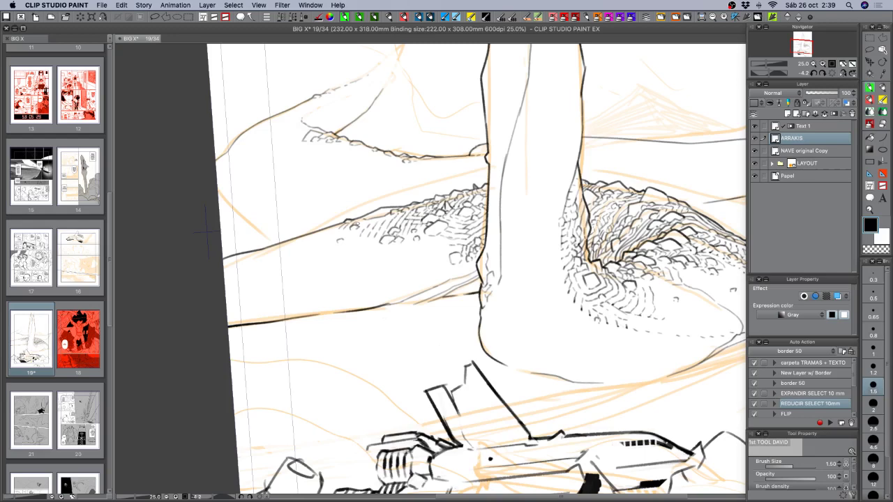
pyautogui.press('c')
pyautogui.press('c')
# - Ink jagged rock bumps along the left ridge's upper outline, from the tower toward the page edge
pyautogui.moveTo(450, 344)
pyautogui.mouseDown()
pyautogui.moveTo(488, 354)
pyautogui.moveTo(556, 307)
pyautogui.moveTo(561, 197)
pyautogui.mouseUp()
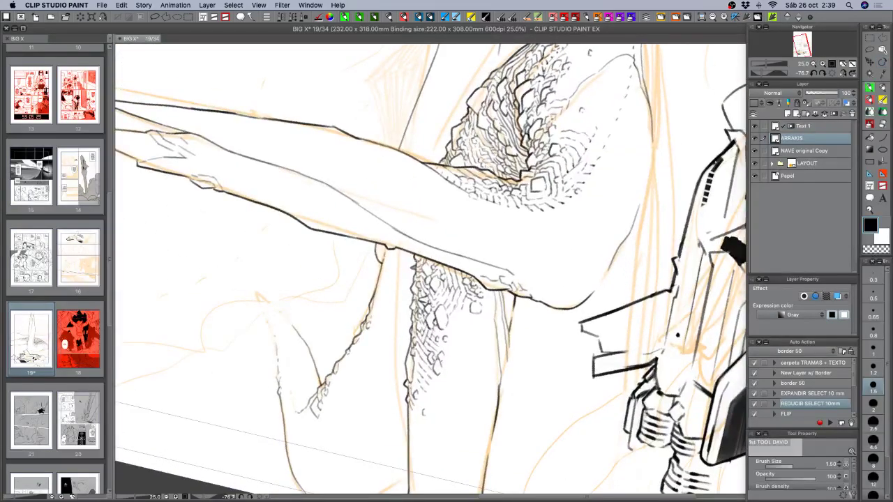
pyautogui.moveTo(415, 257); pyautogui.dragTo(417, 271)
pyautogui.scroll(-3, 495, 372)
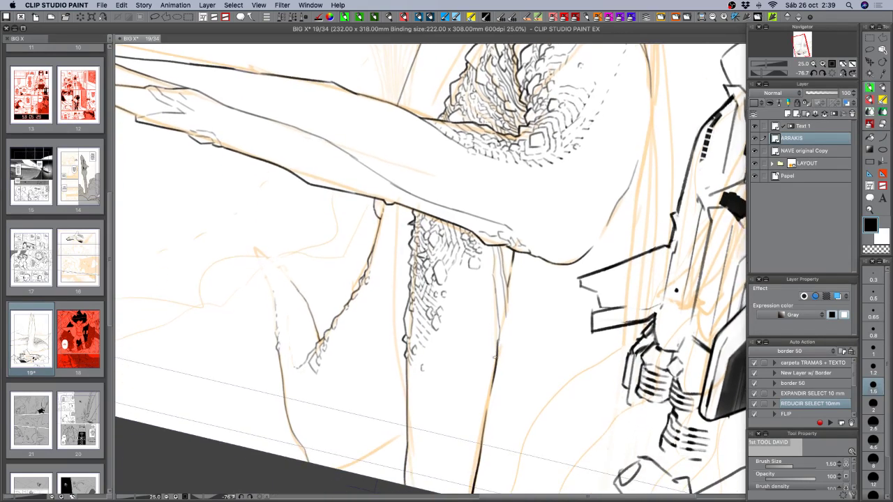
pyautogui.scroll(-1, 494, 358)
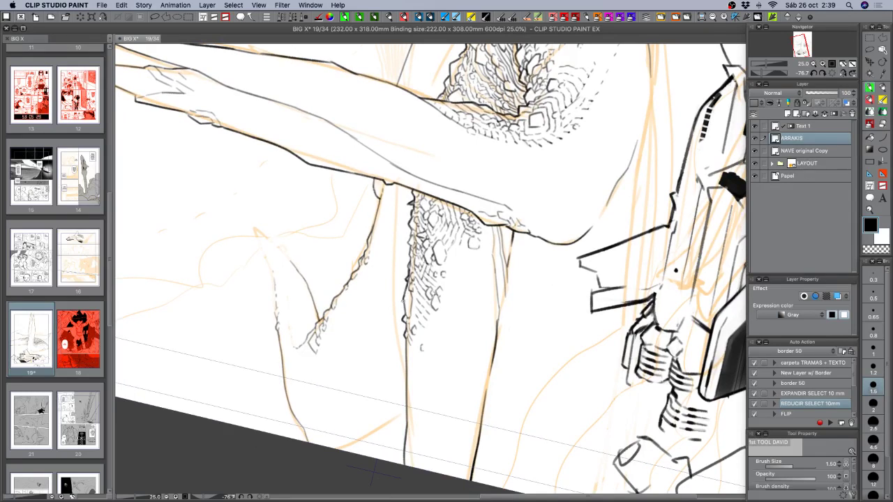
pyautogui.moveTo(472, 388); pyautogui.dragTo(465, 347)
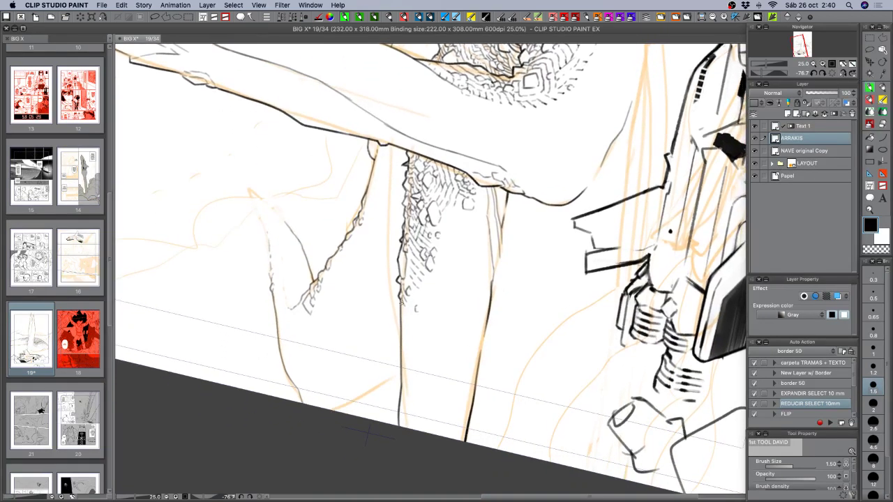
pyautogui.press('c')
pyautogui.press('c')
# - Refine the outline rocks and stones at the left end of the ridge texture, alternating black and transparent colour
pyautogui.moveTo(489, 386); pyautogui.dragTo(380, 388)
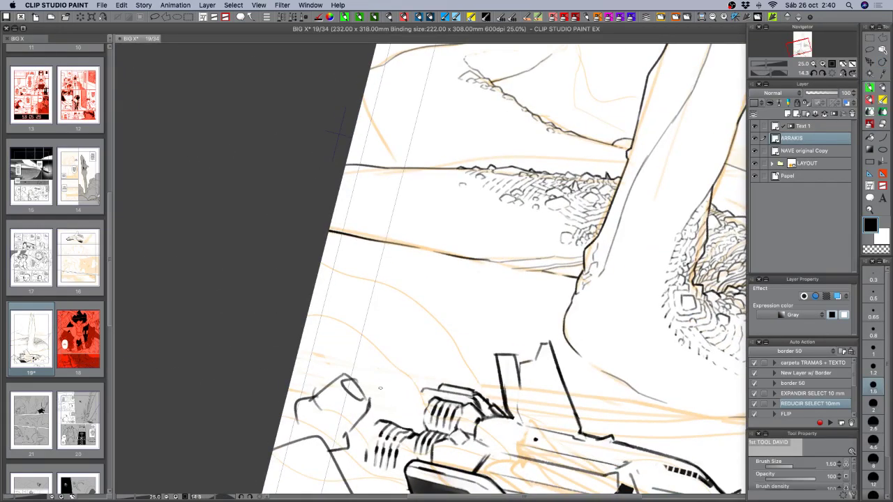
pyautogui.moveTo(528, 275); pyautogui.dragTo(433, 353)
pyautogui.press('c')
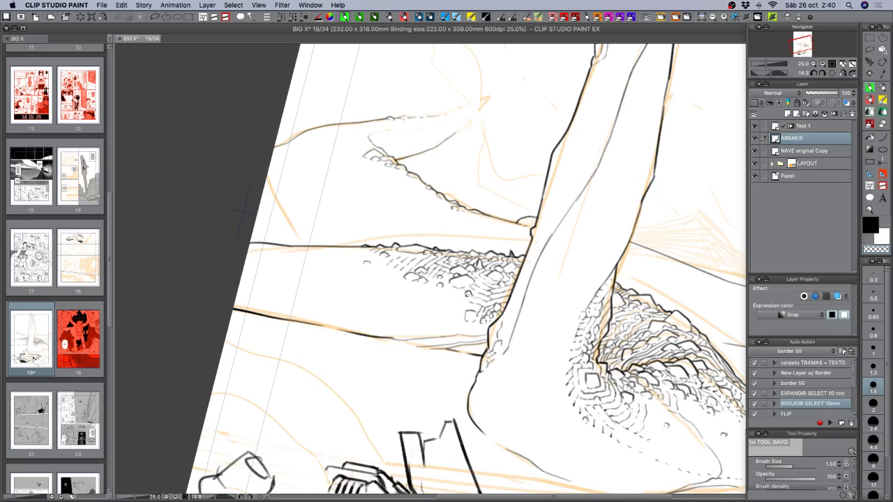
pyautogui.press('c')
pyautogui.press('c')
pyautogui.press('c')
pyautogui.press('c')
pyautogui.press('c')
pyautogui.press('c')
pyautogui.press('c')
pyautogui.press('c')
pyautogui.press('c')
pyautogui.press('c')
pyautogui.press('c')
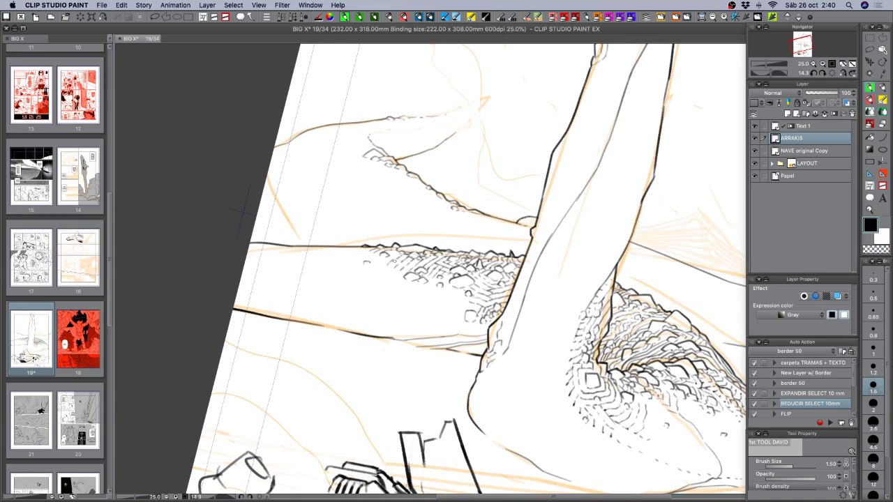
# - Undo the last stroke and ink a loose stone farther left beneath the ridge line
pyautogui.press('c')
pyautogui.press('c')
pyautogui.press('super+z')
pyautogui.moveTo(326, 254); pyautogui.dragTo(333, 254)
pyautogui.moveTo(437, 347); pyautogui.dragTo(552, 334)
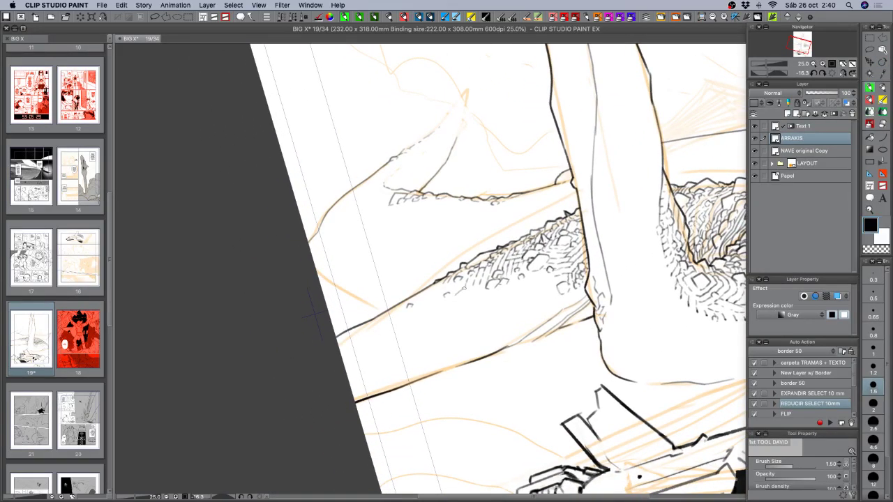
# - Ink a trail of short dashes and dots from the ridge texture toward the page edge, undoing and redrawing several strokes
pyautogui.press('super+z')
pyautogui.moveTo(461, 293)
pyautogui.mouseDown()
pyautogui.moveTo(453, 298)
pyautogui.moveTo(471, 291)
pyautogui.mouseUp()
pyautogui.press('super+z')
pyautogui.click(476, 291)
pyautogui.press('super+z')
pyautogui.click(468, 291)
pyautogui.click(453, 300)
pyautogui.click(445, 300)
pyautogui.press('super+z')
pyautogui.moveTo(460, 288); pyautogui.dragTo(449, 296)
pyautogui.press('super+z')
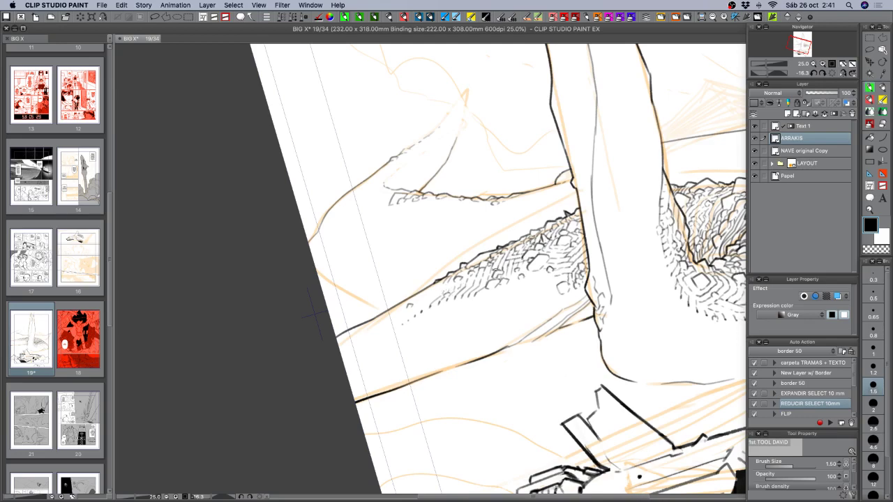
# - Ink small rock bumps on the ridge outline's far left stretch near the page margin, then save the page
pyautogui.press('r')
pyautogui.moveTo(562, 343)
pyautogui.mouseDown()
pyautogui.moveTo(474, 368)
pyautogui.moveTo(428, 356)
pyautogui.moveTo(558, 345)
pyautogui.mouseUp()
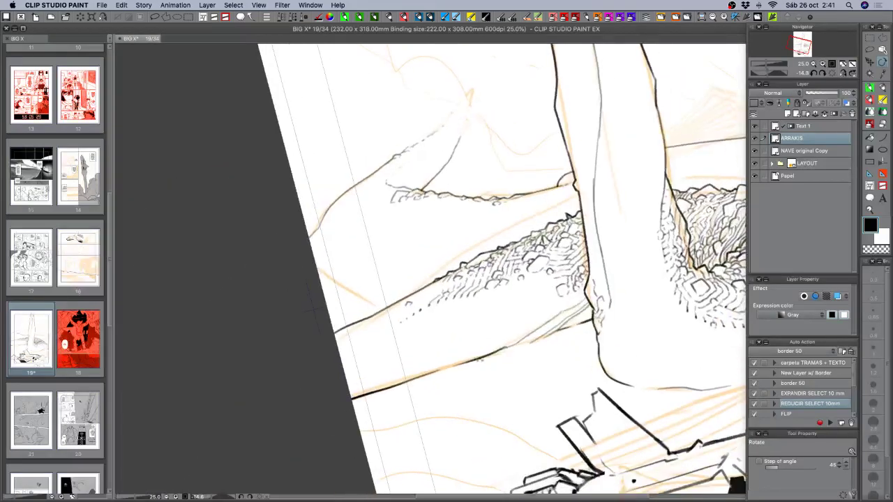
pyautogui.moveTo(480, 359); pyautogui.dragTo(537, 352)
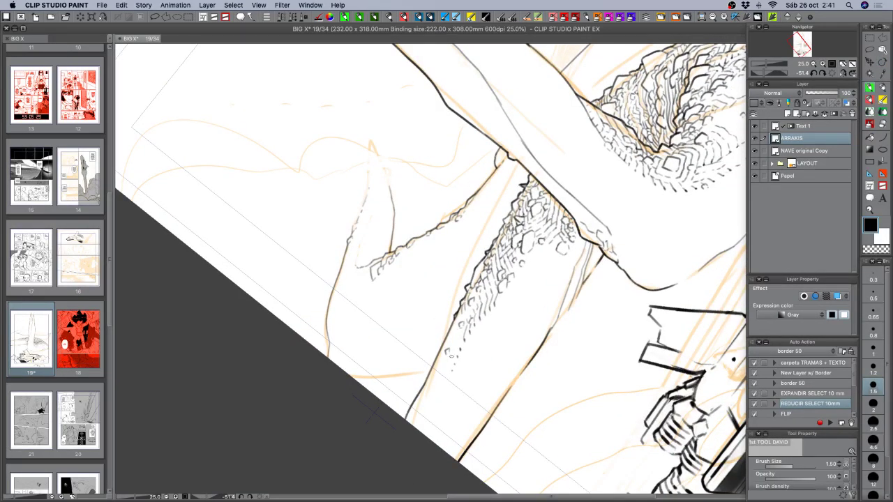
pyautogui.press('r')
pyautogui.moveTo(542, 361); pyautogui.dragTo(440, 398)
pyautogui.press('space')
pyautogui.moveTo(611, 364)
pyautogui.mouseDown()
pyautogui.moveTo(586, 332)
pyautogui.moveTo(532, 342)
pyautogui.mouseUp()
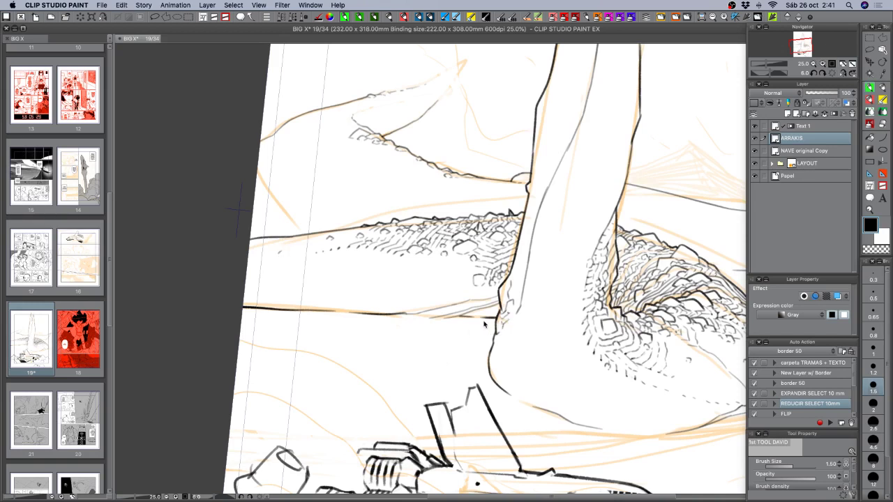
pyautogui.press('r')
pyautogui.moveTo(565, 321)
pyautogui.mouseDown()
pyautogui.moveTo(581, 251)
pyautogui.moveTo(567, 221)
pyautogui.mouseUp()
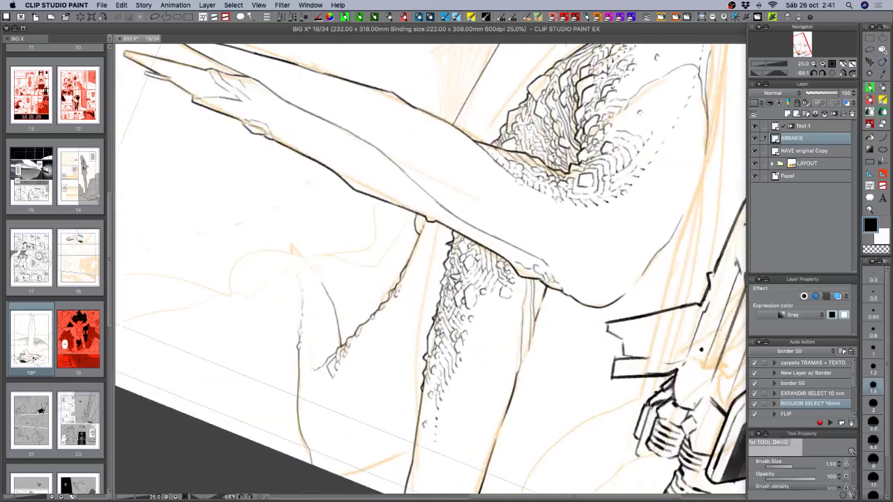
pyautogui.moveTo(472, 401); pyautogui.dragTo(502, 308)
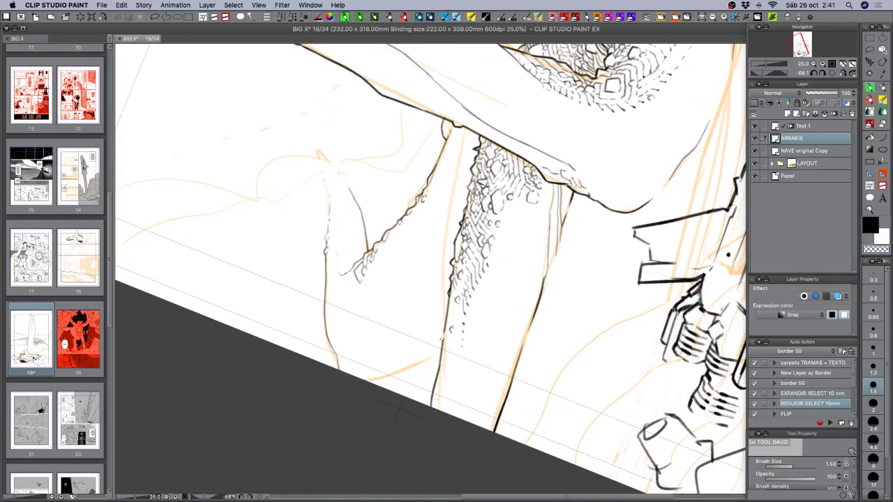
pyautogui.press('c')
pyautogui.moveTo(442, 337); pyautogui.dragTo(443, 342)
pyautogui.hotkey('shift', 'space')
pyautogui.moveTo(601, 349); pyautogui.dragTo(455, 392)
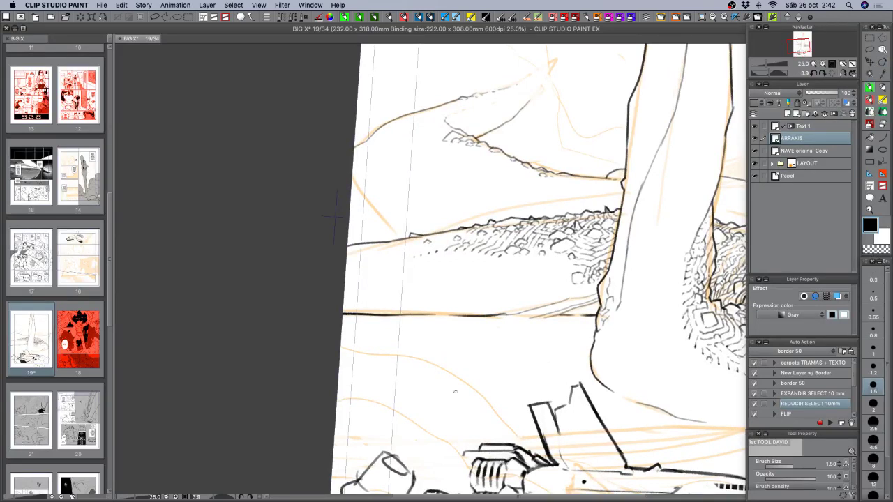
pyautogui.press('super+s')
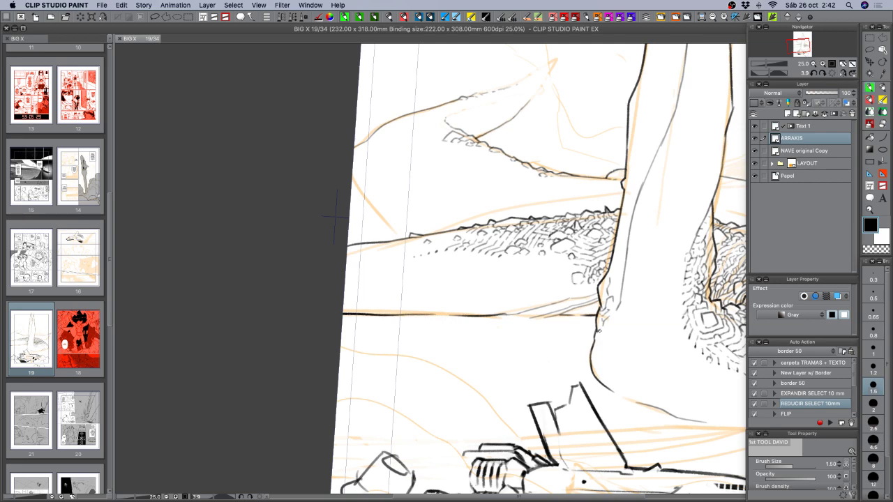
# - Ink additional stones on the lower edge of the crater's rocky slope beside the tower, undoing one stroke
pyautogui.moveTo(605, 269); pyautogui.dragTo(415, 317)
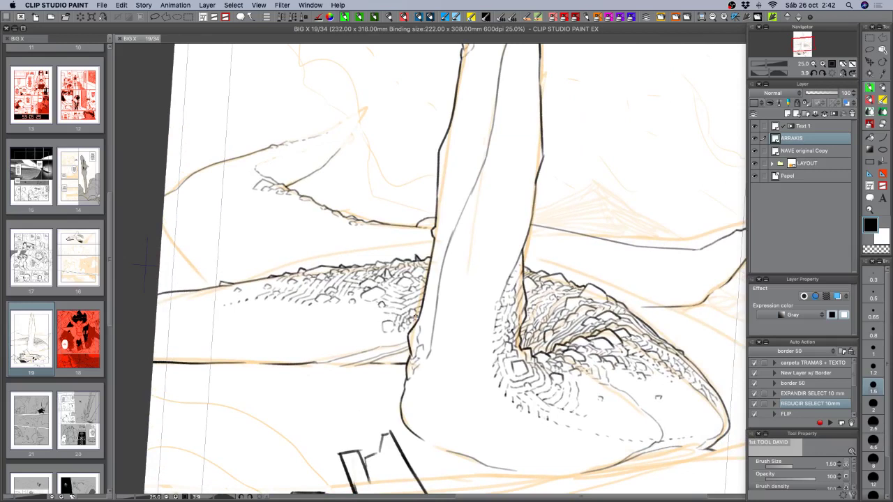
pyautogui.hscroll(3, 712, 263)
pyautogui.scroll(-2, 711, 264)
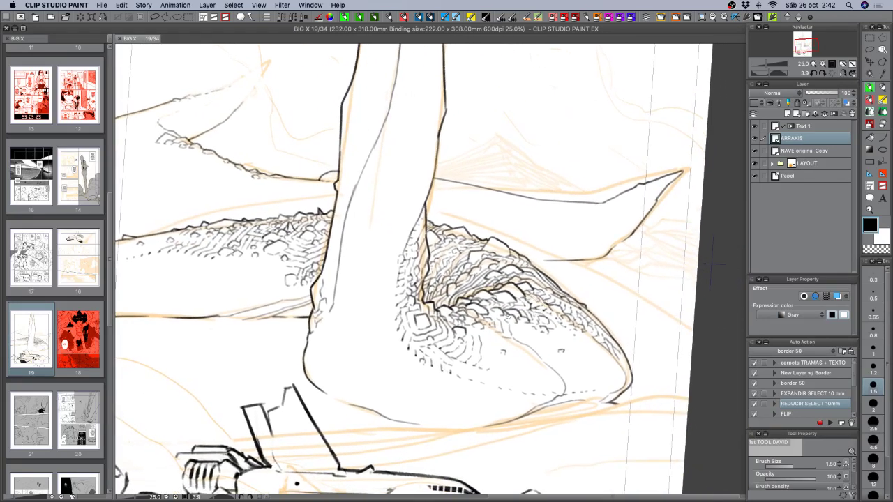
pyautogui.moveTo(470, 328)
pyautogui.mouseDown()
pyautogui.moveTo(477, 338)
pyautogui.moveTo(493, 328)
pyautogui.moveTo(491, 339)
pyautogui.moveTo(493, 327)
pyautogui.moveTo(480, 325)
pyautogui.moveTo(507, 320)
pyautogui.mouseUp()
pyautogui.press('super+z')
pyautogui.press('c')
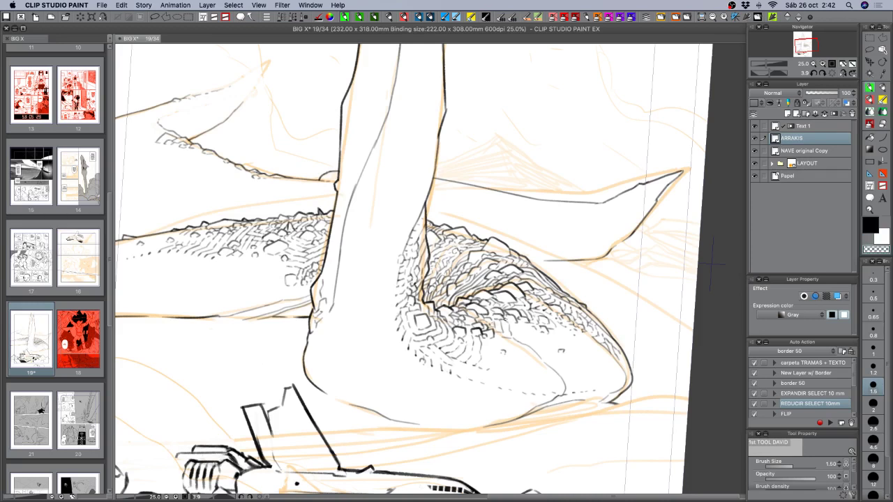
# - Reduce the brush size to 1.2 and ink a few fine stone marks on the crater's outer right slope
pyautogui.press('c')
pyautogui.press('r')
pyautogui.moveTo(644, 367); pyautogui.dragTo(654, 294)
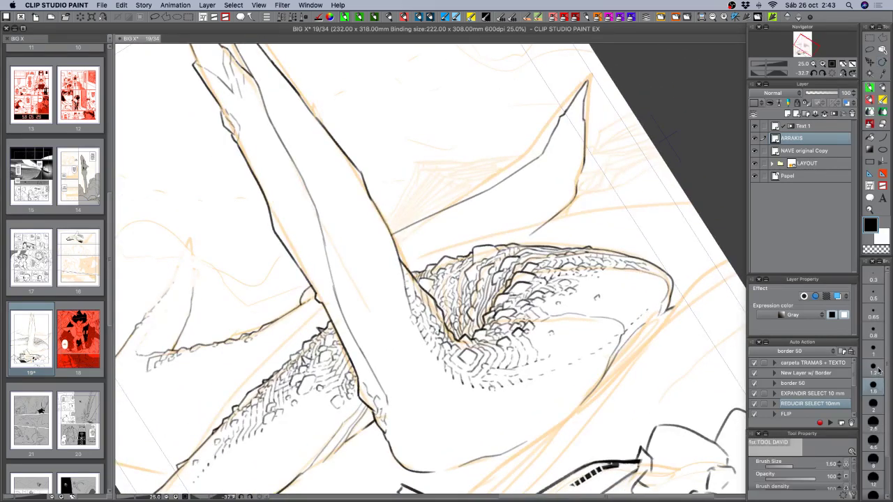
pyautogui.click(874, 371)
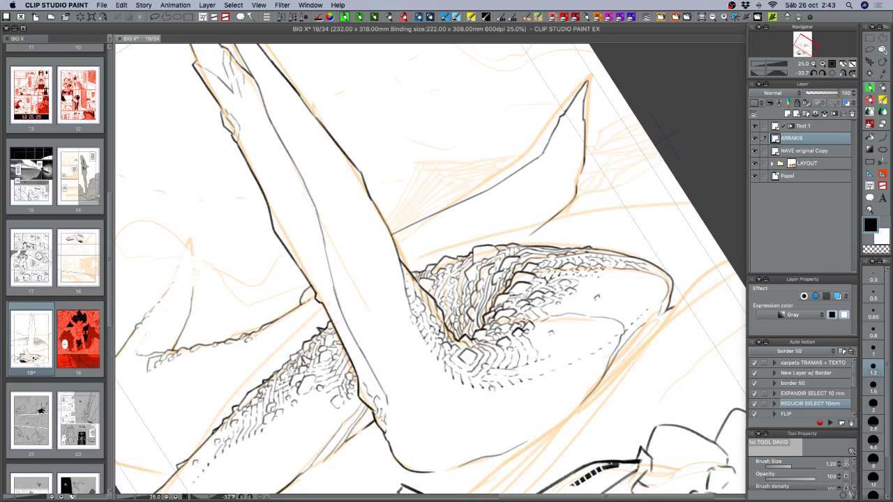
pyautogui.moveTo(560, 299); pyautogui.dragTo(570, 298)
pyautogui.moveTo(576, 304); pyautogui.dragTo(575, 309)
pyautogui.moveTo(619, 283)
pyautogui.mouseDown()
pyautogui.moveTo(617, 340)
pyautogui.moveTo(600, 387)
pyautogui.moveTo(635, 367)
pyautogui.moveTo(629, 358)
pyautogui.mouseUp()
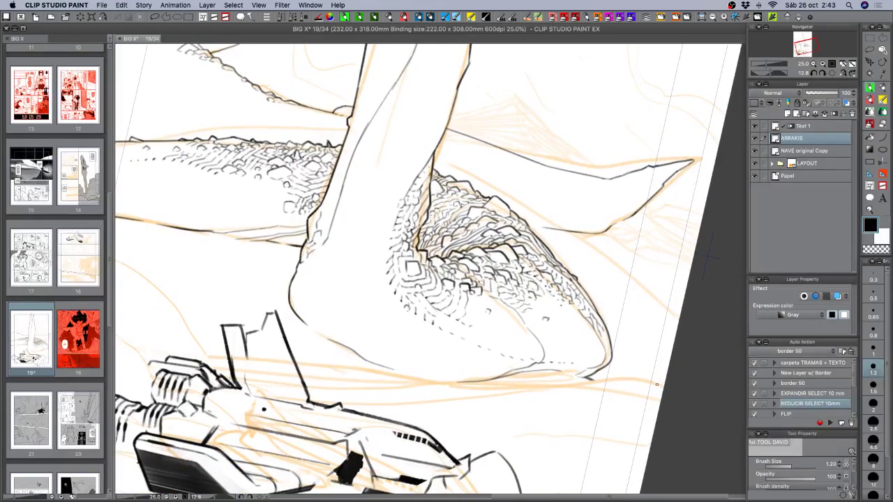
# - Check the whole page upright with the LAYOUT sketch folder hidden, and save the page
pyautogui.click(813, 64)
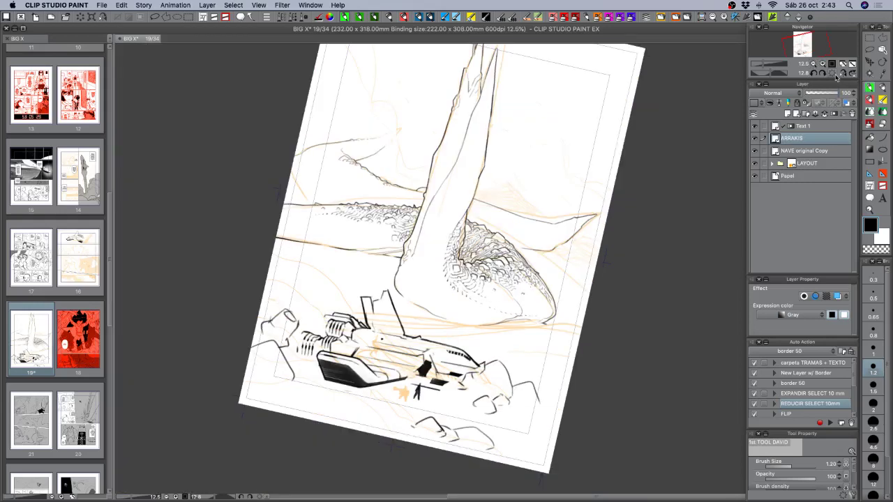
pyautogui.click(831, 74)
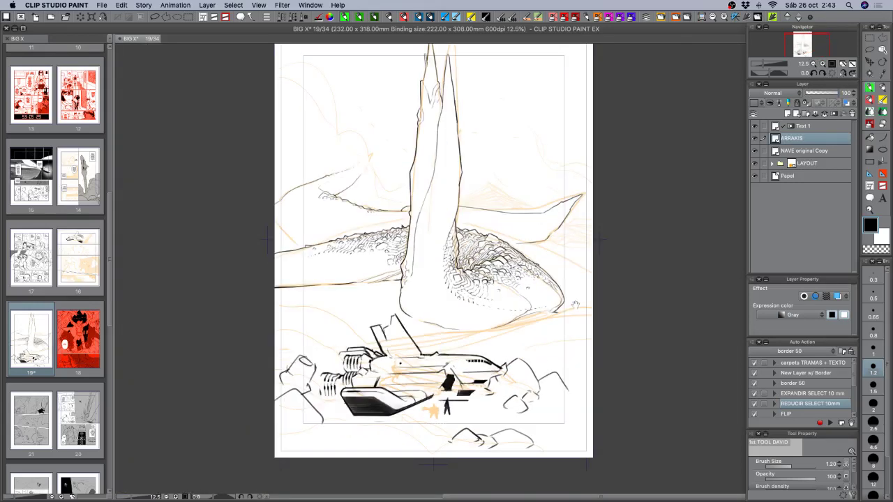
pyautogui.click(754, 164)
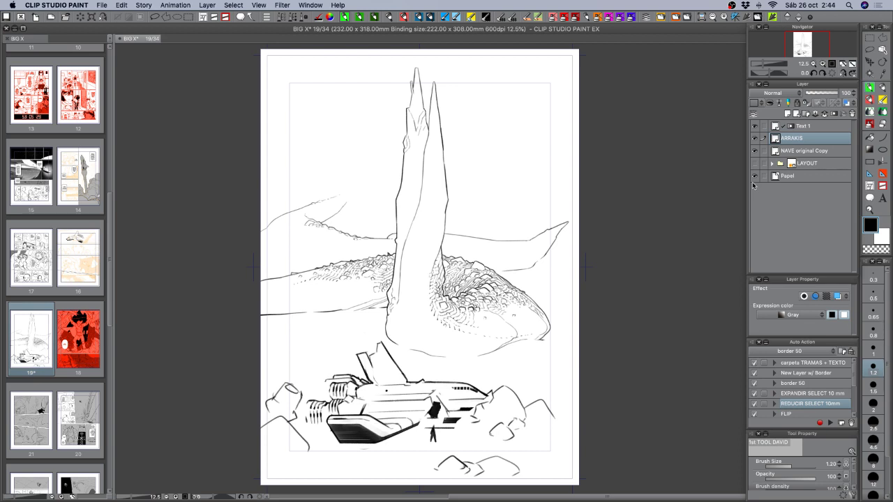
pyautogui.press('super+s')
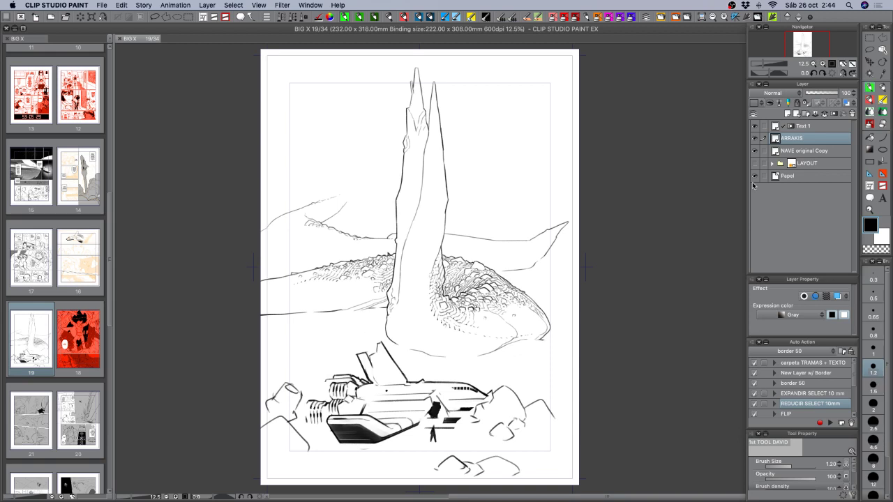
# - Show the LAYOUT sketch folder again and ink curved texture strokes beneath the far ridge just left of the tower
pyautogui.click(821, 63)
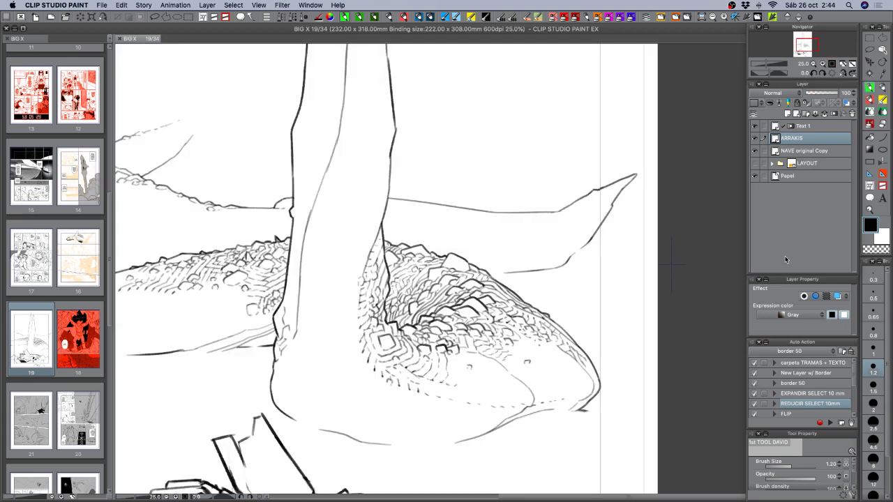
pyautogui.click(754, 163)
pyautogui.hscroll(-5, 196, 300)
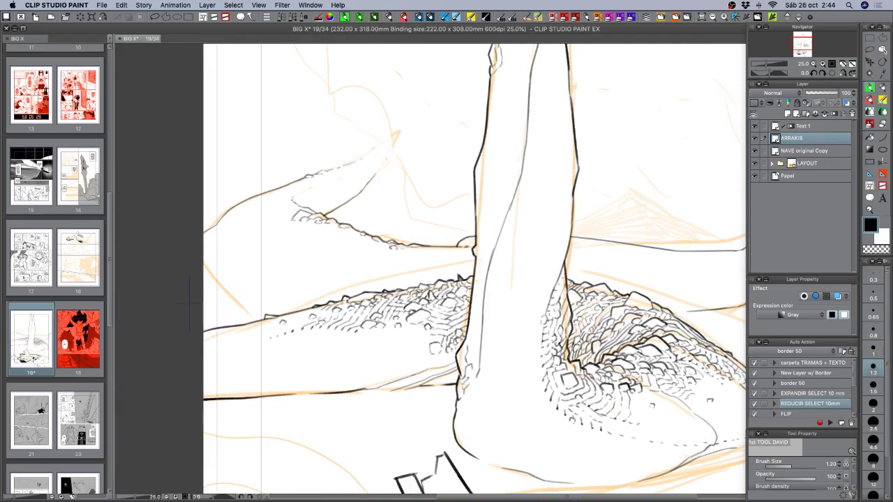
pyautogui.moveTo(456, 251); pyautogui.dragTo(432, 268)
pyautogui.moveTo(445, 250); pyautogui.dragTo(429, 258)
pyautogui.moveTo(448, 246); pyautogui.dragTo(432, 254)
pyautogui.moveTo(414, 262); pyautogui.dragTo(404, 275)
pyautogui.moveTo(404, 260); pyautogui.dragTo(389, 279)
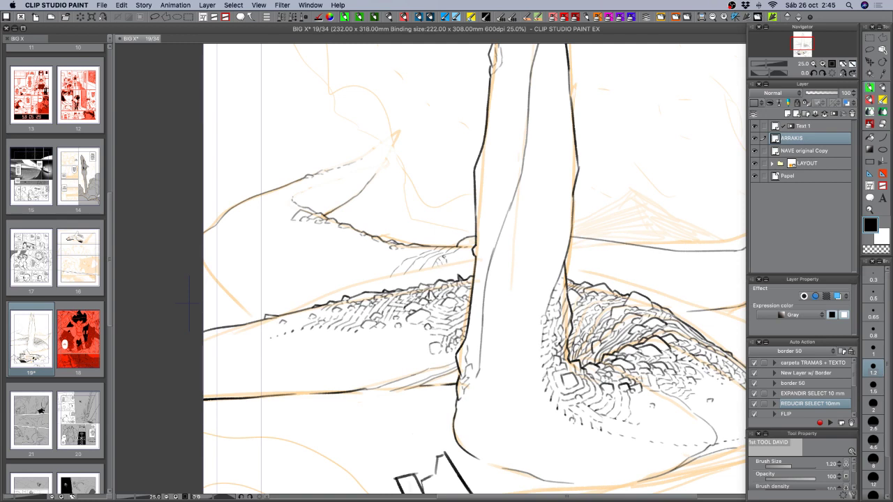
# - Ink small rocks among the new texture strokes beneath the far ridge and extend them away from the tower
pyautogui.press('c')
pyautogui.press('c')
pyautogui.moveTo(413, 251)
pyautogui.mouseDown()
pyautogui.moveTo(423, 250)
pyautogui.moveTo(417, 256)
pyautogui.mouseUp()
pyautogui.moveTo(426, 247); pyautogui.dragTo(419, 252)
pyautogui.moveTo(526, 299); pyautogui.dragTo(544, 289)
pyautogui.moveTo(403, 300)
pyautogui.mouseDown()
pyautogui.moveTo(397, 309)
pyautogui.moveTo(416, 299)
pyautogui.mouseUp()
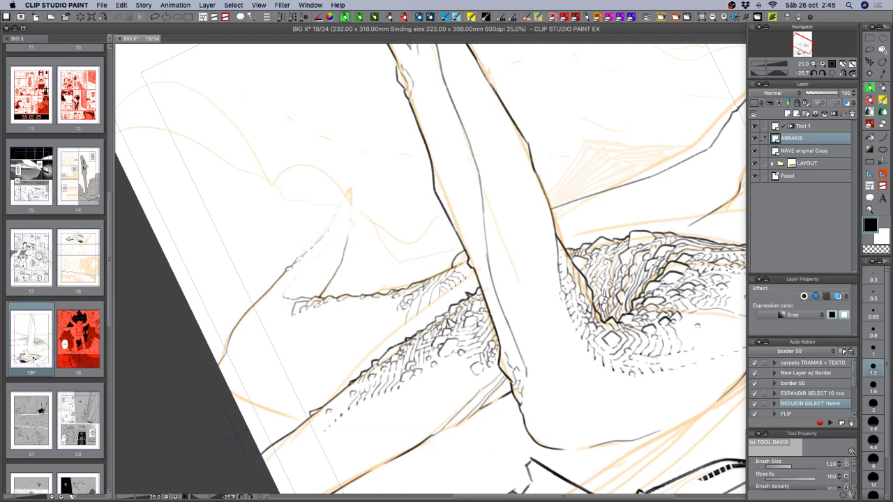
pyautogui.moveTo(403, 298); pyautogui.dragTo(390, 309)
pyautogui.moveTo(233, 436); pyautogui.dragTo(194, 341)
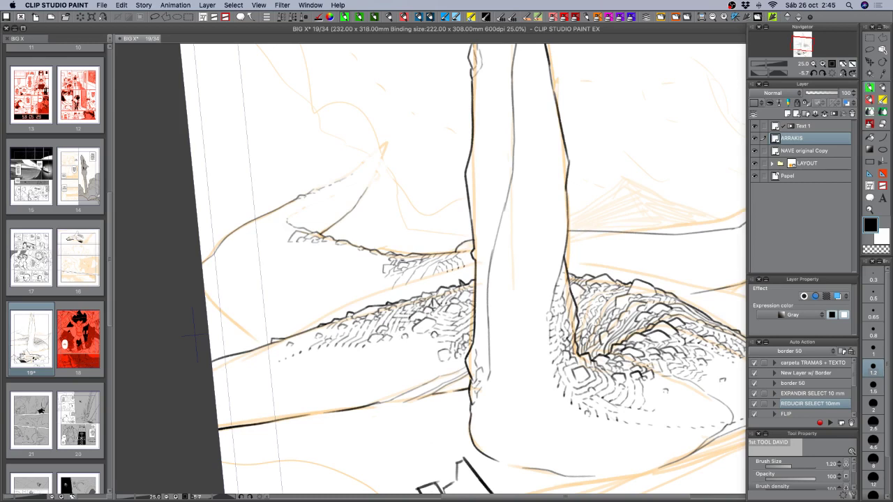
# - Ink more angular stones and short dashes beneath the middle of the far ridge, undoing one stray stroke
pyautogui.moveTo(402, 259); pyautogui.dragTo(409, 260)
pyautogui.moveTo(412, 257); pyautogui.dragTo(418, 258)
pyautogui.moveTo(371, 261); pyautogui.dragTo(391, 260)
pyautogui.moveTo(384, 264)
pyautogui.mouseDown()
pyautogui.moveTo(370, 265)
pyautogui.moveTo(397, 256)
pyautogui.moveTo(364, 257)
pyautogui.moveTo(392, 335)
pyautogui.mouseUp()
pyautogui.press('super+z')
pyautogui.hotkey('shift', 'space')
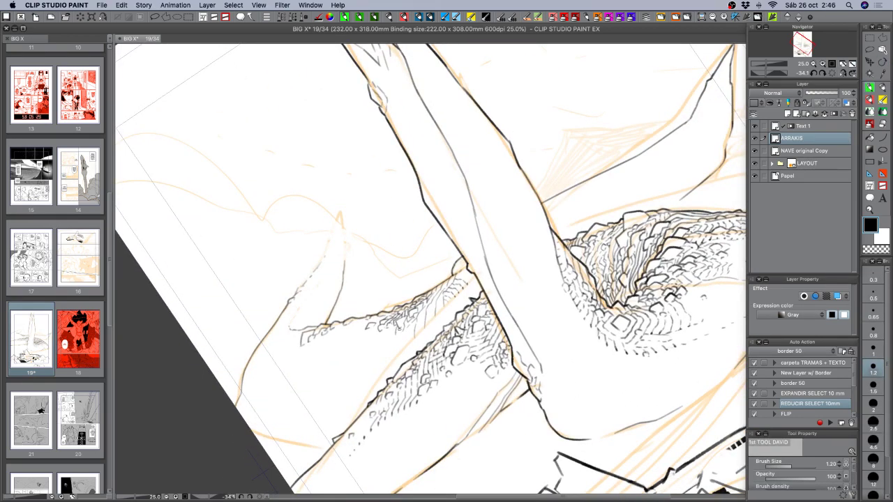
pyautogui.moveTo(397, 331); pyautogui.dragTo(404, 335)
pyautogui.moveTo(406, 331); pyautogui.dragTo(399, 339)
# - Extend the far ridge's rock texture toward its left end, refine it with the transparent colour, and save the page
pyautogui.press('c')
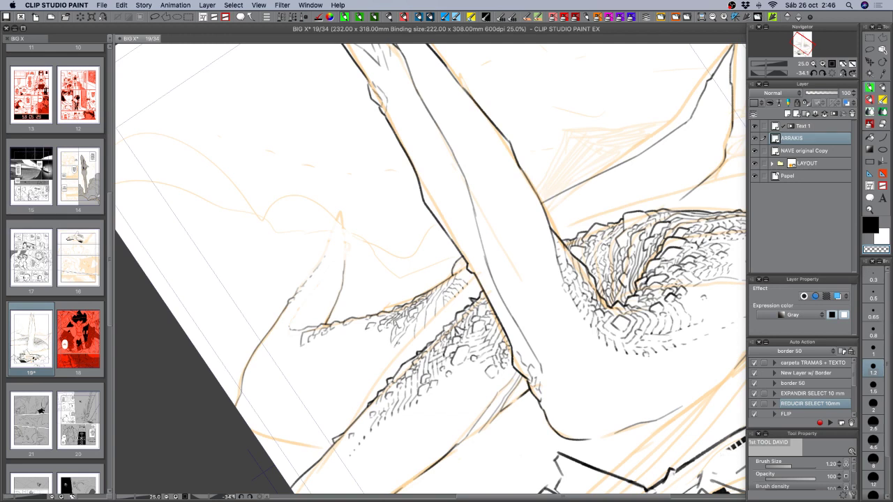
pyautogui.press('c')
pyautogui.moveTo(391, 330)
pyautogui.mouseDown()
pyautogui.moveTo(394, 344)
pyautogui.moveTo(259, 475)
pyautogui.moveTo(203, 371)
pyautogui.moveTo(366, 284)
pyautogui.moveTo(358, 312)
pyautogui.mouseUp()
pyautogui.hotkey('shift', 'space')
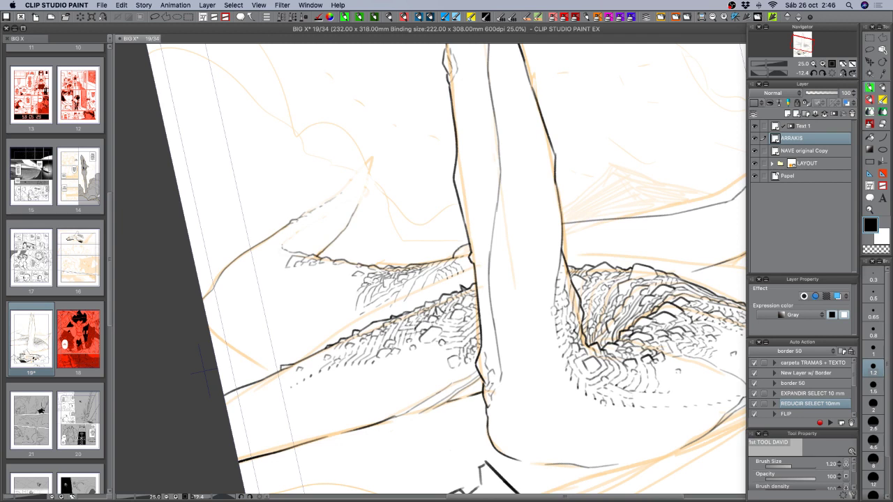
pyautogui.moveTo(371, 283); pyautogui.dragTo(353, 289)
pyautogui.press('c')
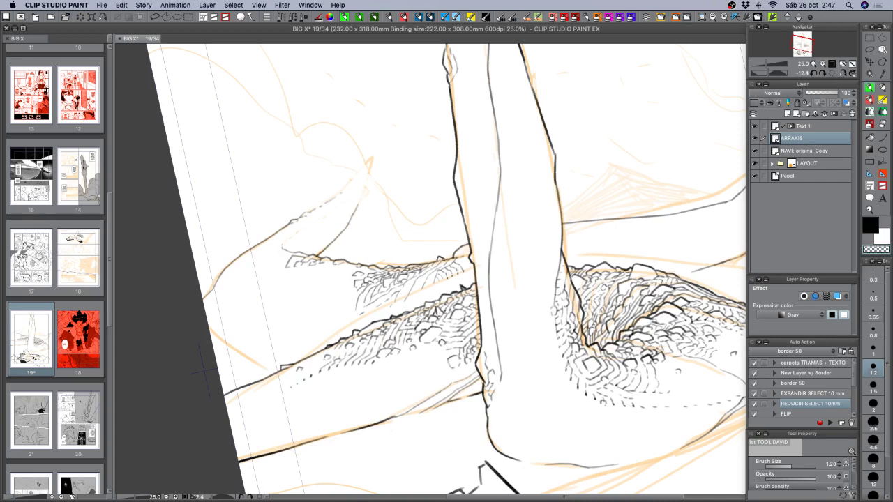
pyautogui.press('c')
pyautogui.press('super+s')
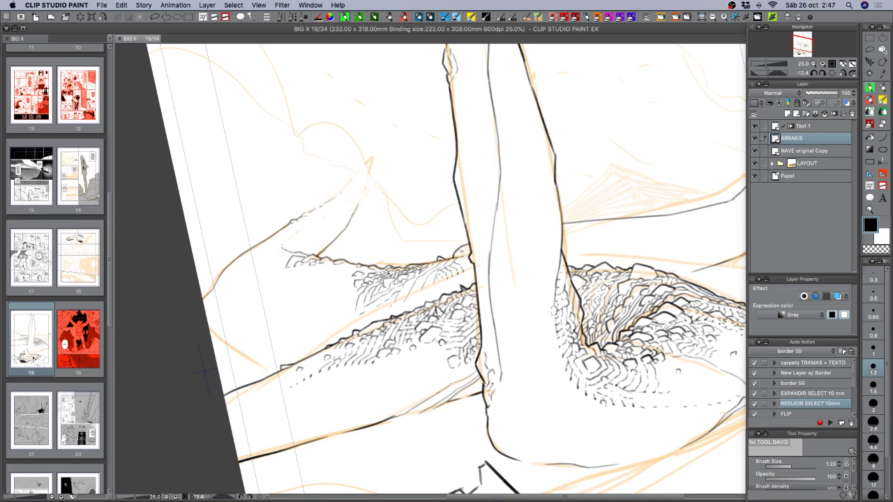
# - Touch up the far ridge's texture and ink a cluster of stones and dashes under its left tip
pyautogui.press('c')
pyautogui.click(406, 295)
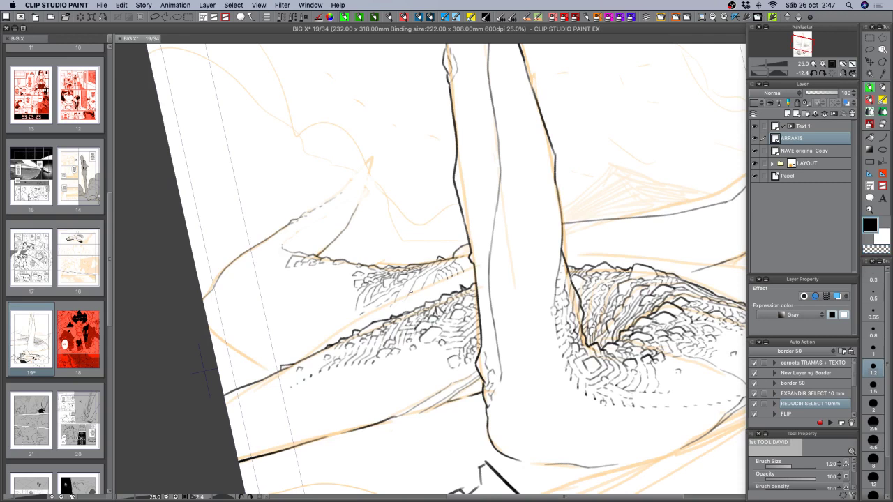
pyautogui.moveTo(423, 288); pyautogui.dragTo(417, 296)
pyautogui.moveTo(461, 261); pyautogui.dragTo(467, 271)
pyautogui.moveTo(283, 266)
pyautogui.mouseDown()
pyautogui.moveTo(319, 266)
pyautogui.moveTo(289, 277)
pyautogui.moveTo(313, 281)
pyautogui.moveTo(325, 271)
pyautogui.mouseUp()
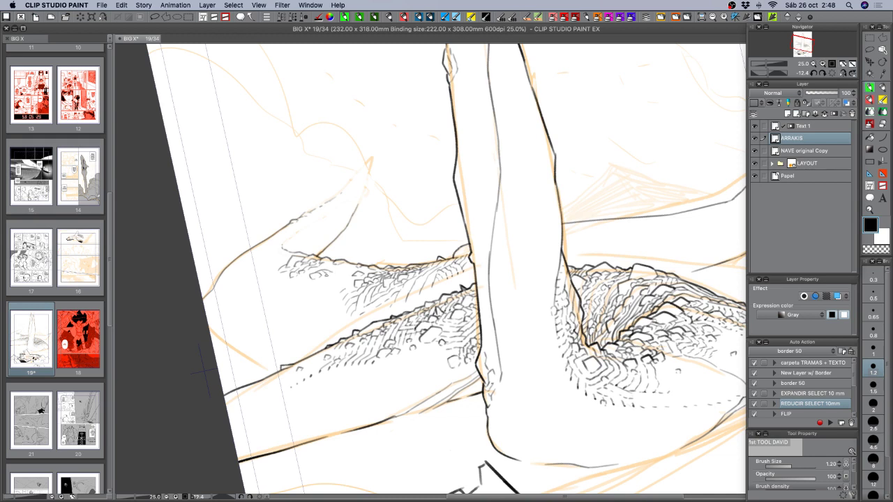
pyautogui.moveTo(335, 274)
pyautogui.mouseDown()
pyautogui.moveTo(329, 278)
pyautogui.moveTo(334, 269)
pyautogui.mouseUp()
pyautogui.moveTo(338, 277); pyautogui.dragTo(346, 270)
# - Fill the gap between the far ridge's left stone cluster and its main texture with small rock strokes, then save
pyautogui.hotkey('shift', 'space')
pyautogui.moveTo(364, 253); pyautogui.dragTo(375, 323)
pyautogui.moveTo(428, 346); pyautogui.dragTo(462, 295)
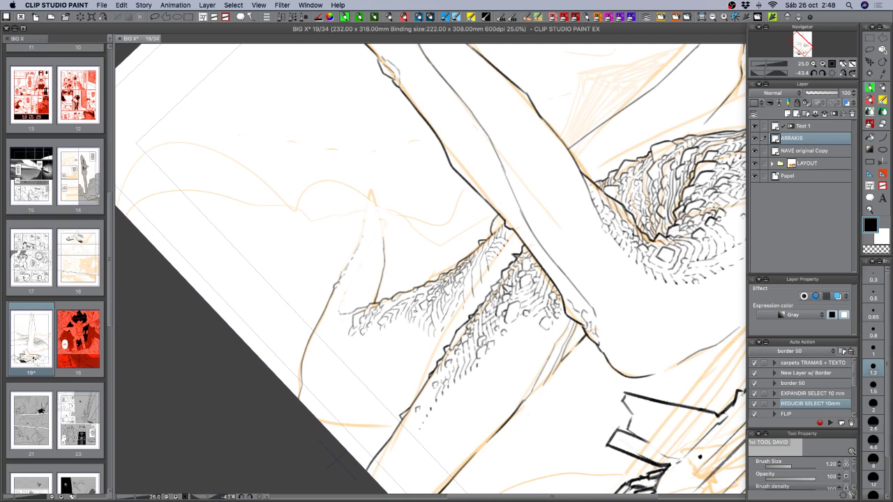
pyautogui.moveTo(413, 303); pyautogui.dragTo(420, 307)
pyautogui.moveTo(438, 321); pyautogui.dragTo(389, 359)
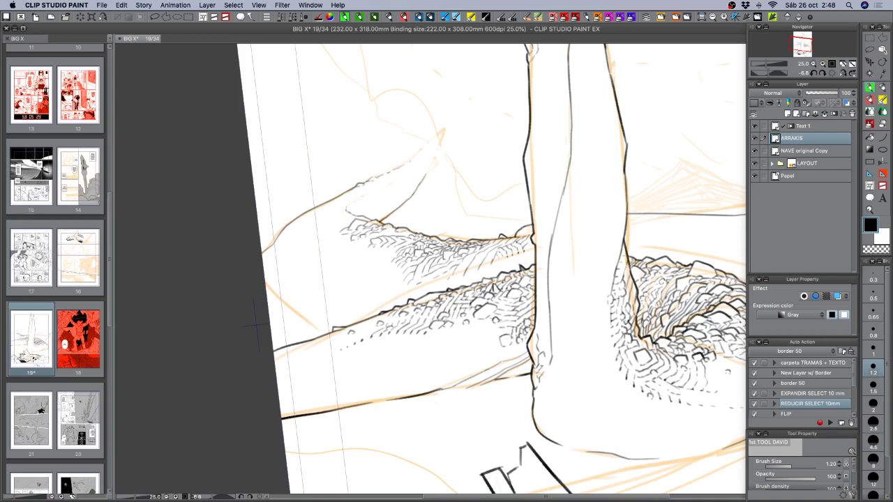
pyautogui.moveTo(418, 232); pyautogui.dragTo(412, 239)
pyautogui.moveTo(404, 232); pyautogui.dragTo(396, 238)
pyautogui.moveTo(388, 231); pyautogui.dragTo(392, 227)
pyautogui.press('super+s')
pyautogui.press('super+s')
# - Set the brush size to 1.5 and ink the diagonal dune line at the left page edge, redrawing the first stroke
pyautogui.click(873, 385)
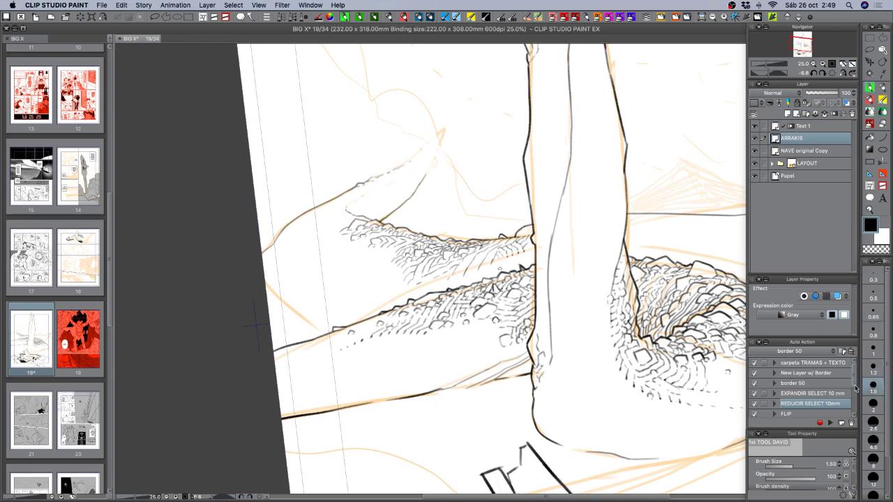
pyautogui.moveTo(263, 283); pyautogui.dragTo(319, 327)
pyautogui.press('super+z')
pyautogui.moveTo(281, 299); pyautogui.dragTo(311, 325)
pyautogui.moveTo(585, 323); pyautogui.dragTo(576, 198)
pyautogui.moveTo(534, 358); pyautogui.dragTo(575, 279)
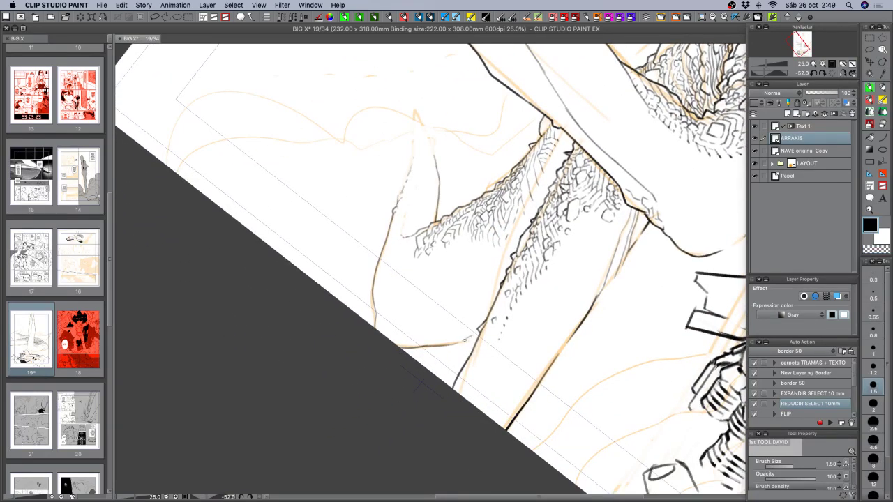
# - Ink an angular rock outline behind the near ridge and short ground lines beside it toward the left page edge
pyautogui.moveTo(563, 361)
pyautogui.mouseDown()
pyautogui.moveTo(462, 393)
pyautogui.moveTo(486, 375)
pyautogui.mouseUp()
pyautogui.moveTo(439, 288); pyautogui.dragTo(471, 273)
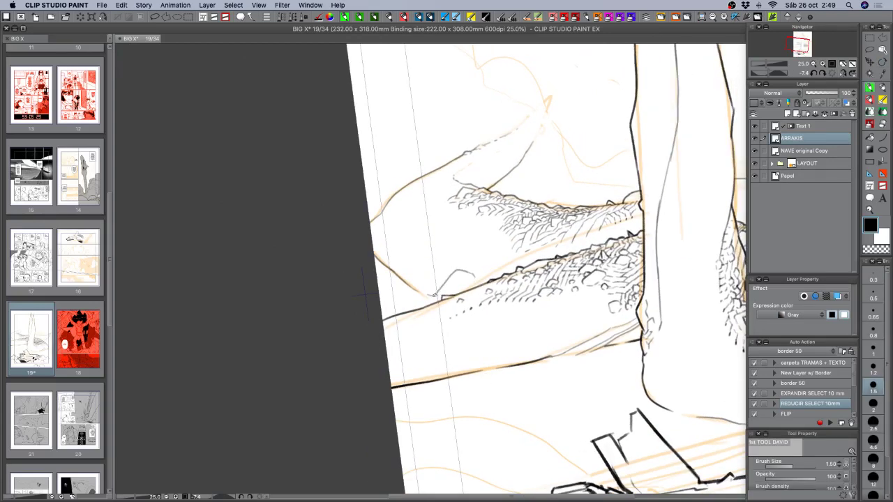
pyautogui.press('c')
pyautogui.press('c')
pyautogui.moveTo(412, 290)
pyautogui.mouseDown()
pyautogui.moveTo(378, 305)
pyautogui.moveTo(412, 288)
pyautogui.moveTo(403, 295)
pyautogui.moveTo(397, 282)
pyautogui.moveTo(406, 278)
pyautogui.mouseUp()
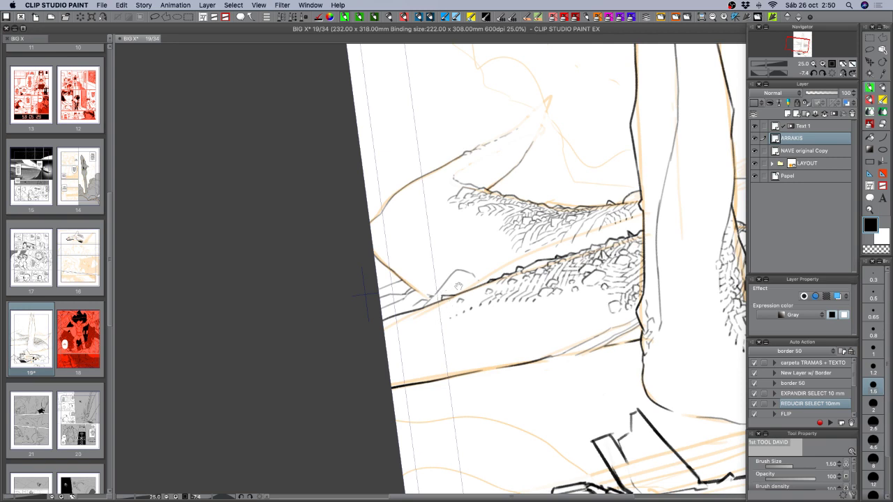
# - Set the brush size to 1.2 and ink rock texture around the far ridge's left tip, undoing and redrawing strokes
pyautogui.hscroll(5, 560, 343)
pyautogui.scroll(3, 560, 343)
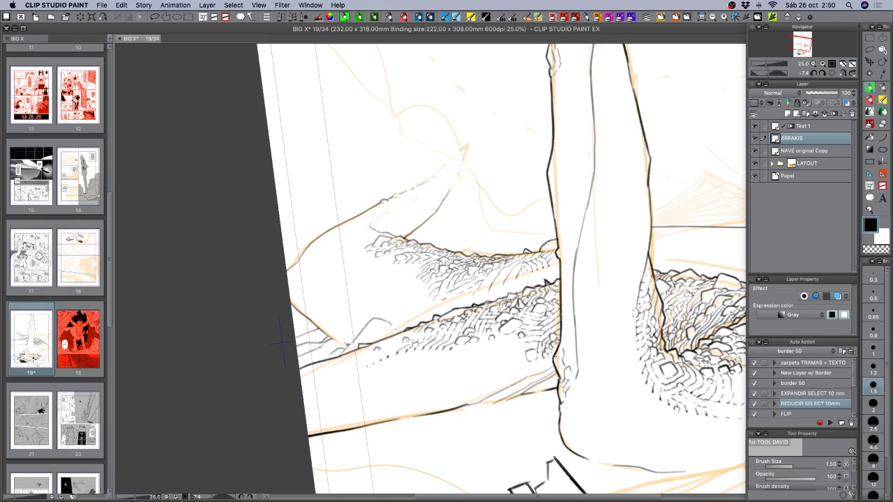
pyautogui.press('[')
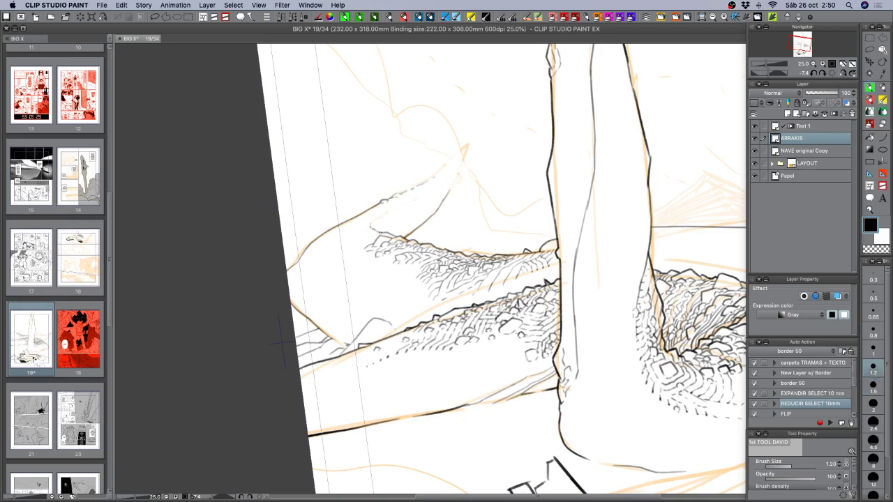
pyautogui.moveTo(376, 237); pyautogui.dragTo(349, 254)
pyautogui.hotkey('ctrl', 'z')
pyautogui.hotkey('ctrl', 'z')
pyautogui.moveTo(352, 255)
pyautogui.mouseDown()
pyautogui.moveTo(368, 252)
pyautogui.moveTo(350, 262)
pyautogui.moveTo(381, 251)
pyautogui.mouseUp()
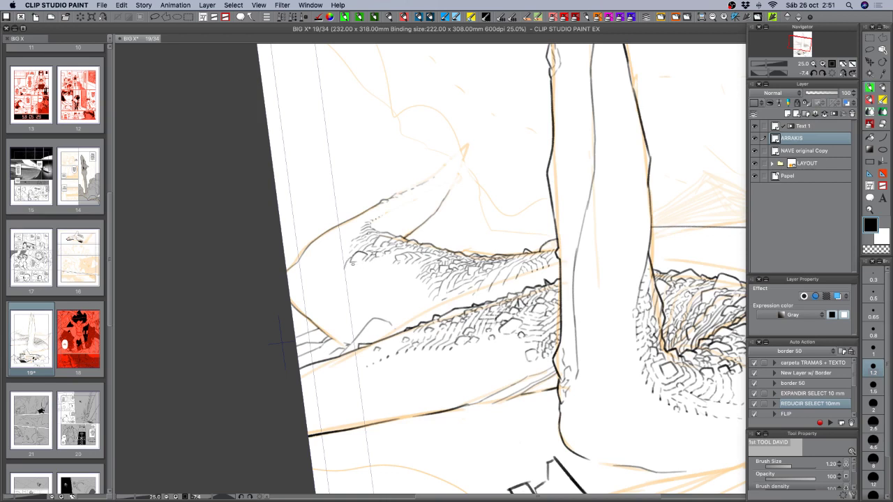
# - Extend the far ridge's stones and curved dashes down its left slope toward the page margin, and save the page
pyautogui.moveTo(349, 266); pyautogui.dragTo(360, 263)
pyautogui.press('c')
pyautogui.press('c')
pyautogui.press('c')
pyautogui.press('c')
pyautogui.moveTo(349, 270); pyautogui.dragTo(340, 272)
pyautogui.moveTo(350, 252); pyautogui.dragTo(334, 266)
pyautogui.moveTo(391, 262)
pyautogui.mouseDown()
pyautogui.moveTo(378, 264)
pyautogui.moveTo(397, 265)
pyautogui.moveTo(384, 258)
pyautogui.moveTo(392, 255)
pyautogui.moveTo(364, 267)
pyautogui.mouseUp()
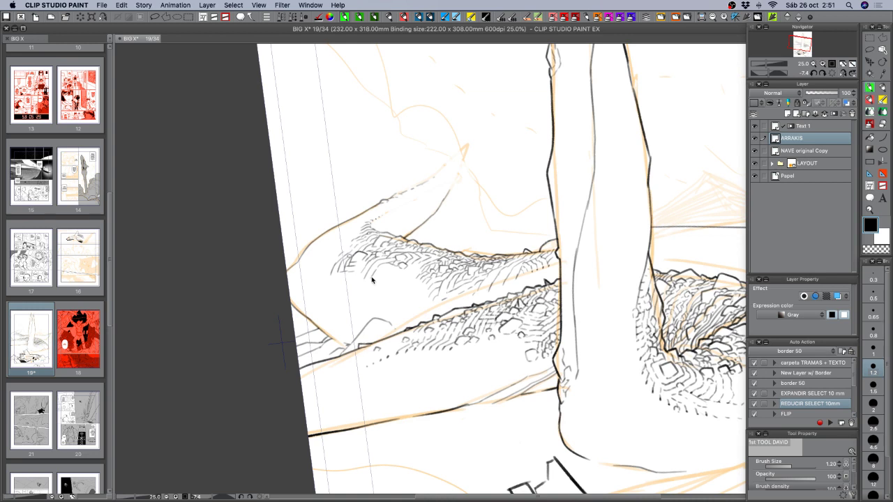
pyautogui.press('super+s')
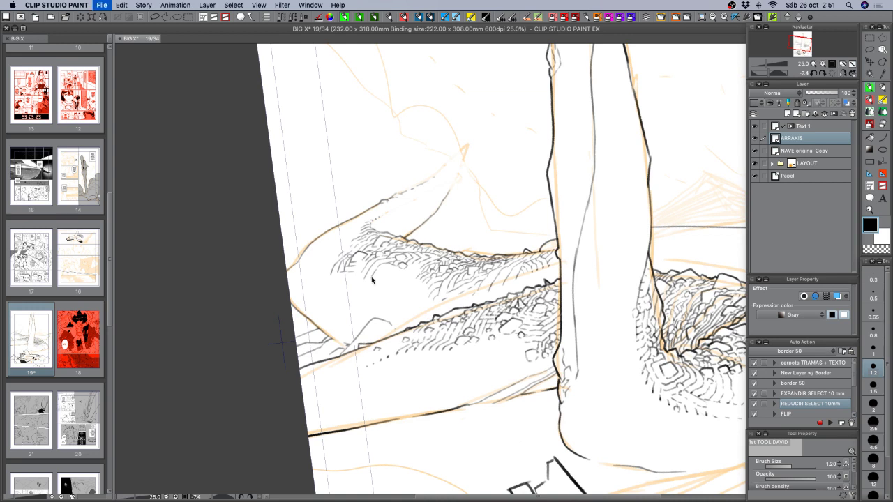
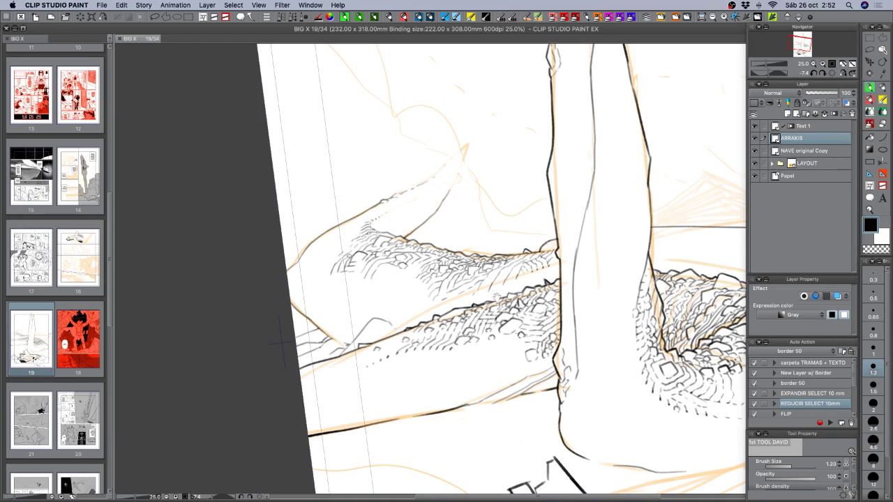
# - Check the whole page, then add small rock strokes to the far ridge's texture beside the tower
pyautogui.moveTo(499, 286); pyautogui.dragTo(506, 265)
pyautogui.click(813, 64)
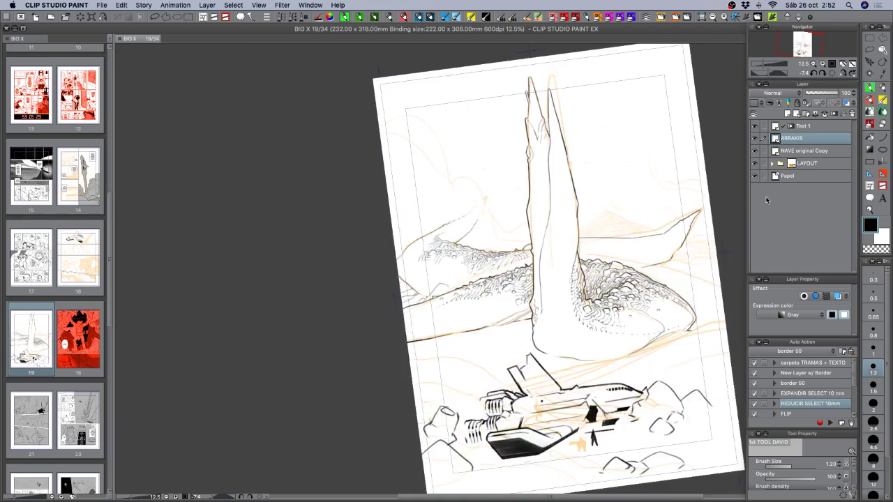
pyautogui.click(822, 65)
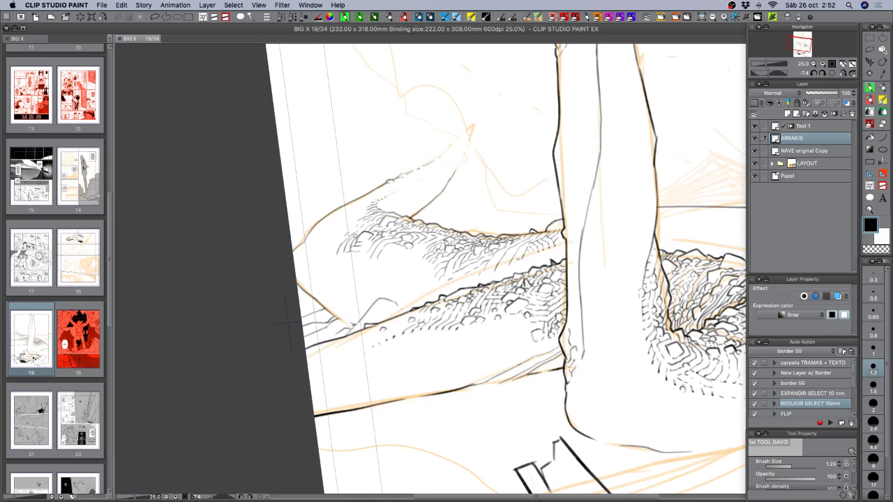
pyautogui.moveTo(522, 259)
pyautogui.mouseDown()
pyautogui.moveTo(515, 264)
pyautogui.moveTo(548, 259)
pyautogui.moveTo(536, 266)
pyautogui.moveTo(540, 254)
pyautogui.moveTo(556, 254)
pyautogui.mouseUp()
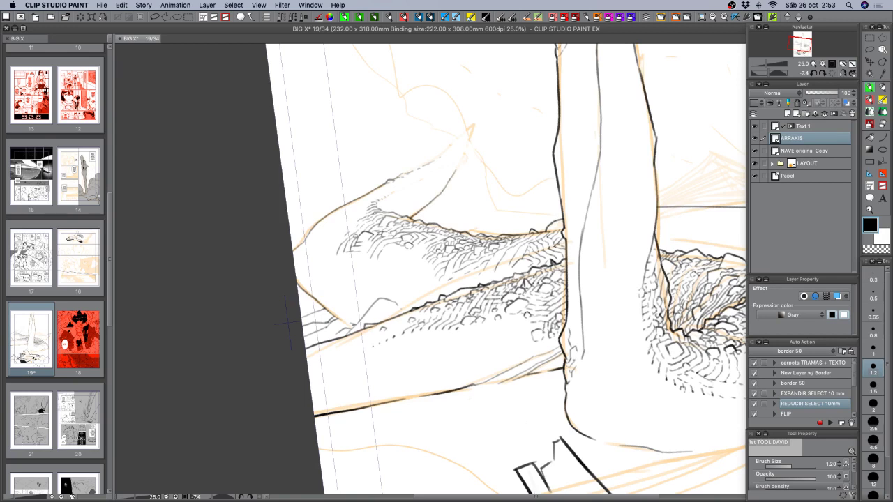
pyautogui.moveTo(560, 238); pyautogui.dragTo(563, 240)
pyautogui.moveTo(514, 253); pyautogui.dragTo(511, 258)
# - Add curved dashes below the far ridge's stones on its lower slope, alternating between black and transparent ink
pyautogui.press('c')
pyautogui.press('c')
pyautogui.press('c')
pyautogui.press('c')
pyautogui.press('c')
pyautogui.press('c')
pyautogui.moveTo(402, 254); pyautogui.dragTo(402, 274)
pyautogui.press('c')
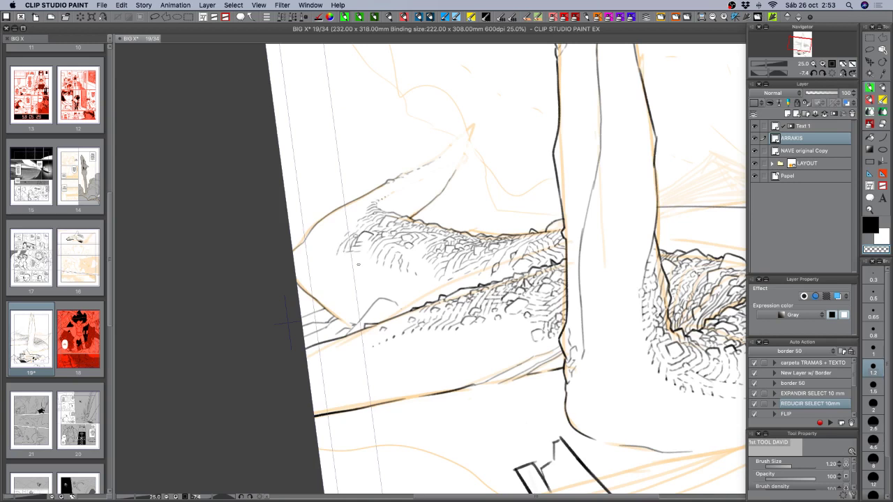
# - Ink small jagged stones along the far ridge's left crest and contour, undo the last strokes, and save the page
pyautogui.press('c')
pyautogui.press('c')
pyautogui.press('c')
pyautogui.moveTo(366, 212)
pyautogui.mouseDown()
pyautogui.moveTo(364, 205)
pyautogui.moveTo(384, 203)
pyautogui.moveTo(384, 214)
pyautogui.moveTo(384, 205)
pyautogui.moveTo(395, 210)
pyautogui.mouseUp()
pyautogui.press('super+z')
pyautogui.press('super+z')
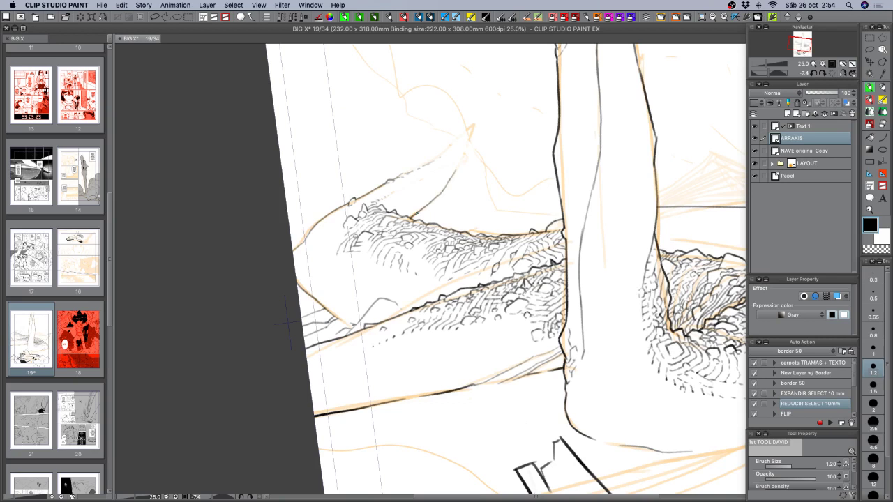
pyautogui.press('super+s')
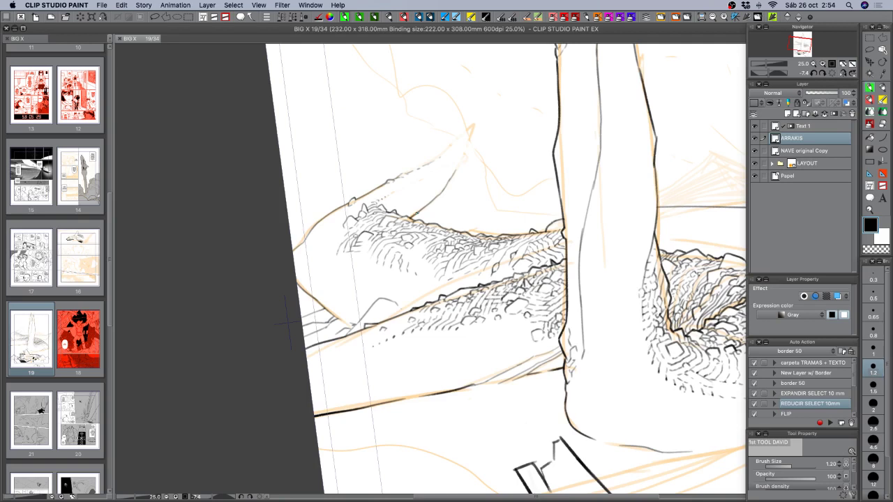
# - Set the brush size to 1 and ink fine rock texture around the far ridge's left tip and toward its peak
pyautogui.click(813, 64)
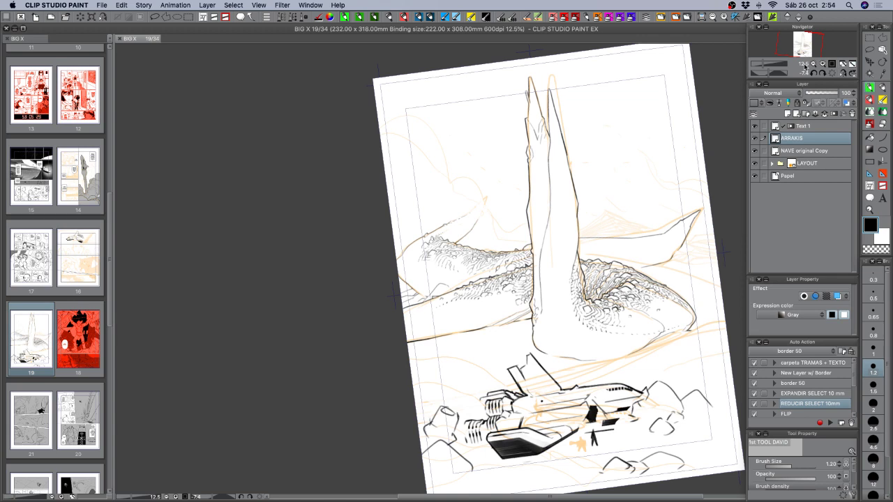
pyautogui.moveTo(659, 359); pyautogui.dragTo(569, 335)
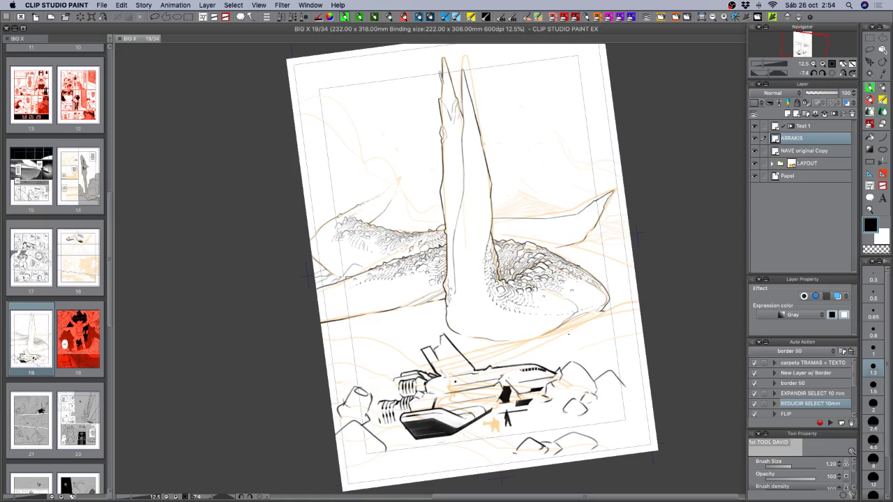
pyautogui.click(823, 64)
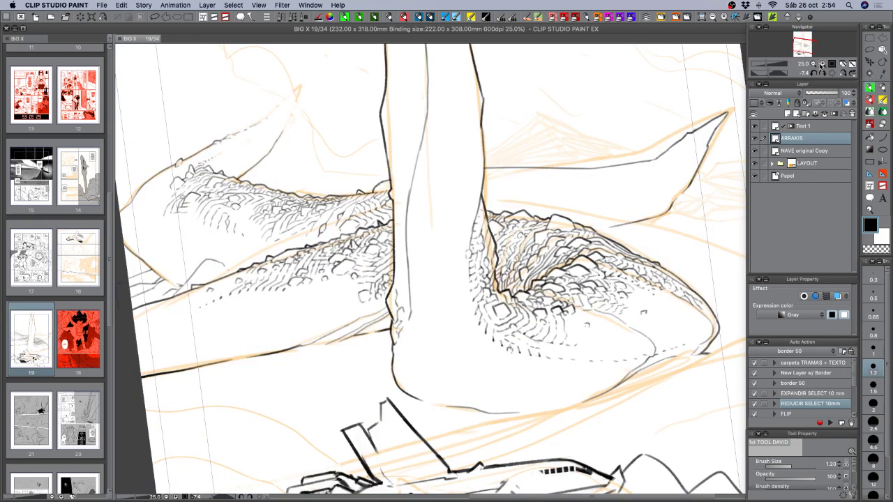
pyautogui.moveTo(585, 330); pyautogui.dragTo(709, 370)
pyautogui.click(876, 350)
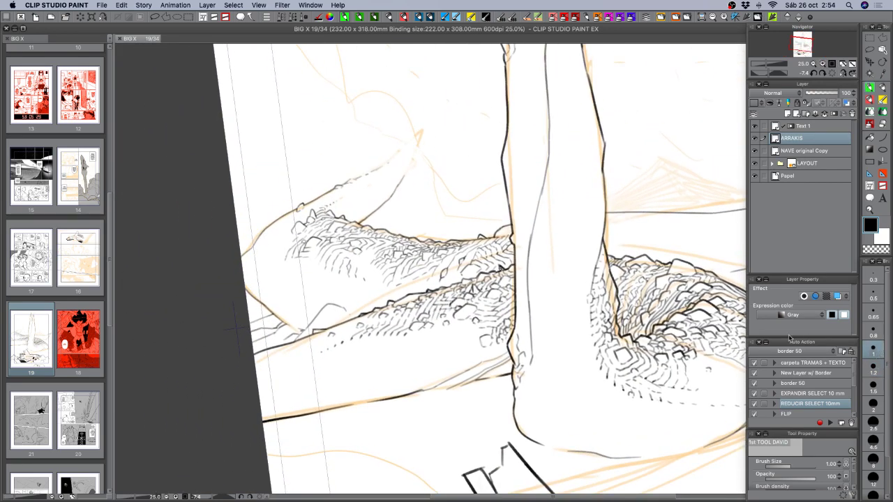
pyautogui.click(367, 258)
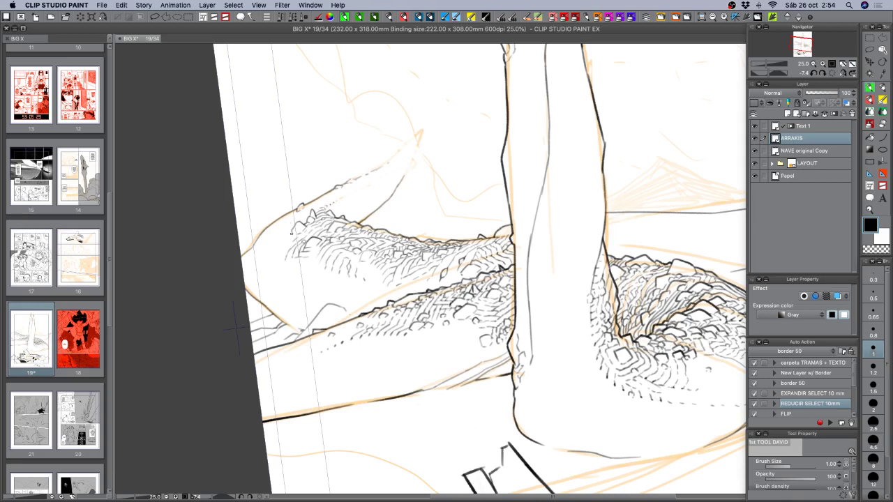
pyautogui.moveTo(307, 216)
pyautogui.mouseDown()
pyautogui.moveTo(281, 241)
pyautogui.moveTo(301, 217)
pyautogui.mouseUp()
pyautogui.moveTo(310, 211)
pyautogui.mouseDown()
pyautogui.moveTo(278, 245)
pyautogui.moveTo(276, 237)
pyautogui.moveTo(311, 234)
pyautogui.moveTo(300, 220)
pyautogui.mouseUp()
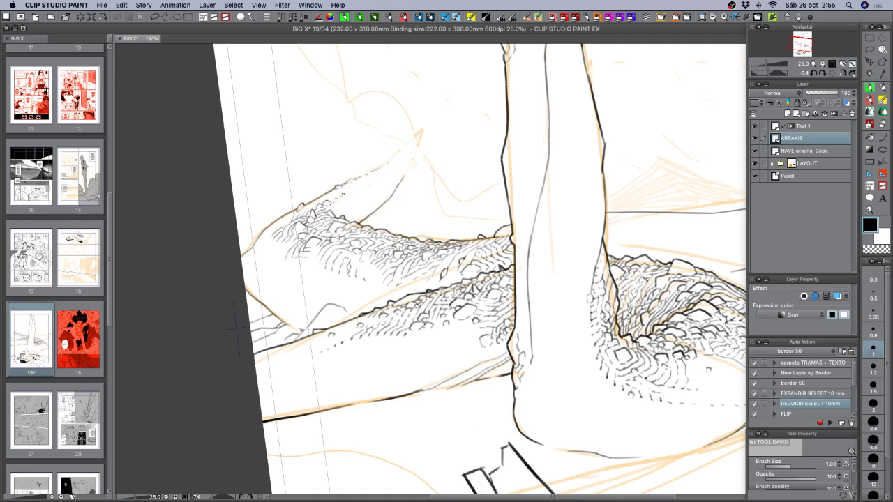
pyautogui.moveTo(320, 198); pyautogui.dragTo(353, 187)
# - Extend the fine texture along the far ridge's left outline and peak base, touching up strokes with transparent ink
pyautogui.moveTo(376, 174); pyautogui.dragTo(345, 251)
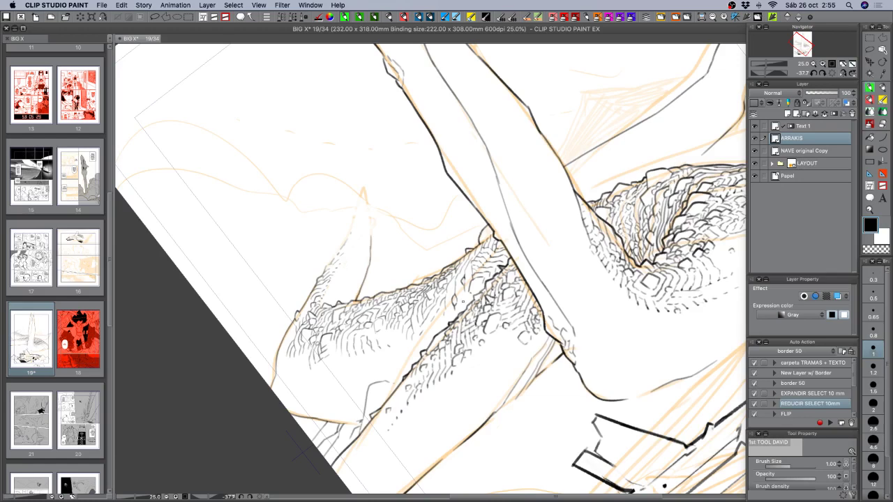
pyautogui.scroll(-3, 446, 299)
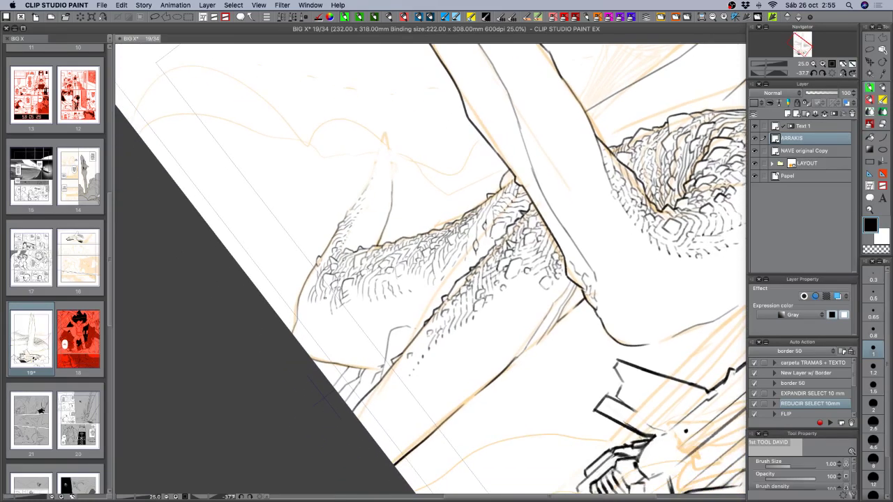
pyautogui.moveTo(329, 295); pyautogui.dragTo(325, 308)
pyautogui.press('c')
pyautogui.press('c')
pyautogui.press('c')
pyautogui.press('c')
pyautogui.moveTo(427, 286)
pyautogui.mouseDown()
pyautogui.moveTo(424, 304)
pyautogui.moveTo(438, 291)
pyautogui.mouseUp()
# - Ink loose stones on the far ridge's lower slope, then set the brush size to 1.2 and add jagged rocks to its crest
pyautogui.press('r')
pyautogui.moveTo(499, 315)
pyautogui.mouseDown()
pyautogui.moveTo(427, 397)
pyautogui.moveTo(447, 394)
pyautogui.mouseUp()
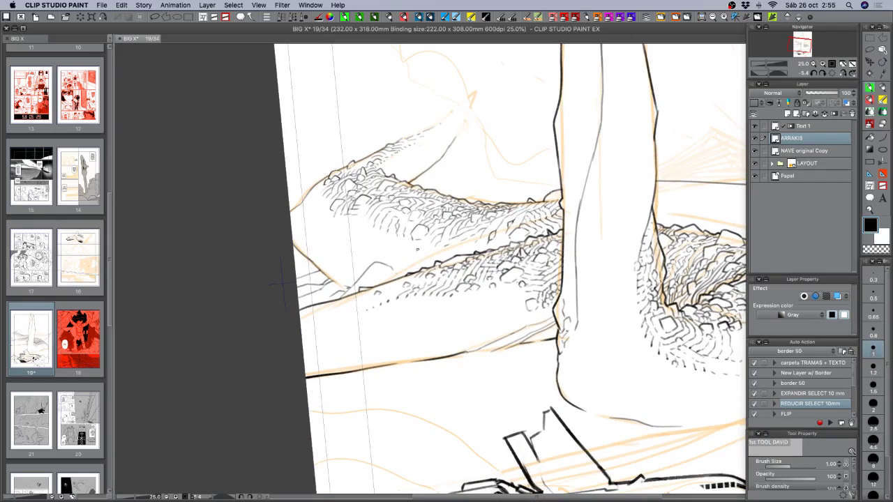
pyautogui.moveTo(419, 253)
pyautogui.mouseDown()
pyautogui.moveTo(435, 249)
pyautogui.moveTo(434, 257)
pyautogui.mouseUp()
pyautogui.moveTo(371, 221)
pyautogui.mouseDown()
pyautogui.moveTo(364, 221)
pyautogui.moveTo(367, 228)
pyautogui.mouseUp()
pyautogui.click(873, 370)
pyautogui.click(872, 365)
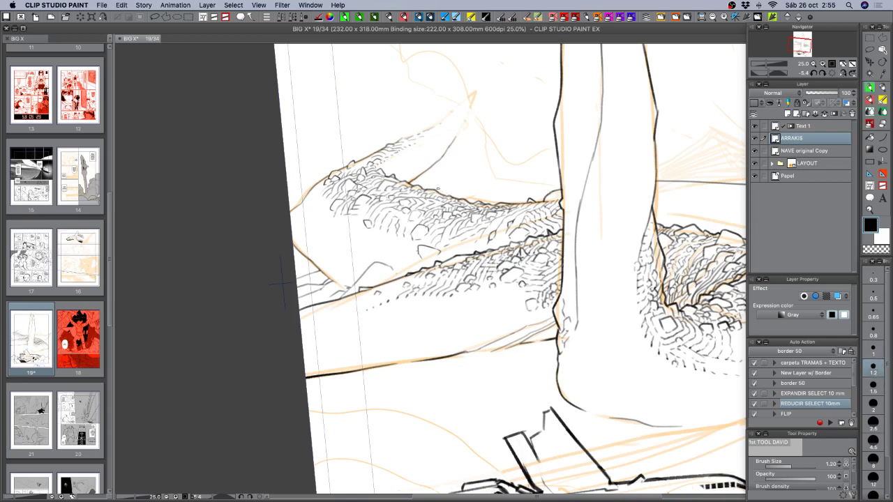
pyautogui.press('c')
pyautogui.moveTo(433, 189); pyautogui.dragTo(440, 194)
pyautogui.press('c')
# - Ink a cluster of rounded rocks and curved strokes behind the crater beside the tower's right edge, and save the page
pyautogui.moveTo(629, 376)
pyautogui.mouseDown()
pyautogui.moveTo(516, 366)
pyautogui.moveTo(641, 428)
pyautogui.moveTo(608, 398)
pyautogui.mouseUp()
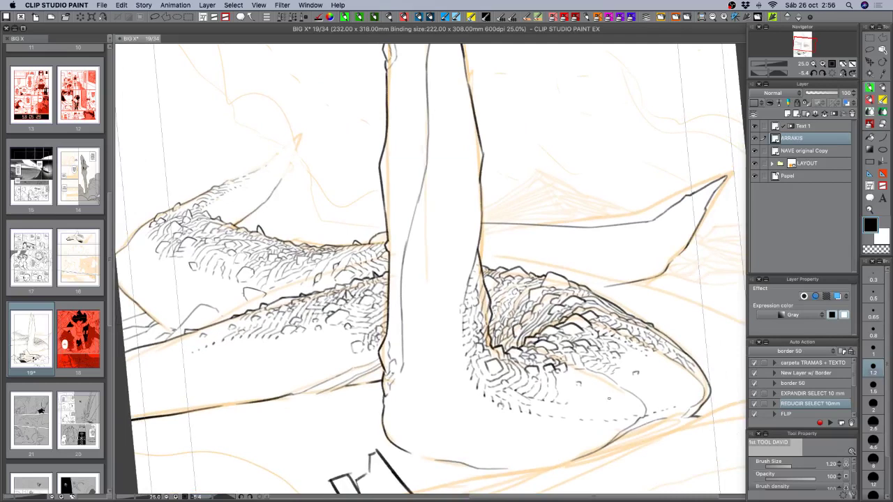
pyautogui.moveTo(481, 230); pyautogui.dragTo(493, 229)
pyautogui.moveTo(506, 242); pyautogui.dragTo(506, 253)
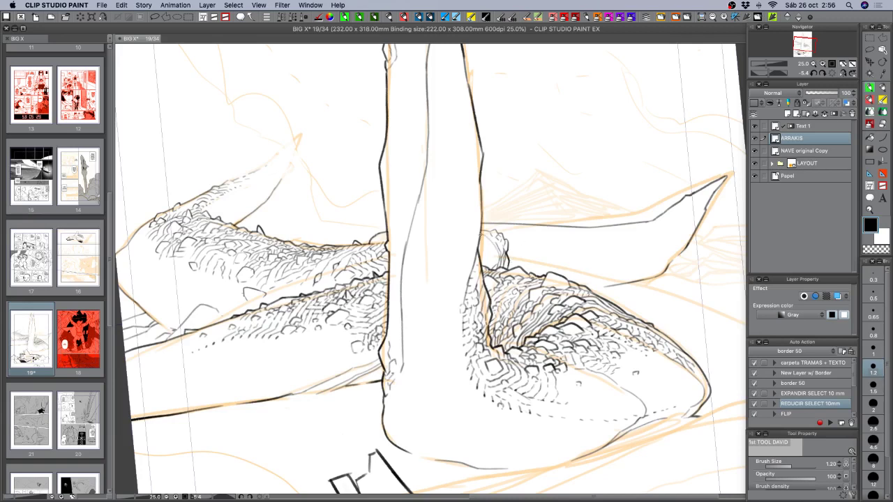
pyautogui.moveTo(481, 237); pyautogui.dragTo(489, 270)
pyautogui.moveTo(278, 464)
pyautogui.mouseDown()
pyautogui.moveTo(262, 450)
pyautogui.moveTo(221, 138)
pyautogui.moveTo(238, 115)
pyautogui.mouseUp()
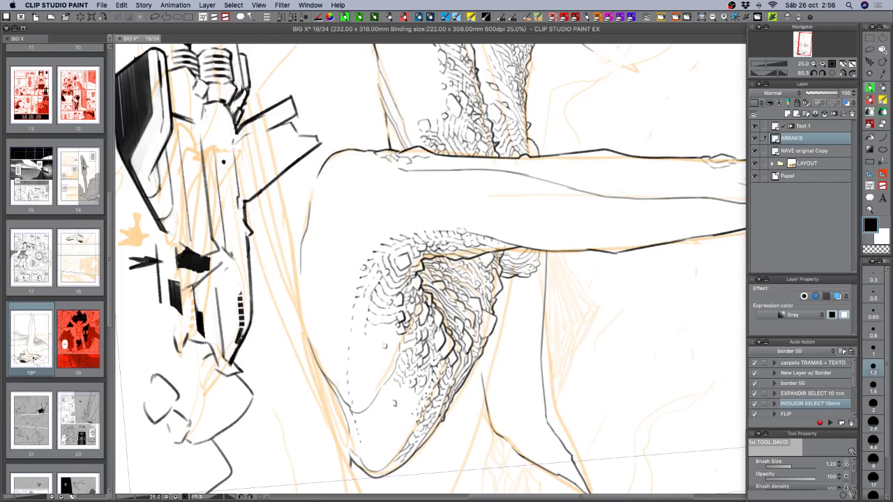
pyautogui.press('c')
pyautogui.moveTo(500, 256); pyautogui.dragTo(498, 269)
pyautogui.press('super+s')
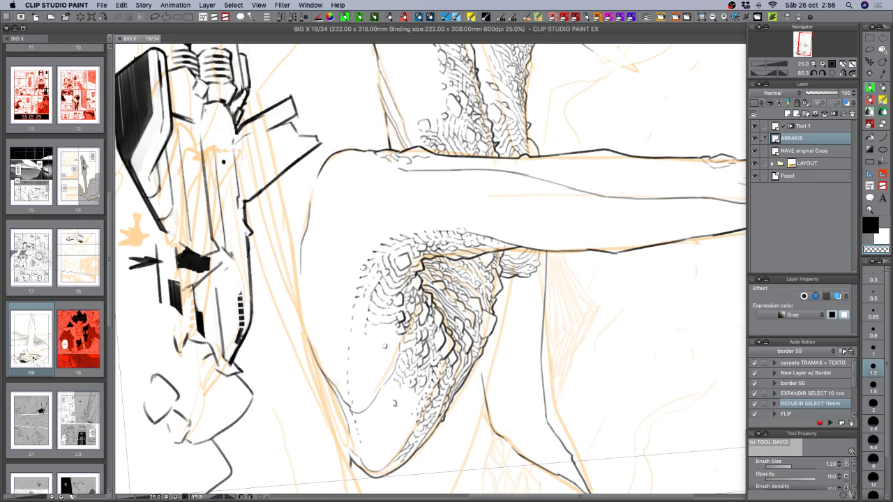
# - Extend the rock texture outward from the tower over the start of the right-hand far ridge, behind the crater rim
pyautogui.click(493, 300)
pyautogui.moveTo(486, 280); pyautogui.dragTo(433, 296)
pyautogui.moveTo(592, 358)
pyautogui.mouseDown()
pyautogui.moveTo(597, 208)
pyautogui.moveTo(607, 197)
pyautogui.mouseUp()
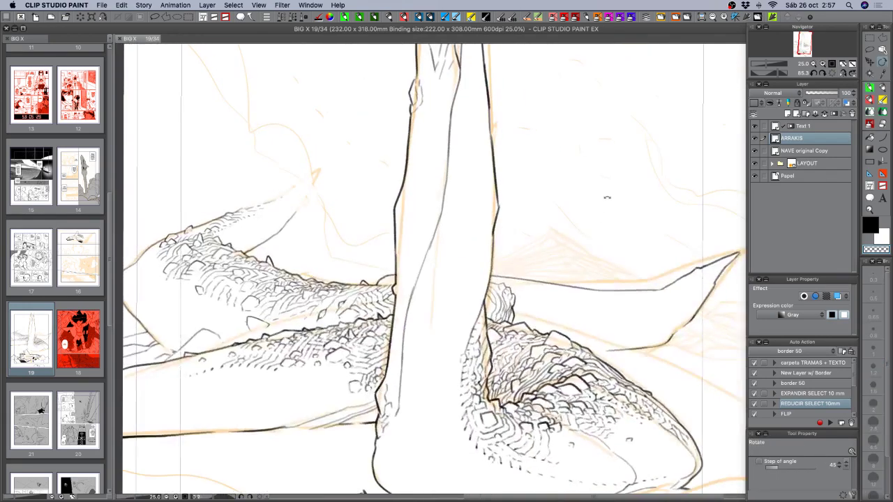
pyautogui.moveTo(491, 277); pyautogui.dragTo(507, 282)
pyautogui.press('c')
pyautogui.moveTo(507, 283); pyautogui.dragTo(517, 286)
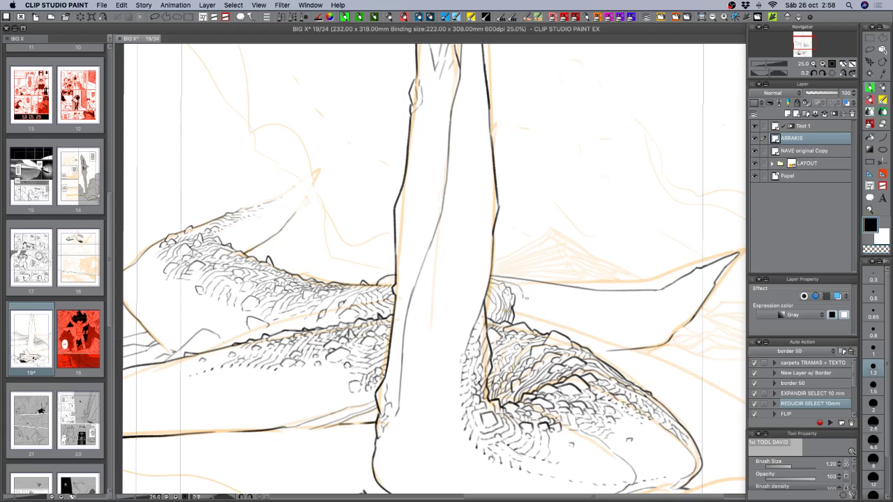
pyautogui.moveTo(523, 292); pyautogui.dragTo(533, 311)
pyautogui.moveTo(493, 276)
pyautogui.mouseDown()
pyautogui.moveTo(544, 289)
pyautogui.moveTo(531, 287)
pyautogui.moveTo(553, 315)
pyautogui.moveTo(533, 316)
pyautogui.moveTo(523, 300)
pyautogui.moveTo(527, 324)
pyautogui.moveTo(514, 298)
pyautogui.moveTo(516, 318)
pyautogui.moveTo(520, 299)
pyautogui.moveTo(522, 324)
pyautogui.mouseUp()
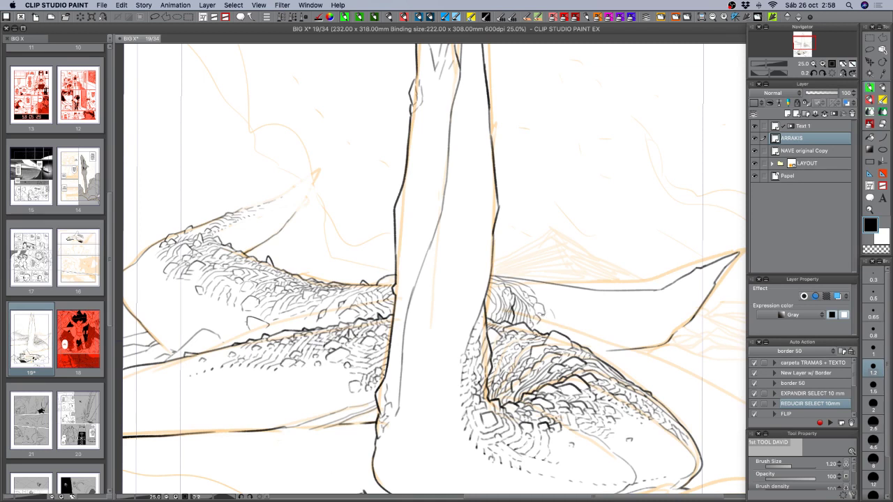
# - Clean up the right-hand ridge's new rock texture and add small strokes at its outer edge and along the crest
pyautogui.press('x')
pyautogui.moveTo(554, 315); pyautogui.dragTo(562, 285)
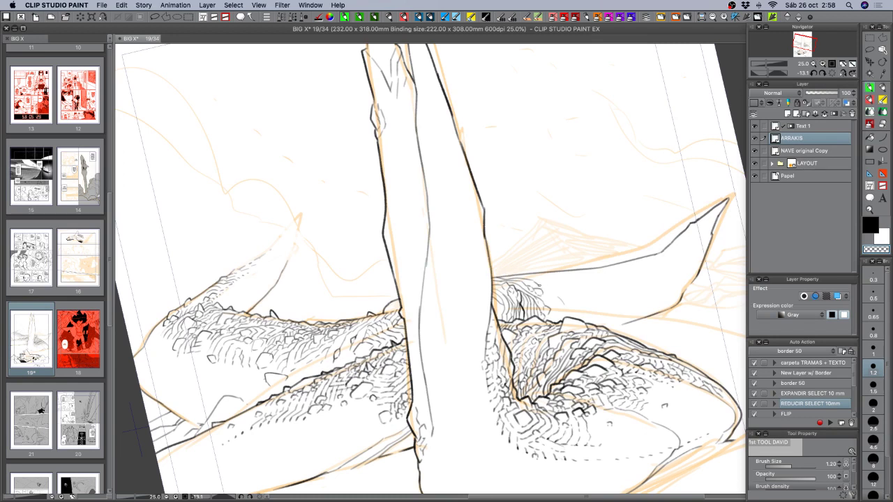
pyautogui.press('c')
pyautogui.moveTo(547, 288); pyautogui.dragTo(559, 293)
pyautogui.moveTo(503, 278); pyautogui.dragTo(519, 276)
pyautogui.press('c')
pyautogui.press('c')
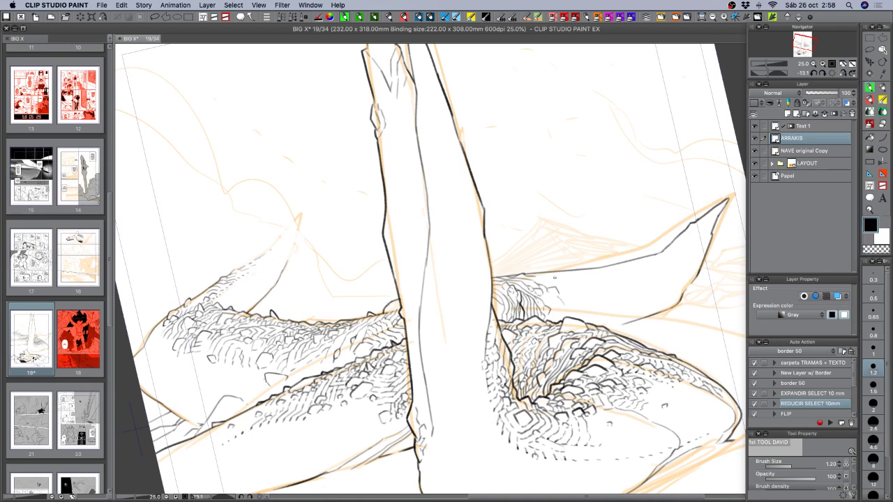
pyautogui.press('c')
pyautogui.press('c')
# - Extend curved dashes along the right-hand ridge's upper slope toward its pointed tip, then undo the last stroke
pyautogui.moveTo(534, 277); pyautogui.dragTo(582, 284)
pyautogui.moveTo(547, 276)
pyautogui.mouseDown()
pyautogui.moveTo(566, 280)
pyautogui.moveTo(555, 280)
pyautogui.mouseUp()
pyautogui.moveTo(551, 273); pyautogui.dragTo(577, 278)
pyautogui.moveTo(639, 364); pyautogui.dragTo(526, 433)
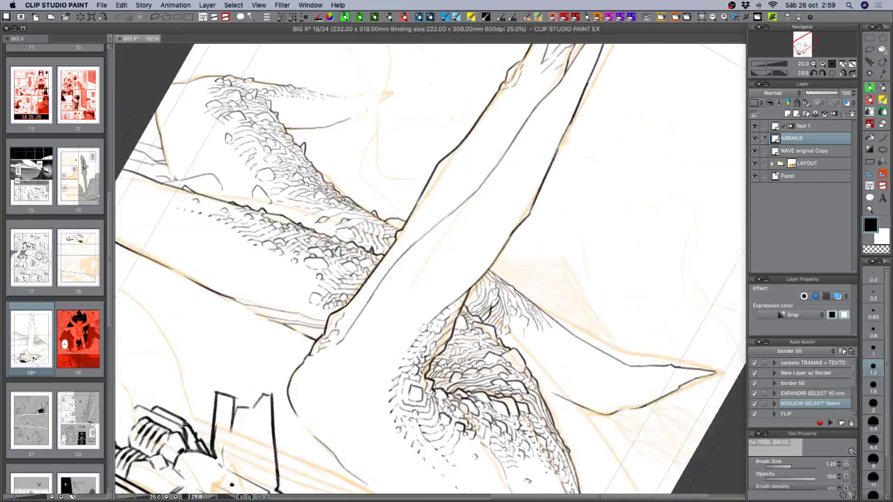
pyautogui.moveTo(589, 385); pyautogui.dragTo(512, 403)
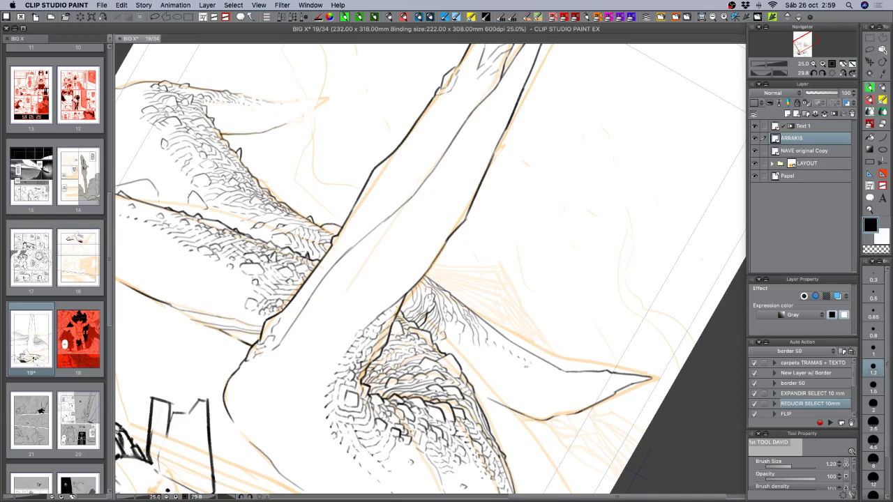
pyautogui.moveTo(592, 398)
pyautogui.mouseDown()
pyautogui.moveTo(627, 334)
pyautogui.moveTo(633, 233)
pyautogui.mouseUp()
pyautogui.press('super+z')
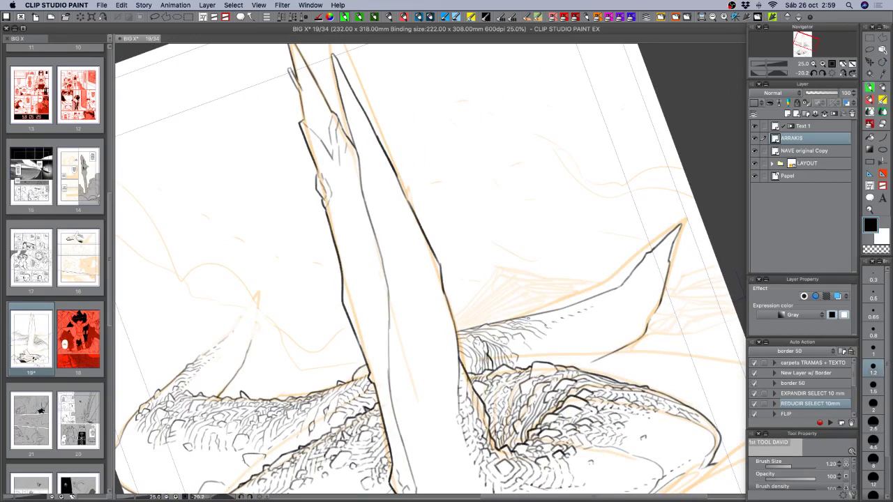
# - Fill the area under the right-hand ridge's upper contour with fine rock dashes and save the page
pyautogui.moveTo(527, 320); pyautogui.dragTo(547, 317)
pyautogui.moveTo(534, 316)
pyautogui.mouseDown()
pyautogui.moveTo(580, 311)
pyautogui.moveTo(564, 310)
pyautogui.moveTo(584, 307)
pyautogui.moveTo(586, 297)
pyautogui.moveTo(570, 306)
pyautogui.moveTo(592, 302)
pyautogui.mouseUp()
pyautogui.press('c')
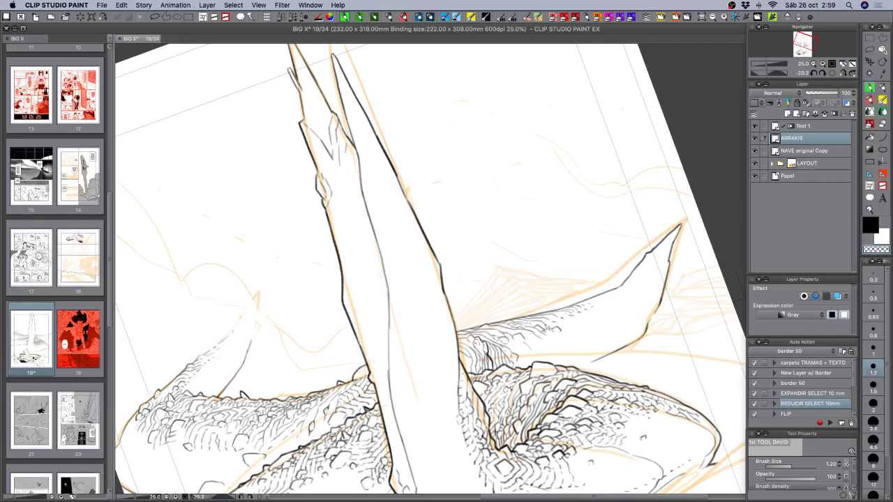
pyautogui.press('c')
pyautogui.press('super+s')
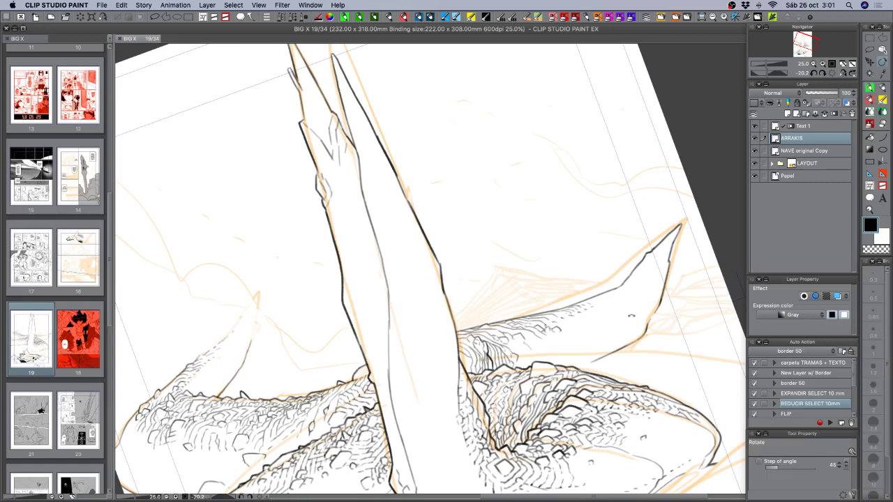
# - Thicken the right-hand ridge's texture with more curved rock strokes down its slope beside the tower
pyautogui.moveTo(531, 347)
pyautogui.mouseDown()
pyautogui.moveTo(580, 314)
pyautogui.moveTo(581, 280)
pyautogui.moveTo(569, 303)
pyautogui.mouseUp()
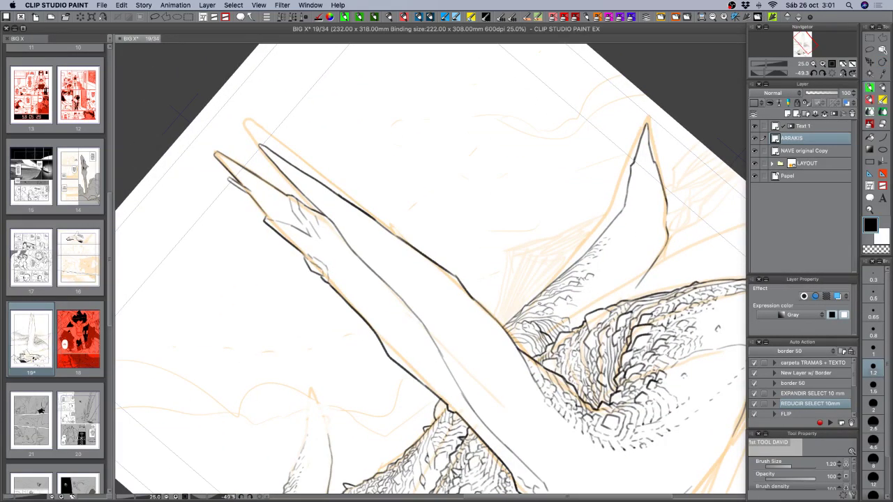
pyautogui.press('c')
pyautogui.press('c')
pyautogui.moveTo(543, 302); pyautogui.dragTo(566, 293)
pyautogui.moveTo(562, 295); pyautogui.dragTo(586, 291)
pyautogui.moveTo(557, 310)
pyautogui.mouseDown()
pyautogui.moveTo(567, 304)
pyautogui.moveTo(565, 336)
pyautogui.moveTo(502, 349)
pyautogui.moveTo(491, 296)
pyautogui.mouseUp()
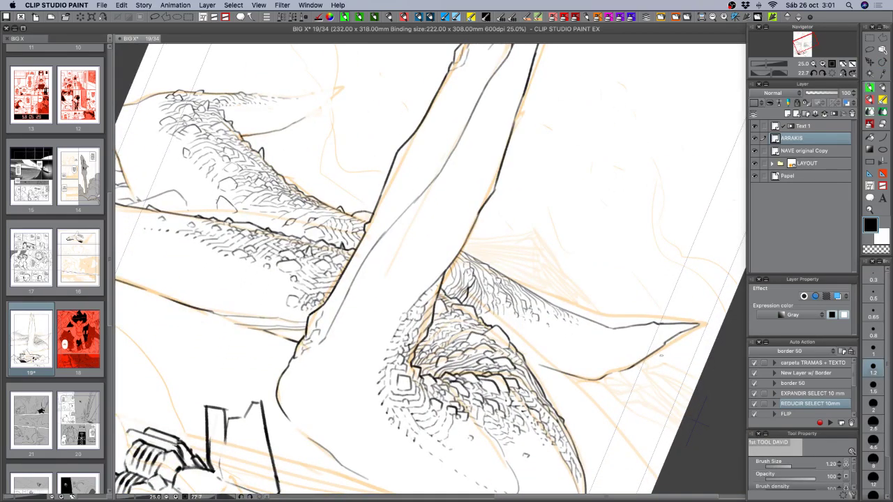
# - Ink sparse dashes and crack lines toward the right-hand ridge's pointed tip, and save the page
pyautogui.moveTo(661, 356); pyautogui.dragTo(680, 298)
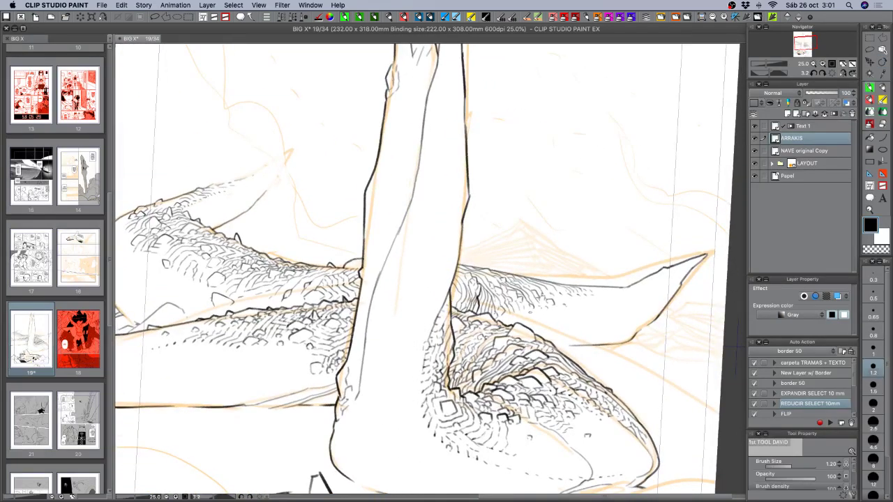
pyautogui.press('x')
pyautogui.press('x')
pyautogui.moveTo(633, 293); pyautogui.dragTo(646, 290)
pyautogui.moveTo(615, 316); pyautogui.dragTo(632, 293)
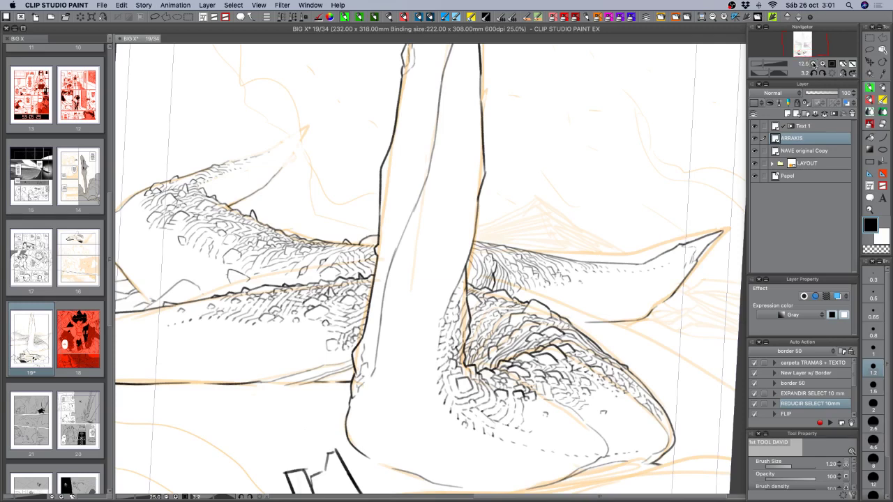
pyautogui.click(813, 64)
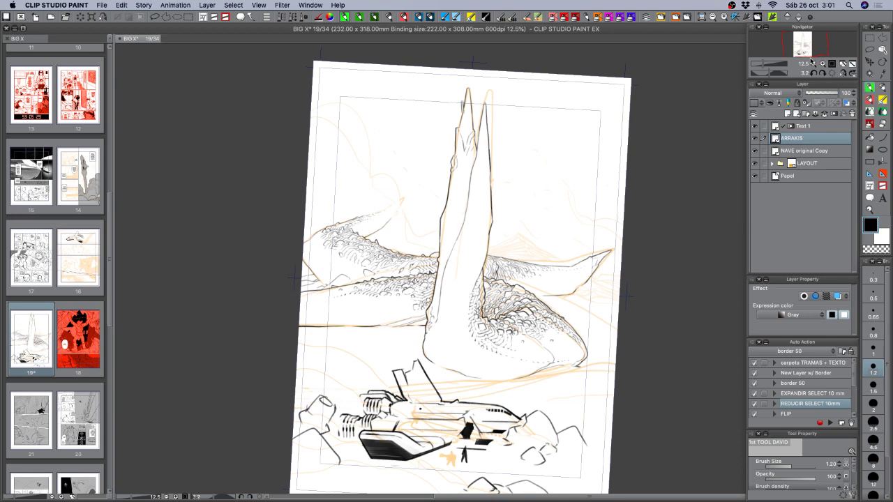
pyautogui.press('super+s')
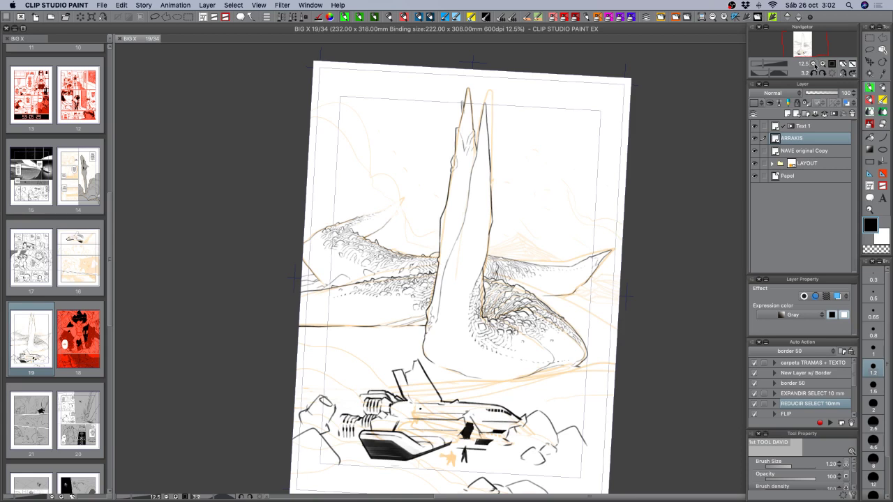
# - Set the brush size to 1.5 and ink short curved hatching on the small outcrop along the tower's upper left edge
pyautogui.click(822, 64)
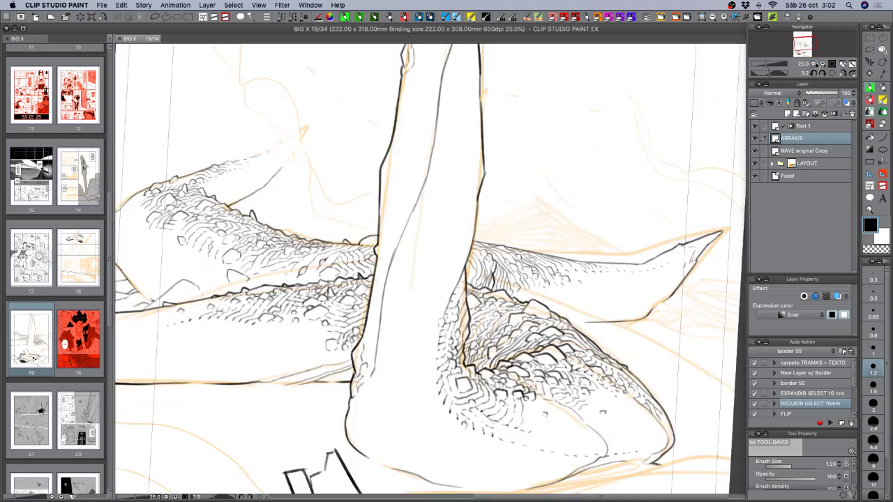
pyautogui.moveTo(469, 206); pyautogui.dragTo(479, 328)
pyautogui.moveTo(423, 196); pyautogui.dragTo(419, 203)
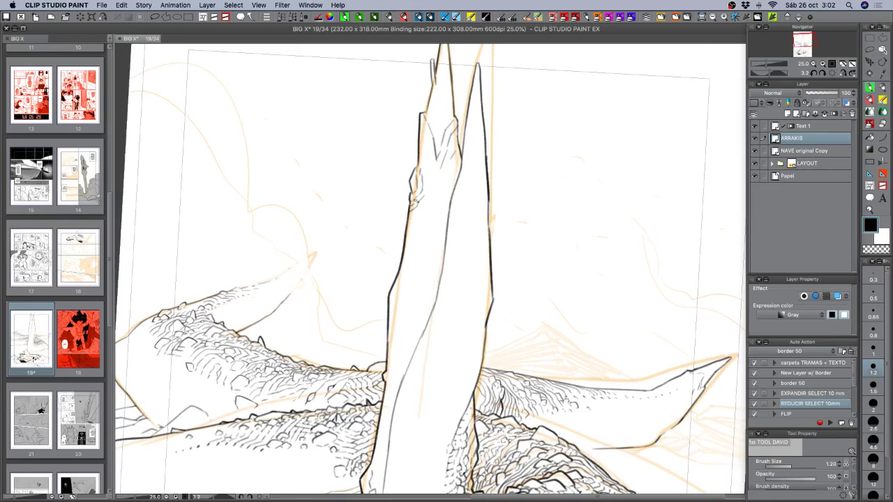
pyautogui.click(873, 384)
pyautogui.moveTo(496, 309); pyautogui.dragTo(536, 304)
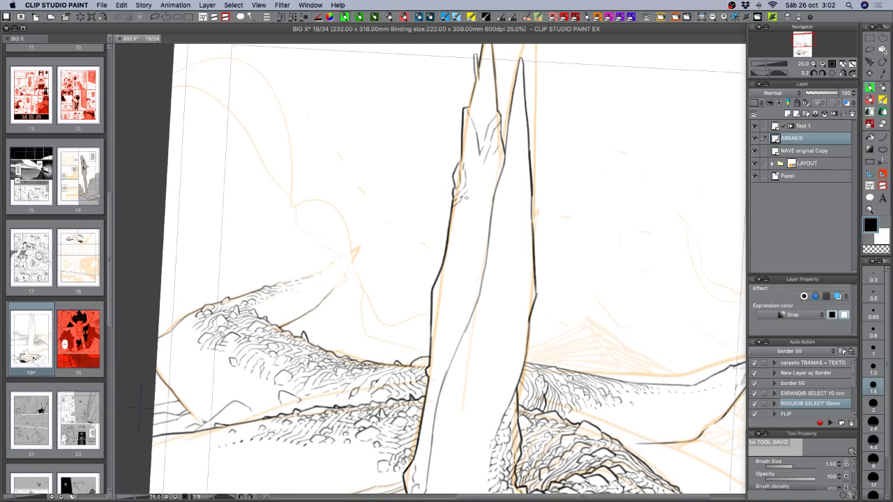
pyautogui.moveTo(467, 195)
pyautogui.mouseDown()
pyautogui.moveTo(450, 217)
pyautogui.moveTo(455, 210)
pyautogui.mouseUp()
pyautogui.press('c')
pyautogui.press('c')
pyautogui.press('c')
pyautogui.scroll(3, 476, 198)
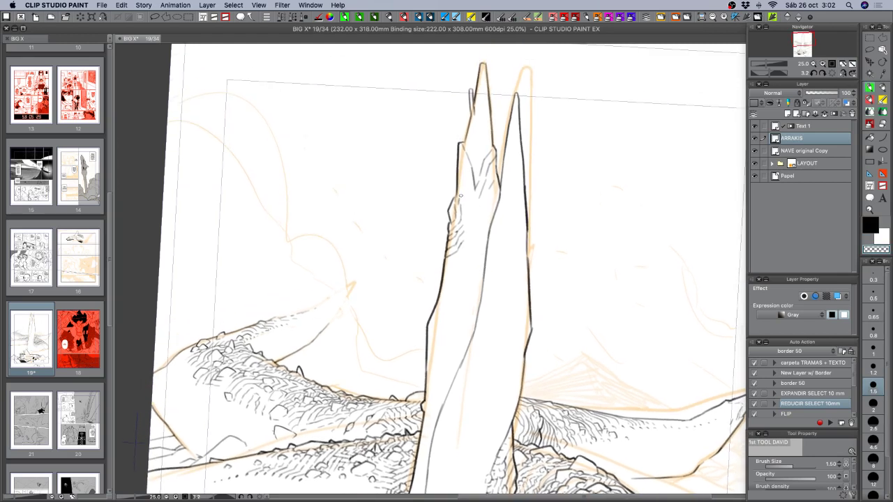
pyautogui.press('c')
# - Ink a row of short dashes along the tower's left edge between the outcrop and the upper ledge
pyautogui.moveTo(504, 304); pyautogui.dragTo(427, 332)
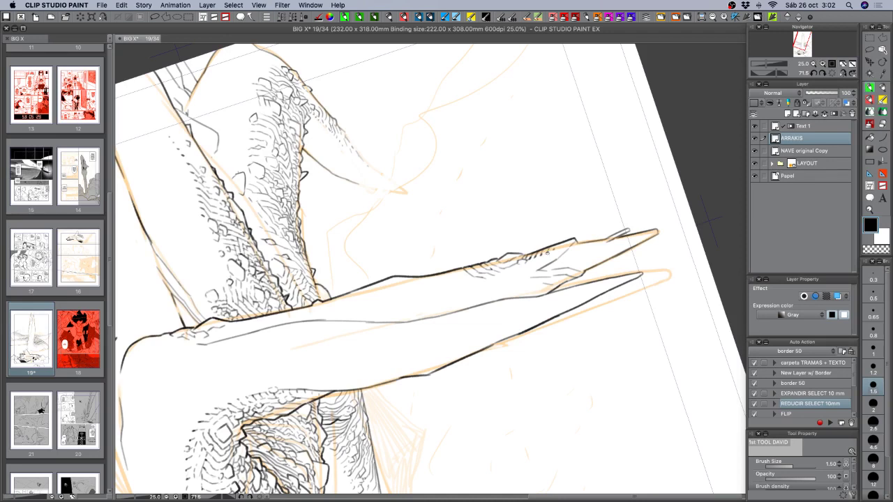
pyautogui.press('c')
pyautogui.press('c')
pyautogui.press('c')
pyautogui.moveTo(558, 238); pyautogui.dragTo(630, 203)
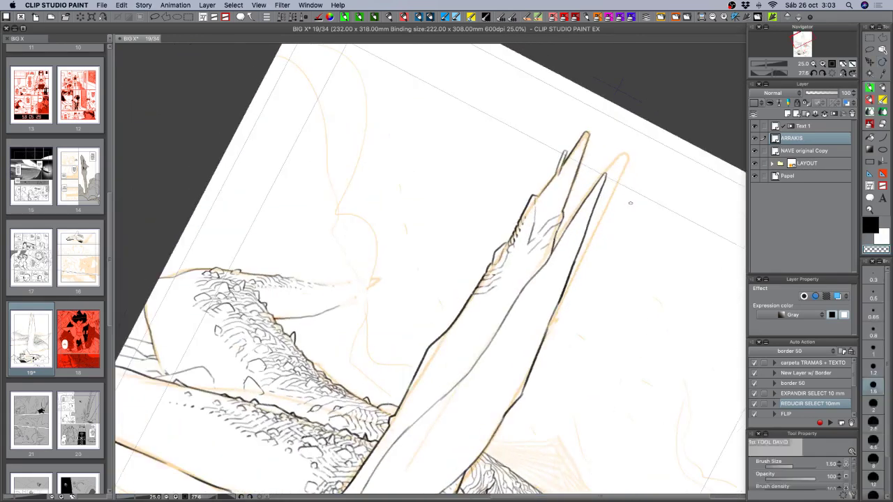
# - Redraw the small side spike beside the tower's main peak, undoing one stroke along the way
pyautogui.press('c')
pyautogui.moveTo(568, 145); pyautogui.dragTo(560, 163)
pyautogui.hotkey('ctrl', 'z')
pyautogui.press('c')
pyautogui.press('c')
pyautogui.moveTo(558, 164)
pyautogui.mouseDown()
pyautogui.moveTo(554, 175)
pyautogui.moveTo(627, 342)
pyautogui.moveTo(644, 293)
pyautogui.moveTo(620, 335)
pyautogui.mouseUp()
pyautogui.press('c')
pyautogui.moveTo(568, 318); pyautogui.dragTo(537, 358)
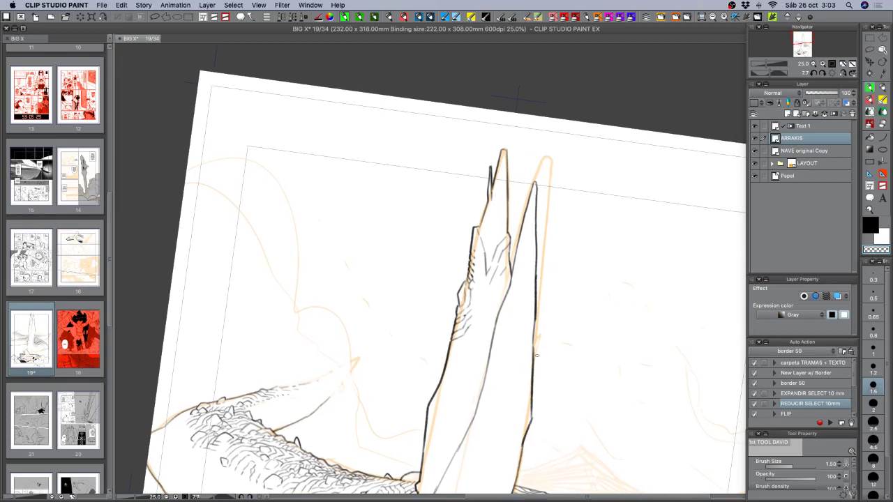
# - Reshape the main peak's rounded tip into a sharp, jagged point
pyautogui.press('c')
pyautogui.press('c')
pyautogui.moveTo(506, 147)
pyautogui.mouseDown()
pyautogui.moveTo(508, 162)
pyautogui.moveTo(503, 148)
pyautogui.moveTo(498, 161)
pyautogui.mouseUp()
pyautogui.press('c')
pyautogui.press('c')
pyautogui.press('c')
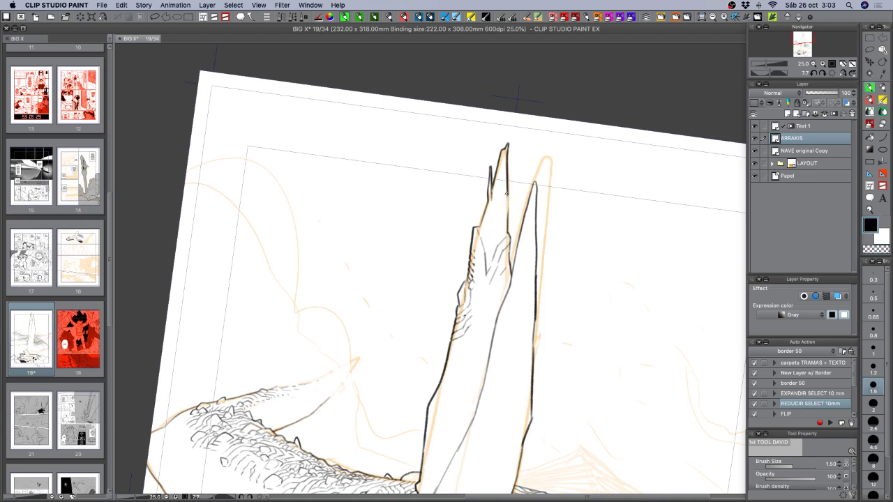
# - Add a notch to the main peak's right edge and a small crack above the V-shaped fissure, and save the page
pyautogui.moveTo(505, 199); pyautogui.dragTo(505, 221)
pyautogui.moveTo(490, 226); pyautogui.dragTo(489, 241)
pyautogui.press('c')
pyautogui.press('c')
pyautogui.press('c')
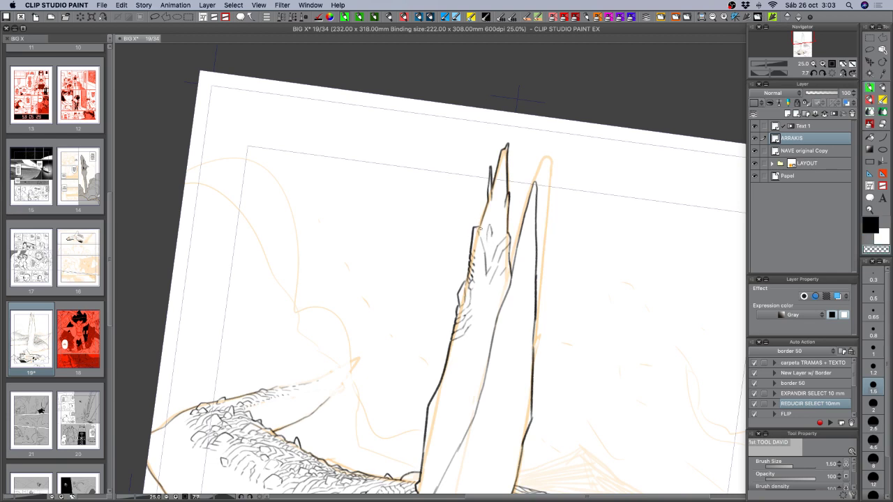
pyautogui.press('c')
pyautogui.moveTo(564, 392); pyautogui.dragTo(532, 309)
pyautogui.press('super+s')
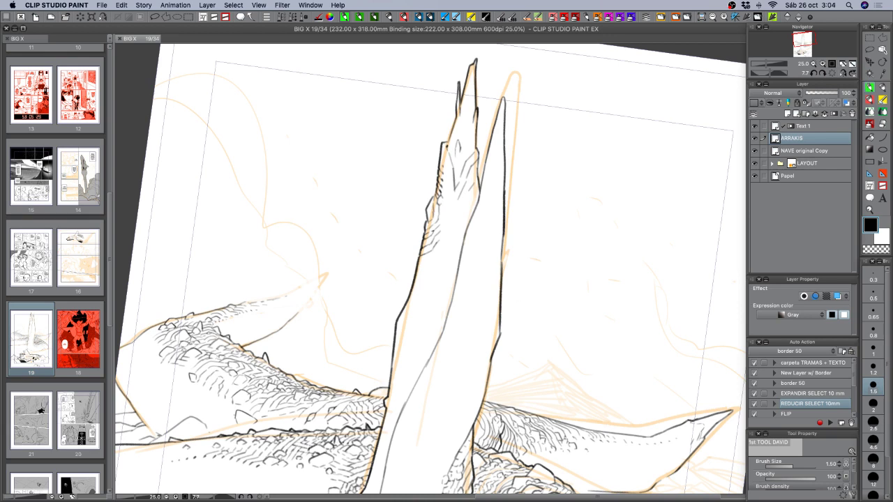
pyautogui.press('Tab')
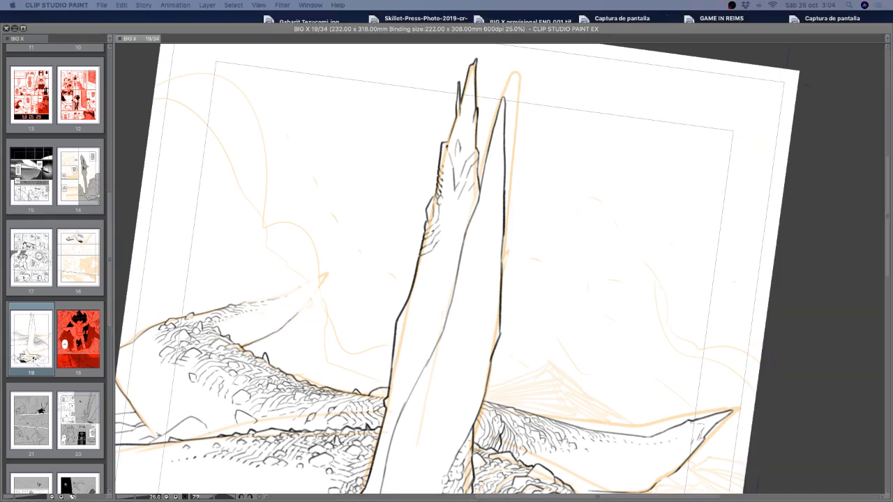
pyautogui.press('Tab')
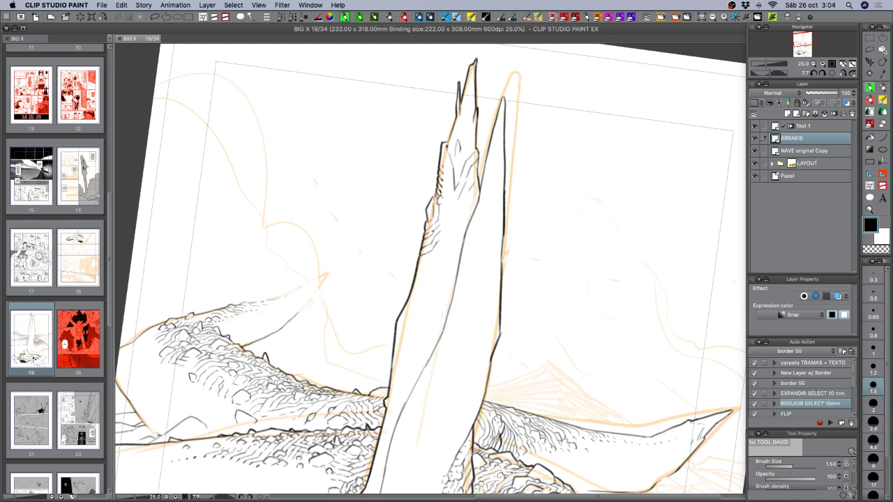
pyautogui.press('Tab')
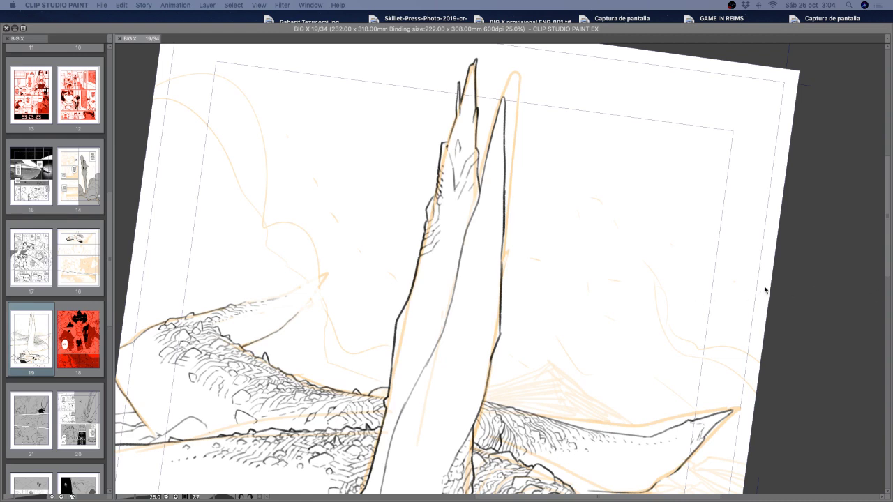
pyautogui.press('Tab')
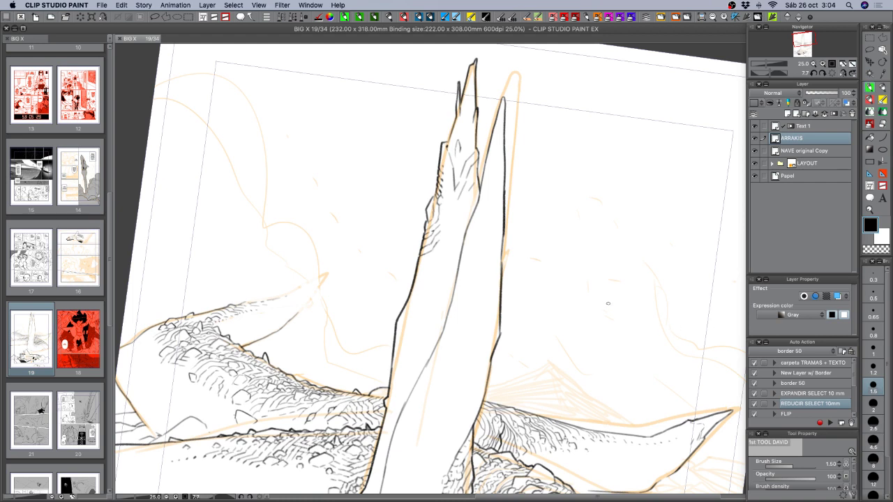
pyautogui.moveTo(579, 299); pyautogui.dragTo(535, 274)
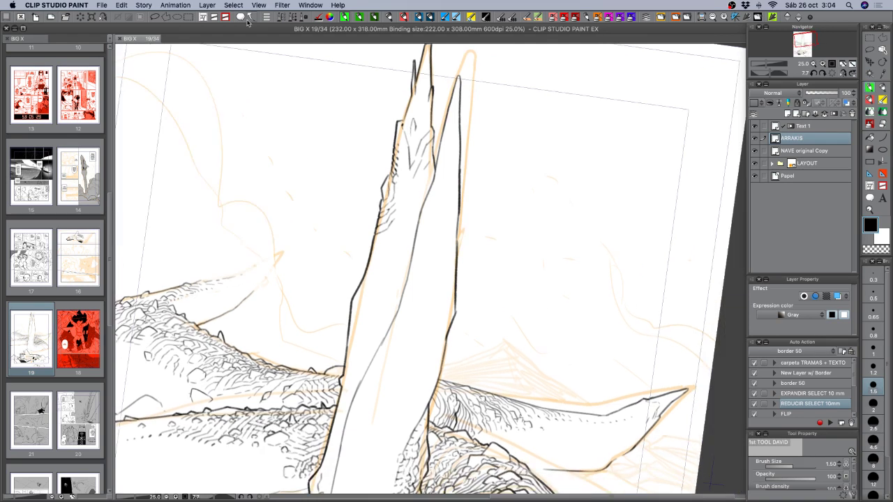
pyautogui.click(102, 5)
pyautogui.moveTo(122, 5)
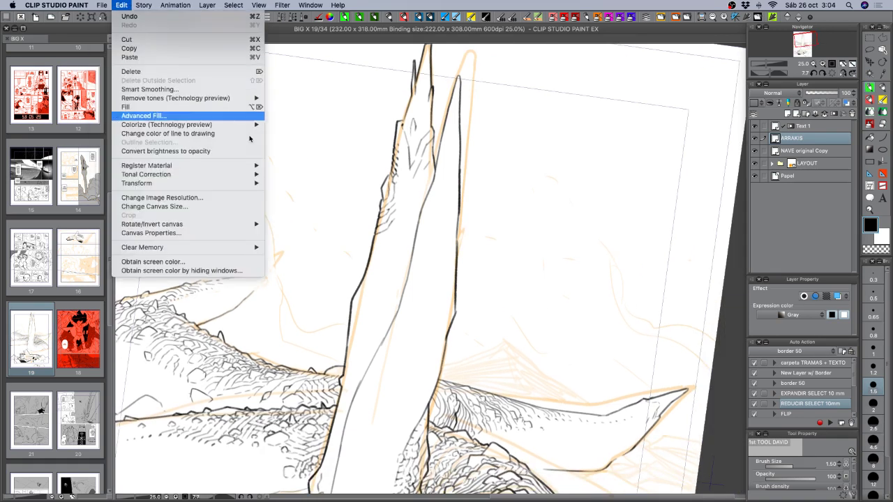
pyautogui.click(299, 170)
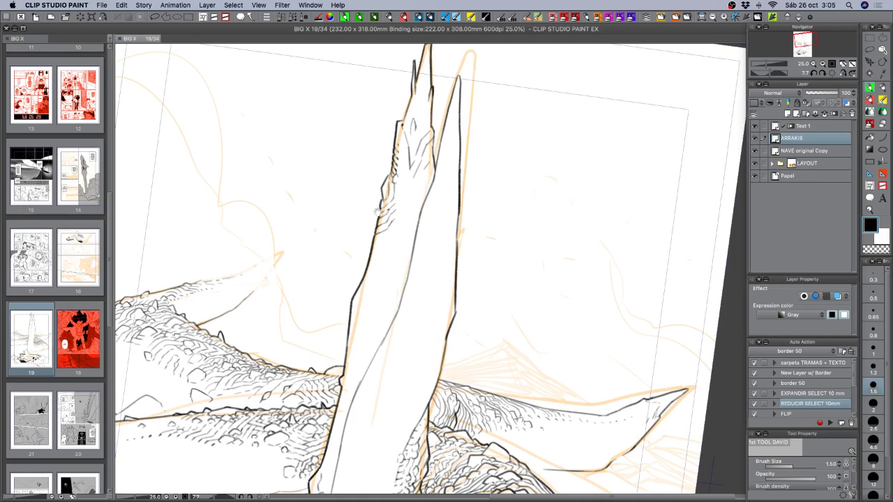
# - Open the lower end of the V-shaped fissure and ink fine dashes running down the tower below it
pyautogui.scroll(3, 401, 332)
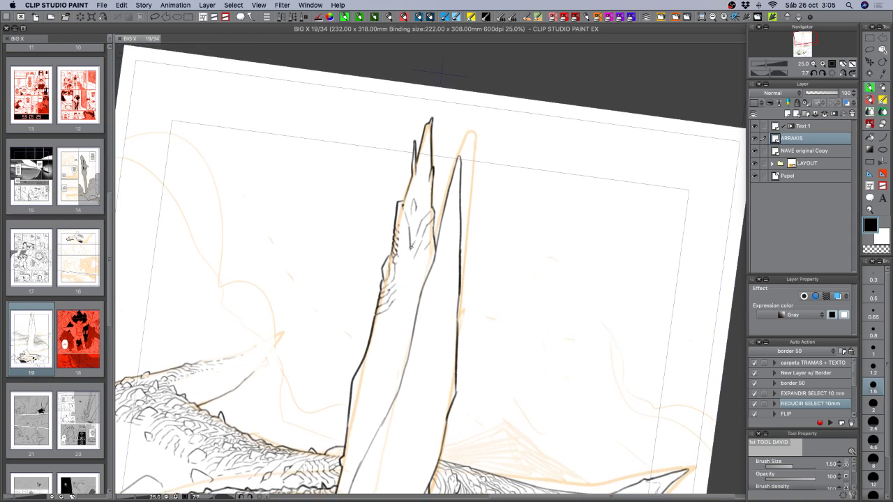
pyautogui.press('c')
pyautogui.moveTo(409, 253); pyautogui.dragTo(406, 259)
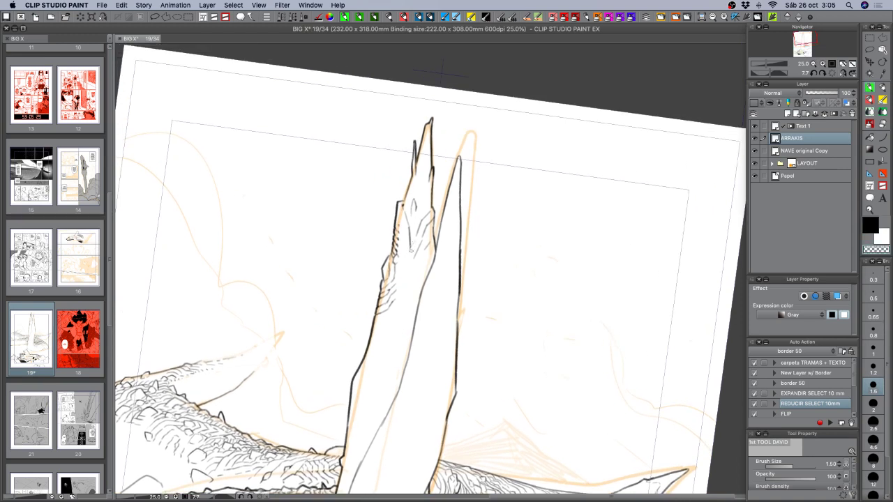
pyautogui.press('c')
pyautogui.press('c')
pyautogui.press('c')
pyautogui.press('c')
pyautogui.press('c')
# - Ink a protruding rock notch on the right contour of the tower's right spire, undoing the first stroke
pyautogui.moveTo(459, 322); pyautogui.dragTo(479, 296)
pyautogui.moveTo(478, 249); pyautogui.dragTo(482, 257)
pyautogui.press('super+z')
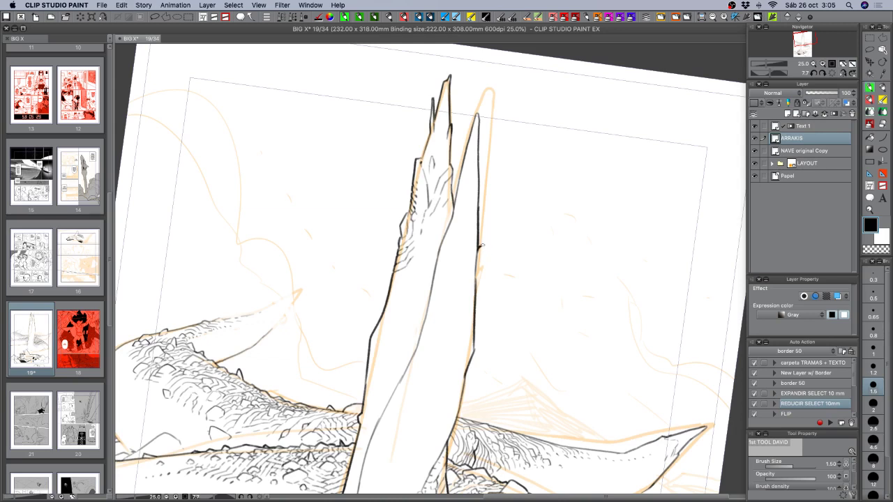
pyautogui.moveTo(480, 245)
pyautogui.mouseDown()
pyautogui.moveTo(476, 282)
pyautogui.moveTo(475, 253)
pyautogui.moveTo(476, 272)
pyautogui.moveTo(476, 255)
pyautogui.moveTo(464, 273)
pyautogui.mouseUp()
pyautogui.press('c')
pyautogui.press('c')
pyautogui.press('c')
pyautogui.press('c')
pyautogui.moveTo(515, 334); pyautogui.dragTo(541, 298)
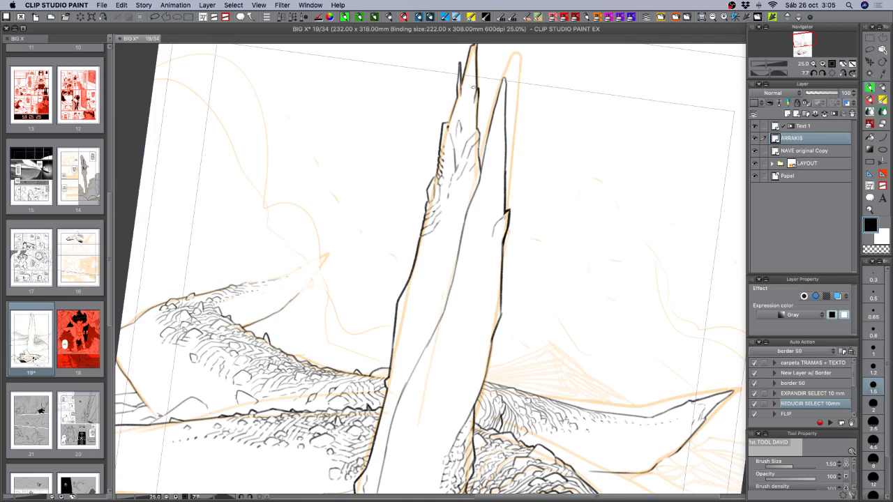
# - Add fine crack lines inside the main peak near its right edge
pyautogui.moveTo(476, 87)
pyautogui.mouseDown()
pyautogui.moveTo(473, 116)
pyautogui.moveTo(476, 89)
pyautogui.moveTo(471, 115)
pyautogui.moveTo(474, 100)
pyautogui.mouseUp()
pyautogui.press('c')
pyautogui.press('c')
pyautogui.moveTo(544, 297); pyautogui.dragTo(564, 302)
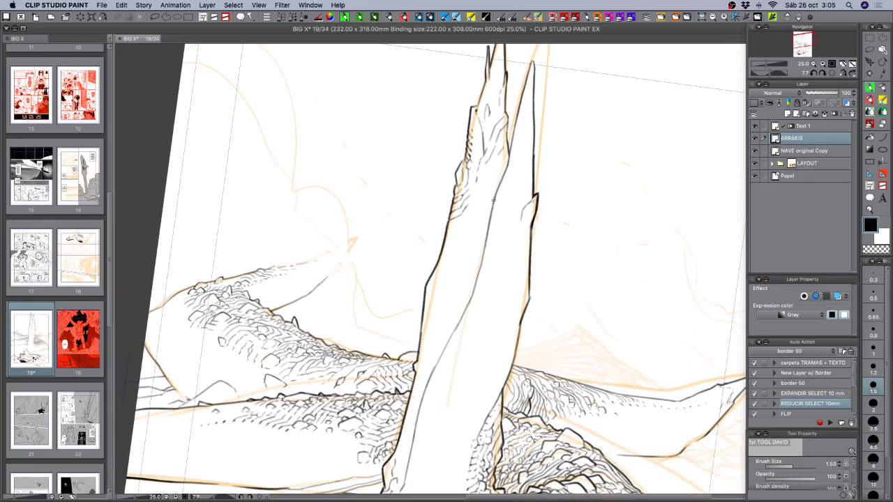
# - Break up the tower's inner contour with small rock notches at its upper and middle parts
pyautogui.press('c')
pyautogui.press('c')
pyautogui.scroll(-3, 538, 342)
pyautogui.scroll(-2, 559, 291)
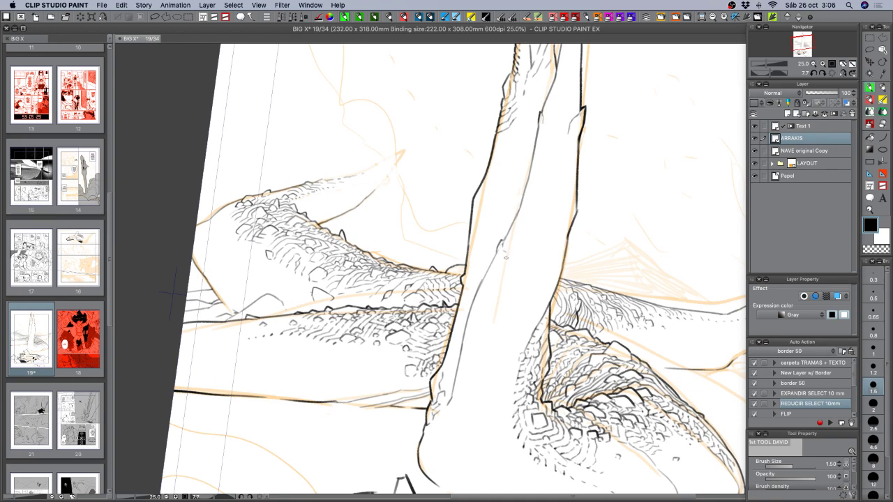
pyautogui.moveTo(532, 213); pyautogui.dragTo(524, 283)
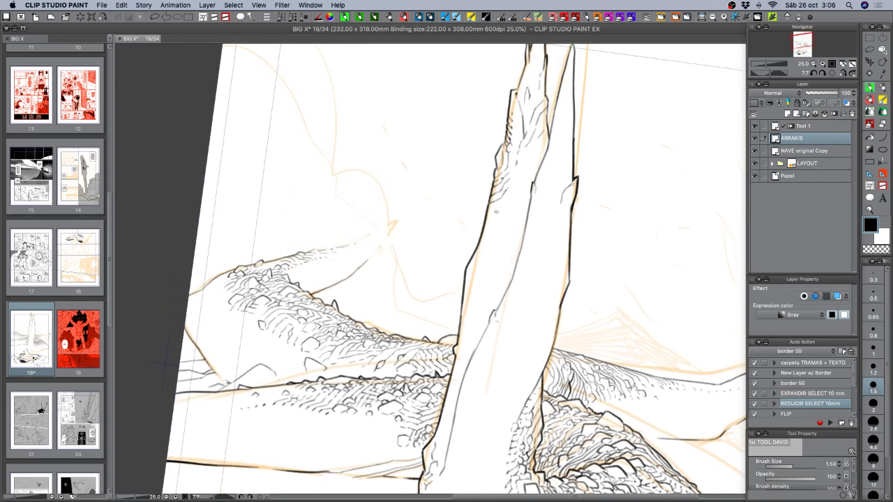
# - Ink a few small rocks on the tower's left side just below the outcrop's hatching
pyautogui.press('c')
pyautogui.press('c')
pyautogui.press('c')
pyautogui.press('c')
pyautogui.moveTo(492, 209); pyautogui.dragTo(497, 207)
pyautogui.press('c')
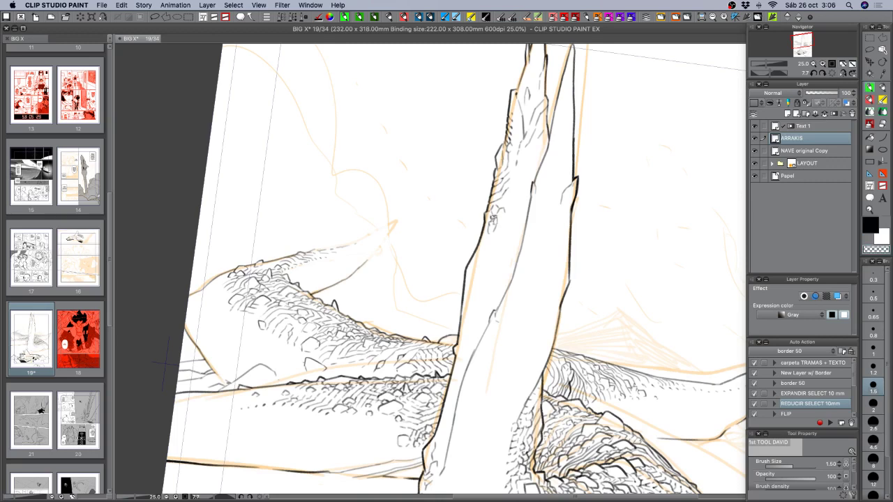
# - Extend the small rock cluster upward and inward across the tower's left face toward the inner contour
pyautogui.press('c')
pyautogui.press('c')
pyautogui.press('c')
pyautogui.moveTo(491, 202)
pyautogui.mouseDown()
pyautogui.moveTo(490, 213)
pyautogui.moveTo(506, 200)
pyautogui.mouseUp()
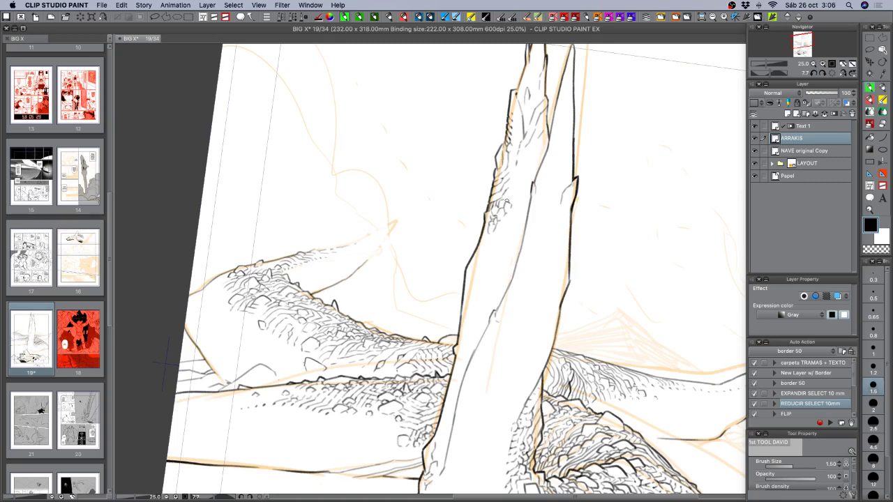
pyautogui.press('c')
pyautogui.press('c')
pyautogui.moveTo(498, 200); pyautogui.dragTo(517, 192)
pyautogui.press('r')
pyautogui.moveTo(519, 362)
pyautogui.mouseDown()
pyautogui.moveTo(482, 387)
pyautogui.moveTo(424, 318)
pyautogui.mouseUp()
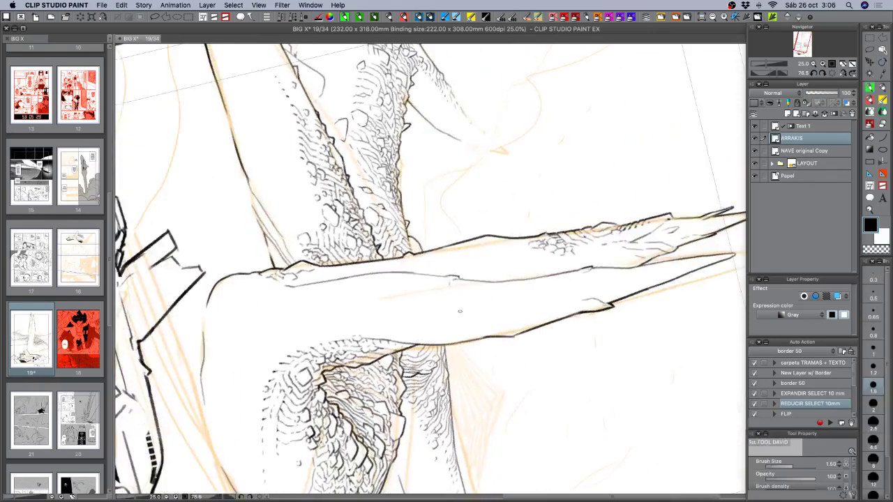
pyautogui.press('r')
pyautogui.moveTo(445, 281)
pyautogui.mouseDown()
pyautogui.moveTo(498, 342)
pyautogui.moveTo(523, 327)
pyautogui.moveTo(503, 310)
pyautogui.moveTo(489, 226)
pyautogui.mouseUp()
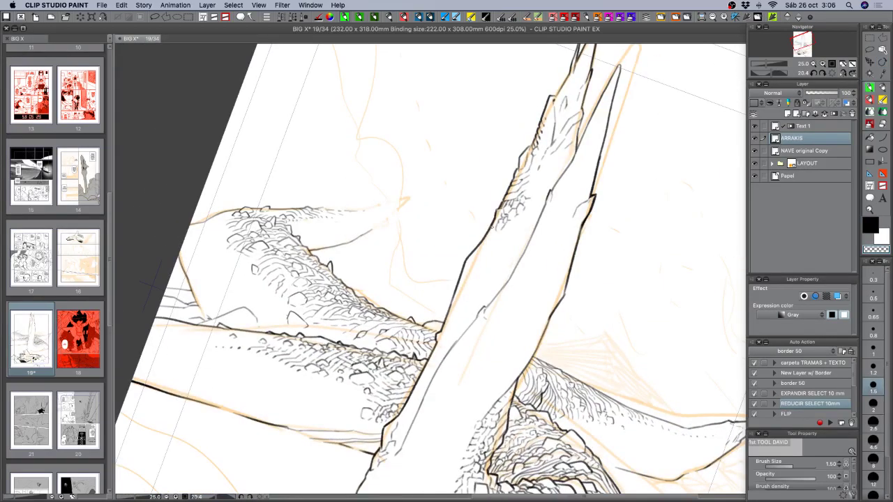
# - Roughen the tower's left contour with small rock bumps beside the new rock cluster
pyautogui.press('c')
pyautogui.press('c')
pyautogui.press('c')
pyautogui.press('c')
pyautogui.press('c')
# - Set the brush size to 2, strengthen the tower's left contour beside the rock cluster and thin out the cluster's inner edge
pyautogui.press(']')
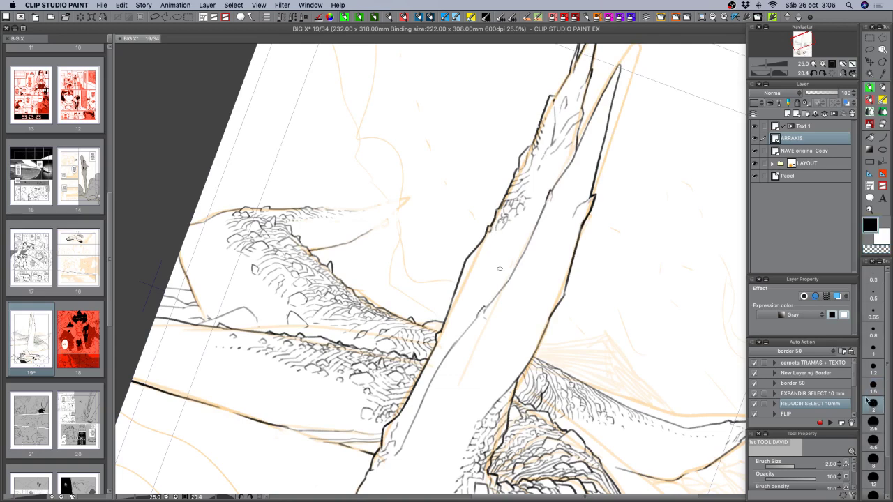
pyautogui.press('c')
pyautogui.moveTo(522, 209); pyautogui.dragTo(516, 212)
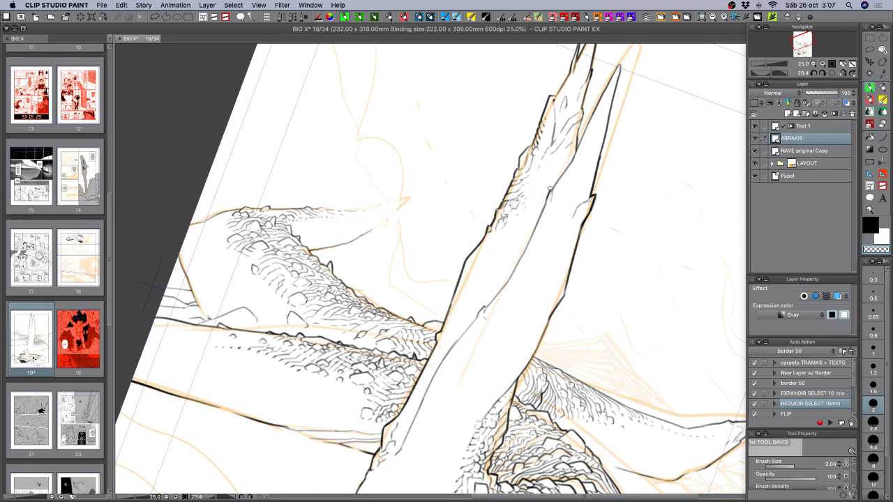
pyautogui.press('c')
pyautogui.hotkey('shift', 'space')
pyautogui.moveTo(604, 359)
pyautogui.mouseDown()
pyautogui.moveTo(635, 313)
pyautogui.moveTo(614, 333)
pyautogui.mouseUp()
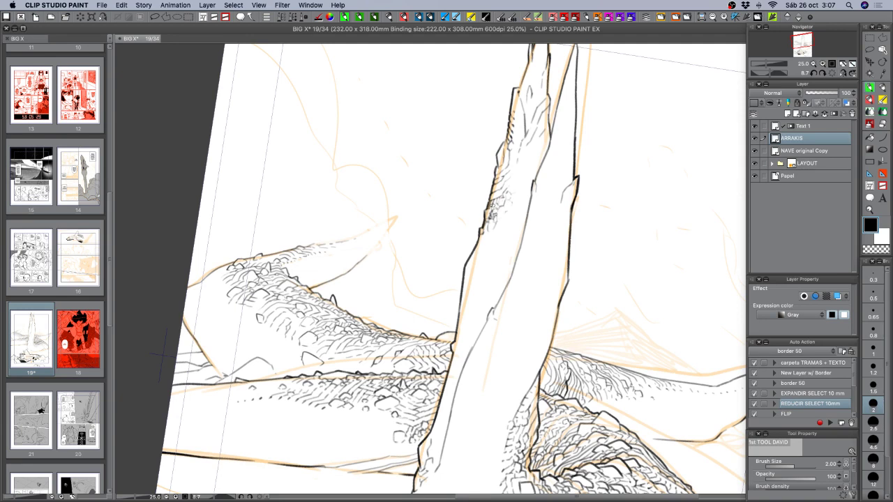
pyautogui.press('c')
# - Reduce the brush size to 1.5 and rework the left contour below the rock cluster into a bumpy rock edge
pyautogui.scroll(-2, 565, 363)
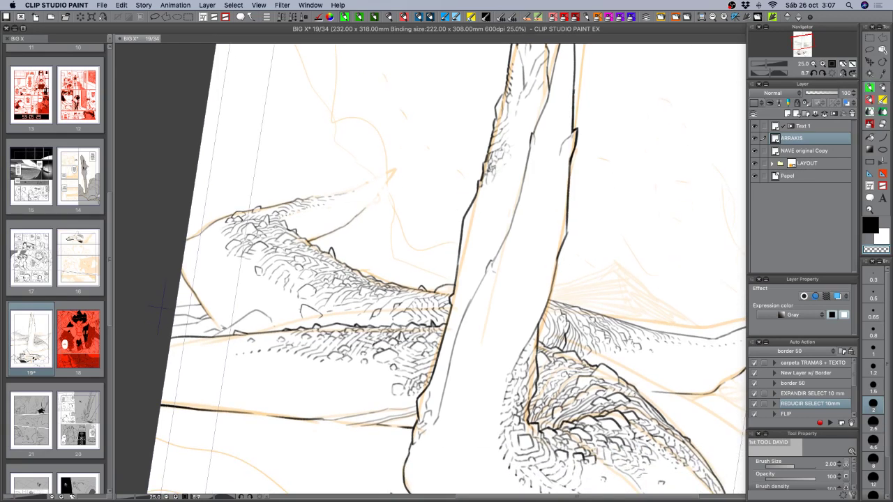
pyautogui.press('[')
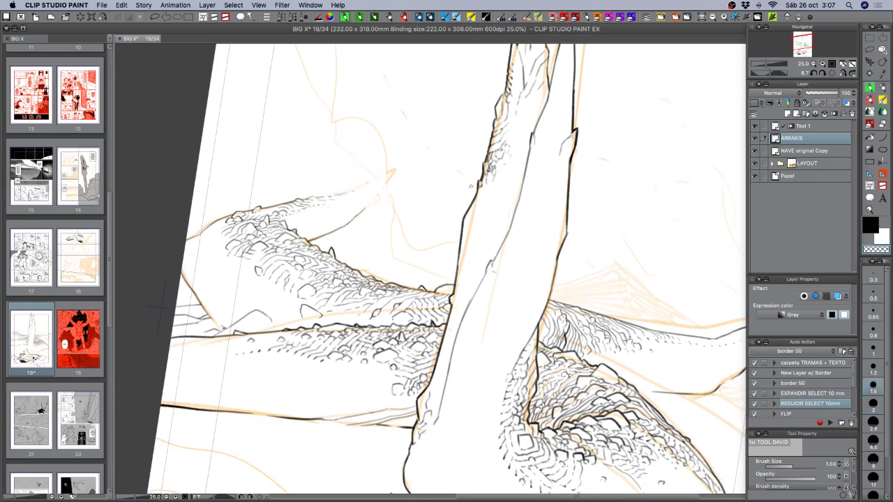
pyautogui.press('c')
pyautogui.moveTo(485, 189); pyautogui.dragTo(476, 200)
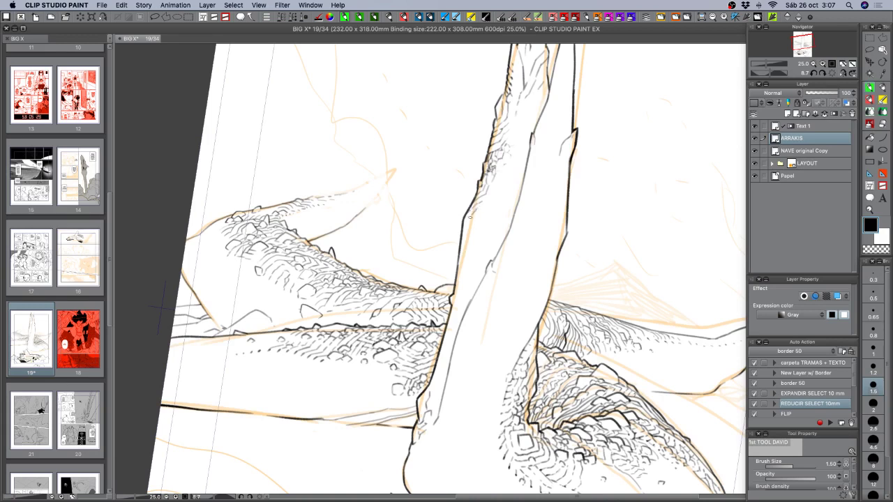
pyautogui.press('x')
pyautogui.press('x')
pyautogui.moveTo(478, 210); pyautogui.dragTo(469, 215)
# - Continue the bumpy edge and short rock dashes down to the bend in the tower's left contour
pyautogui.press('c')
pyautogui.press('c')
pyautogui.press('c')
pyautogui.press('c')
pyautogui.moveTo(463, 228); pyautogui.dragTo(461, 234)
pyautogui.press('c')
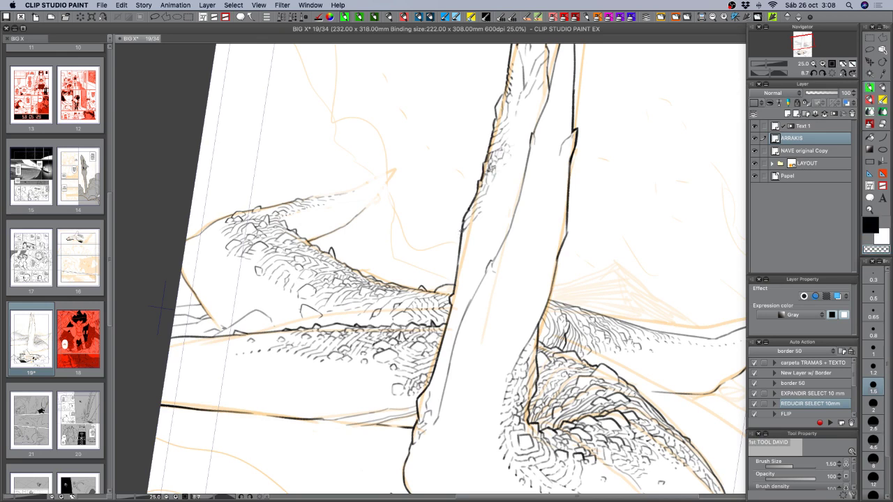
# - Add short rock strokes inside the tower's left contour around its bend, clean them up with the transparent colour and save the page
pyautogui.press('c')
pyautogui.press('c')
pyautogui.moveTo(474, 237); pyautogui.dragTo(463, 274)
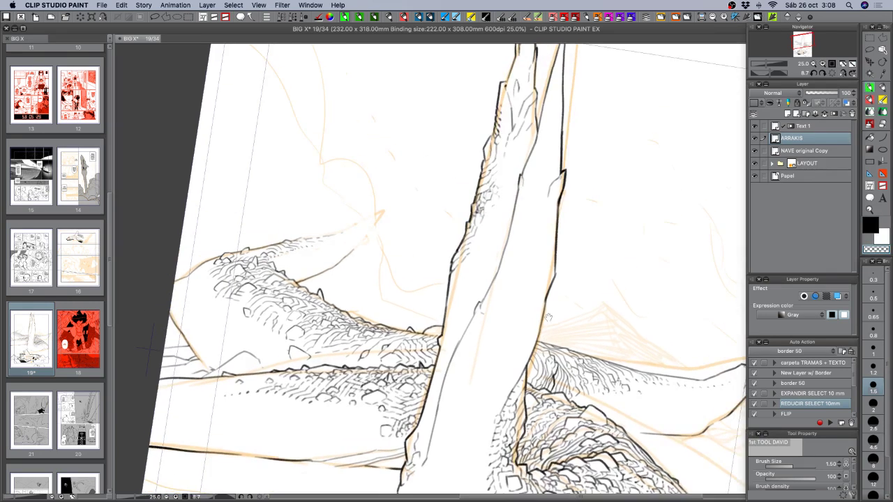
pyautogui.click(815, 64)
pyautogui.moveTo(563, 348); pyautogui.dragTo(540, 325)
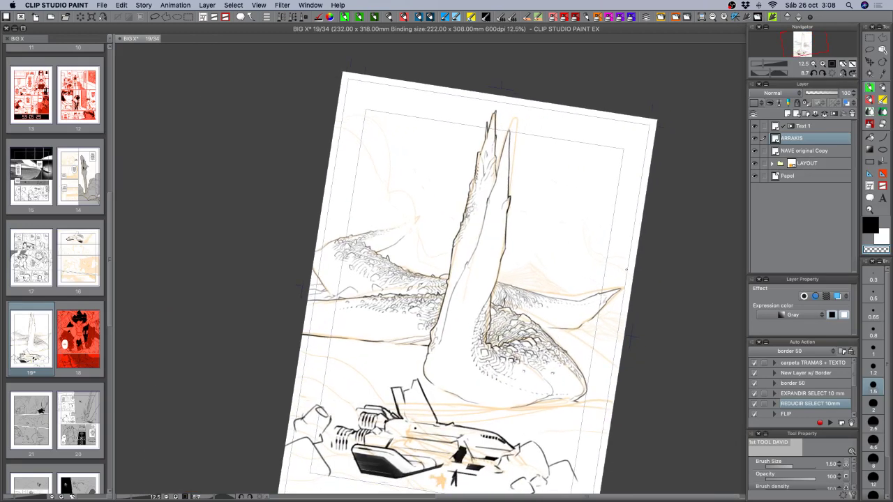
pyautogui.click(821, 63)
pyautogui.moveTo(481, 293); pyautogui.dragTo(507, 286)
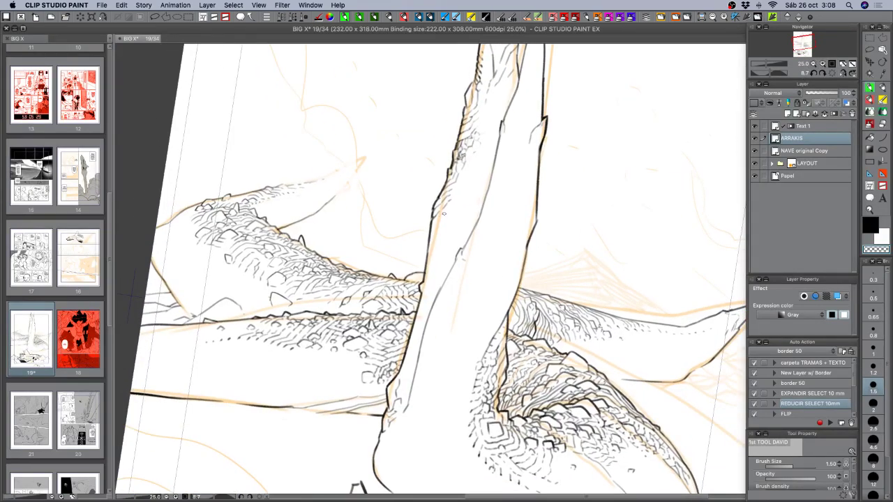
pyautogui.press('c')
pyautogui.press('c')
pyautogui.press('c')
pyautogui.press('super+s')
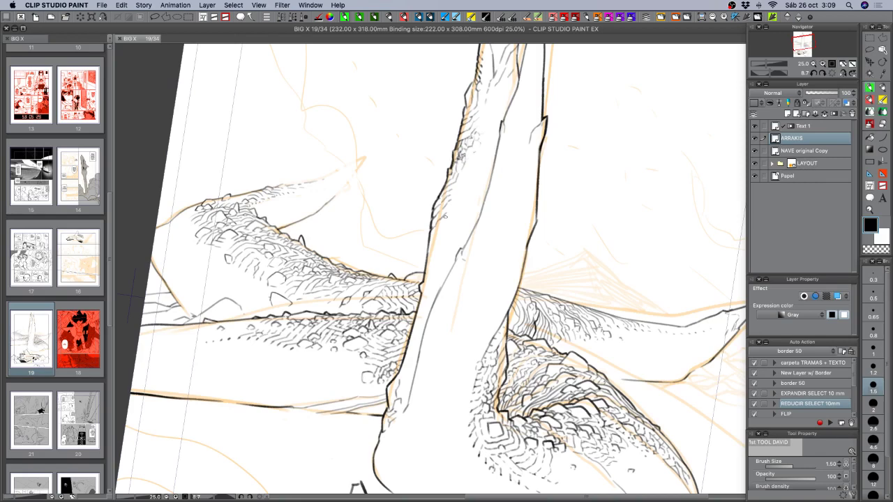
# - Continue the short diagonal rock strokes inside the tower's left contour just below the bend
pyautogui.click(813, 64)
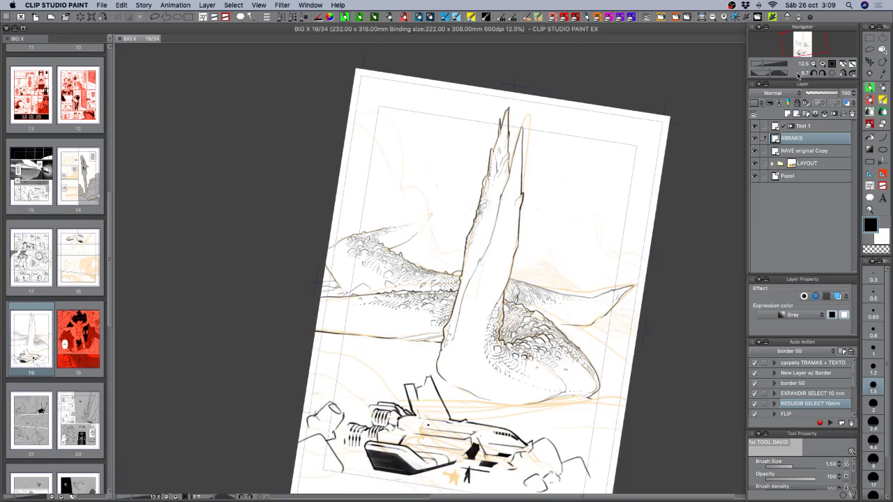
pyautogui.press('r')
pyautogui.moveTo(591, 329); pyautogui.dragTo(610, 307)
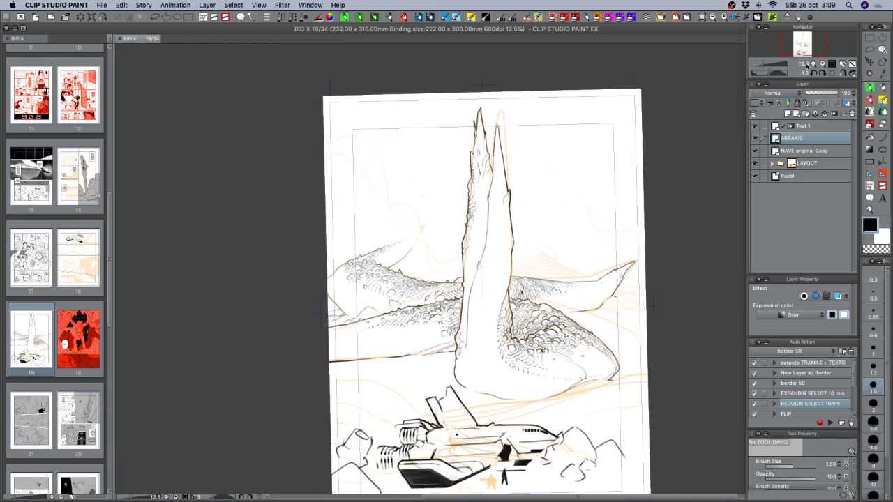
pyautogui.click(822, 64)
pyautogui.press('space')
pyautogui.moveTo(502, 286); pyautogui.dragTo(538, 259)
pyautogui.click(822, 64)
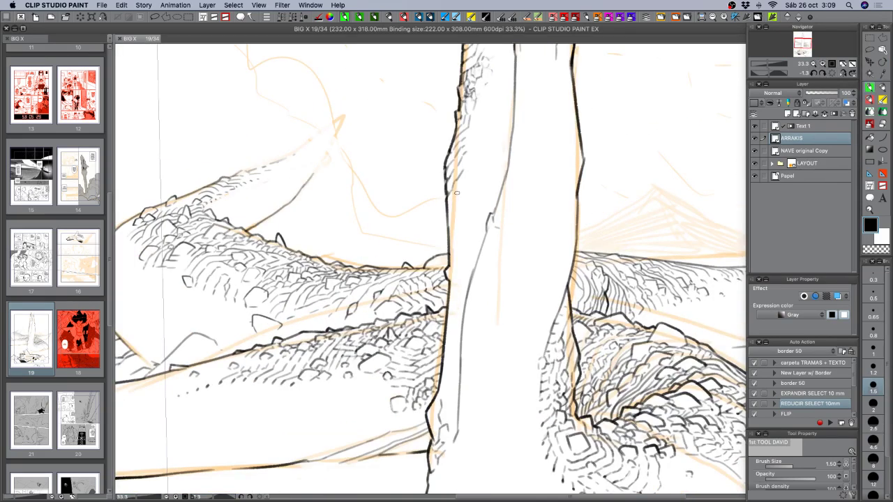
pyautogui.moveTo(456, 192); pyautogui.dragTo(448, 210)
pyautogui.press('c')
pyautogui.press('c')
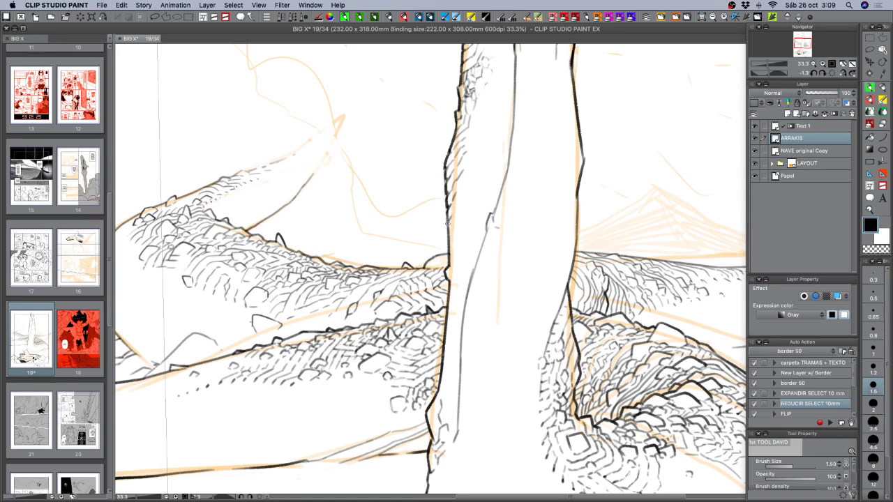
# - Extend and tidy the rock strokes along the tower's left contour down towards the far dune ridge, and save the page
pyautogui.press('c')
pyautogui.press('c')
pyautogui.press('c')
pyautogui.click(813, 65)
pyautogui.moveTo(569, 296); pyautogui.dragTo(538, 265)
pyautogui.moveTo(532, 361); pyautogui.dragTo(538, 343)
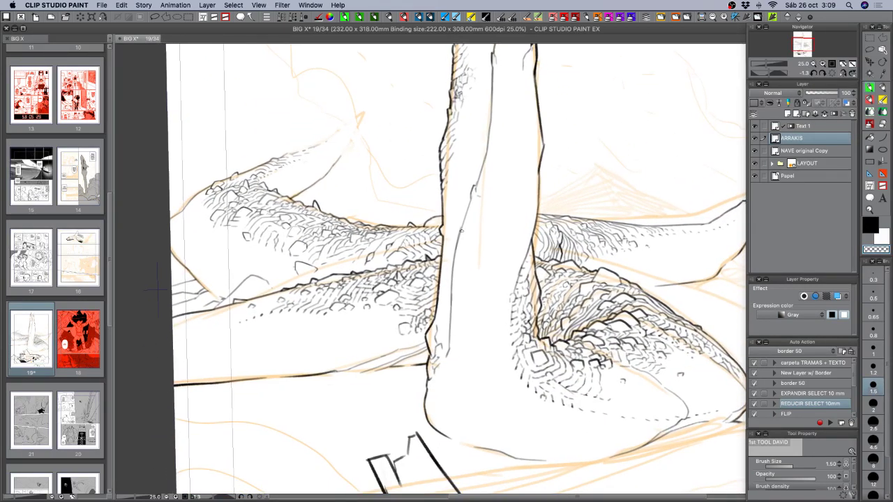
pyautogui.press('c')
pyautogui.press('super+s')
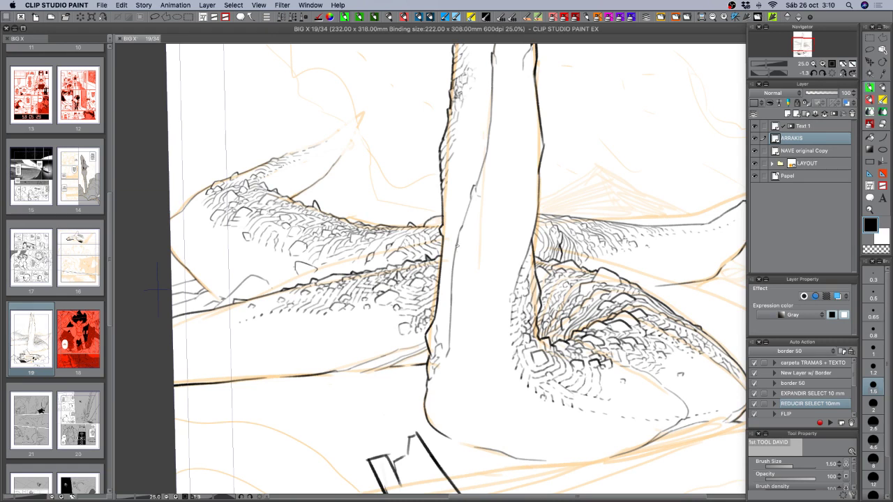
# - Roughen the tower's lower left contour with small rock marks from the dune ridge down to the rounded base
pyautogui.moveTo(443, 227); pyautogui.dragTo(447, 228)
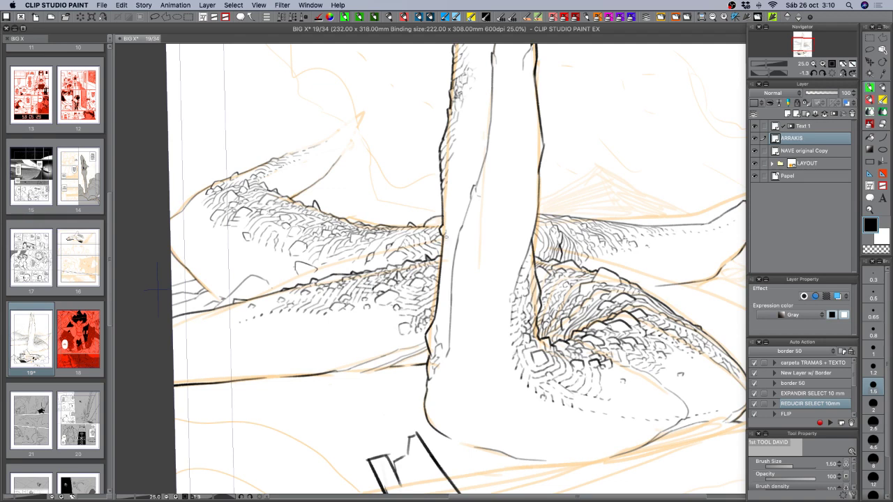
pyautogui.moveTo(553, 346); pyautogui.dragTo(560, 356)
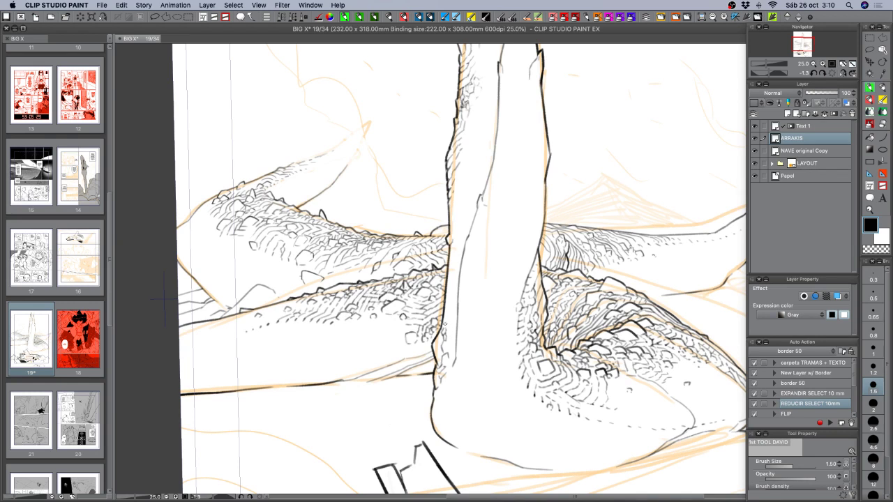
pyautogui.press('c')
pyautogui.scroll(-3, 470, 300)
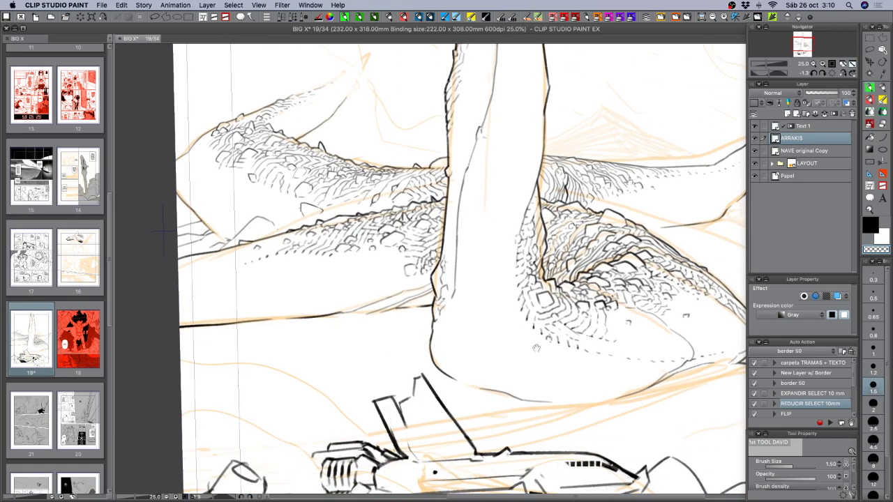
pyautogui.press('c')
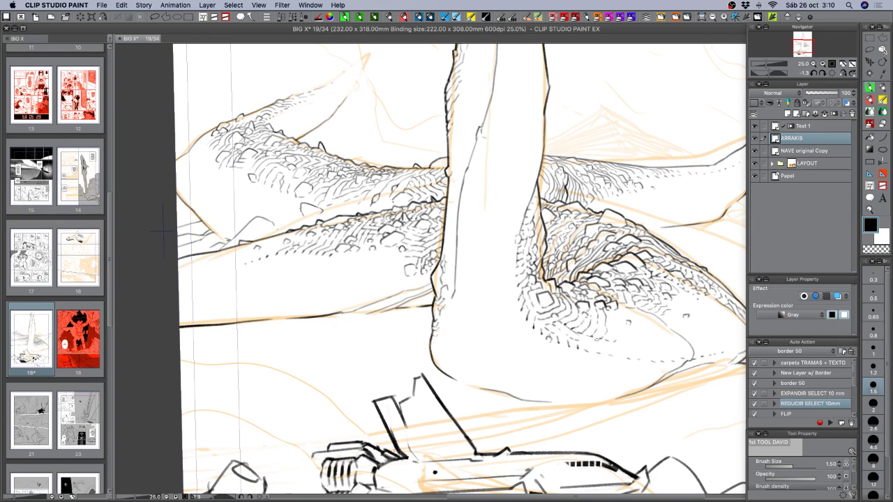
pyautogui.moveTo(596, 323); pyautogui.dragTo(585, 357)
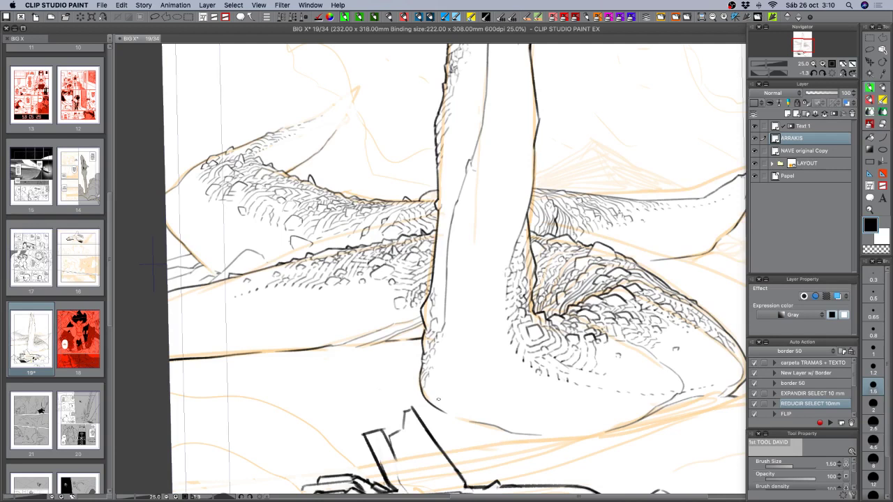
# - Undo the last three strokes at the tower's base and save the page
pyautogui.press('super+z')
pyautogui.press('super+z')
pyautogui.press('super+z')
pyautogui.click(813, 64)
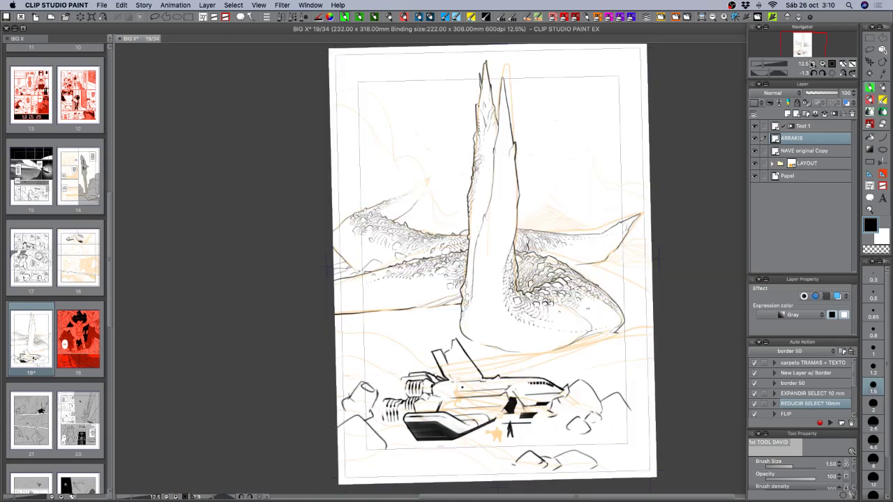
pyautogui.moveTo(625, 322); pyautogui.dragTo(620, 338)
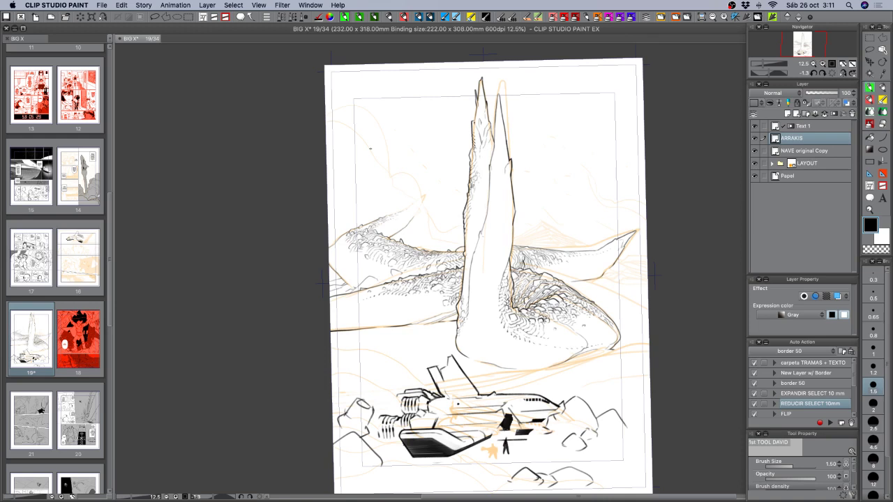
pyautogui.press('super+s')
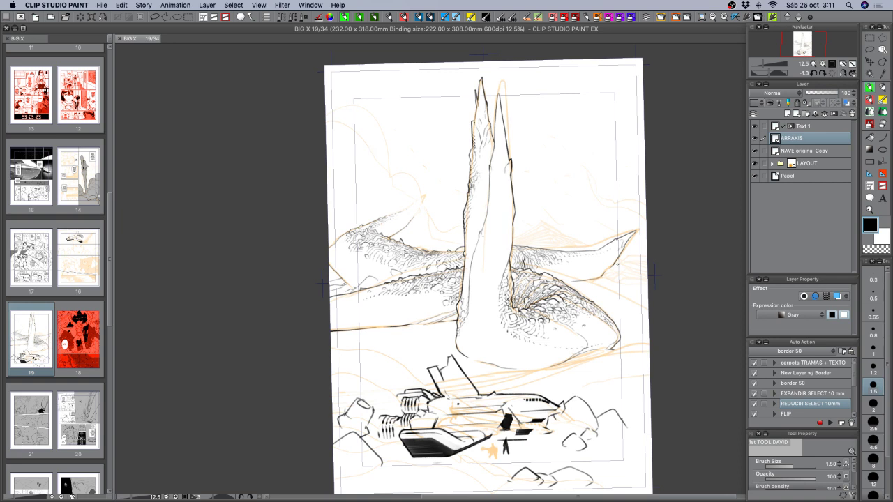
# - Run the "carpeta TRAMAS + TEXTO" auto action above the ARRAKIS layer and turn off the tone effect on the tramas folder
pyautogui.press('r')
pyautogui.moveTo(630, 289); pyautogui.dragTo(628, 303)
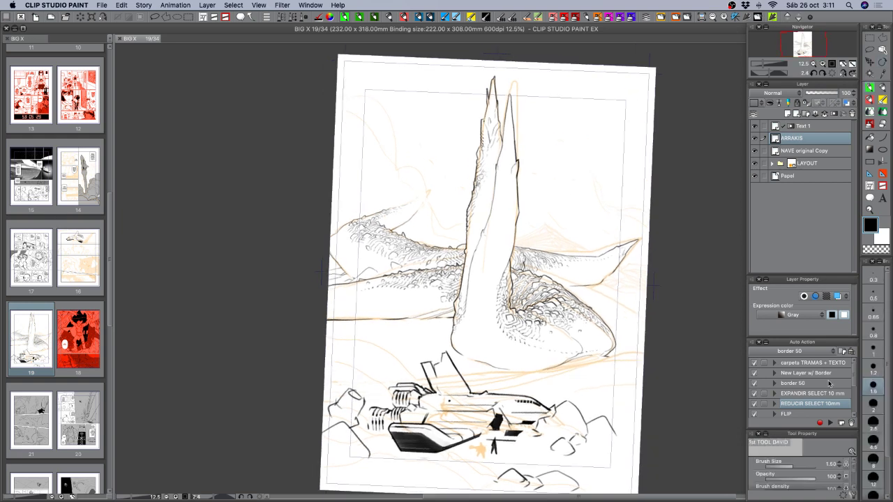
pyautogui.scroll(-3, 855, 388)
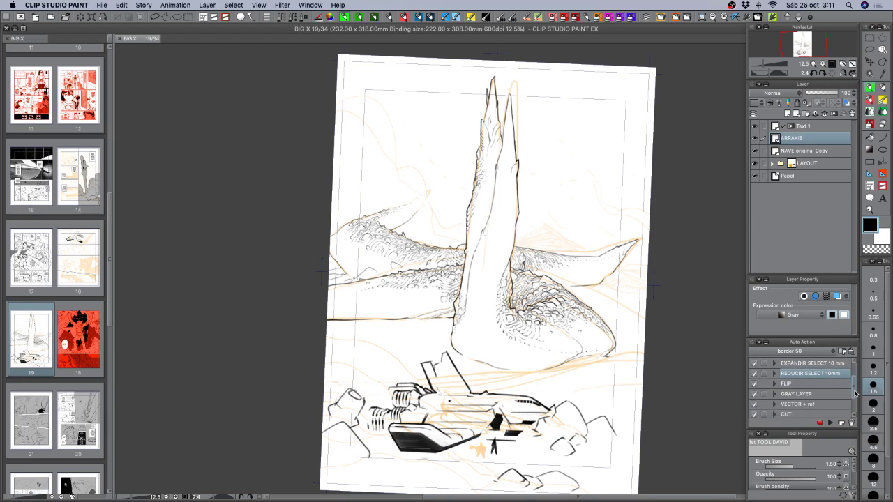
pyautogui.scroll(3, 855, 393)
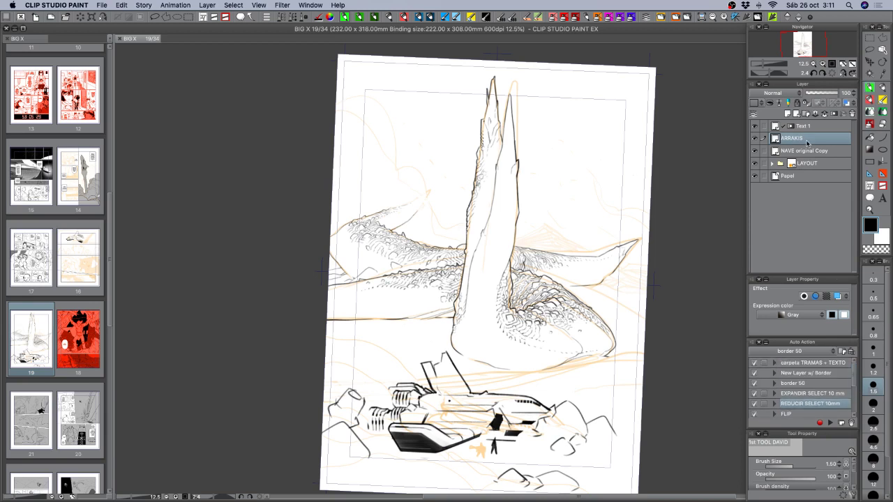
pyautogui.click(827, 364)
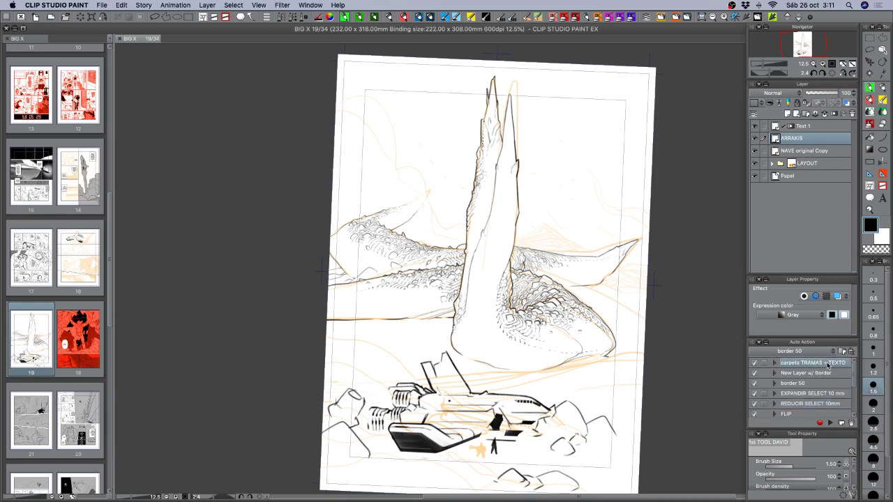
pyautogui.click(830, 423)
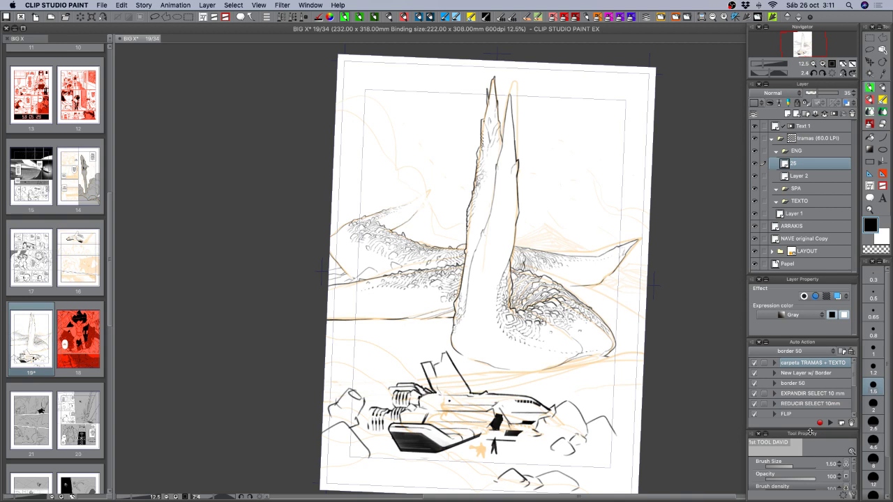
pyautogui.click(796, 140)
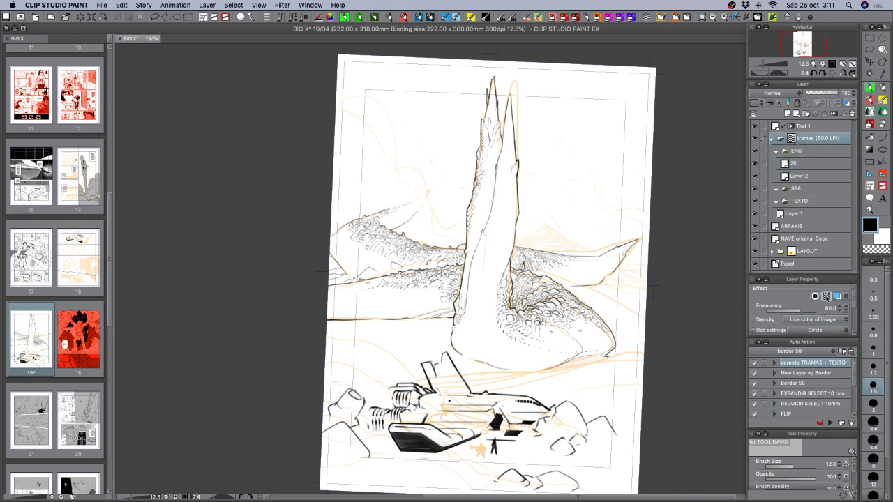
pyautogui.click(826, 296)
# - Move the ENG folder above Text 1 and put its layers 25 and Layer 2 back into the tramas folder, below Layer 1
pyautogui.moveTo(799, 155); pyautogui.dragTo(810, 131)
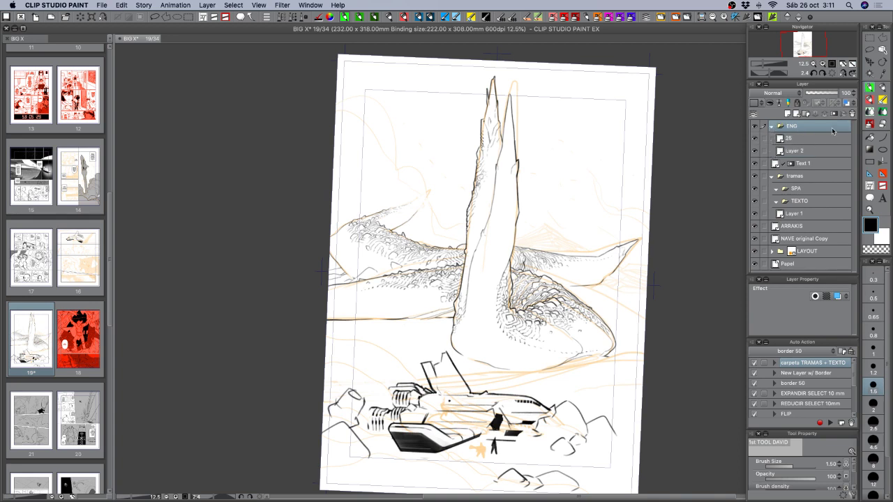
pyautogui.click(803, 152)
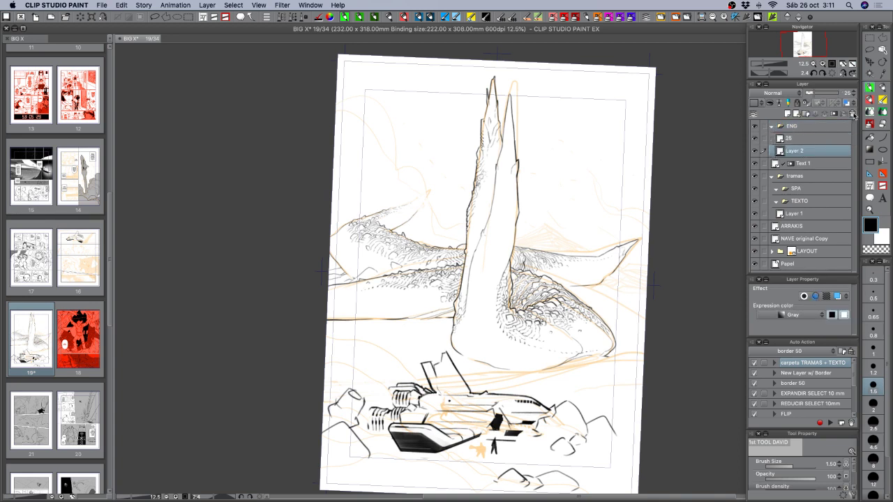
pyautogui.click(803, 139)
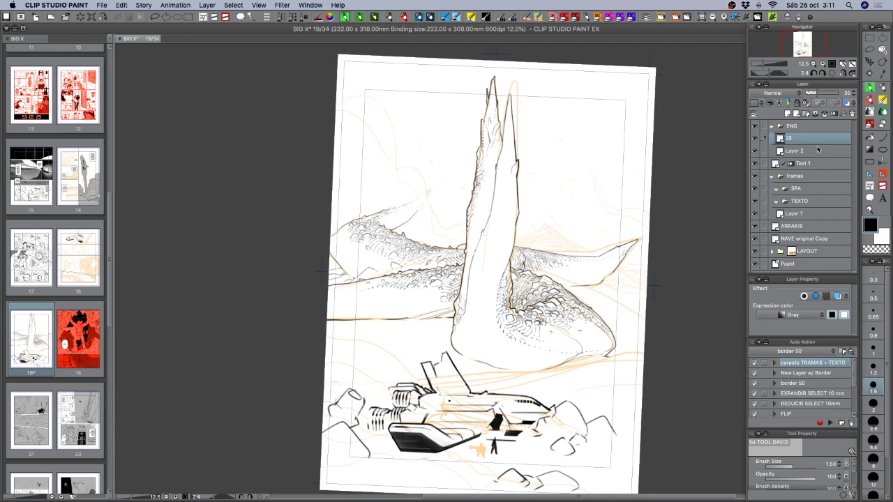
pyautogui.click(820, 151)
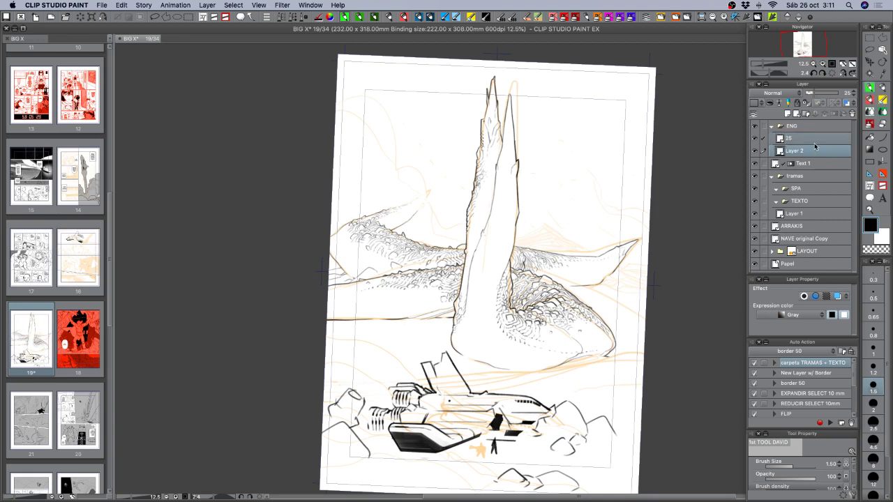
pyautogui.moveTo(816, 148); pyautogui.dragTo(818, 174)
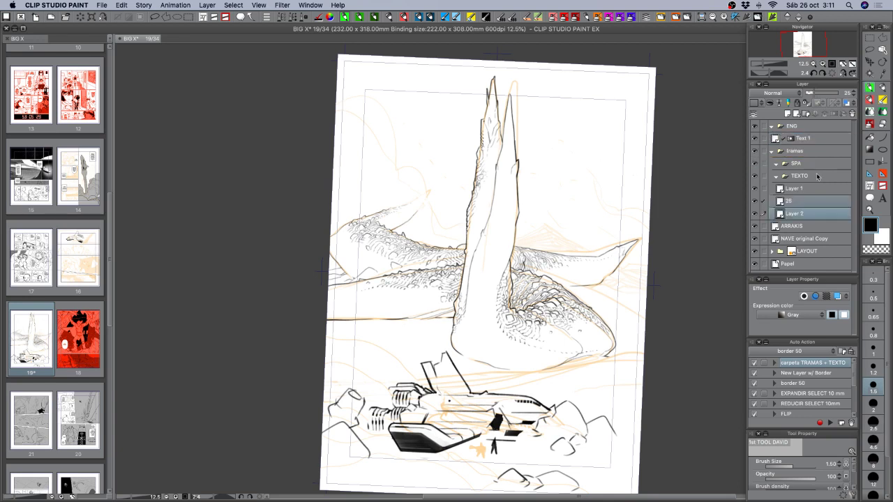
# - Delete the ENG, SPA and TEXTO folders and Layer 1, keeping only layers 25 and Layer 2 in the tramas folder
pyautogui.click(815, 126)
pyautogui.click(851, 114)
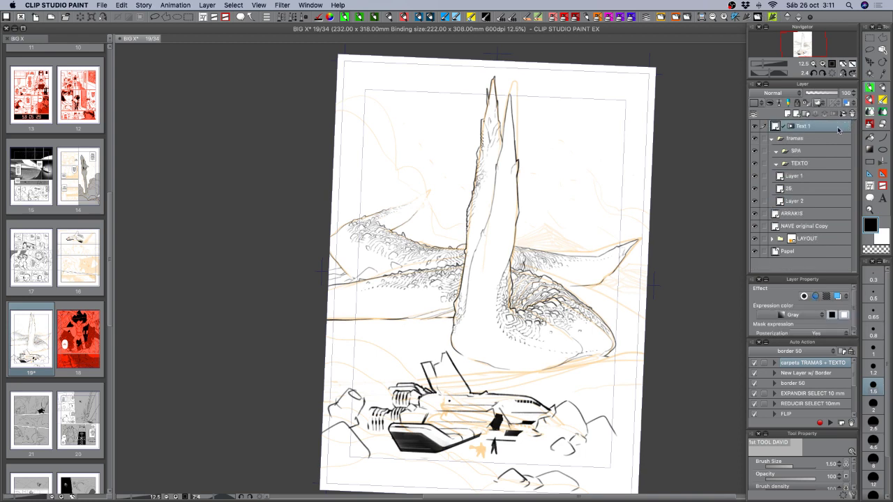
pyautogui.click(804, 152)
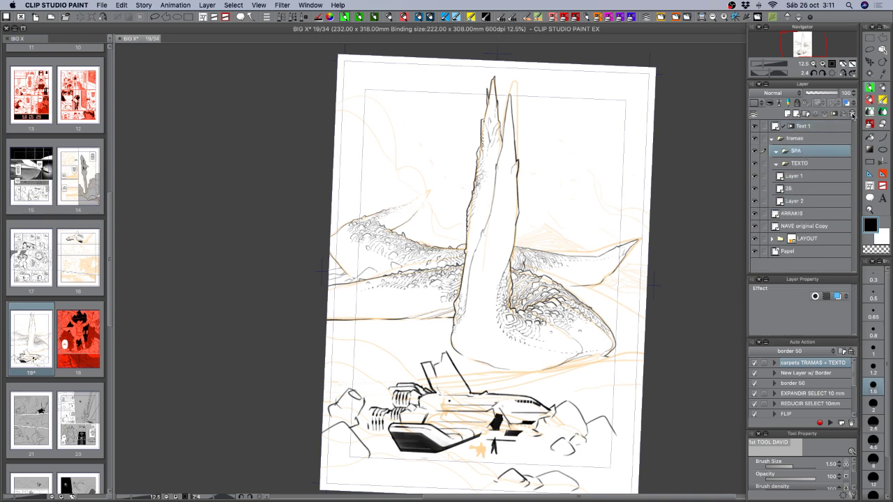
pyautogui.click(851, 114)
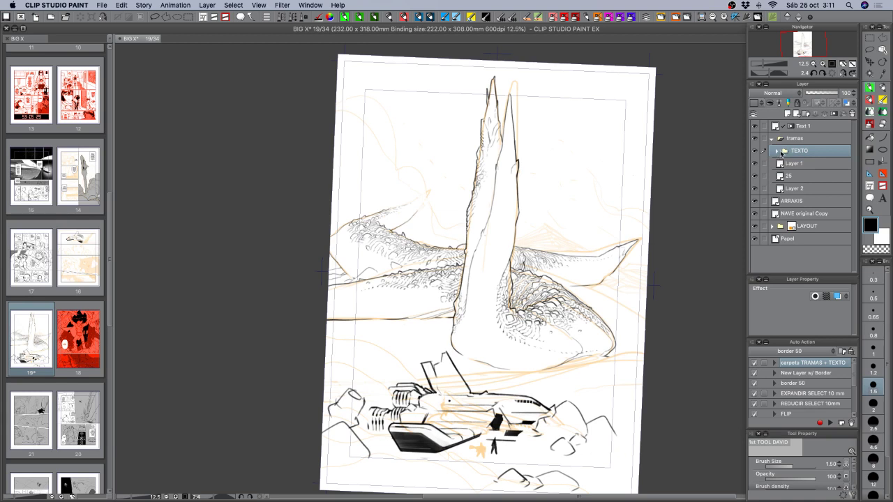
pyautogui.click(851, 114)
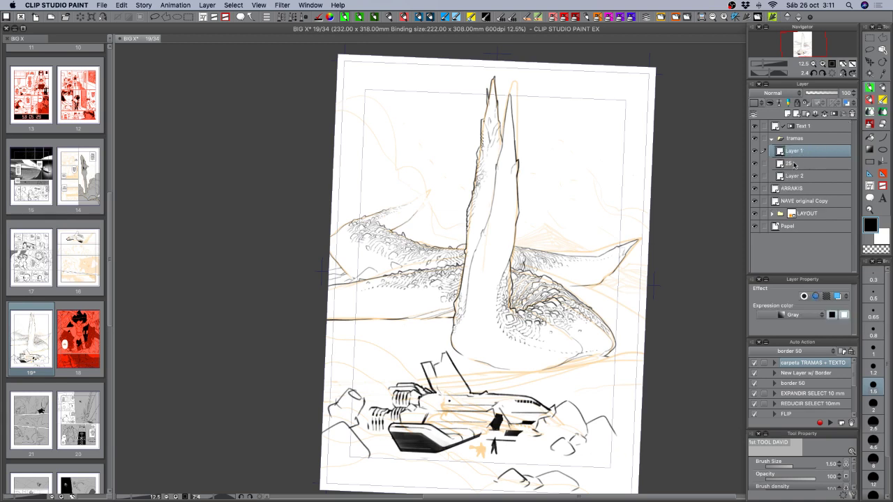
pyautogui.click(851, 113)
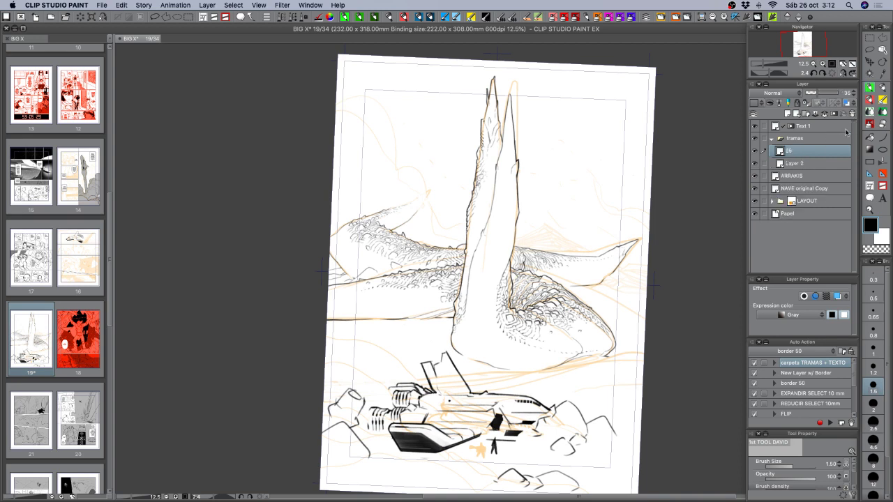
# - Rename Layer 2 in the tramas folder as 25
pyautogui.click(801, 164)
pyautogui.doubleClick(795, 163)
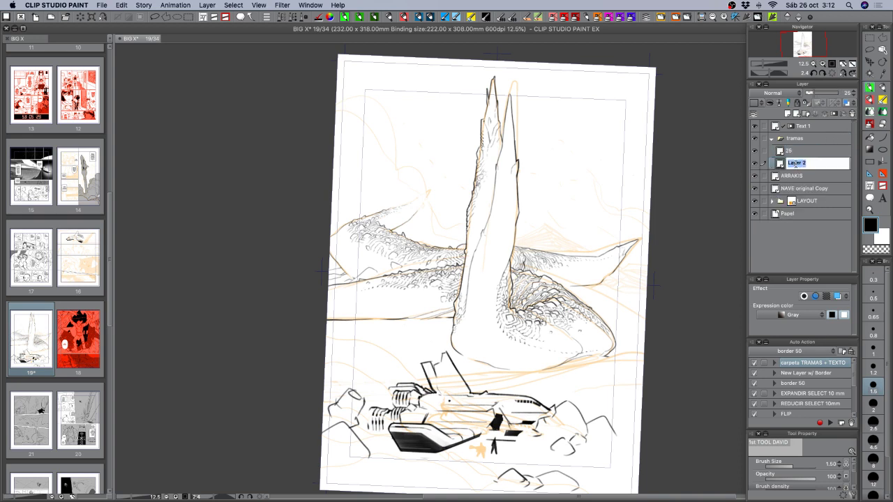
pyautogui.write('256')
pyautogui.press('BackSpace')
pyautogui.press('Return')
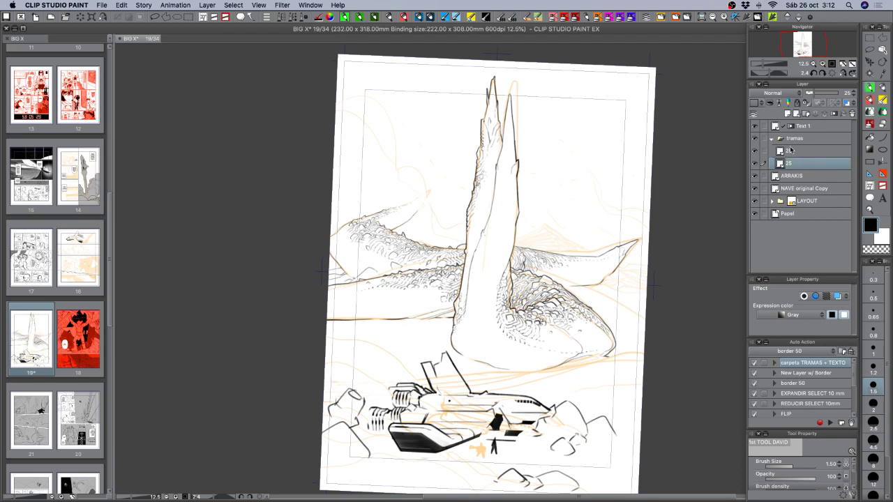
# - Rename the upper layer in the tramas folder as 35 and save the page
pyautogui.click(796, 152)
pyautogui.doubleClick(795, 151)
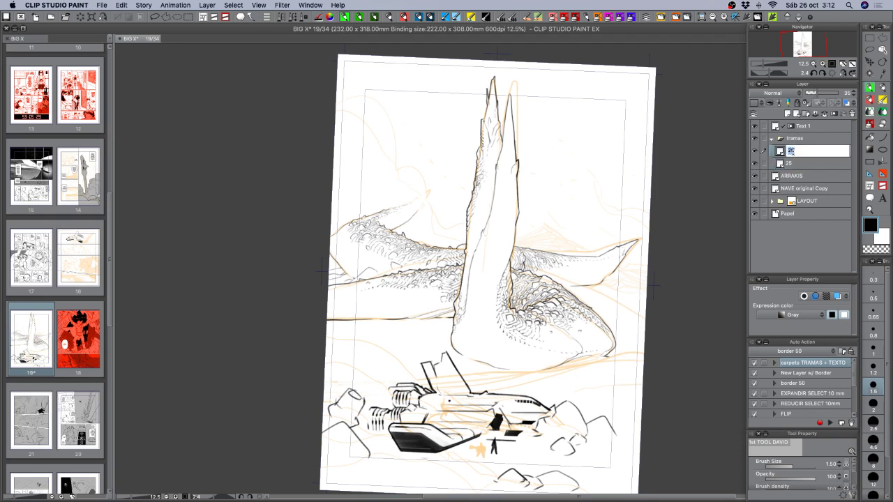
pyautogui.write('35')
pyautogui.press('Return')
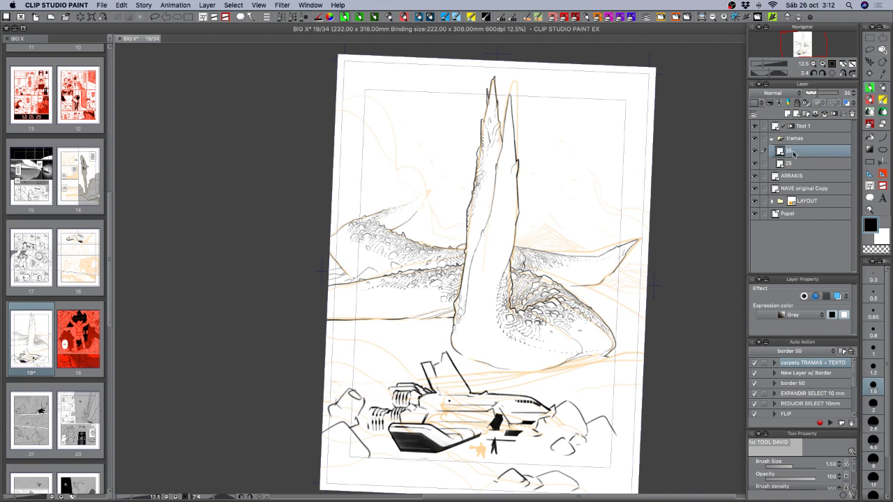
pyautogui.press('super+s')
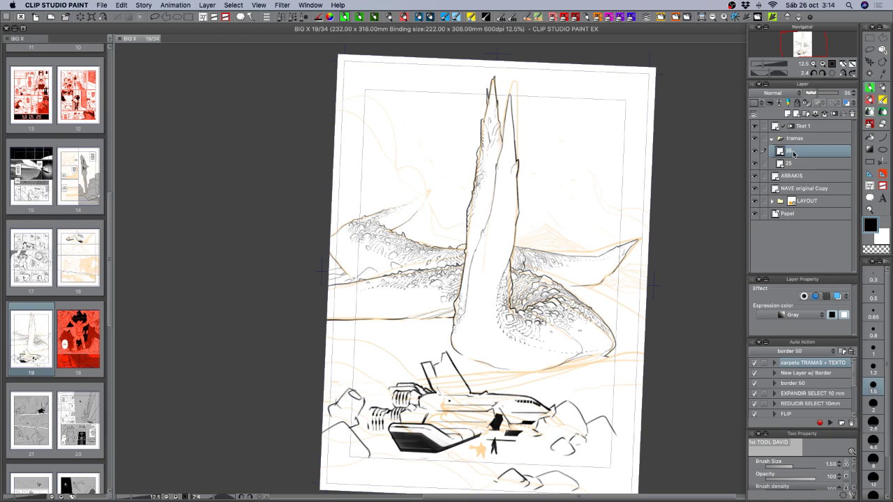
# - Fill layer 35 with black over the whole page and paint the sky behind freehand cloud outlines on layer 25 with a size 2 pen and fill
pyautogui.hotkey('alt', 'Delete')
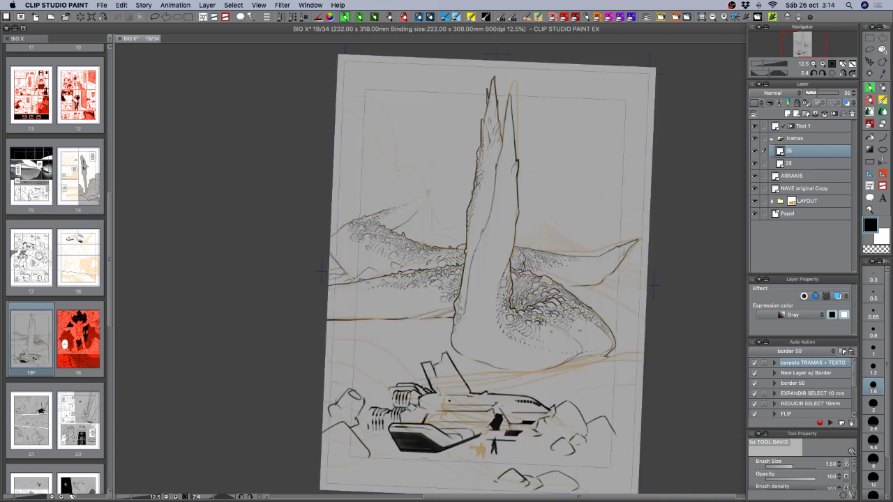
pyautogui.click(796, 163)
pyautogui.scroll(3, 531, 277)
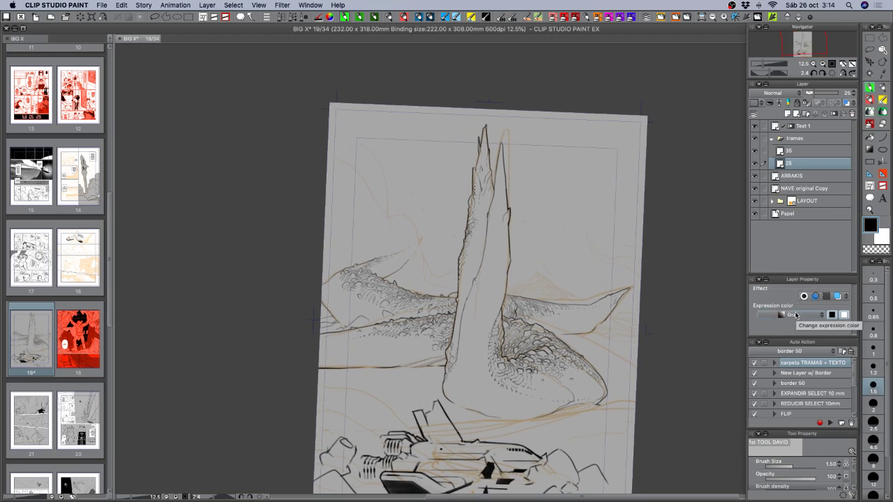
pyautogui.click(881, 91)
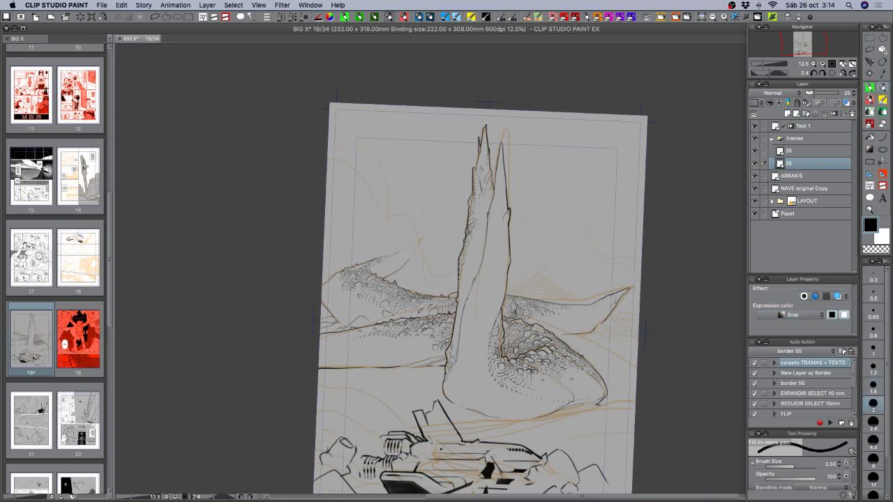
pyautogui.moveTo(328, 154)
pyautogui.mouseDown()
pyautogui.moveTo(350, 151)
pyautogui.moveTo(384, 170)
pyautogui.moveTo(396, 214)
pyautogui.moveTo(444, 278)
pyautogui.moveTo(465, 279)
pyautogui.moveTo(484, 168)
pyautogui.moveTo(499, 217)
pyautogui.moveTo(498, 285)
pyautogui.moveTo(534, 272)
pyautogui.moveTo(590, 289)
pyautogui.moveTo(534, 258)
pyautogui.moveTo(540, 238)
pyautogui.moveTo(519, 201)
pyautogui.moveTo(540, 194)
pyautogui.moveTo(611, 244)
pyautogui.moveTo(669, 243)
pyautogui.mouseUp()
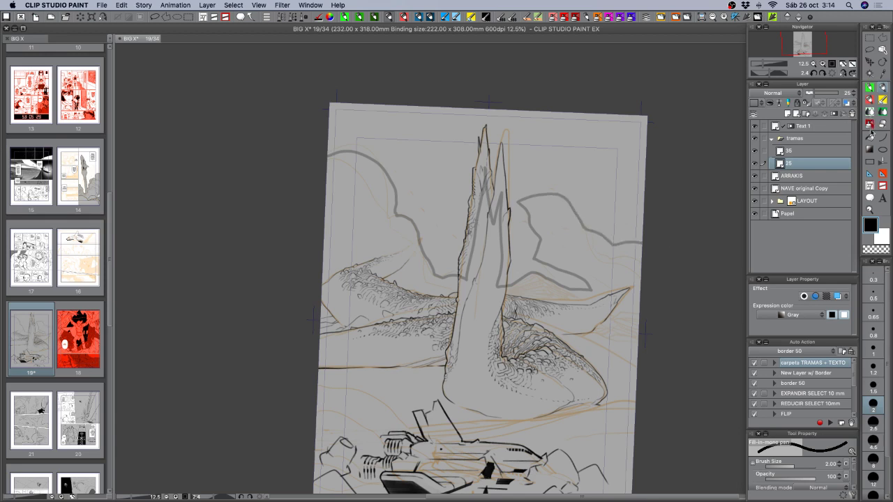
pyautogui.click(870, 136)
pyautogui.click(614, 223)
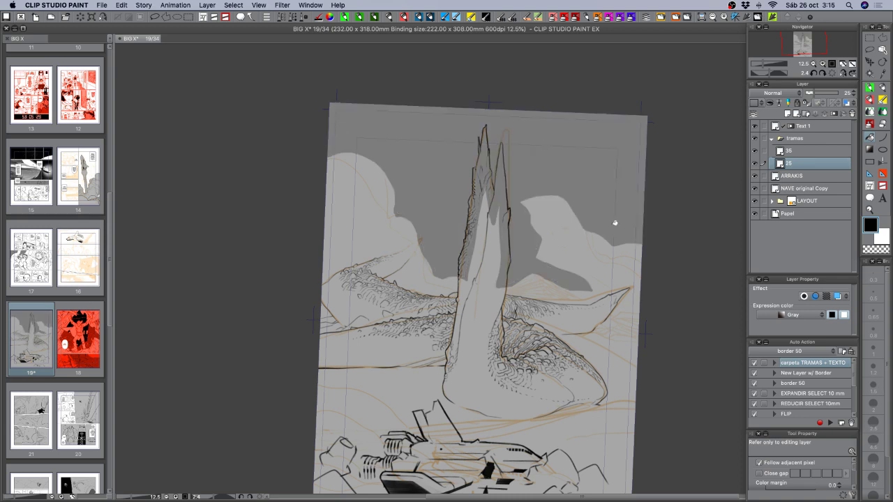
# - Touch up the edge of the left cloud's lower lobe on layer 25 with the size 2 fill-in pen
pyautogui.moveTo(608, 385); pyautogui.dragTo(637, 381)
pyautogui.hotkey('shift', 'space')
pyautogui.moveTo(610, 408); pyautogui.dragTo(616, 393)
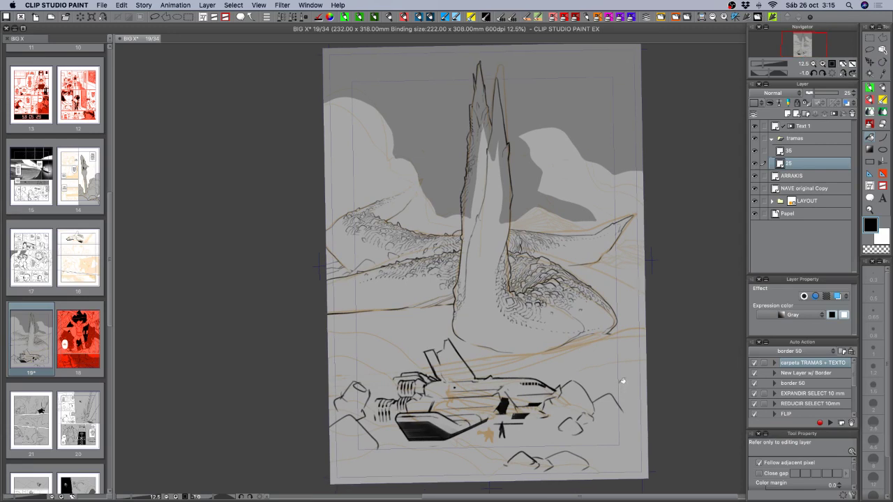
pyautogui.click(822, 65)
pyautogui.moveTo(470, 199); pyautogui.dragTo(577, 395)
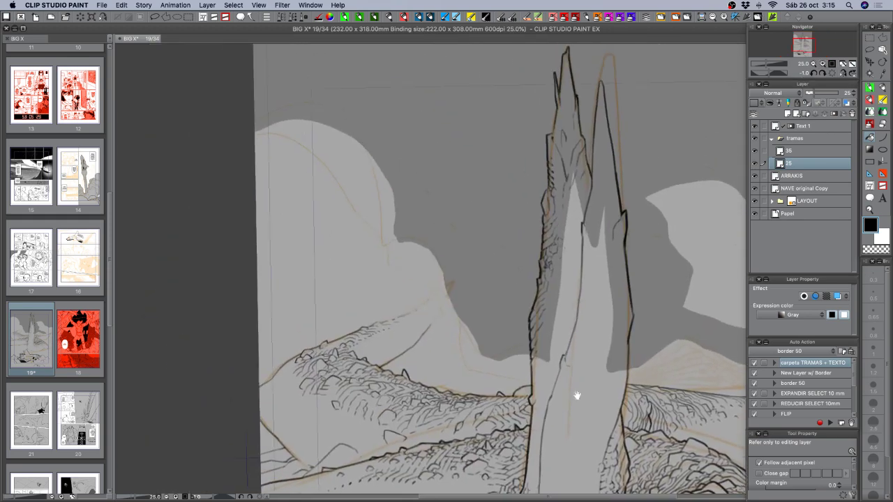
pyautogui.click(883, 89)
pyautogui.press('c')
pyautogui.moveTo(452, 284); pyautogui.dragTo(441, 297)
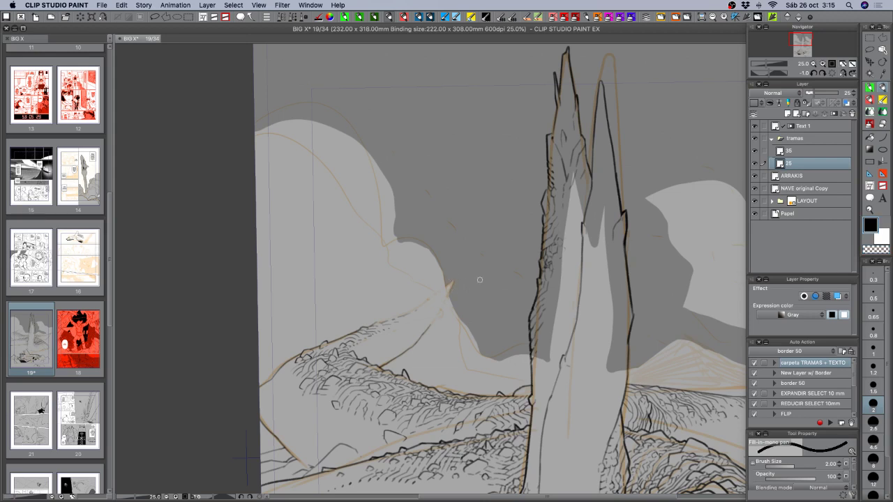
pyautogui.moveTo(621, 320); pyautogui.dragTo(638, 229)
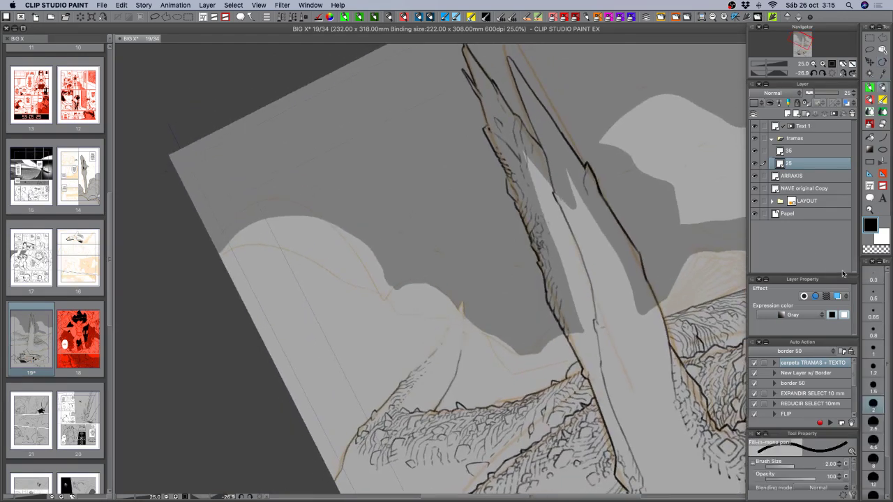
# - Compare the sky tone with layer 25 hidden and shown, and raise the layer's opacity to 37
pyautogui.click(754, 163)
pyautogui.click(754, 162)
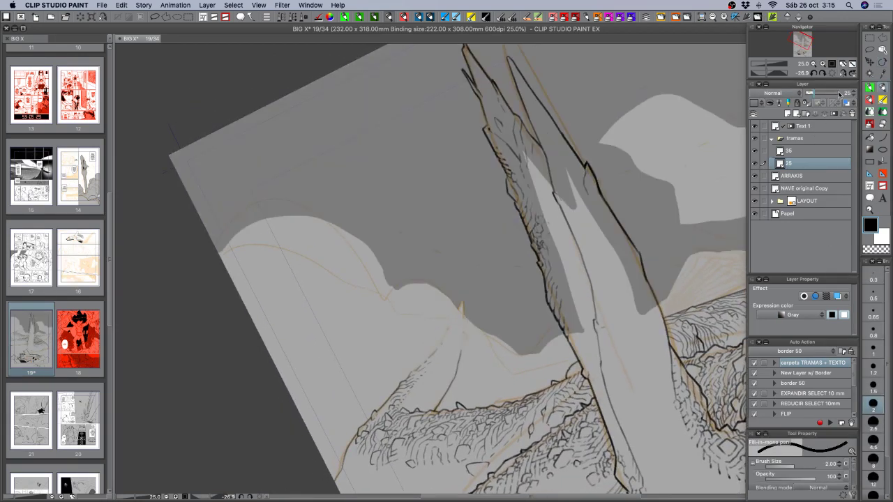
pyautogui.moveTo(837, 94); pyautogui.dragTo(817, 93)
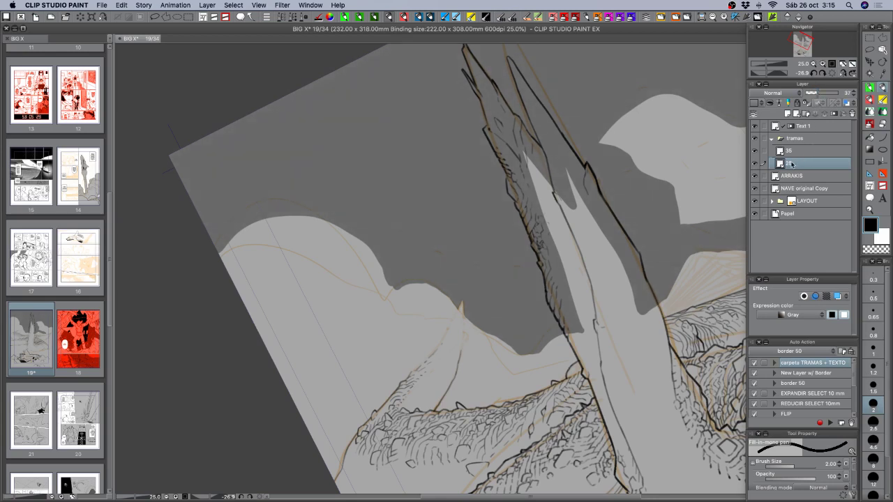
# - Rename the sky tone layer as "35 part deux" and save the page
pyautogui.doubleClick(792, 163)
pyautogui.write('3')
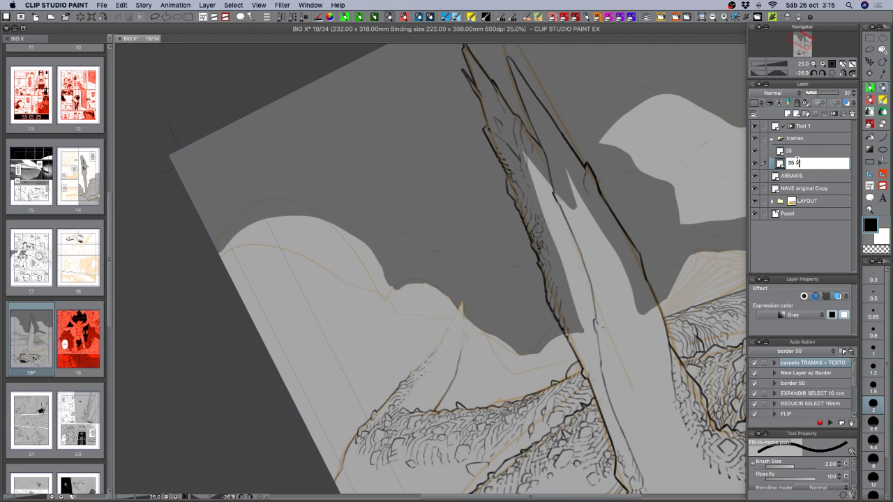
pyautogui.write('6 navte')
pyautogui.press('BackSpace')
pyautogui.press('BackSpace')
pyautogui.write('deux')
pyautogui.press('Return')
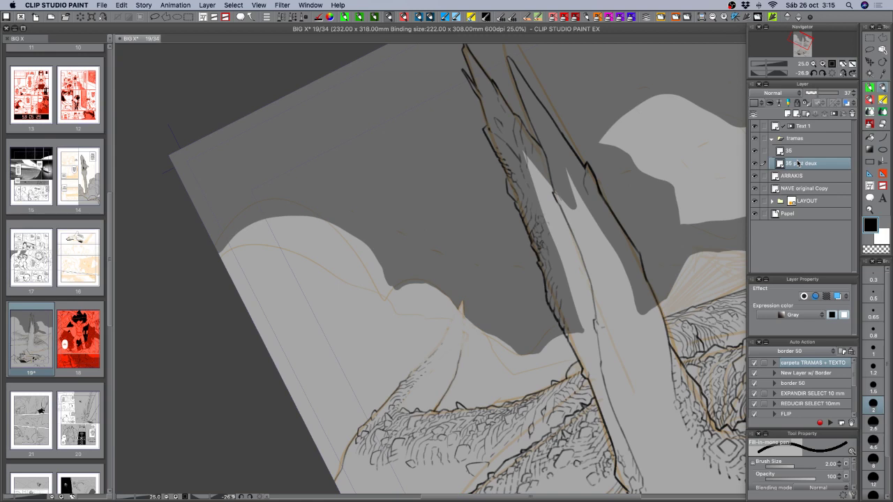
pyautogui.press('super+s')
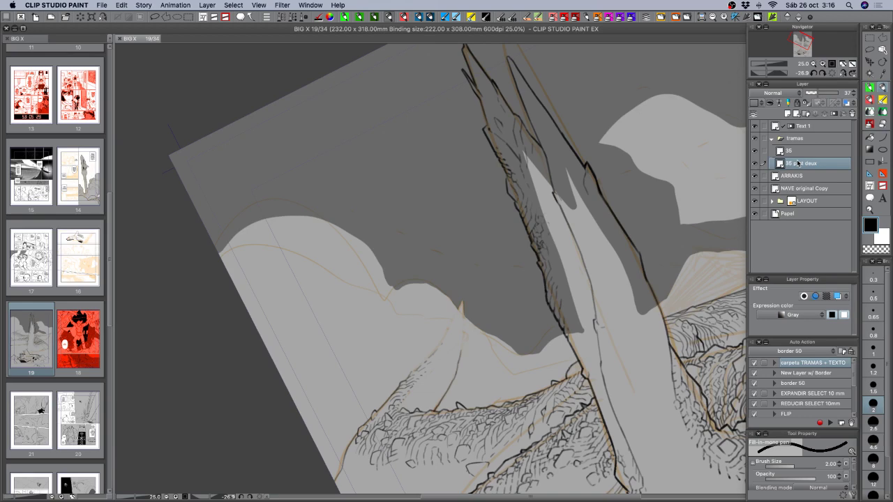
# - Soften the left cloud's edges with the Transparent watercolor brush at size 2.5, using the transparent colour
pyautogui.click(882, 100)
pyautogui.moveTo(416, 317); pyautogui.dragTo(491, 361)
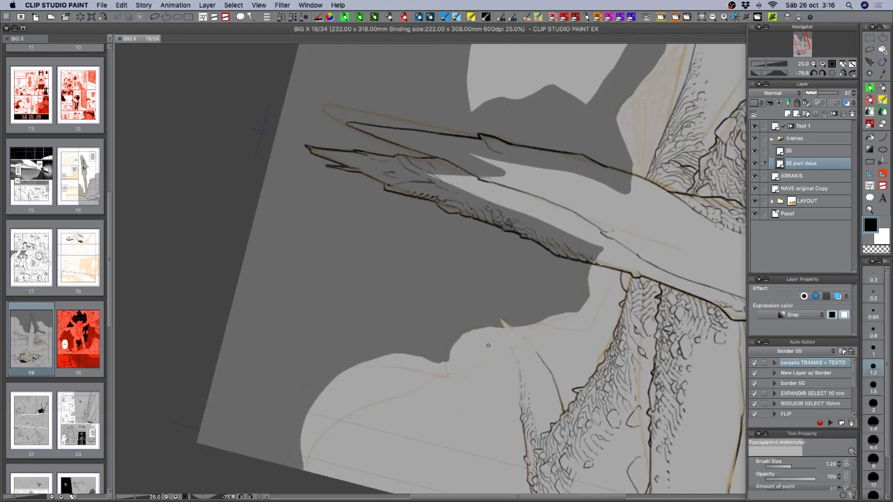
pyautogui.click(874, 458)
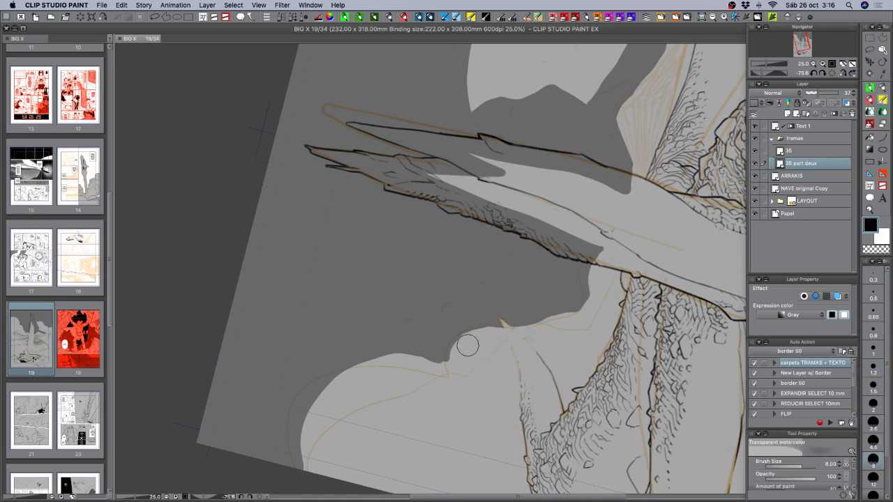
pyautogui.moveTo(465, 341); pyautogui.dragTo(468, 381)
pyautogui.press('super+z')
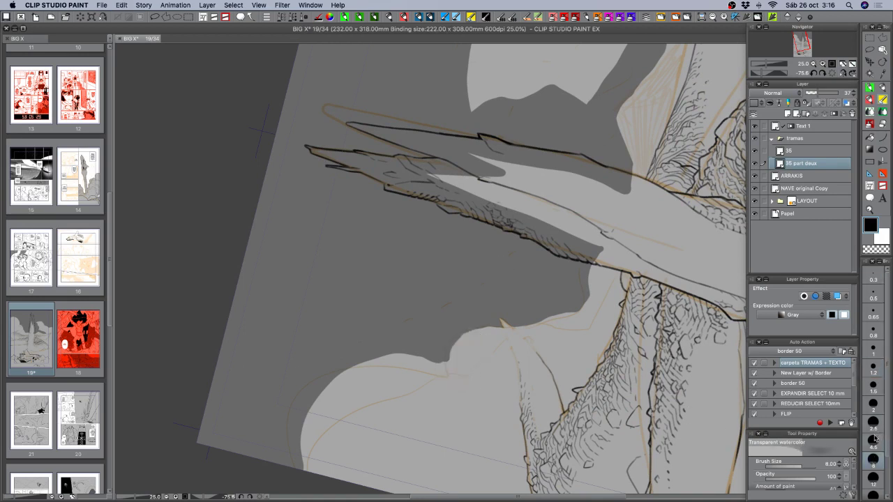
pyautogui.click(872, 422)
pyautogui.press('c')
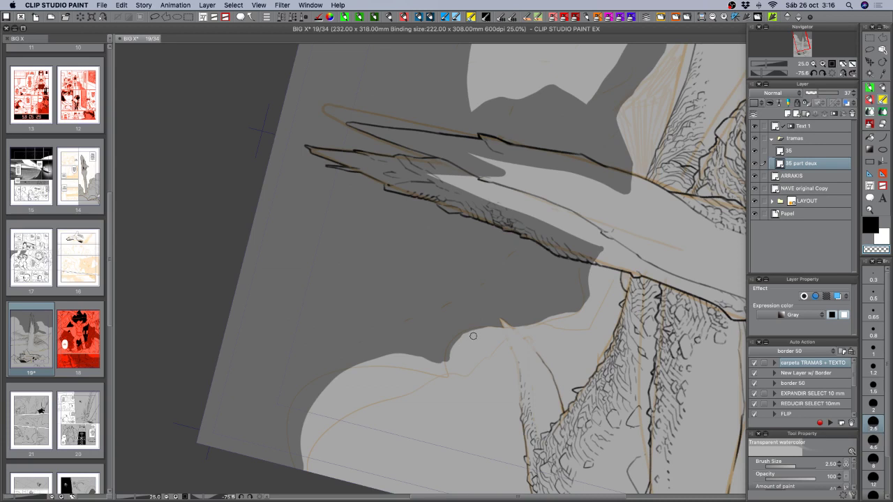
pyautogui.moveTo(473, 336)
pyautogui.mouseDown()
pyautogui.moveTo(450, 370)
pyautogui.moveTo(452, 354)
pyautogui.moveTo(480, 335)
pyautogui.moveTo(443, 356)
pyautogui.moveTo(482, 337)
pyautogui.moveTo(460, 347)
pyautogui.moveTo(447, 359)
pyautogui.moveTo(467, 341)
pyautogui.moveTo(441, 375)
pyautogui.mouseUp()
pyautogui.moveTo(493, 364); pyautogui.dragTo(427, 332)
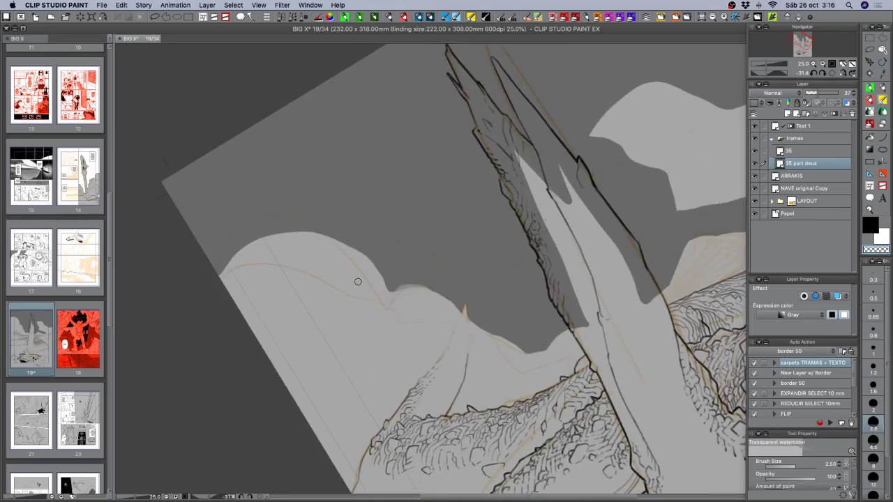
pyautogui.moveTo(262, 245)
pyautogui.mouseDown()
pyautogui.moveTo(226, 271)
pyautogui.moveTo(234, 271)
pyautogui.moveTo(214, 288)
pyautogui.mouseUp()
# - Hide the LAYOUT folder and blend the inner edge of the right cloud with the watercolor brush at size 4.5
pyautogui.click(813, 64)
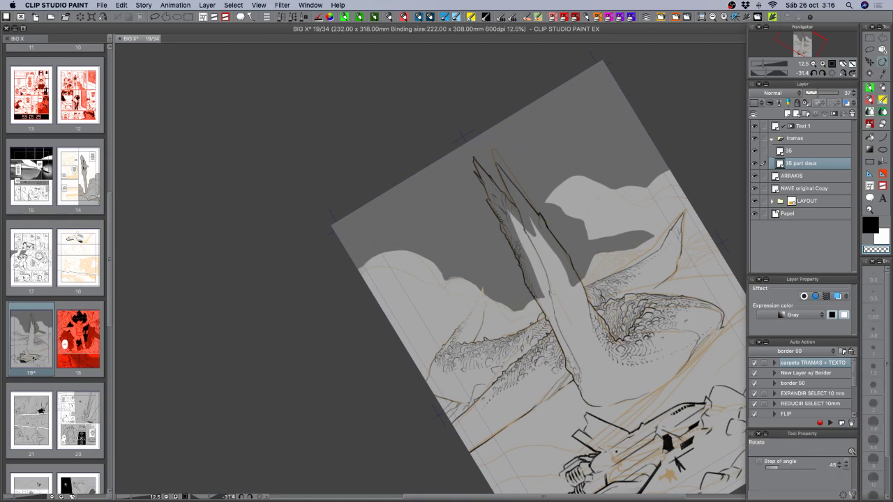
pyautogui.moveTo(614, 468)
pyautogui.mouseDown()
pyautogui.moveTo(666, 409)
pyautogui.moveTo(708, 331)
pyautogui.mouseUp()
pyautogui.click(755, 202)
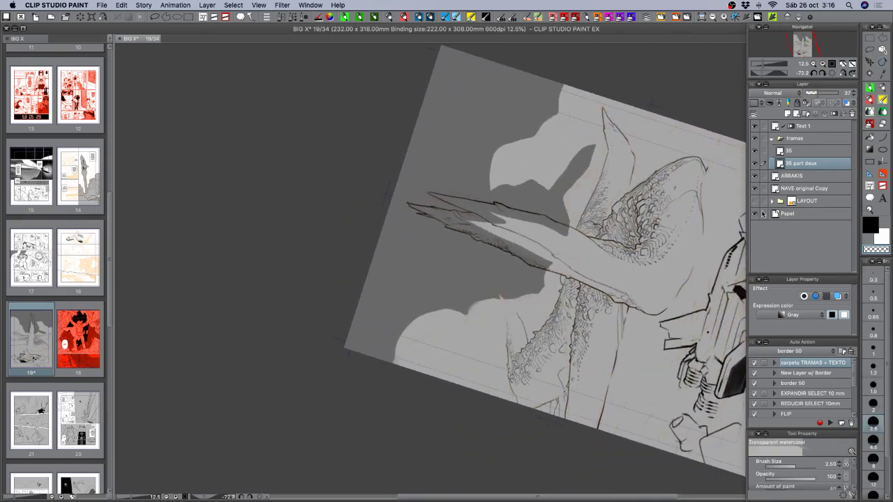
pyautogui.click(875, 444)
pyautogui.press('r')
pyautogui.moveTo(662, 276)
pyautogui.mouseDown()
pyautogui.moveTo(335, 439)
pyautogui.moveTo(464, 447)
pyautogui.mouseUp()
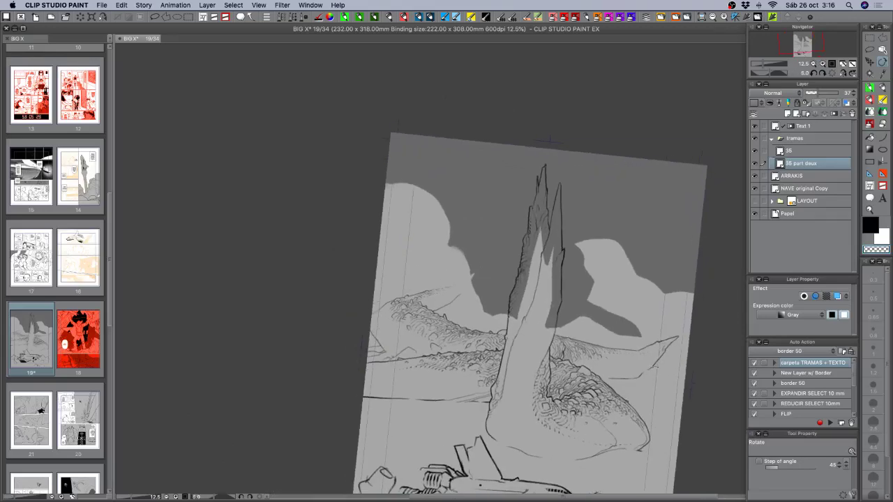
pyautogui.moveTo(549, 139); pyautogui.dragTo(631, 279)
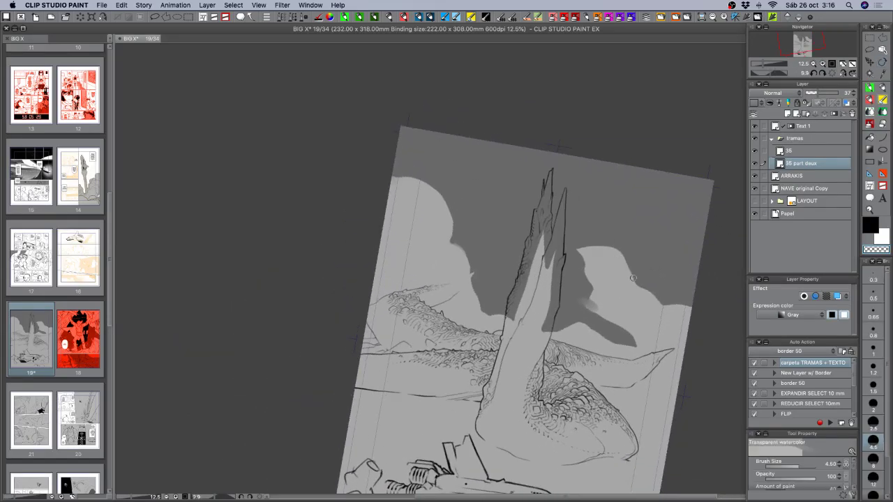
# - Shade the tower side of the right cloud with soft grey strokes at brush size 8
pyautogui.click(873, 459)
pyautogui.moveTo(578, 241)
pyautogui.mouseDown()
pyautogui.moveTo(600, 307)
pyautogui.moveTo(623, 303)
pyautogui.moveTo(599, 285)
pyautogui.moveTo(642, 333)
pyautogui.moveTo(631, 341)
pyautogui.moveTo(642, 322)
pyautogui.moveTo(627, 305)
pyautogui.moveTo(642, 332)
pyautogui.moveTo(631, 310)
pyautogui.moveTo(628, 322)
pyautogui.moveTo(589, 292)
pyautogui.moveTo(594, 316)
pyautogui.moveTo(590, 290)
pyautogui.moveTo(618, 328)
pyautogui.moveTo(574, 281)
pyautogui.moveTo(579, 310)
pyautogui.mouseUp()
pyautogui.press('c')
pyautogui.press('c')
pyautogui.press('c')
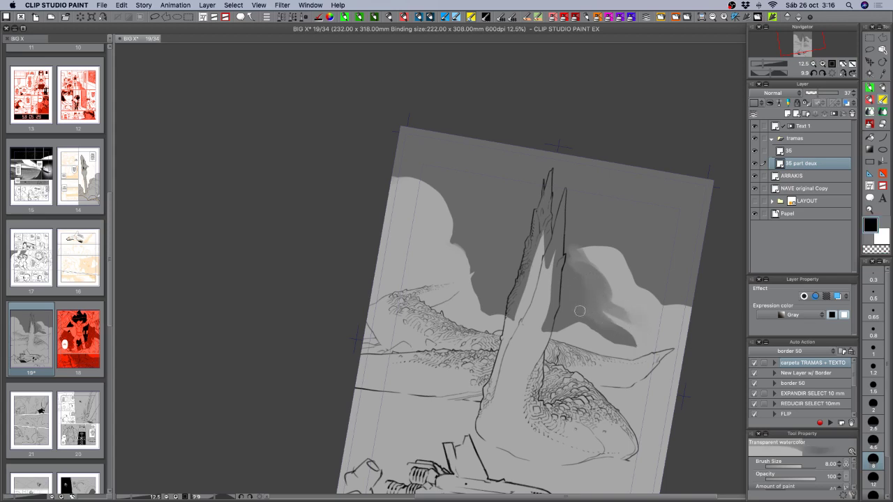
# - Darken around the right cloud's outer contour with black watercolor strokes, reducing it to a narrower soft shape
pyautogui.press('r')
pyautogui.moveTo(632, 326)
pyautogui.mouseDown()
pyautogui.moveTo(585, 353)
pyautogui.moveTo(565, 320)
pyautogui.moveTo(585, 358)
pyautogui.moveTo(561, 343)
pyautogui.moveTo(562, 361)
pyautogui.moveTo(560, 346)
pyautogui.moveTo(581, 396)
pyautogui.moveTo(597, 398)
pyautogui.moveTo(592, 382)
pyautogui.moveTo(598, 399)
pyautogui.moveTo(573, 376)
pyautogui.moveTo(582, 393)
pyautogui.moveTo(578, 374)
pyautogui.moveTo(590, 405)
pyautogui.mouseUp()
pyautogui.click(869, 111)
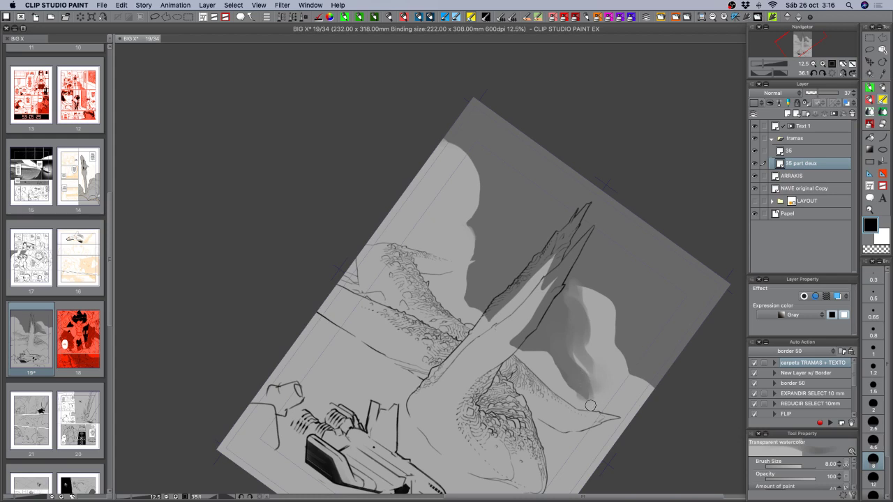
pyautogui.moveTo(574, 281)
pyautogui.mouseDown()
pyautogui.moveTo(578, 318)
pyautogui.moveTo(589, 291)
pyautogui.moveTo(600, 293)
pyautogui.moveTo(608, 340)
pyautogui.moveTo(607, 291)
pyautogui.moveTo(613, 307)
pyautogui.moveTo(598, 293)
pyautogui.moveTo(618, 320)
pyautogui.mouseUp()
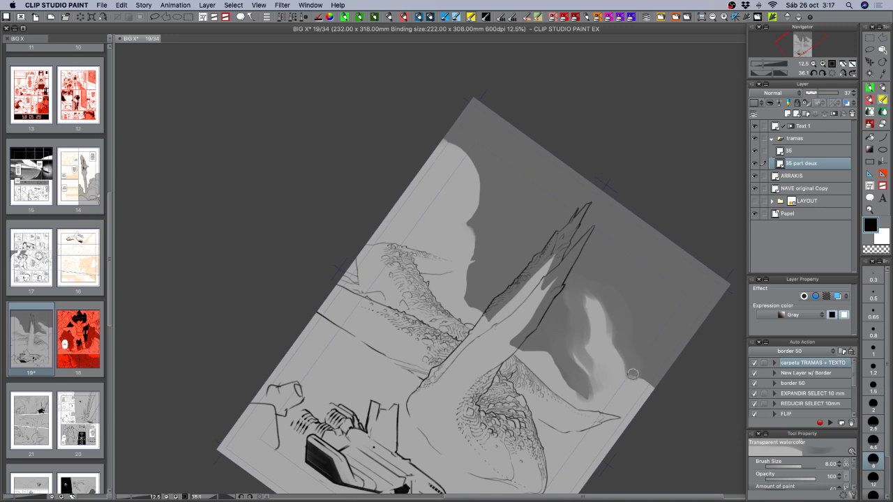
pyautogui.moveTo(632, 374); pyautogui.dragTo(651, 383)
# - Lighten the cloud beside the page's right edge with soft strokes in the transparent colour
pyautogui.press('c')
pyautogui.moveTo(626, 383)
pyautogui.mouseDown()
pyautogui.moveTo(658, 404)
pyautogui.moveTo(703, 341)
pyautogui.moveTo(706, 235)
pyautogui.moveTo(698, 255)
pyautogui.mouseUp()
pyautogui.press('r')
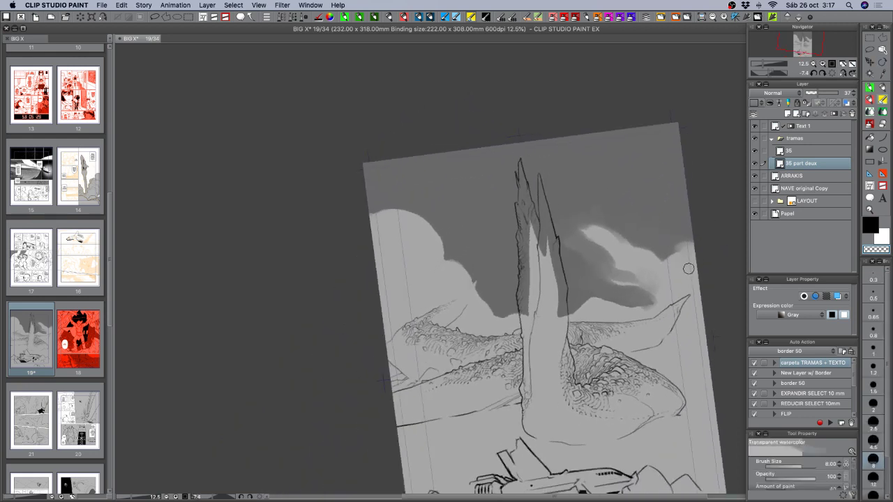
# - Blend soft grey watercolor shading into the left cloud's lower lobe at brush size 8
pyautogui.press('r')
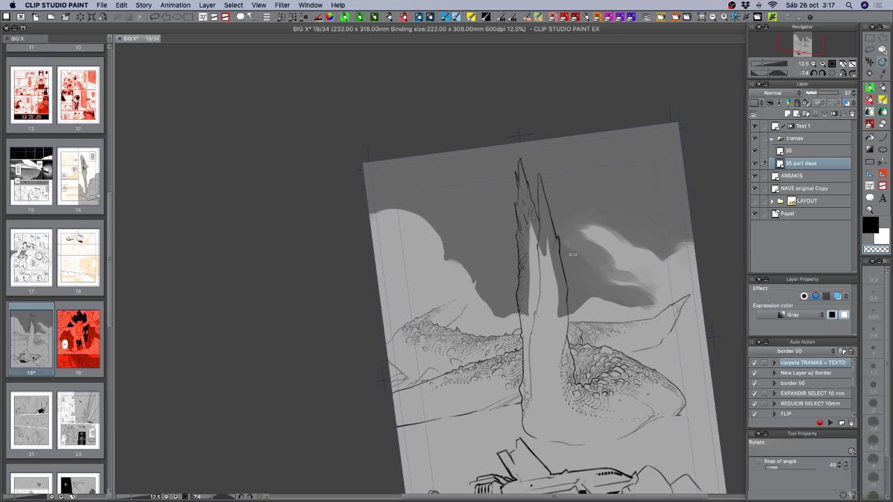
pyautogui.click(884, 102)
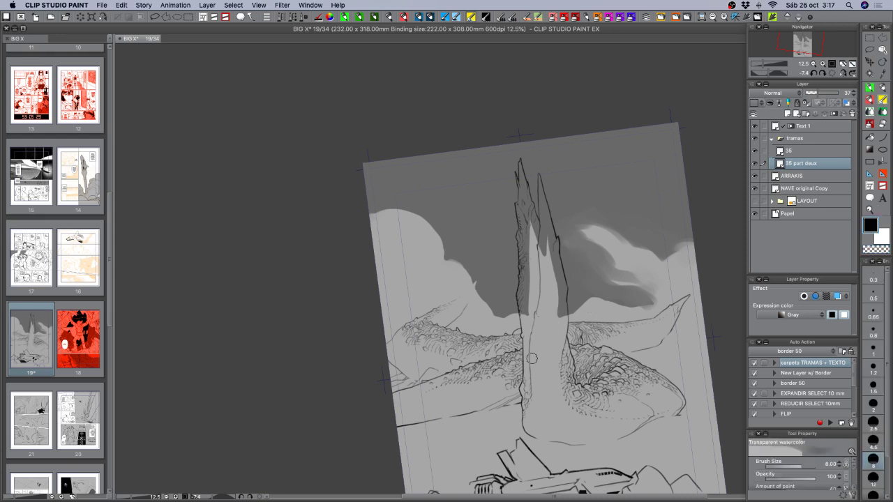
pyautogui.moveTo(447, 265); pyautogui.dragTo(465, 269)
pyautogui.press('r')
pyautogui.moveTo(636, 290); pyautogui.dragTo(633, 254)
pyautogui.moveTo(454, 281); pyautogui.dragTo(463, 289)
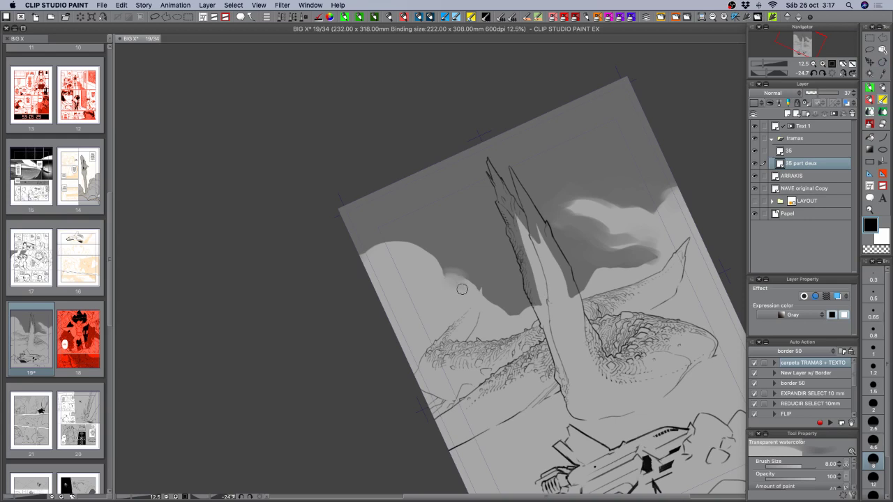
# - Try to soften the left cloud's tower-side edge with transparent-colour watercolor strokes
pyautogui.press('x')
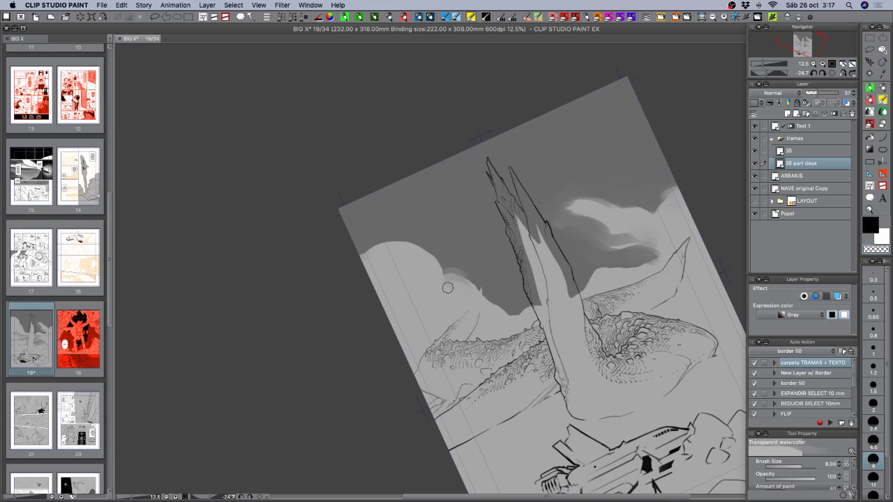
pyautogui.moveTo(469, 292)
pyautogui.mouseDown()
pyautogui.moveTo(430, 290)
pyautogui.moveTo(462, 284)
pyautogui.moveTo(481, 316)
pyautogui.moveTo(484, 303)
pyautogui.moveTo(530, 303)
pyautogui.moveTo(559, 316)
pyautogui.moveTo(510, 277)
pyautogui.moveTo(461, 288)
pyautogui.moveTo(493, 309)
pyautogui.mouseUp()
pyautogui.press('super+z')
pyautogui.press('super+z')
pyautogui.moveTo(466, 278); pyautogui.dragTo(498, 307)
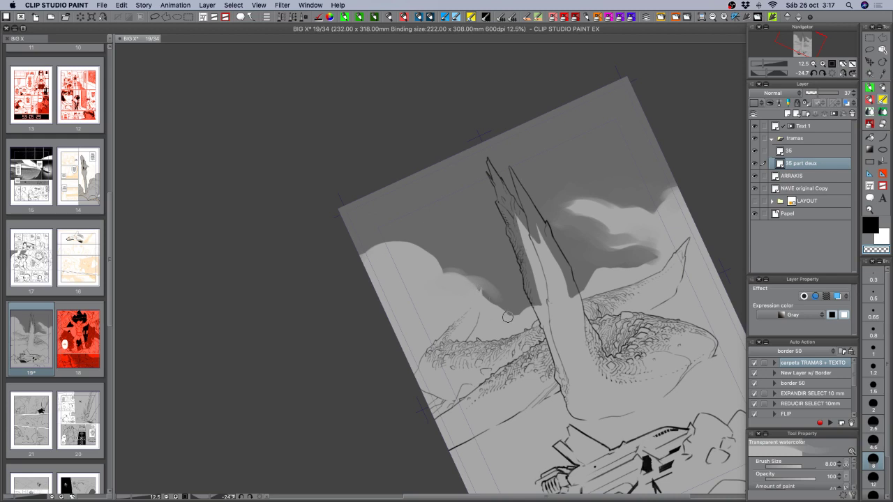
pyautogui.moveTo(559, 360); pyautogui.dragTo(493, 376)
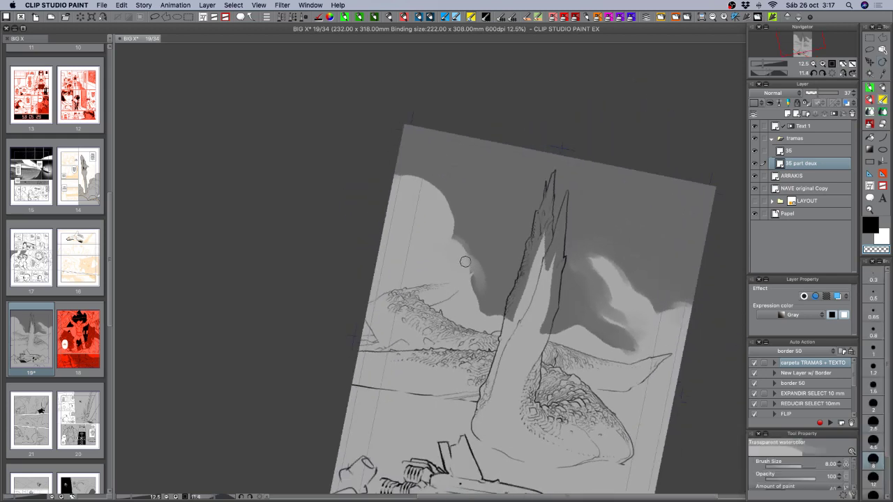
pyautogui.moveTo(464, 262); pyautogui.dragTo(473, 315)
pyautogui.press('super+z')
# - Darken the left cloud's upper and tower-side contour with soft black watercolor strokes at brush size 8
pyautogui.press('c')
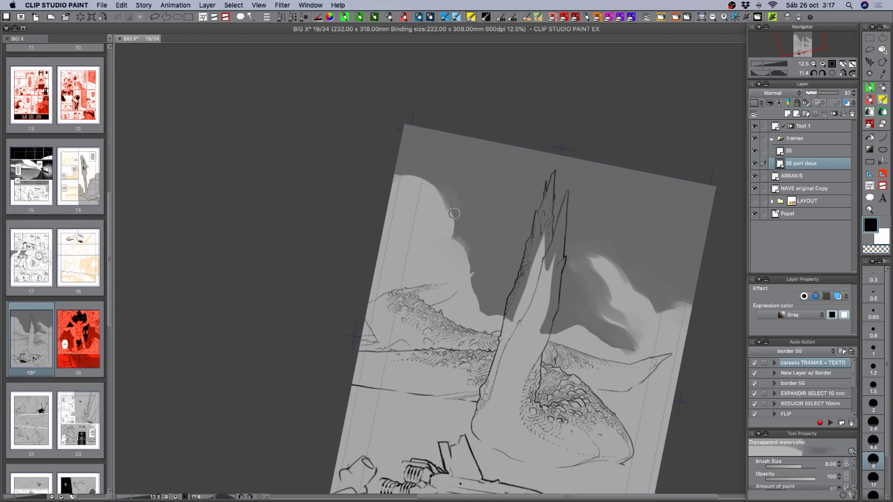
pyautogui.moveTo(454, 211)
pyautogui.mouseDown()
pyautogui.moveTo(450, 239)
pyautogui.moveTo(472, 264)
pyautogui.mouseUp()
pyautogui.moveTo(434, 186); pyautogui.dragTo(467, 277)
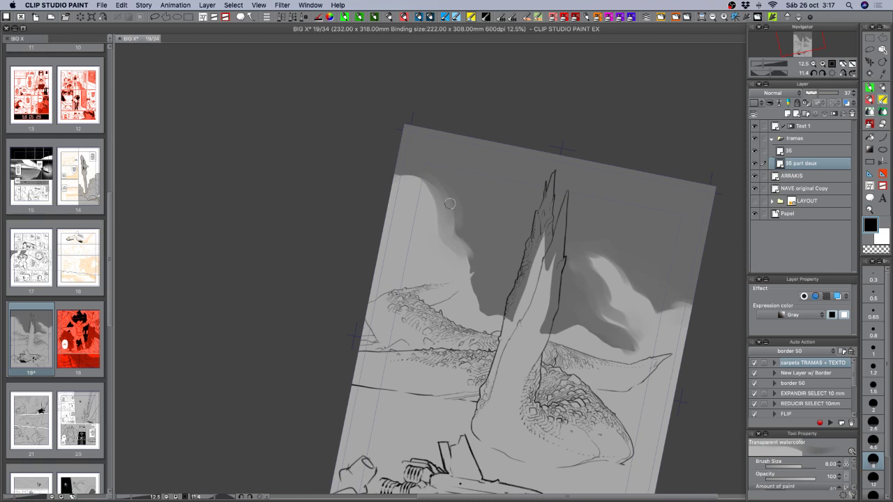
pyautogui.moveTo(447, 187)
pyautogui.mouseDown()
pyautogui.moveTo(454, 213)
pyautogui.moveTo(443, 180)
pyautogui.moveTo(476, 284)
pyautogui.mouseUp()
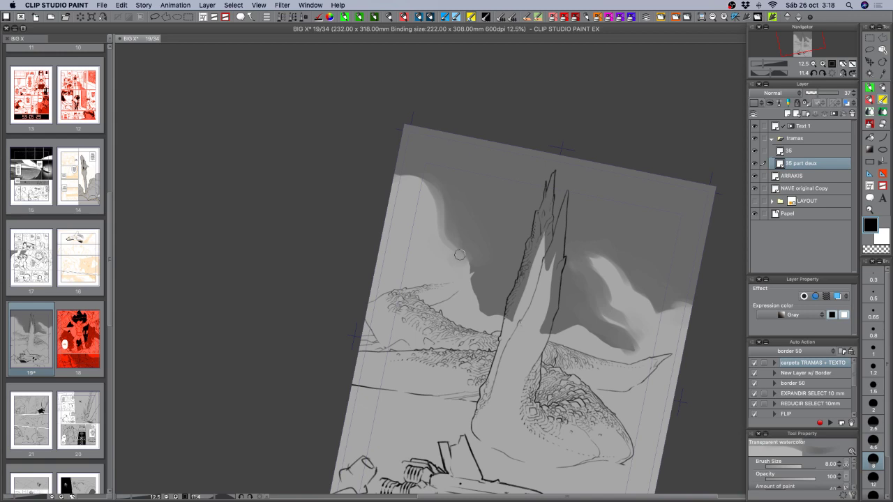
pyautogui.moveTo(460, 255); pyautogui.dragTo(494, 146)
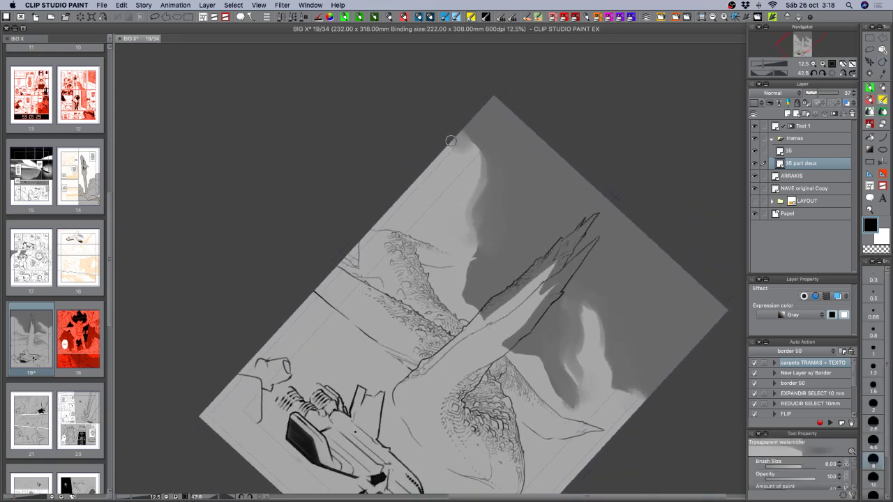
pyautogui.moveTo(451, 141); pyautogui.dragTo(468, 179)
pyautogui.moveTo(462, 133)
pyautogui.mouseDown()
pyautogui.moveTo(477, 152)
pyautogui.moveTo(470, 141)
pyautogui.moveTo(482, 188)
pyautogui.moveTo(469, 132)
pyautogui.moveTo(488, 156)
pyautogui.moveTo(488, 147)
pyautogui.moveTo(470, 136)
pyautogui.moveTo(481, 164)
pyautogui.moveTo(460, 131)
pyautogui.moveTo(475, 150)
pyautogui.moveTo(481, 131)
pyautogui.moveTo(493, 164)
pyautogui.moveTo(499, 159)
pyautogui.moveTo(474, 134)
pyautogui.moveTo(490, 186)
pyautogui.moveTo(480, 137)
pyautogui.moveTo(481, 208)
pyautogui.moveTo(474, 144)
pyautogui.moveTo(483, 206)
pyautogui.moveTo(488, 180)
pyautogui.moveTo(480, 214)
pyautogui.mouseUp()
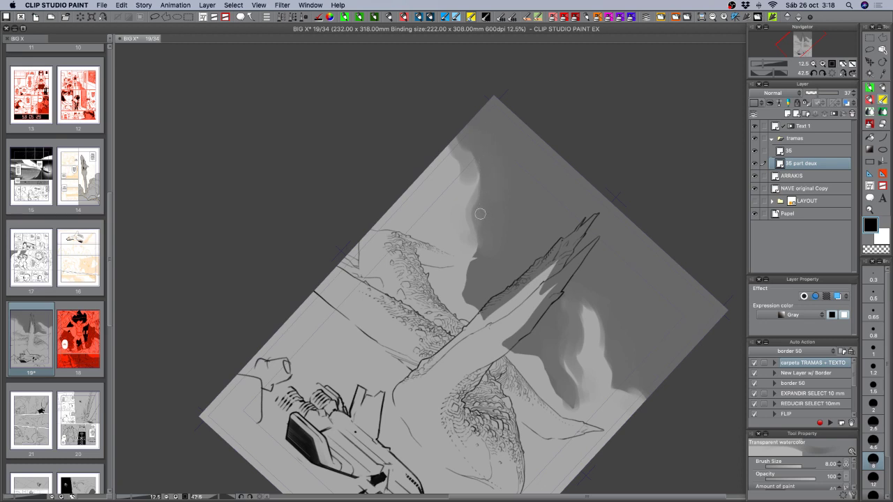
# - Shade a grey band inside the left cloud near the page edge at brush size 4.5, leaving a light rim
pyautogui.click(871, 440)
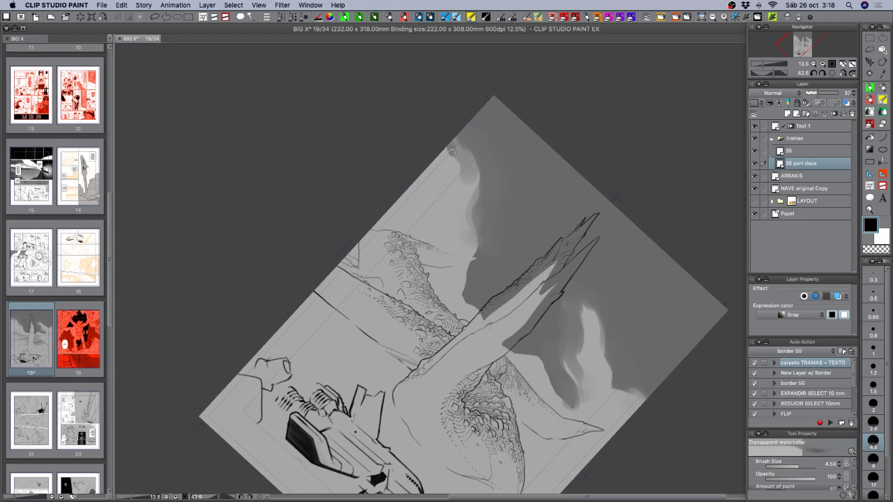
pyautogui.moveTo(452, 152); pyautogui.dragTo(457, 181)
pyautogui.moveTo(461, 161)
pyautogui.mouseDown()
pyautogui.moveTo(457, 189)
pyautogui.moveTo(445, 144)
pyautogui.moveTo(459, 182)
pyautogui.moveTo(456, 160)
pyautogui.moveTo(461, 172)
pyautogui.moveTo(457, 191)
pyautogui.moveTo(463, 166)
pyautogui.moveTo(461, 201)
pyautogui.mouseUp()
pyautogui.moveTo(467, 168); pyautogui.dragTo(460, 209)
pyautogui.press('c')
pyautogui.press('c')
pyautogui.press('c')
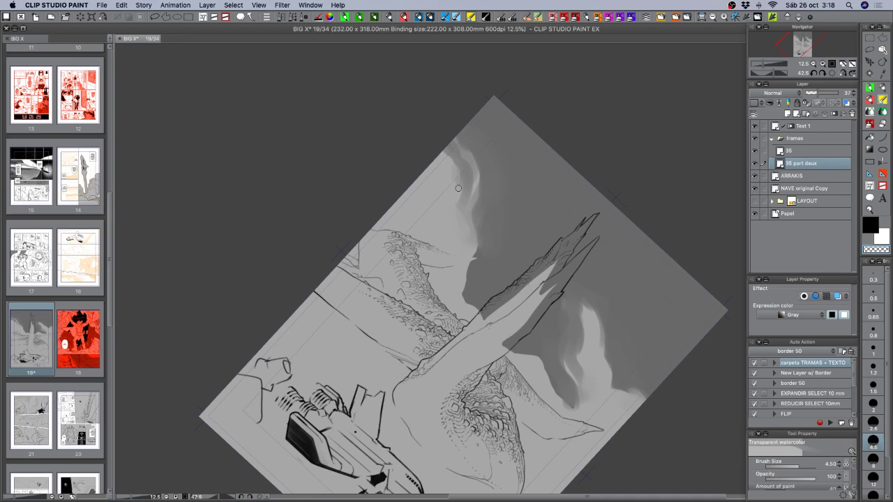
# - Smooth the left cloud's lower edge beside the tower with black watercolor strokes at brush size 4.5
pyautogui.press('r')
pyautogui.moveTo(458, 189)
pyautogui.mouseDown()
pyautogui.moveTo(432, 211)
pyautogui.moveTo(413, 278)
pyautogui.moveTo(427, 311)
pyautogui.mouseUp()
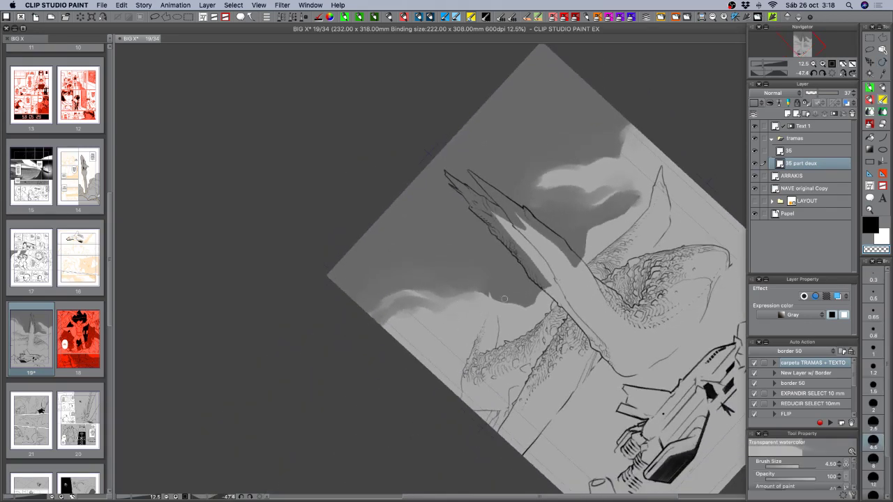
pyautogui.moveTo(569, 296); pyautogui.dragTo(476, 251)
pyautogui.press('c')
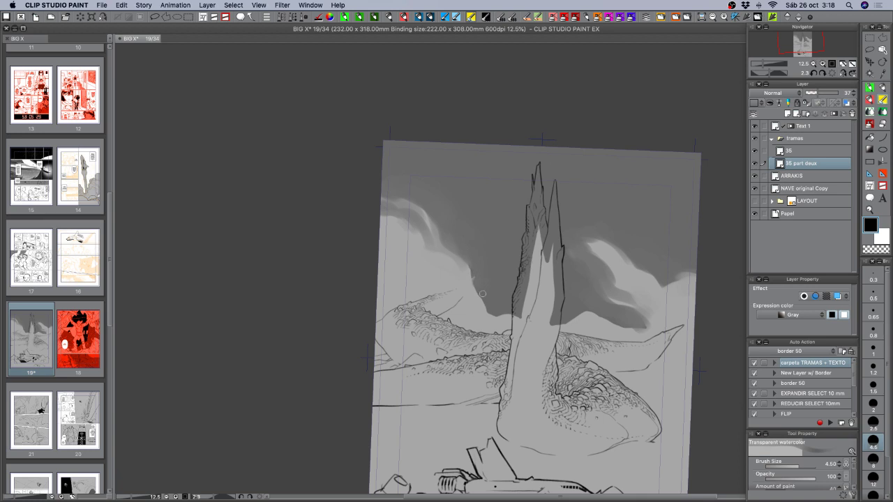
pyautogui.moveTo(470, 277); pyautogui.dragTo(486, 299)
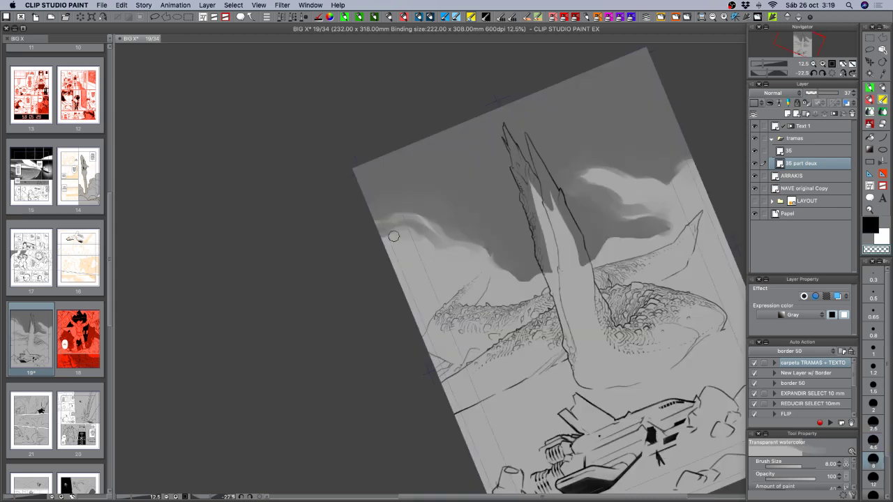
# - Try additional grey watercolor shading inside the left cloud at brush size 8
pyautogui.press('c')
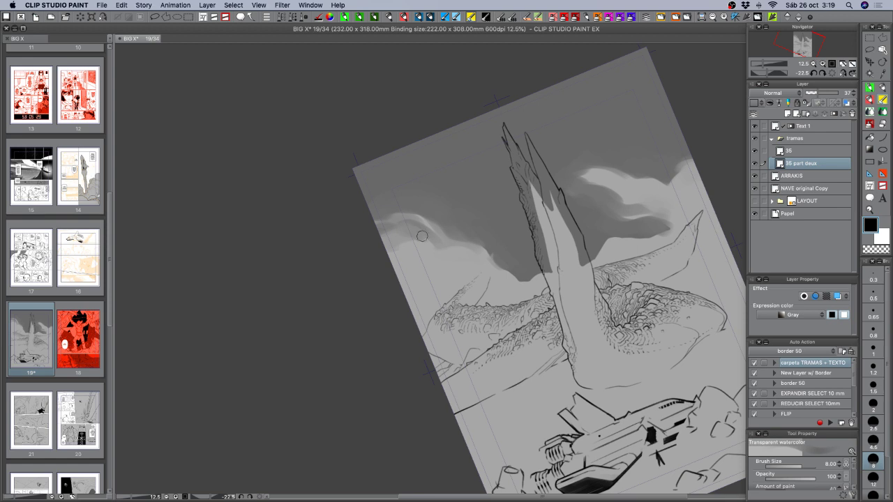
pyautogui.press('super+z')
pyautogui.press('super+z')
# - Darken the upper parts of the clouds with broad Soft 50 airbrush strokes at brush size 30
pyautogui.press('r')
pyautogui.moveTo(647, 407); pyautogui.dragTo(570, 459)
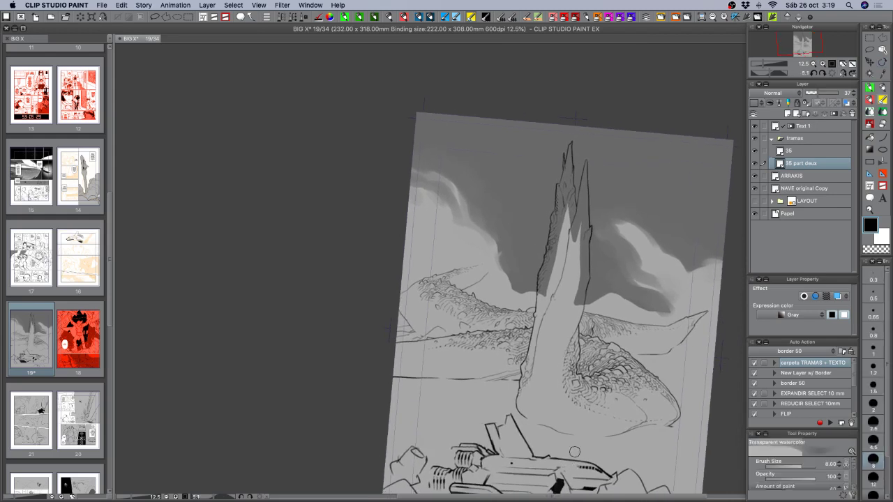
pyautogui.press('space')
pyautogui.moveTo(616, 417); pyautogui.dragTo(572, 403)
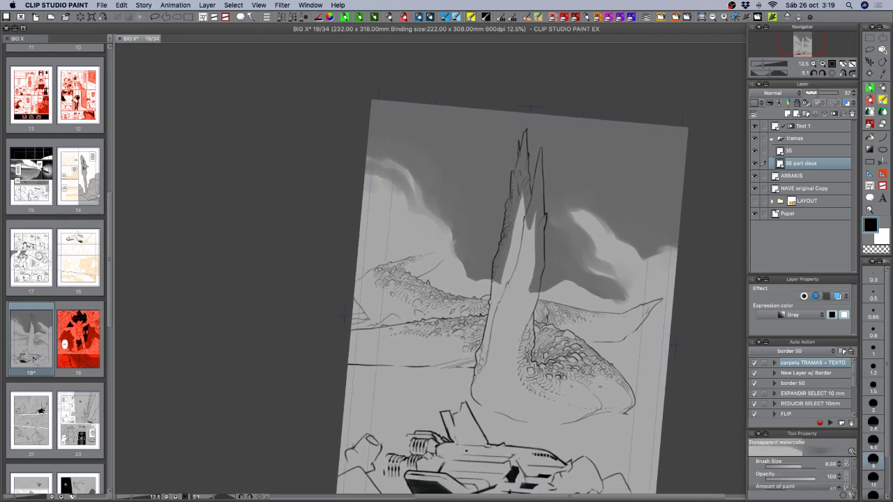
pyautogui.click(562, 18)
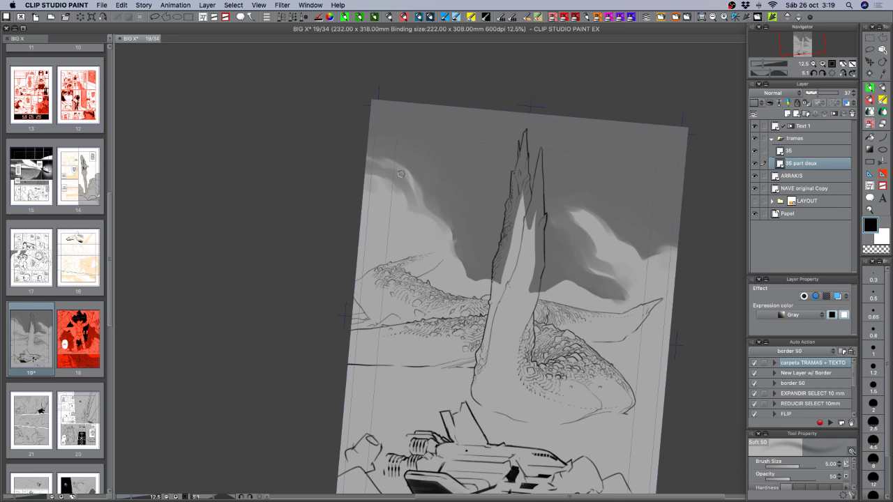
pyautogui.click(872, 459)
pyautogui.click(870, 477)
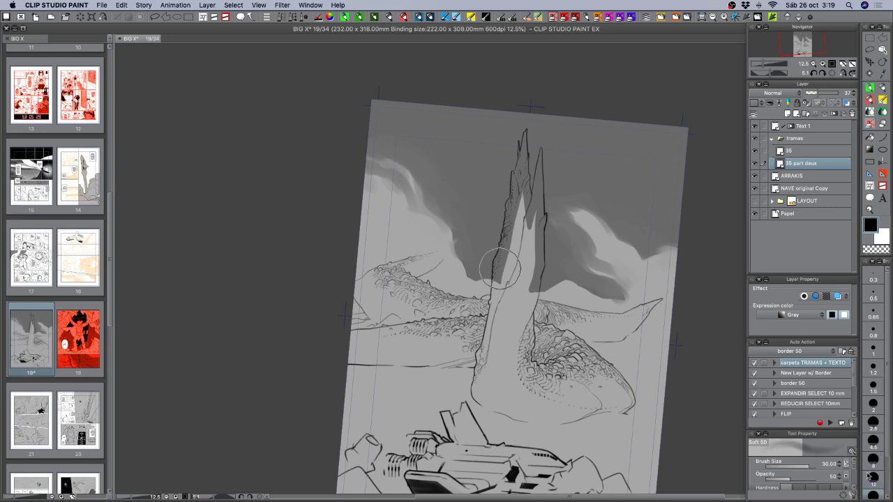
pyautogui.moveTo(349, 165); pyautogui.dragTo(419, 179)
pyautogui.moveTo(381, 154)
pyautogui.mouseDown()
pyautogui.moveTo(430, 191)
pyautogui.moveTo(427, 183)
pyautogui.moveTo(381, 149)
pyautogui.moveTo(369, 163)
pyautogui.moveTo(423, 210)
pyautogui.moveTo(468, 221)
pyautogui.moveTo(410, 170)
pyautogui.mouseUp()
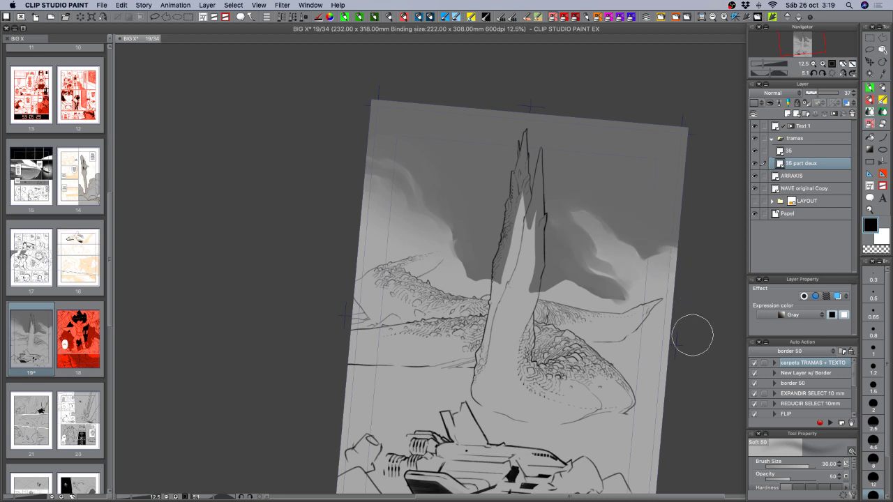
# - Straighten the view to show the whole page and save it
pyautogui.press('e')
pyautogui.moveTo(639, 417); pyautogui.dragTo(647, 406)
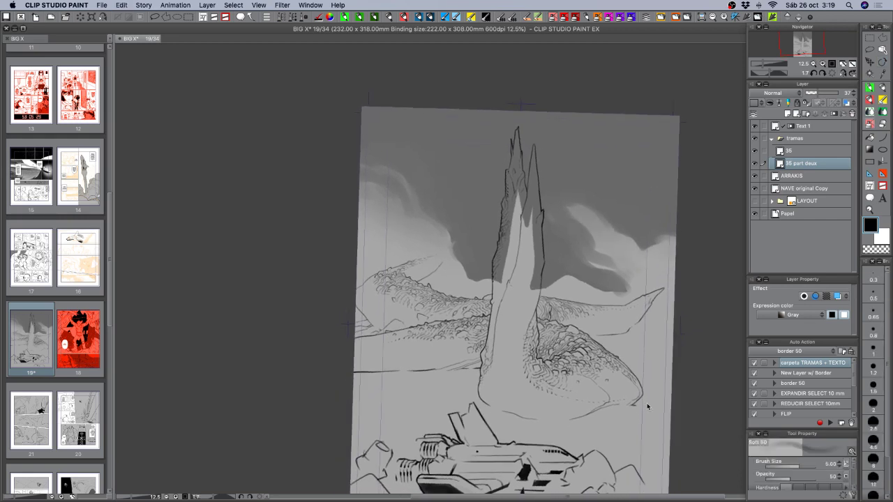
pyautogui.moveTo(568, 365); pyautogui.dragTo(564, 314)
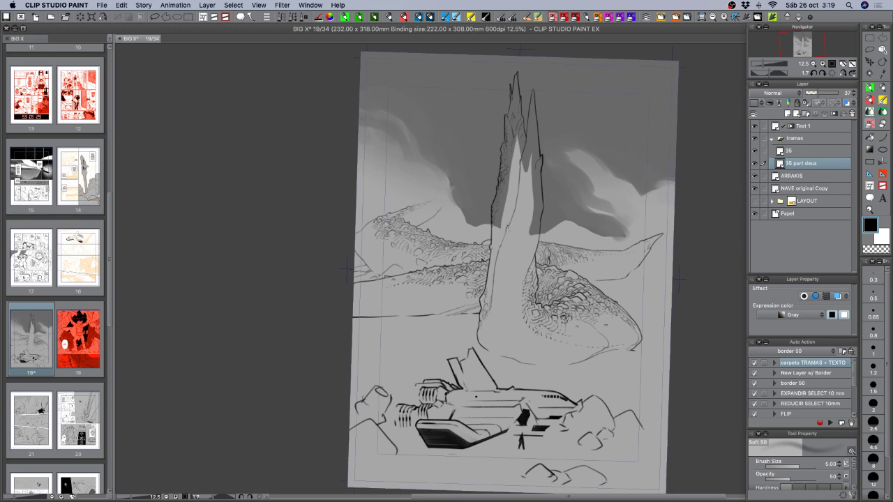
pyautogui.press('super+s')
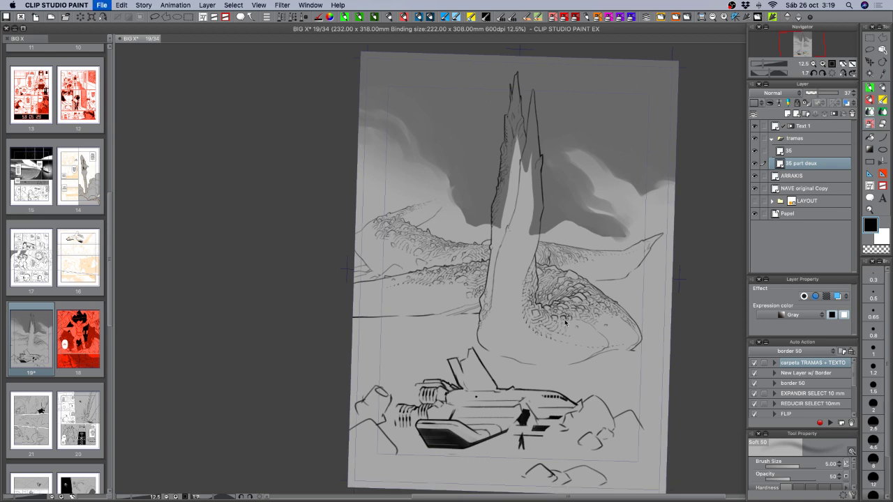
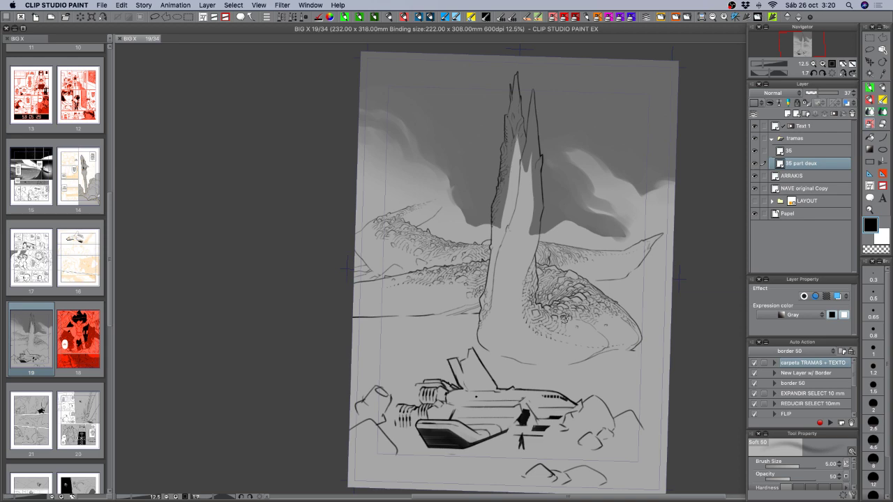
# - Retouch the dark sky's lower edge on both sides of the tower with black transparent-watercolor strokes at brush size 8
pyautogui.press('r')
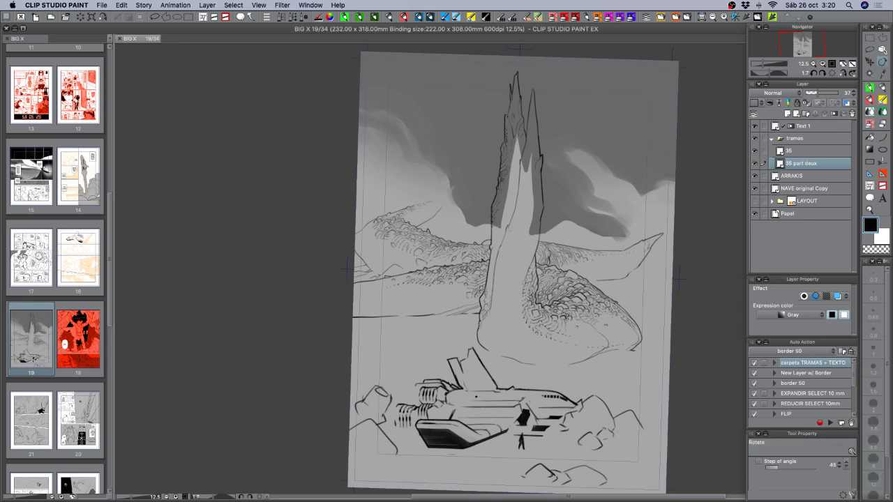
pyautogui.moveTo(564, 319)
pyautogui.mouseDown()
pyautogui.moveTo(543, 118)
pyautogui.moveTo(599, 136)
pyautogui.moveTo(611, 152)
pyautogui.mouseUp()
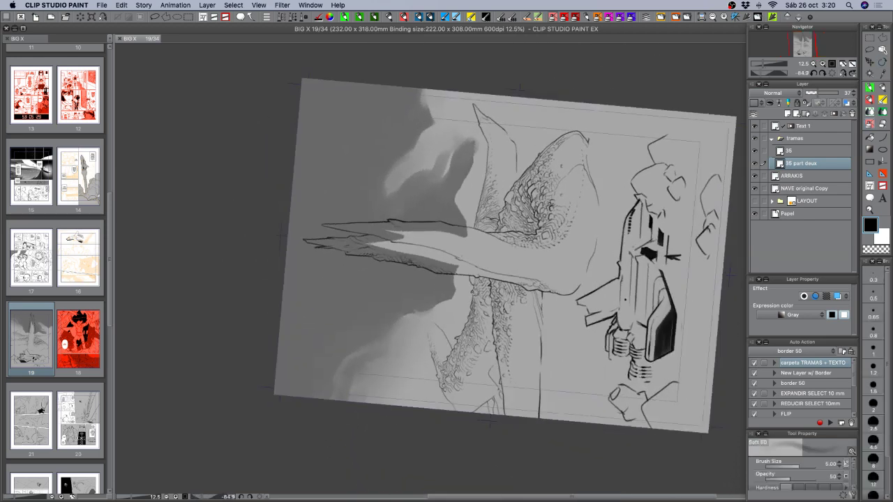
pyautogui.click(883, 101)
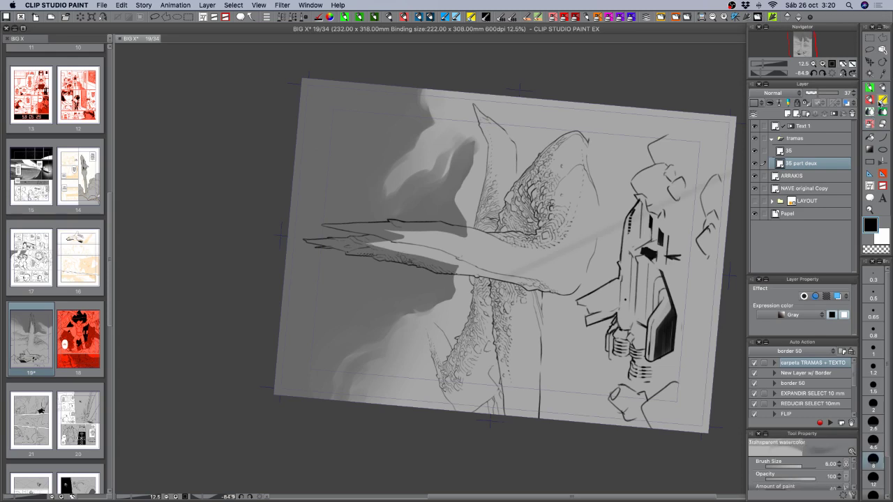
pyautogui.press('super+z')
pyautogui.moveTo(462, 275); pyautogui.dragTo(461, 305)
pyautogui.press('super+z')
pyautogui.moveTo(461, 268); pyautogui.dragTo(457, 296)
pyautogui.moveTo(460, 199); pyautogui.dragTo(462, 225)
# - Blend soft grey watercolor across the tower and below the right cloud's dark streak, refining it at brush size 2
pyautogui.moveTo(547, 356)
pyautogui.mouseDown()
pyautogui.moveTo(476, 364)
pyautogui.moveTo(438, 345)
pyautogui.mouseUp()
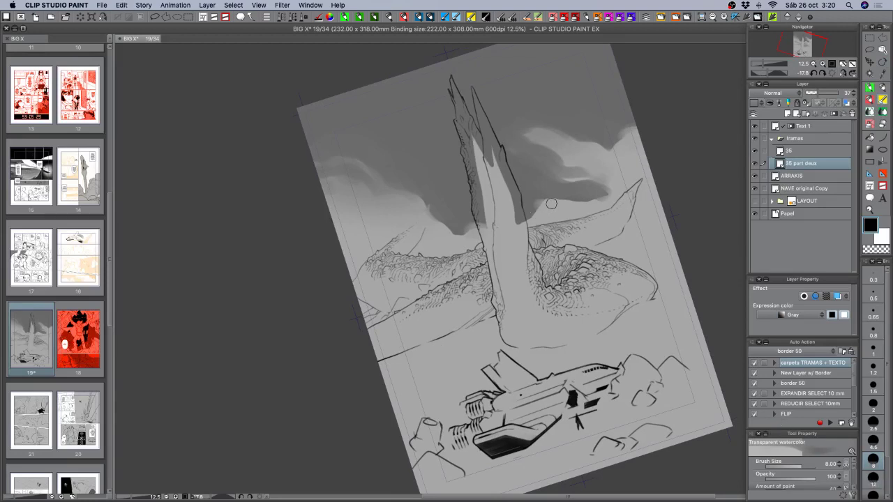
pyautogui.moveTo(532, 216); pyautogui.dragTo(498, 227)
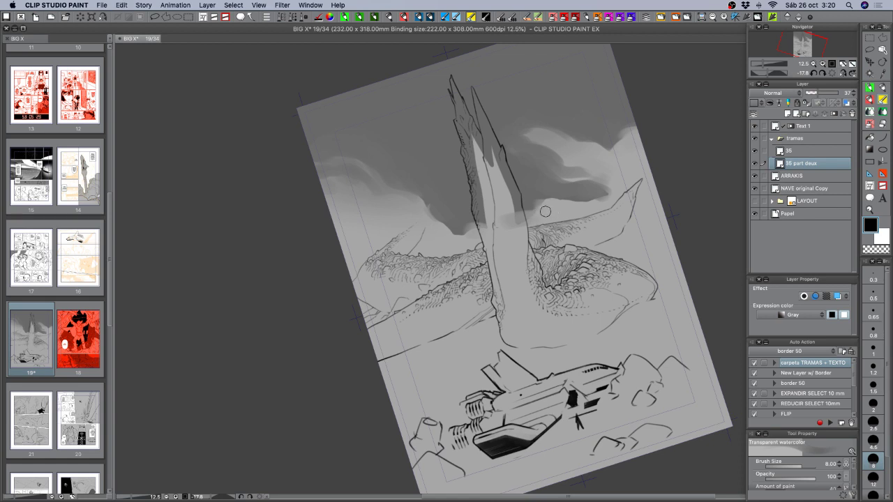
pyautogui.press('super+z')
pyautogui.click(875, 407)
pyautogui.press('c')
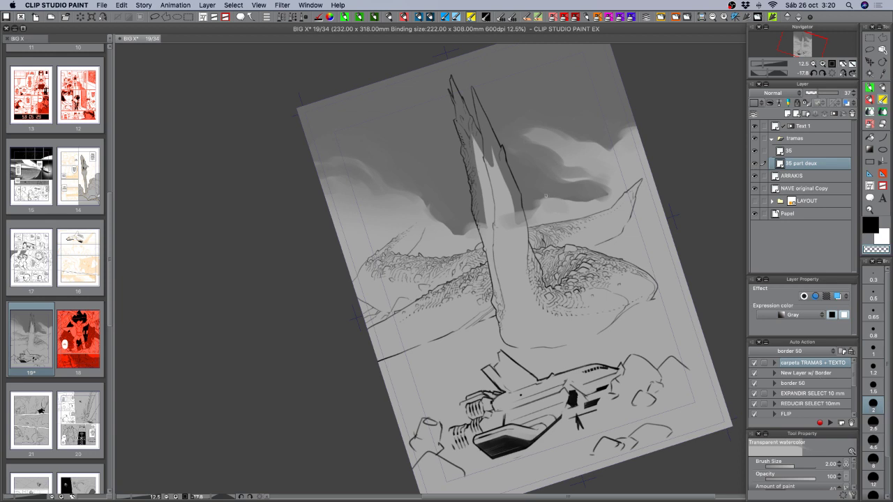
pyautogui.press('c')
pyautogui.hotkey('shift', 'space')
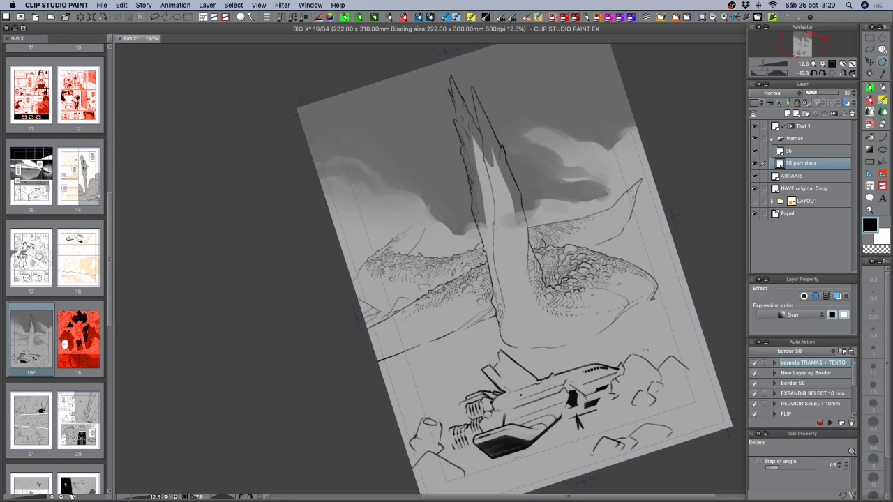
pyautogui.moveTo(632, 274)
pyautogui.mouseDown()
pyautogui.moveTo(615, 334)
pyautogui.moveTo(528, 404)
pyautogui.moveTo(485, 406)
pyautogui.mouseUp()
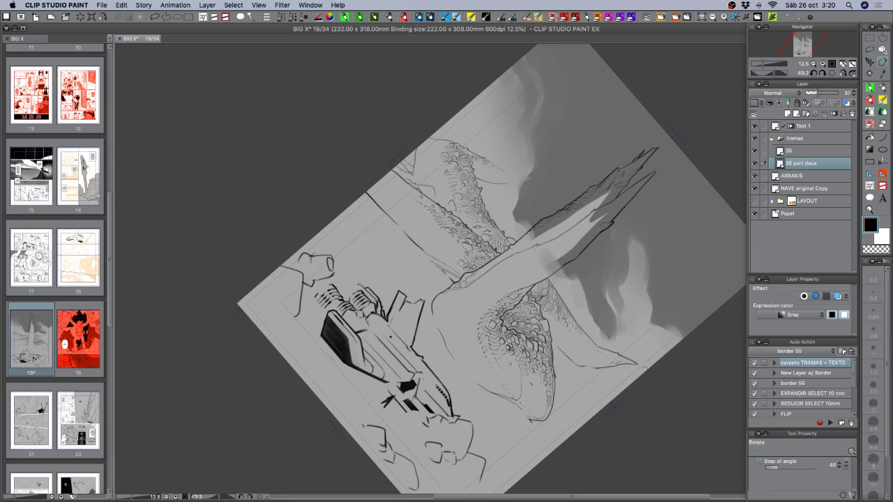
pyautogui.moveTo(598, 325)
pyautogui.mouseDown()
pyautogui.moveTo(628, 268)
pyautogui.moveTo(625, 197)
pyautogui.mouseUp()
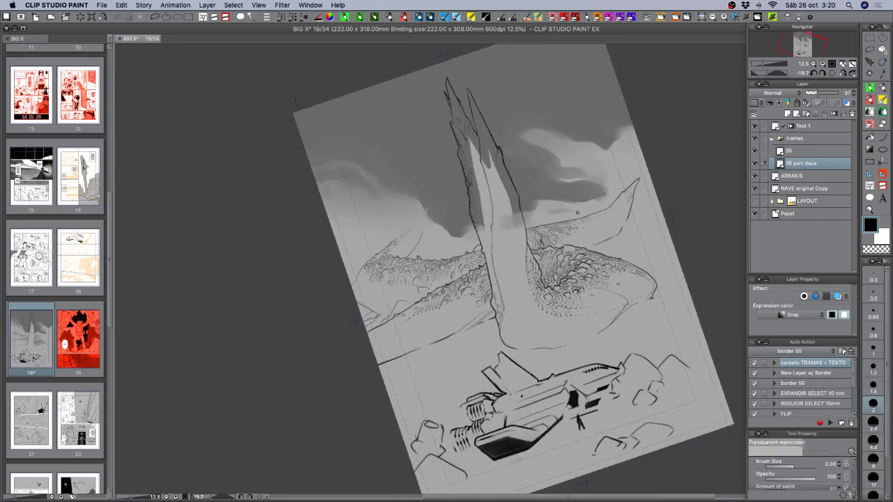
pyautogui.press('x')
# - Save the page and make the LAYOUT folder's sketch visible
pyautogui.moveTo(615, 222)
pyautogui.mouseDown()
pyautogui.moveTo(631, 286)
pyautogui.moveTo(598, 389)
pyautogui.mouseUp()
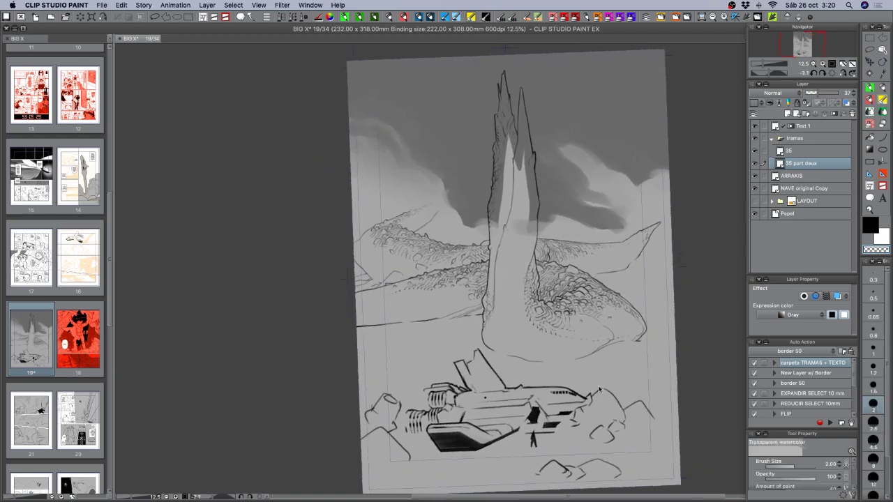
pyautogui.press('super+s')
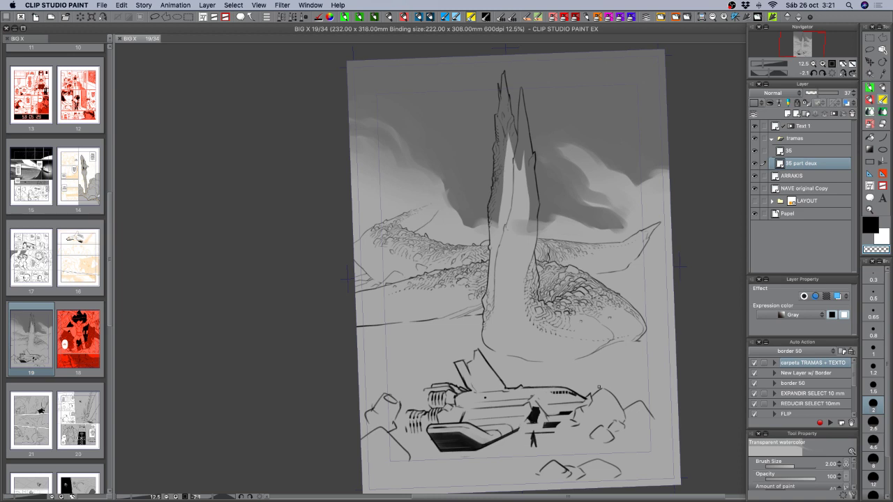
pyautogui.click(754, 201)
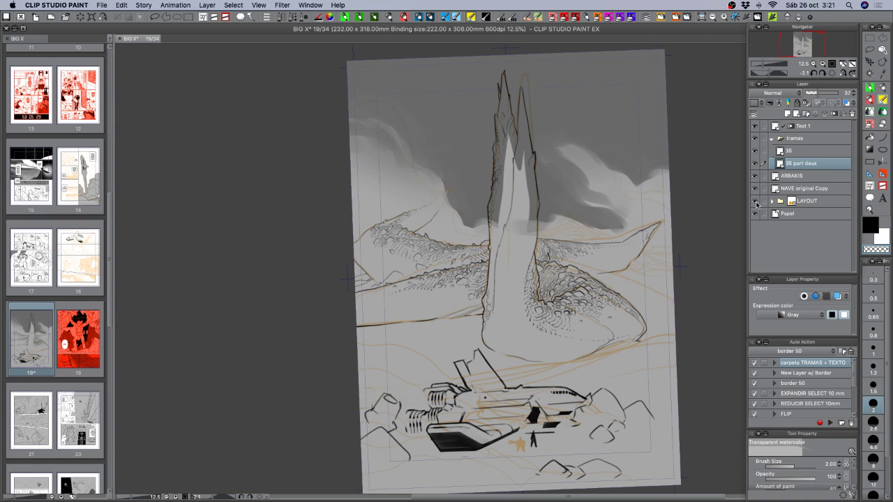
# - Try closing off the tower's lower part on the ARRAKIS layer with a slanted pen line at brush size 1.5
pyautogui.click(796, 178)
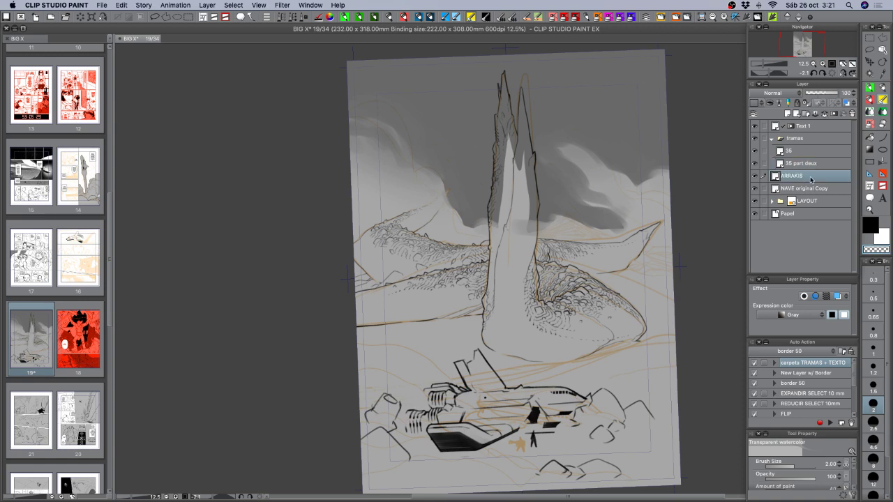
pyautogui.click(870, 87)
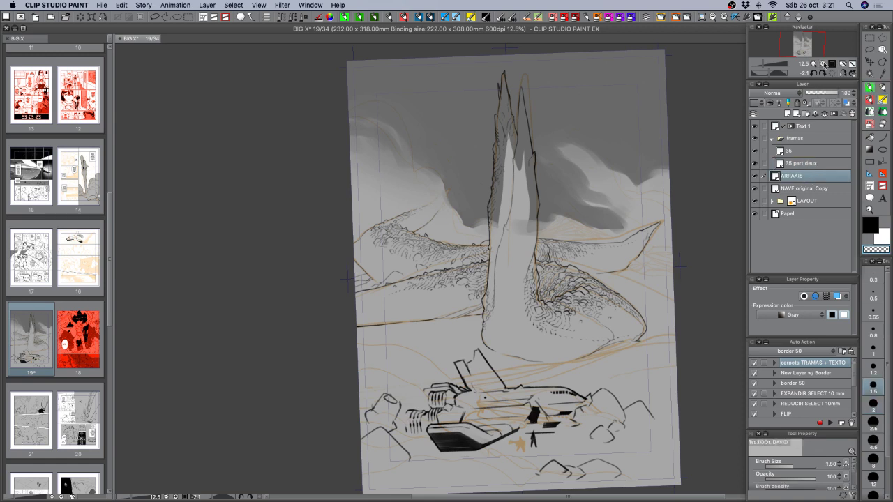
pyautogui.press('super+plus')
pyautogui.moveTo(590, 203); pyautogui.dragTo(545, 361)
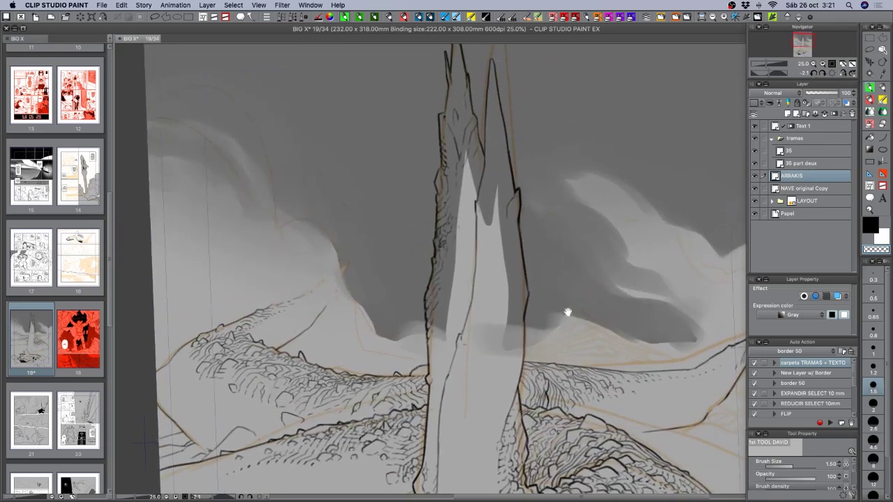
pyautogui.moveTo(567, 313); pyautogui.dragTo(569, 334)
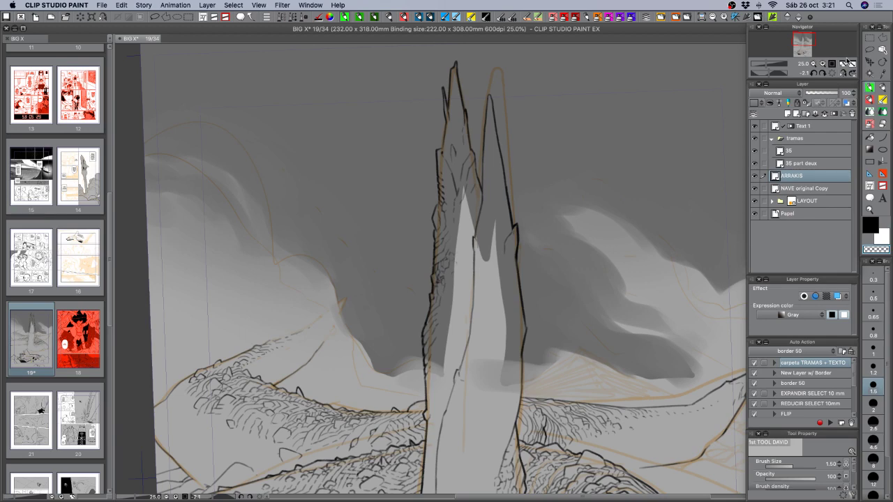
pyautogui.moveTo(563, 365); pyautogui.dragTo(554, 152)
pyautogui.moveTo(580, 211); pyautogui.dragTo(573, 320)
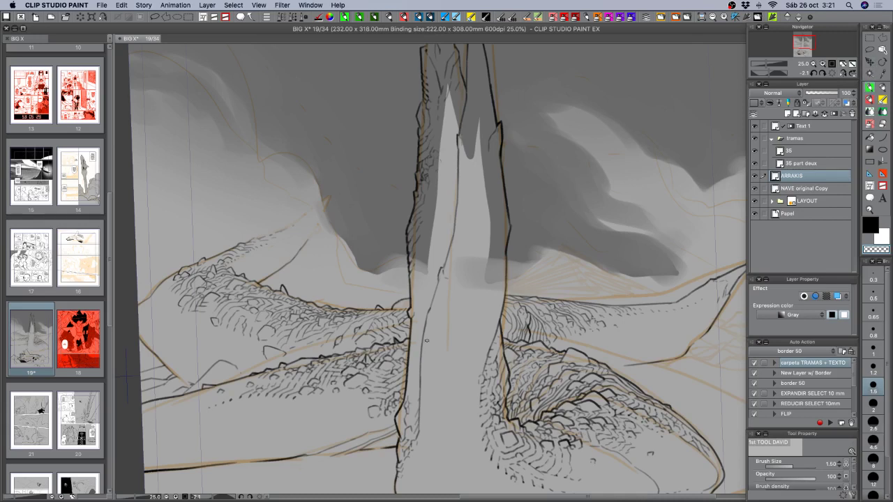
pyautogui.press('c')
pyautogui.moveTo(403, 333); pyautogui.dragTo(553, 285)
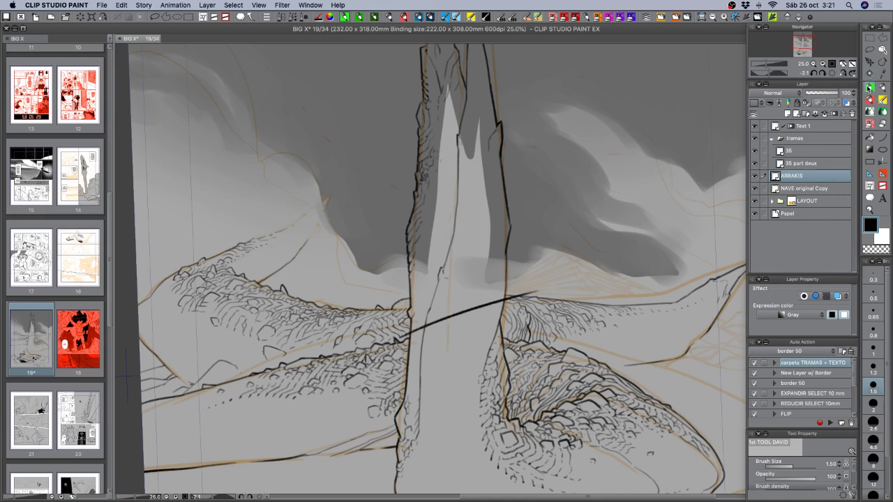
# - Try to select the tower's silhouette by lassoing around it and dropping the empty area outside its outline
pyautogui.moveTo(663, 196); pyautogui.dragTo(648, 247)
pyautogui.click(870, 50)
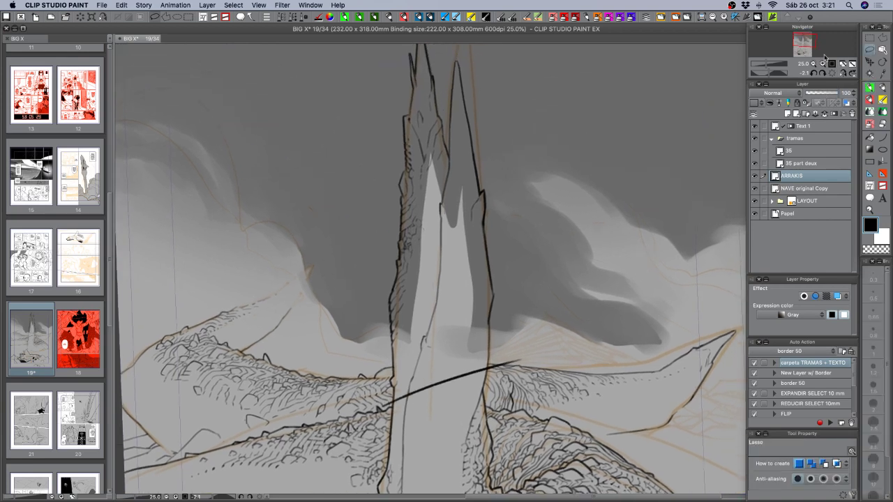
pyautogui.moveTo(505, 179)
pyautogui.mouseDown()
pyautogui.moveTo(498, 114)
pyautogui.moveTo(449, 46)
pyautogui.moveTo(384, 171)
pyautogui.moveTo(383, 352)
pyautogui.moveTo(395, 454)
pyautogui.moveTo(491, 436)
pyautogui.moveTo(540, 327)
pyautogui.moveTo(525, 218)
pyautogui.mouseUp()
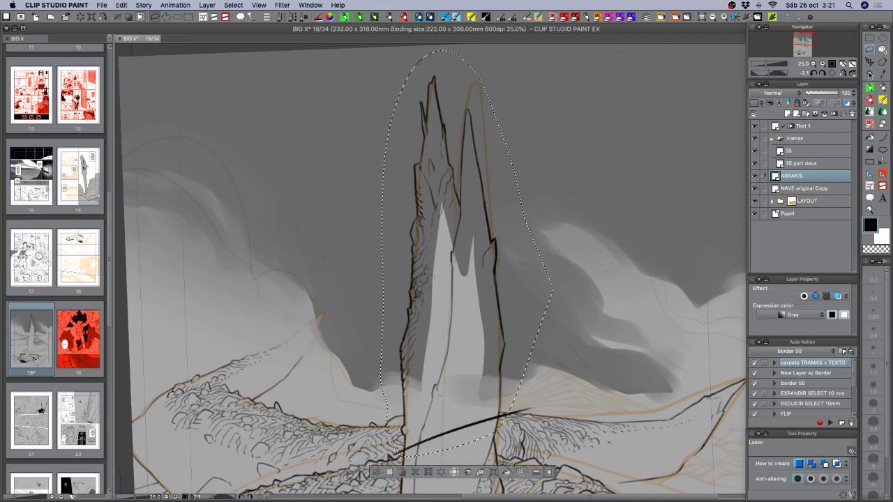
pyautogui.click(869, 73)
pyautogui.click(535, 299)
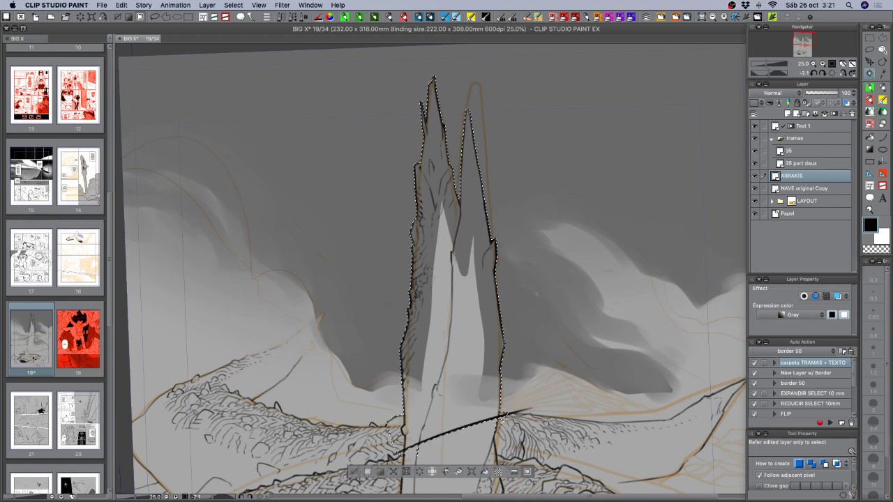
# - Undo the tower selection and the slanted line across its base
pyautogui.click(799, 214)
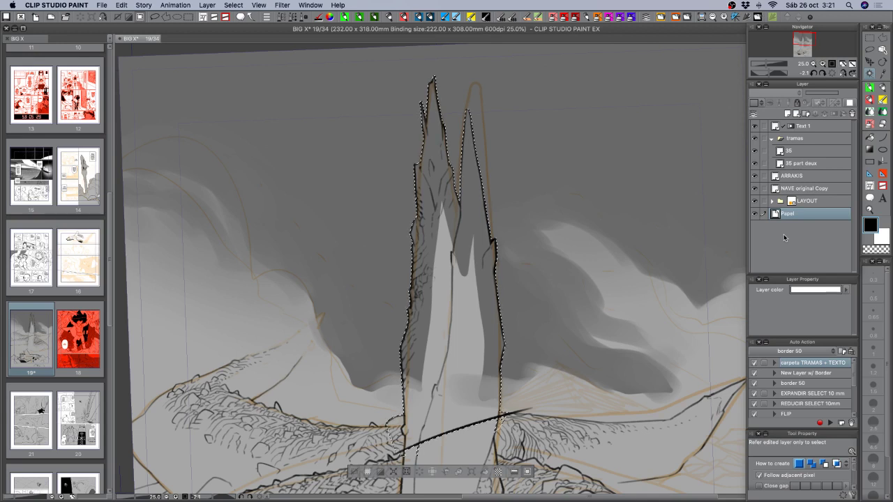
pyautogui.press('super+z')
pyautogui.press('super+z')
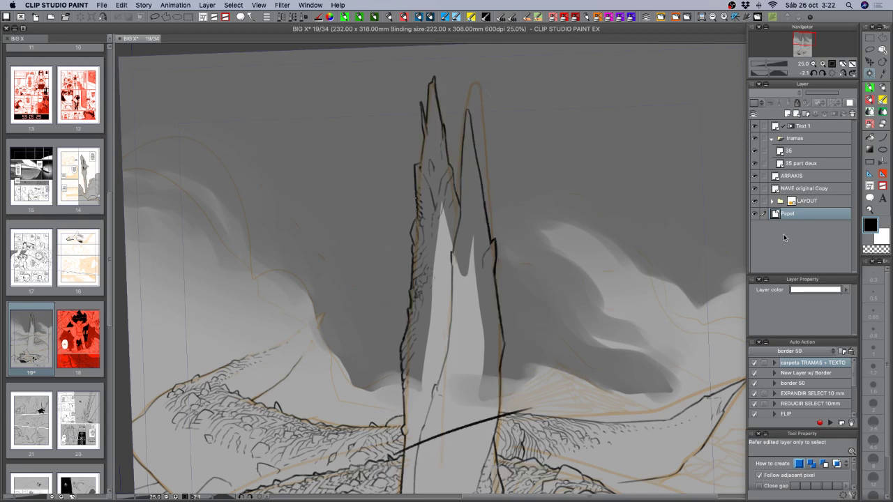
pyautogui.press('super+z')
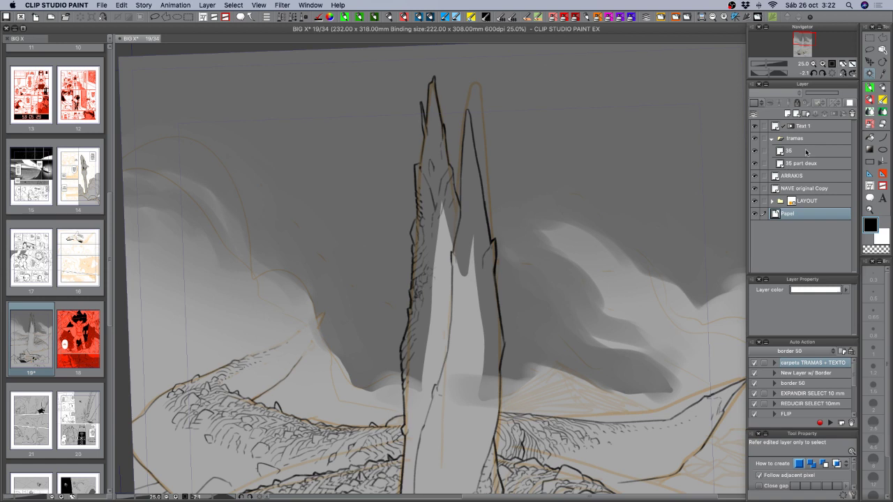
pyautogui.click(807, 176)
pyautogui.click(813, 163)
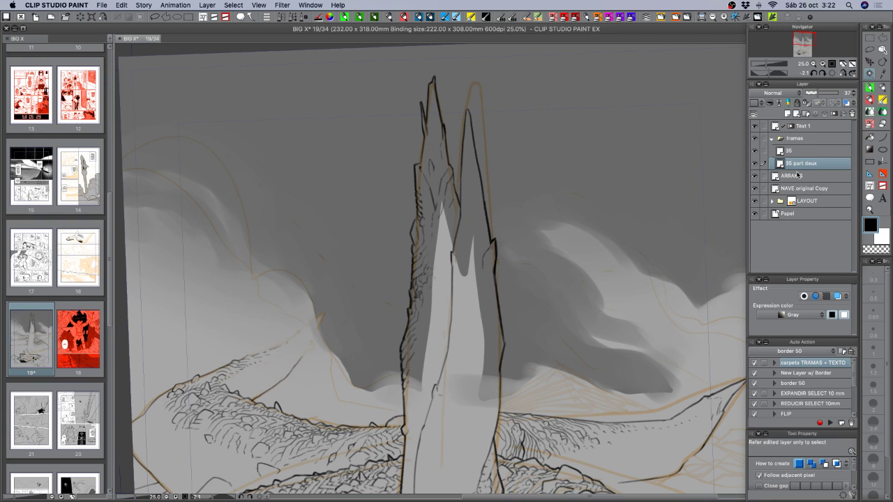
pyautogui.scroll(2, 537, 285)
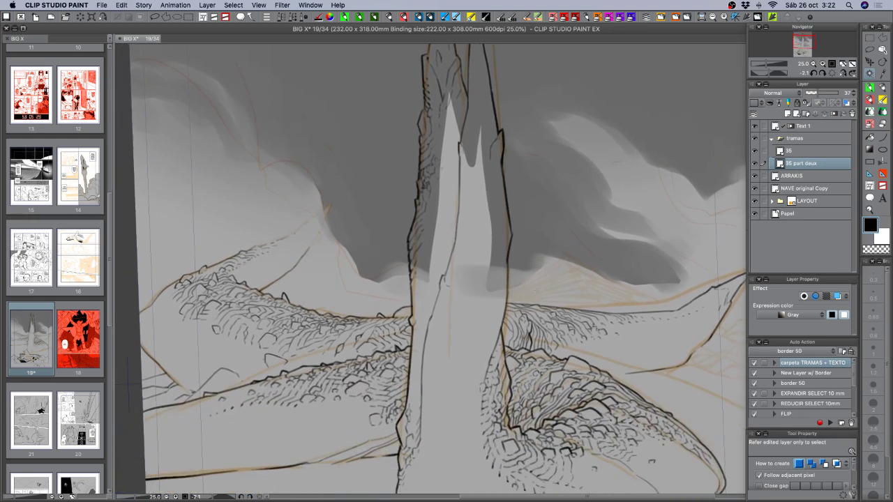
pyautogui.press('super+shift+n')
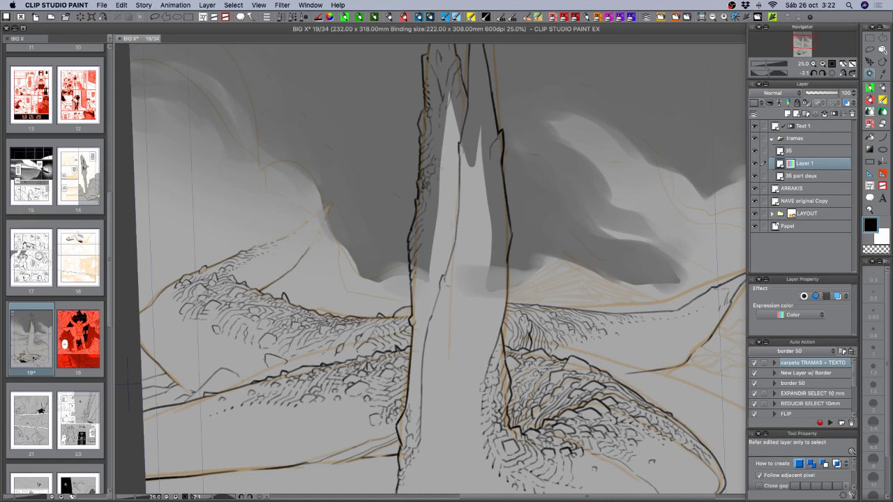
pyautogui.press('super+z')
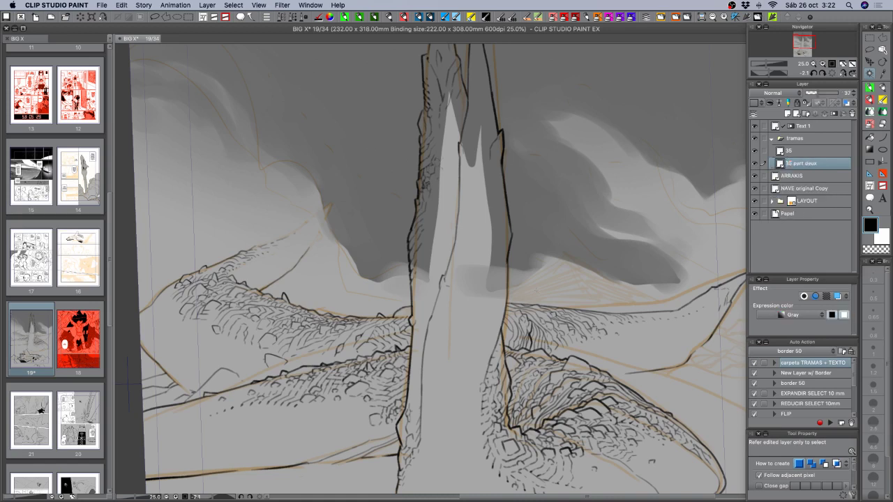
pyautogui.moveTo(586, 325); pyautogui.dragTo(578, 374)
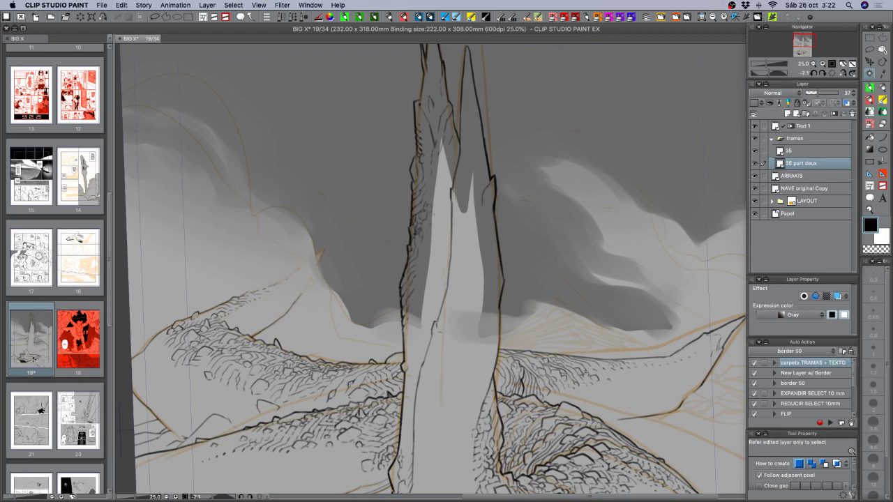
pyautogui.moveTo(551, 334)
pyautogui.mouseDown()
pyautogui.moveTo(556, 397)
pyautogui.moveTo(563, 365)
pyautogui.moveTo(563, 390)
pyautogui.moveTo(589, 366)
pyautogui.mouseUp()
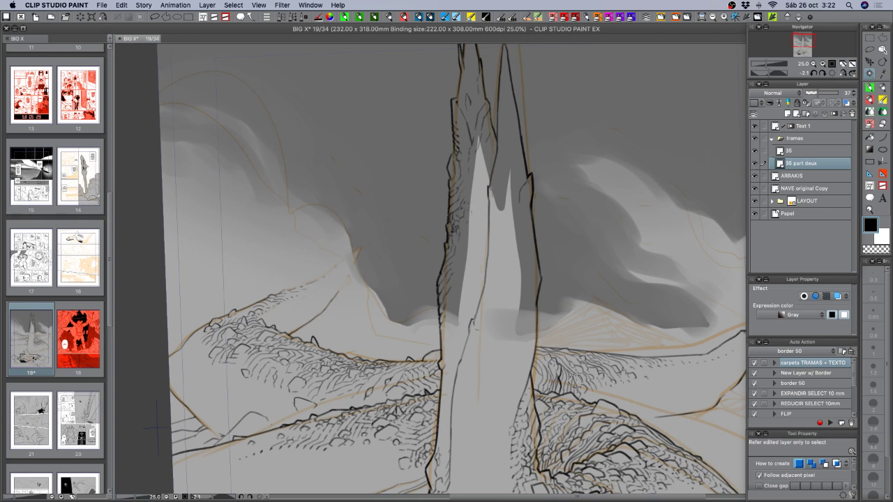
# - Draw a nearly horizontal pen line at brush size 1.5 across the tower above the dunes on the ARRAKIS layer
pyautogui.click(804, 177)
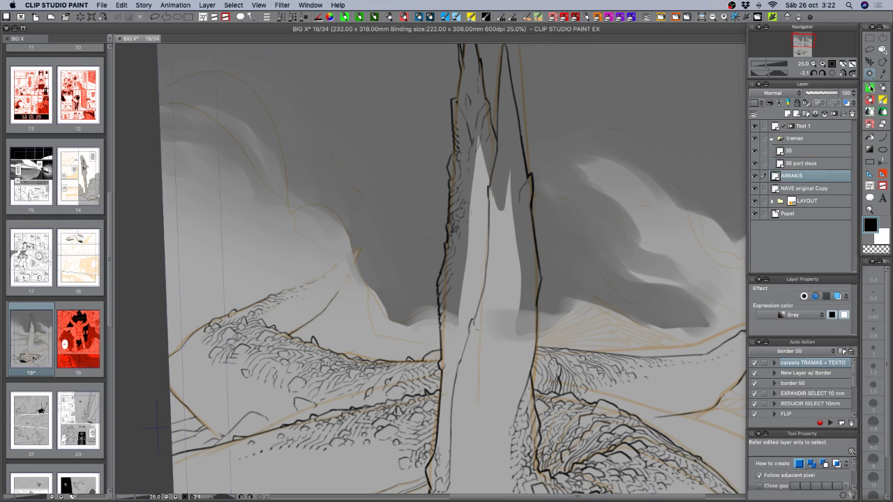
pyautogui.click(871, 89)
pyautogui.moveTo(427, 342); pyautogui.dragTo(562, 333)
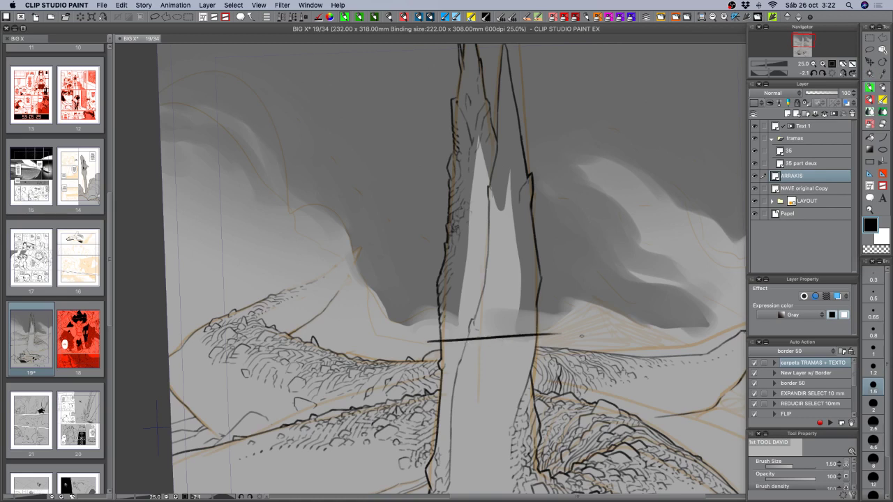
pyautogui.moveTo(644, 199); pyautogui.dragTo(631, 244)
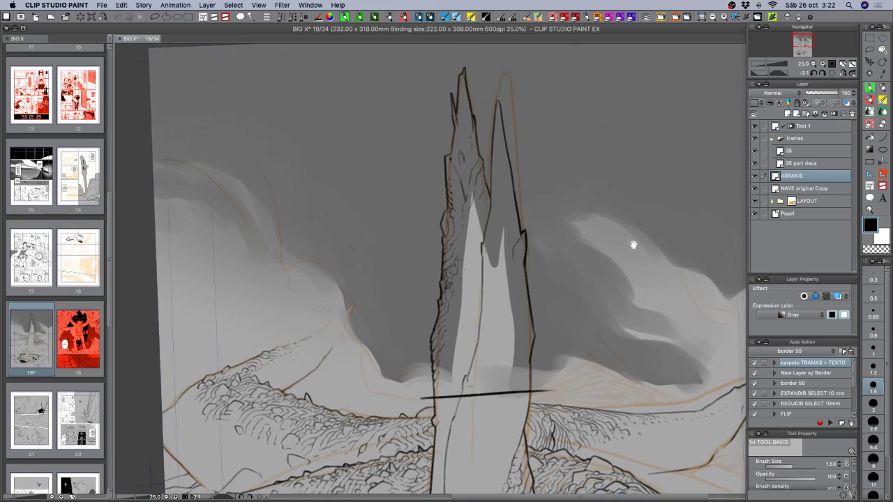
# - Select the tower's silhouette above the closing line and fill it with black on a new raster layer
pyautogui.click(869, 49)
pyautogui.moveTo(542, 138)
pyautogui.mouseDown()
pyautogui.moveTo(472, 53)
pyautogui.moveTo(414, 261)
pyautogui.moveTo(413, 396)
pyautogui.moveTo(481, 403)
pyautogui.moveTo(576, 314)
pyautogui.moveTo(543, 139)
pyautogui.mouseUp()
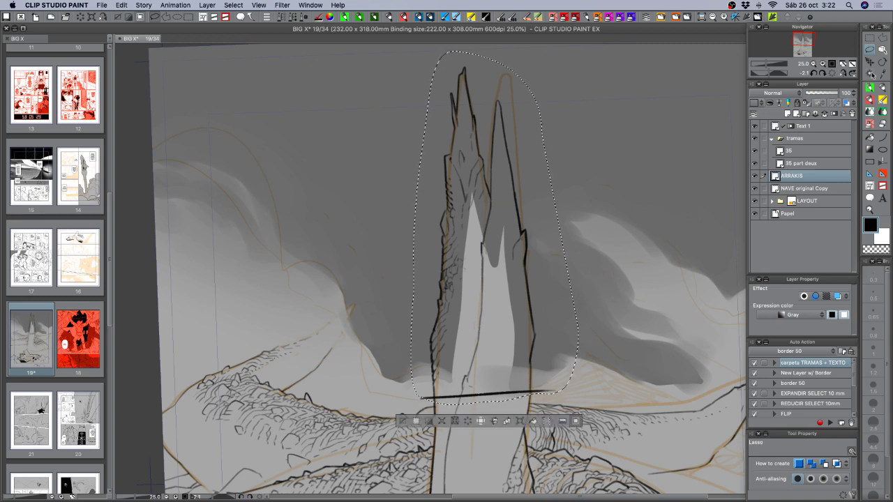
pyautogui.click(868, 72)
pyautogui.keyDown('alt'); pyautogui.click(554, 272); pyautogui.keyUp('alt')
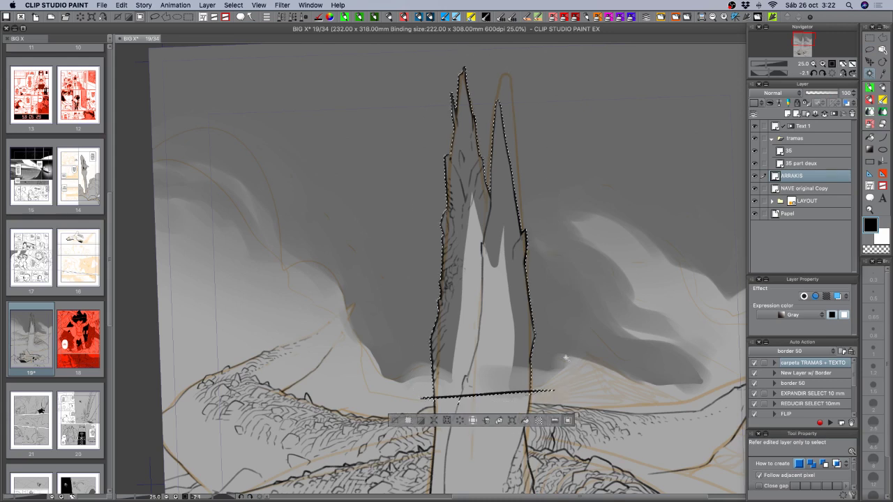
pyautogui.click(788, 113)
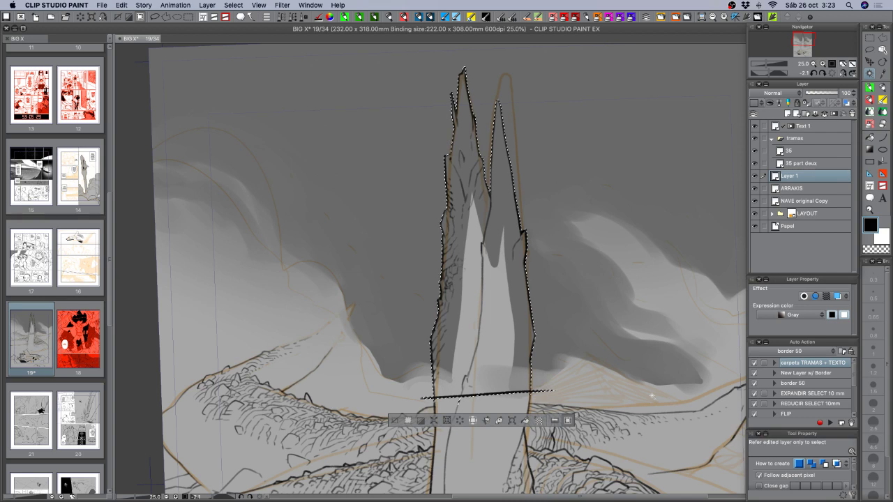
pyautogui.hotkey('alt', 'BackSpace')
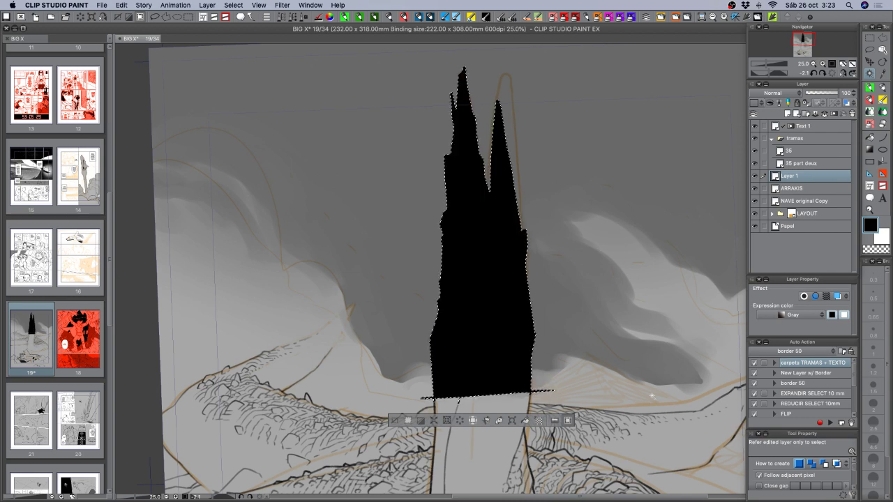
# - Undo back past the closing line on ARRAKIS and paste the black tower silhouette as a layer above it
pyautogui.press('super+z')
pyautogui.press('super+z')
pyautogui.press('super+z')
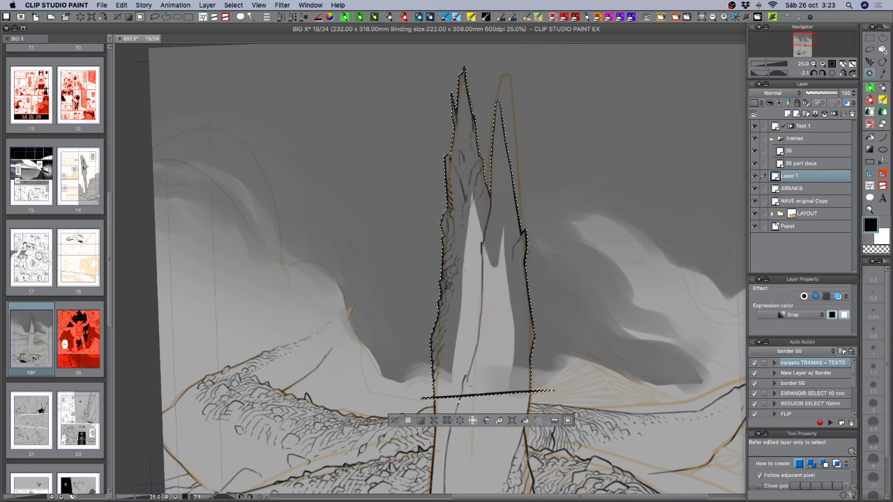
pyautogui.press('super+d')
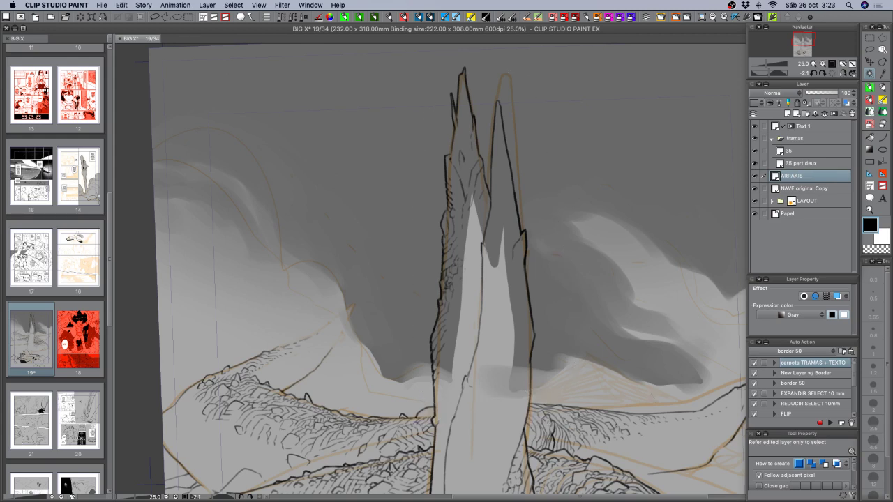
pyautogui.press('super+v')
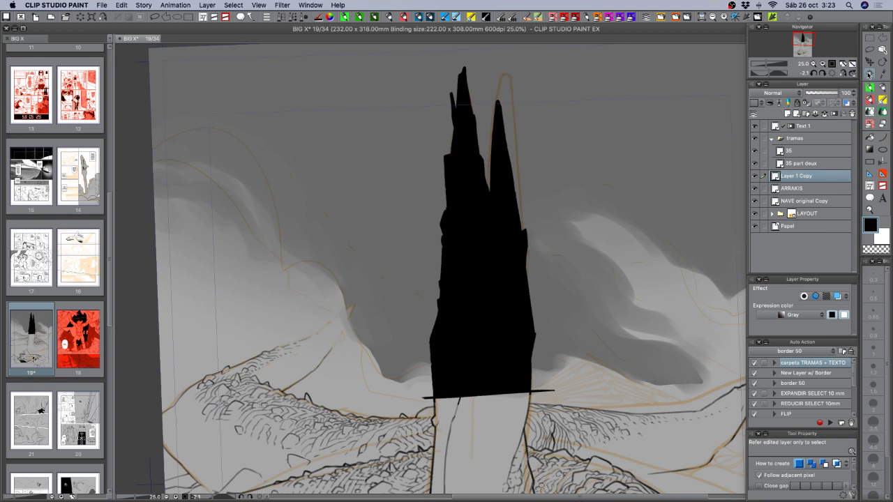
# - Create a selection from the pasted silhouette layer and hide that layer
pyautogui.rightClick(822, 179)
pyautogui.moveTo(828, 317)
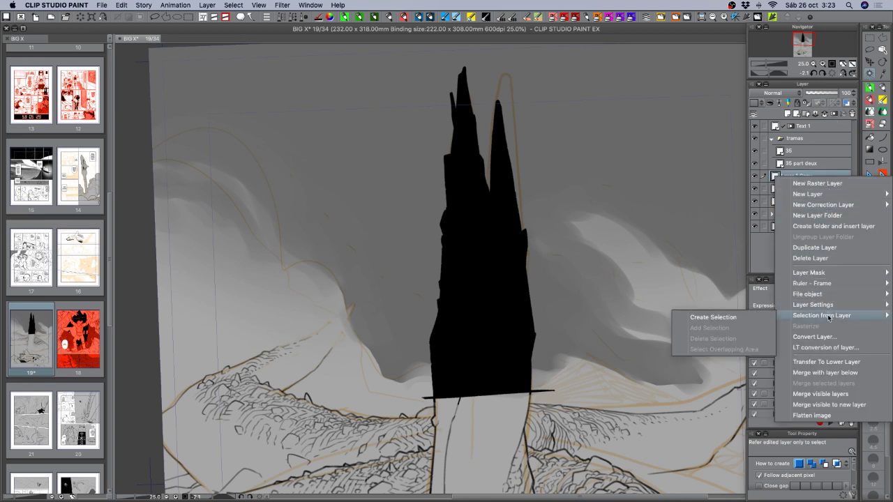
pyautogui.click(739, 322)
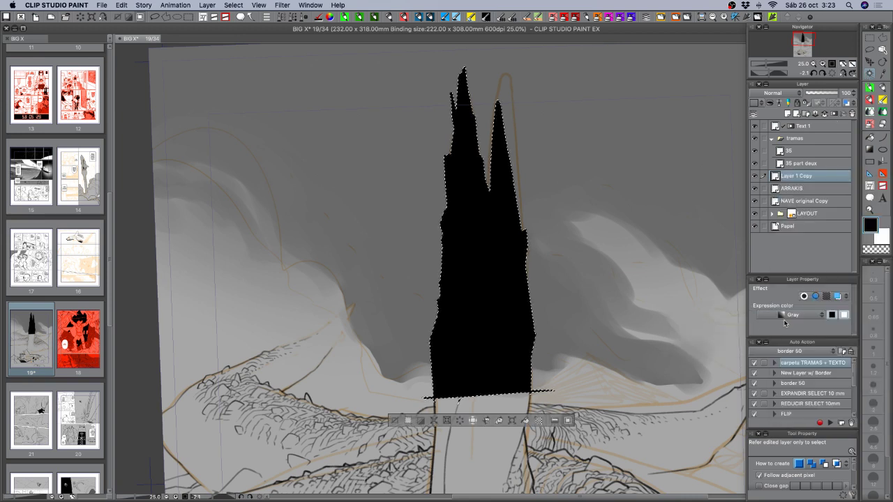
pyautogui.click(754, 176)
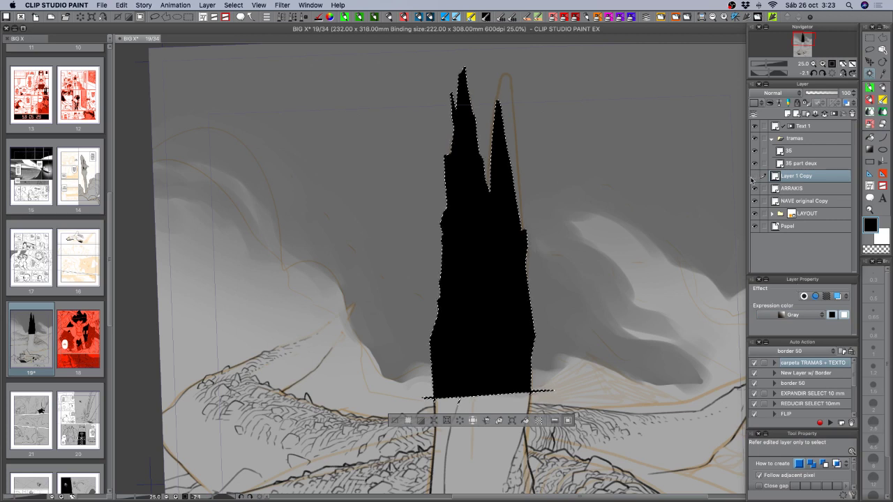
# - Shrink the tower selection with the REDUCIR SELECT 10mm auto action and make the 35 part deux layer active for the Lasso tool
pyautogui.click(823, 404)
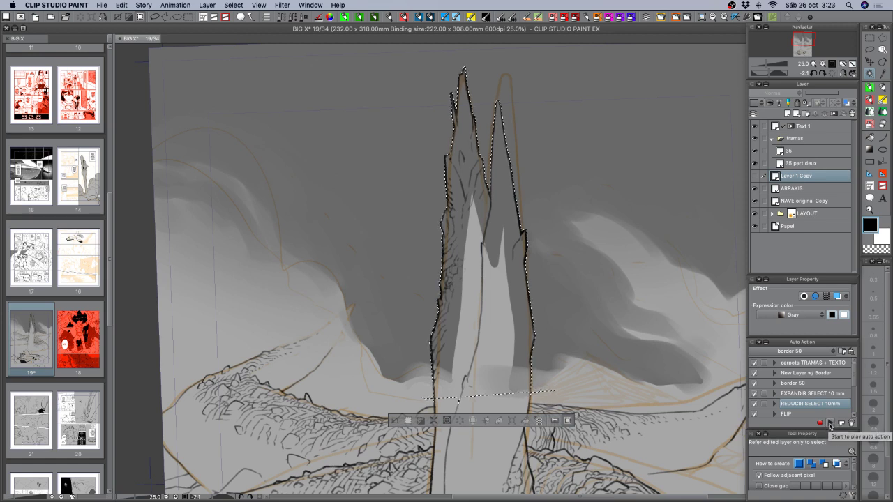
pyautogui.click(830, 423)
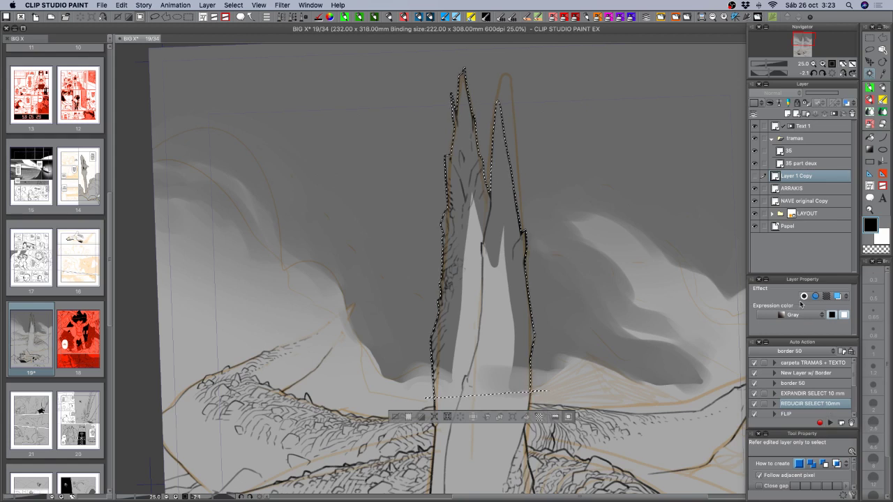
pyautogui.click(801, 166)
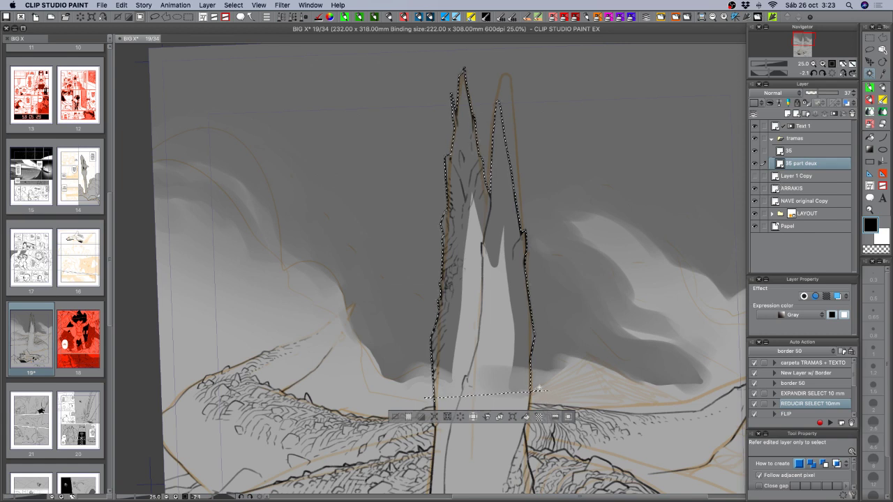
pyautogui.press('m')
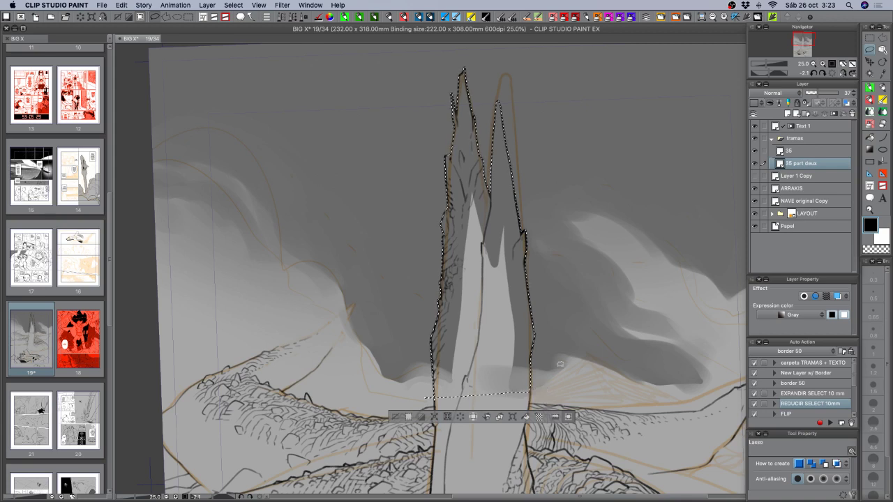
# - Extend the tower selection down over its base, delete the grey inside it on the 35 part deux layer and deselect
pyautogui.moveTo(423, 397); pyautogui.dragTo(433, 398)
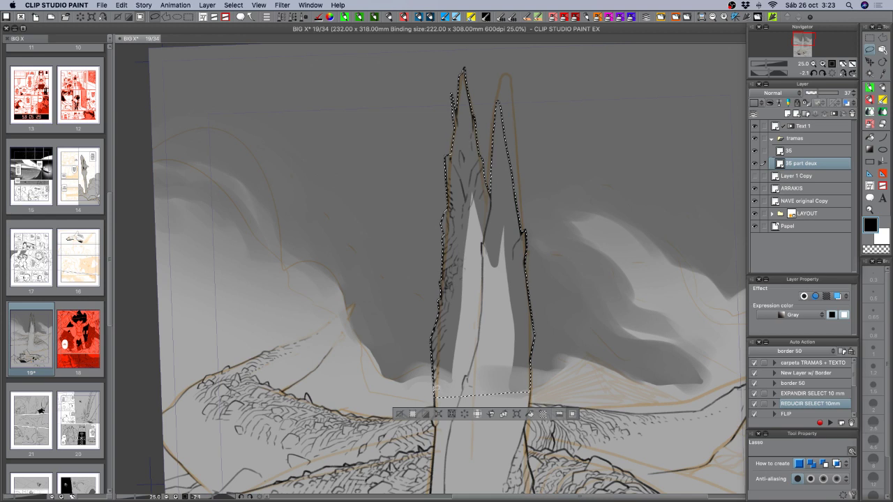
pyautogui.moveTo(434, 424)
pyautogui.mouseDown()
pyautogui.moveTo(438, 451)
pyautogui.moveTo(502, 448)
pyautogui.moveTo(529, 422)
pyautogui.moveTo(530, 394)
pyautogui.mouseUp()
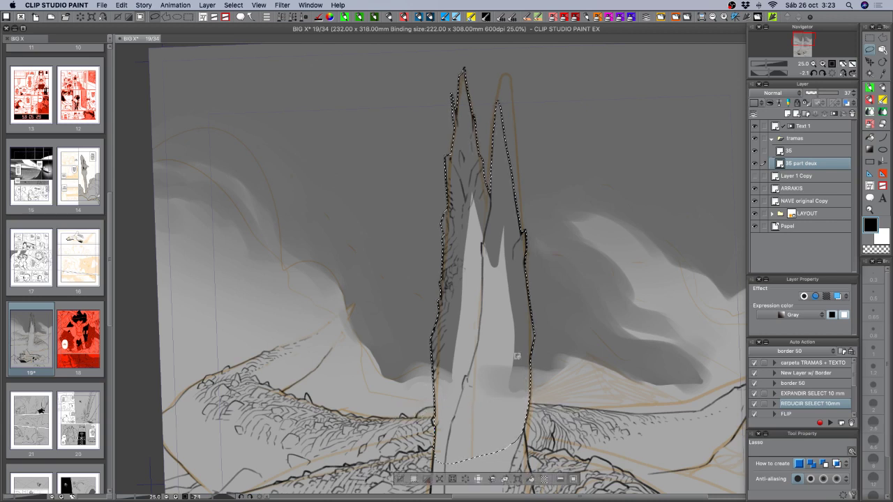
pyautogui.click(754, 164)
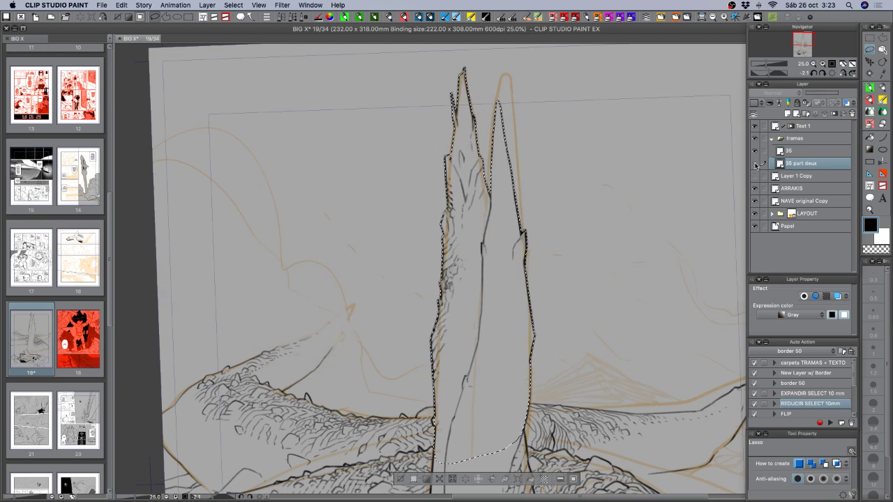
pyautogui.click(754, 164)
pyautogui.press('Delete')
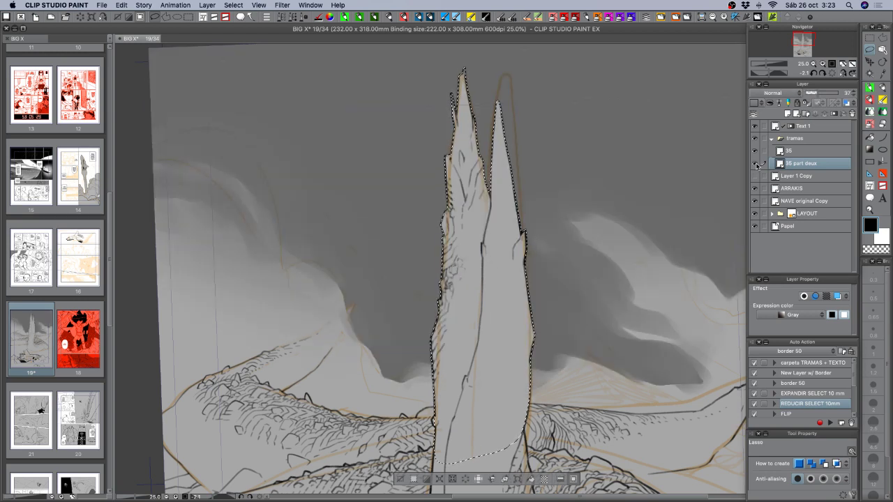
pyautogui.press('super+d')
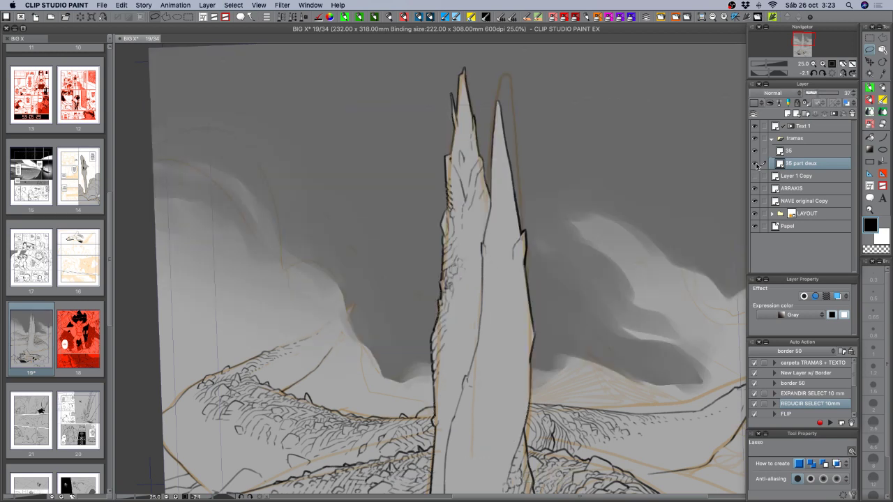
# - Save the page
pyautogui.click(813, 64)
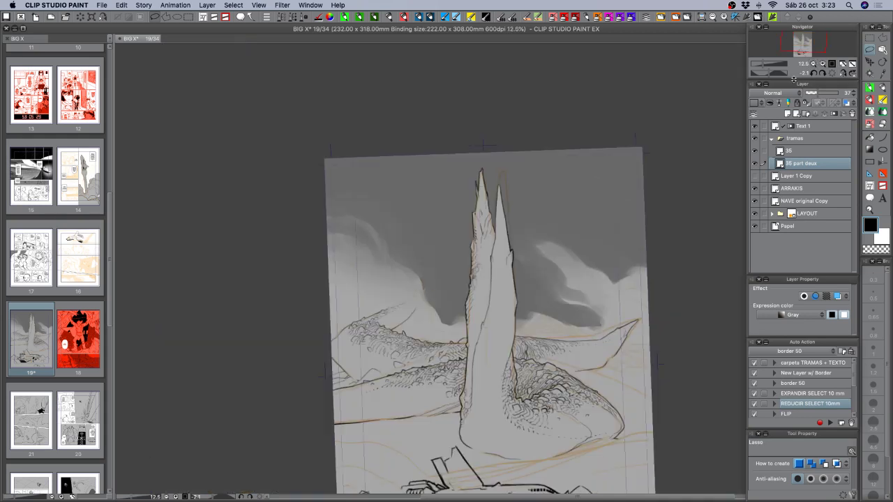
pyautogui.moveTo(593, 409); pyautogui.dragTo(585, 361)
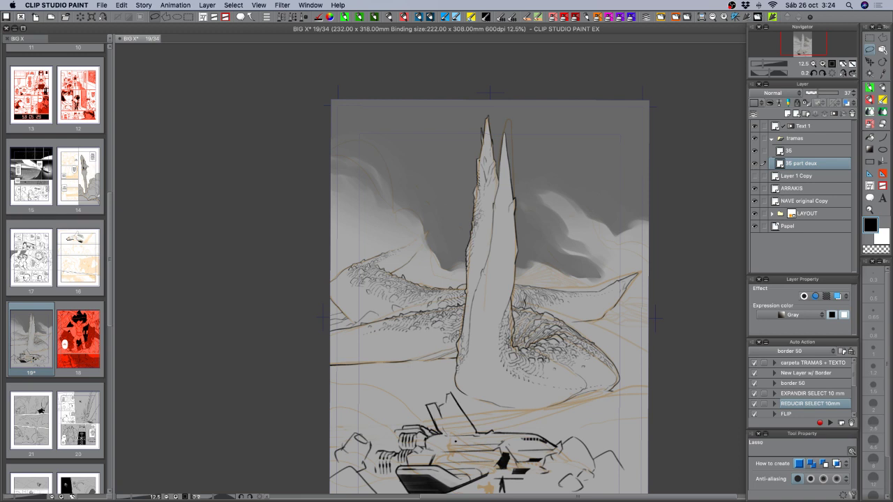
pyautogui.press('super+s')
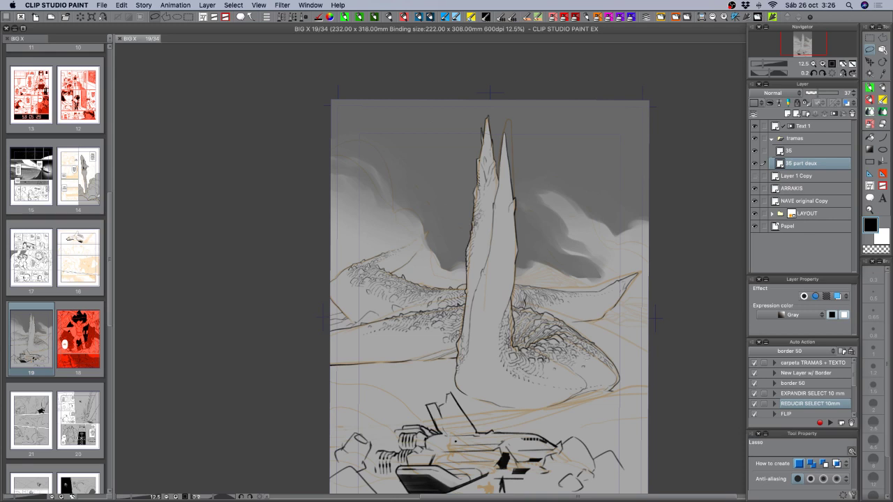
# - Make the ARRAKIS layer active for the black pen at brush size 1 and hide the LAYOUT folder
pyautogui.click(822, 189)
pyautogui.click(869, 89)
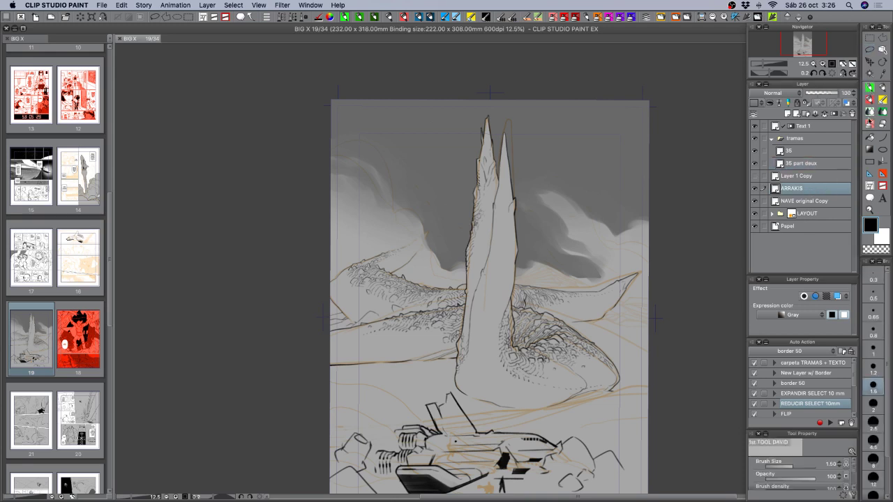
pyautogui.click(877, 357)
pyautogui.scroll(1, 499, 269)
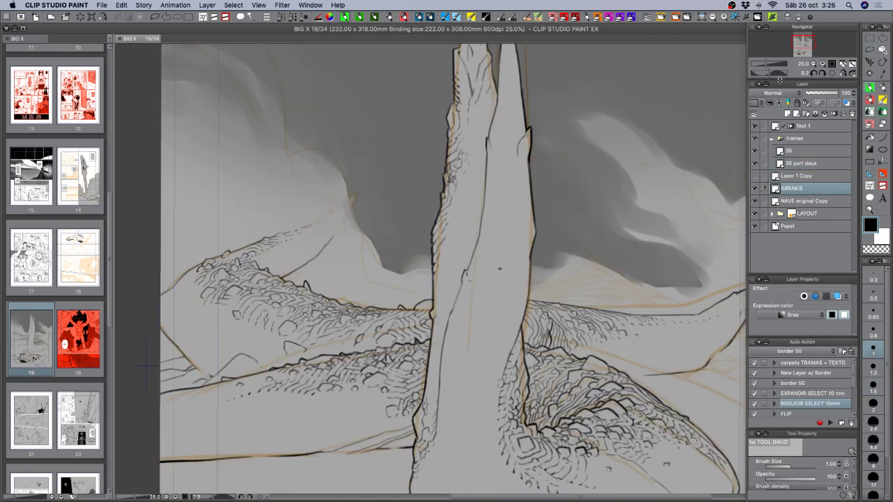
pyautogui.moveTo(430, 249)
pyautogui.mouseDown()
pyautogui.moveTo(518, 281)
pyautogui.moveTo(539, 300)
pyautogui.mouseUp()
pyautogui.click(756, 213)
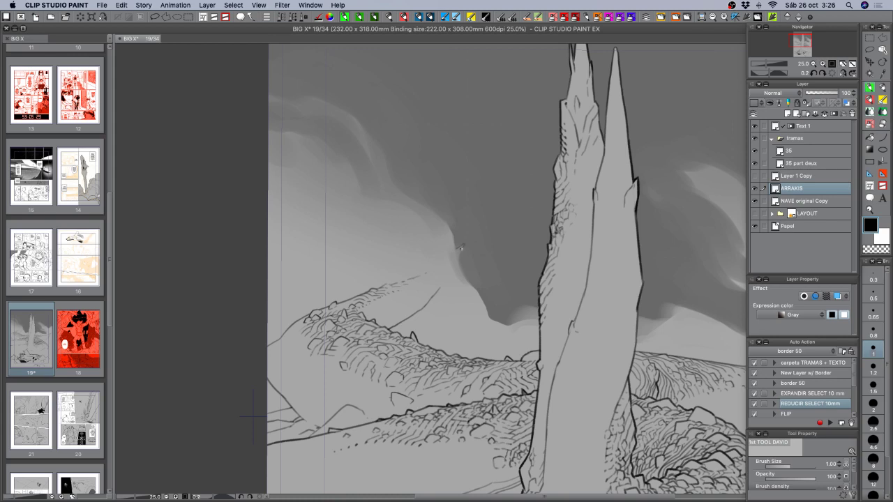
# - Ink the small distant spike at the cloud's edge and the far tip of the left scaly ridge, setting the brush size to 1.2
pyautogui.press('super+z')
pyautogui.moveTo(458, 251); pyautogui.dragTo(462, 265)
pyautogui.press('super+z')
pyautogui.moveTo(418, 274); pyautogui.dragTo(415, 279)
pyautogui.press('super+z')
pyautogui.click(873, 366)
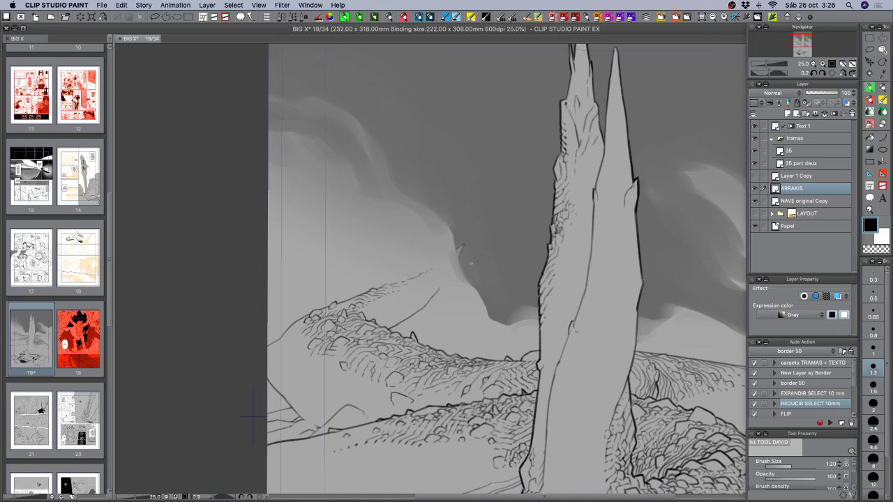
pyautogui.press('super+z')
# - Show the LAYOUT sketch and ink the first contour lines of the distant rocks behind the right tail tip
pyautogui.press('space')
pyautogui.moveTo(535, 344); pyautogui.dragTo(486, 238)
pyautogui.moveTo(622, 334); pyautogui.dragTo(508, 344)
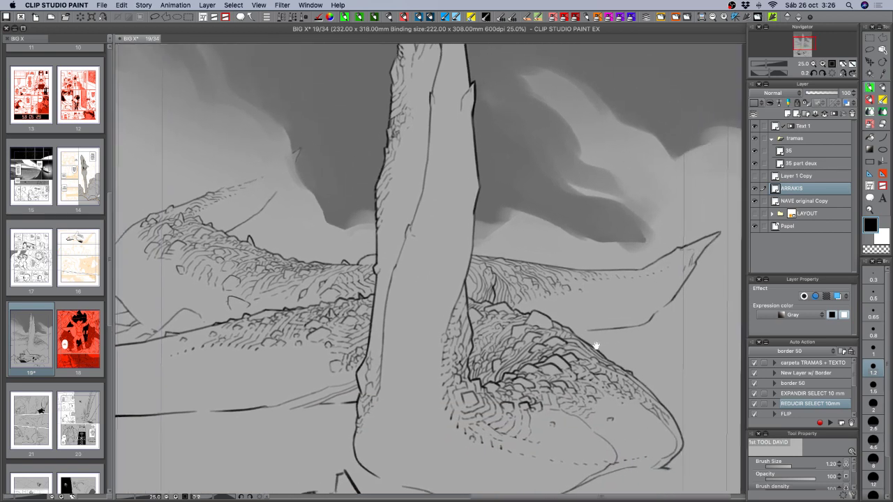
pyautogui.moveTo(596, 346); pyautogui.dragTo(621, 313)
pyautogui.moveTo(669, 336); pyautogui.dragTo(618, 325)
pyautogui.click(754, 213)
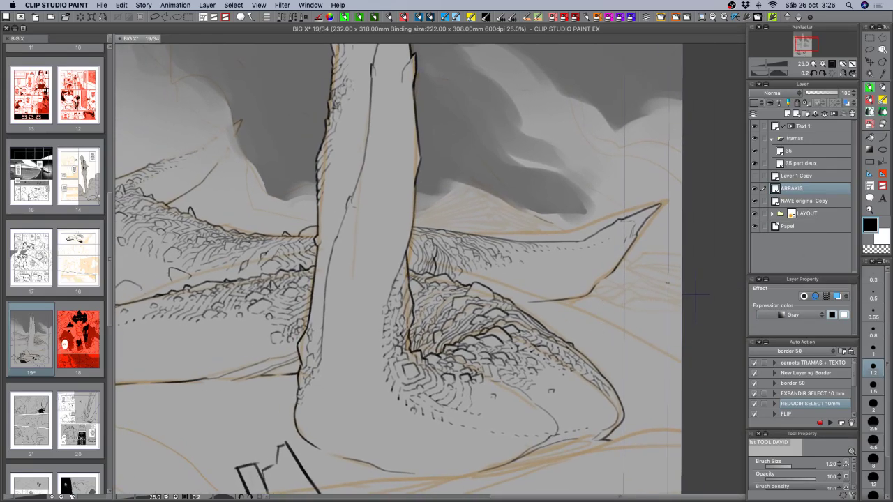
pyautogui.moveTo(667, 284)
pyautogui.mouseDown()
pyautogui.moveTo(676, 202)
pyautogui.moveTo(651, 183)
pyautogui.mouseUp()
pyautogui.moveTo(502, 206); pyautogui.dragTo(562, 192)
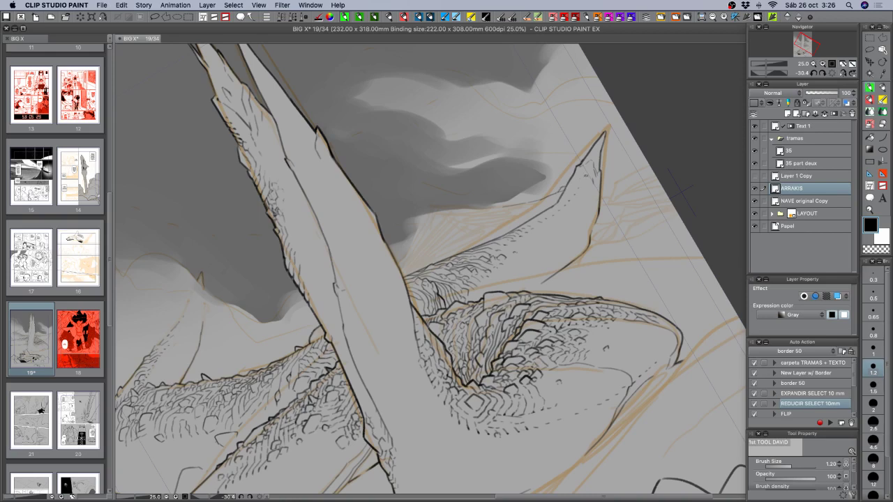
pyautogui.moveTo(604, 178)
pyautogui.mouseDown()
pyautogui.moveTo(639, 149)
pyautogui.moveTo(626, 169)
pyautogui.moveTo(652, 159)
pyautogui.mouseUp()
pyautogui.moveTo(677, 313)
pyautogui.mouseDown()
pyautogui.moveTo(631, 327)
pyautogui.moveTo(595, 382)
pyautogui.moveTo(600, 375)
pyautogui.mouseUp()
pyautogui.moveTo(525, 270)
pyautogui.mouseDown()
pyautogui.moveTo(549, 265)
pyautogui.moveTo(546, 256)
pyautogui.moveTo(556, 268)
pyautogui.moveTo(586, 249)
pyautogui.mouseUp()
pyautogui.press('super+z')
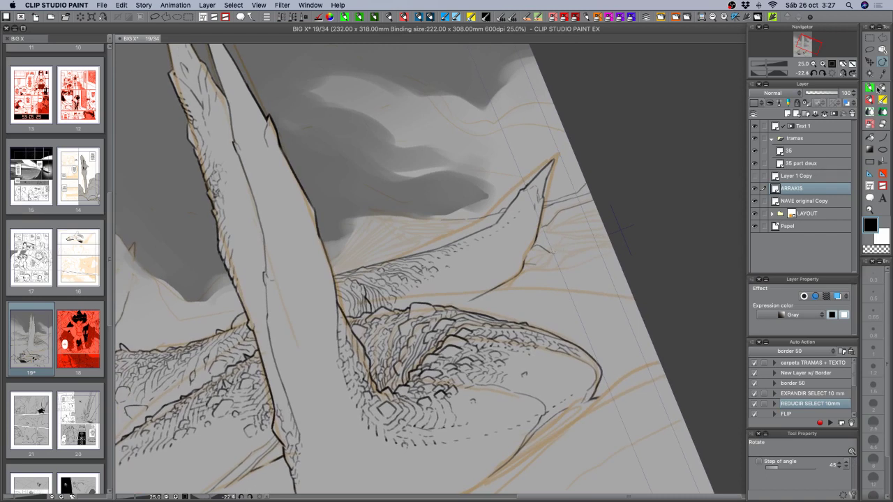
# - Ink the lower rock mass behind the right tail with craggy outlines running to the page edge
pyautogui.click(869, 88)
pyautogui.moveTo(556, 254)
pyautogui.mouseDown()
pyautogui.moveTo(614, 239)
pyautogui.moveTo(567, 253)
pyautogui.moveTo(553, 269)
pyautogui.moveTo(554, 252)
pyautogui.moveTo(548, 267)
pyautogui.moveTo(544, 270)
pyautogui.mouseUp()
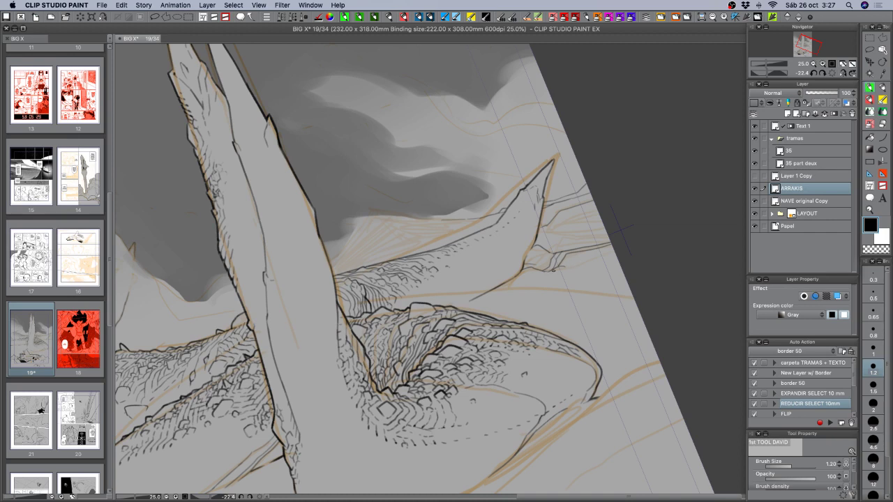
pyautogui.moveTo(564, 267)
pyautogui.mouseDown()
pyautogui.moveTo(611, 251)
pyautogui.moveTo(583, 253)
pyautogui.moveTo(612, 244)
pyautogui.moveTo(598, 229)
pyautogui.mouseUp()
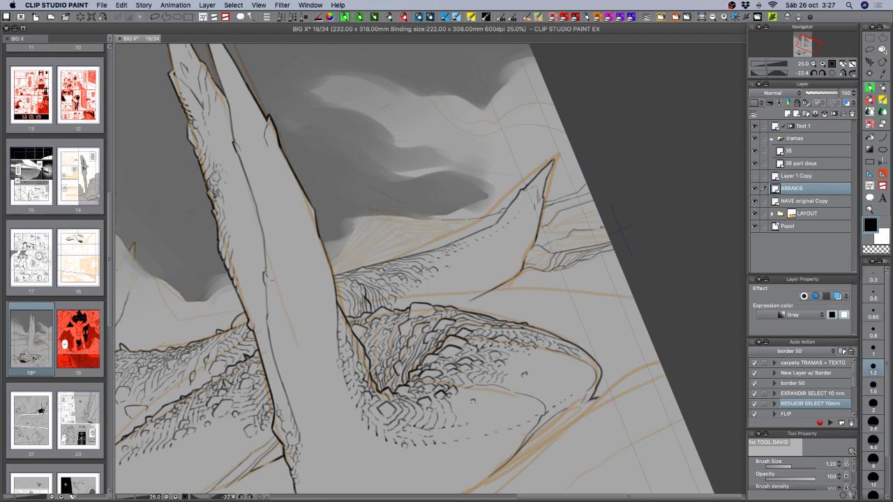
# - Hatch the distant rocks behind the right tail with fine strokes, correcting and undoing stray ones
pyautogui.press('c')
pyautogui.press('c')
pyautogui.moveTo(538, 236); pyautogui.dragTo(600, 209)
pyautogui.moveTo(545, 228); pyautogui.dragTo(596, 203)
pyautogui.moveTo(549, 223); pyautogui.dragTo(588, 202)
pyautogui.moveTo(549, 223)
pyautogui.mouseDown()
pyautogui.moveTo(579, 206)
pyautogui.moveTo(589, 222)
pyautogui.moveTo(603, 215)
pyautogui.mouseUp()
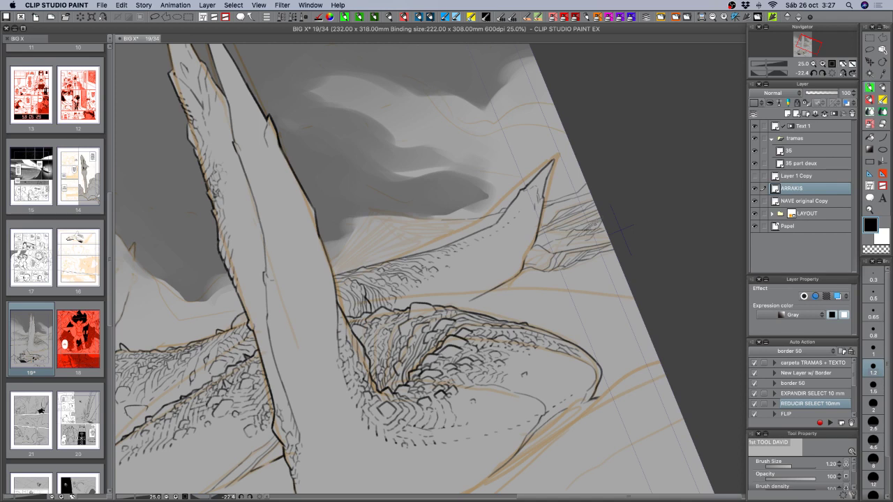
pyautogui.press('super+z')
pyautogui.press('super+z')
pyautogui.press('super+z')
pyautogui.press('super+z')
# - Hide the tramas folder and ink a ground line from under the right tail to the page edge
pyautogui.moveTo(661, 296); pyautogui.dragTo(611, 376)
pyautogui.click(755, 138)
pyautogui.moveTo(621, 307); pyautogui.dragTo(636, 270)
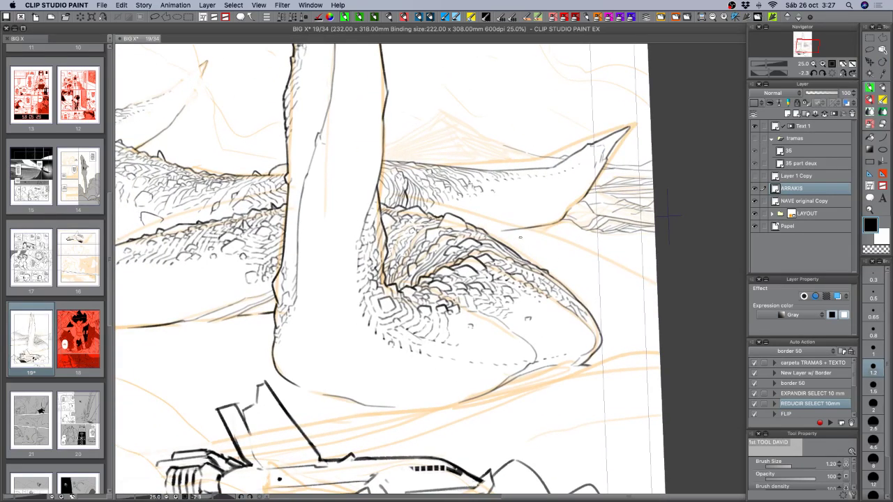
pyautogui.moveTo(685, 267); pyautogui.dragTo(671, 200)
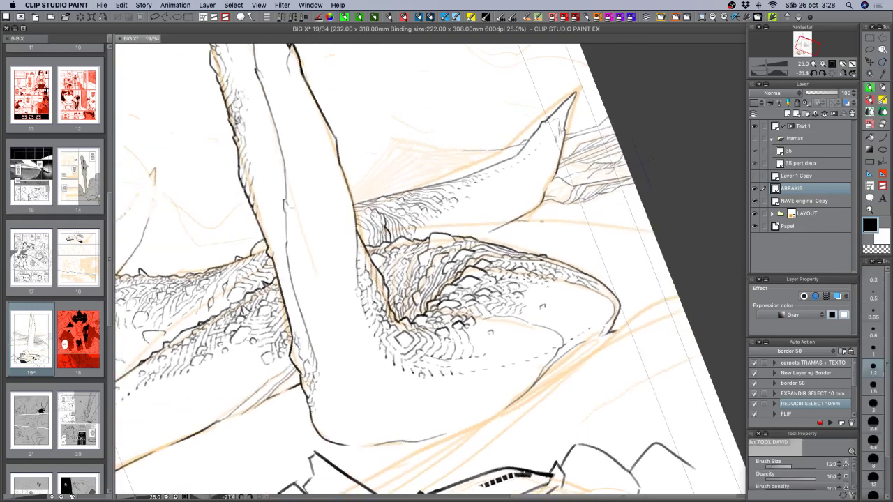
pyautogui.moveTo(526, 221); pyautogui.dragTo(642, 202)
# - Ink the sand dune's edge below the creature's coil with brush size 2, undoing unsatisfactory strokes
pyautogui.moveTo(663, 294)
pyautogui.mouseDown()
pyautogui.moveTo(626, 325)
pyautogui.moveTo(667, 226)
pyautogui.moveTo(659, 214)
pyautogui.moveTo(645, 230)
pyautogui.mouseUp()
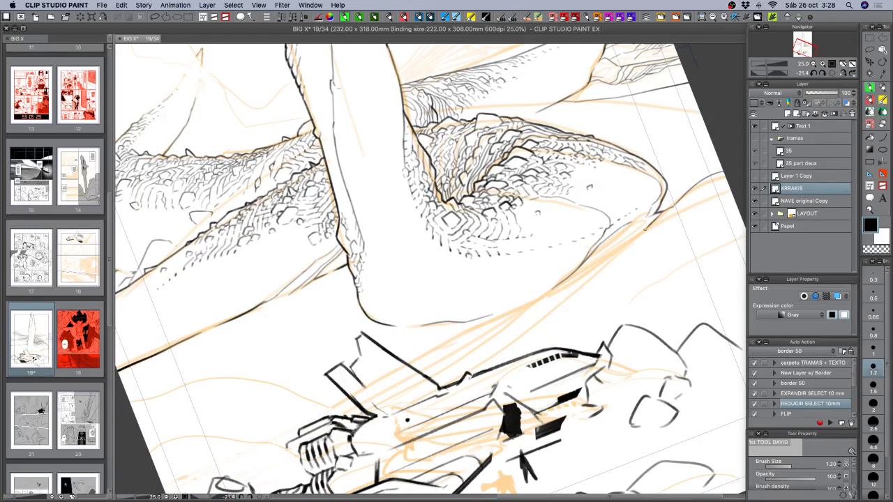
pyautogui.click(873, 404)
pyautogui.press('super+z')
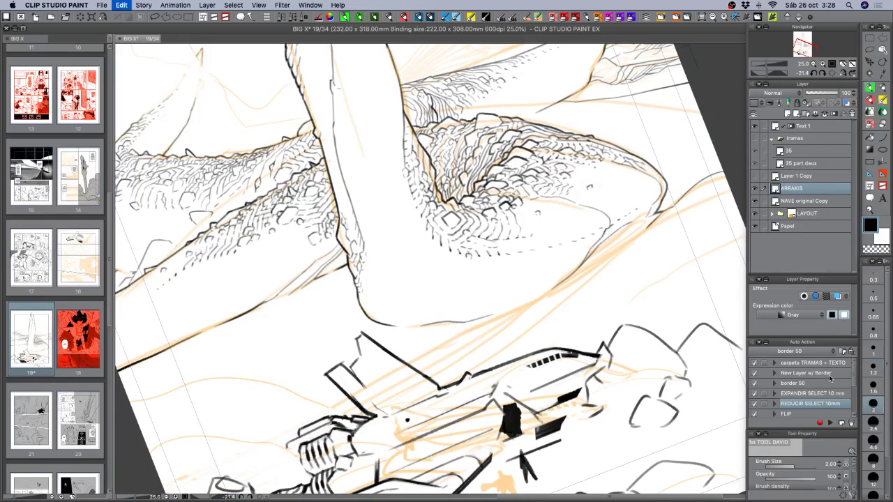
pyautogui.press('super+z')
pyautogui.moveTo(676, 204)
pyautogui.mouseDown()
pyautogui.moveTo(556, 288)
pyautogui.moveTo(571, 286)
pyautogui.mouseUp()
pyautogui.press('c')
pyautogui.press('c')
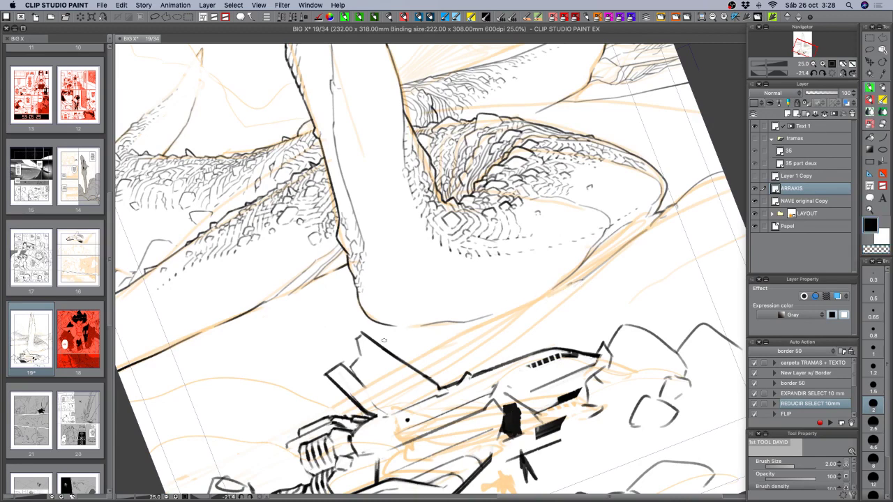
pyautogui.moveTo(480, 309); pyautogui.dragTo(558, 263)
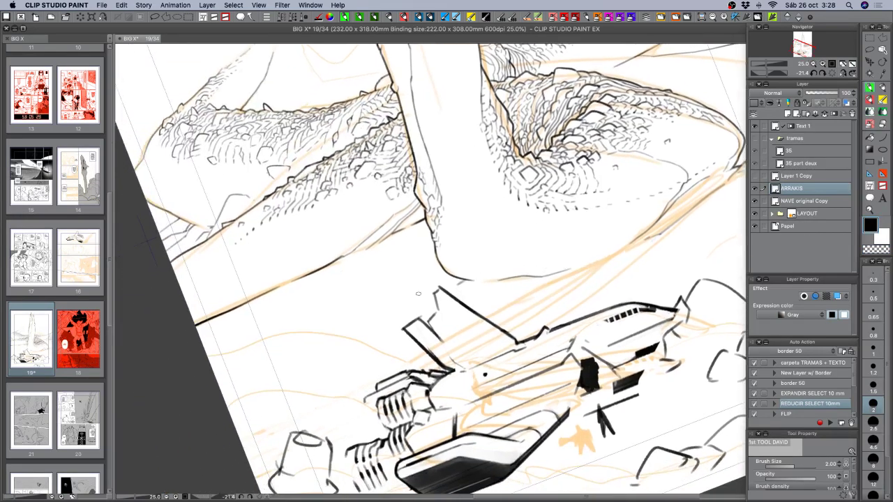
pyautogui.moveTo(269, 357); pyautogui.dragTo(358, 326)
pyautogui.press('super+z')
# - Set the brush size to 1.5 and ink long sweeping dune lines between the tower's base and the ship
pyautogui.press('super+minus')
pyautogui.press('r')
pyautogui.moveTo(676, 298)
pyautogui.mouseDown()
pyautogui.moveTo(652, 333)
pyautogui.moveTo(663, 297)
pyautogui.mouseUp()
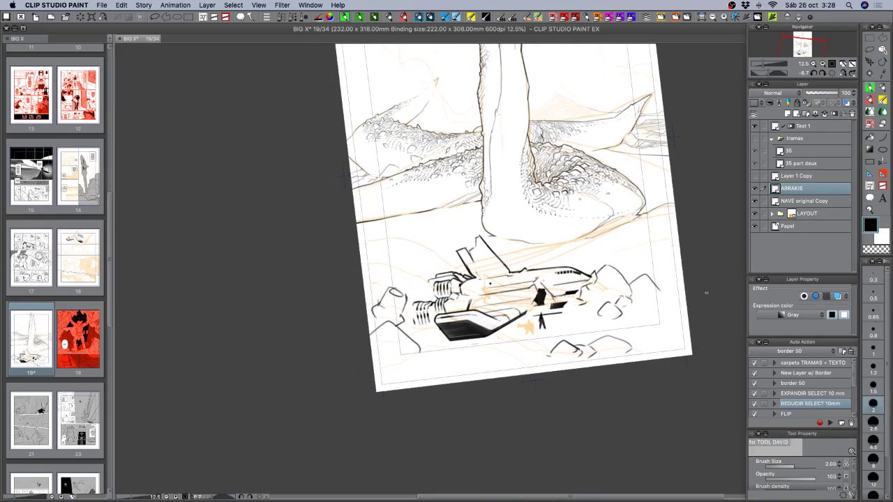
pyautogui.click(875, 387)
pyautogui.press('r')
pyautogui.moveTo(654, 344); pyautogui.dragTo(665, 291)
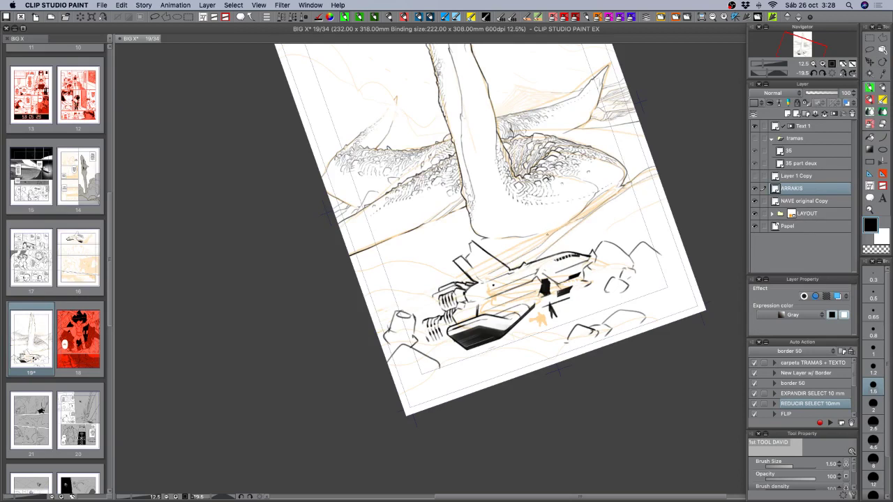
pyautogui.moveTo(557, 226); pyautogui.dragTo(443, 280)
pyautogui.click(754, 200)
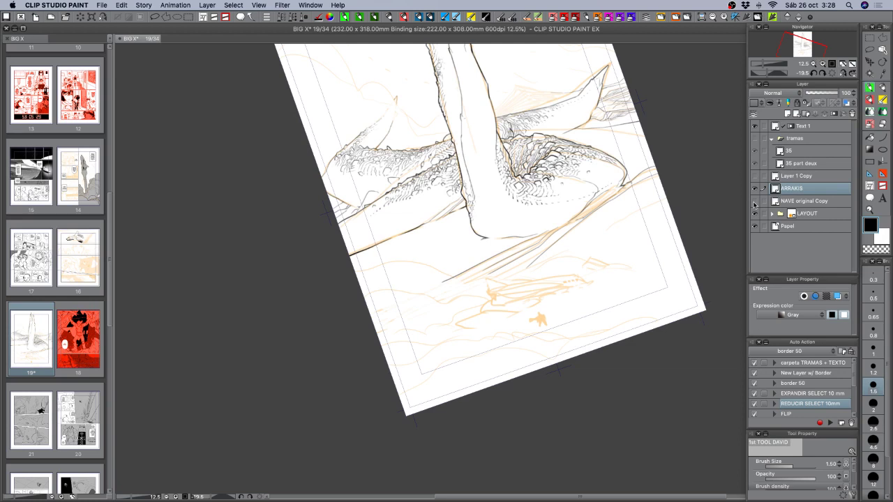
pyautogui.click(755, 200)
pyautogui.moveTo(547, 249); pyautogui.dragTo(497, 276)
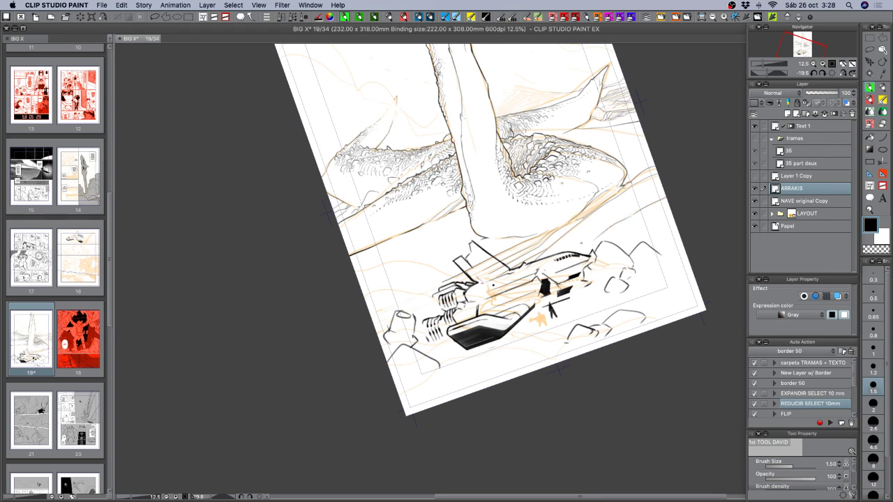
pyautogui.moveTo(424, 277); pyautogui.dragTo(501, 244)
# - Show the tramas folder again and hide the LAYOUT sketch to view the whole page
pyautogui.moveTo(614, 244); pyautogui.dragTo(614, 376)
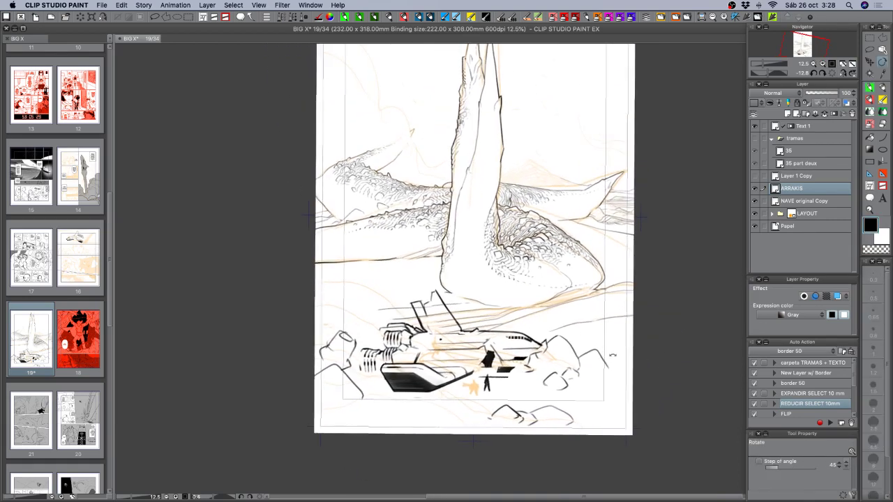
pyautogui.click(755, 139)
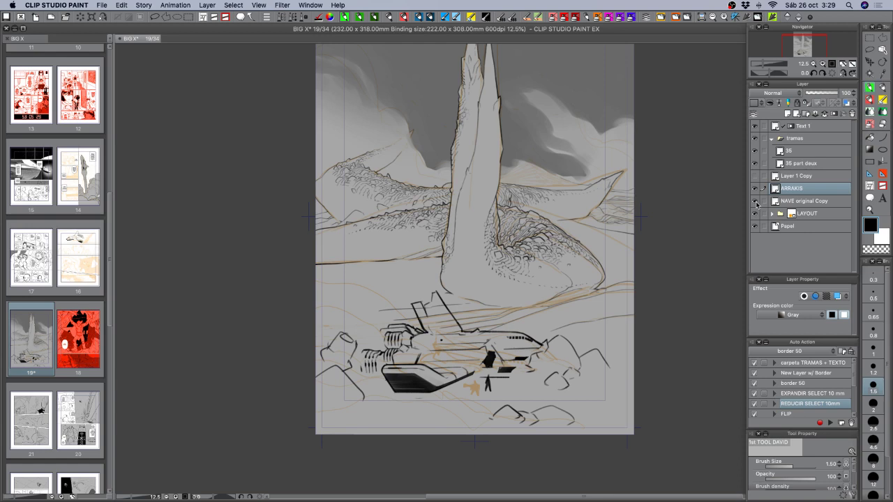
pyautogui.click(753, 214)
pyautogui.moveTo(585, 310); pyautogui.dragTo(542, 342)
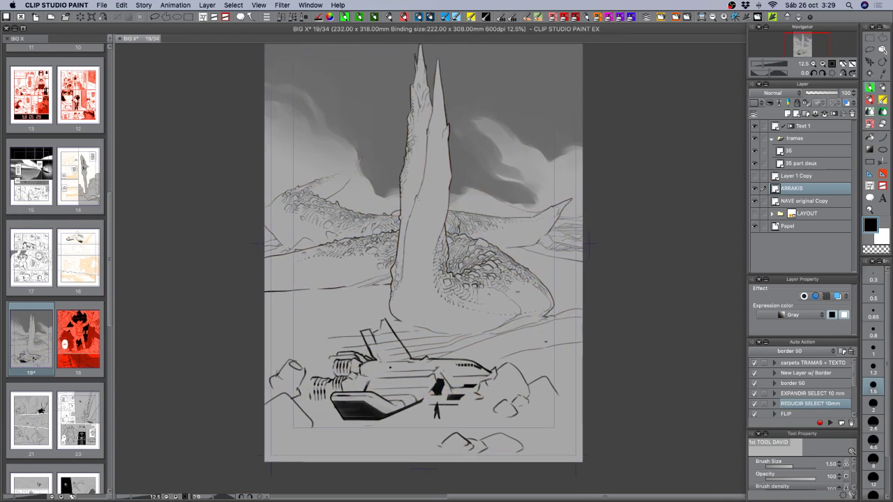
pyautogui.click(813, 63)
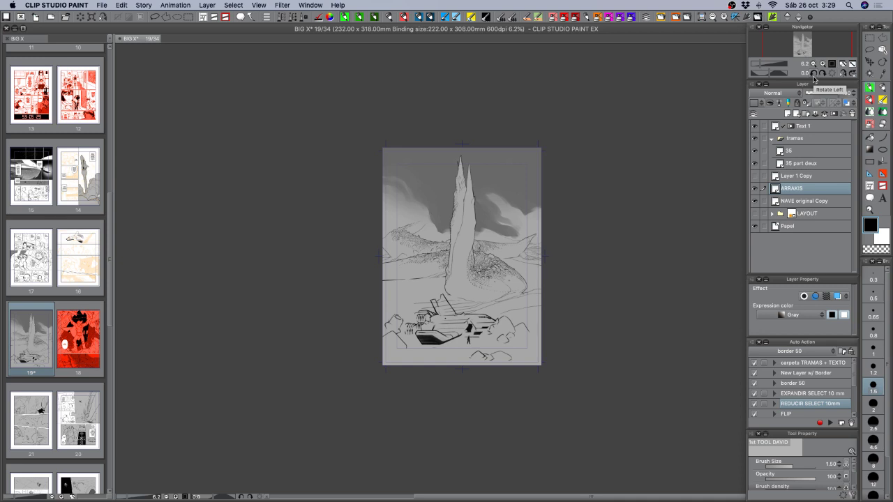
# - Compare the tones by toggling the 35 part deux layer and hiding the 35 layer
pyautogui.click(755, 164)
pyautogui.click(755, 164)
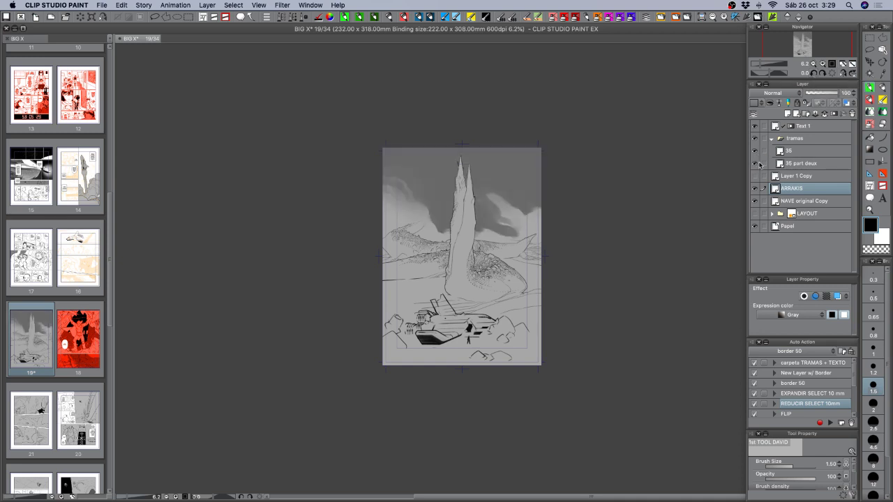
pyautogui.click(753, 151)
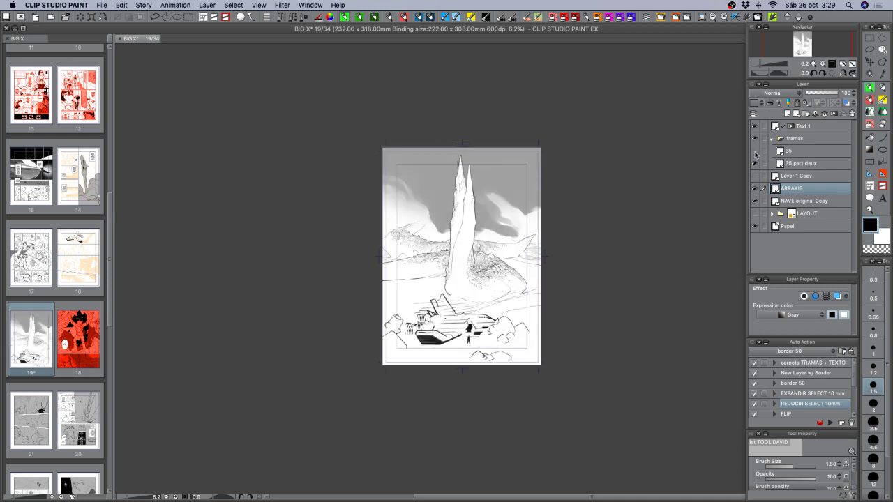
# - Show the 35 layer again, toggle the 35 part deux tone for comparison, and make 35 part deux the active layer
pyautogui.click(754, 151)
pyautogui.click(755, 163)
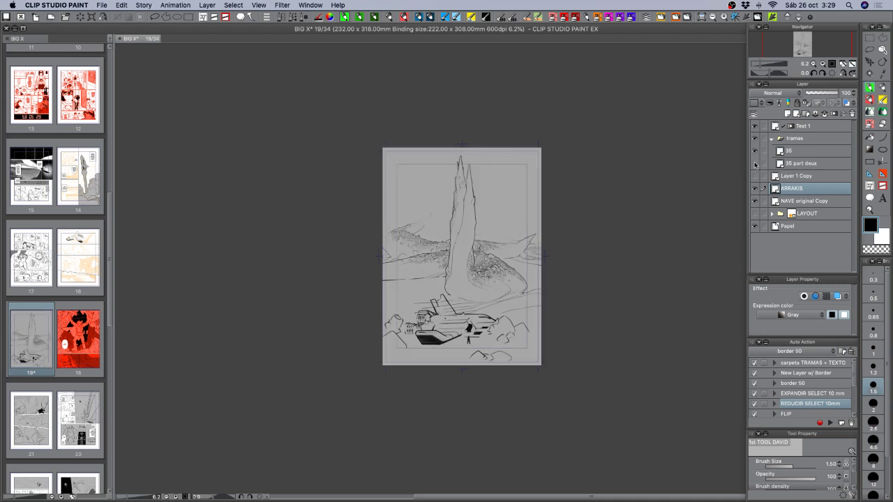
pyautogui.click(755, 163)
pyautogui.click(798, 165)
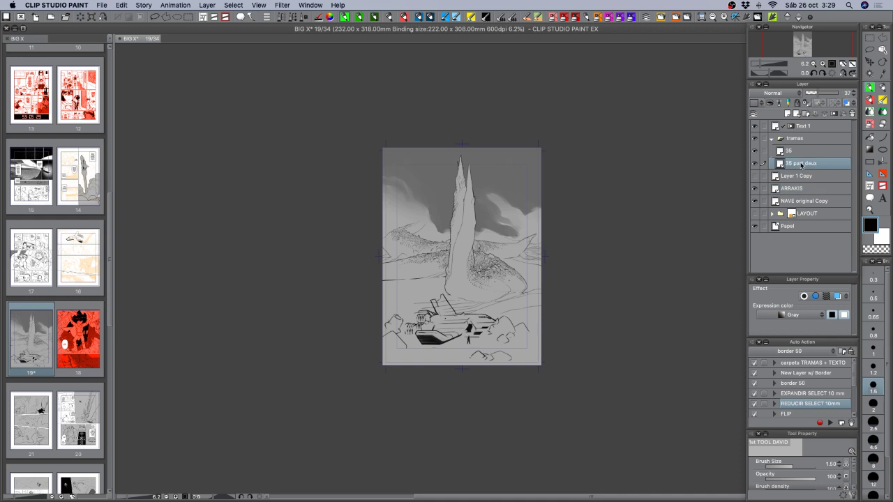
# - Try to darken the tip of the cloud beside the tower with Transparent watercolor in black at brush size 12, and undo it
pyautogui.click(822, 64)
pyautogui.moveTo(580, 264); pyautogui.dragTo(512, 333)
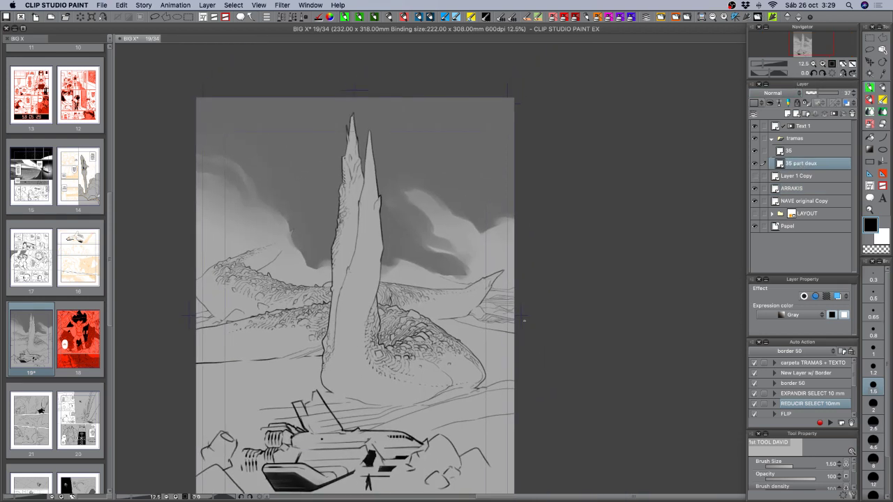
pyautogui.click(874, 444)
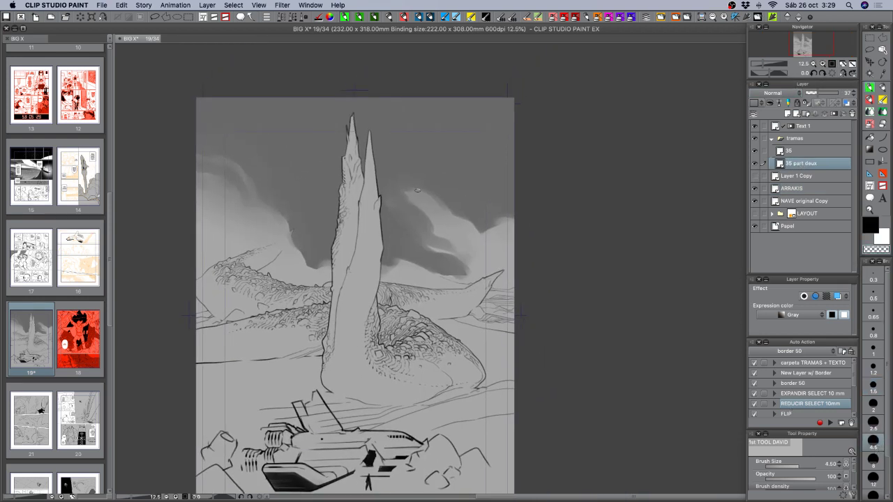
pyautogui.click(869, 225)
pyautogui.click(882, 103)
pyautogui.click(877, 443)
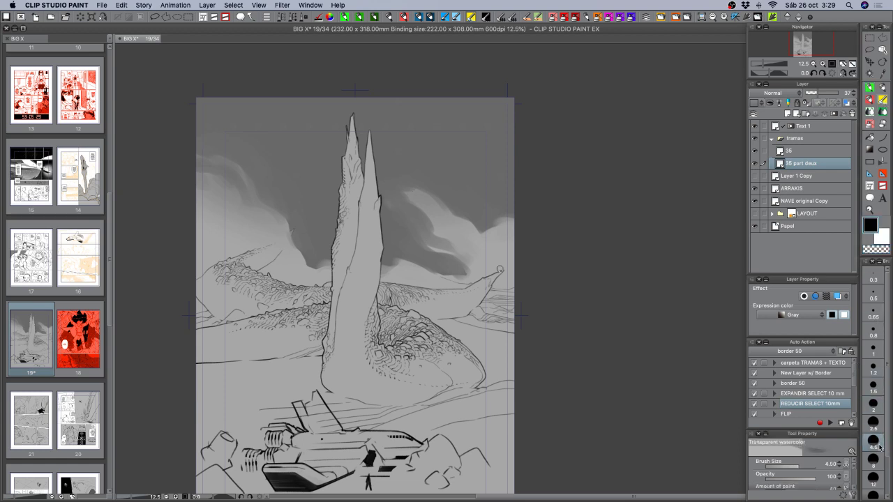
pyautogui.press(']')
pyautogui.press(']')
pyautogui.press(']')
pyautogui.moveTo(417, 189); pyautogui.dragTo(435, 203)
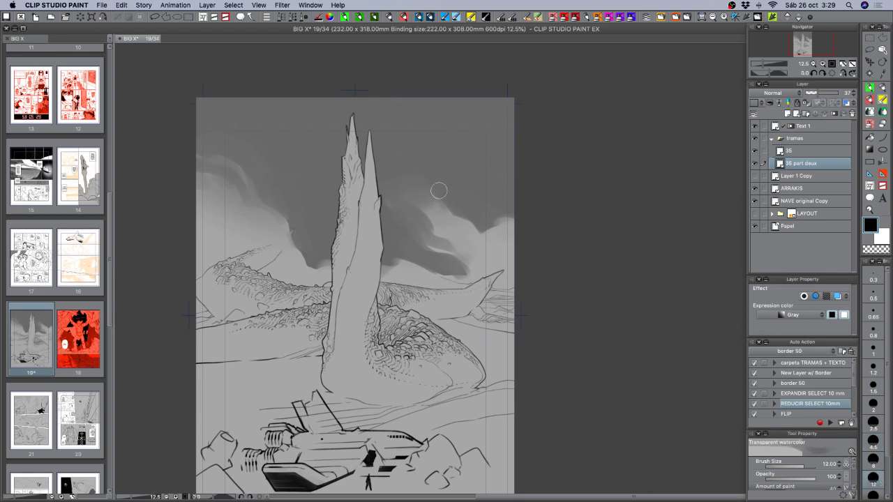
pyautogui.press('super+z')
# - Try the same cloud tip again with brush size 8 and undo the stroke
pyautogui.press('[')
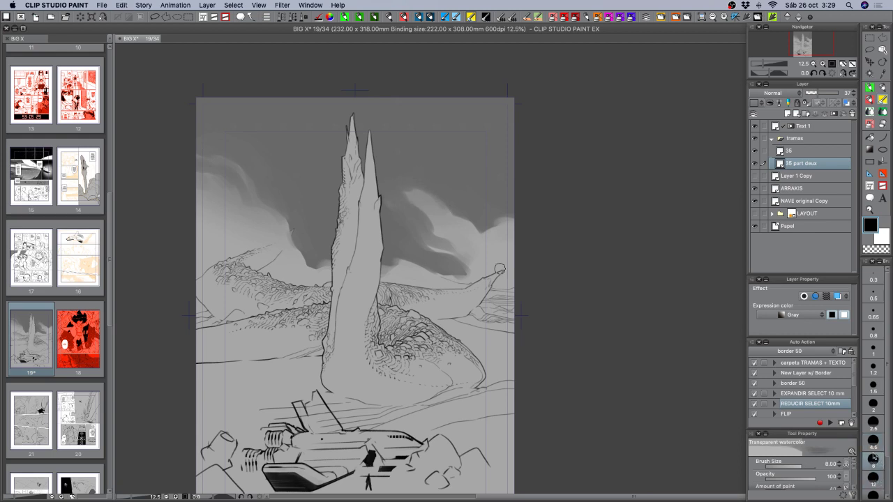
pyautogui.press('super+z')
pyautogui.moveTo(410, 182); pyautogui.dragTo(430, 196)
pyautogui.press('super+z')
# - View the whole page, save it, and switch to another application
pyautogui.click(813, 64)
pyautogui.moveTo(604, 338); pyautogui.dragTo(604, 319)
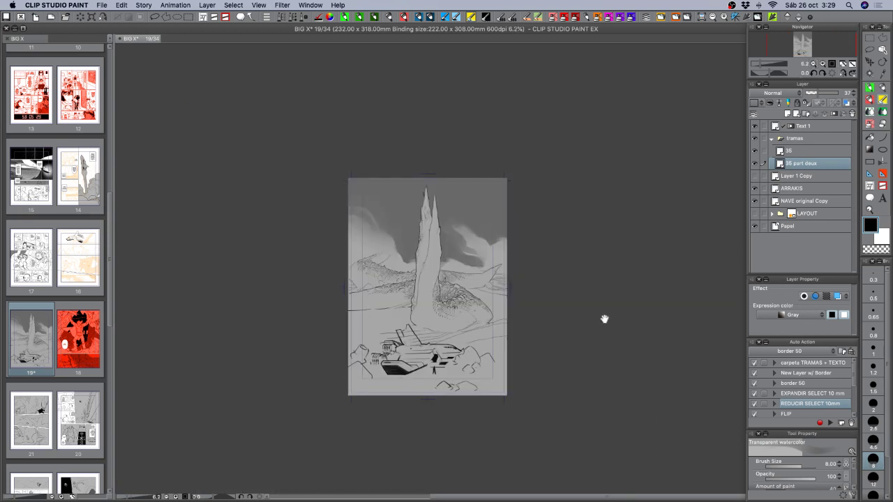
pyautogui.press('super+s')
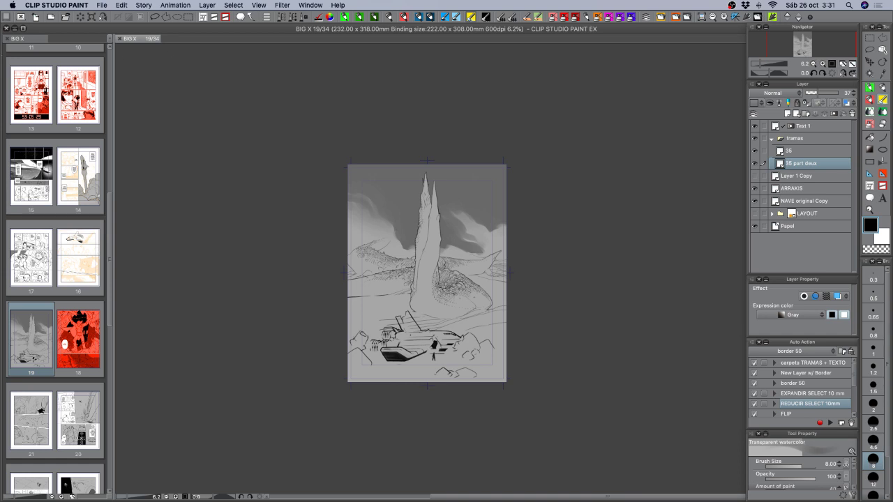
pyautogui.press('super+Tab')
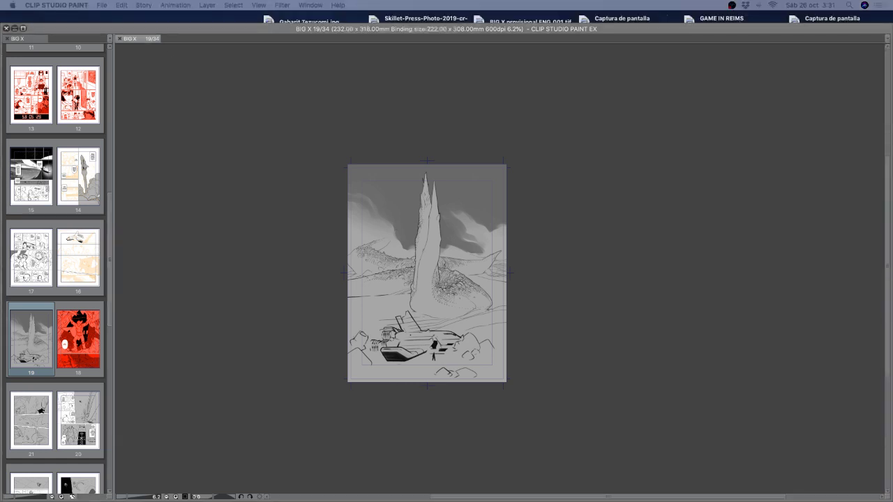